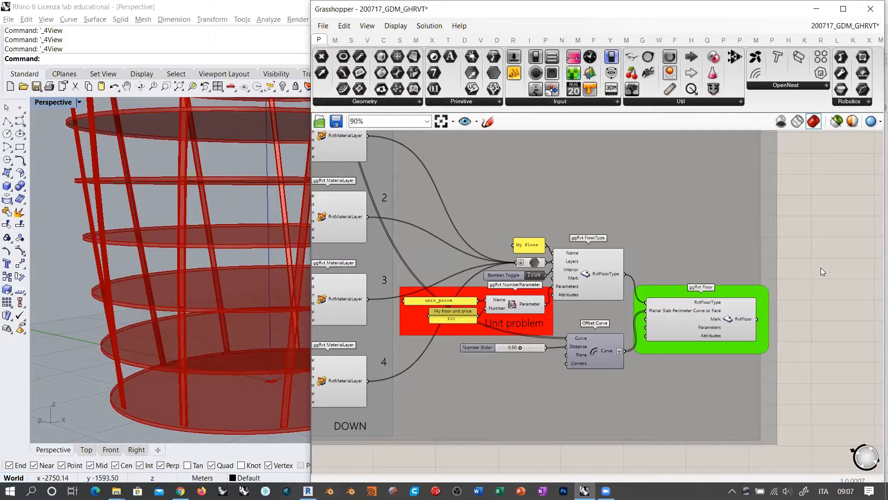
Examine the RVT FLOORS group with its unit_price parameter and the neighbouring REVIT STAIRS group, resizing the definition window as needed.
scroll(579, 291, up, 5)
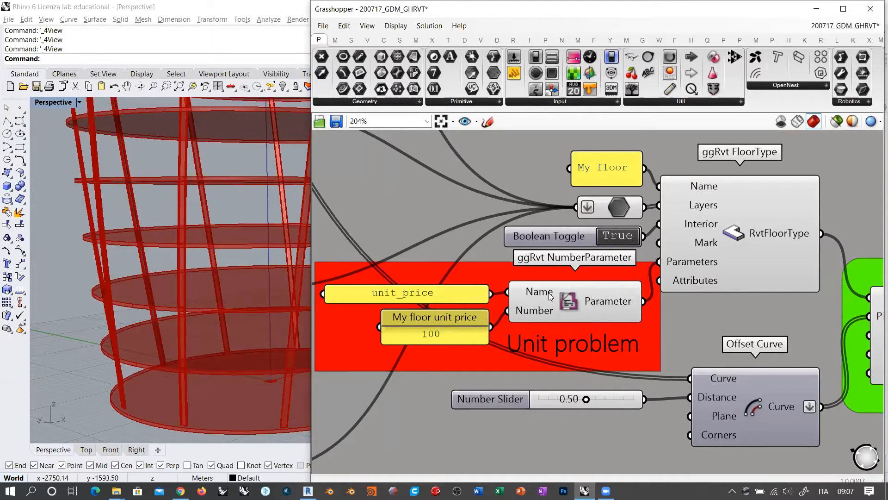
scroll(505, 255, down, 1)
scroll(505, 256, down, 1)
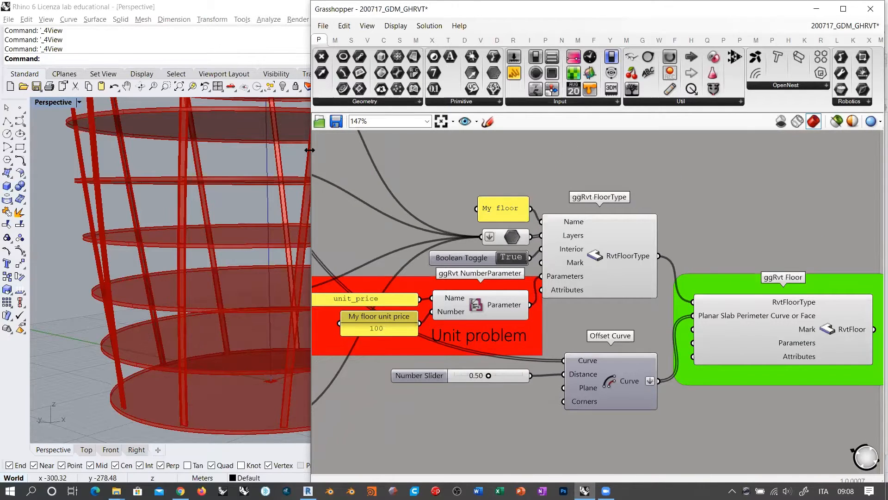
drag(309, 150, 144, 151)
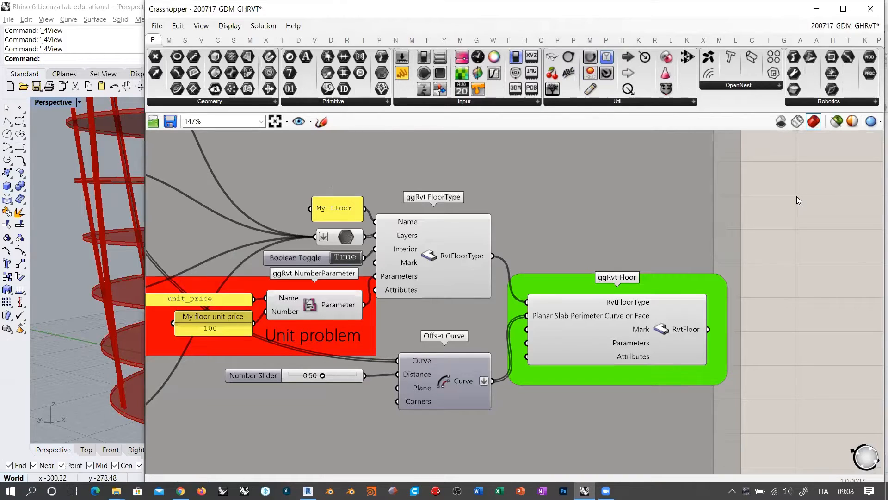
scroll(515, 248, down, 3)
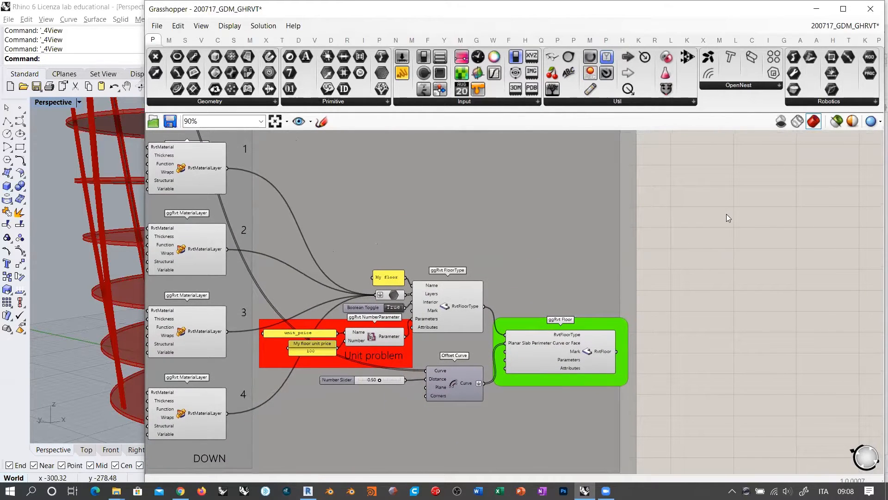
scroll(700, 182, down, 4)
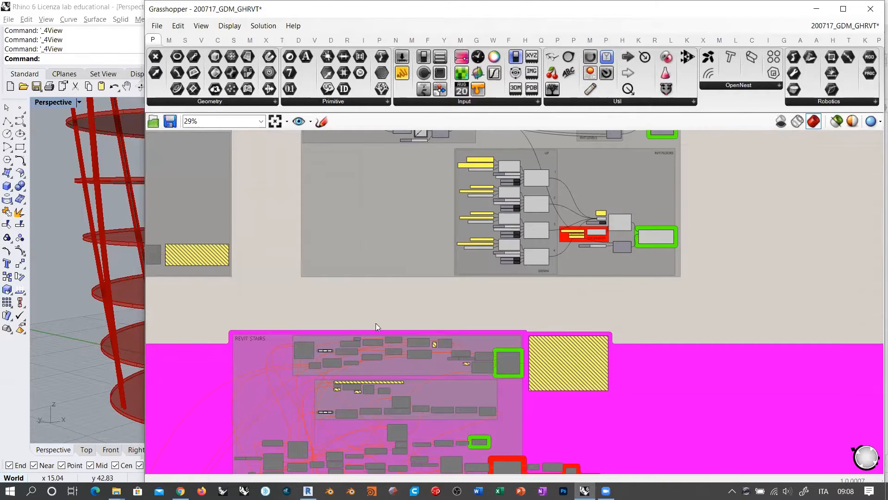
drag(144, 310, 460, 310)
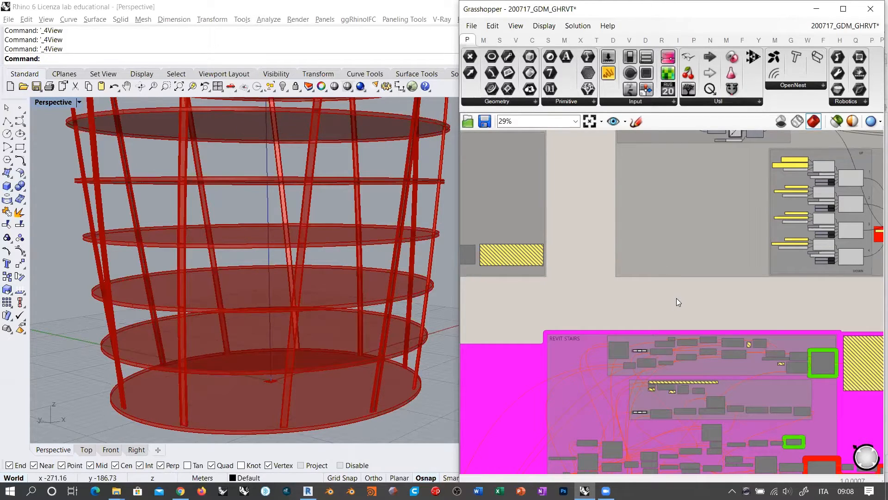
right_drag(669, 293, 547, 318)
scroll(548, 318, down, 1)
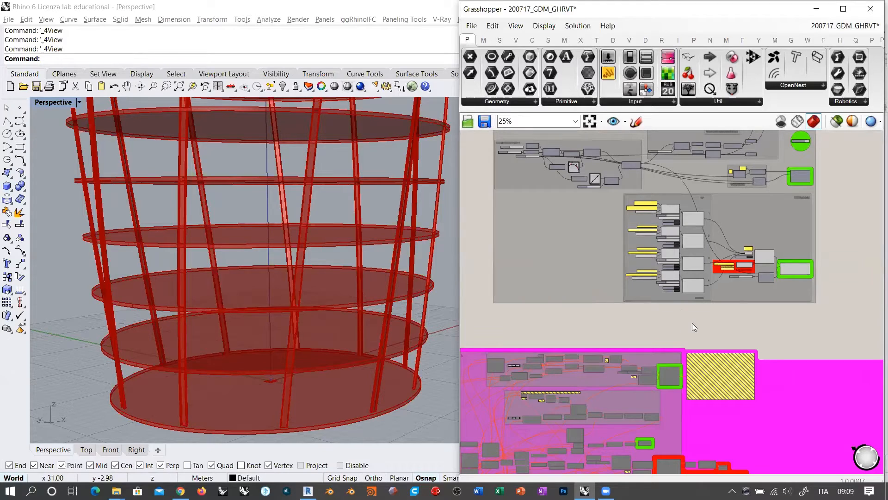
right_drag(702, 319, 657, 321)
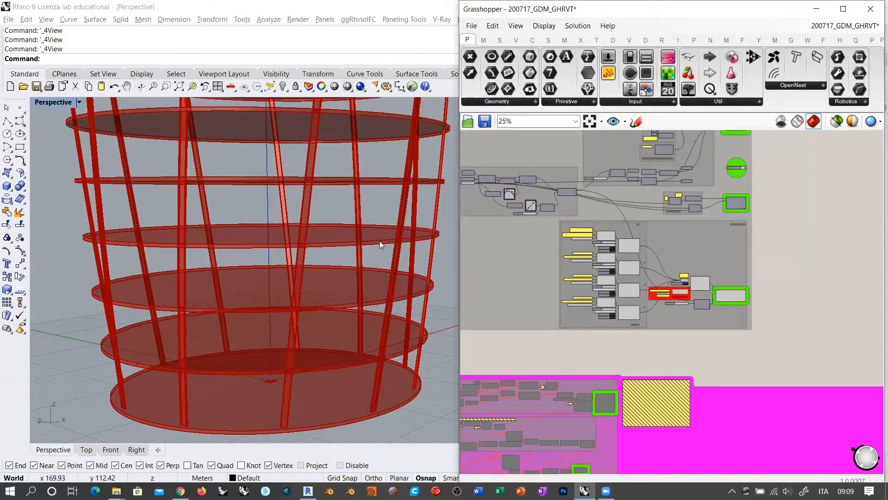
Examine the ggRvt MaterialLayer components of the floor layers, their inputs and their connections to the floor type.
scroll(620, 245, up, 6)
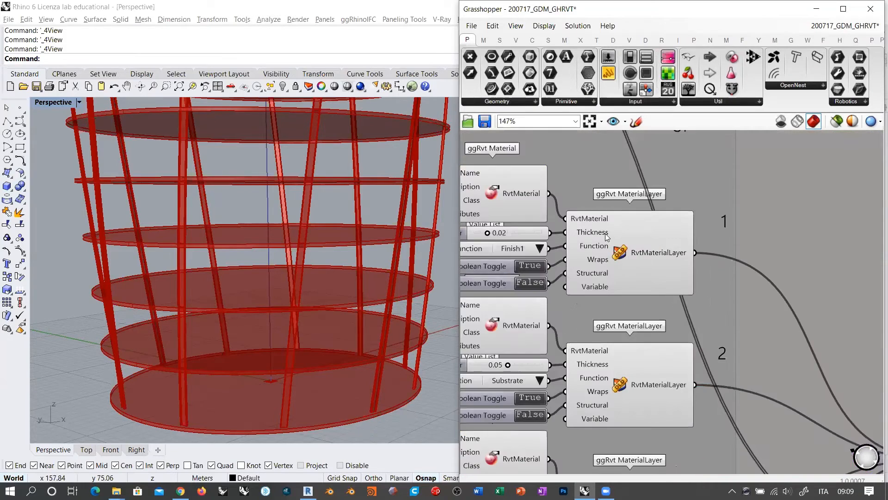
scroll(638, 229, up, 2)
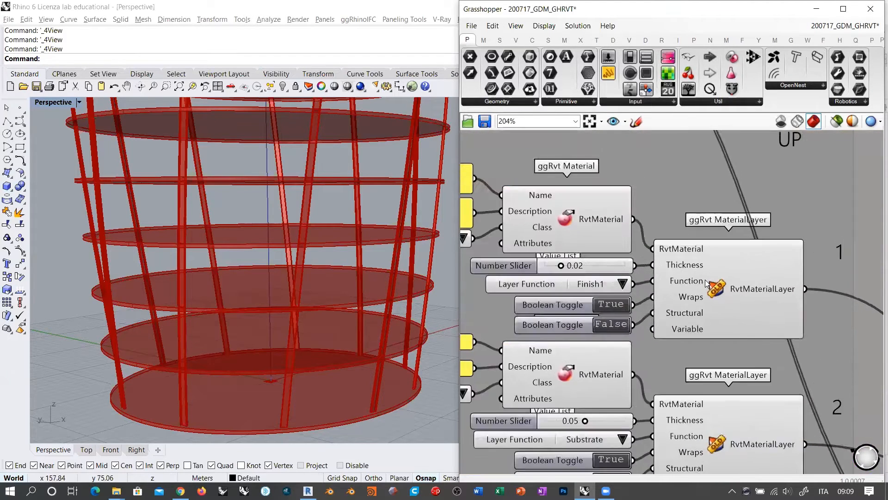
scroll(707, 283, up, 1)
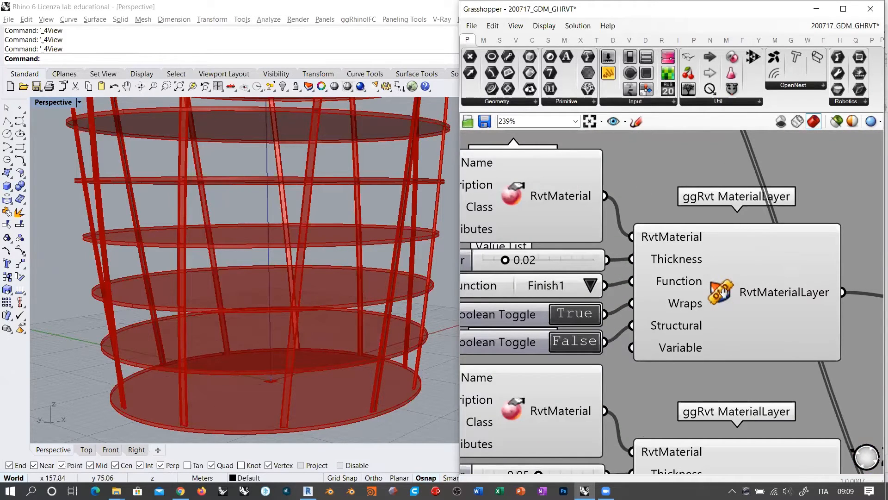
right_drag(723, 290, 651, 298)
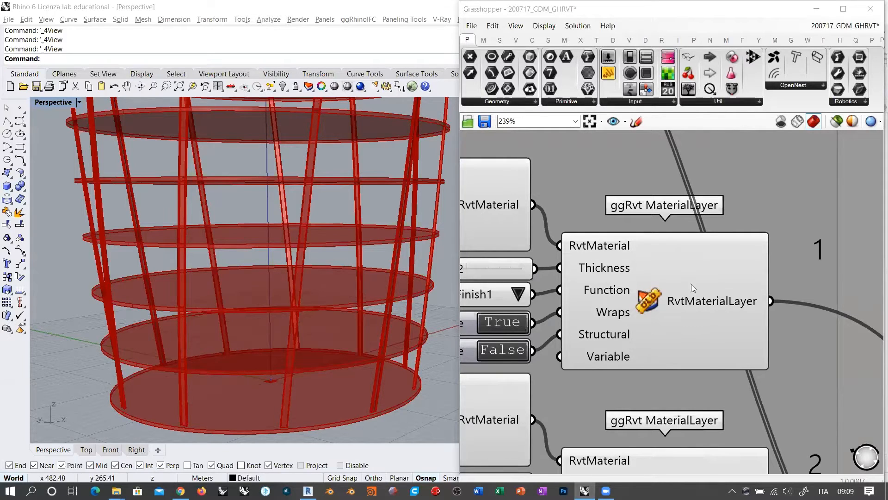
right_drag(670, 298, 603, 277)
scroll(603, 277, down, 3)
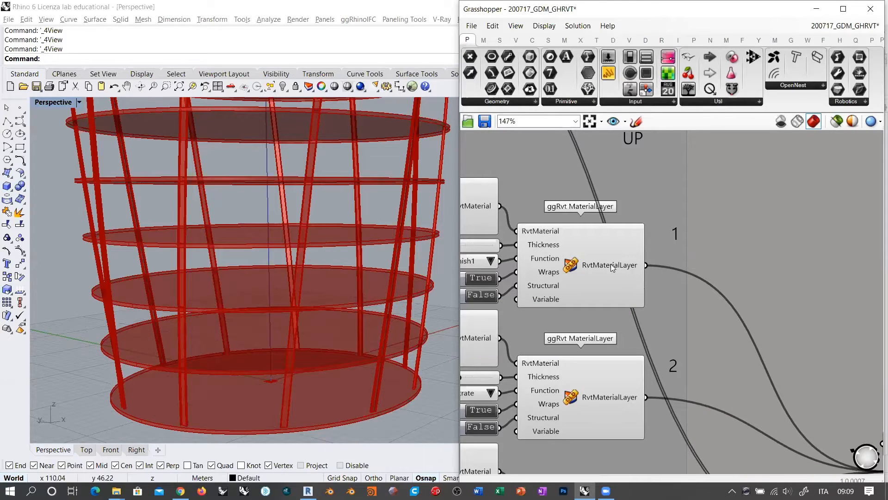
scroll(561, 224, up, 2)
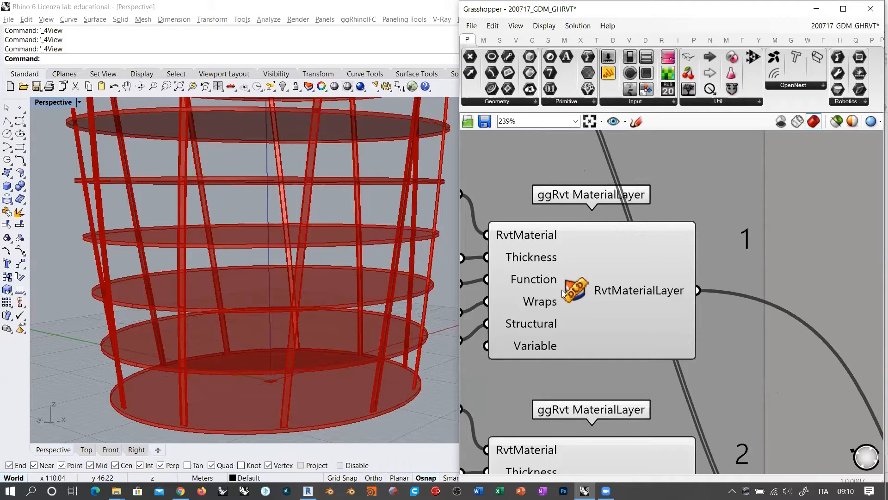
scroll(570, 239, down, 5)
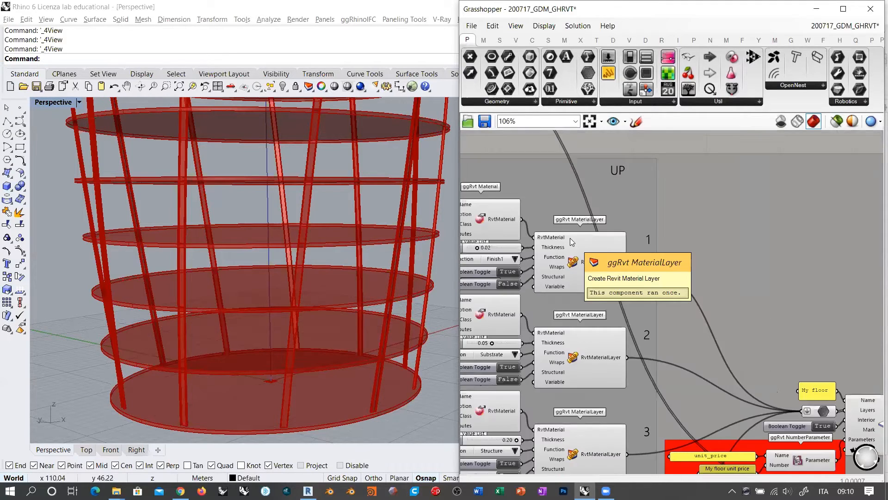
right_drag(591, 258, 572, 252)
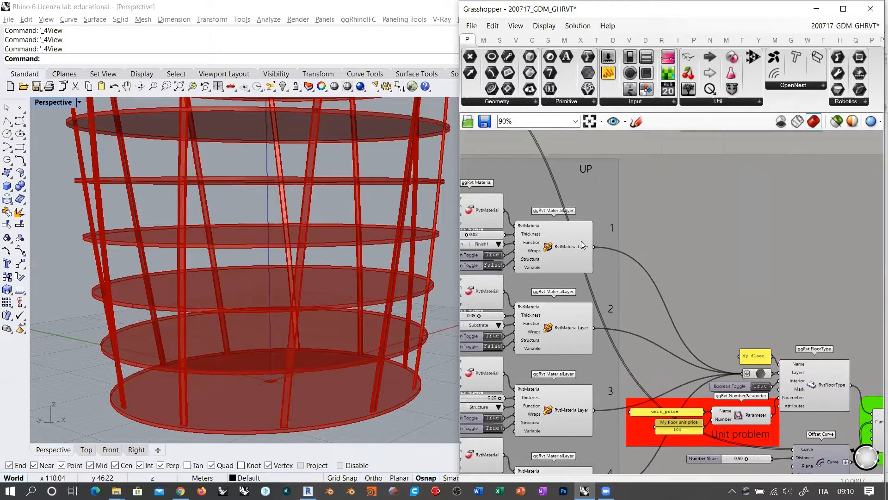
right_drag(600, 289, 589, 257)
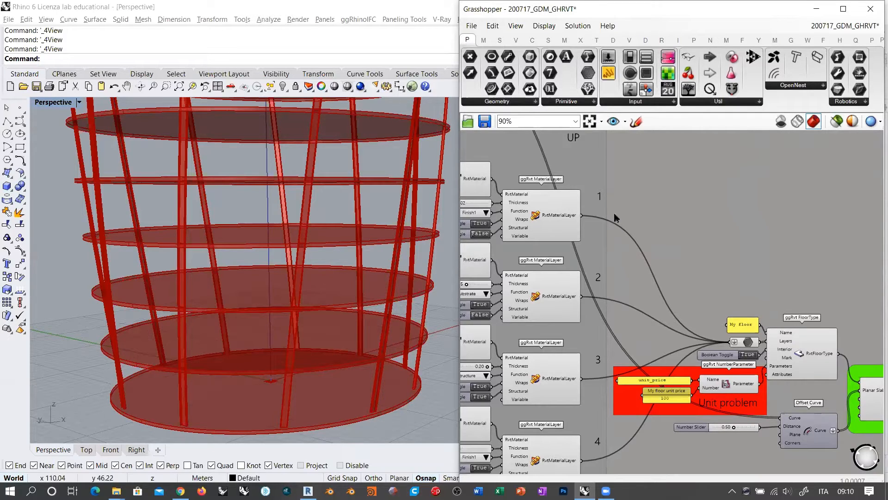
scroll(623, 203, down, 2)
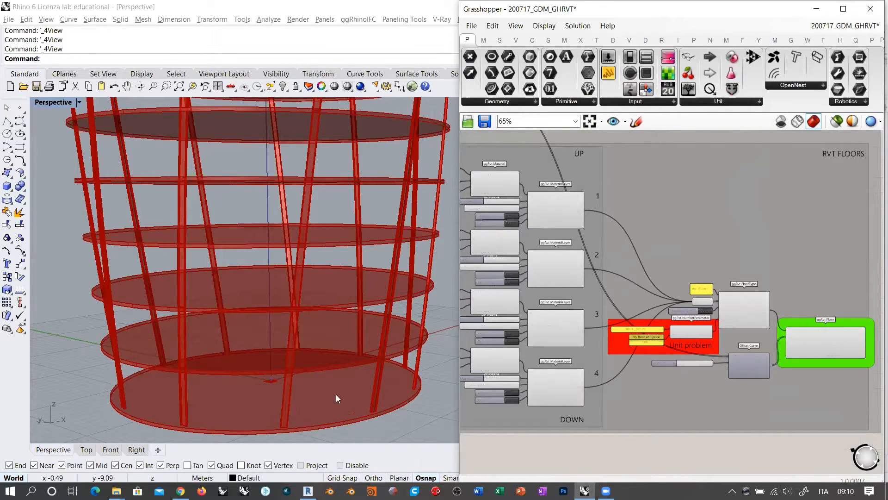
click(417, 35)
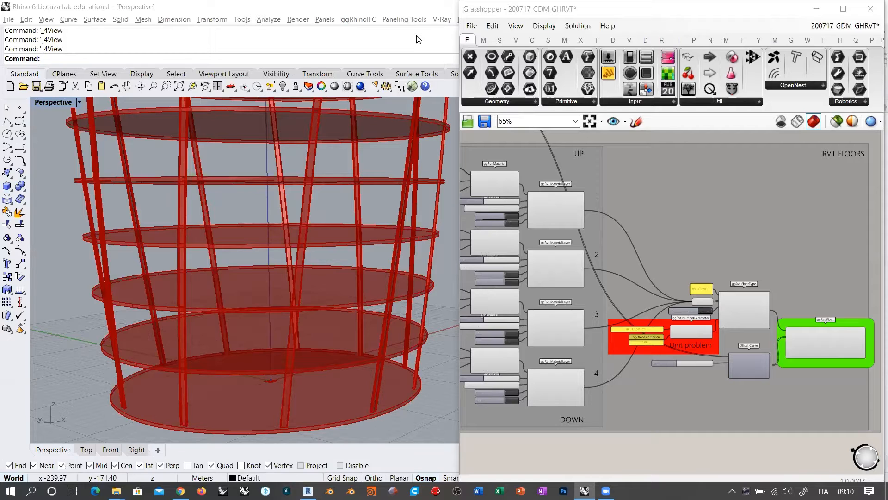
scroll(574, 227, up, 7)
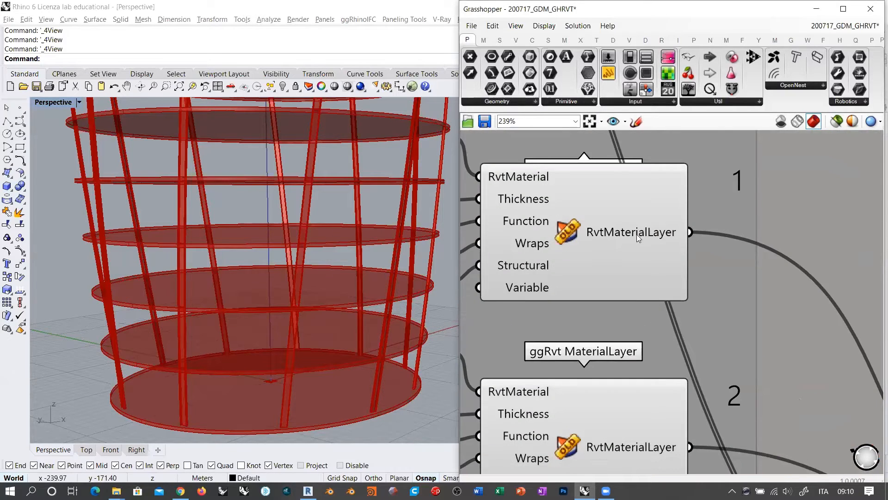
scroll(564, 212, down, 6)
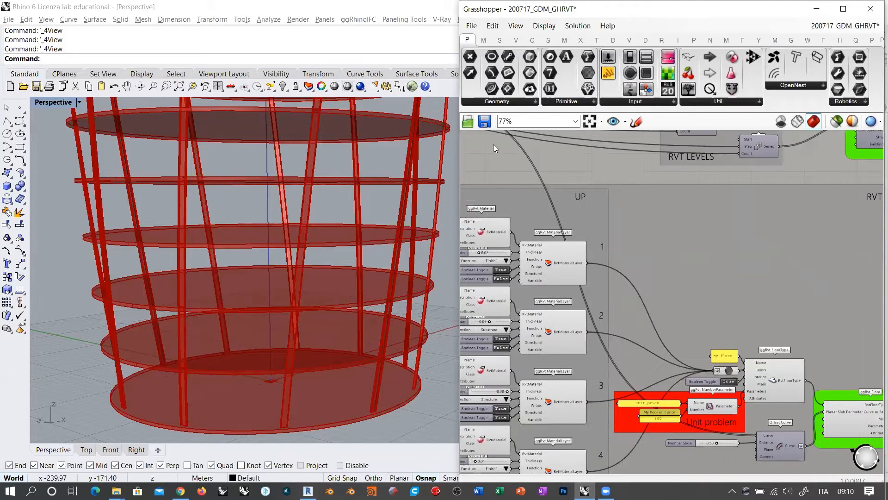
Widen the definition window and add a current ggRvt MaterialLayer component directly beside the old layer 1 MaterialLayer component.
drag(458, 134, 122, 134)
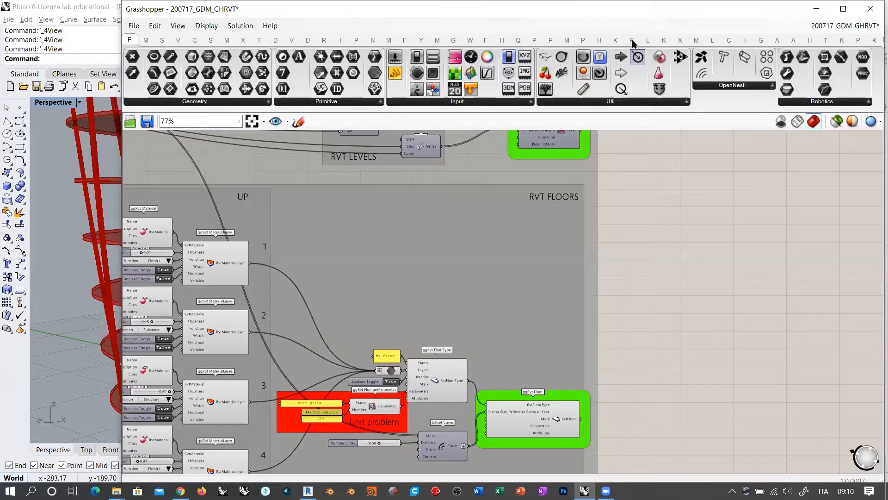
click(632, 40)
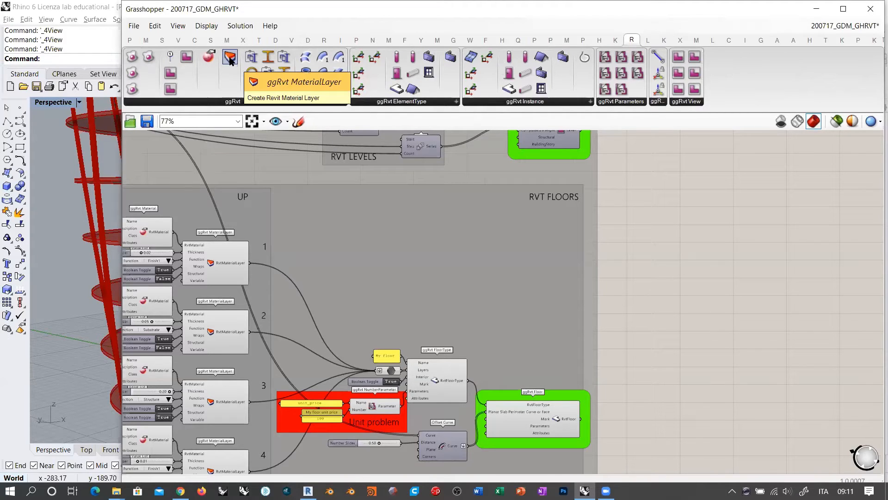
drag(229, 58, 338, 258)
click(338, 257)
scroll(319, 253, up, 7)
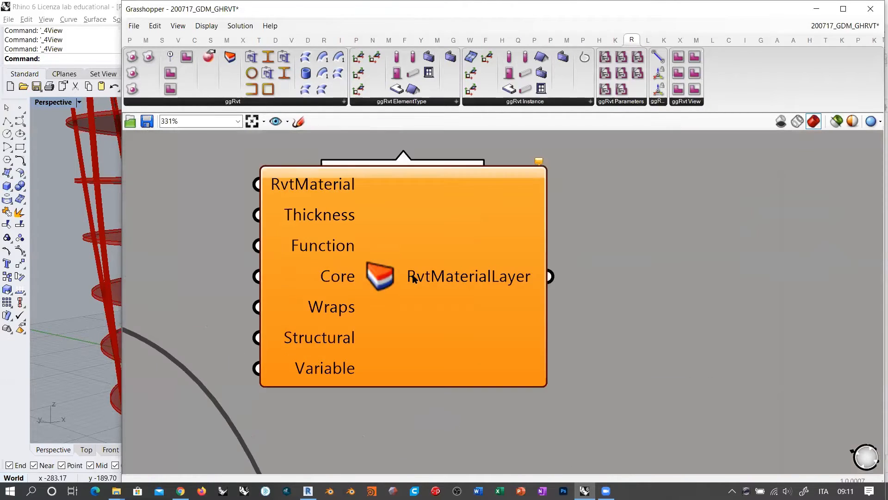
scroll(393, 269, down, 3)
right_drag(388, 266, 543, 236)
drag(547, 237, 454, 253)
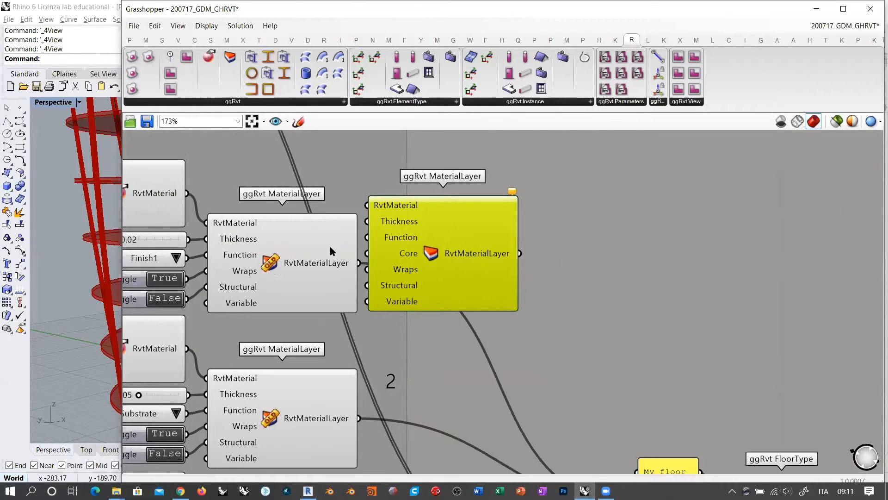
Compare the new MaterialLayer's inputs, including Core, with the old component's, and move the new one clear of the layer number 1 label.
scroll(326, 246, up, 4)
right_drag(373, 226, 445, 198)
drag(570, 231, 573, 235)
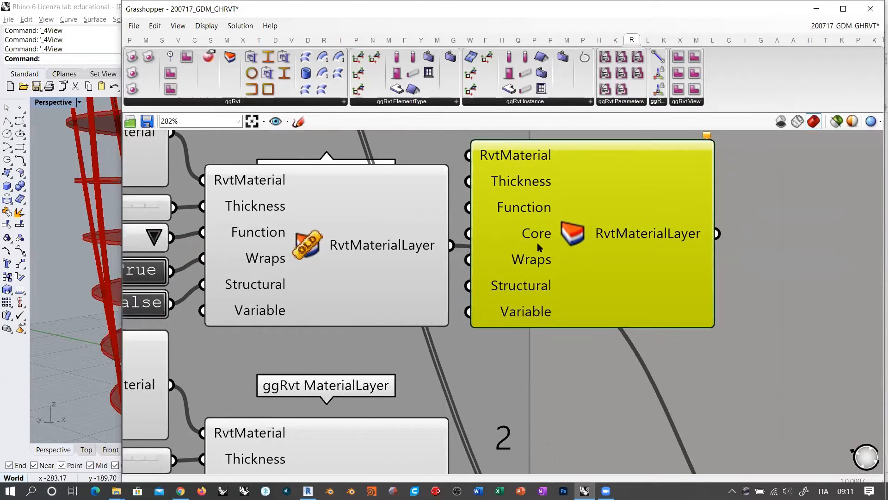
mouse_move(539, 237)
scroll(487, 270, down, 4)
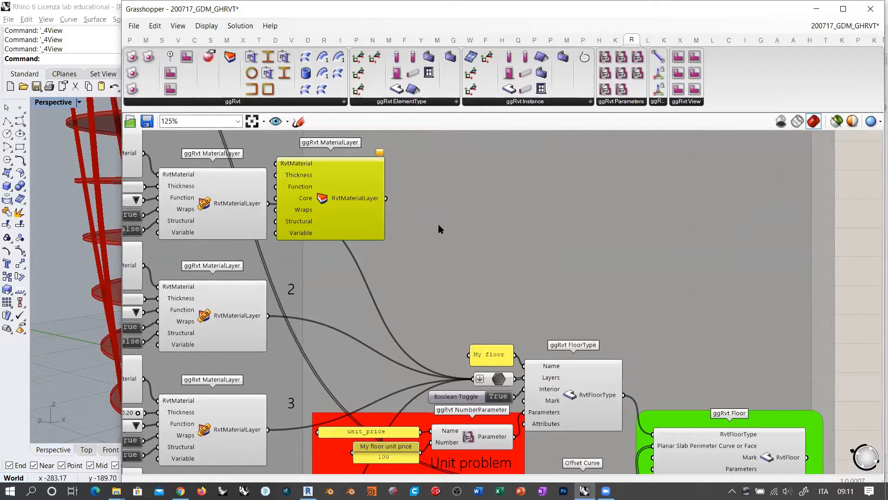
drag(334, 194, 371, 200)
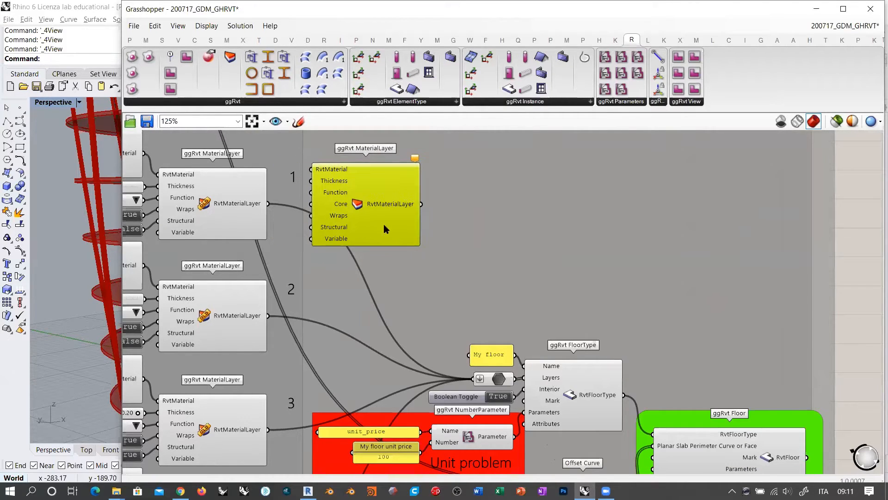
scroll(392, 202, down, 5)
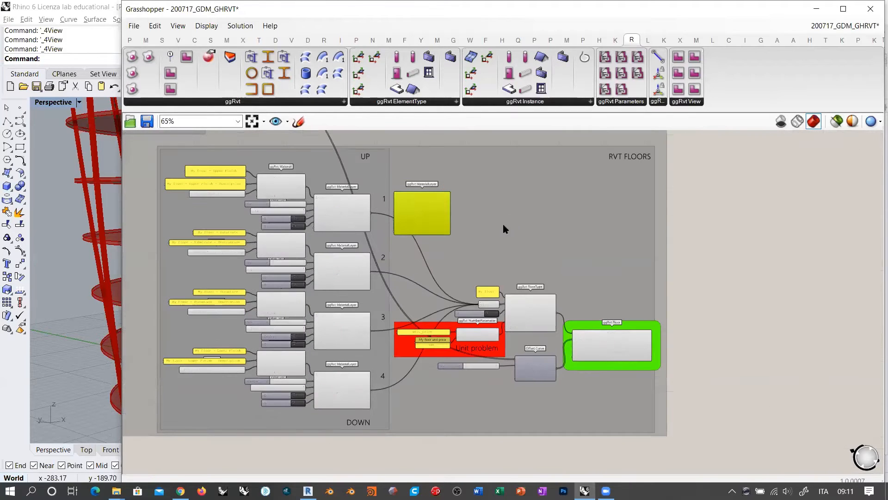
mouse_move(456, 217)
right_down()
mouse_move(480, 230)
mouse_move(462, 220)
right_up()
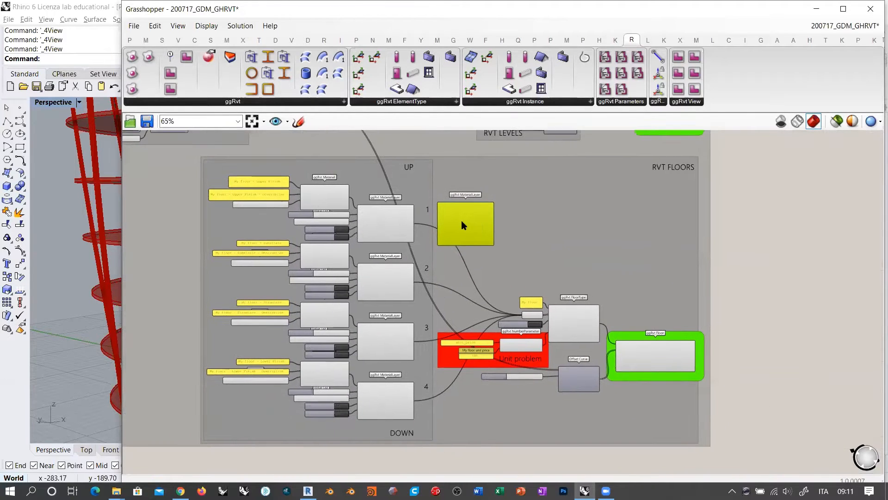
scroll(462, 220, up, 3)
drag(466, 221, 465, 219)
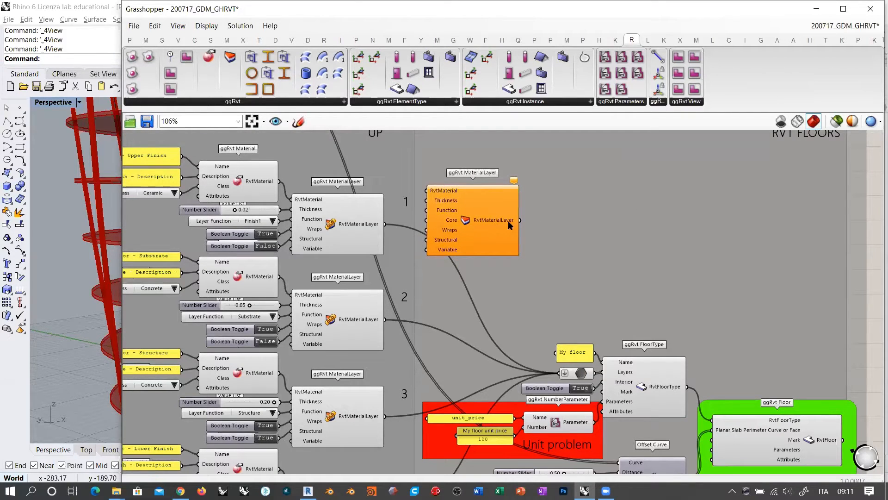
right_drag(592, 221, 559, 224)
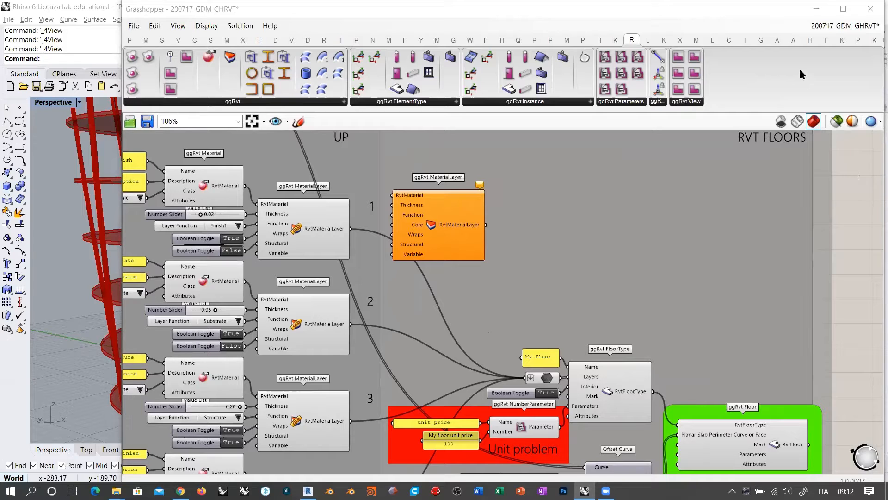
Maximize the definition window and examine the component sets of the installed plug-ins, from the rendering and structural ones to TT Tools.
click(843, 8)
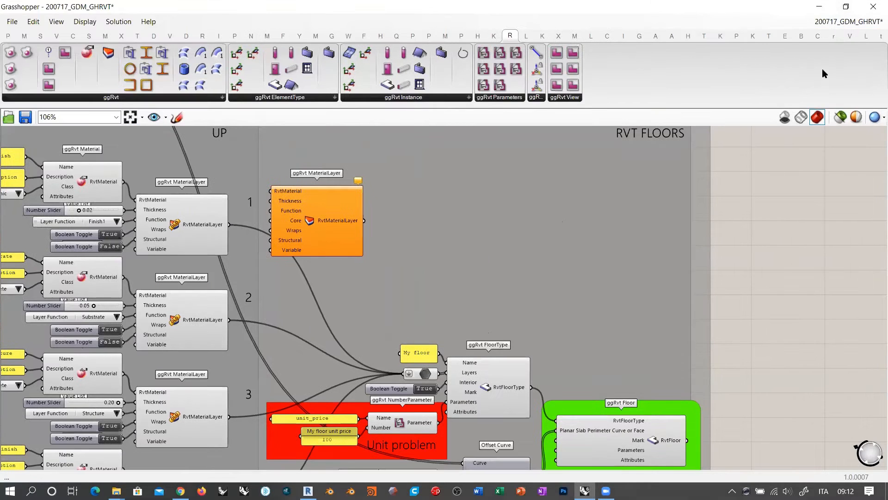
click(851, 36)
click(833, 36)
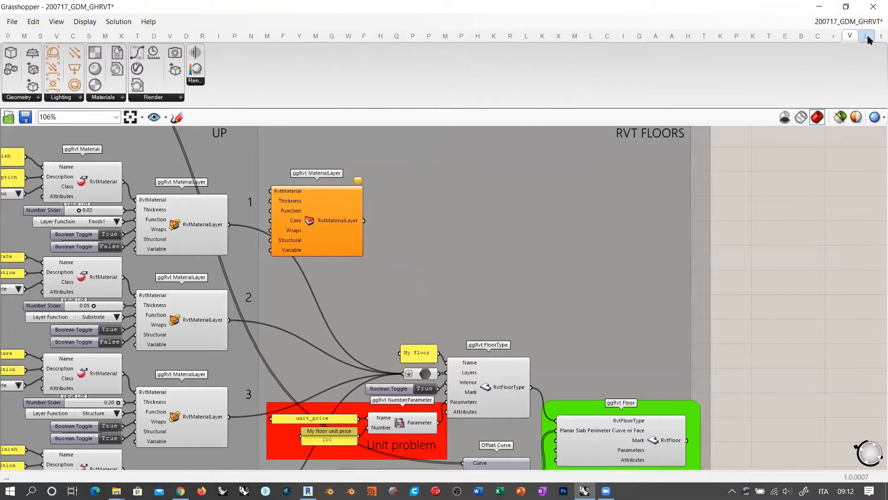
click(818, 36)
click(802, 36)
click(786, 36)
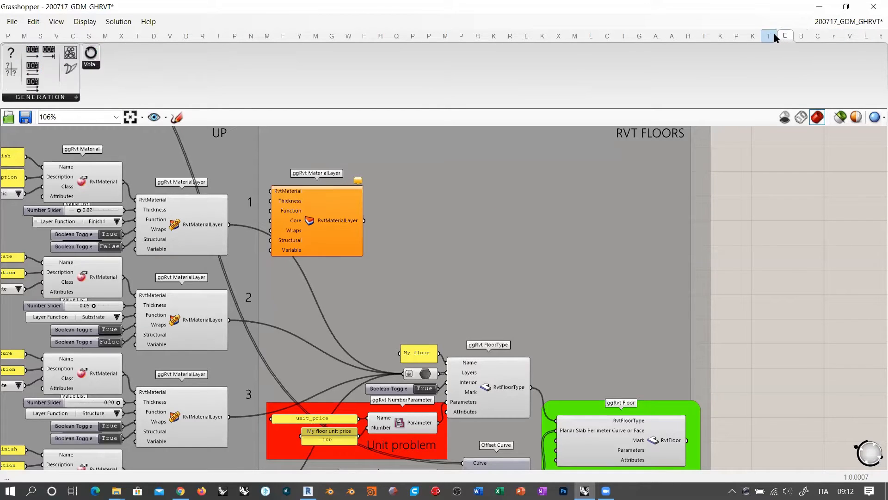
click(772, 35)
click(753, 36)
click(738, 36)
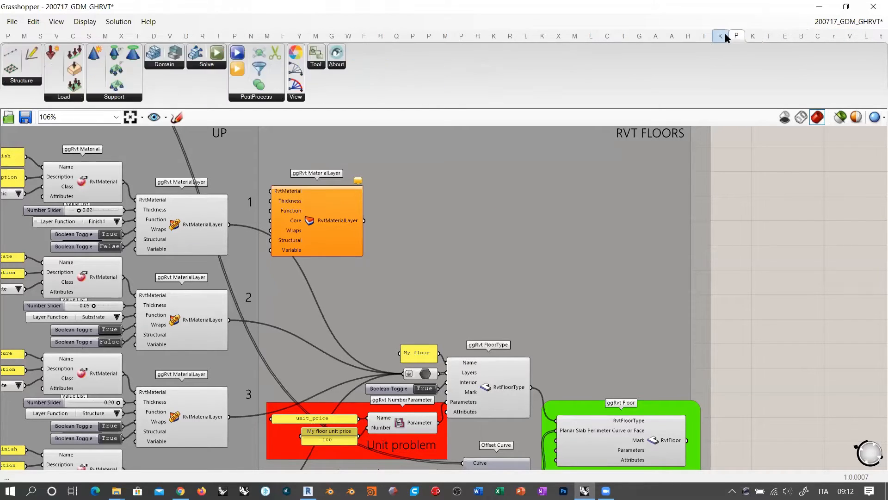
click(720, 36)
click(699, 36)
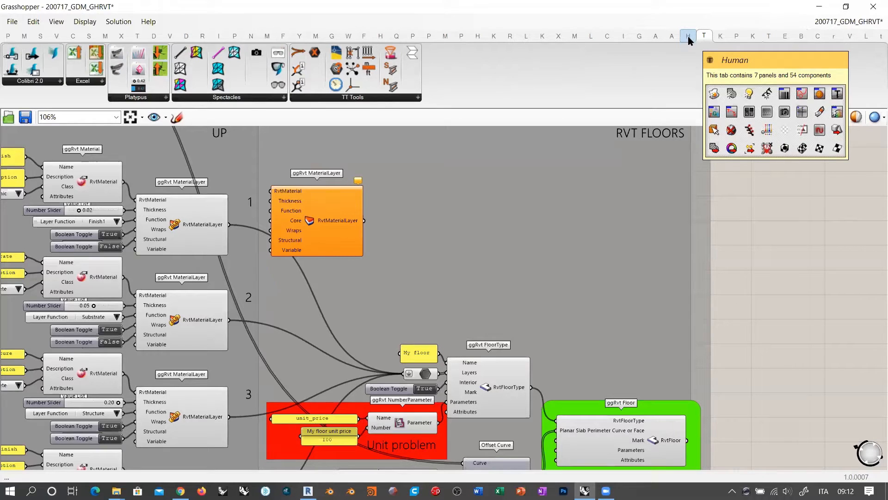
Examine the Human, BullAnt, Voxelize and Machine Learning component sets of the installed plug-ins.
click(688, 36)
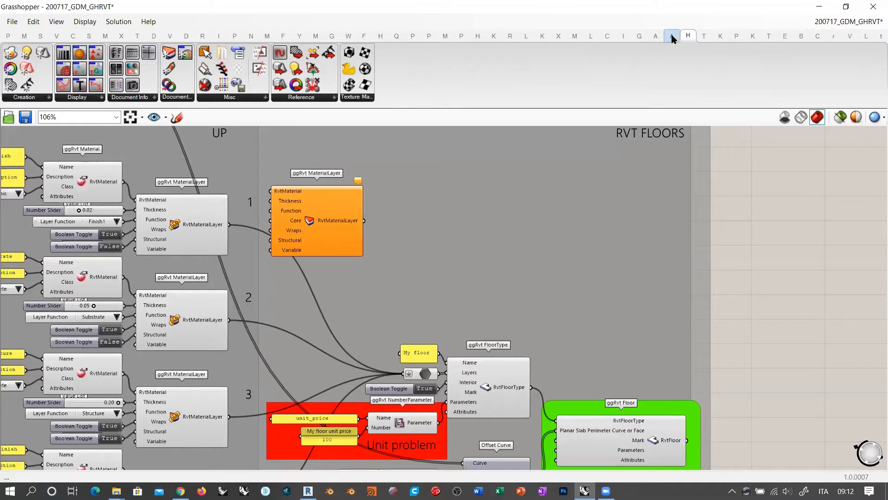
click(671, 36)
click(655, 36)
click(625, 36)
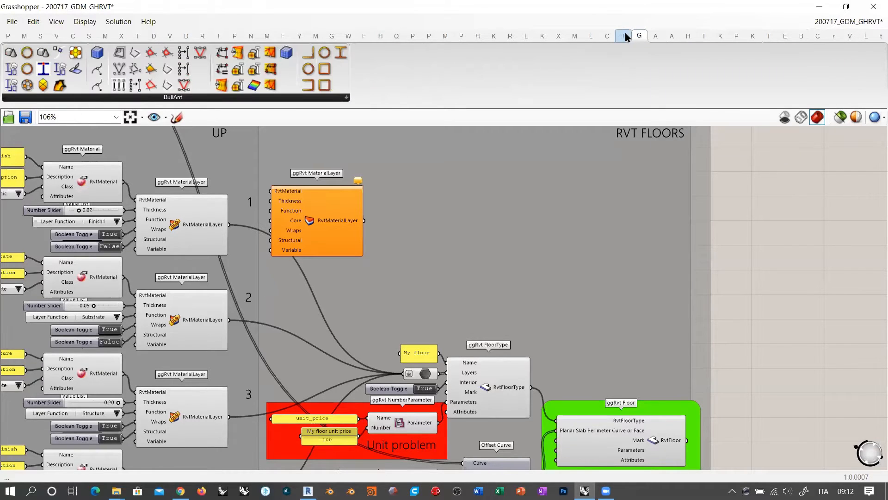
click(625, 36)
click(641, 36)
click(607, 36)
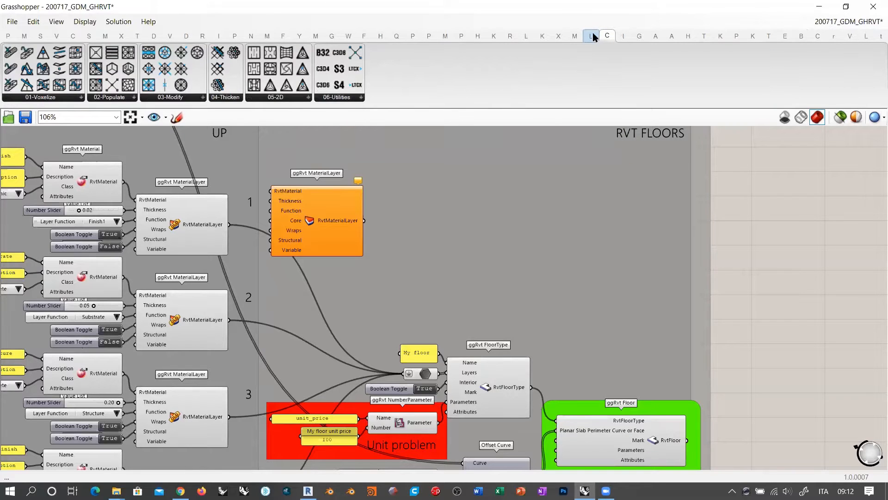
click(592, 35)
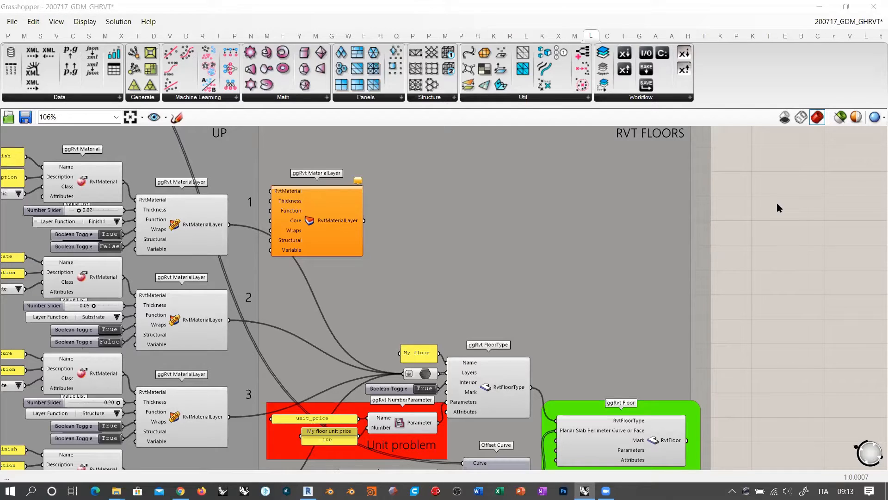
Examine the Kangaroo, ggRvt, Honeybee and PanelingTools component sets of the installed plug-ins.
click(559, 35)
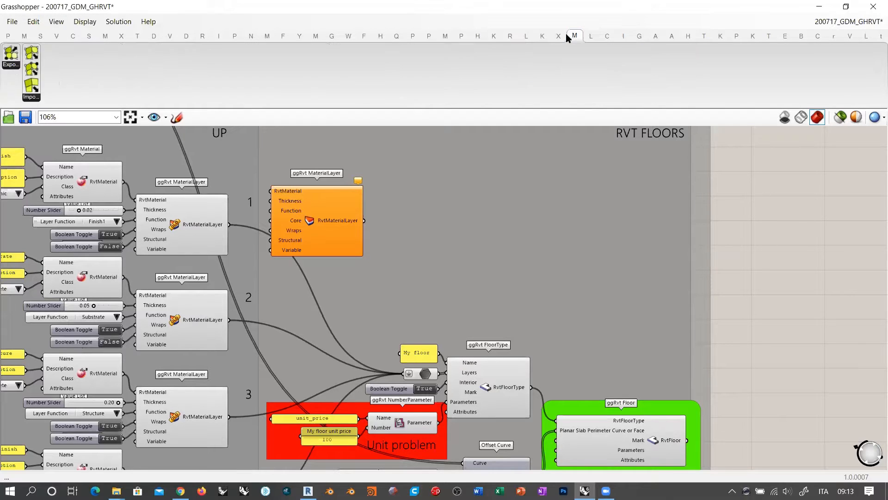
click(526, 35)
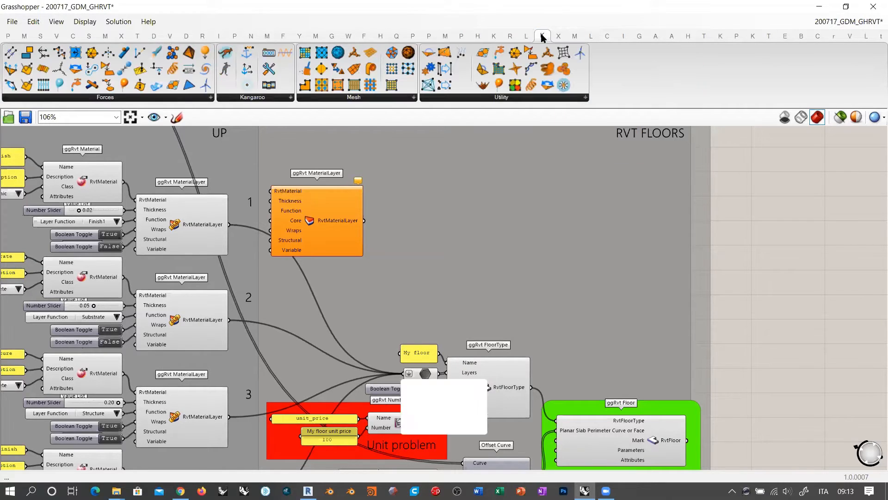
click(505, 36)
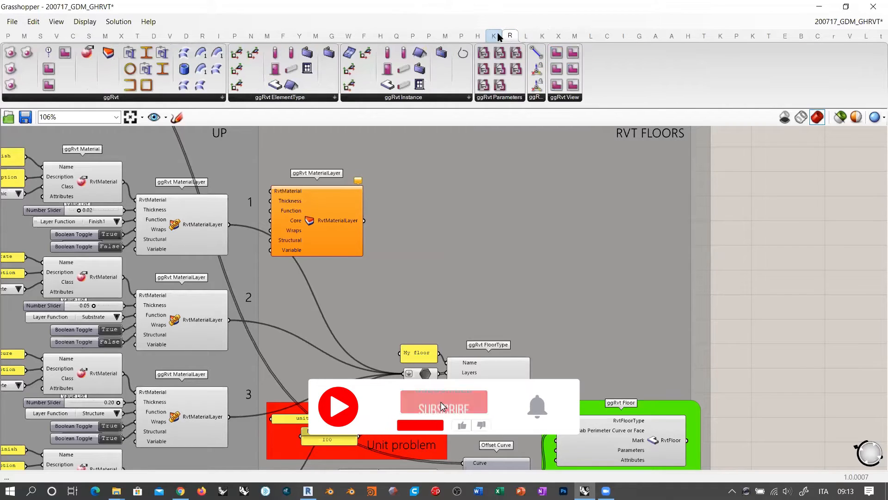
click(496, 33)
click(478, 37)
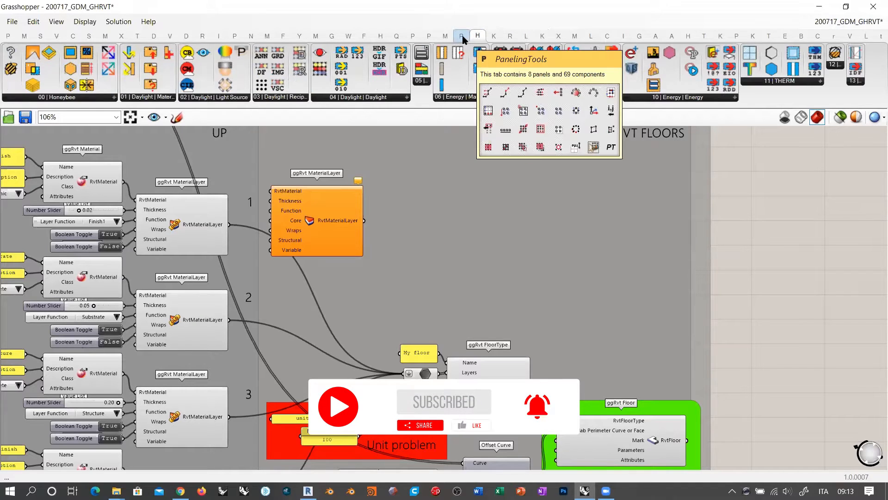
click(462, 36)
click(448, 34)
click(413, 36)
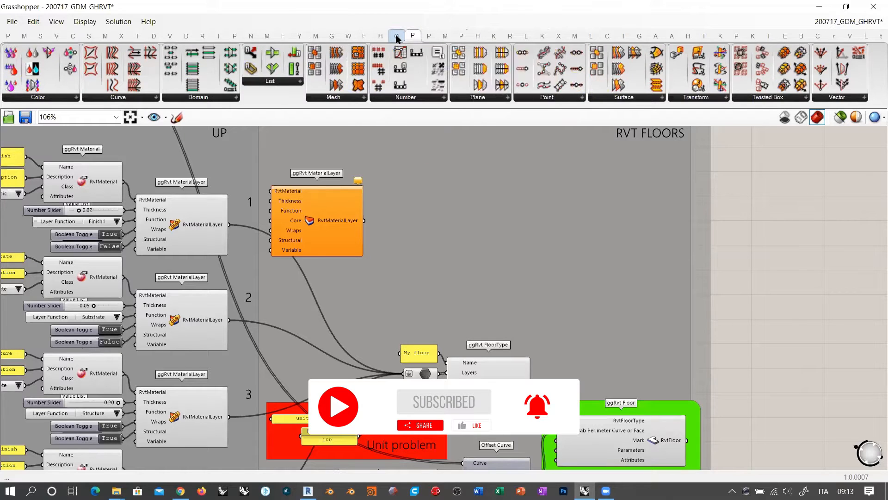
Examine the remaining component sets for composition, structural presets, media and mesh weaving, ending with the ggIFC components.
click(382, 37)
click(364, 35)
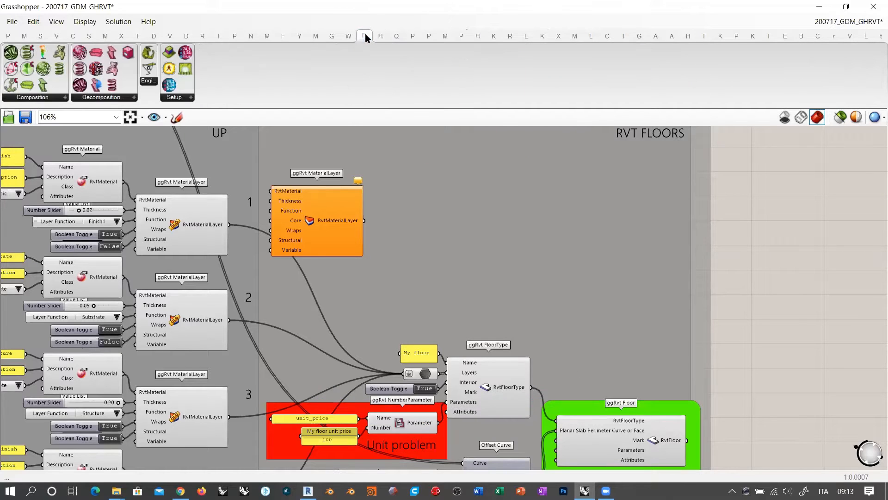
click(349, 37)
click(329, 35)
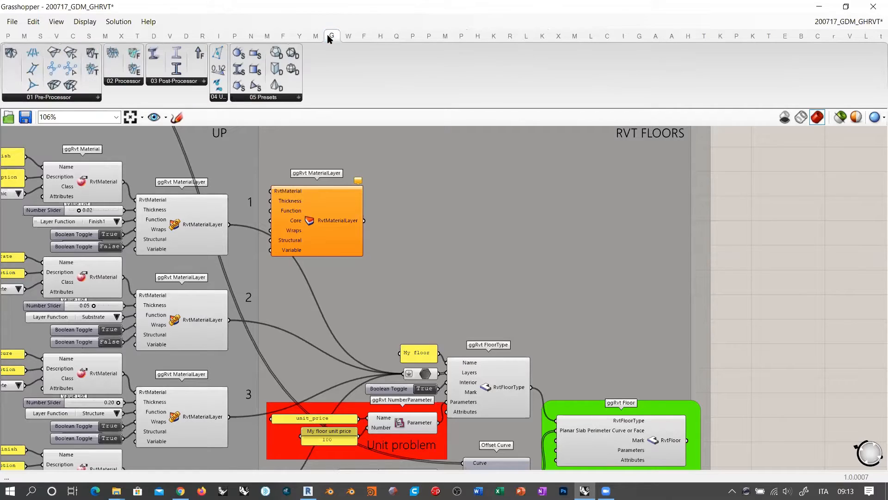
click(301, 36)
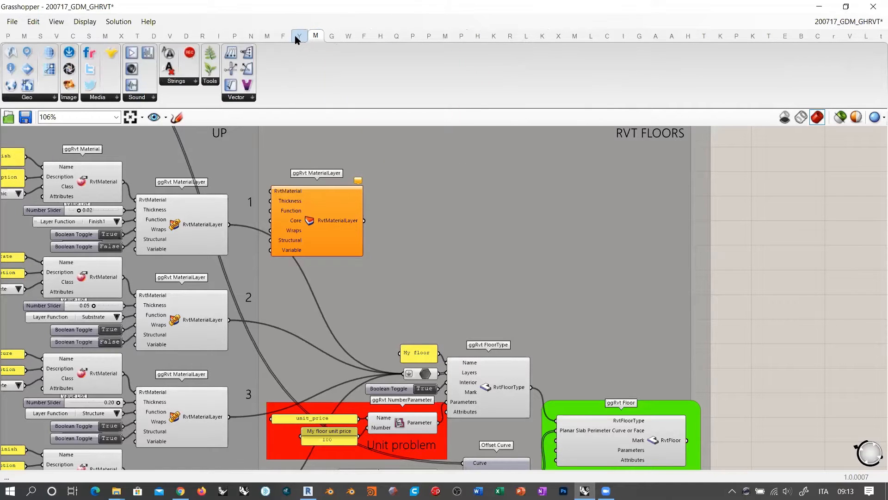
click(284, 36)
click(268, 36)
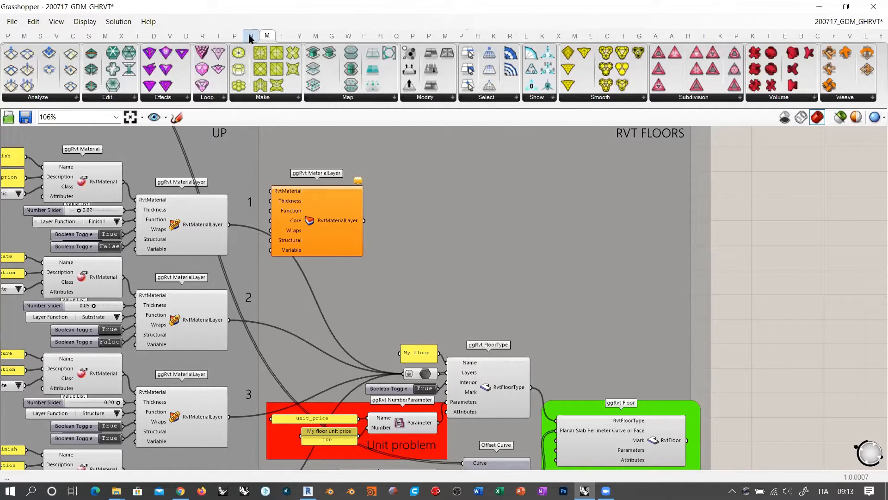
click(250, 36)
click(235, 36)
click(218, 36)
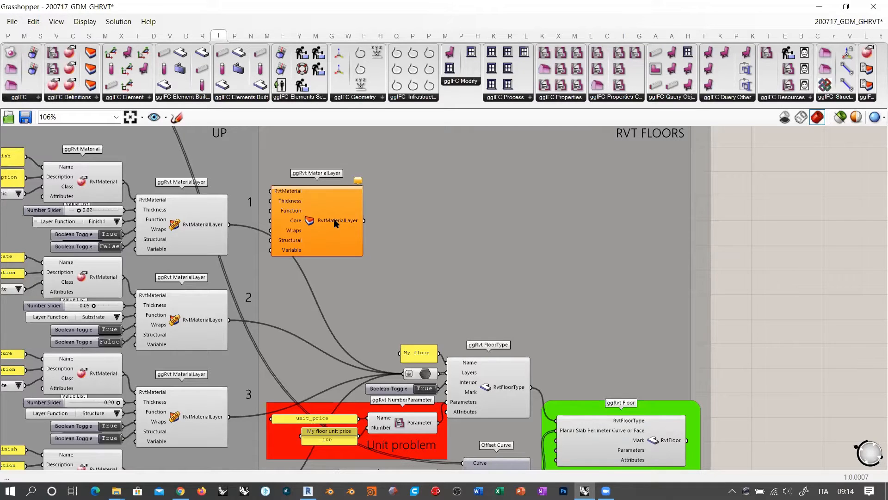
Review the whole tower definition, restore the window from full screen and narrow it to show the Rhino tower model beside the RVT FLOORS group.
scroll(461, 216, down, 5)
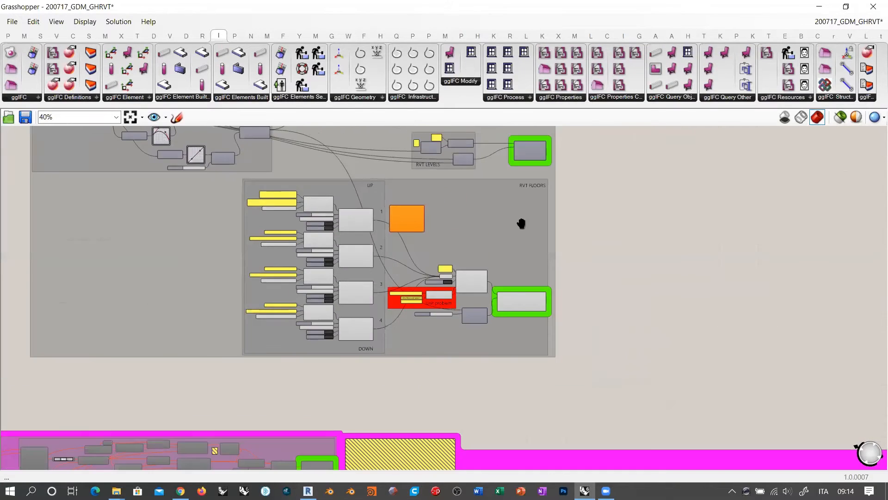
right_drag(521, 223, 599, 320)
scroll(504, 292, down, 1)
right_drag(544, 263, 543, 292)
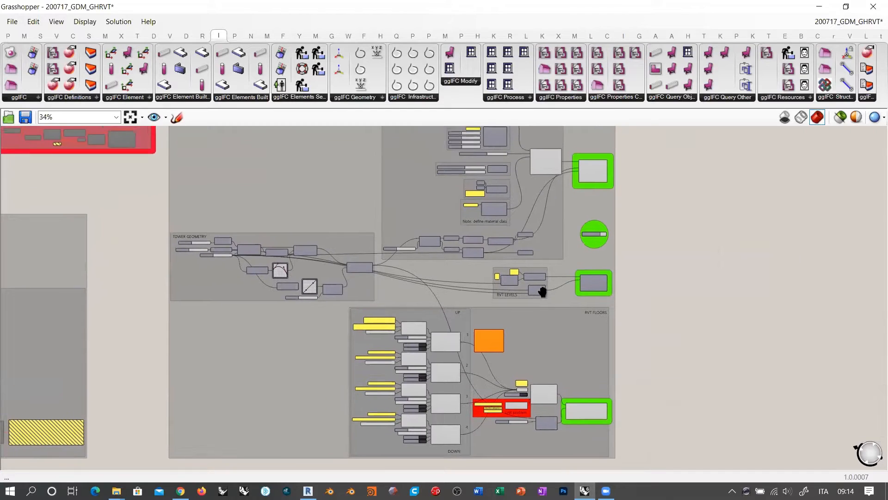
scroll(479, 277, down, 1)
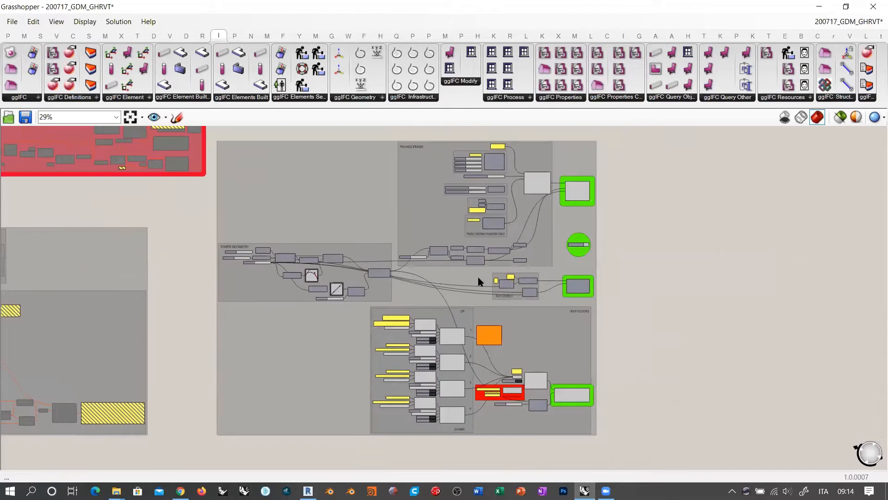
click(291, 19)
double_click(291, 20)
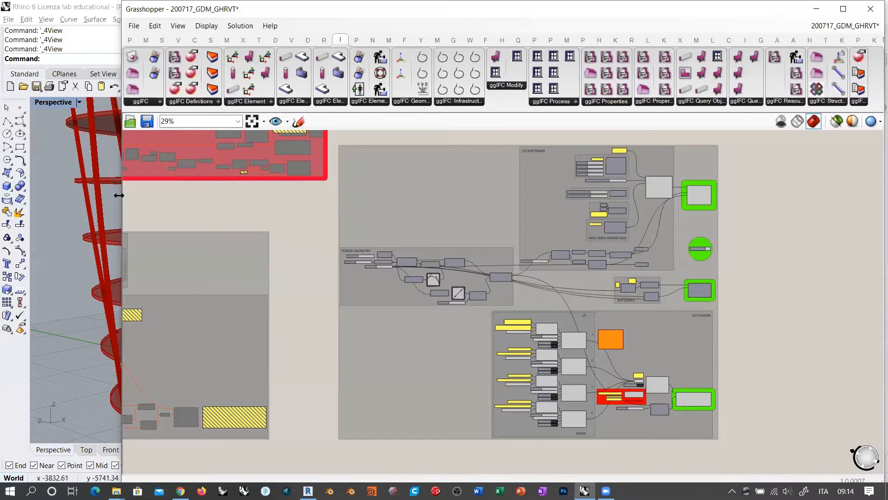
drag(119, 196, 370, 195)
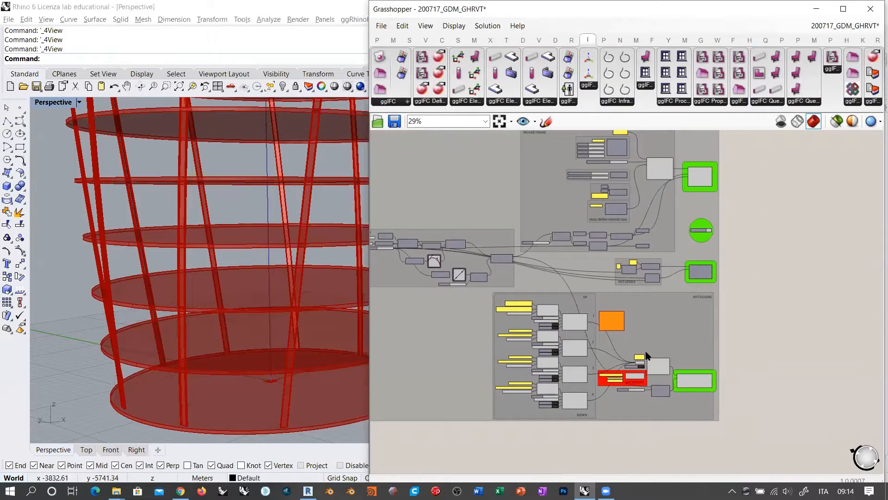
right_drag(665, 293, 668, 271)
scroll(654, 264, up, 2)
scroll(633, 256, up, 2)
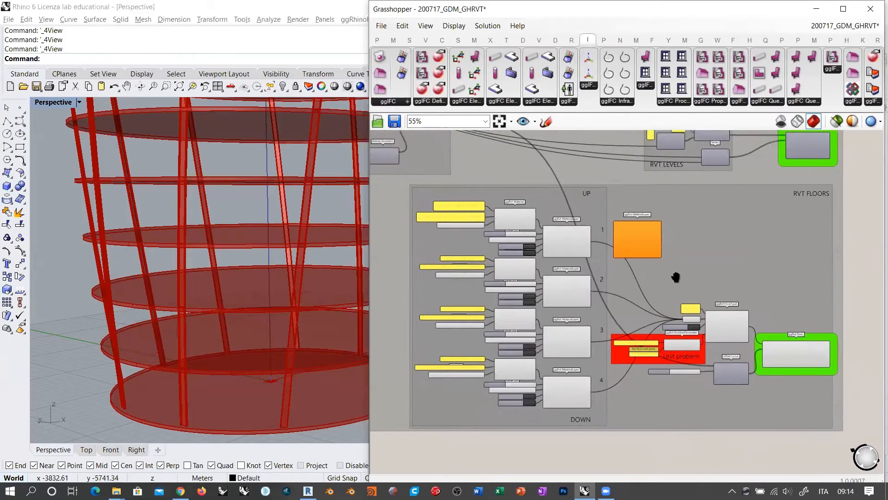
Look over the entire canvas, return to the RVT FLOORS group and widen the definition window across part of the tower view.
scroll(639, 234, down, 7)
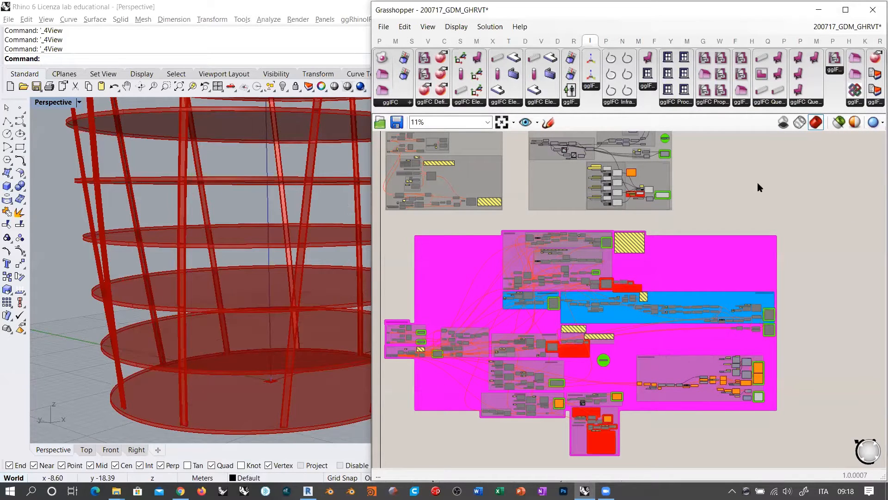
scroll(638, 194, up, 5)
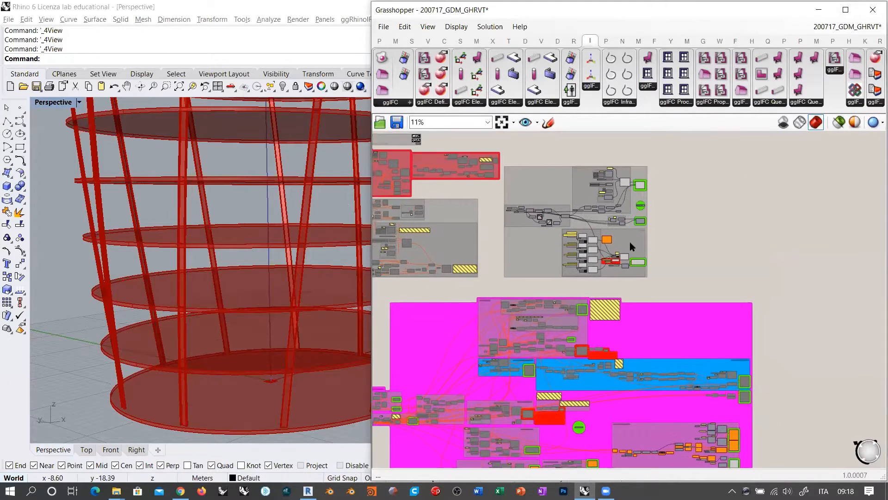
scroll(625, 228, down, 2)
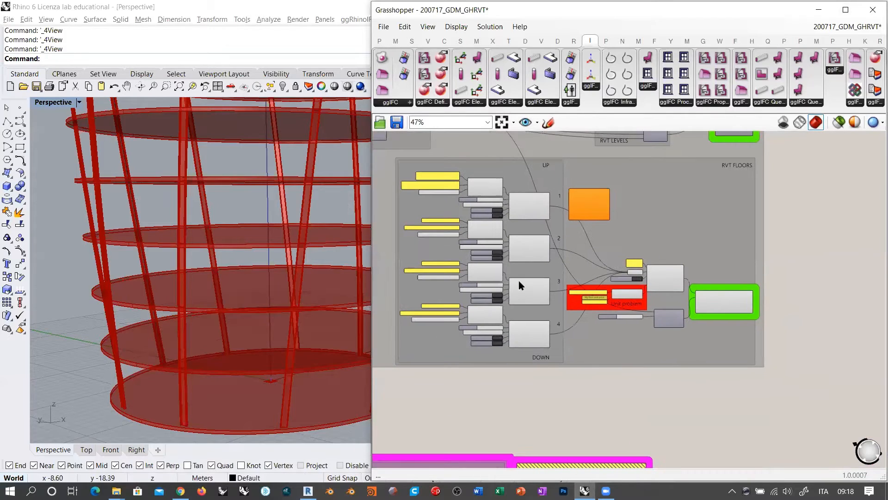
drag(370, 184, 234, 185)
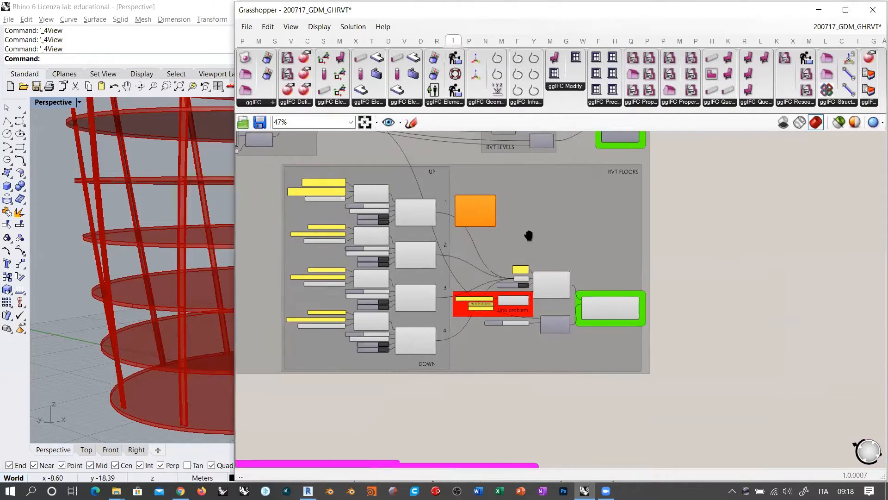
scroll(532, 217, up, 2)
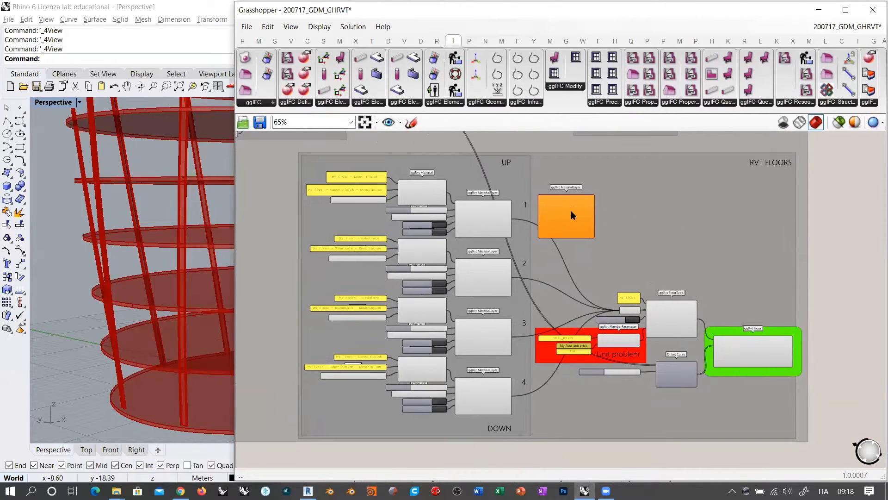
Examine the new MaterialLayer component against the four floor layers' MaterialLayer components and their connections within the RVT FLOORS group.
scroll(555, 232, up, 1)
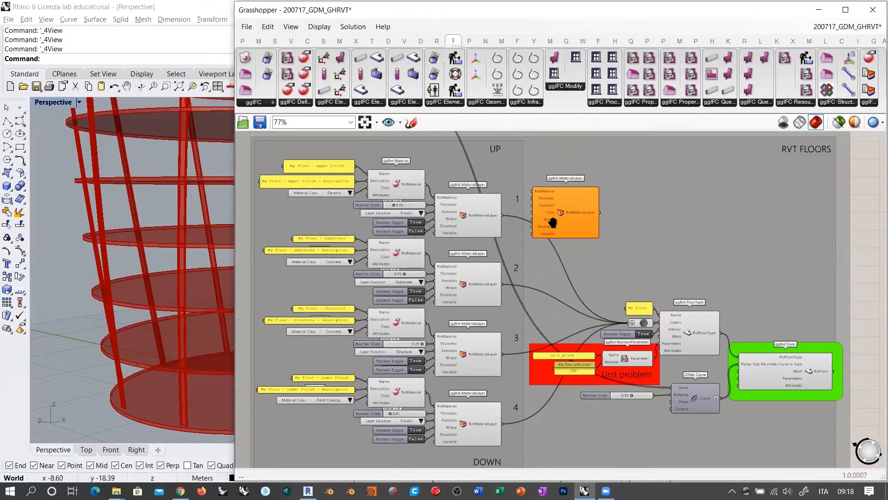
right_drag(552, 217, 548, 215)
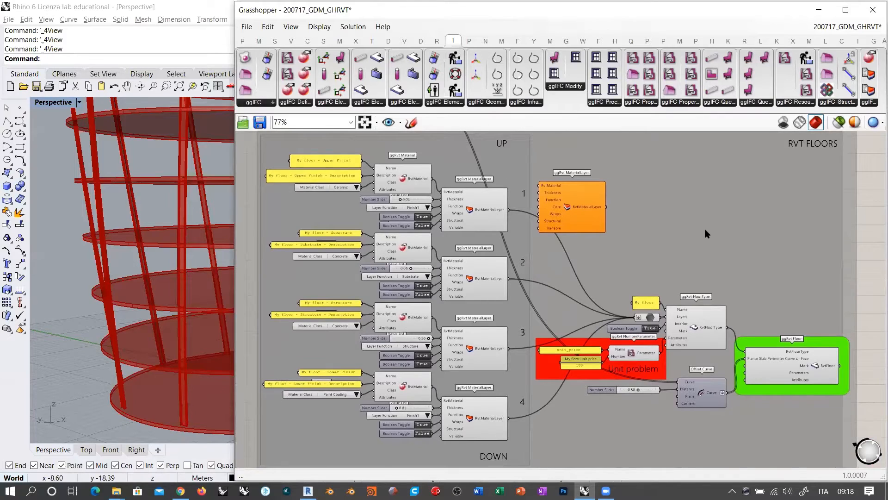
scroll(486, 213, up, 4)
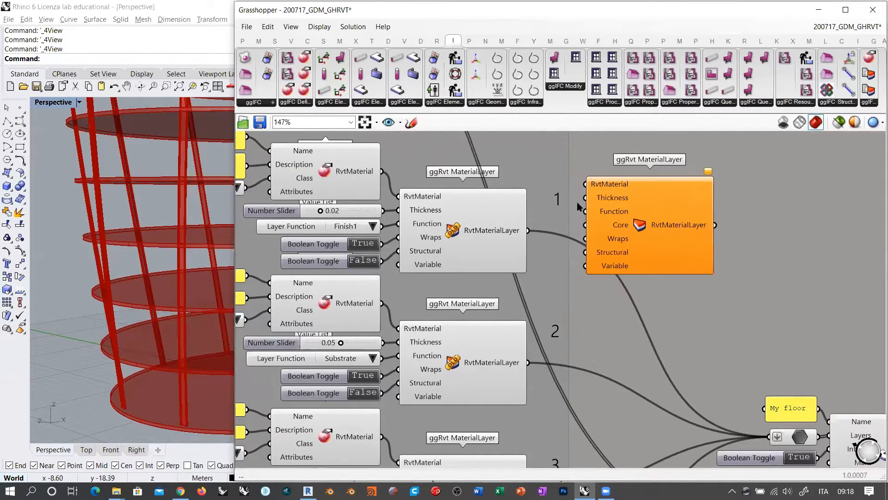
scroll(585, 185, down, 4)
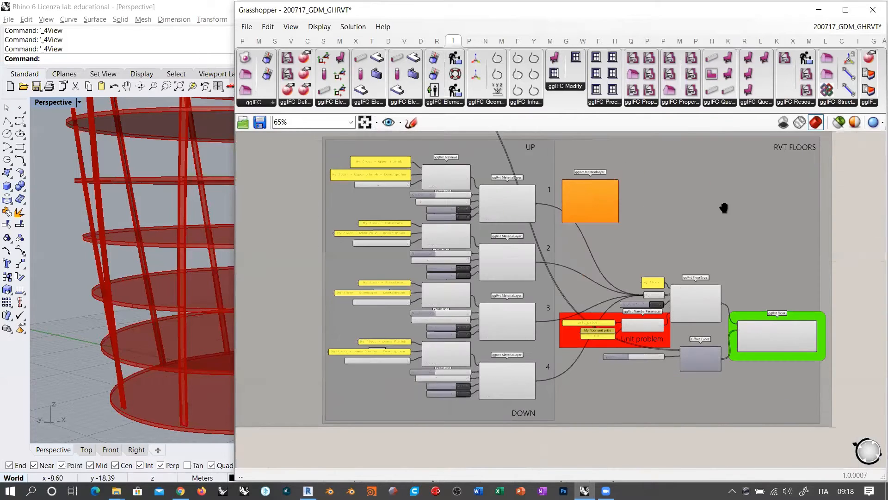
scroll(665, 254, up, 1)
scroll(648, 241, up, 1)
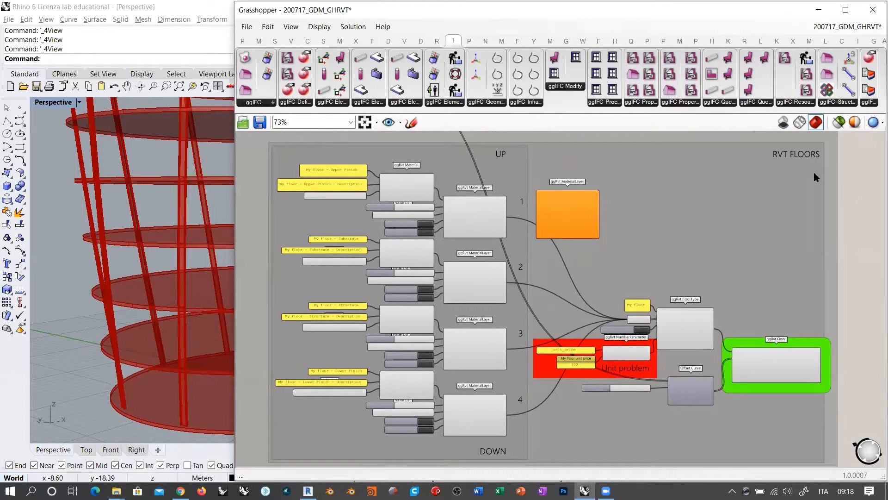
Examine the layer connections into the FloorType component and compare the first layer's MaterialLayer inputs with the newer MaterialLayer component.
click(605, 491)
right_drag(624, 267, 536, 246)
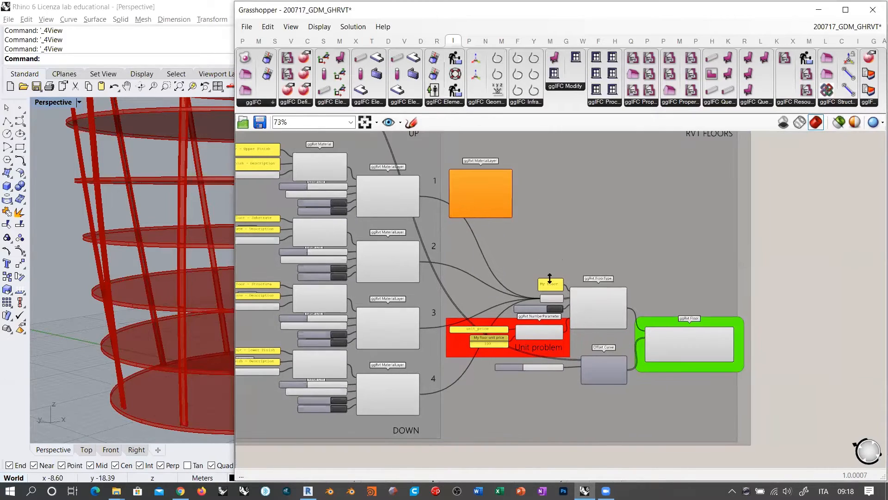
right_drag(548, 301, 452, 353)
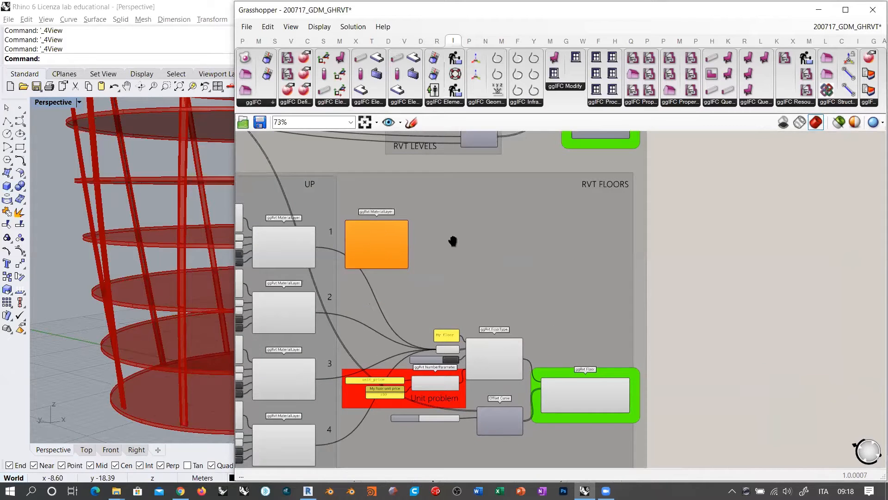
right_drag(453, 241, 698, 243)
scroll(663, 261, up, 5)
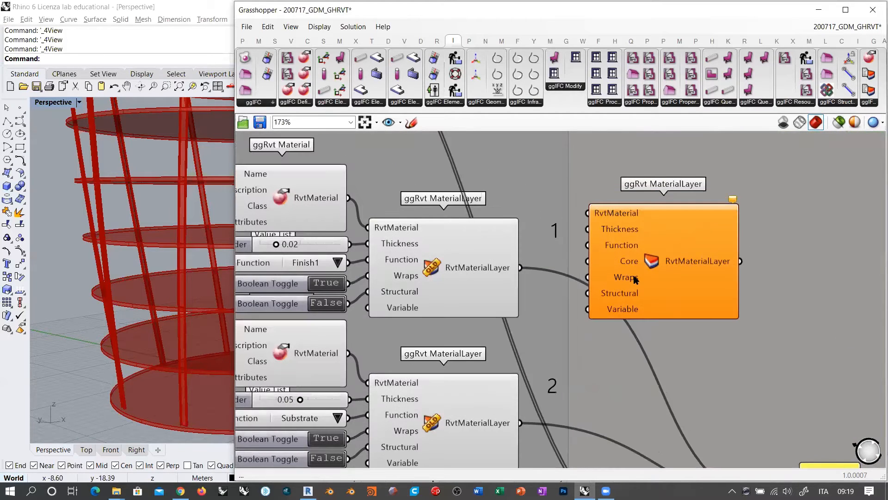
scroll(665, 266, up, 1)
right_drag(665, 268, 777, 280)
scroll(601, 220, down, 1)
right_drag(499, 216, 531, 207)
scroll(507, 196, down, 1)
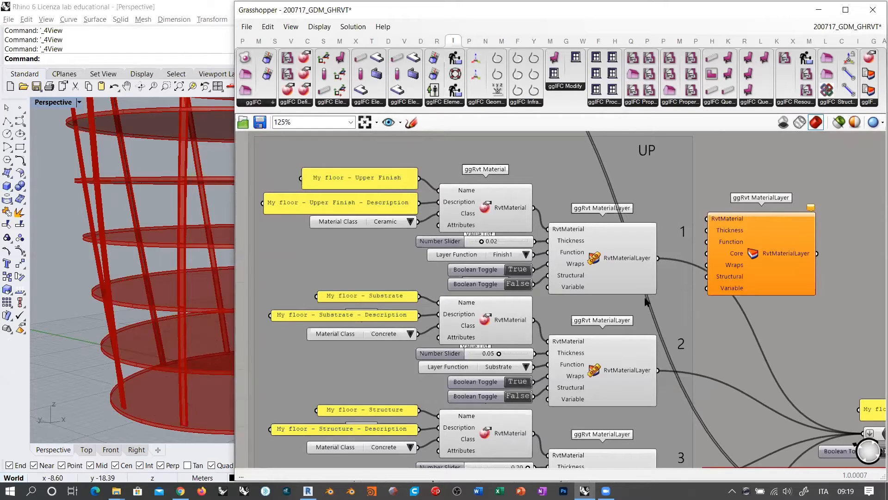
Examine the name, description and class inputs feeding the upper finish's ggRvt Material component.
mouse_move(578, 191)
right_down()
mouse_move(581, 201)
mouse_move(572, 185)
right_up()
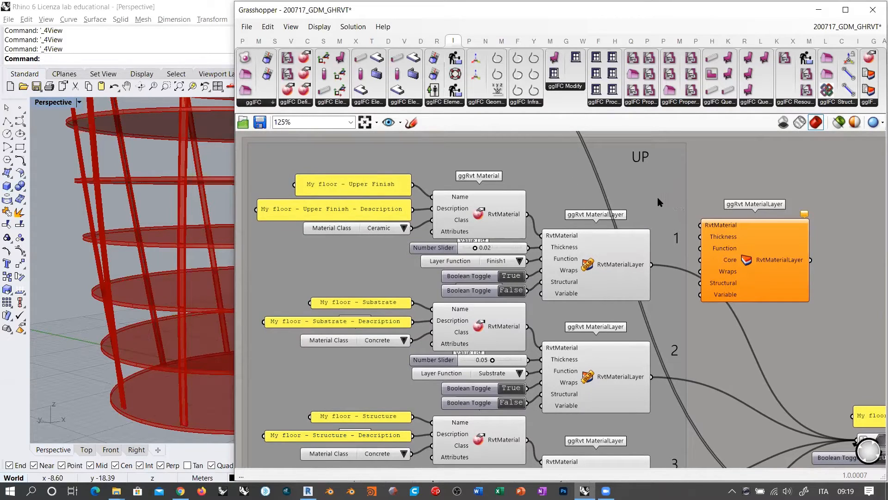
right_drag(303, 186, 462, 244)
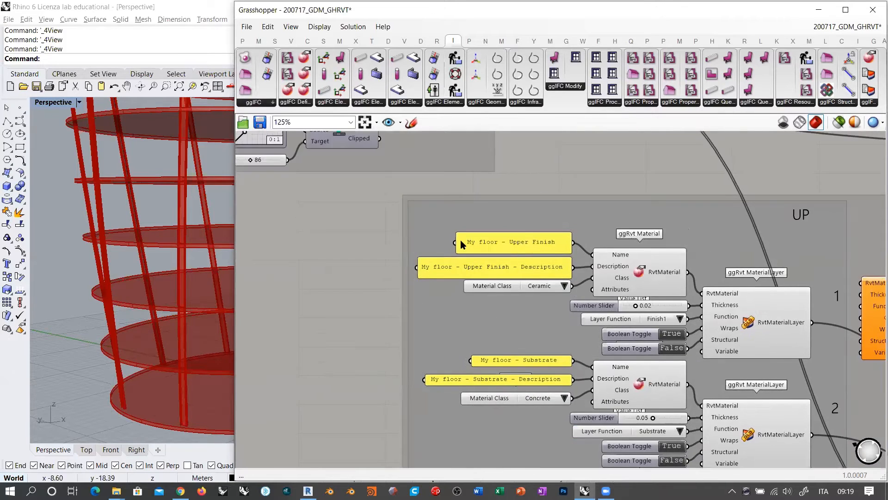
scroll(464, 244, up, 5)
scroll(523, 262, down, 2)
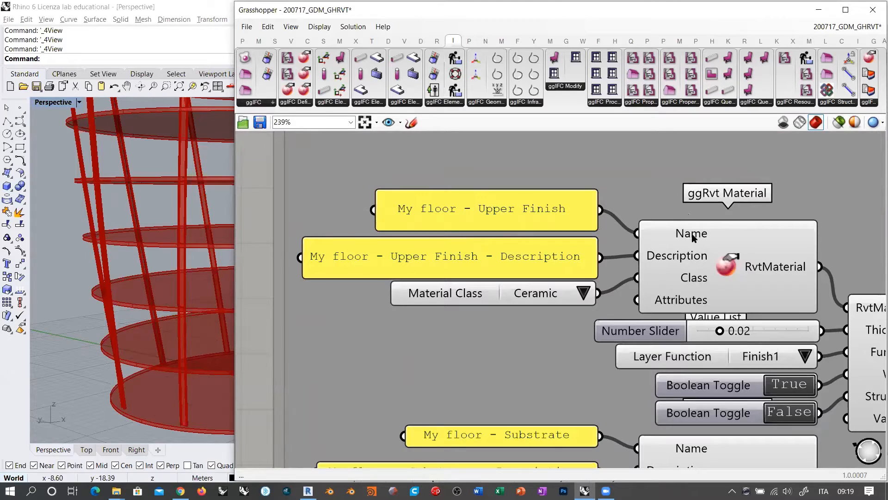
mouse_move(702, 238)
scroll(349, 231, down, 5)
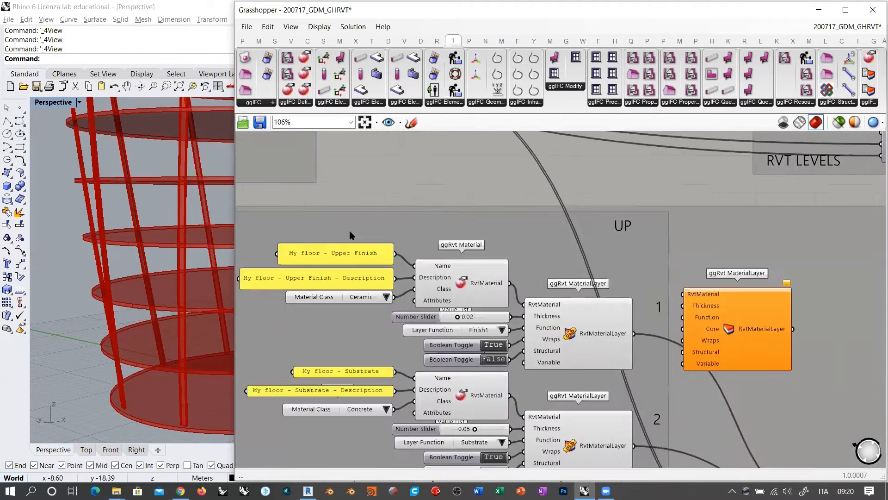
Add a Value List on the empty canvas beside the RVT FLOORS group and name it RVT Material.
double_click(728, 236)
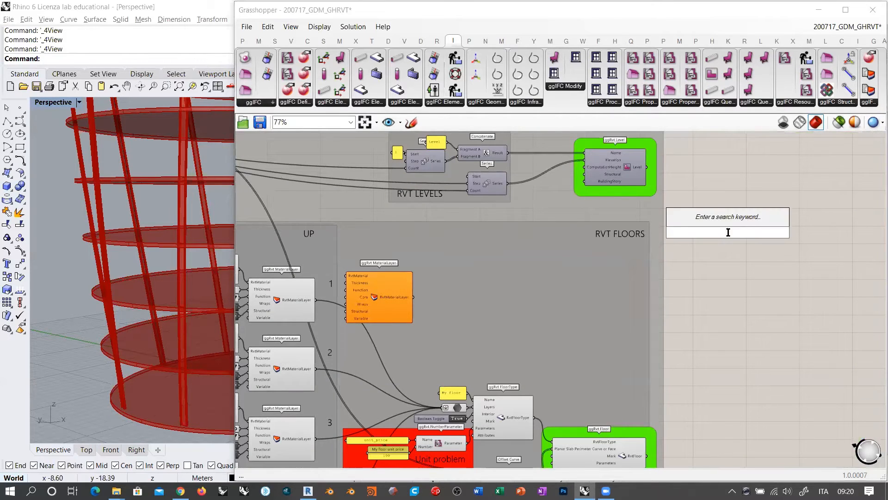
text(value)
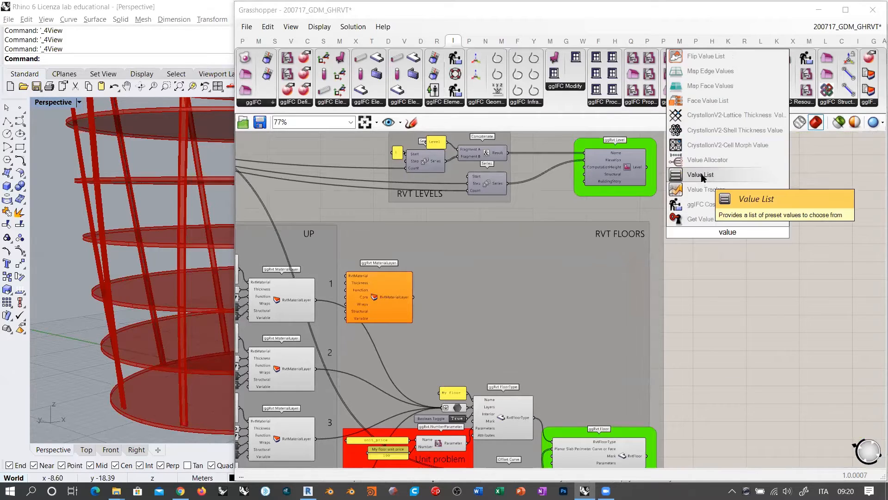
click(701, 176)
scroll(721, 226, up, 5)
right_click(631, 236)
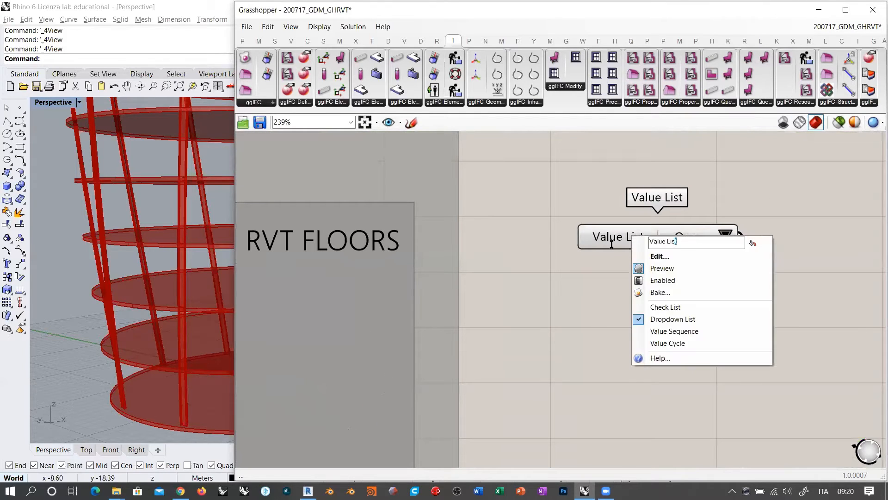
drag(611, 244, 605, 244)
text(RVT )
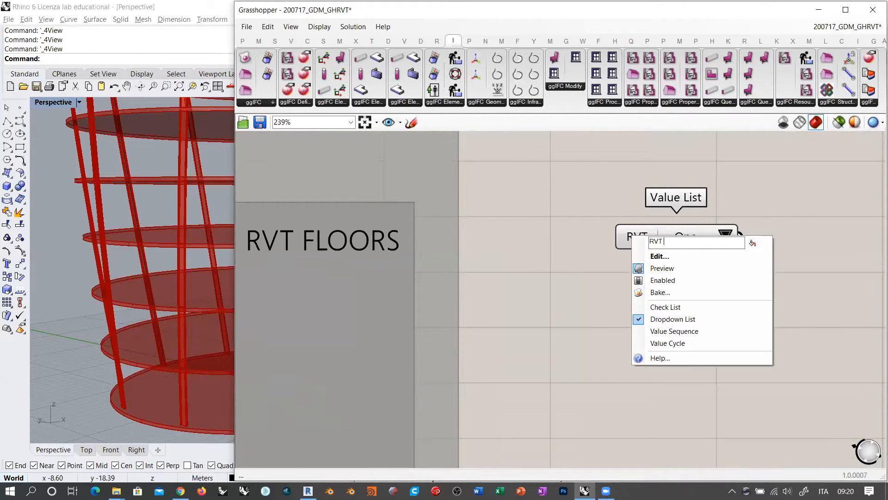
text(Material)
key(Return)
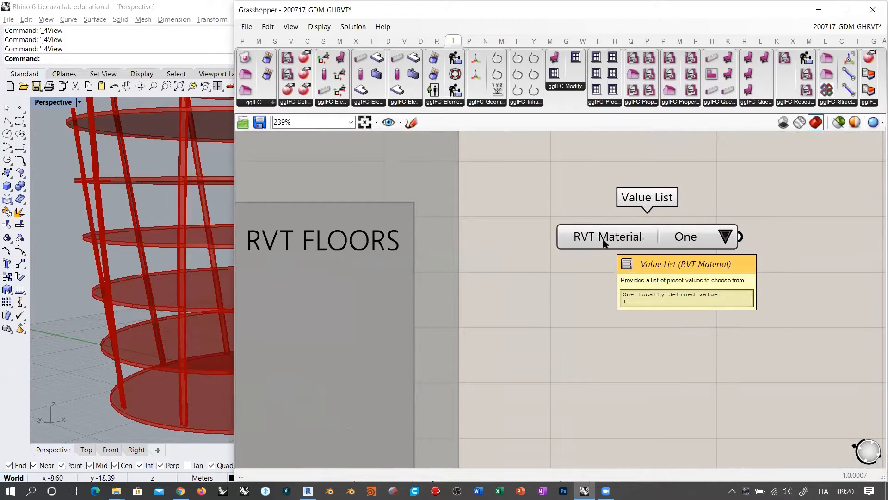
right_click(685, 238)
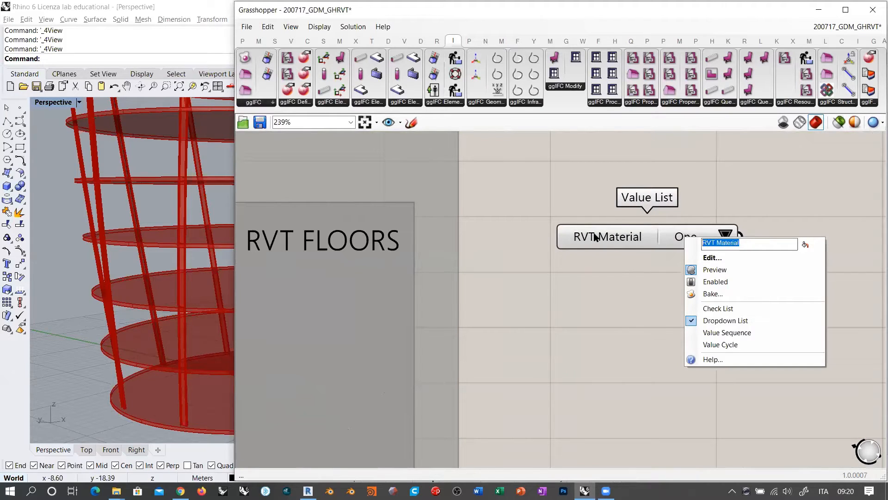
text(Ceramic Tile)
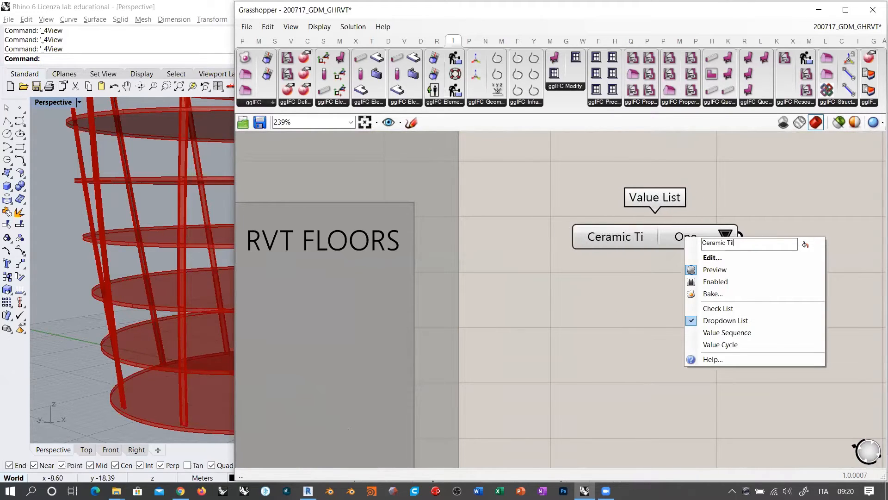
key(Return)
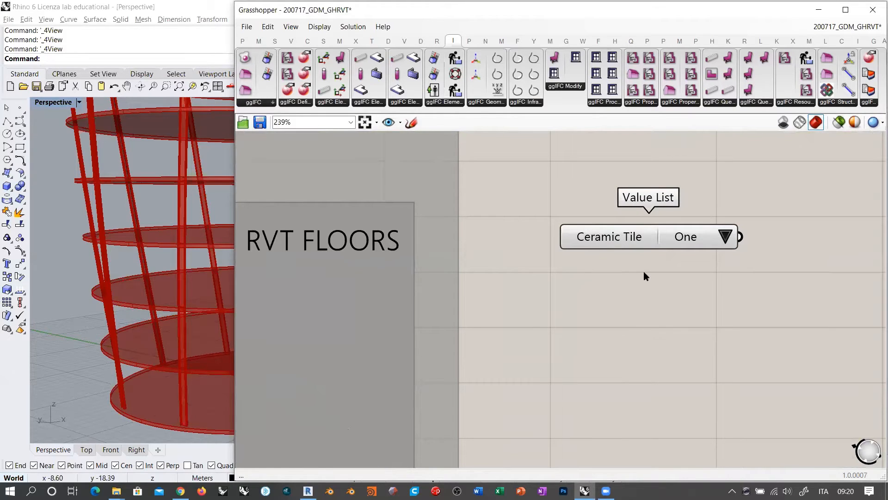
right_click(619, 239)
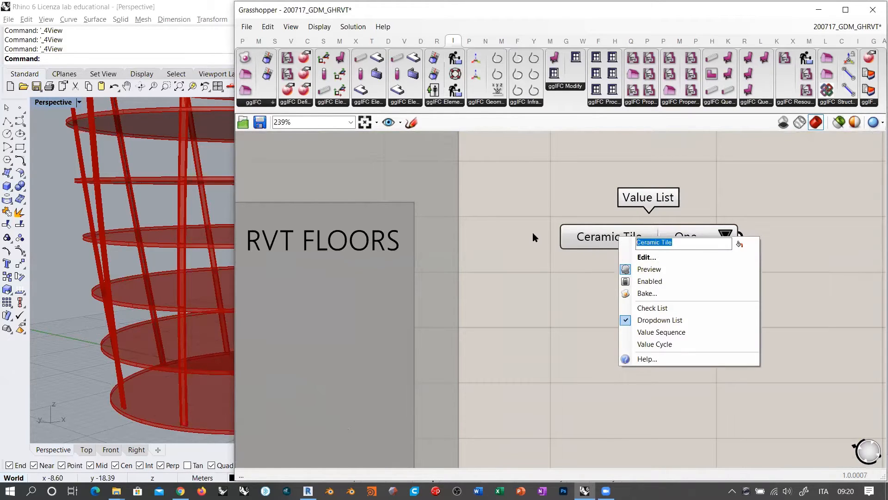
text(RVT )
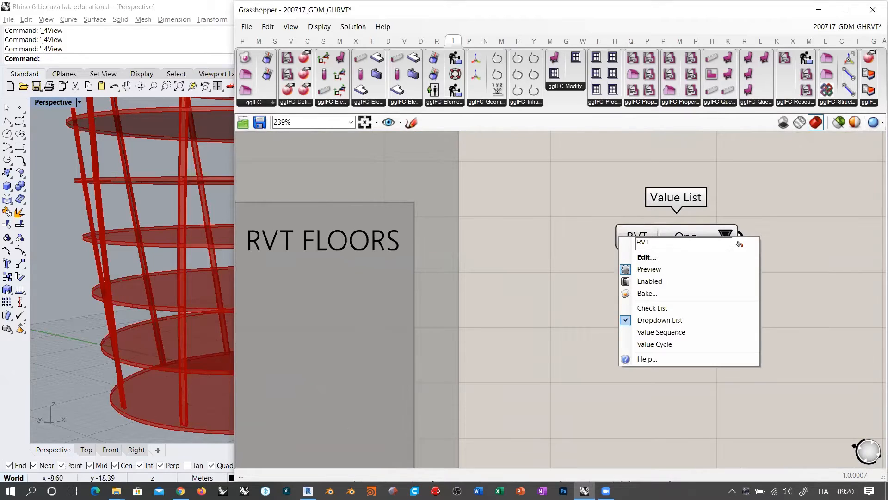
text(Material)
key(Return)
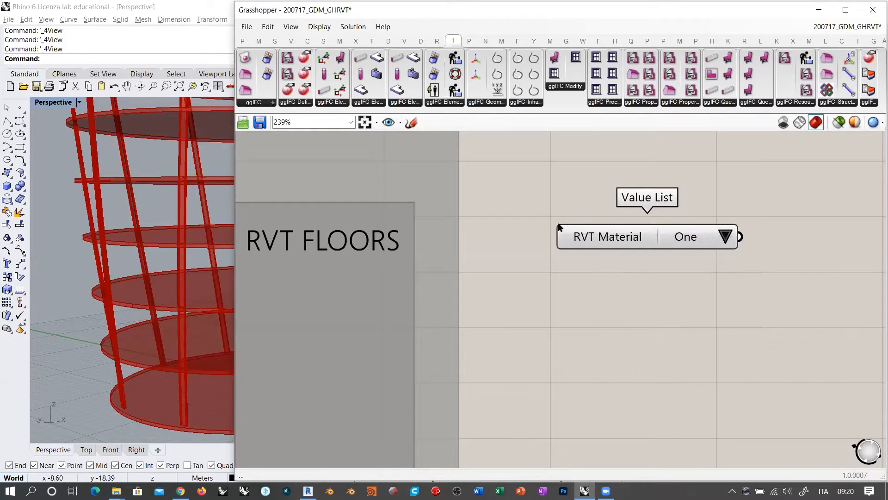
Replace the RVT Material value list's default constants with the single entry Ceramic Tile = 0.
double_click(690, 237)
double_click(556, 175)
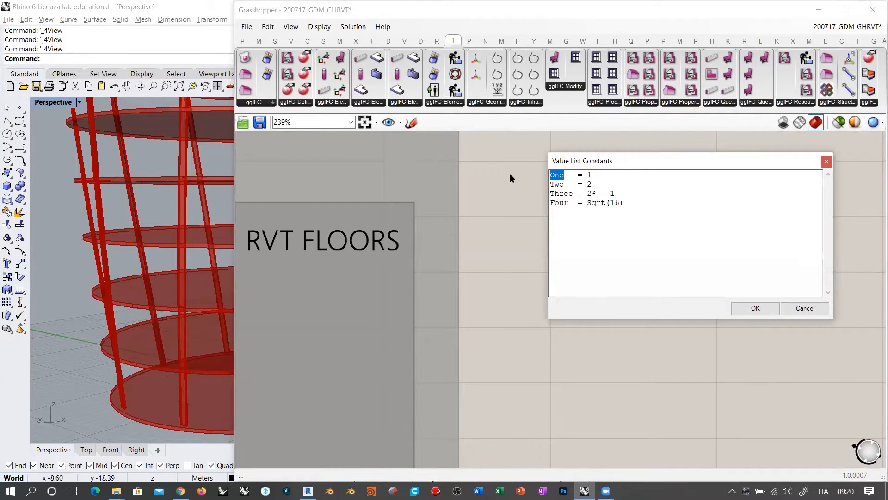
text(Ceramic Tile)
key(shift+Down)
key(shift+Down)
key(shift+Down)
key(Delete)
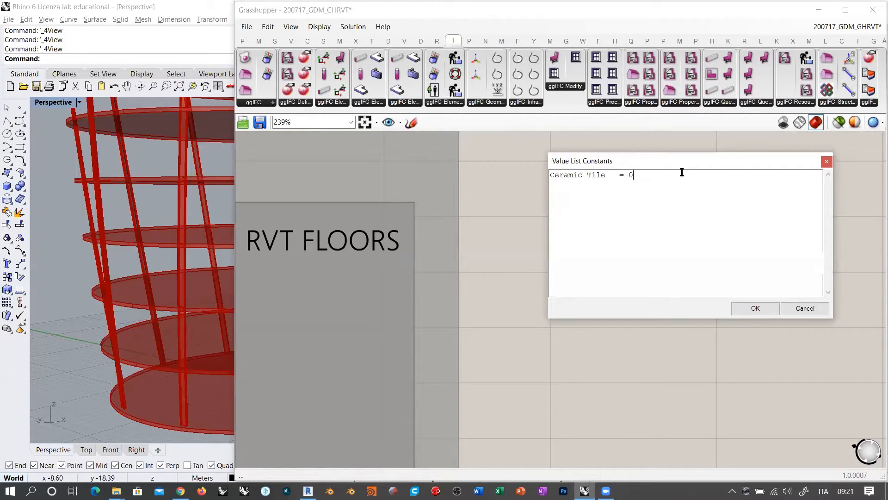
click(755, 308)
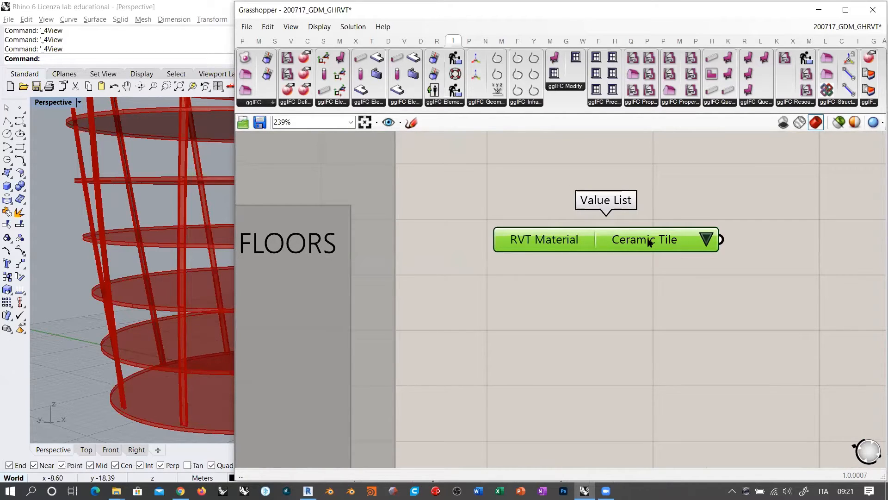
Check the Material component's Name input and set the value list's Ceramic Tile entry to the quoted text "Ceramic Tile".
scroll(720, 242, down, 5)
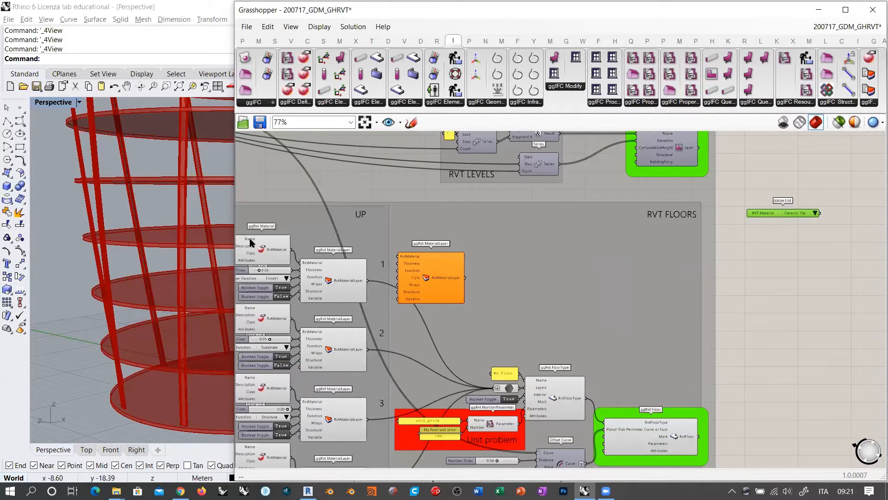
mouse_move(250, 242)
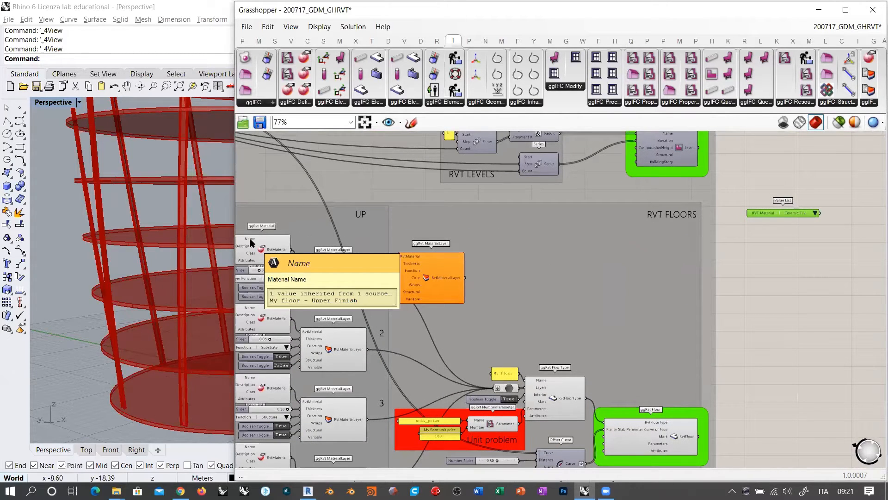
scroll(737, 271, up, 5)
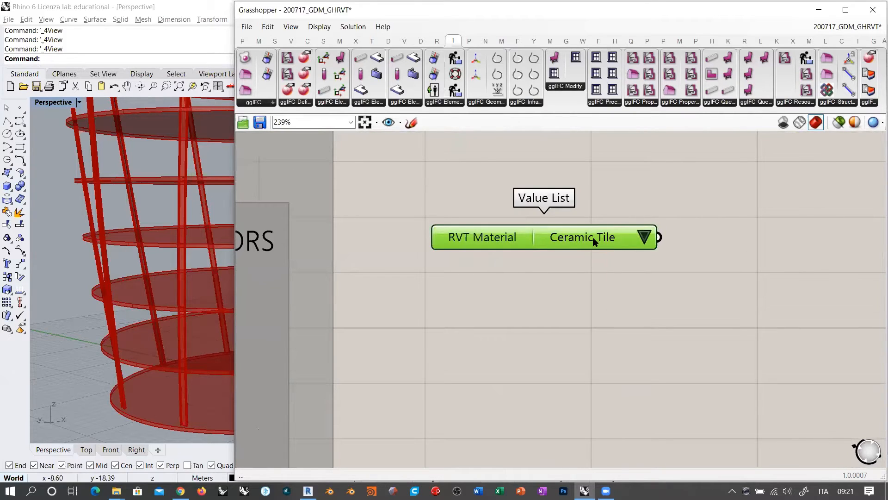
double_click(594, 240)
drag(507, 177, 454, 178)
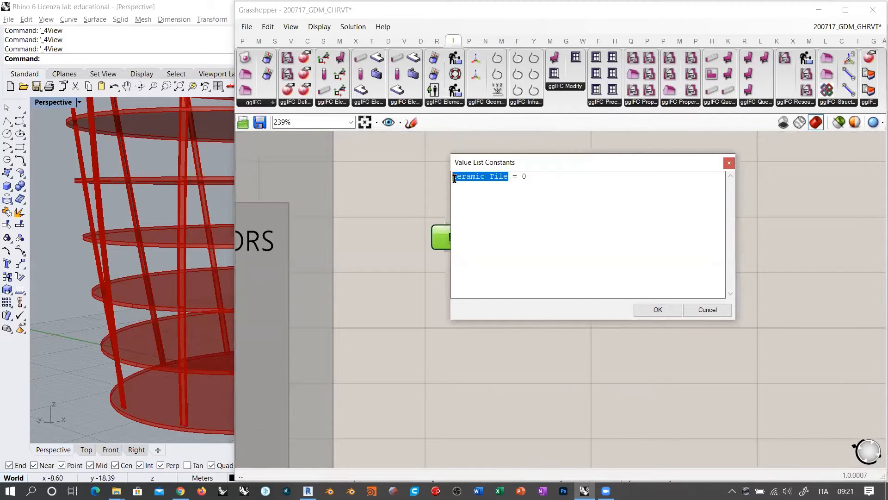
double_click(524, 176)
text(")
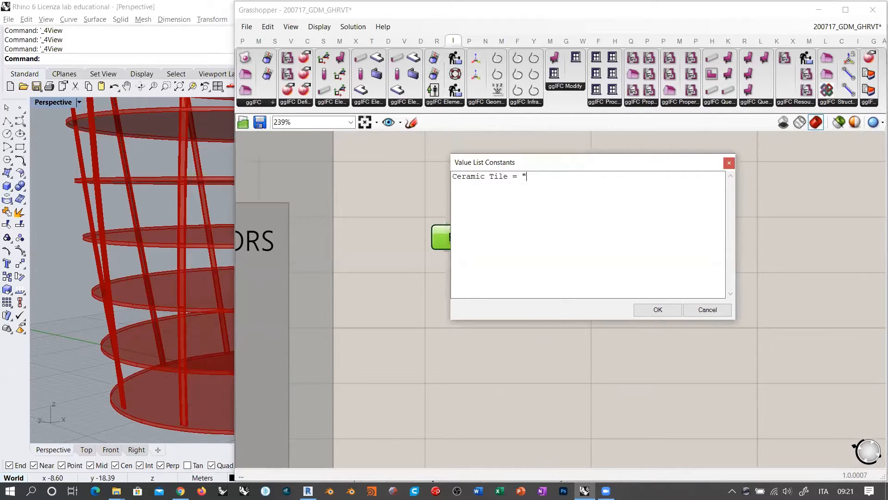
text(Ceramic Tile")
click(656, 310)
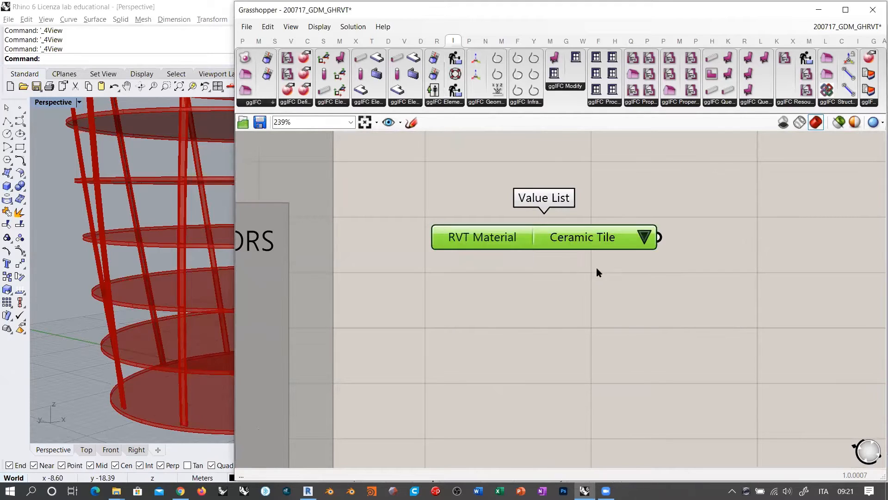
Add a Panel beside the RVT Material value list, connect the list's output to it and space the two apart.
double_click(771, 290)
text(")
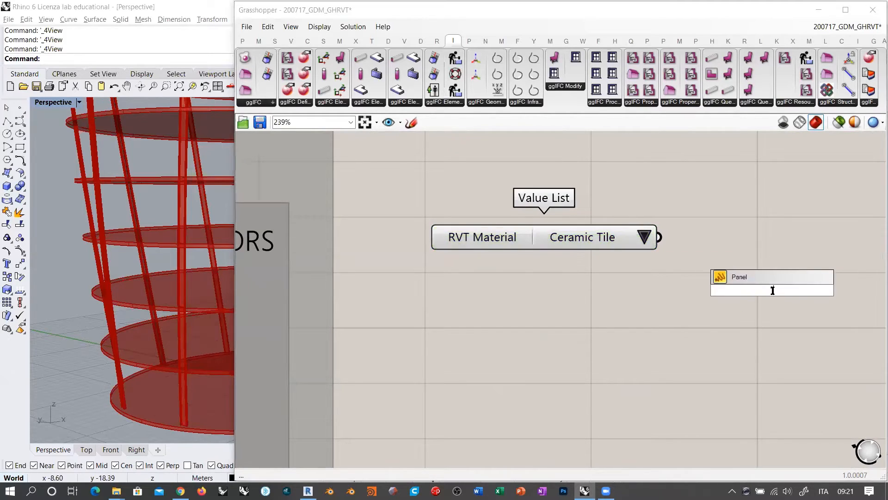
key(Return)
drag(659, 237, 681, 290)
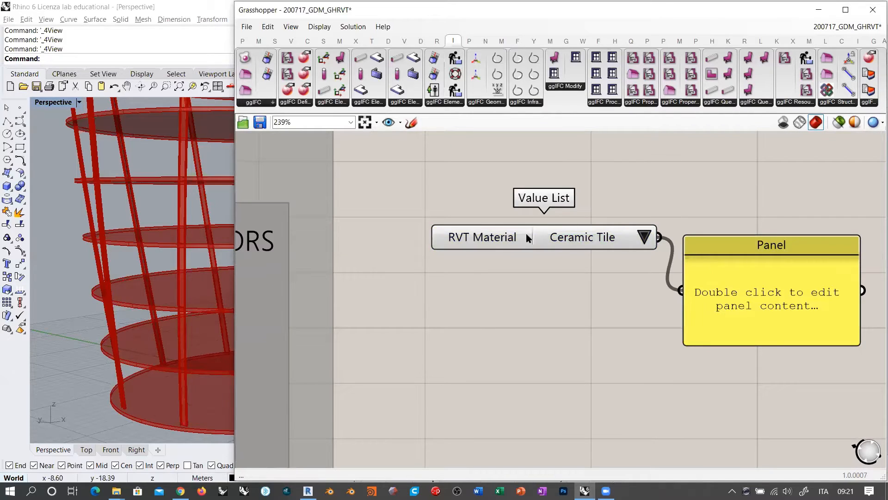
drag(503, 237, 460, 238)
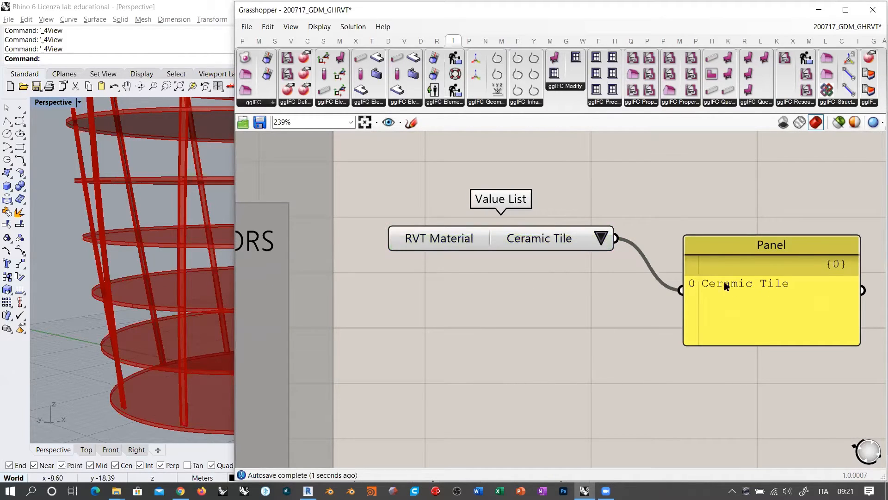
Review the quotation marks around the Ceramic Tile value in the list's constants and check the connected panel.
double_click(550, 249)
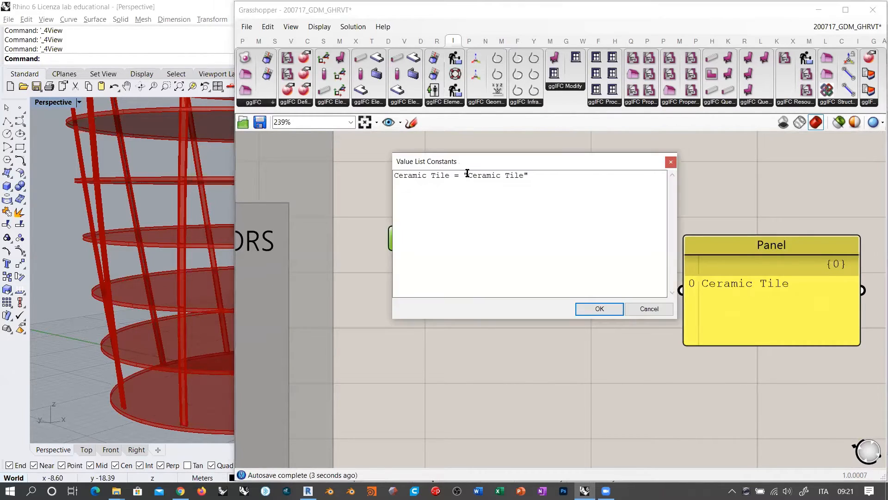
click(467, 173)
click(539, 176)
drag(465, 175, 543, 173)
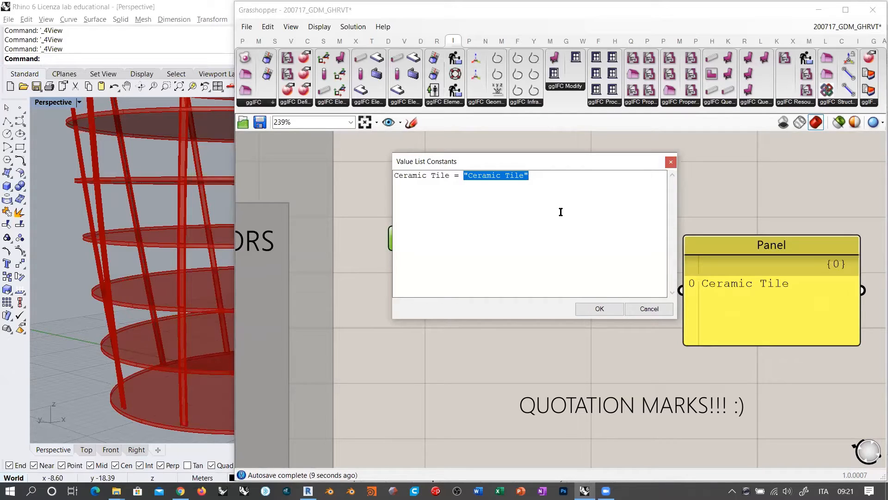
click(585, 176)
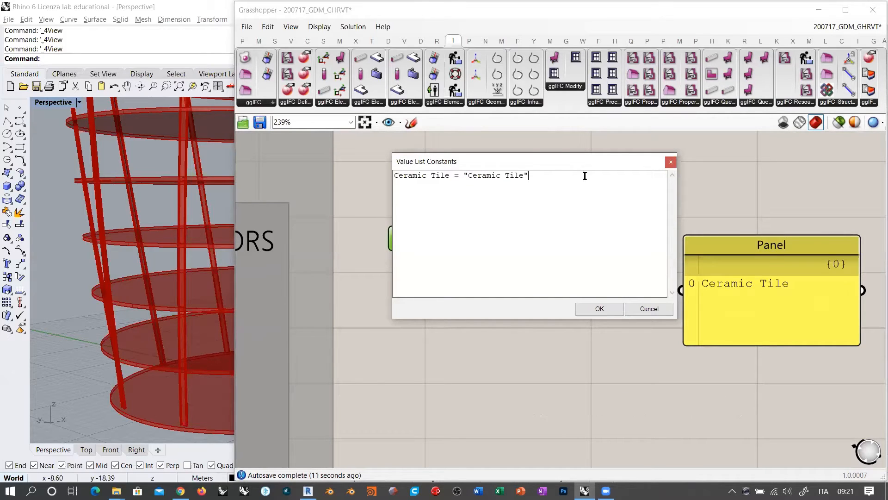
click(600, 309)
click(740, 287)
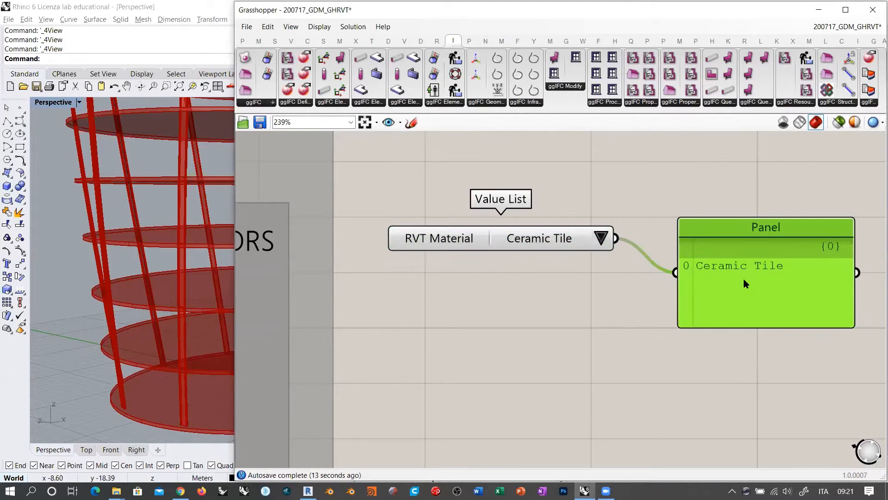
Switch to Revit and create a new project from the 200621_GDM_Arch_Template_Meters template.
scroll(687, 236, down, 1)
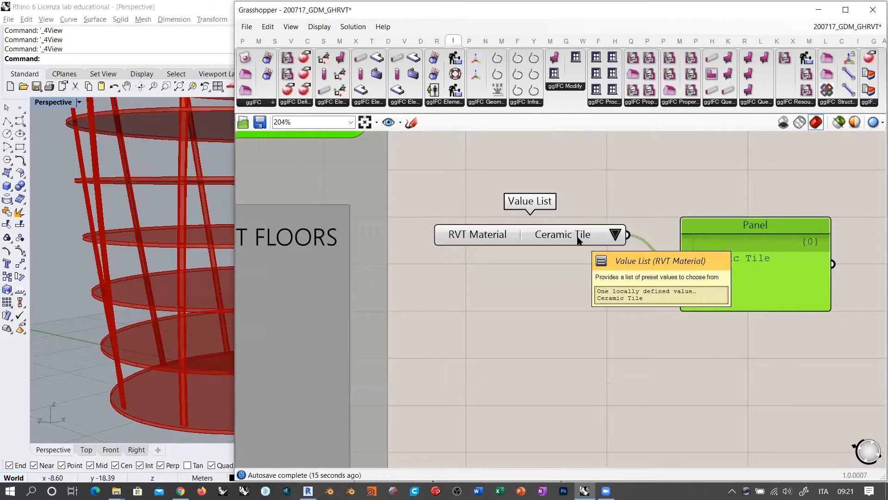
click(309, 491)
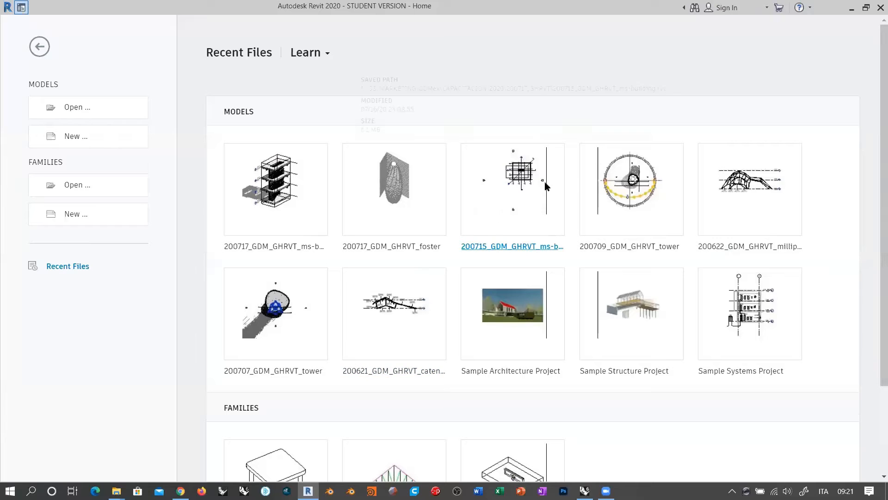
click(95, 139)
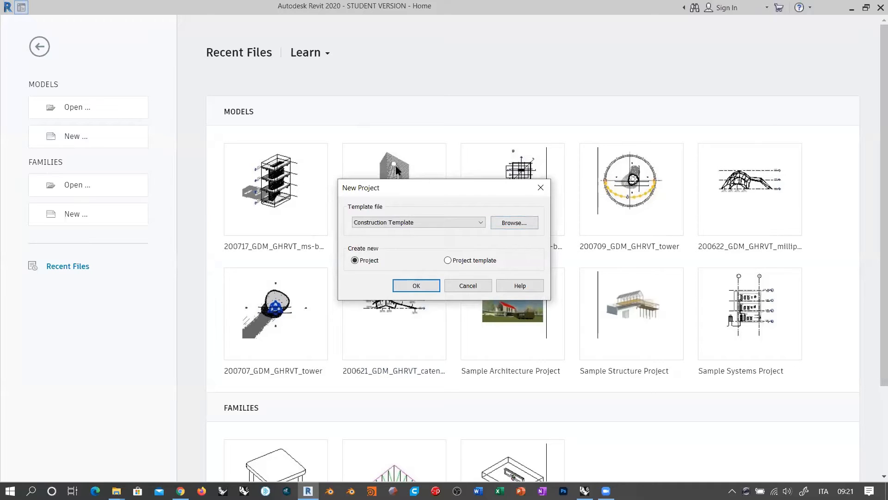
click(513, 223)
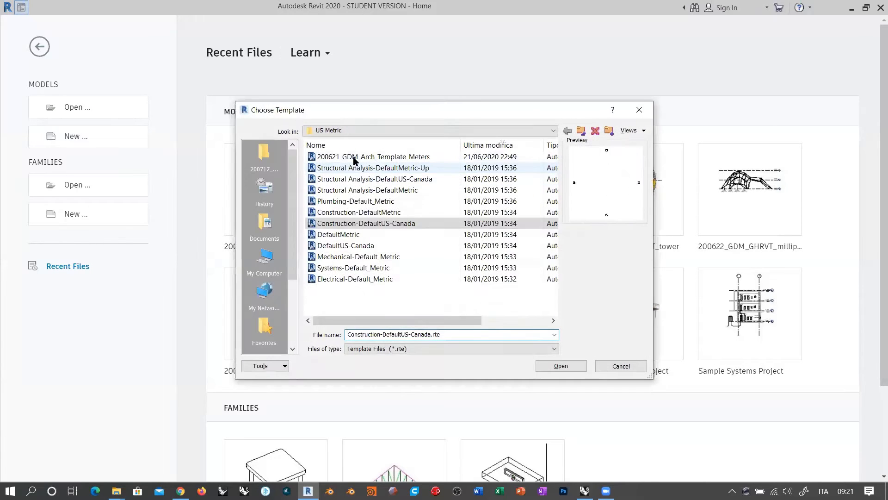
click(355, 158)
double_click(355, 159)
click(414, 286)
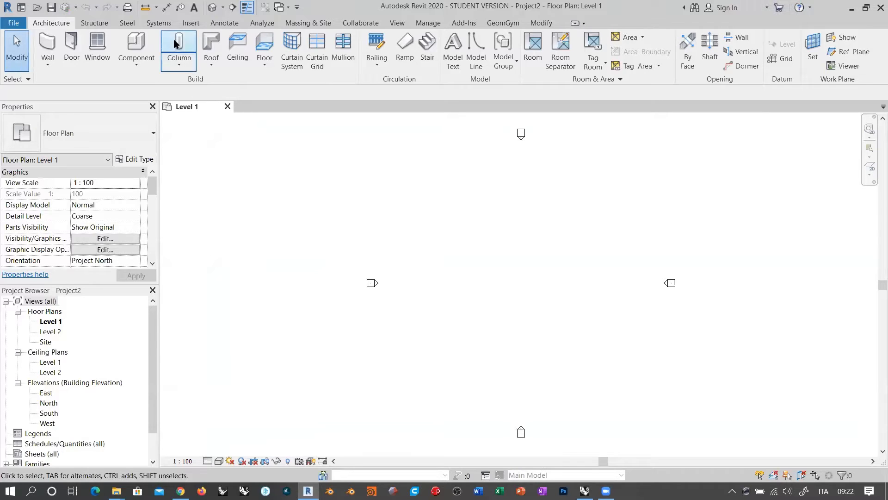
key(c)
key(l)
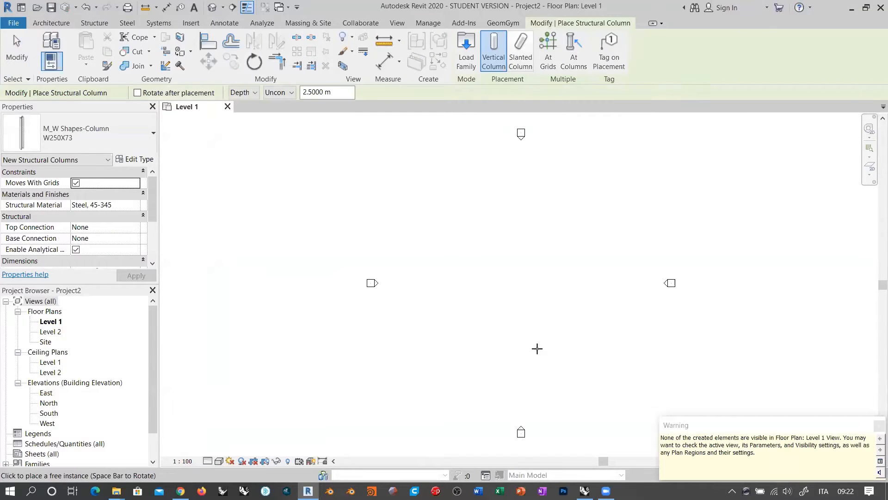
key(Escape)
key(Escape)
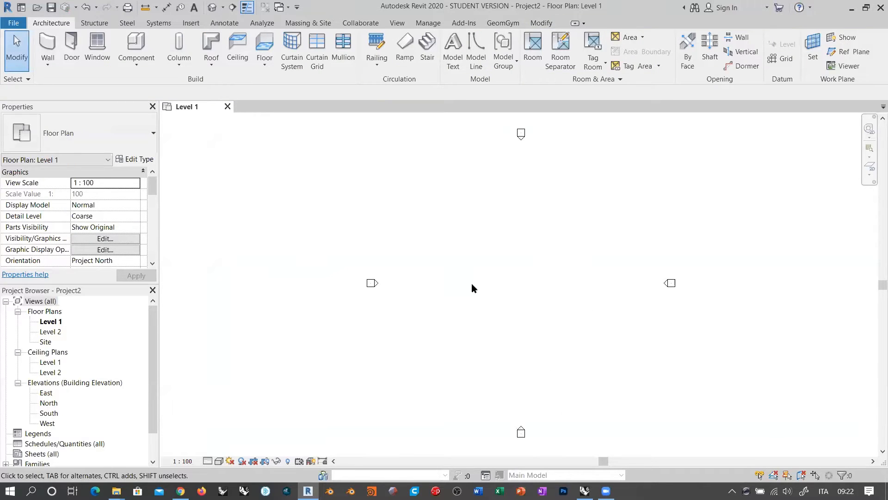
double_click(46, 392)
click(509, 338)
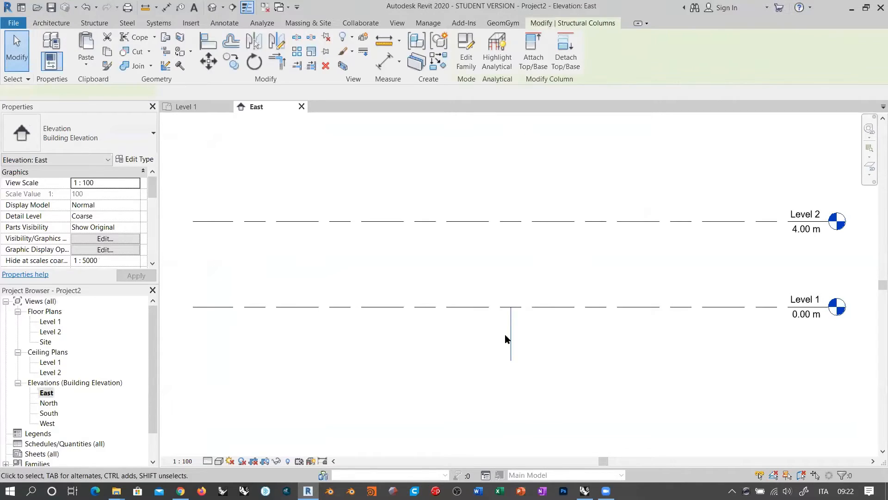
drag(557, 327, 469, 377)
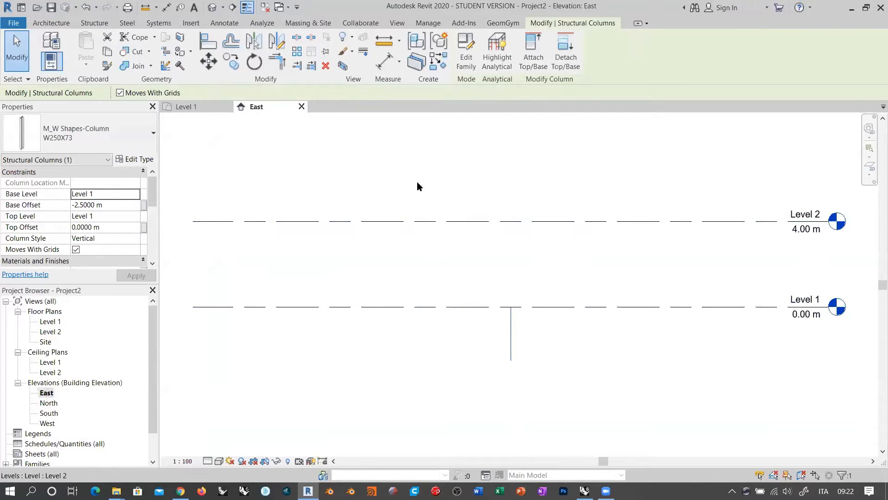
click(134, 159)
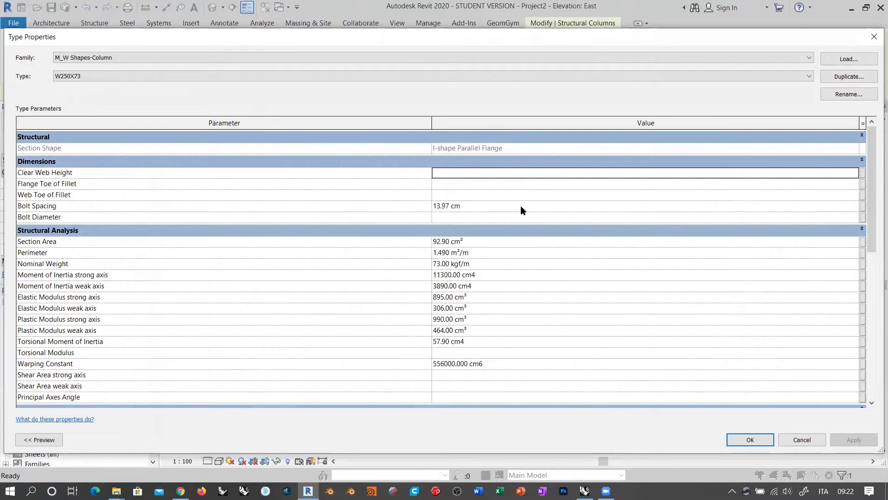
scroll(472, 204, down, 8)
scroll(472, 204, up, 8)
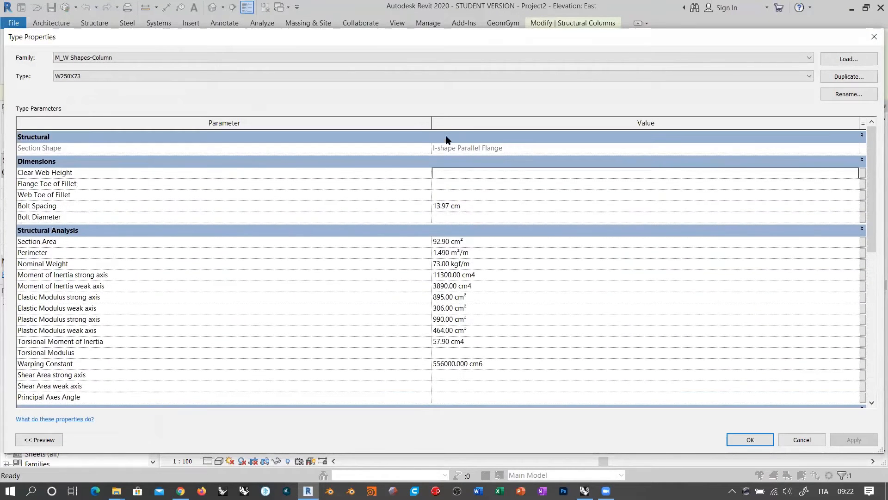
click(802, 439)
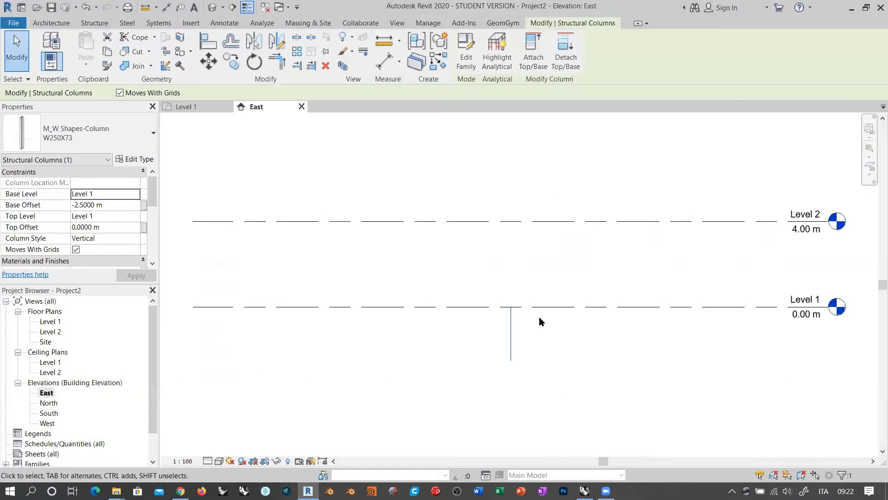
key(Delete)
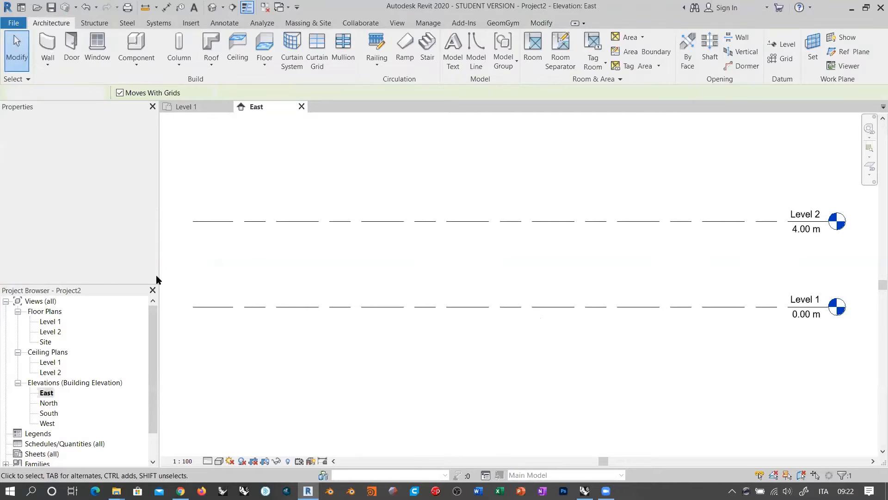
Draw a single diagonal wall between the elevation markers in the Level 1 floor plan.
double_click(49, 321)
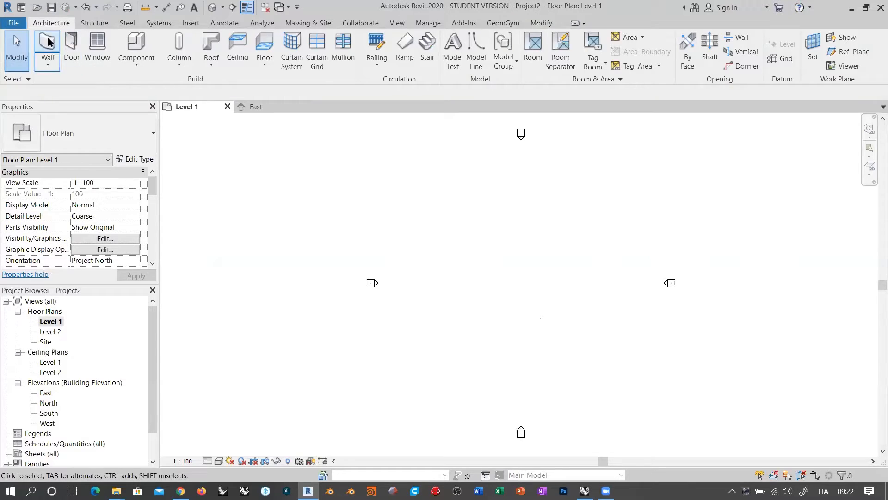
click(48, 47)
click(497, 253)
click(554, 310)
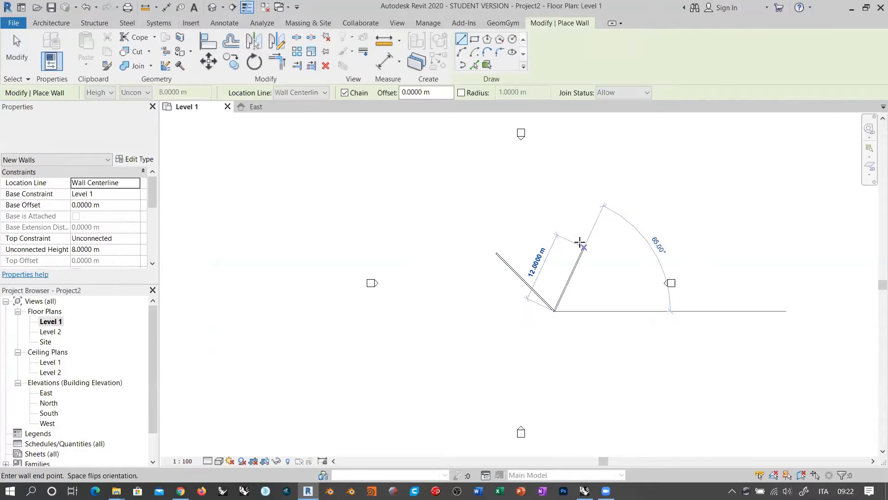
key(Escape)
key(Escape)
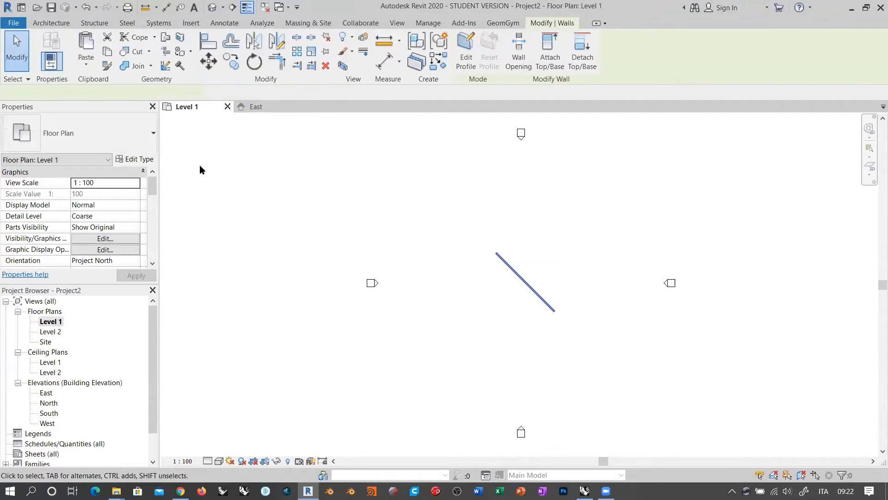
Add a Finish 1 [4] layer outside the exterior core boundary in the Generic - 200mm wall's structure.
click(134, 159)
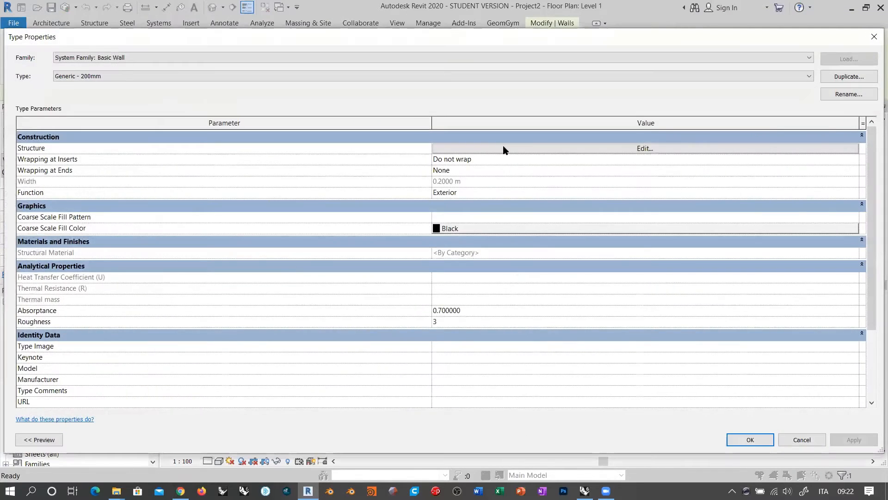
click(503, 149)
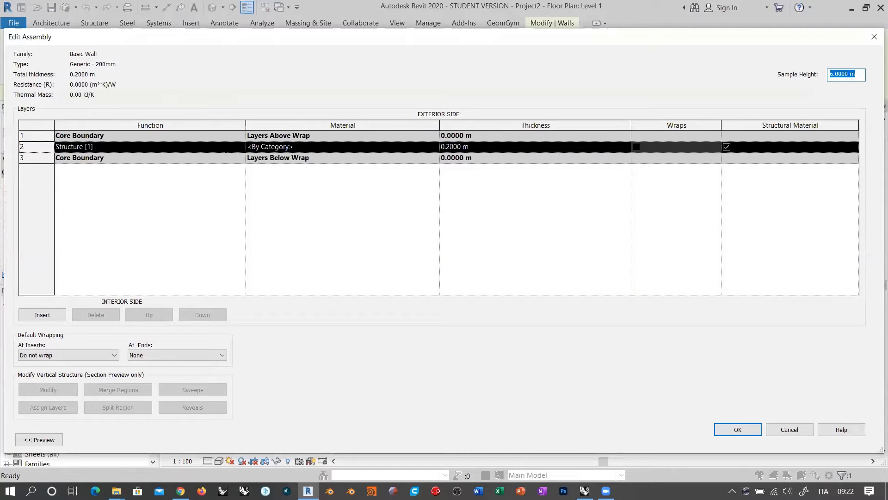
click(40, 315)
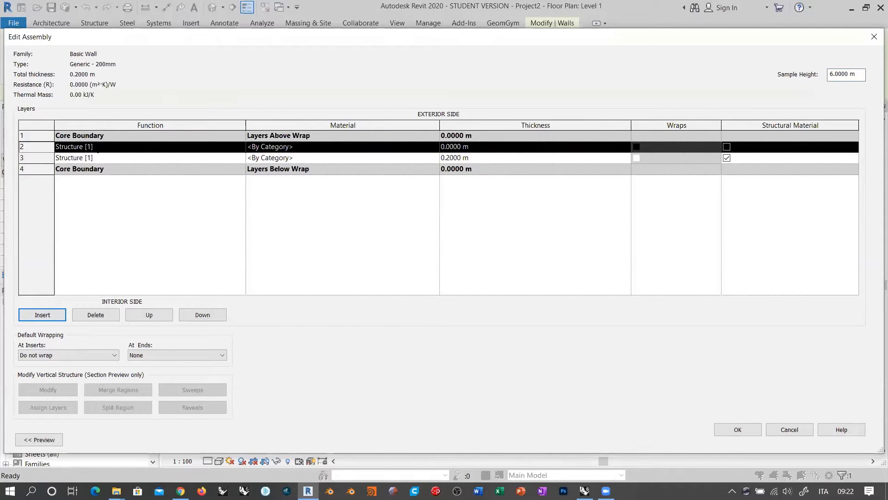
click(149, 315)
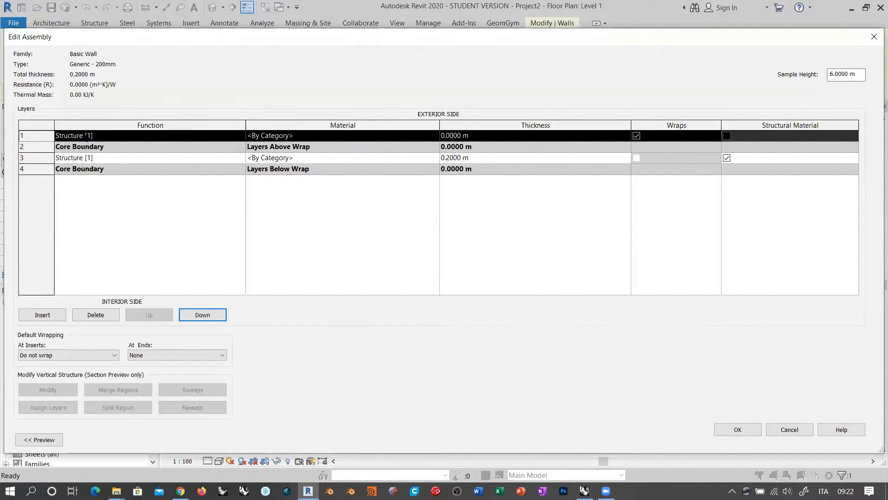
click(241, 136)
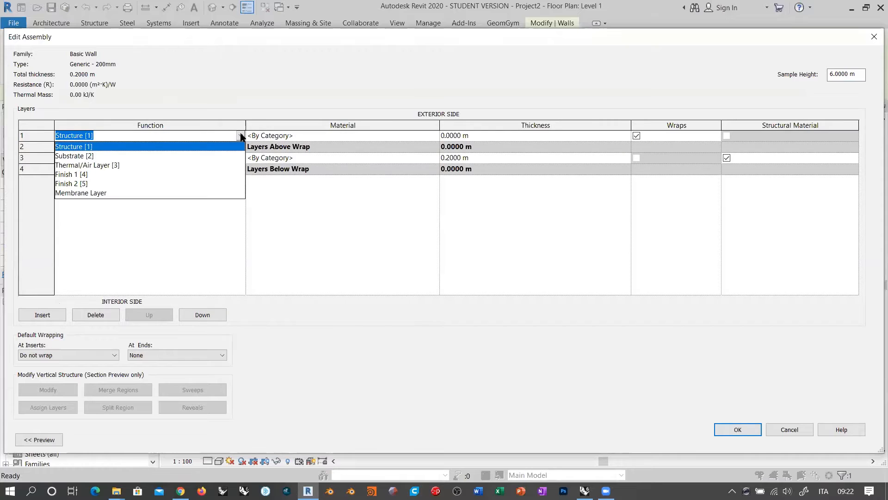
click(72, 175)
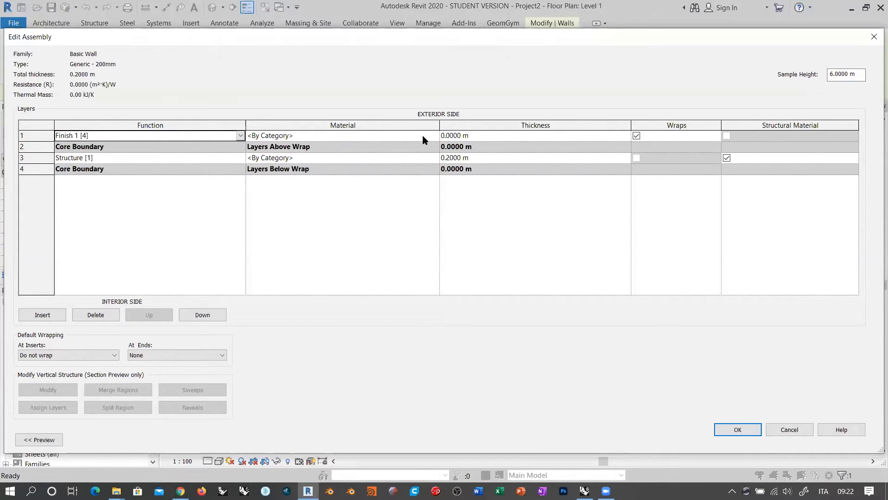
Open the Material Browser for the Finish 1 layer and find Ceramic Tile among the project materials.
click(434, 137)
click(435, 135)
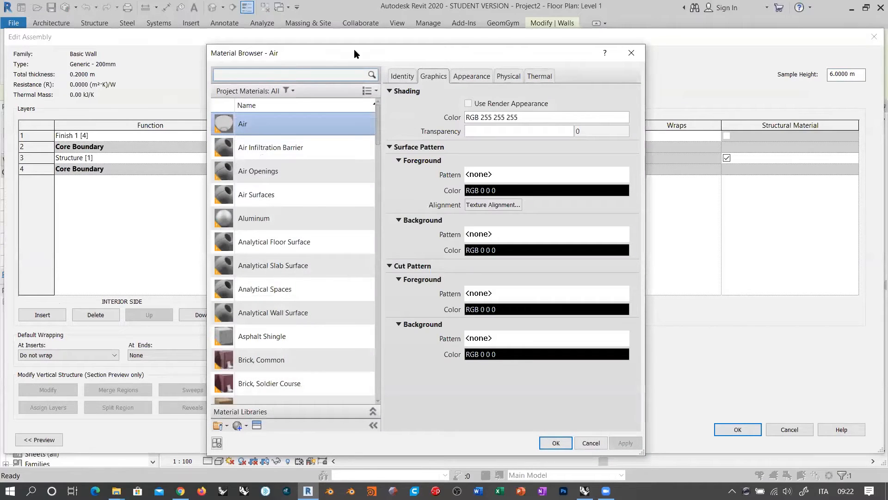
drag(354, 49, 207, 24)
scroll(224, 153, down, 5)
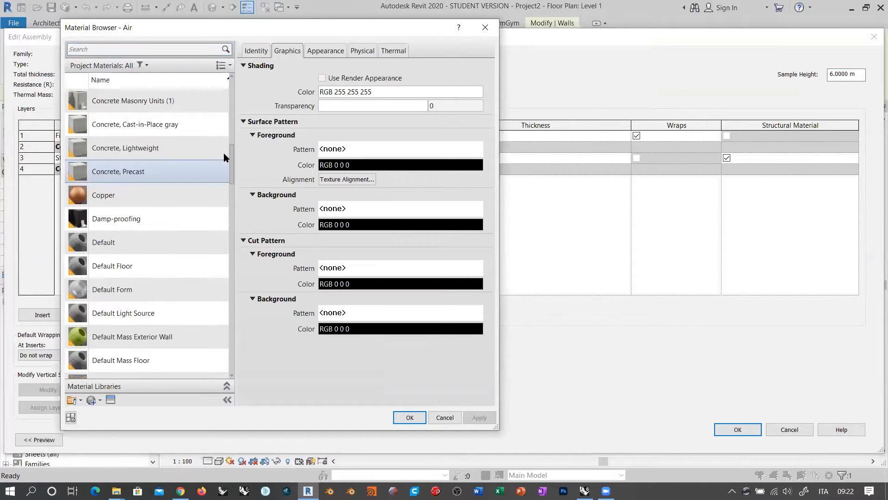
drag(230, 155, 250, 124)
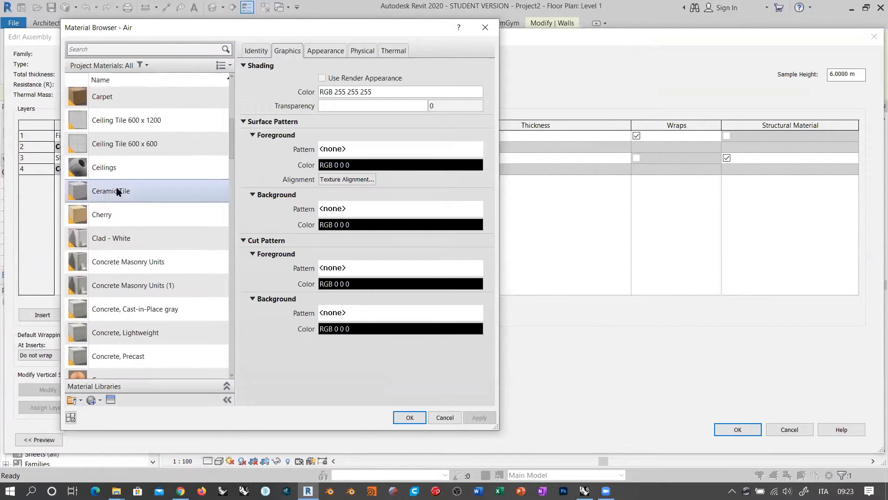
click(111, 190)
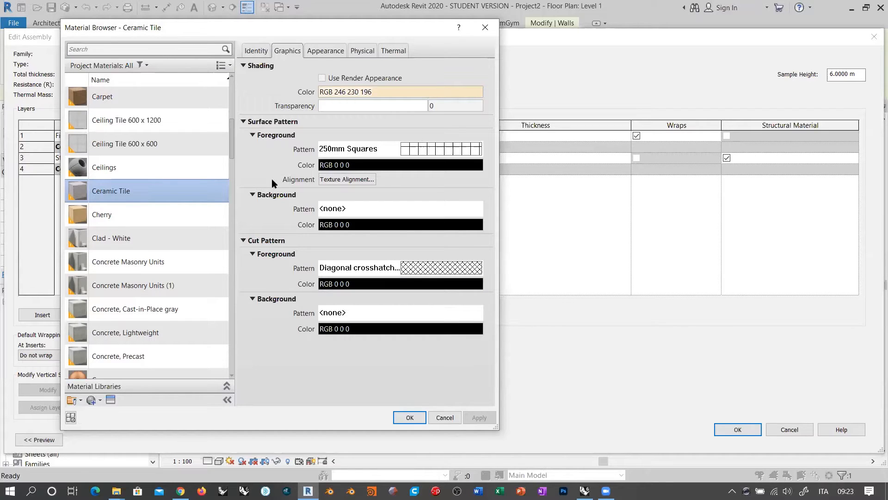
Review the Ceramic Tile material's identity, physical, thermal and appearance properties.
click(254, 51)
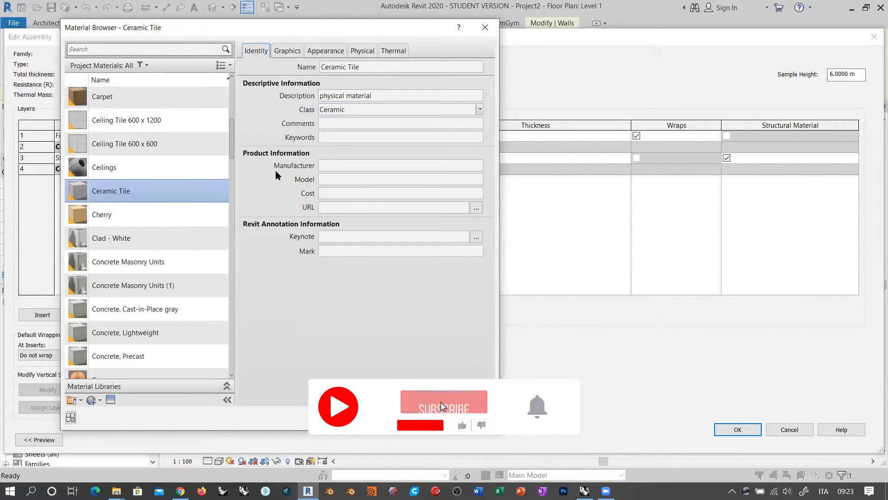
click(363, 53)
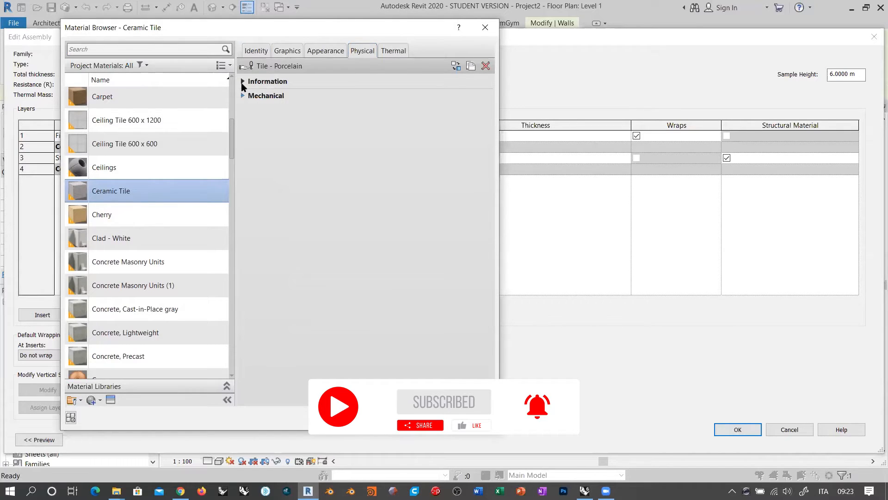
click(243, 81)
click(392, 51)
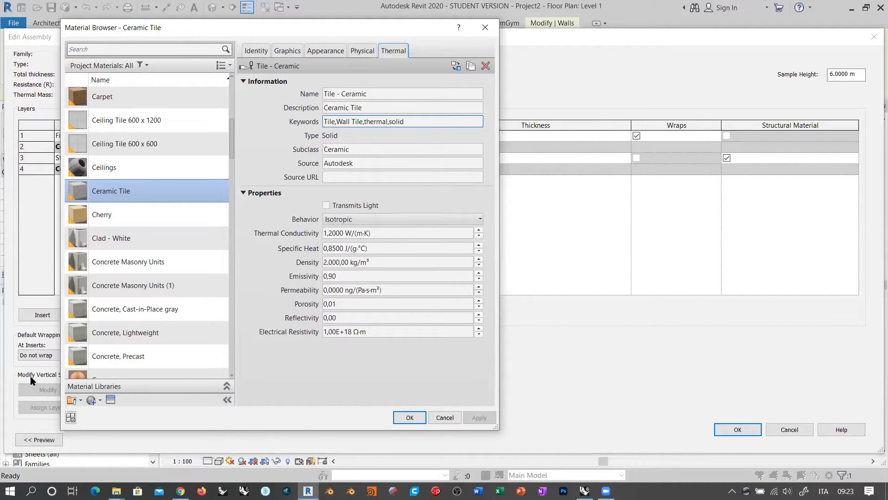
scroll(93, 280, down, 1)
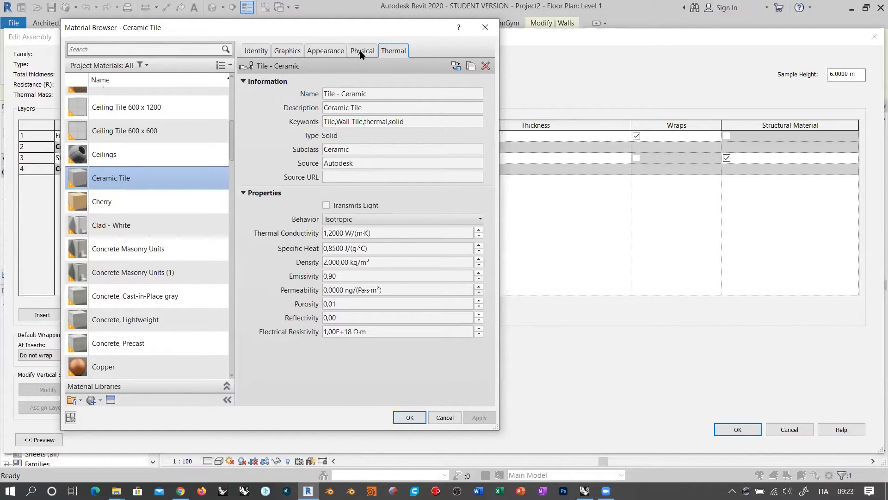
click(322, 52)
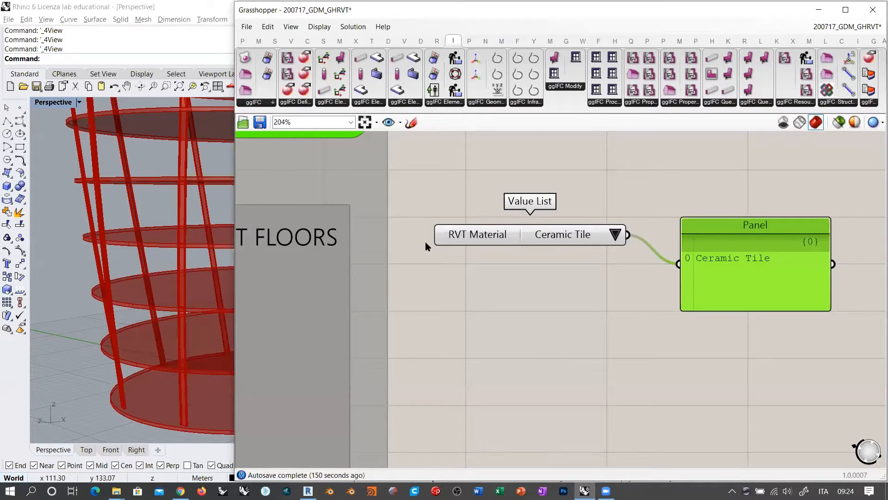
Recheck Ceramic Tile's identity data in Revit, discard the open material and wall type edits, and return to Grasshopper.
click(308, 490)
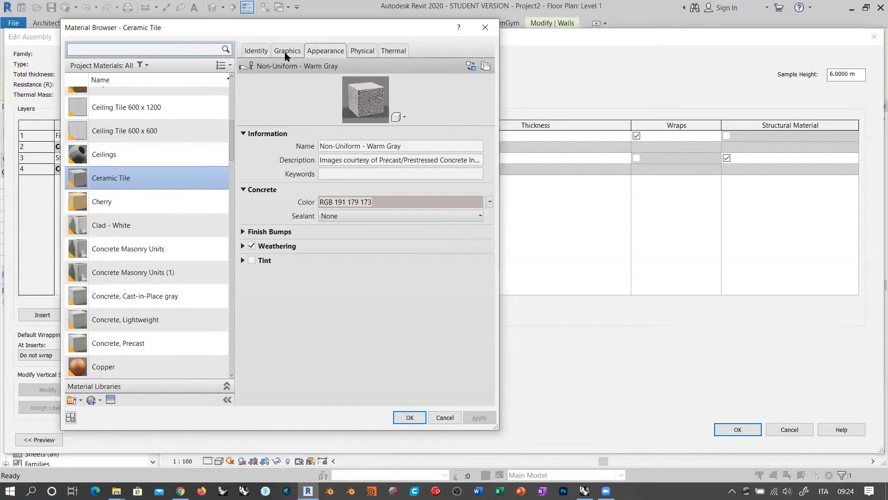
click(256, 50)
click(446, 419)
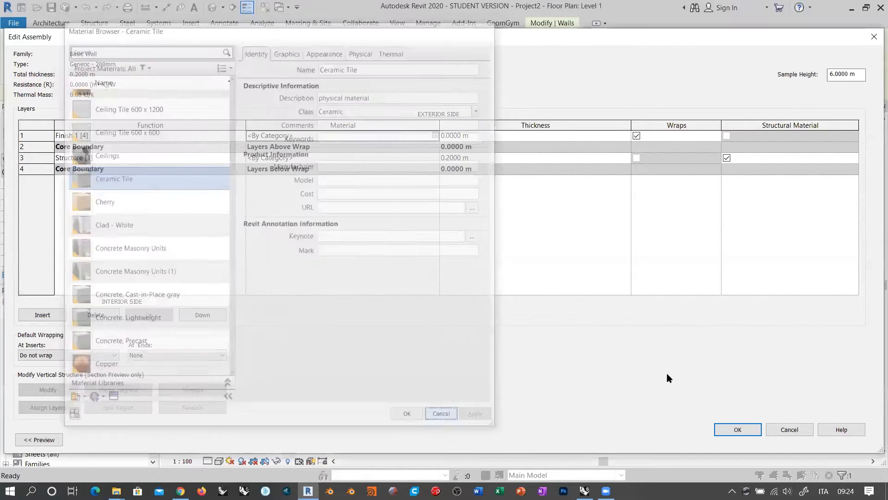
click(798, 428)
click(796, 442)
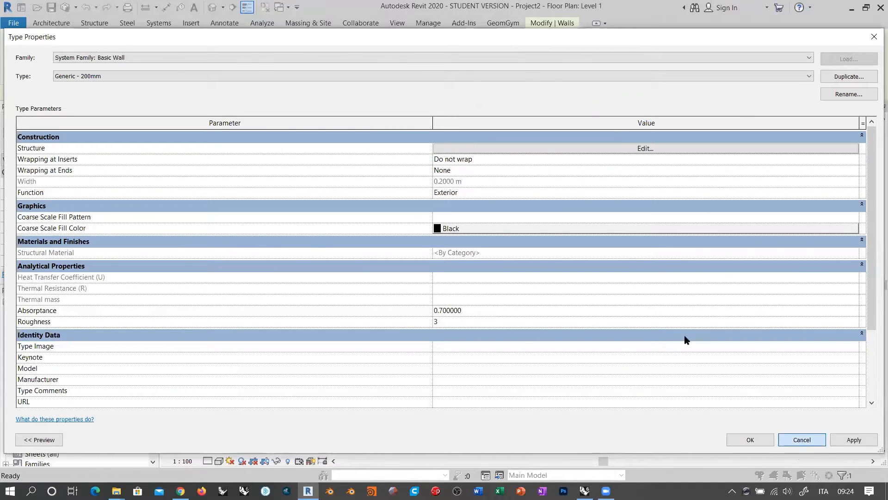
key(alt+Tab)
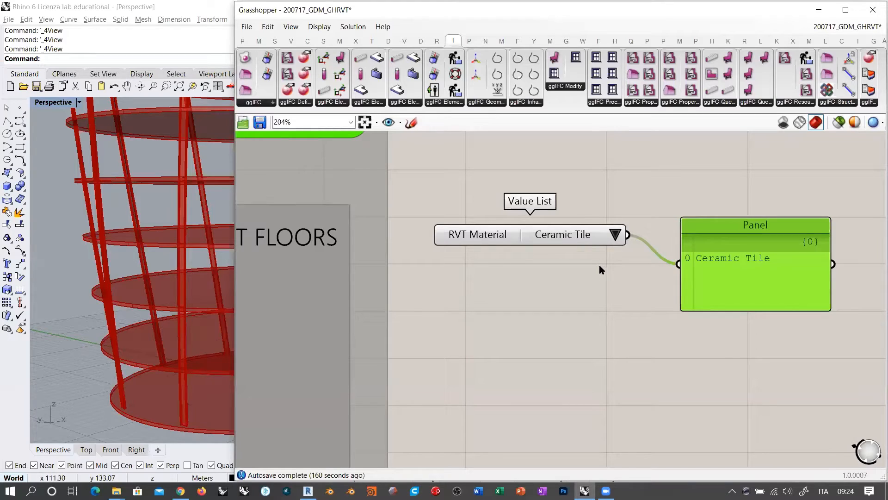
Examine how the RVT Material value list supplies Ceramic Tile to its connected panel.
click(489, 239)
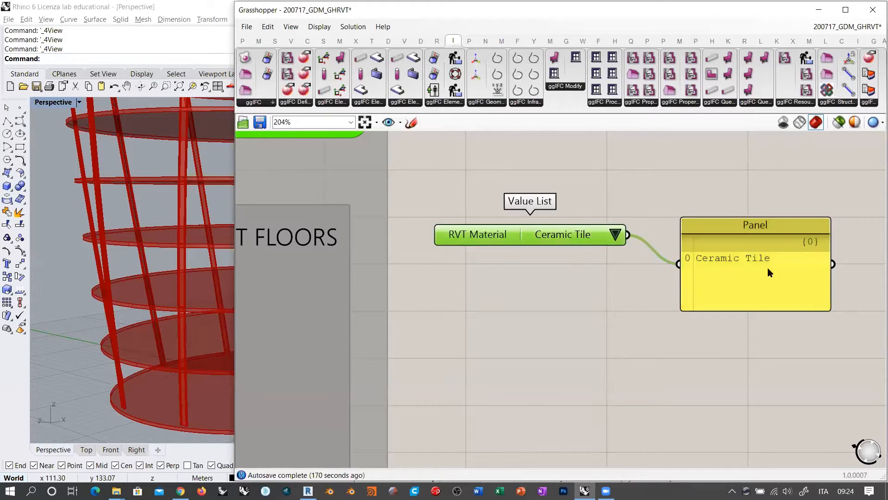
shift+click(813, 259)
click(837, 257)
click(571, 352)
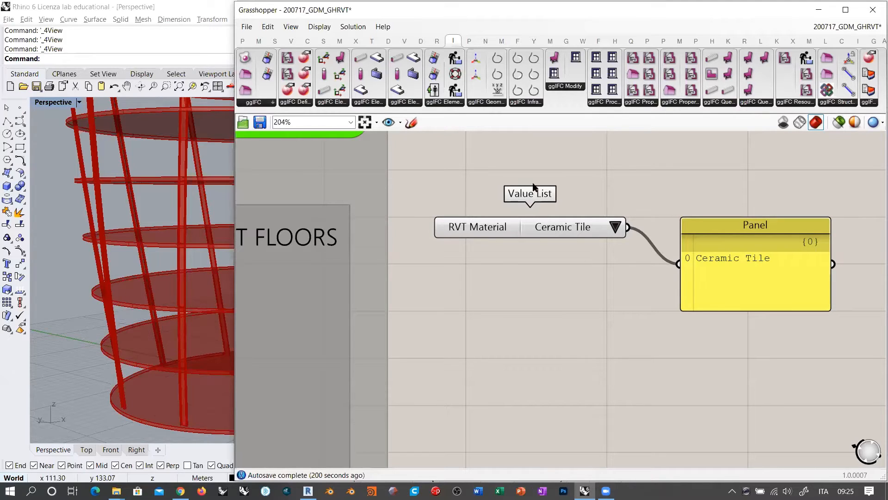
click(479, 227)
click(628, 261)
scroll(665, 253, down, 5)
drag(750, 204, 575, 308)
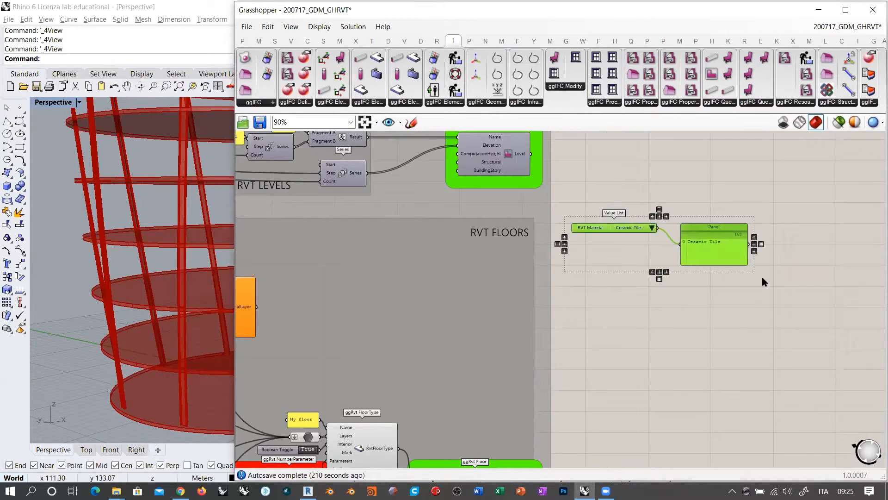
click(674, 329)
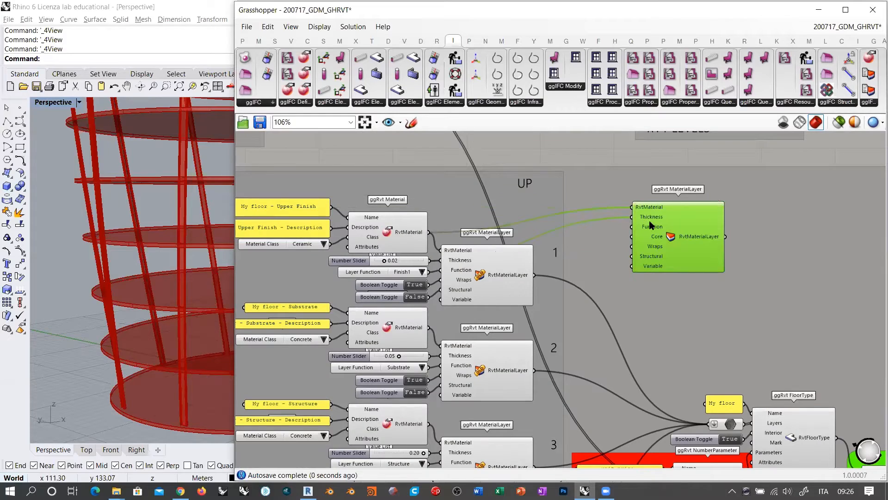
Connect the upper finish's Finish1 Layer Function list to the Function input of the new ggRvt MaterialLayer component.
mouse_move(653, 228)
mouse_move(377, 274)
drag(428, 272, 632, 227)
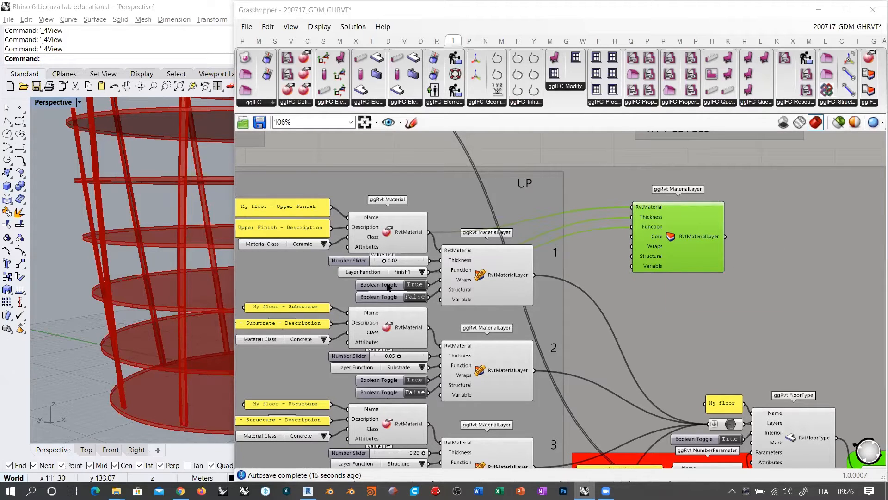
Copy a Boolean Toggle beside the new MaterialLayer, connect it to the Core input and set it to False.
alt+drag(387, 287, 582, 243)
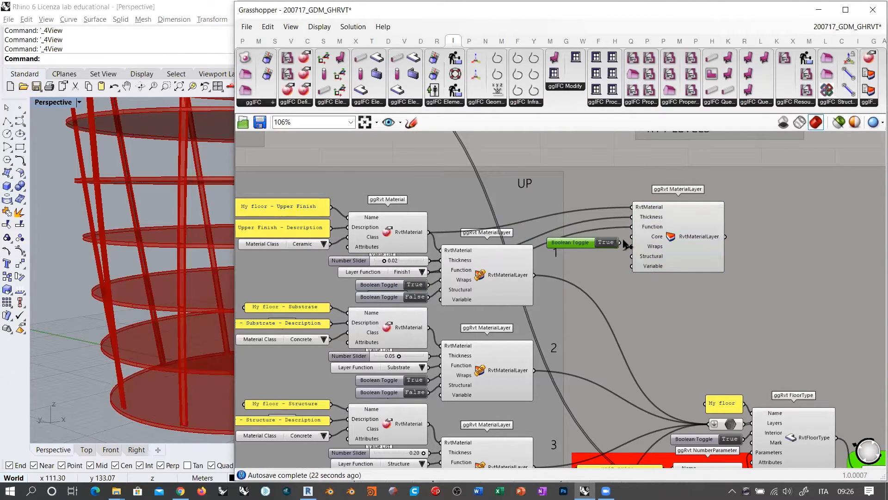
drag(622, 240, 632, 237)
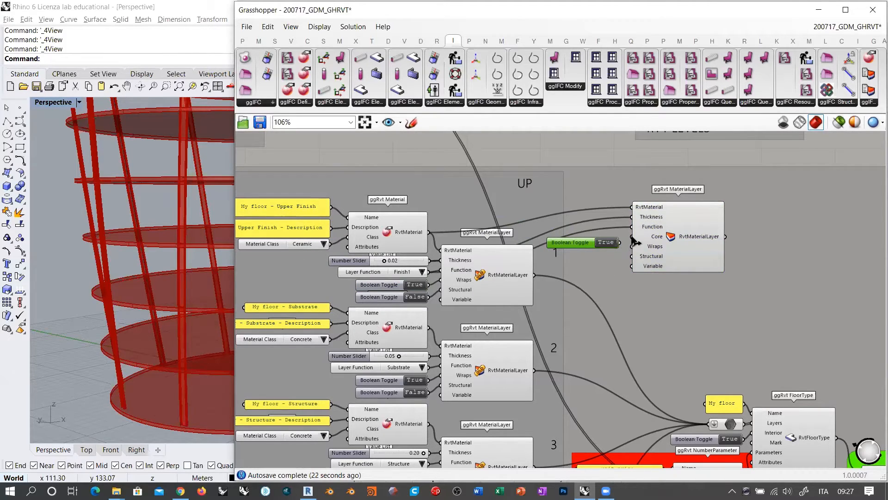
click(606, 242)
drag(577, 243, 586, 237)
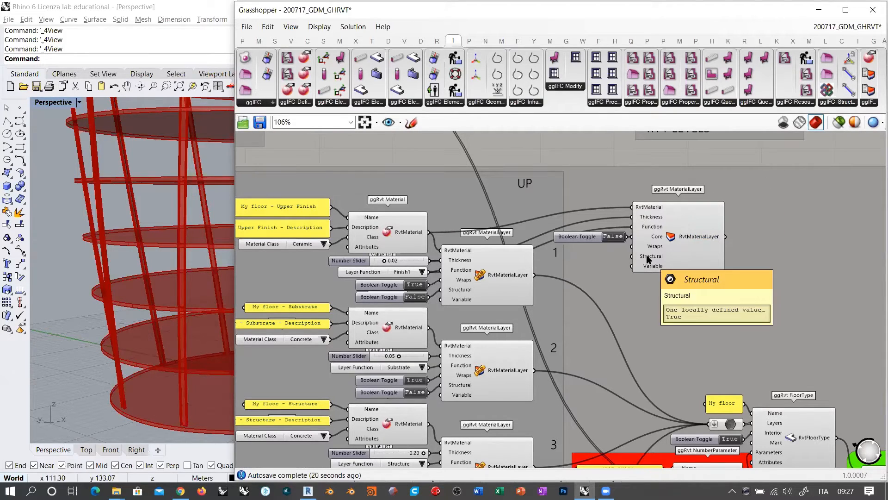
Duplicate the False Boolean Toggle onto the new MaterialLayer's Structural input.
click(578, 240)
alt+drag(578, 238, 642, 261)
scroll(636, 258, up, 5)
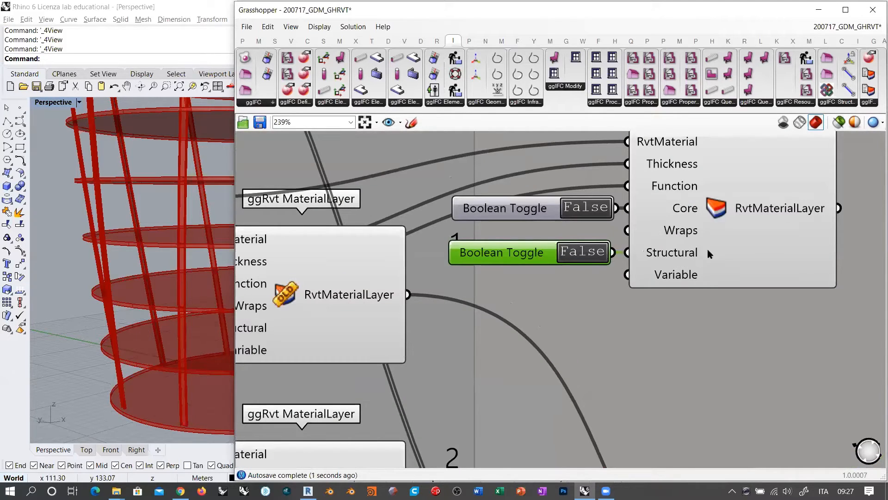
scroll(567, 265, down, 5)
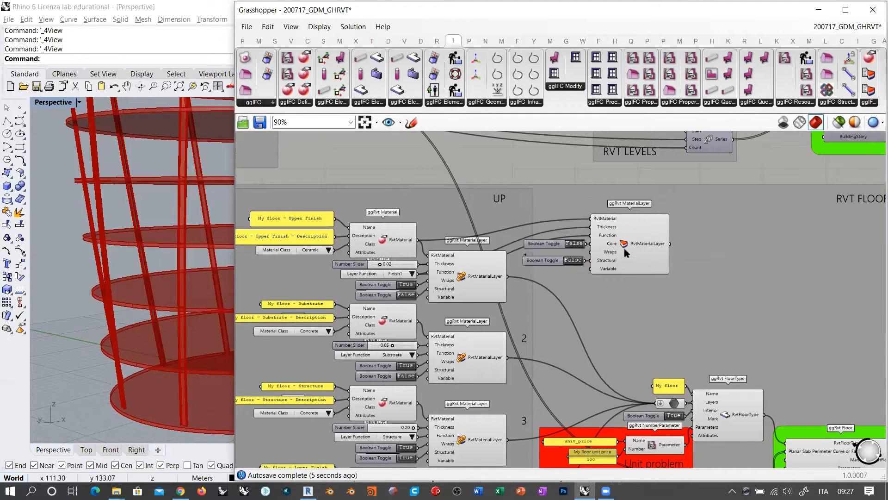
right_drag(632, 261, 642, 237)
click(639, 219)
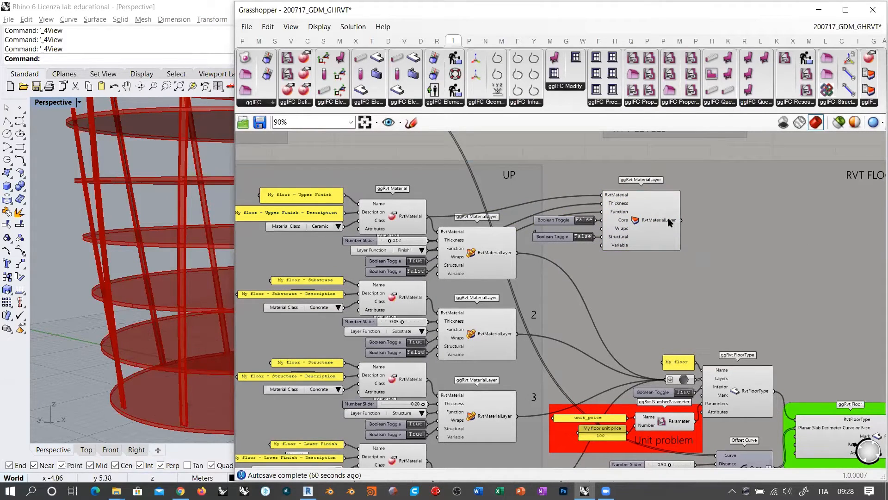
Examine the disabled REVIT FLOORS group, then recheck the new MaterialLayer and its two toggles in RVT FLOORS.
scroll(561, 216, down, 8)
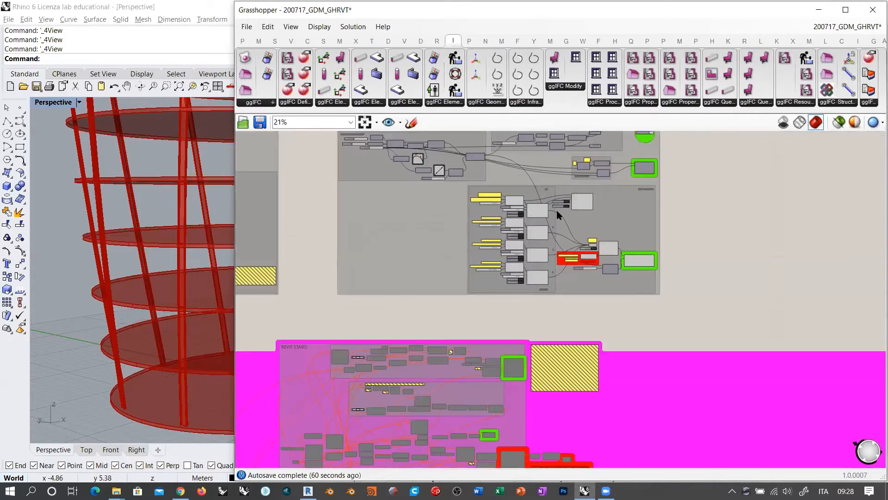
right_drag(537, 381, 589, 199)
scroll(485, 299, up, 12)
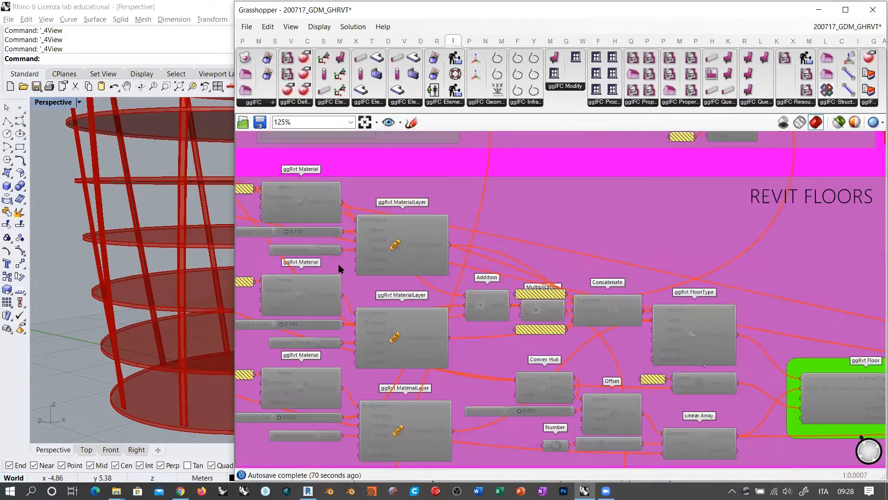
scroll(475, 258, down, 12)
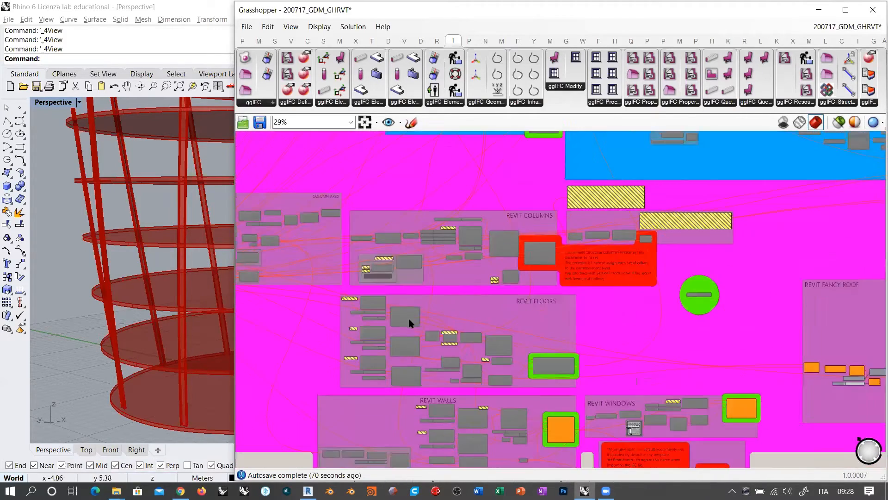
scroll(419, 322, up, 7)
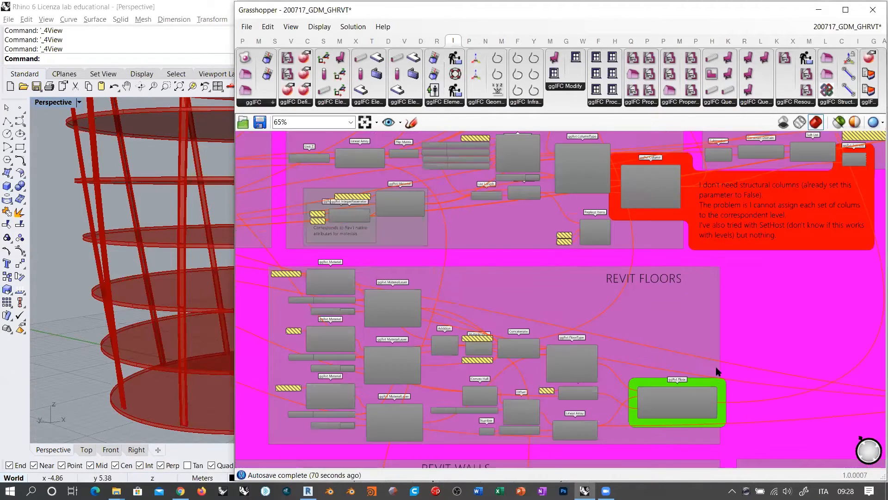
scroll(467, 314, down, 6)
scroll(646, 289, up, 4)
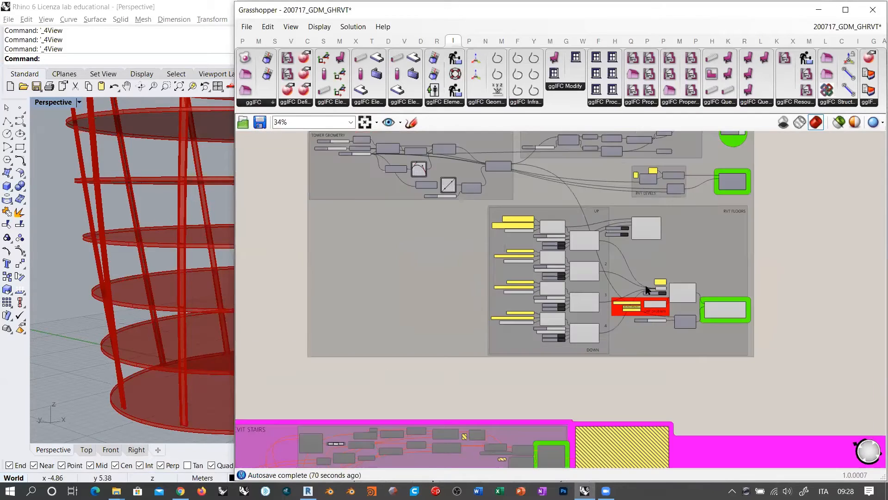
scroll(651, 214, up, 4)
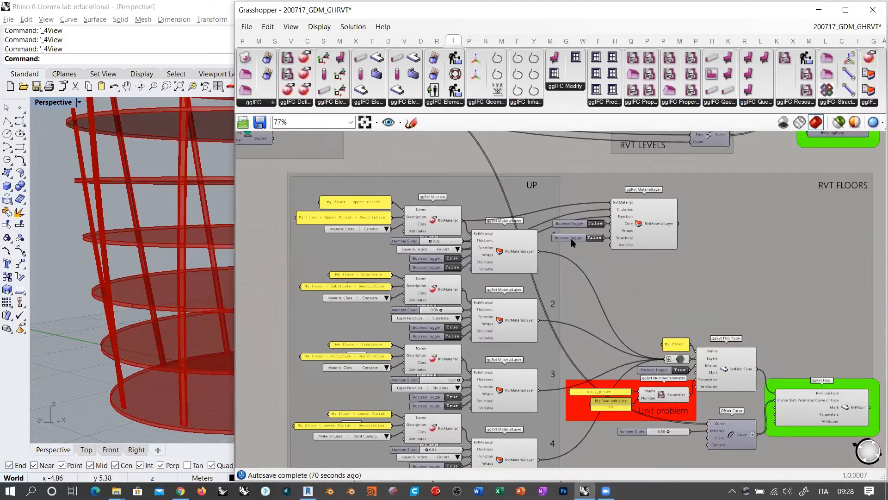
scroll(585, 238, up, 3)
click(584, 239)
shift+click(575, 220)
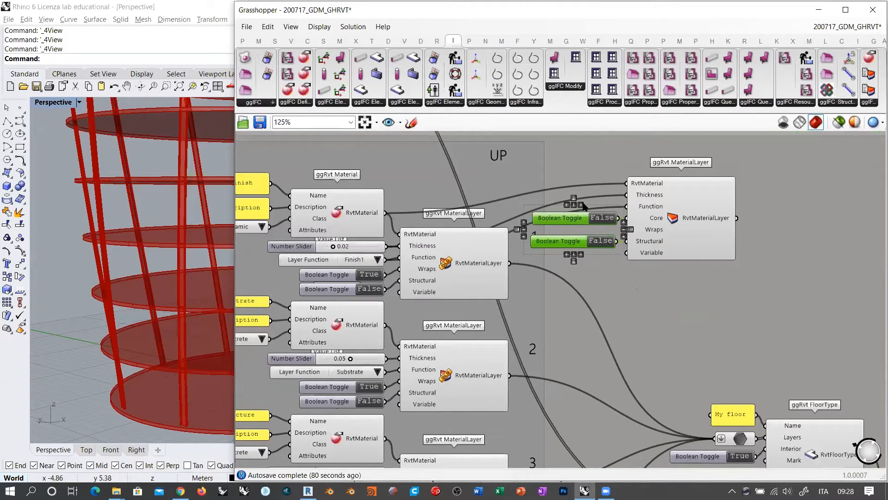
click(700, 229)
Disable the whole tower definition, including its RVT LEVELS and RVT FLOORS groups.
scroll(560, 210, down, 5)
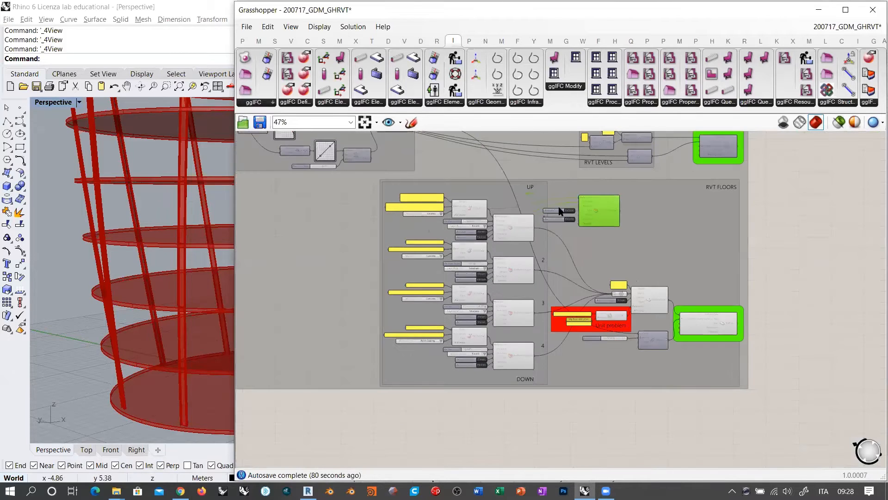
scroll(705, 338, down, 5)
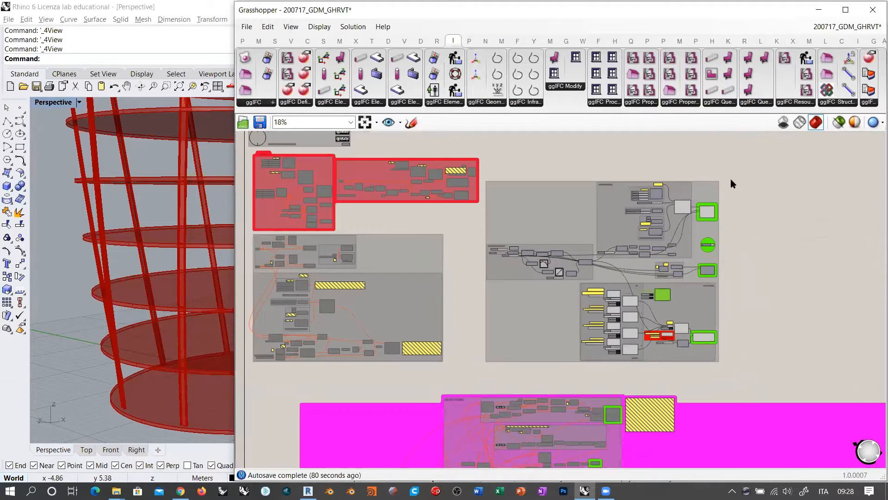
drag(732, 172, 480, 374)
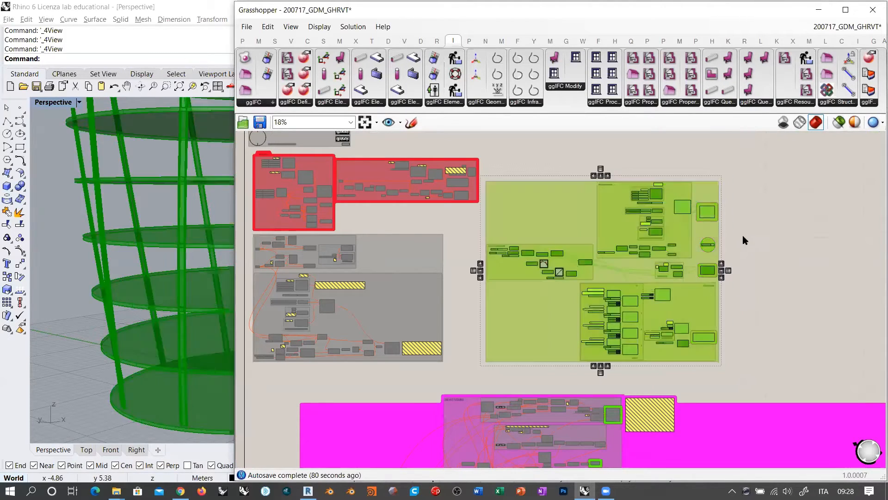
key(ctrl+e)
click(793, 251)
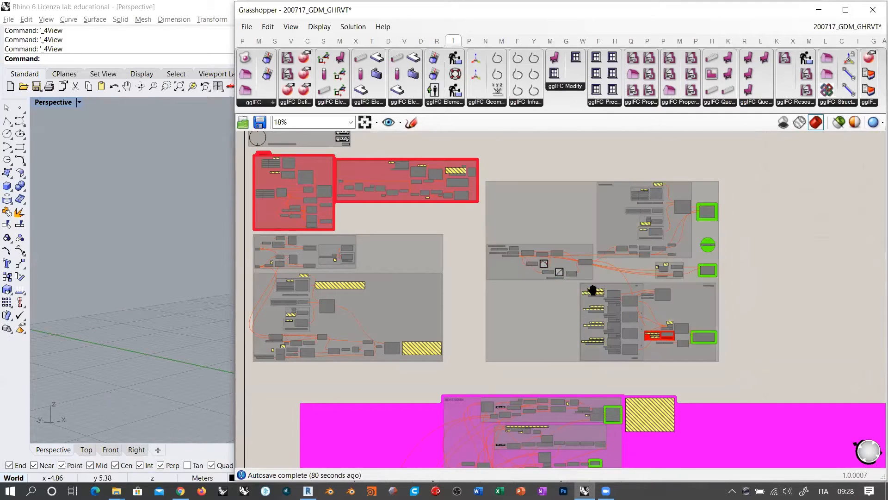
Enable every component of the large magenta building definition below the tower definition.
right_drag(593, 291, 586, 160)
scroll(483, 188, down, 1)
scroll(484, 187, down, 3)
drag(670, 200, 368, 371)
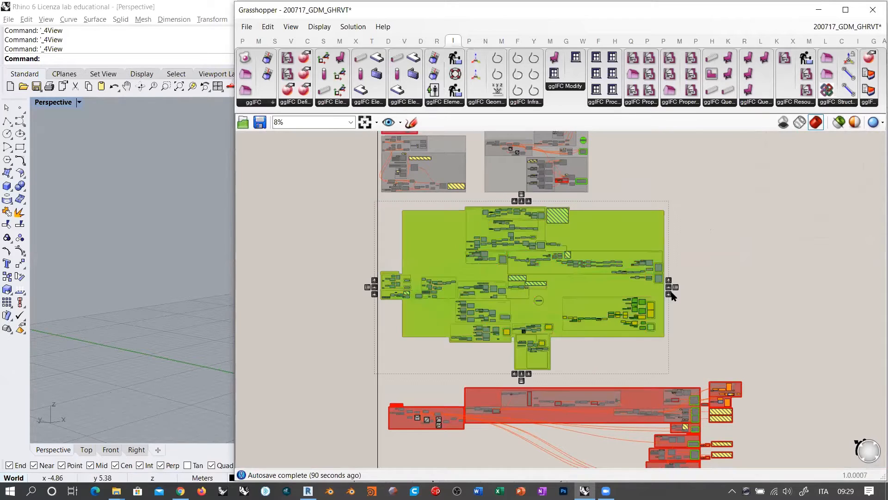
key(ctrl+e)
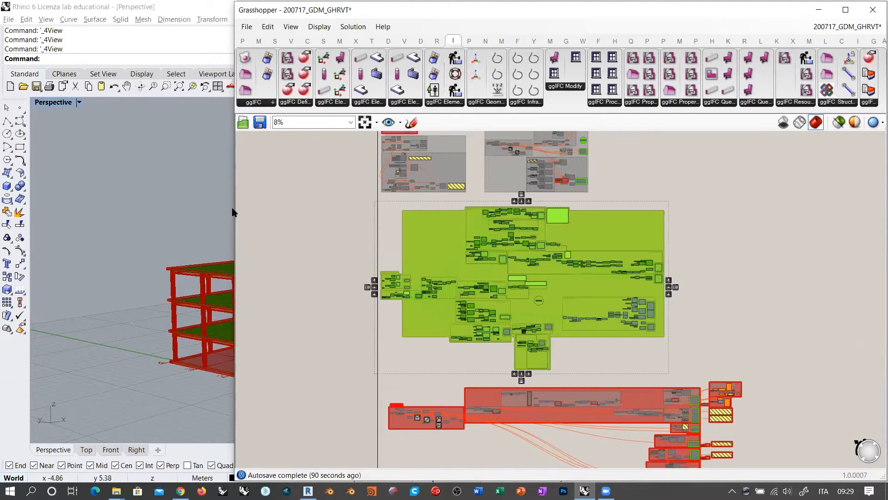
Enlarge the visible Rhino viewport and inspect the generated multi-storey building from close up.
drag(232, 208, 512, 218)
right_drag(294, 309, 322, 281)
scroll(295, 281, up, 8)
mouse_move(313, 287)
right_down()
mouse_move(301, 264)
mouse_move(319, 273)
mouse_move(295, 340)
mouse_move(327, 379)
mouse_move(343, 369)
mouse_move(347, 319)
mouse_move(334, 268)
mouse_move(326, 281)
right_up()
scroll(245, 271, down, 5)
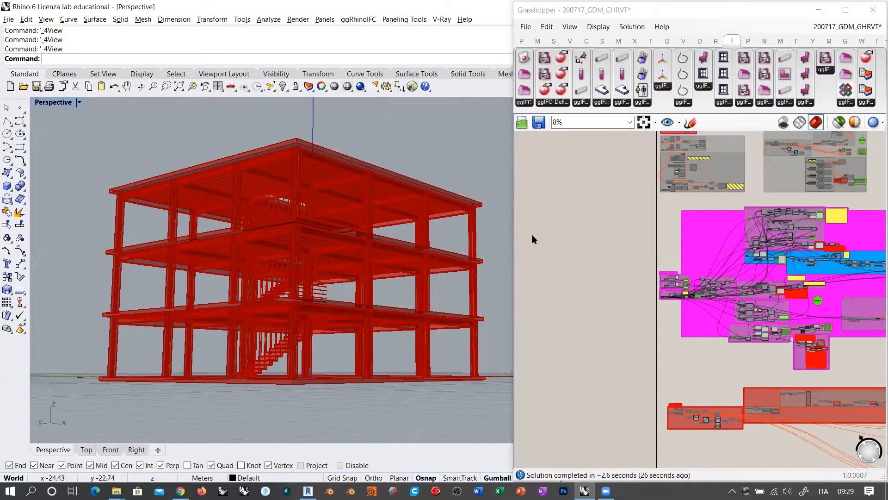
Widen the Grasshopper window and delete the magenta background group around the building definition.
click(512, 218)
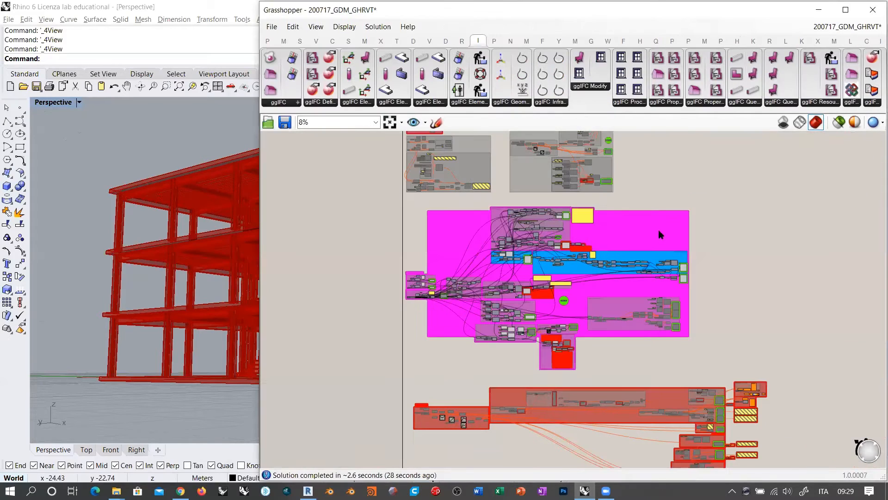
click(624, 224)
key(Delete)
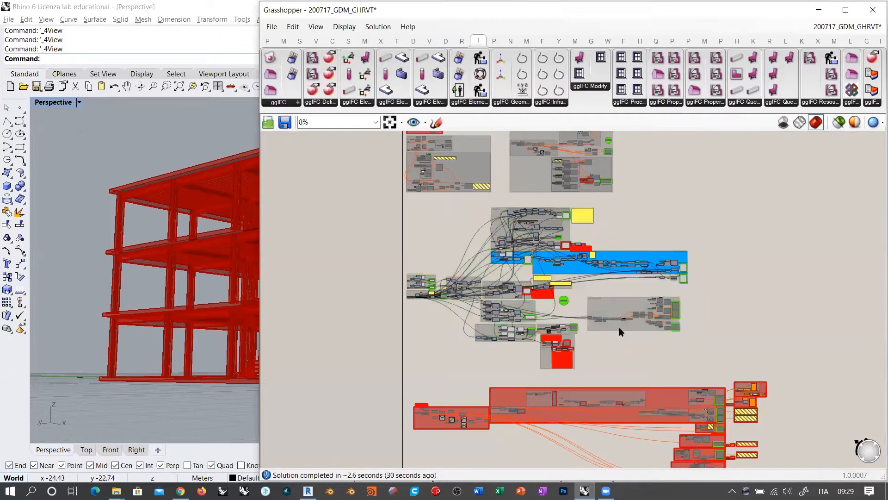
Move the disabled red tower definition group further down, away from the building definition.
right_drag(611, 309, 600, 214)
scroll(427, 320, up, 5)
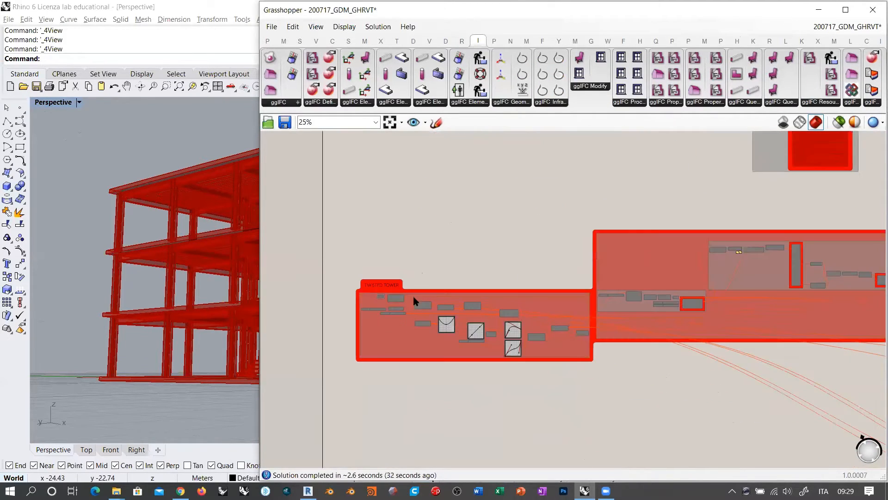
drag(400, 289, 398, 425)
right_drag(585, 139, 500, 306)
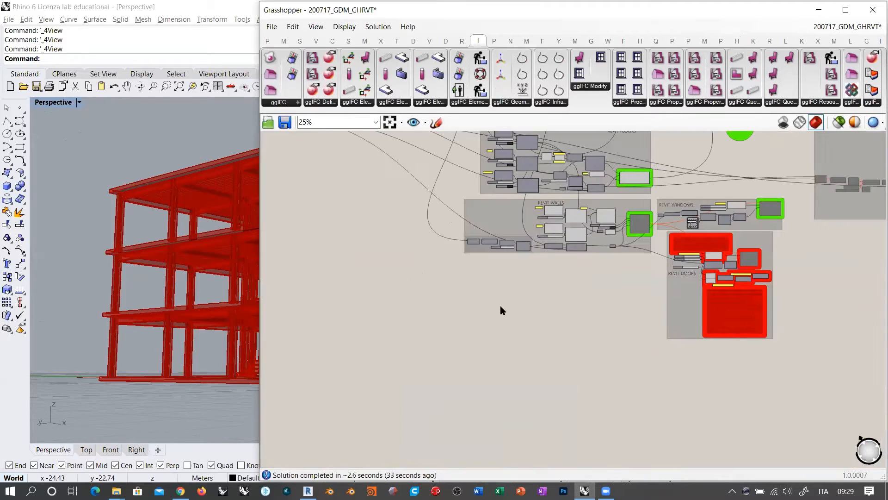
right_drag(504, 250, 458, 347)
scroll(458, 347, down, 2)
scroll(459, 348, down, 1)
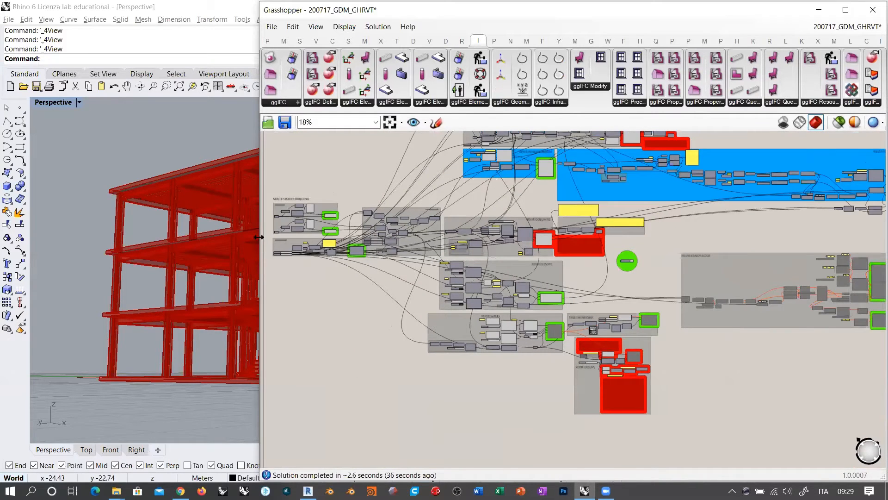
Narrow the Grasshopper window and review the building's structure and stairs alongside its definition groups.
drag(258, 236, 426, 237)
mouse_move(341, 268)
right_down()
mouse_move(324, 267)
mouse_move(352, 270)
right_up()
right_drag(821, 236, 660, 251)
right_drag(755, 258, 692, 252)
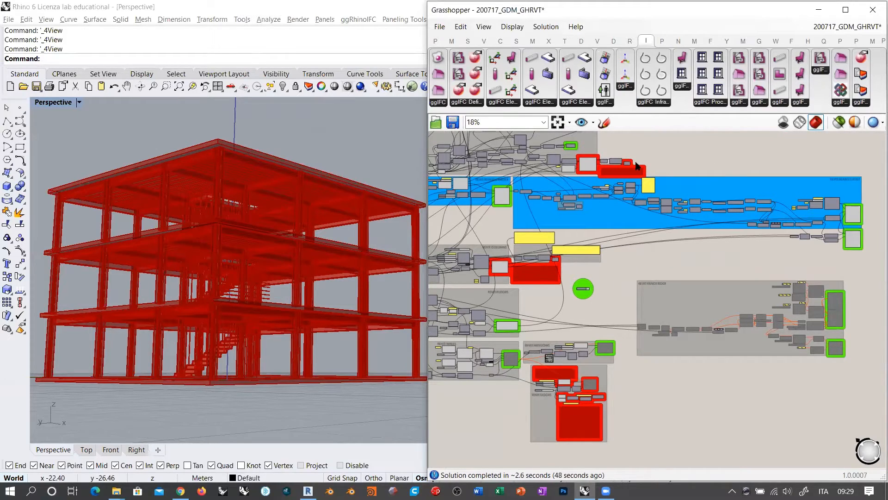
right_drag(616, 265, 731, 265)
scroll(737, 265, down, 1)
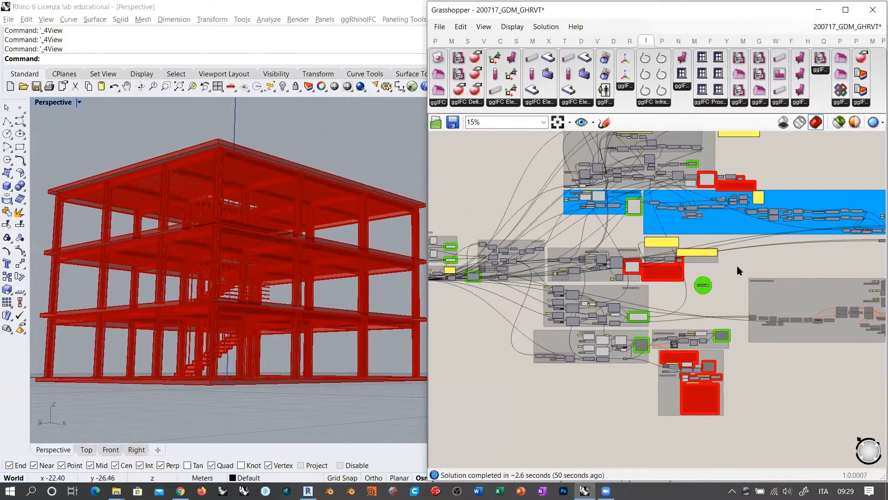
right_drag(521, 181, 561, 216)
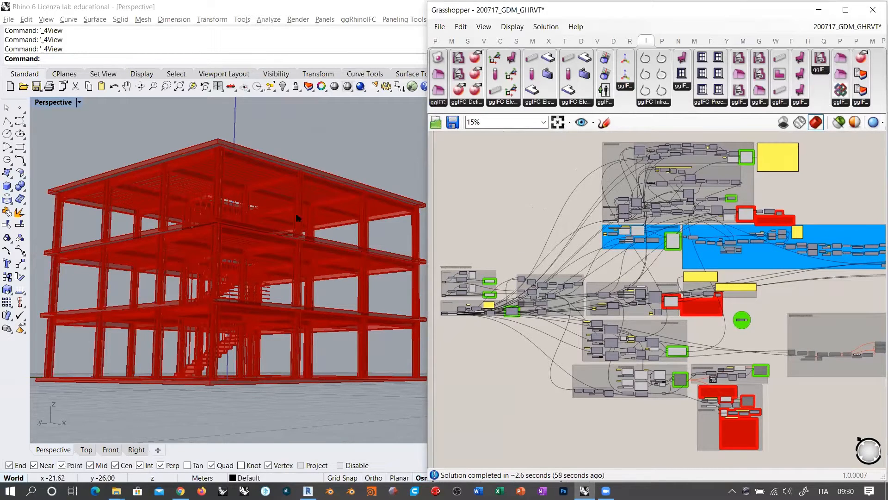
right_drag(298, 218, 266, 252)
right_drag(296, 222, 270, 212)
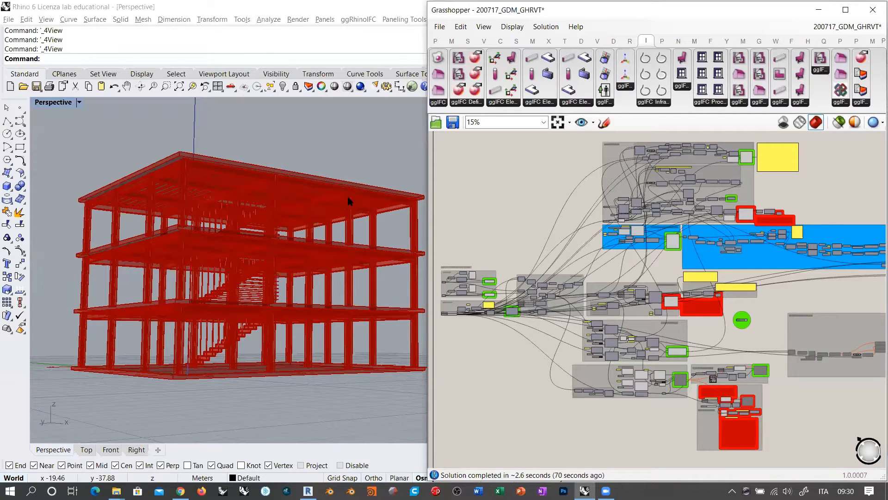
right_drag(306, 222, 340, 220)
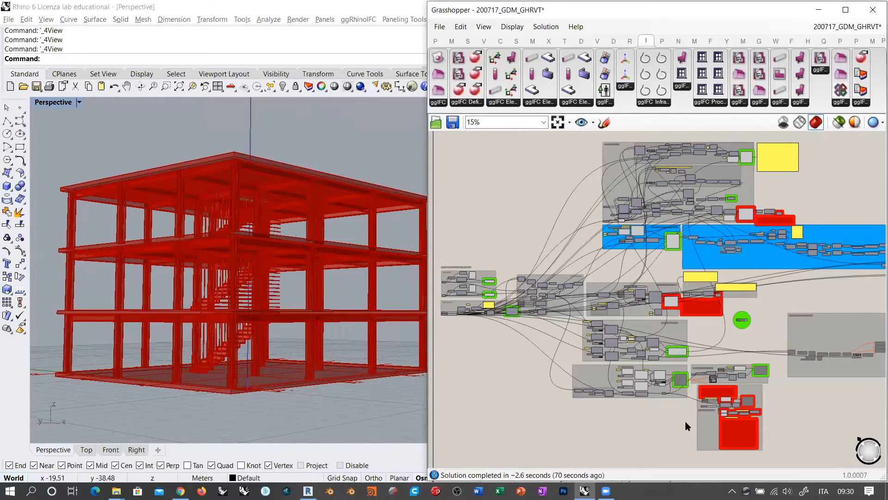
Enable the wall component and the Revit Windows output component, and inspect the enclosed building with its facade openings.
scroll(627, 390, up, 5)
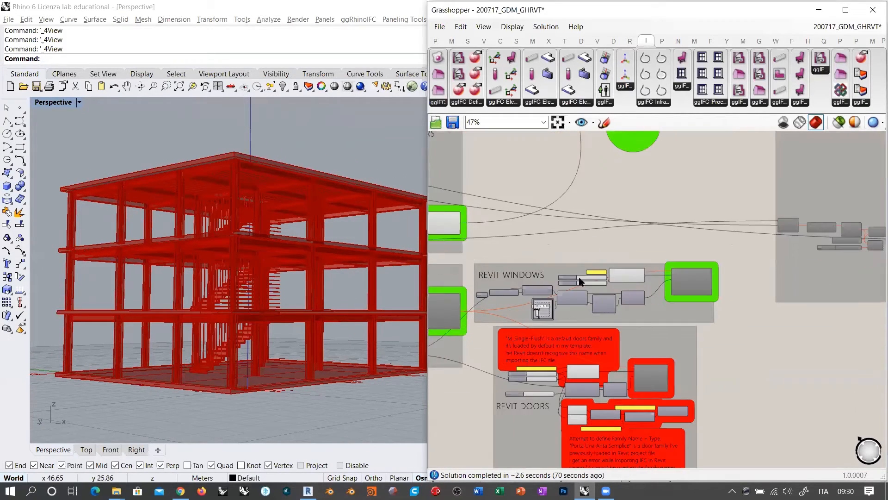
right_drag(581, 281, 680, 272)
click(561, 296)
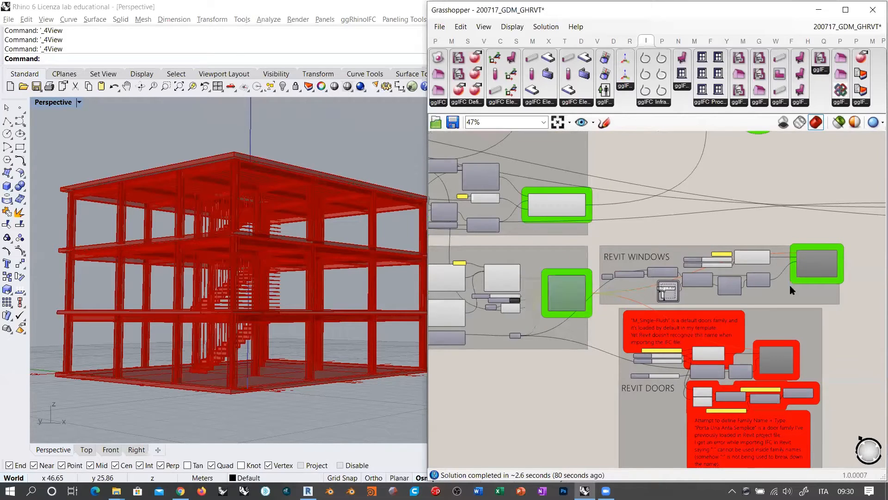
shift+click(824, 269)
click(857, 319)
right_drag(241, 266, 352, 259)
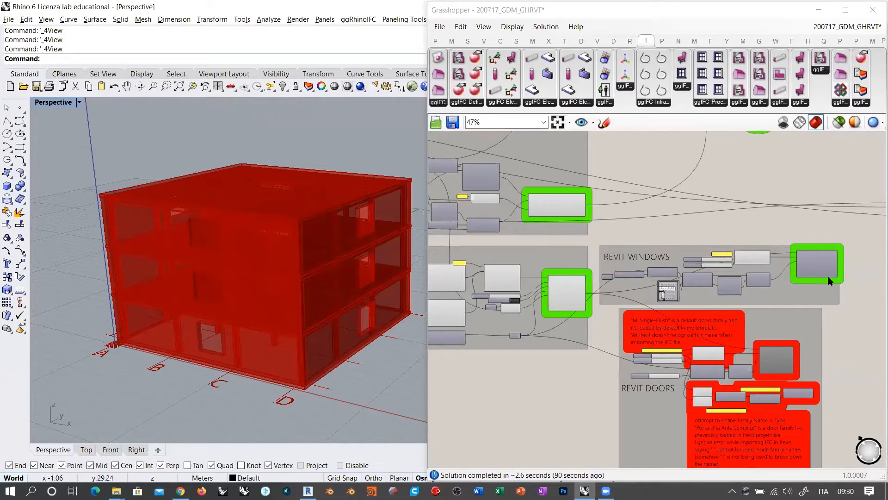
Disable the wall component and view the building's exposed structure.
click(567, 296)
key(ctrl+e)
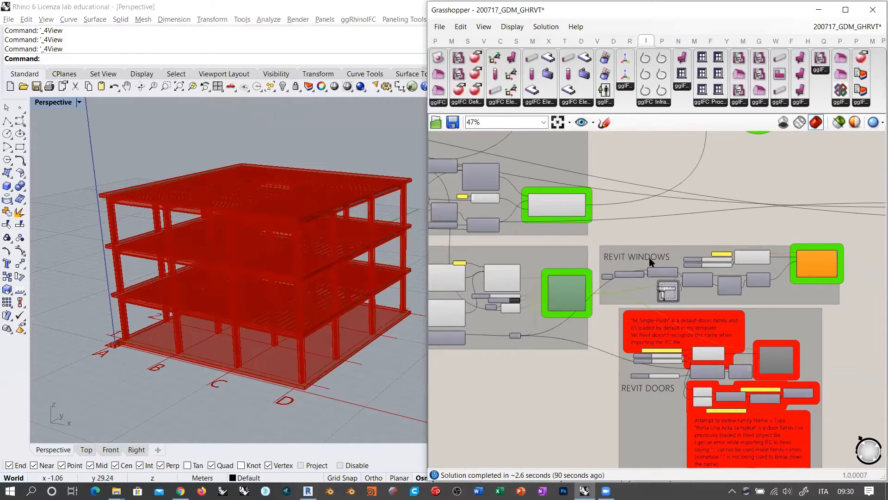
right_drag(257, 267, 287, 266)
scroll(620, 230, down, 3)
Enable the whole Revit Fancy Roof group and inspect the arched truss roof above the building from several sides.
right_drag(619, 208, 510, 254)
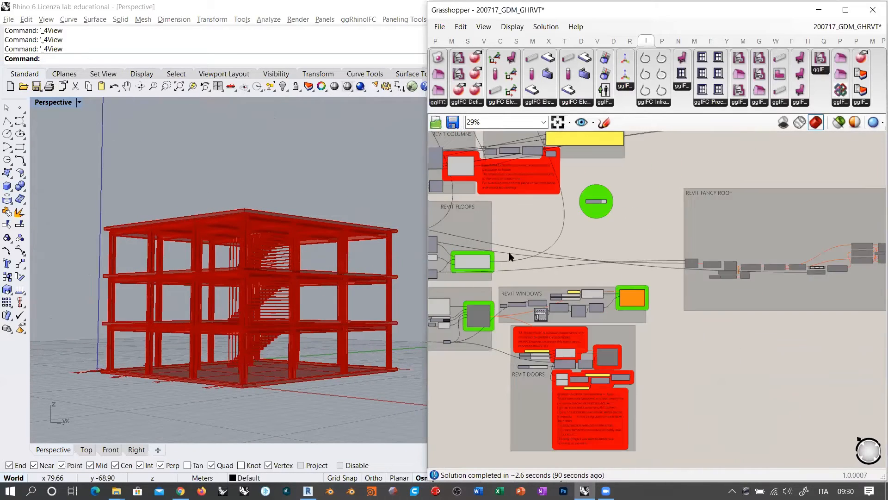
right_drag(642, 342, 423, 359)
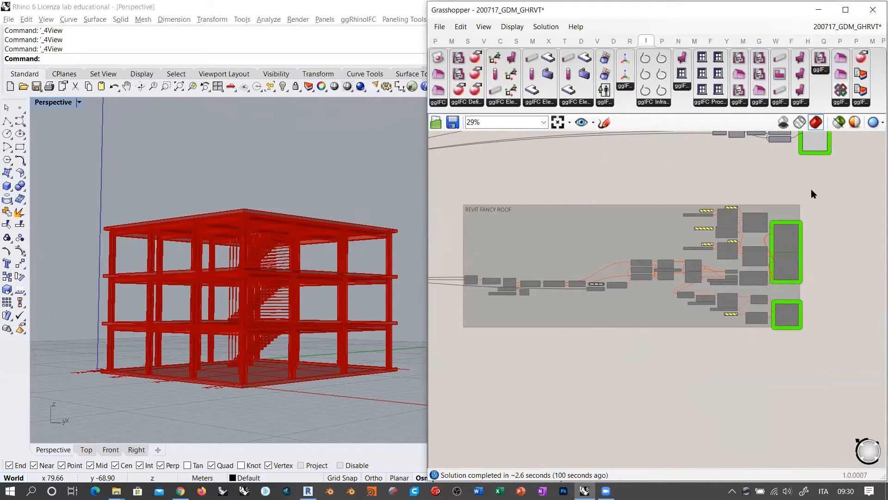
drag(813, 193, 488, 373)
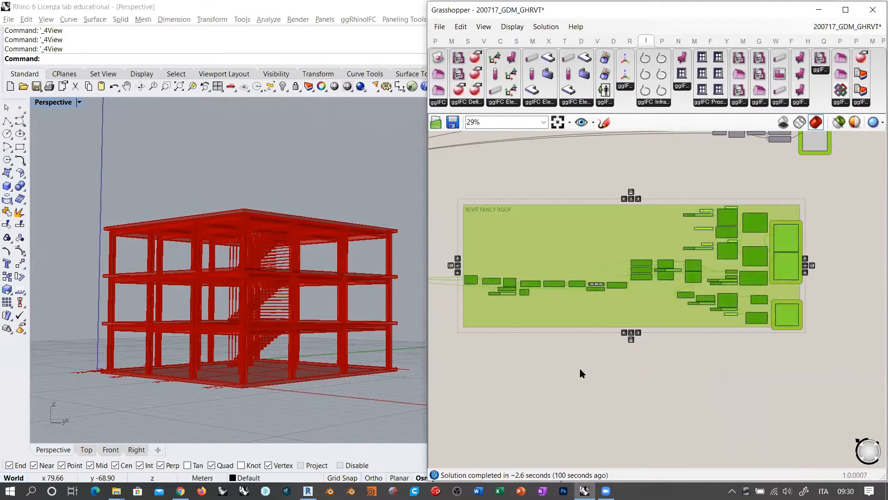
key(ctrl+q)
click(632, 346)
right_drag(299, 257, 346, 268)
scroll(318, 238, down, 3)
right_drag(318, 238, 153, 172)
scroll(277, 197, up, 2)
right_drag(254, 178, 353, 182)
right_drag(227, 215, 351, 198)
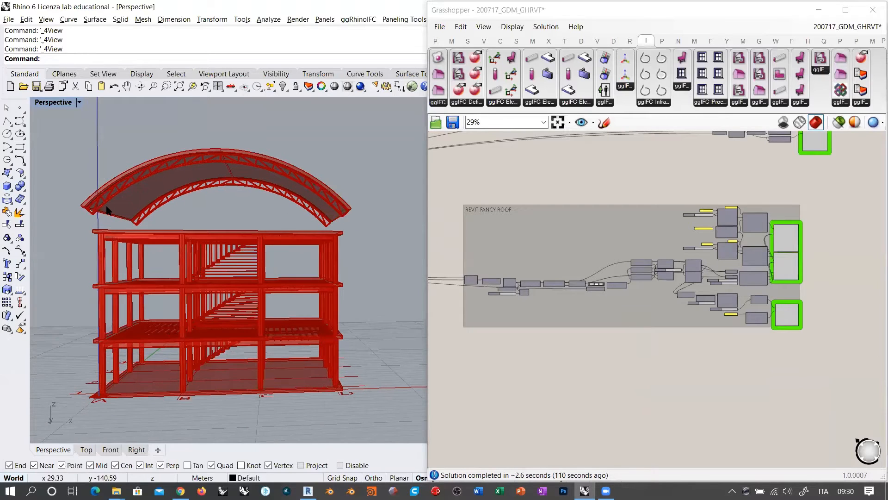
right_drag(140, 190, 314, 188)
Disable the whole Revit Fancy Roof group and clear the selection.
drag(829, 187, 449, 360)
key(ctrl+e)
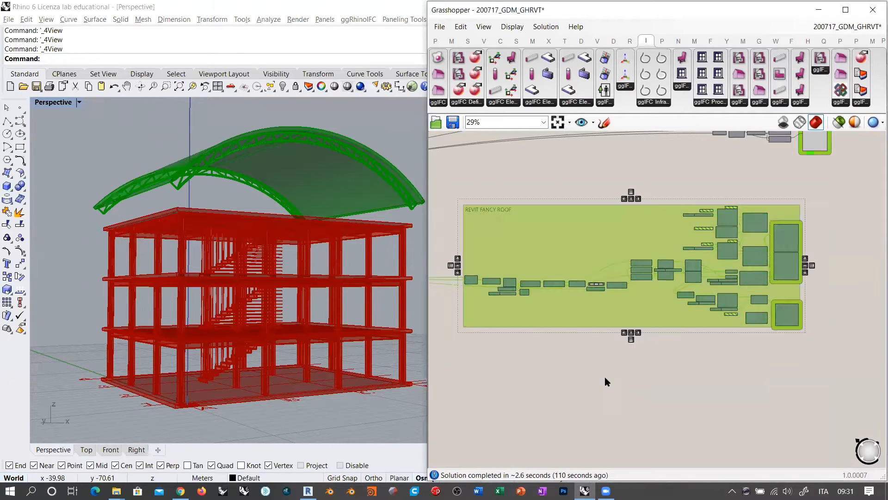
click(604, 377)
Review the building's definition groups alongside the exposed structure, then examine the outputs of the Revit Stairs group.
scroll(637, 352, down, 3)
right_drag(622, 253, 703, 274)
scroll(612, 242, down, 1)
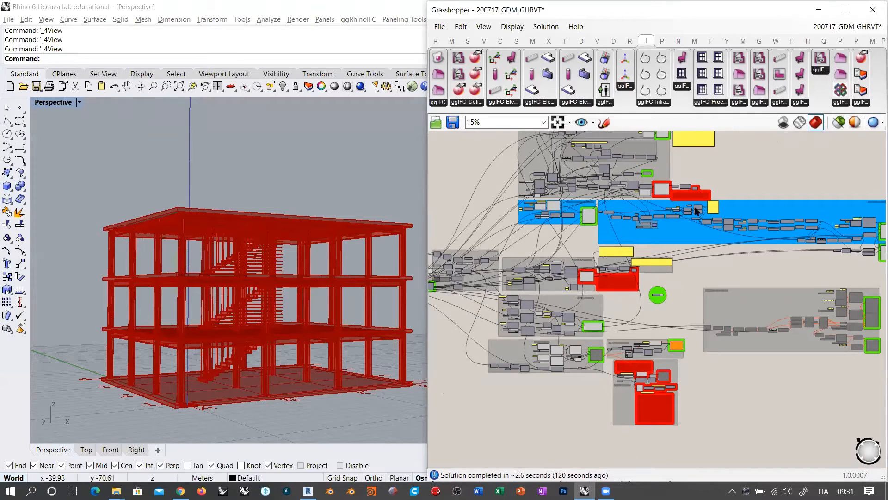
scroll(318, 268, up, 3)
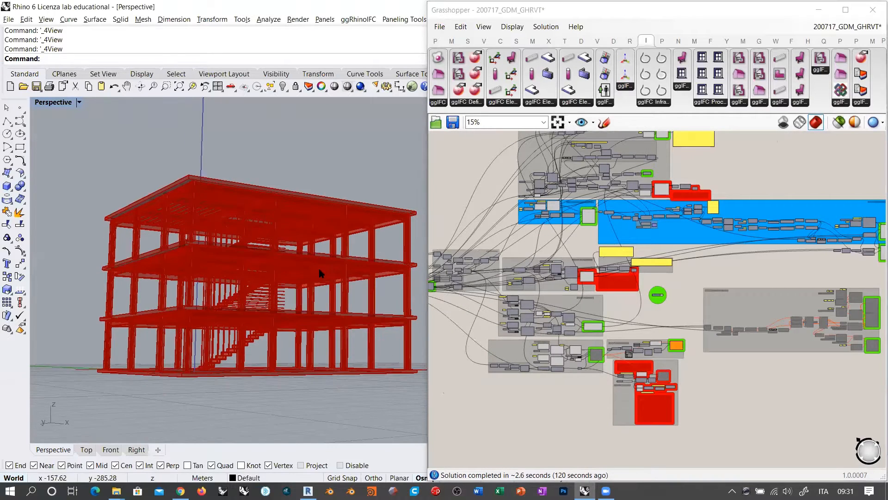
click(494, 245)
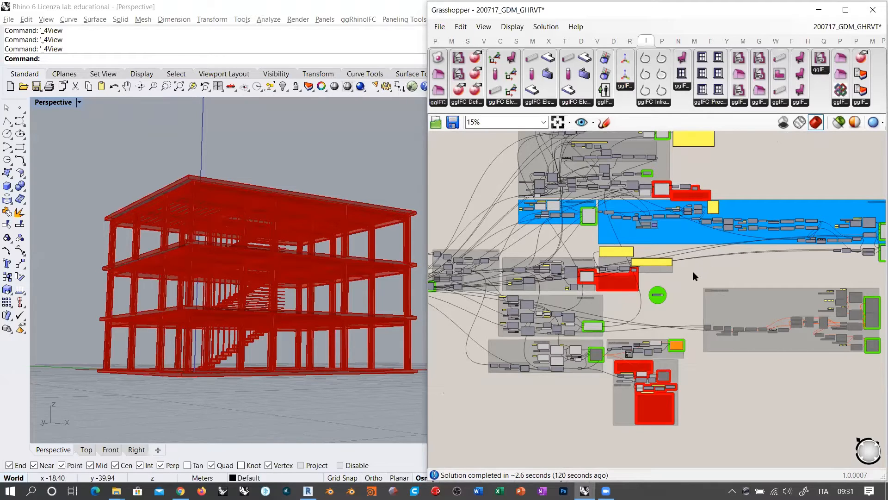
right_drag(721, 284, 648, 299)
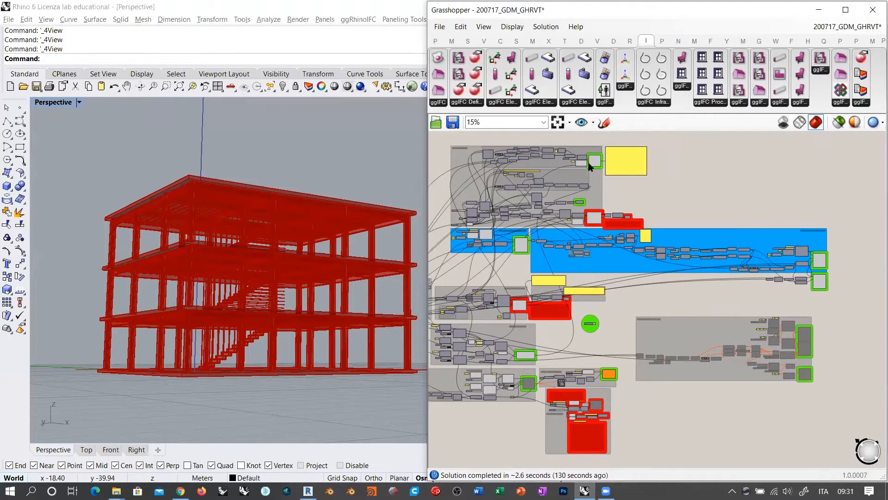
scroll(589, 161, up, 5)
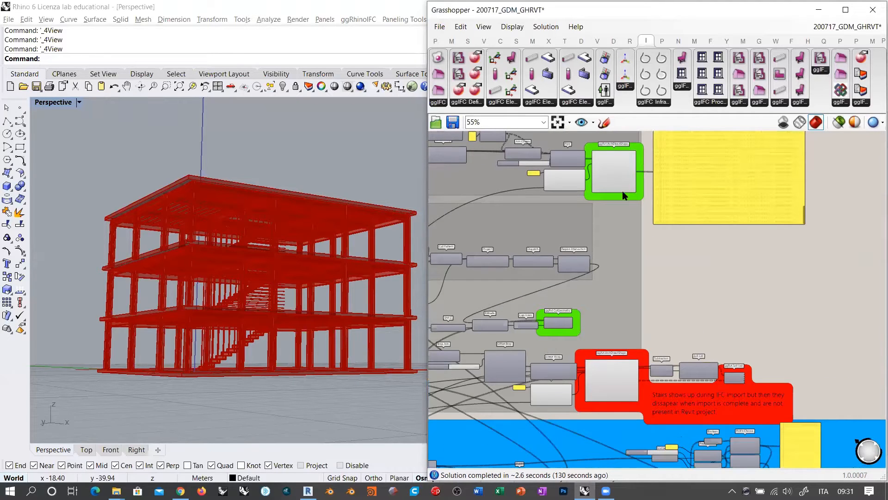
scroll(628, 168, down, 5)
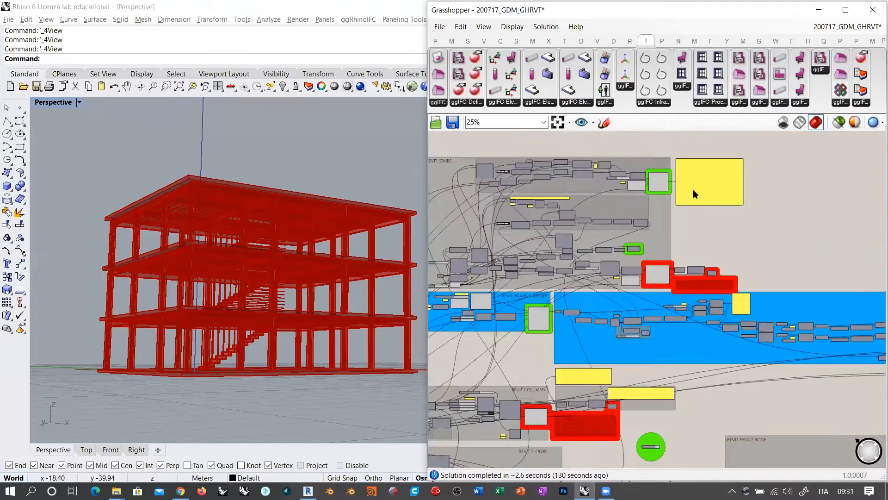
Highlight the stair railings and then the stair flights in the model through their Revit Stairs output components.
click(668, 185)
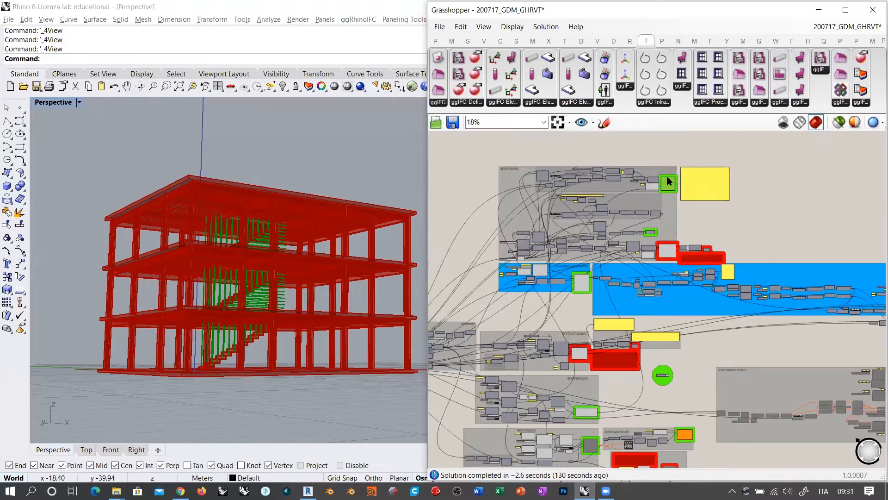
right_drag(284, 259, 314, 231)
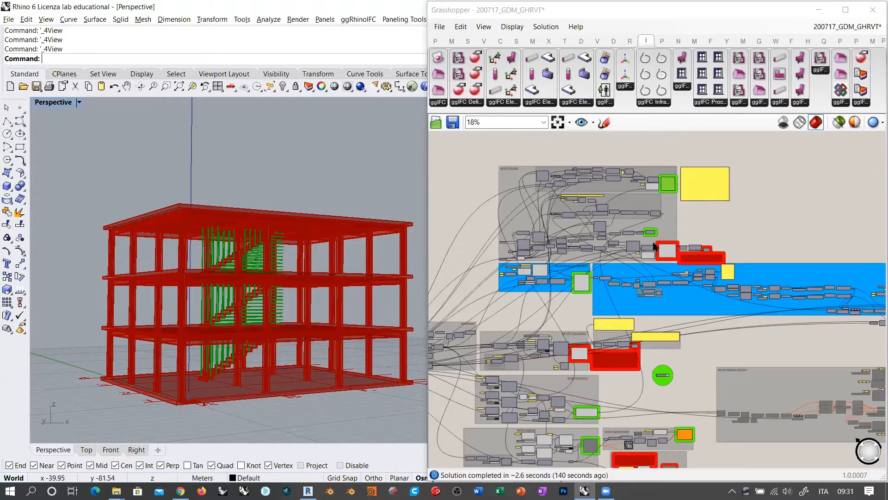
click(668, 253)
right_drag(296, 264, 259, 266)
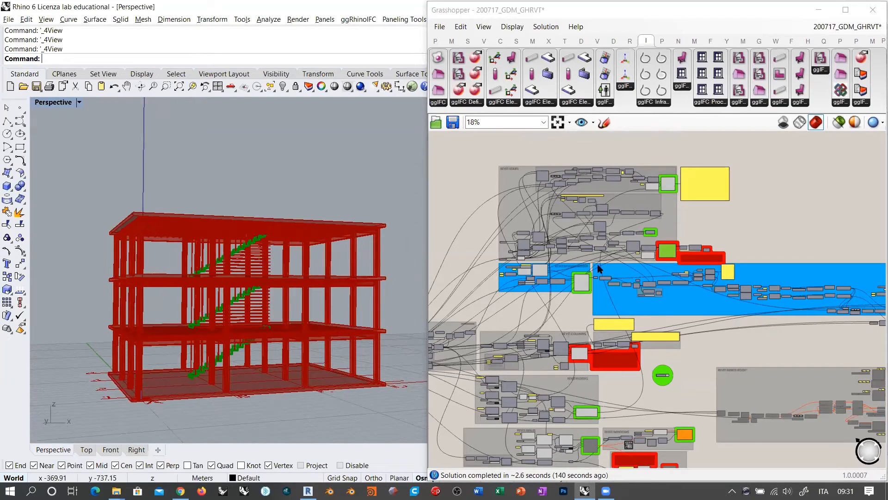
click(769, 230)
Highlight the main beams through the output component of the small blue group and inspect them from below and the side.
right_drag(769, 231, 754, 188)
click(563, 242)
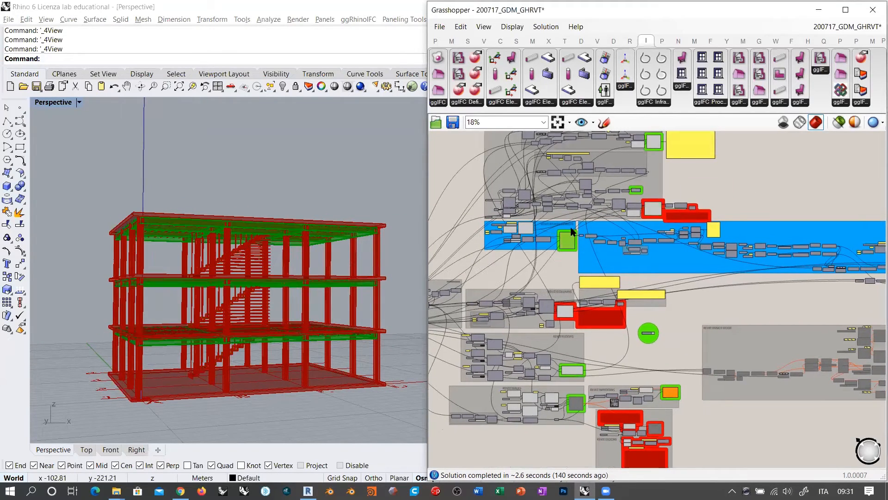
right_drag(239, 288, 303, 254)
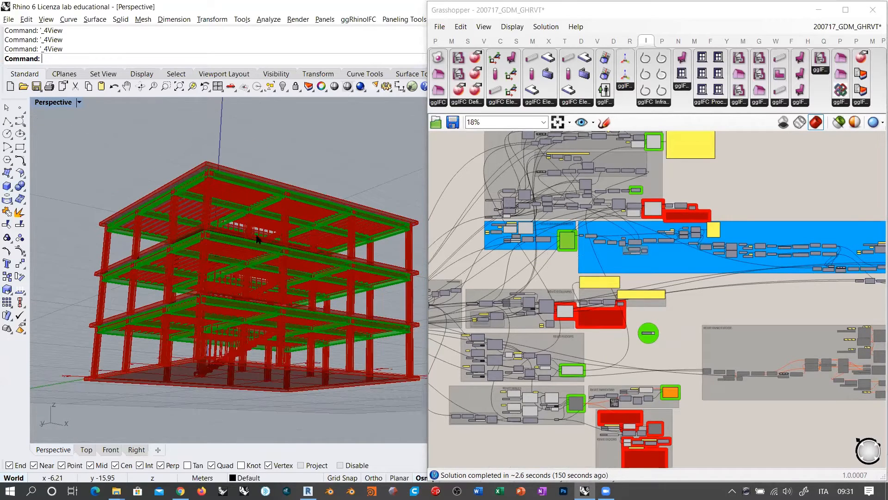
right_drag(280, 226, 268, 247)
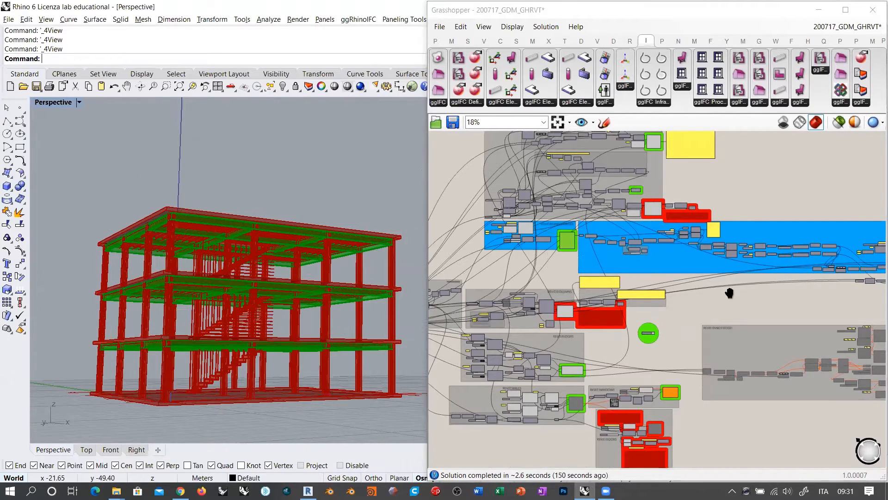
Highlight all joists together through the two end components of the large blue group and inspect them from below.
right_drag(729, 293, 525, 287)
click(714, 254)
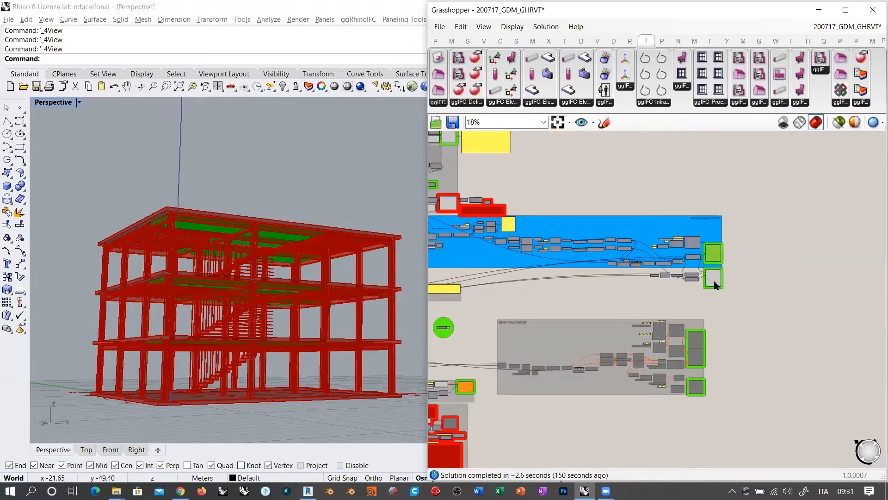
shift+click(713, 279)
right_drag(217, 241, 187, 243)
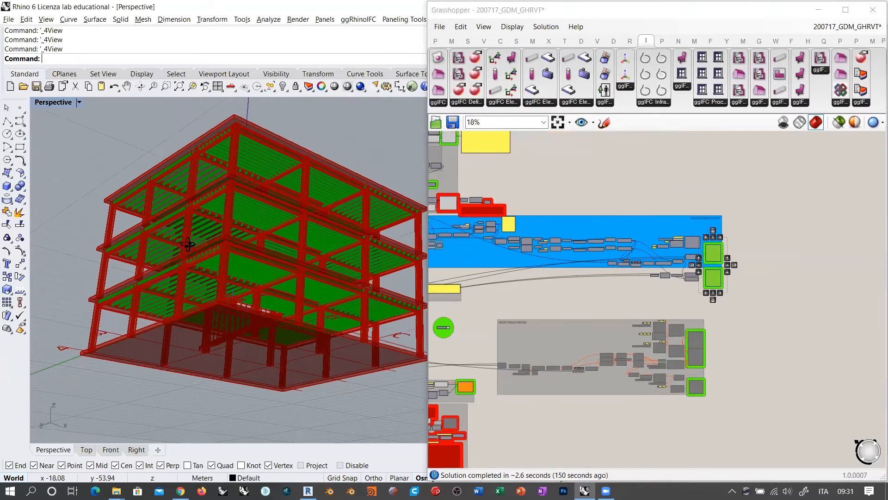
click(581, 298)
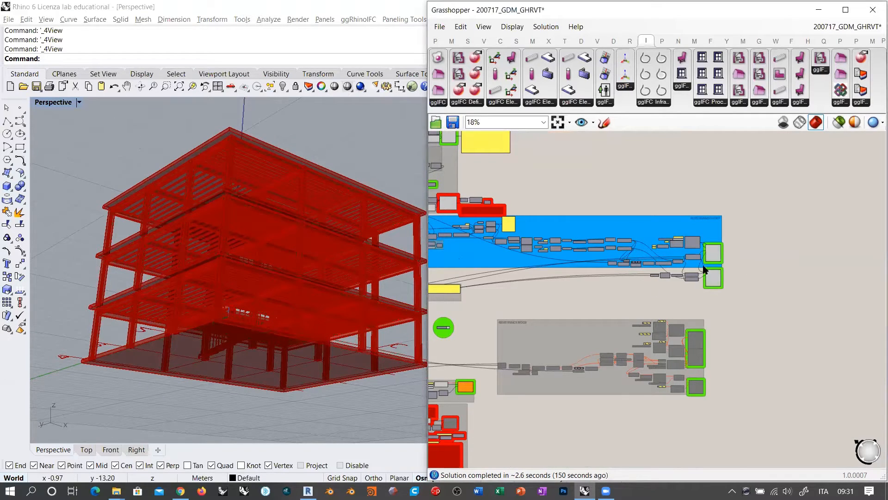
Compare the joists produced by each of the two end components of the large blue group separately.
click(713, 282)
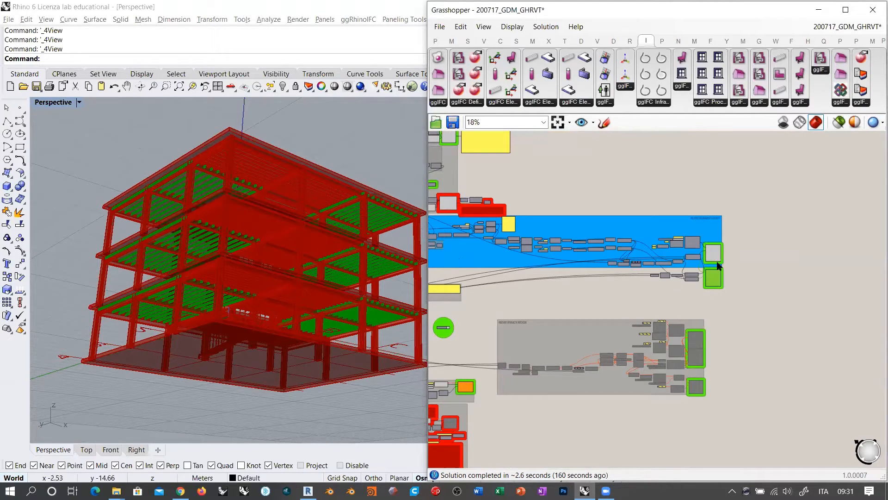
click(717, 280)
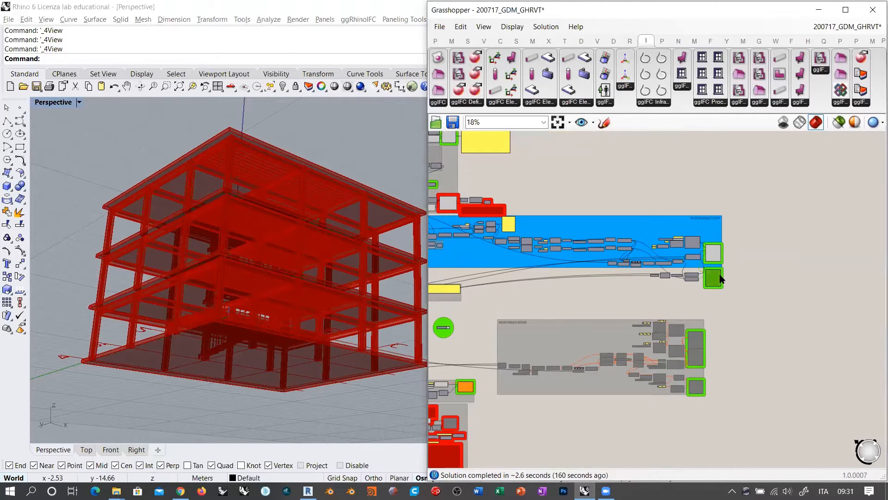
click(717, 255)
click(717, 279)
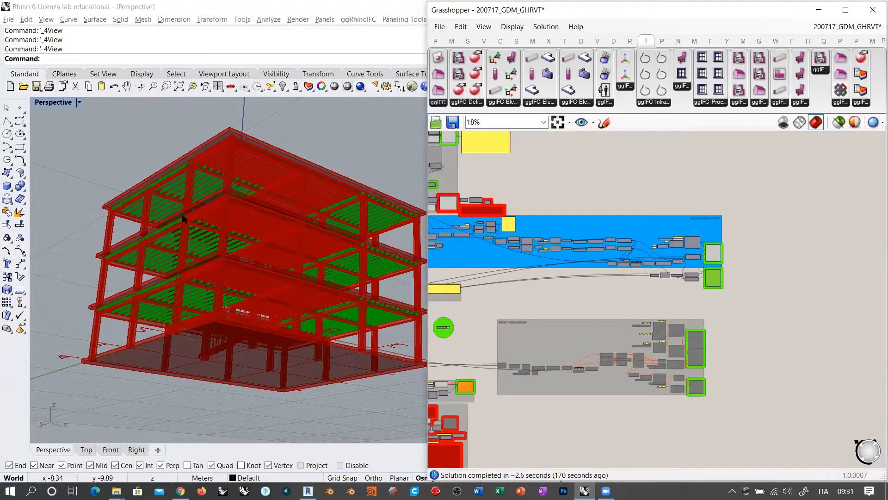
click(717, 256)
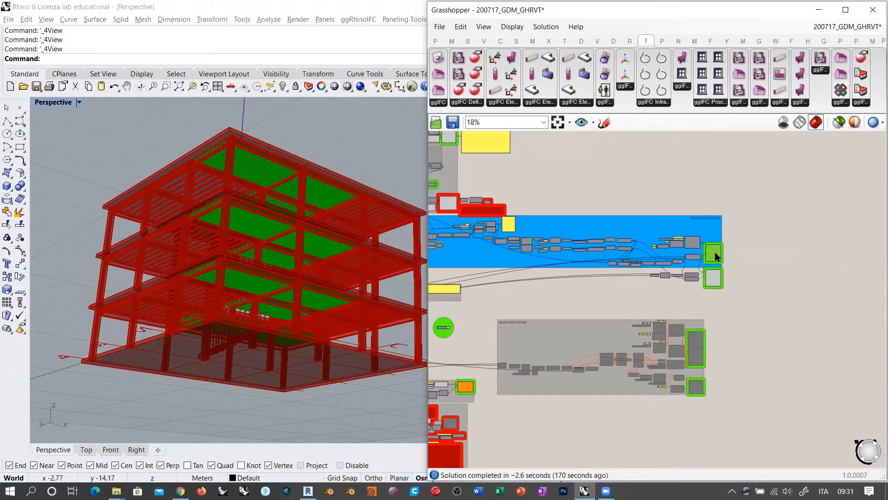
click(765, 259)
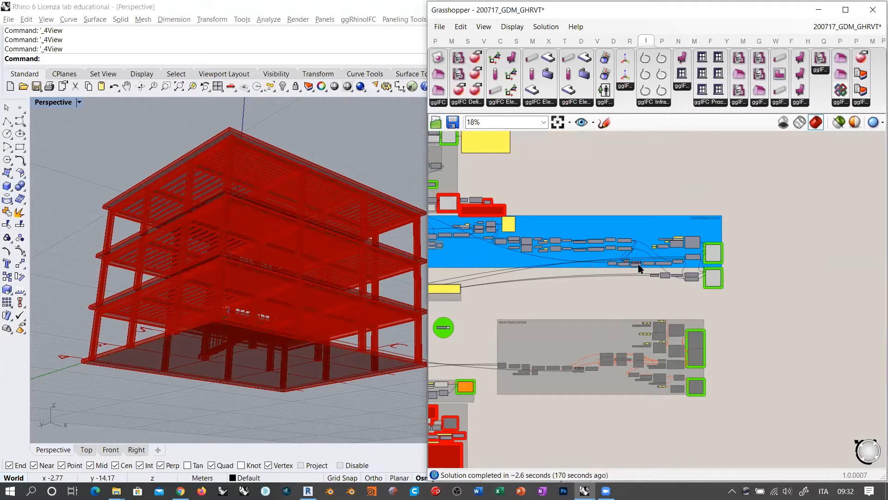
Highlight the columns through the output component of the Revit Columns group and view them from the side.
right_drag(578, 289, 740, 229)
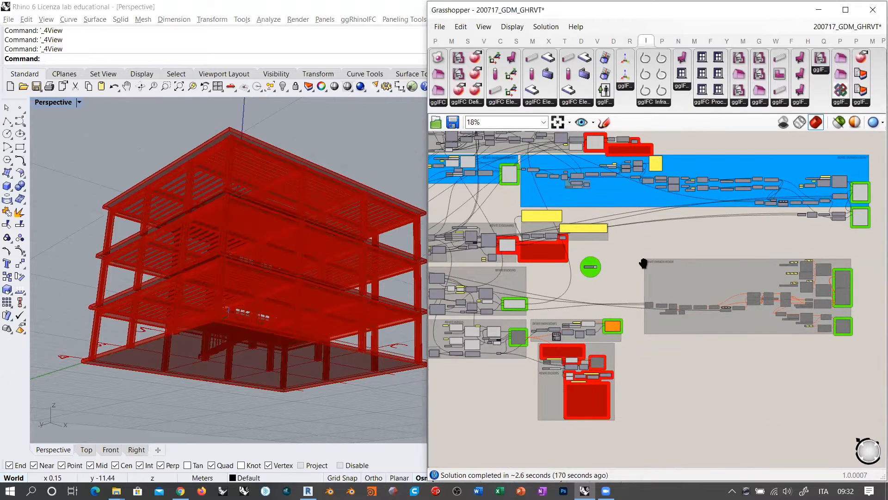
right_drag(643, 263, 722, 259)
click(591, 244)
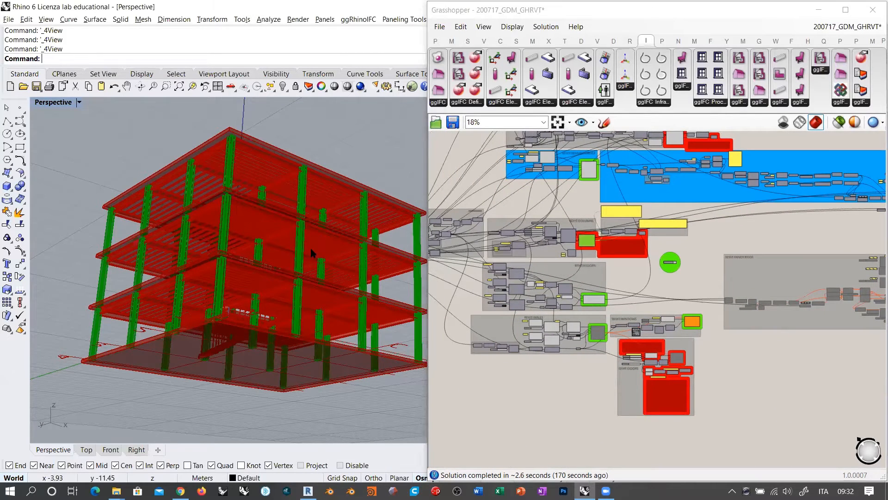
right_drag(310, 248, 319, 227)
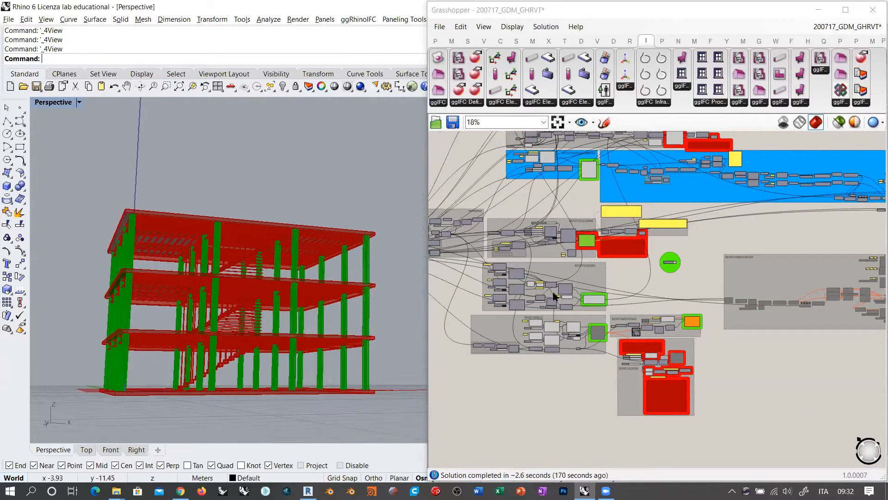
Highlight the floor slabs through the Revit Floors output component, then inspect the structure and stairs from close up.
click(595, 304)
right_drag(184, 262, 434, 342)
click(534, 396)
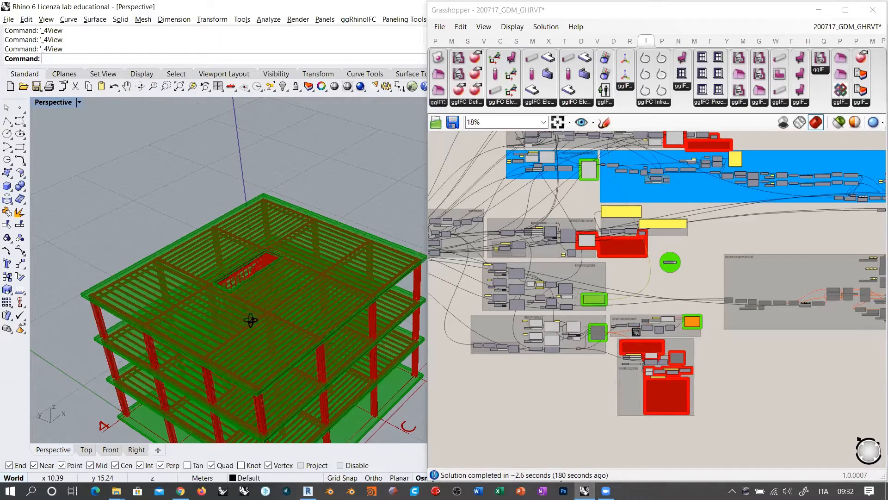
right_drag(252, 317, 245, 192)
scroll(323, 174, up, 4)
scroll(316, 211, up, 3)
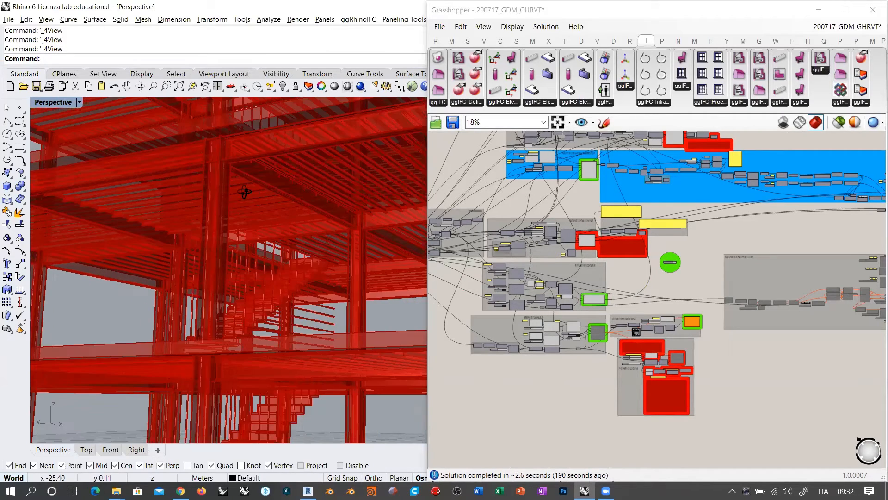
right_drag(200, 285, 313, 180)
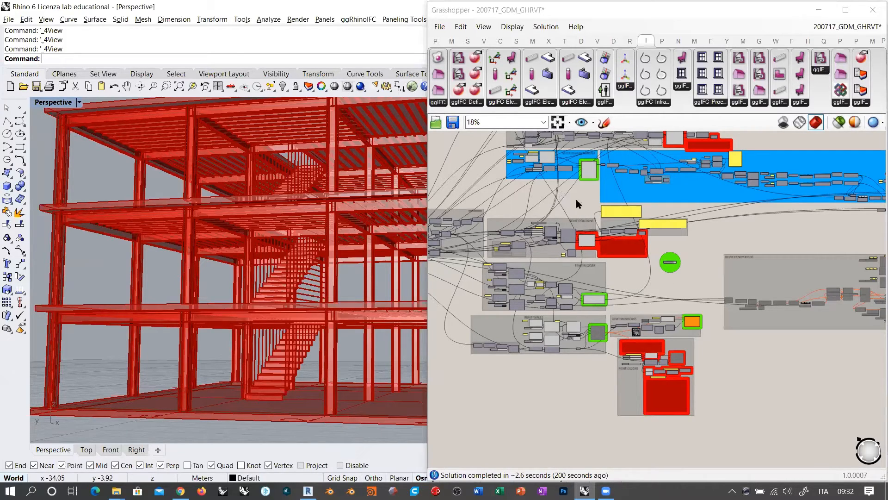
Locate the Revit Grid group of the multi-storey building definition and view the model's labelled grid from above.
right_drag(619, 262, 704, 307)
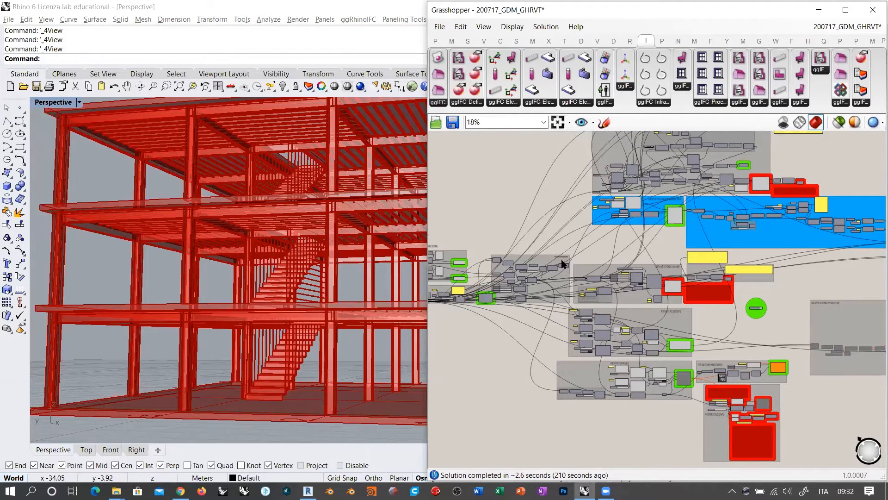
scroll(561, 262, down, 2)
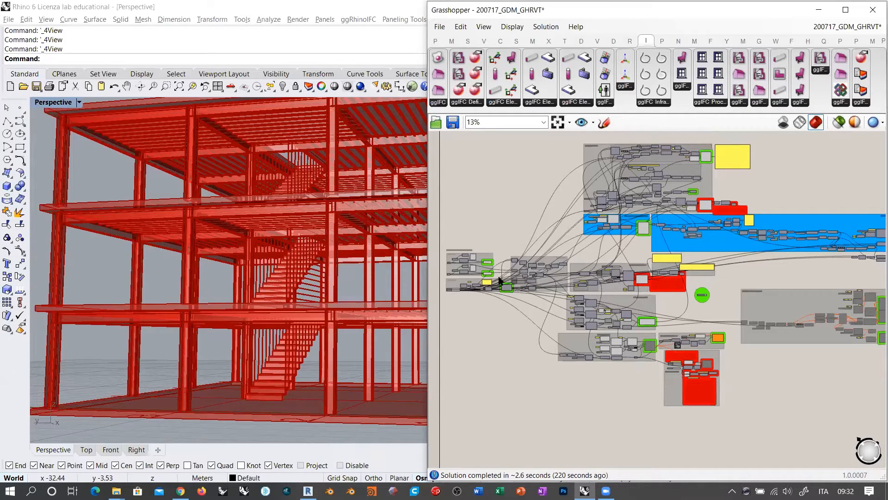
right_drag(477, 308, 507, 298)
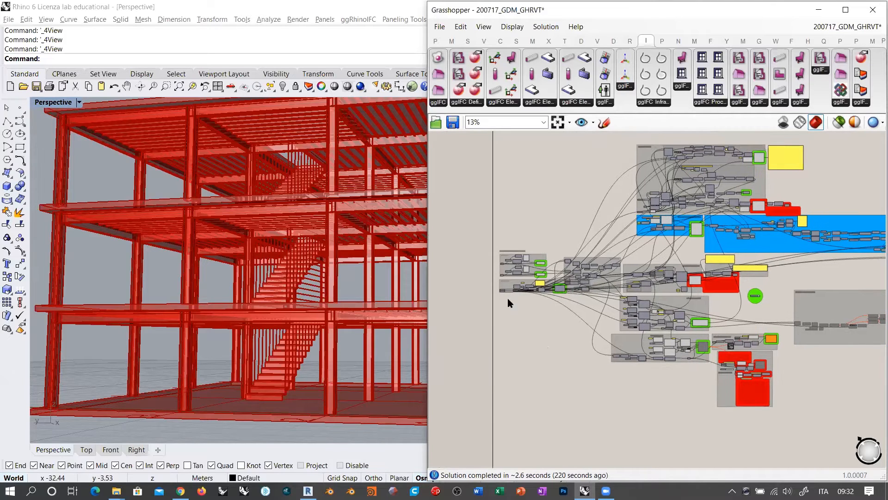
scroll(490, 261, up, 8)
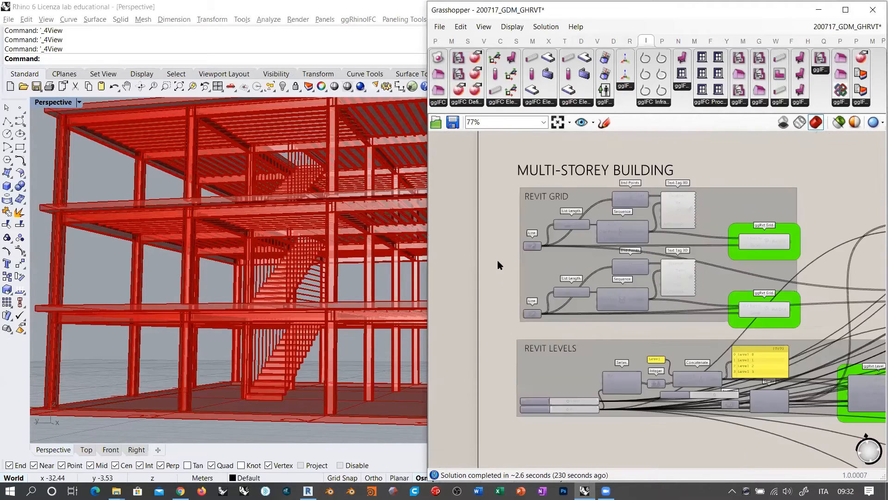
right_drag(614, 267, 673, 188)
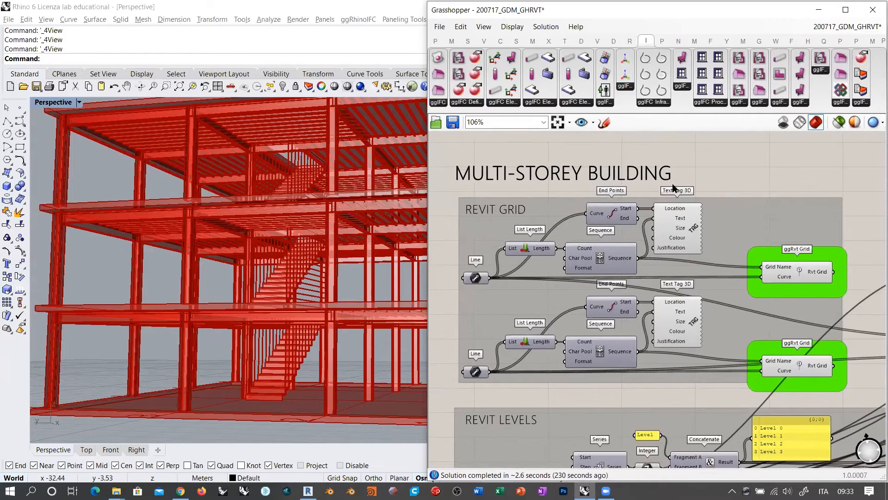
mouse_move(274, 218)
right_down()
mouse_move(218, 246)
mouse_move(237, 268)
mouse_move(276, 204)
right_up()
scroll(247, 263, down, 6)
scroll(284, 257, up, 4)
right_drag(284, 257, 259, 254)
scroll(257, 262, down, 2)
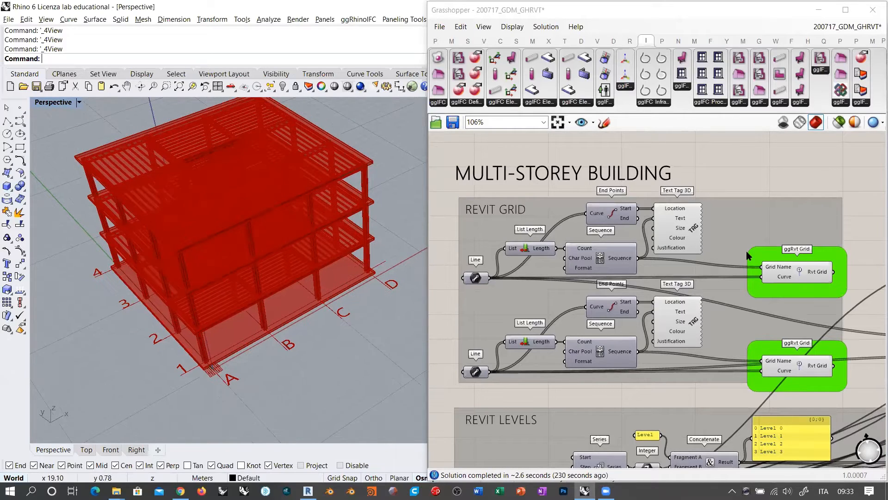
Highlight the grid labels through both Text Tag 3D components of the Revit Grid group and hide their preview.
click(674, 227)
shift+click(682, 330)
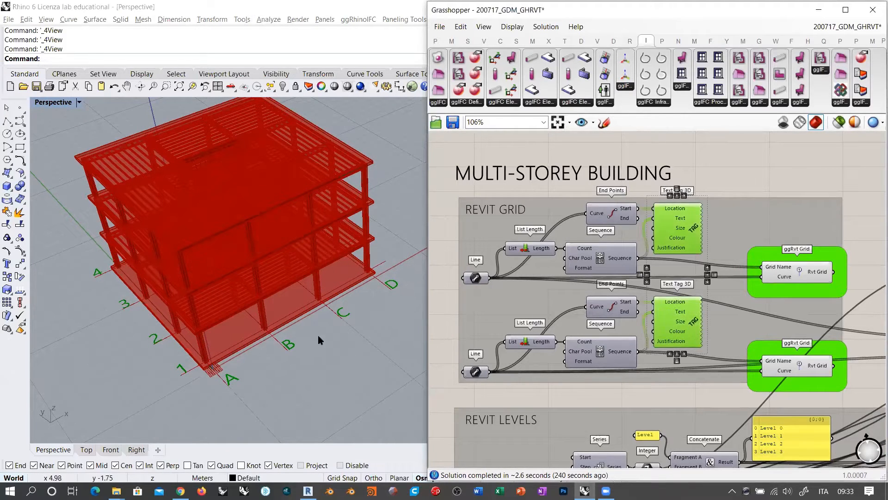
right_drag(732, 216, 715, 219)
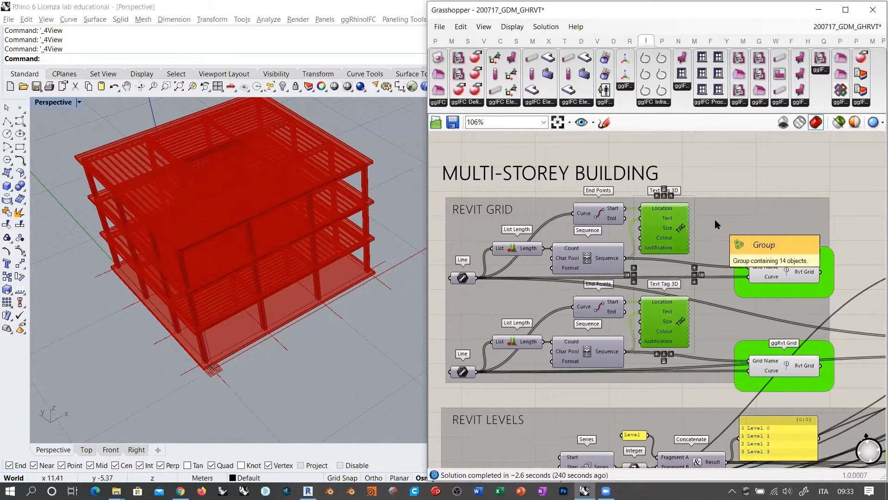
click(742, 164)
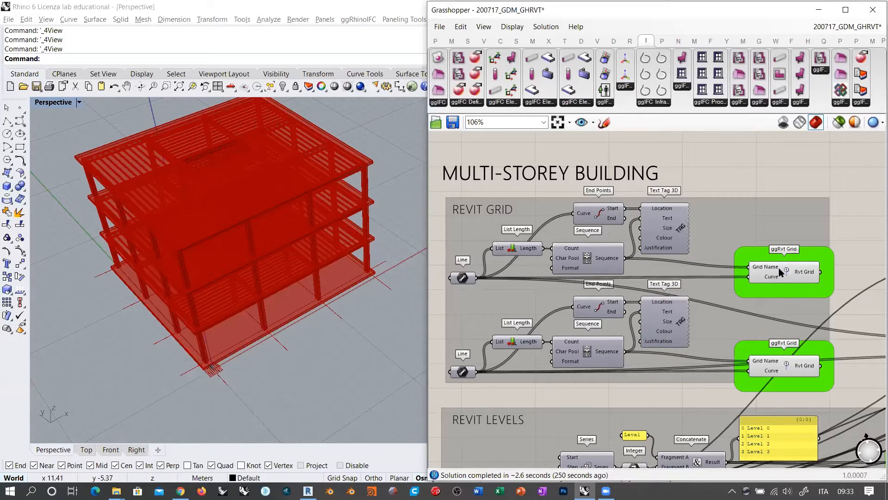
Redisplay the lettered grid labels through the upper Text Tag 3D component, then hide them again.
mouse_move(765, 271)
mouse_move(613, 261)
click(688, 245)
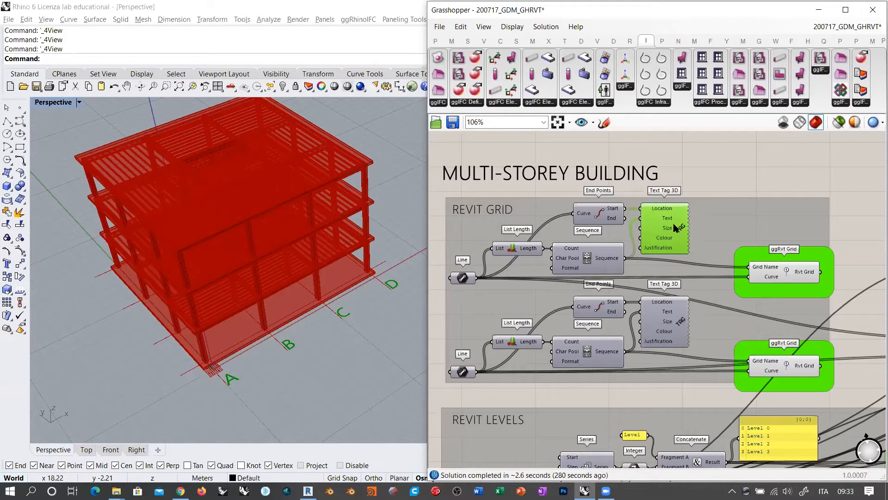
key(ctrl+a)
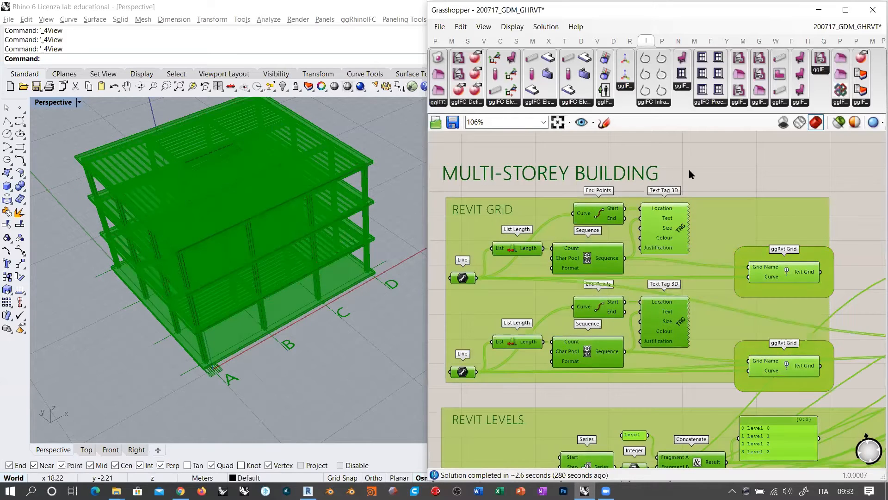
click(706, 166)
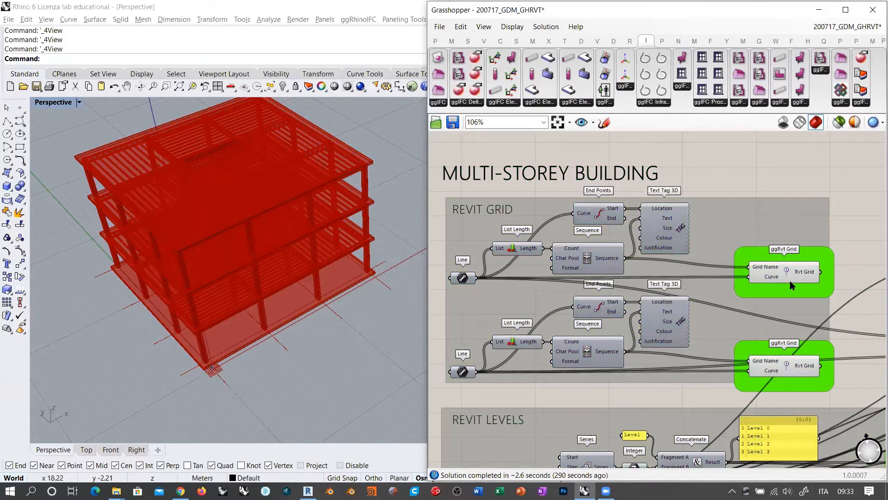
Hide the grid lines by turning off the preview of both ggRvt Grid components.
scroll(790, 280, down, 3)
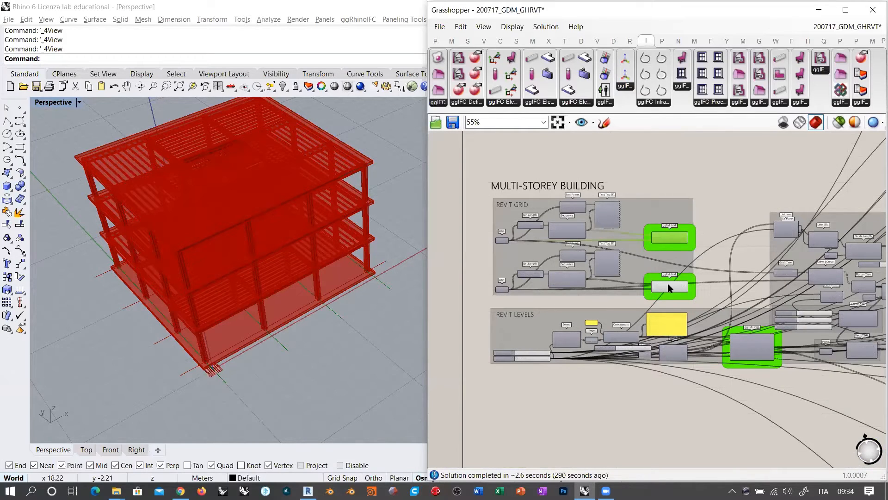
shift+click(669, 288)
click(724, 181)
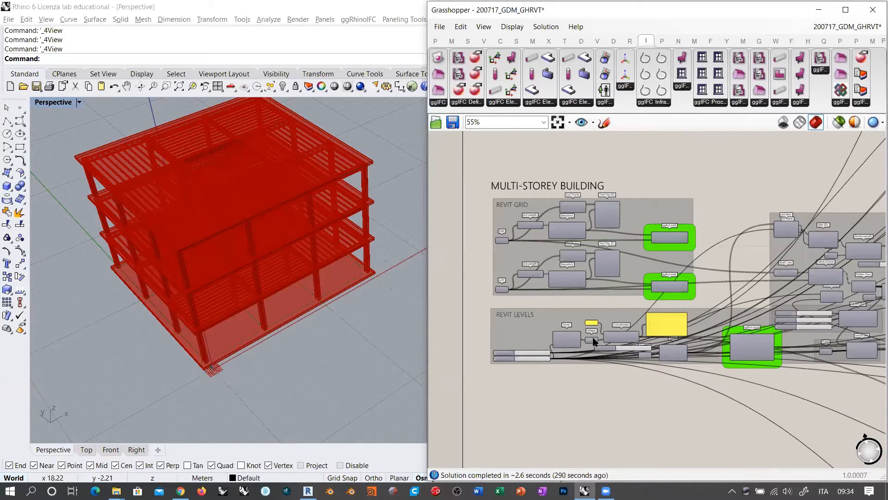
Hide the beams, floors and joists by turning off the preview of their green-framed output components.
scroll(526, 276, up, 4)
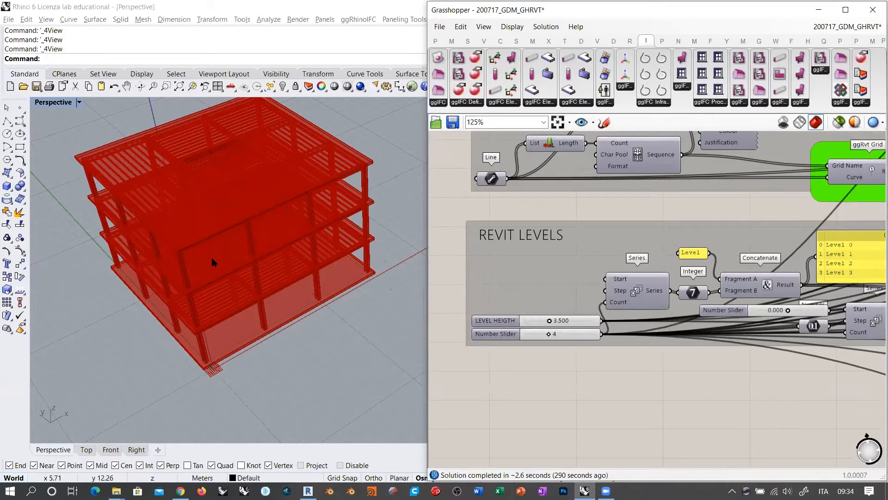
scroll(682, 176, down, 8)
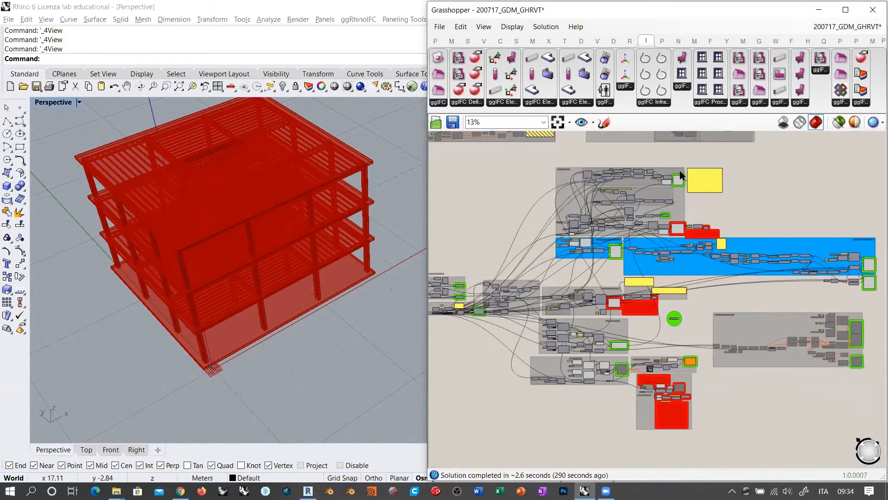
click(679, 180)
shift+click(615, 251)
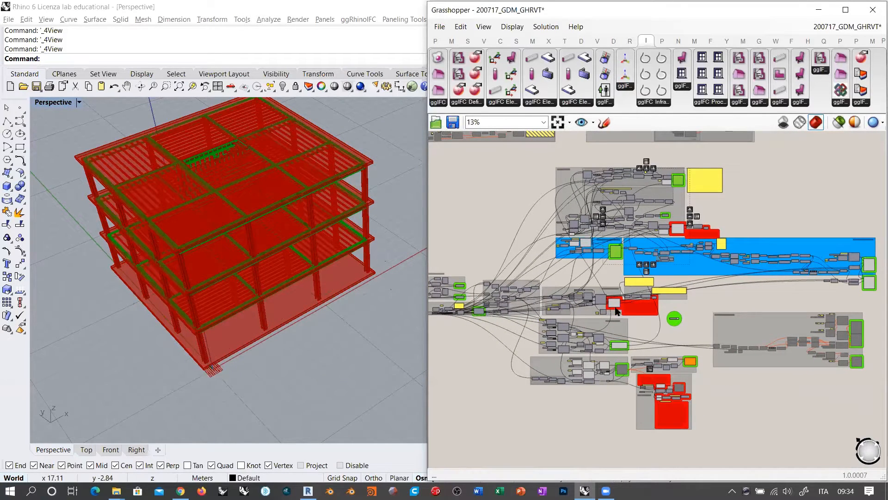
shift+click(620, 345)
key(ctrl+q)
right_drag(781, 318, 718, 329)
click(805, 275)
shift+click(806, 295)
key(ctrl+q)
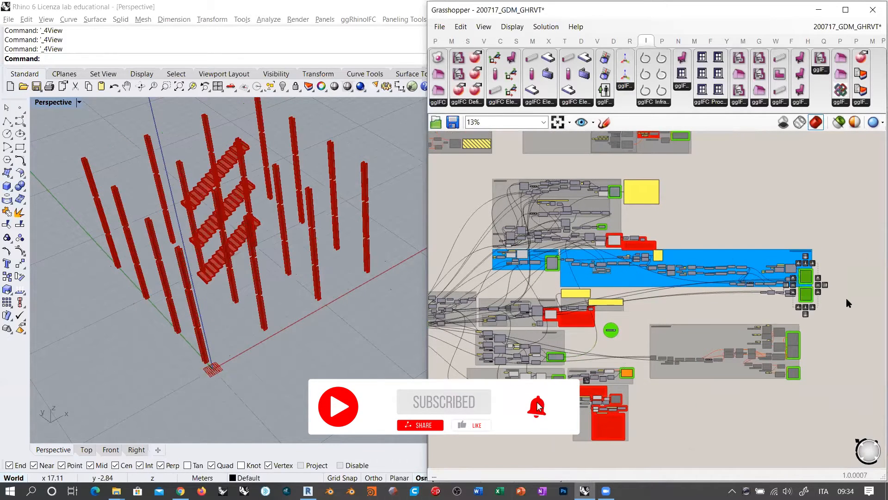
Turn off the preview of the red-framed stair and column output components.
click(848, 301)
click(614, 241)
key(ctrl+q)
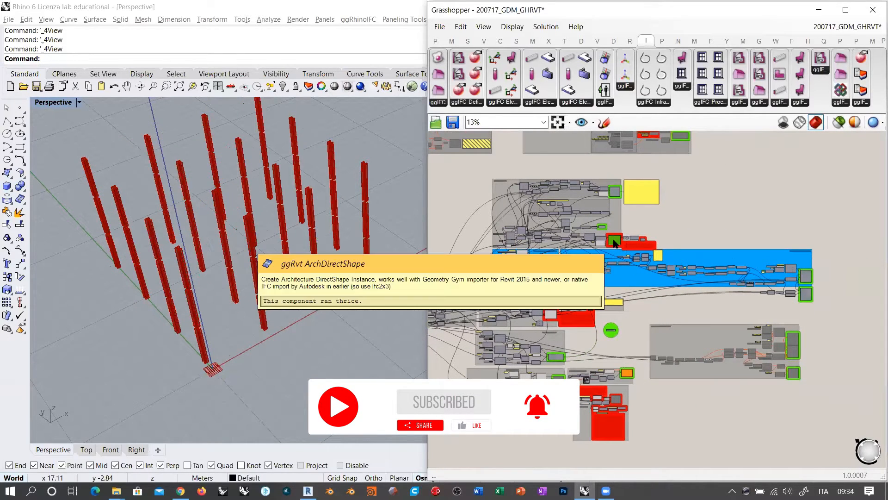
click(550, 317)
key(ctrl+q)
click(637, 322)
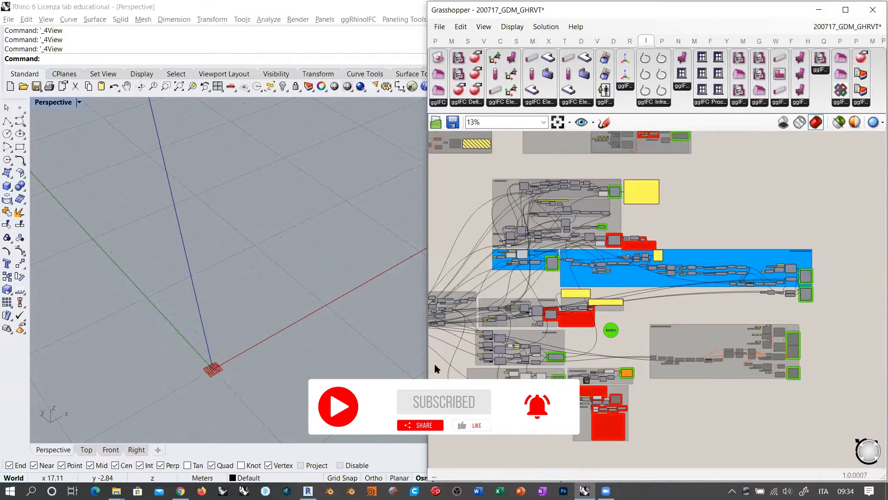
Examine the Revit Levels group, including its level name panel, Series components and ggRvt Level component.
right_drag(550, 341, 736, 307)
scroll(558, 267, up, 1)
scroll(558, 267, up, 3)
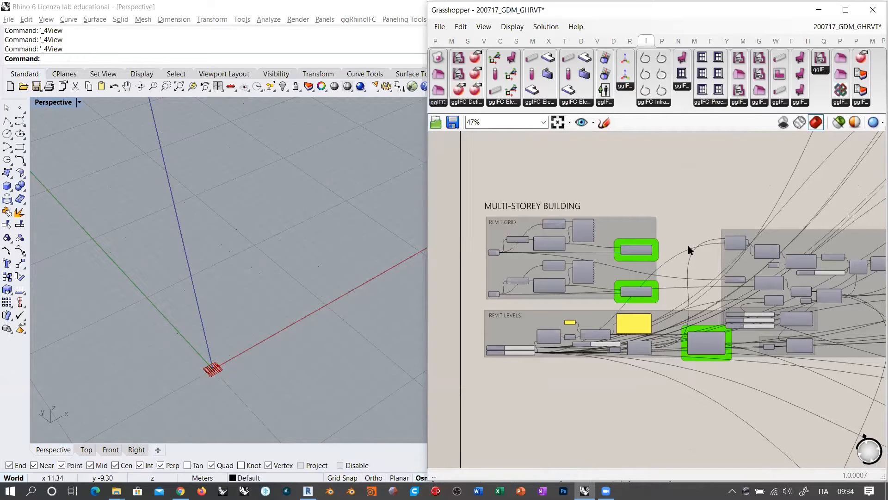
right_drag(583, 371, 591, 327)
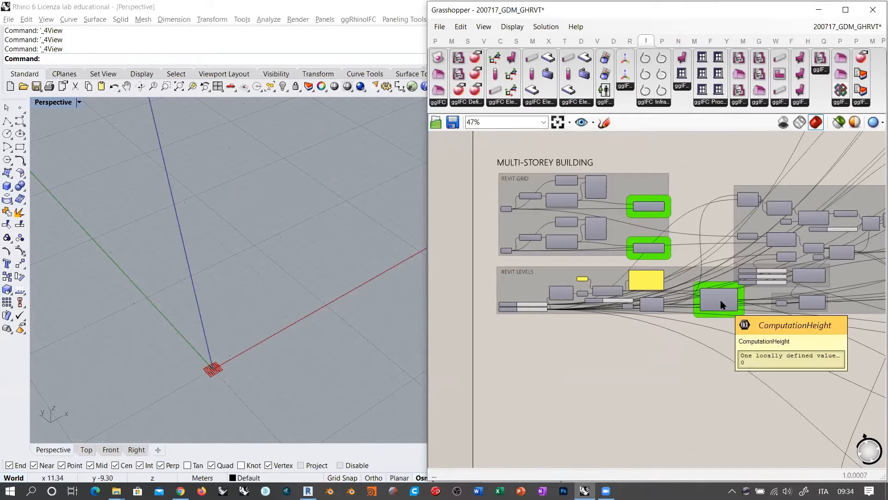
scroll(608, 312, up, 2)
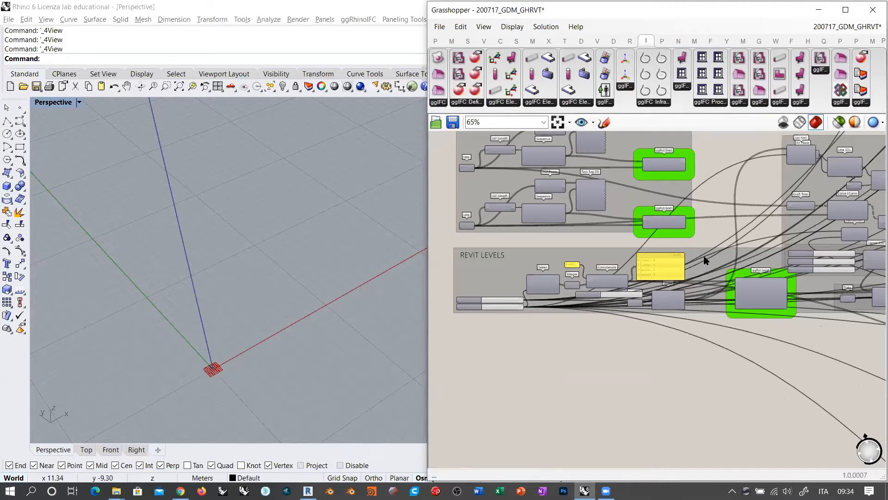
scroll(520, 295, up, 3)
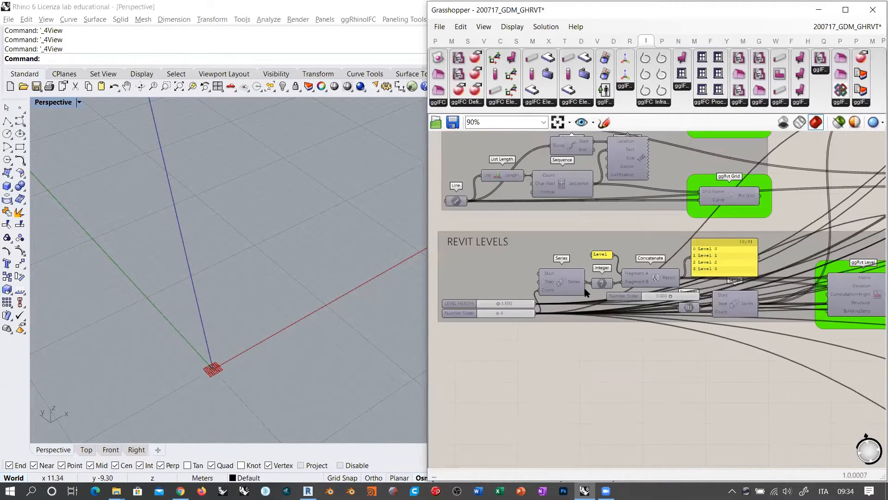
right_drag(670, 320, 649, 322)
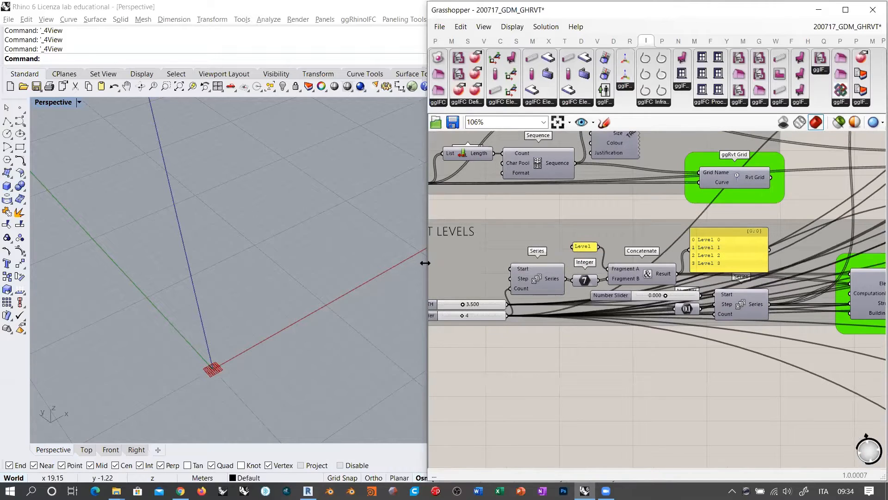
Widen the Grasshopper window over the Rhino viewport and reframe the perspective view around the origin.
drag(428, 288, 317, 286)
shift+right_drag(292, 285, 212, 289)
shift+right_drag(212, 289, 212, 332)
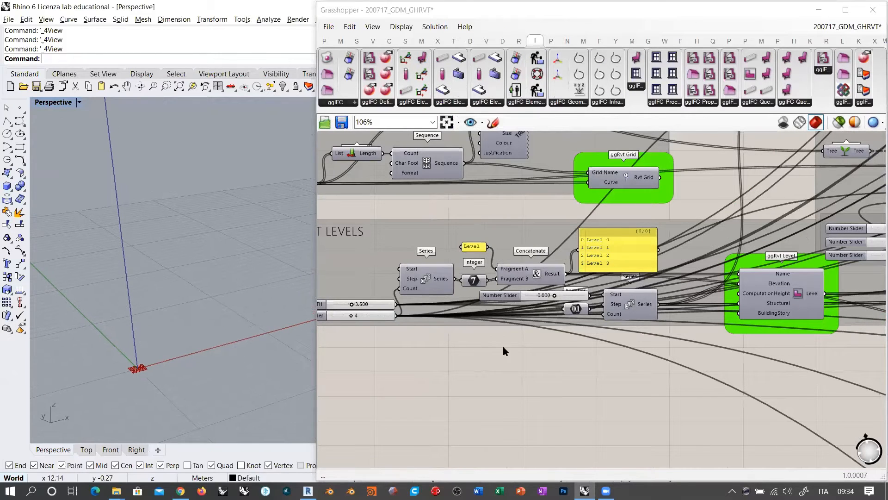
click(523, 338)
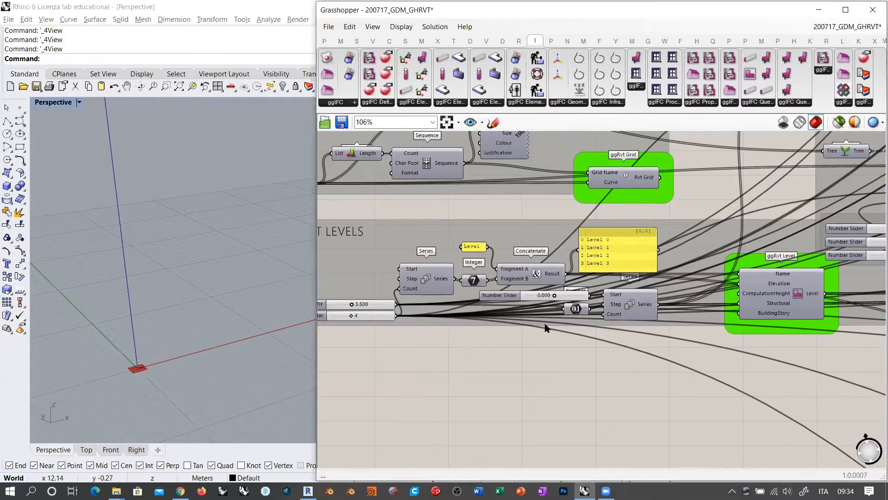
Move the ggRvt Level component closer to the Series component in the Revit Levels group.
click(802, 295)
drag(803, 295, 762, 296)
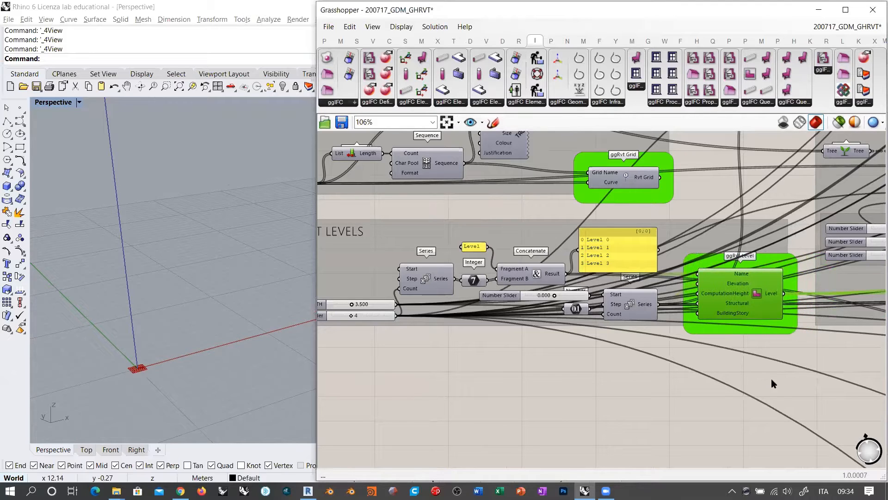
click(771, 378)
Turn on the preview of the ggRvt Level component and inspect the level markers and the level name list.
right_drag(611, 294, 712, 345)
scroll(540, 242, down, 1)
right_drag(628, 236, 608, 241)
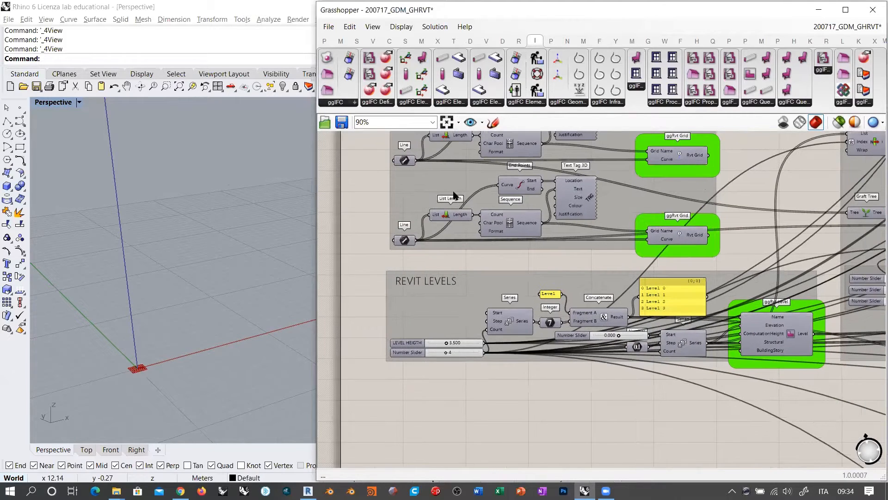
right_drag(538, 202, 504, 207)
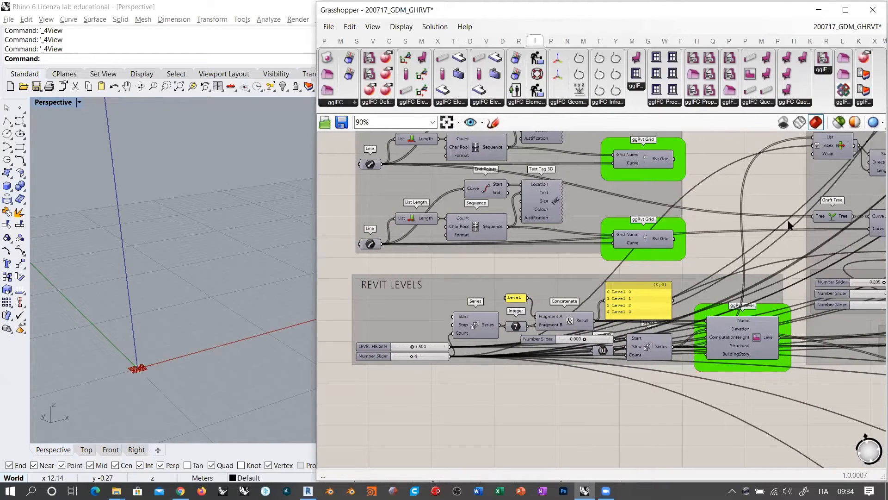
click(761, 339)
key(ctrl+q)
click(754, 391)
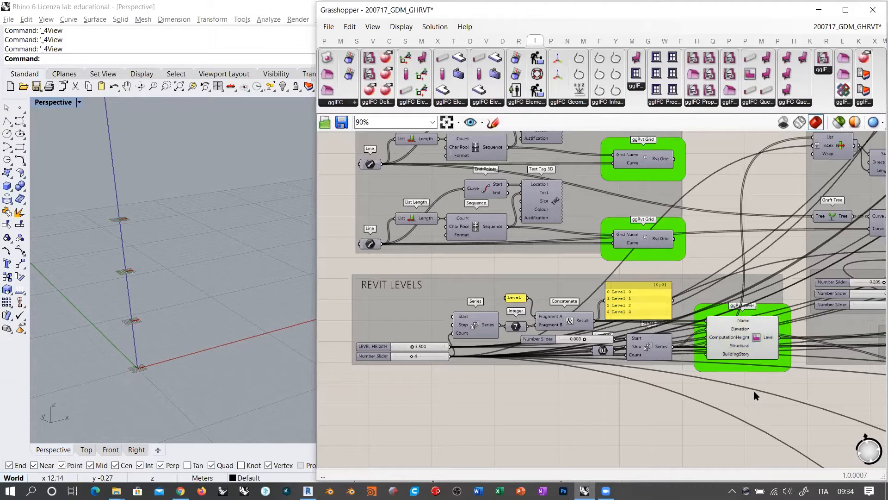
right_drag(193, 309, 183, 298)
scroll(646, 363, up, 3)
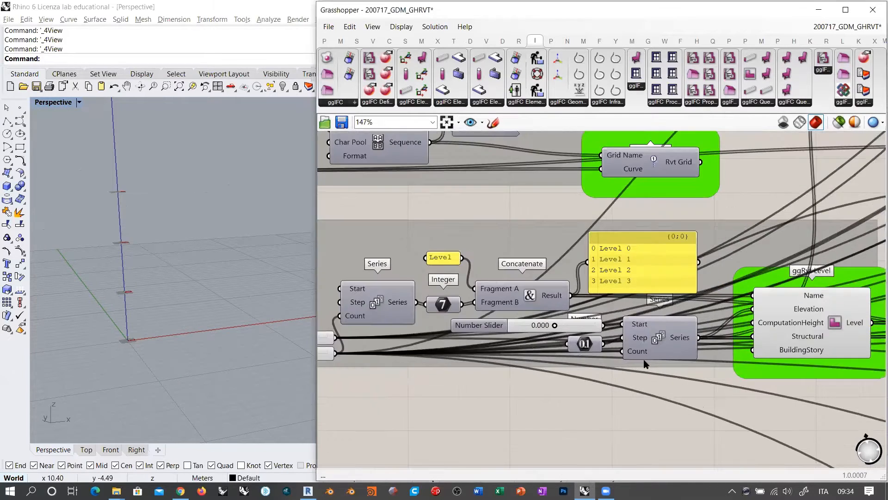
scroll(602, 261, up, 2)
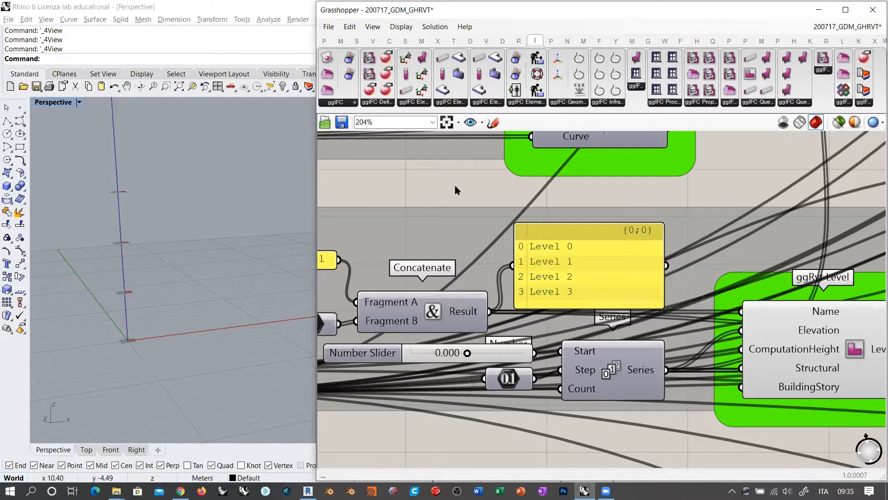
Switch to Revit and delete the diagonal wall from the Level 1 floor plan.
click(308, 491)
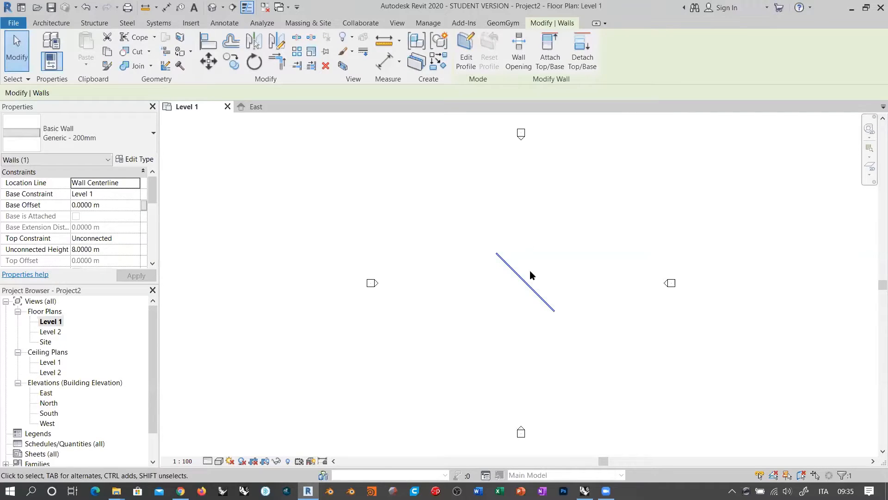
drag(569, 258, 460, 327)
key(Delete)
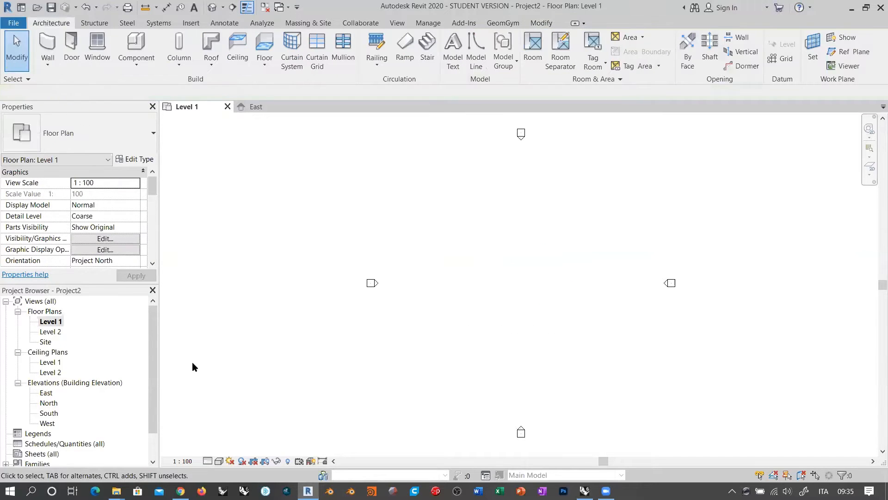
Open Revit's East elevation and compare its levels with the level markers, level names and elevation Series in Grasshopper.
double_click(46, 392)
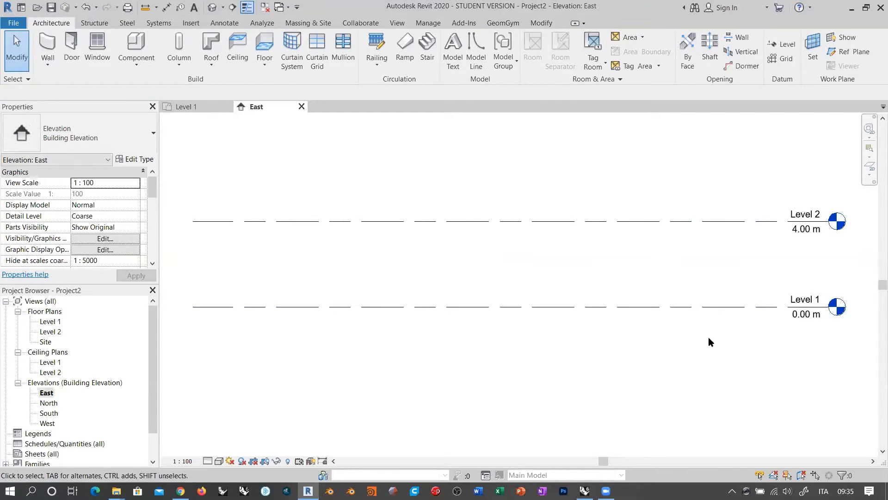
click(808, 319)
key(alt+Tab)
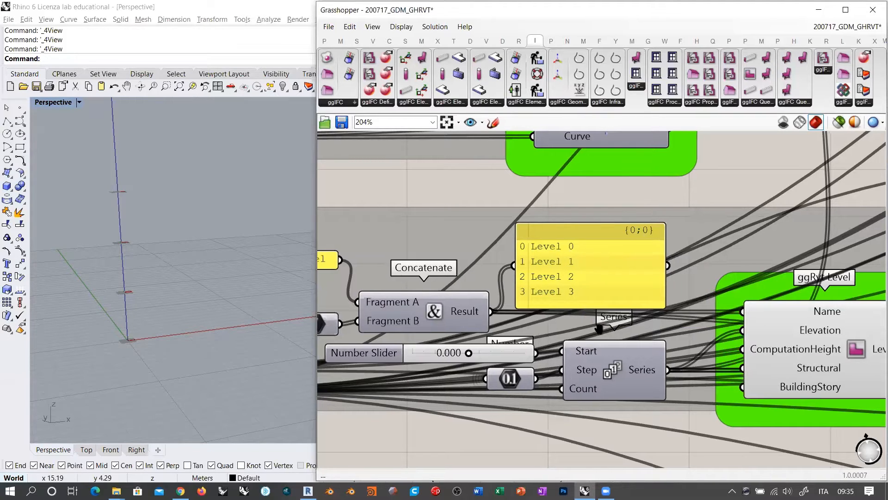
right_drag(473, 322, 632, 302)
scroll(632, 302, down, 2)
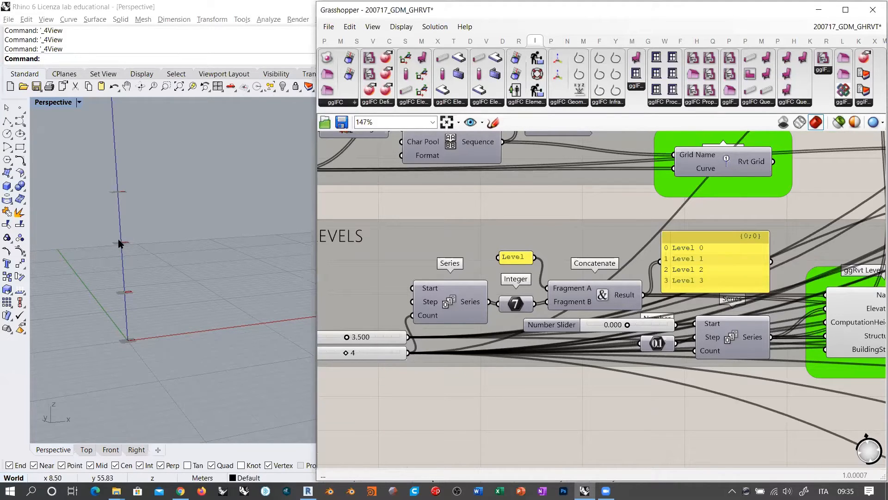
key(alt+Tab)
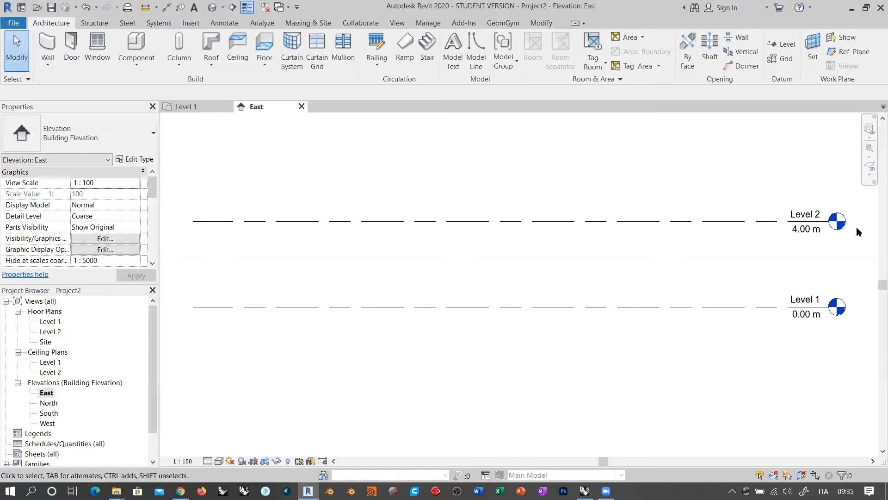
key(alt+Tab)
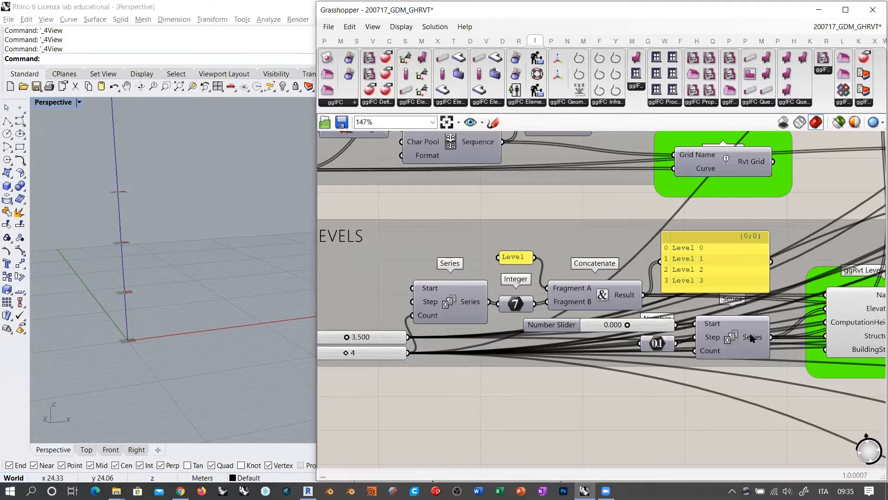
key(alt+Tab)
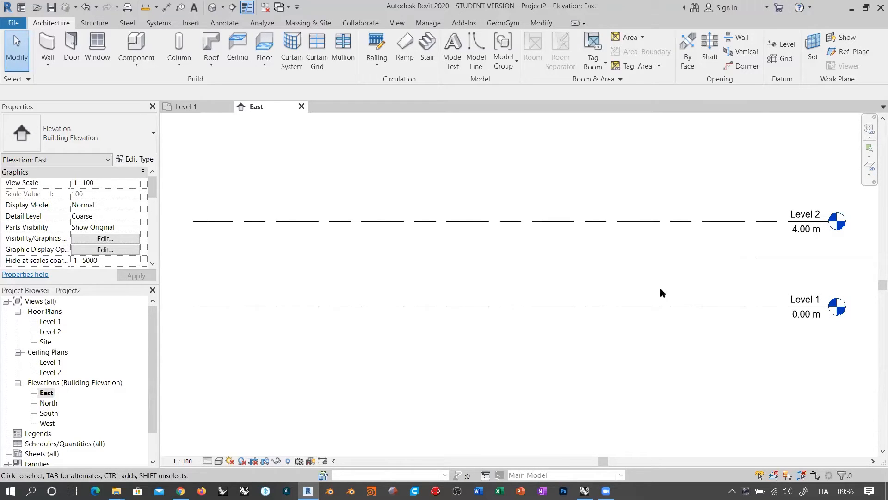
key(alt+Tab)
right_drag(765, 395, 583, 370)
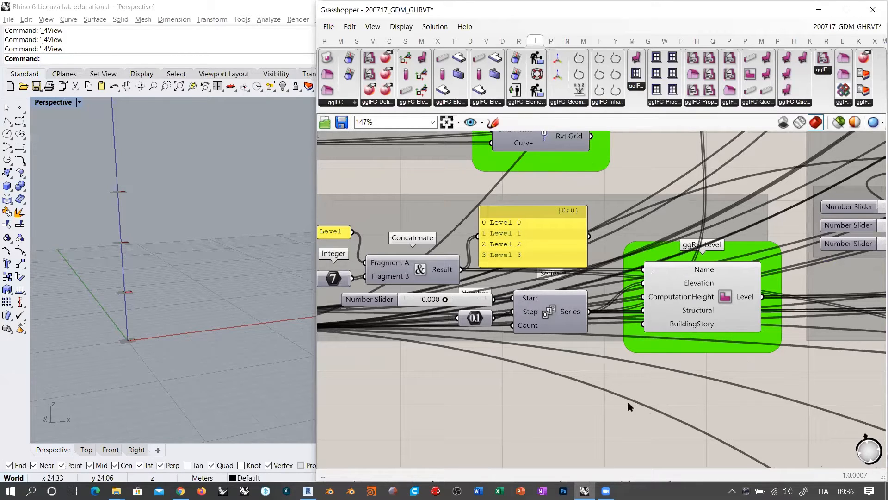
In Revit, open the Geometry Gym IFC import settings, examine the Update Existing Revit Level Elevation option and cancel the import.
click(308, 491)
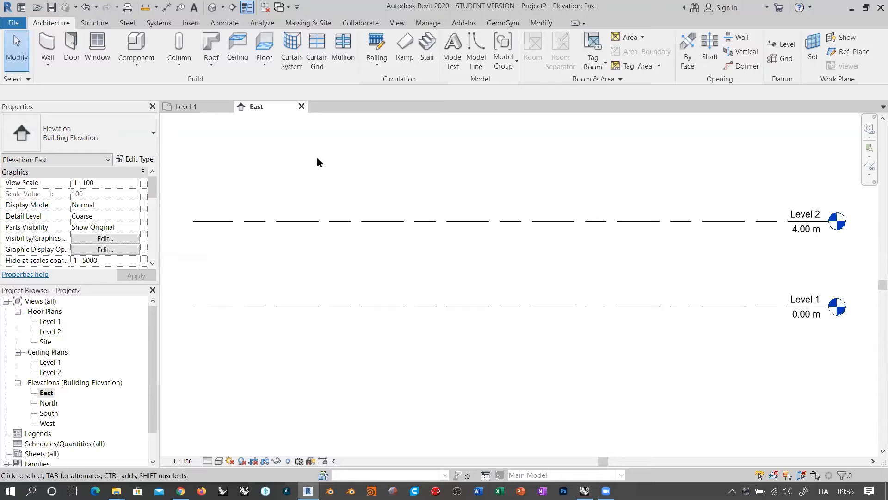
click(502, 23)
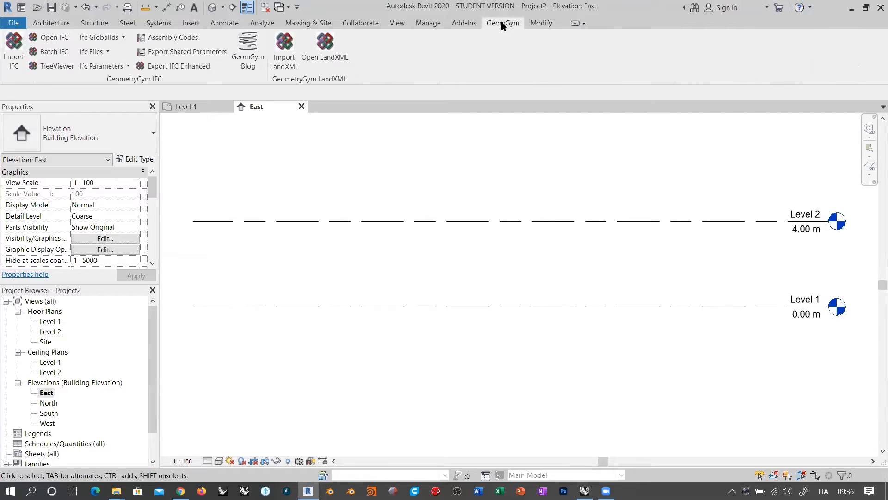
click(14, 50)
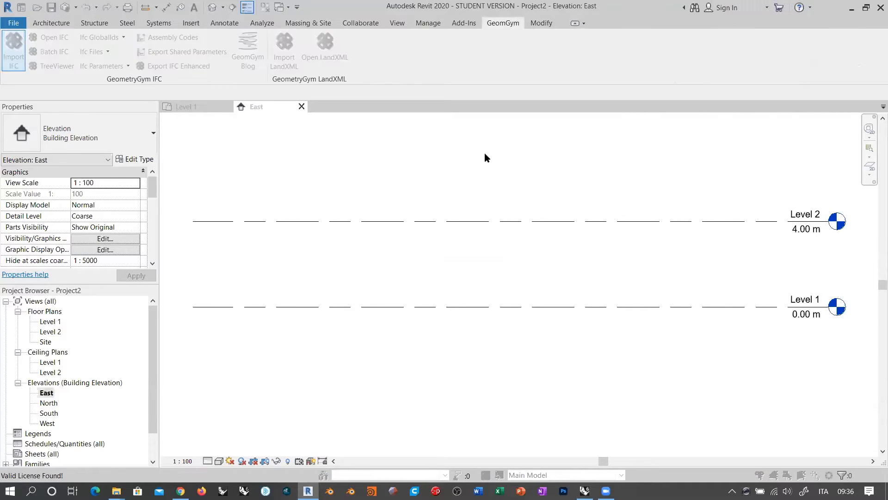
click(237, 94)
double_click(236, 96)
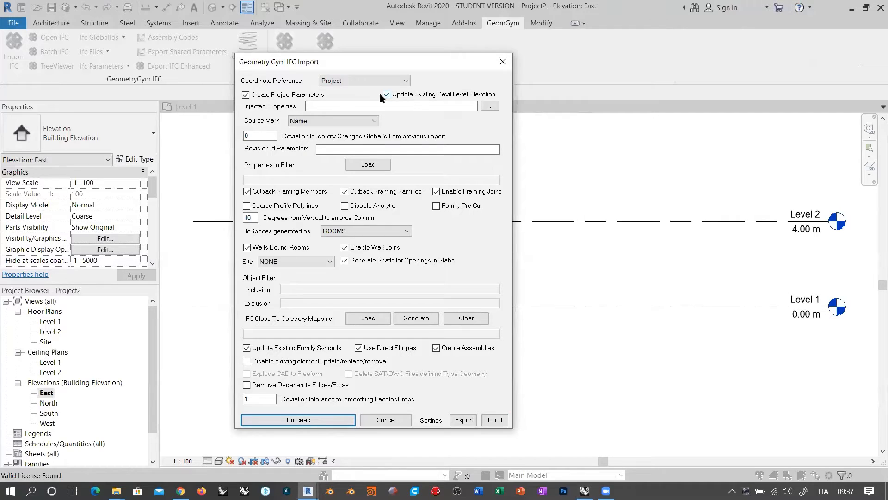
click(400, 419)
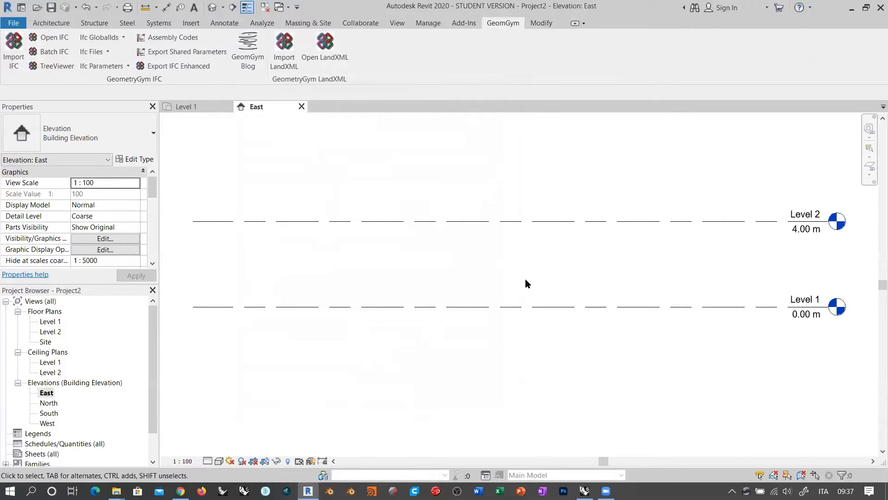
Switch to Grasshopper and examine the ggRvt Level component's inputs and output, followed by the Column Axes group.
key(alt+Tab)
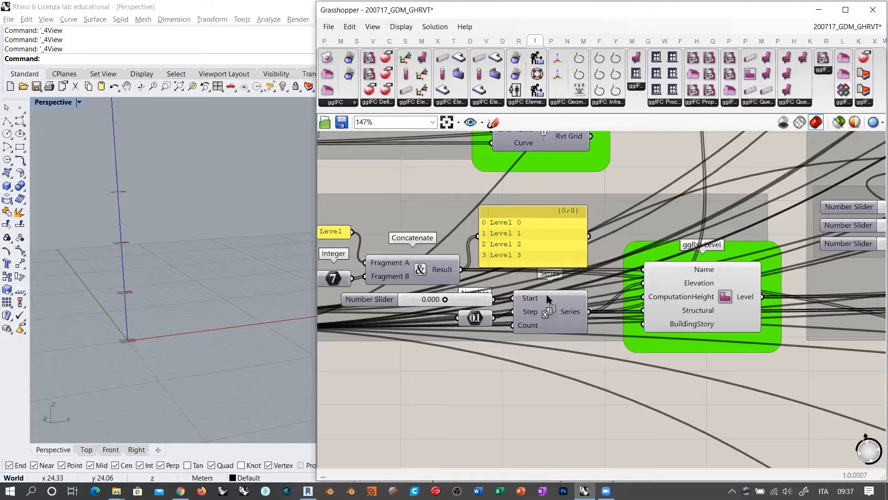
right_drag(768, 350, 584, 354)
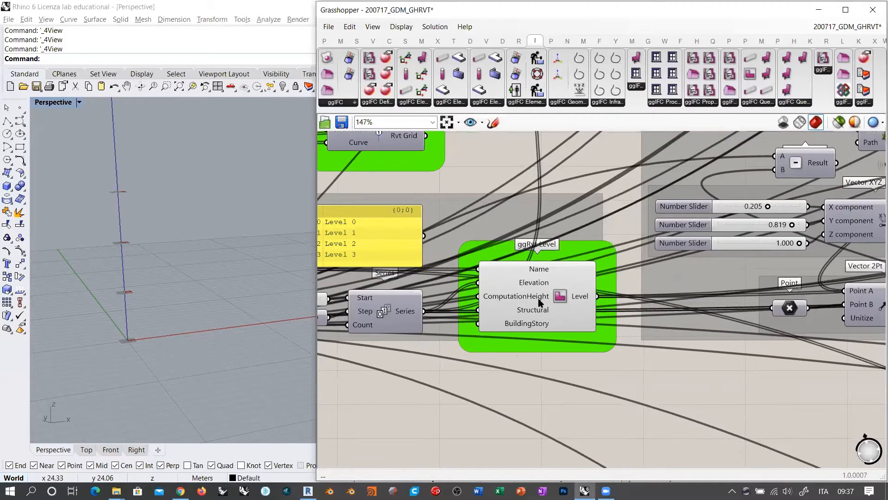
right_drag(538, 295, 559, 301)
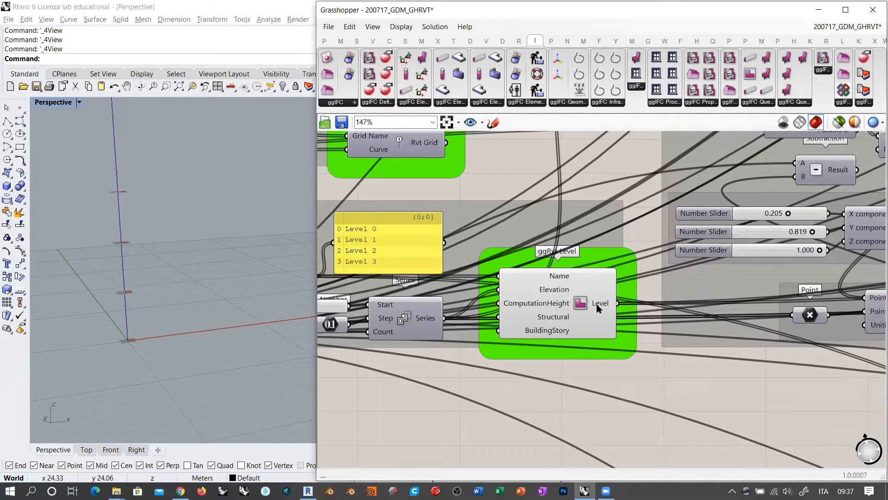
mouse_move(602, 307)
right_drag(599, 341, 559, 343)
scroll(558, 344, down, 3)
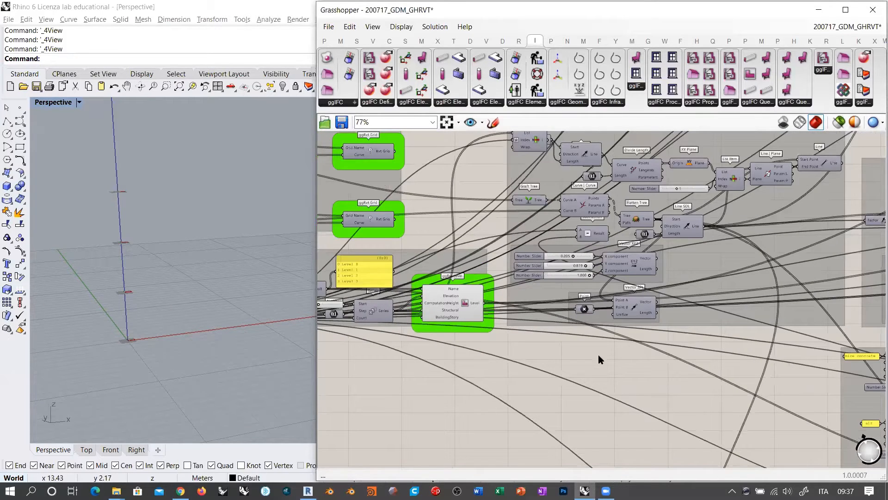
right_drag(588, 375, 513, 446)
right_drag(565, 264, 543, 256)
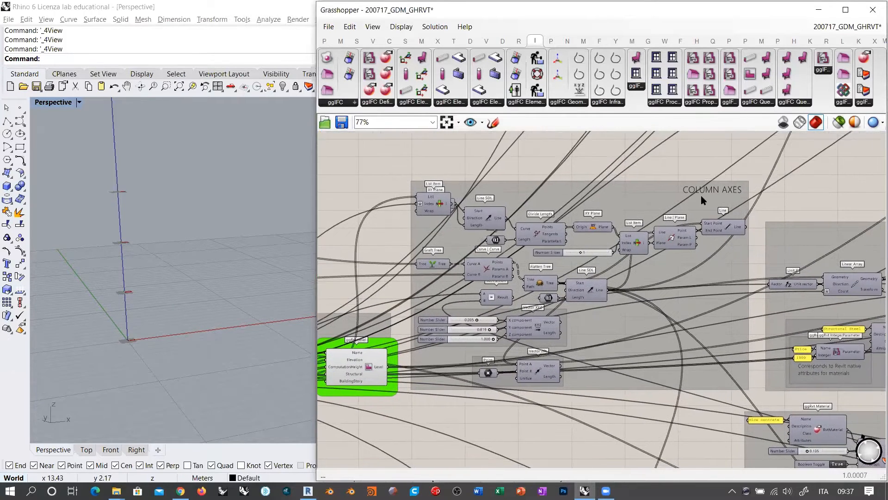
Turn on the preview of both ggRvt Grid components and frame the grid lines with the level markers in the perspective view.
right_drag(191, 281, 206, 319)
right_drag(463, 272, 495, 268)
click(492, 279)
shift+click(504, 214)
key(ctrl+q)
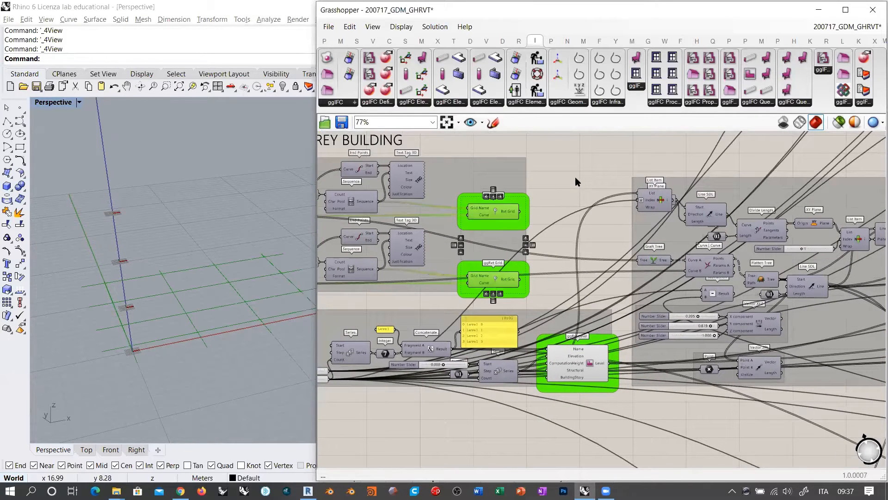
click(576, 178)
right_drag(217, 290, 157, 310)
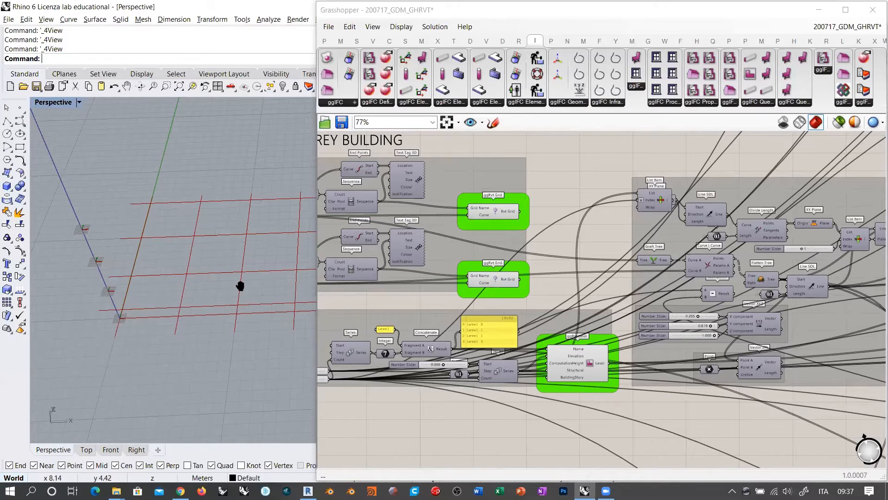
shift+right_drag(240, 285, 221, 308)
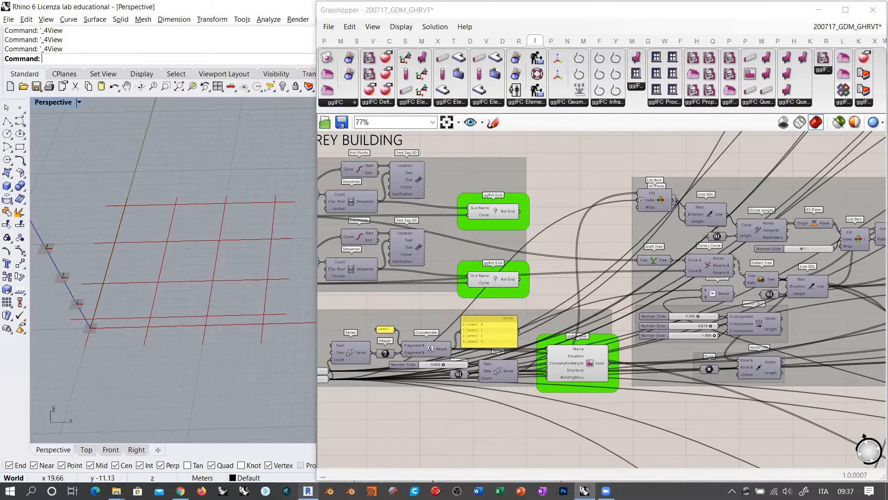
Switch to Revit, open the Level 1 floor plan and close the East elevation view.
click(308, 490)
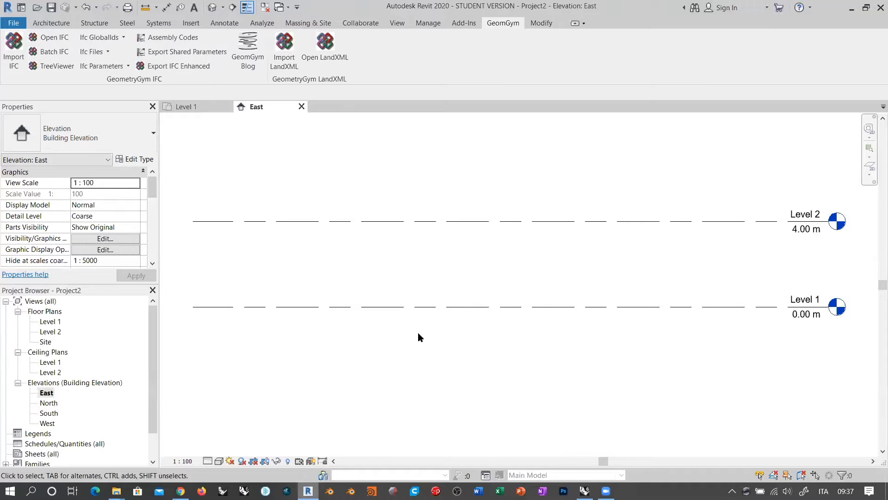
double_click(50, 321)
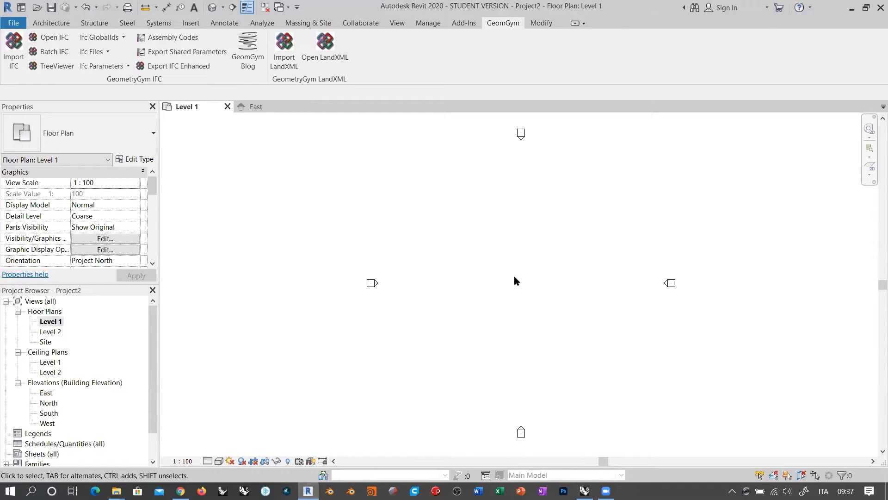
click(292, 106)
click(44, 23)
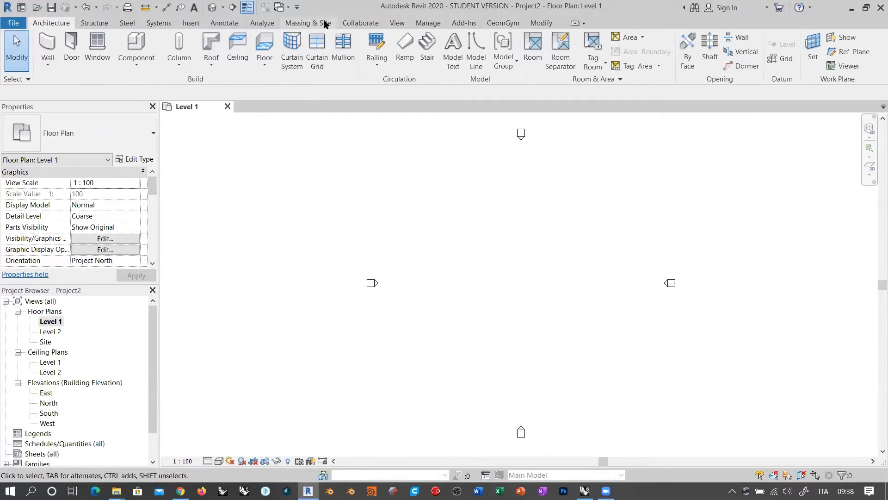
click(308, 23)
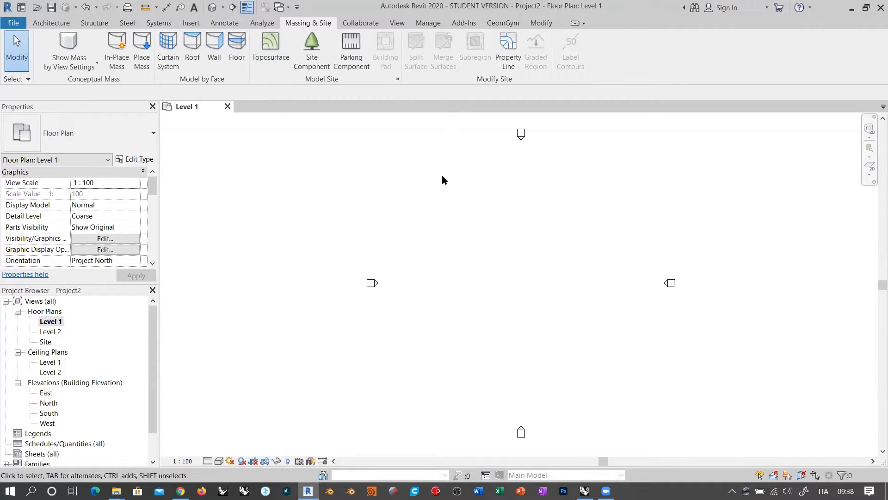
click(51, 22)
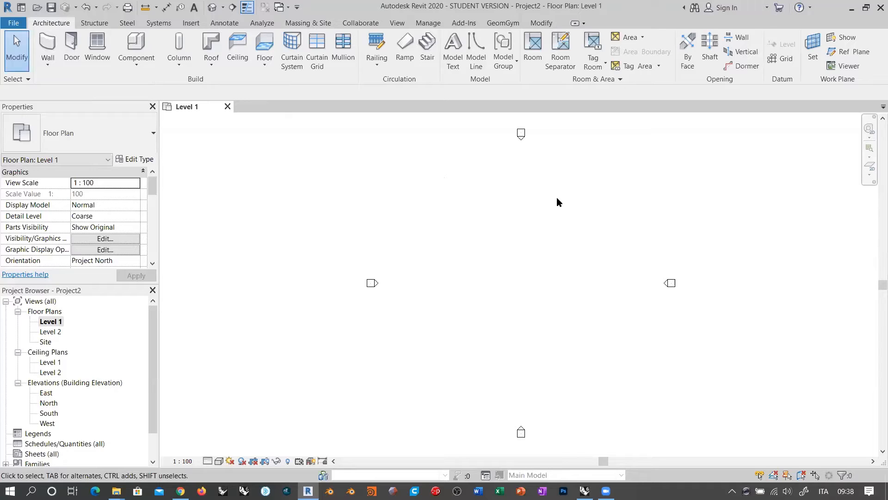
Draw three roughly upright grid lines side by side between the elevation markers on the Level 1 plan.
click(780, 59)
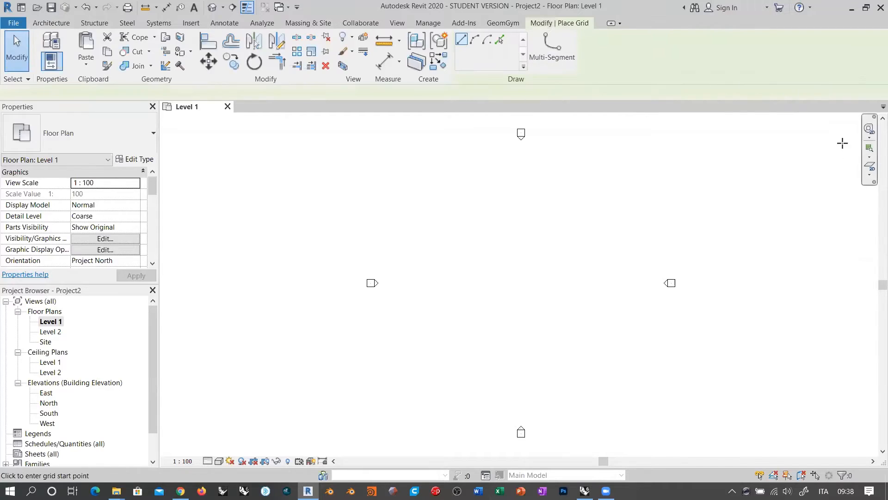
click(458, 203)
click(541, 361)
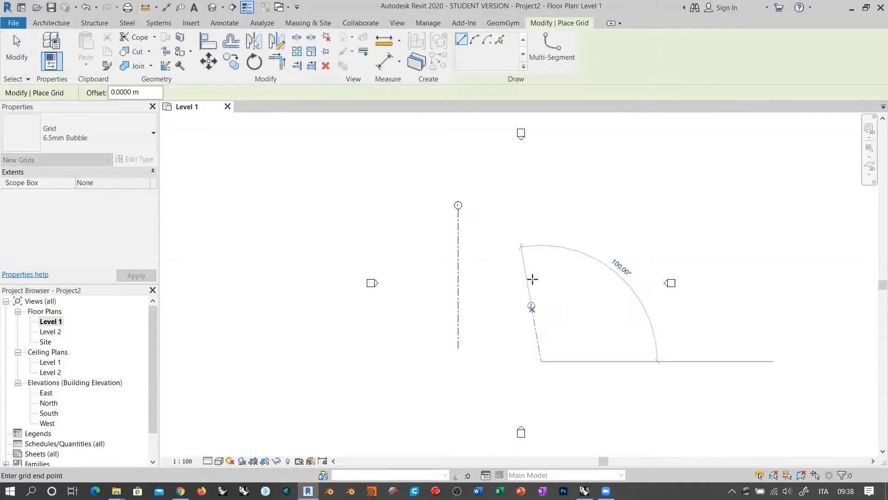
click(533, 206)
click(640, 325)
click(598, 190)
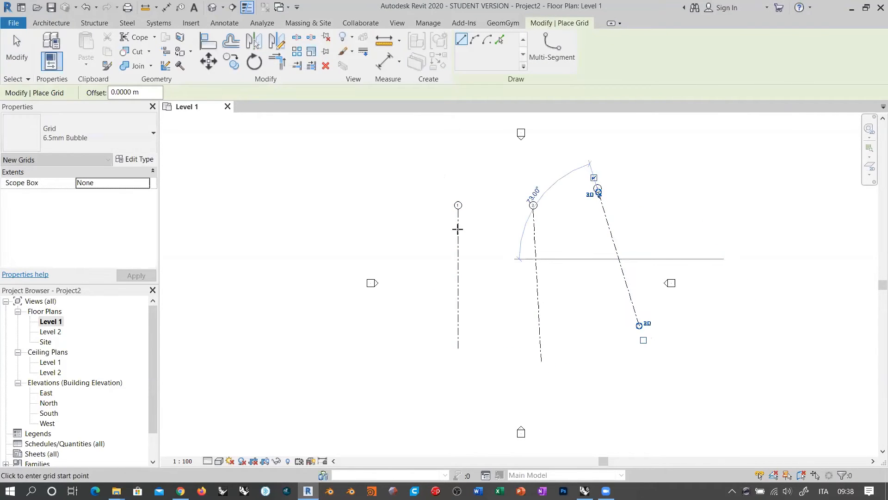
Draw two more grid lines across the three upright ones, an inclined upper one and a horizontal lower one.
click(413, 249)
click(643, 208)
click(423, 307)
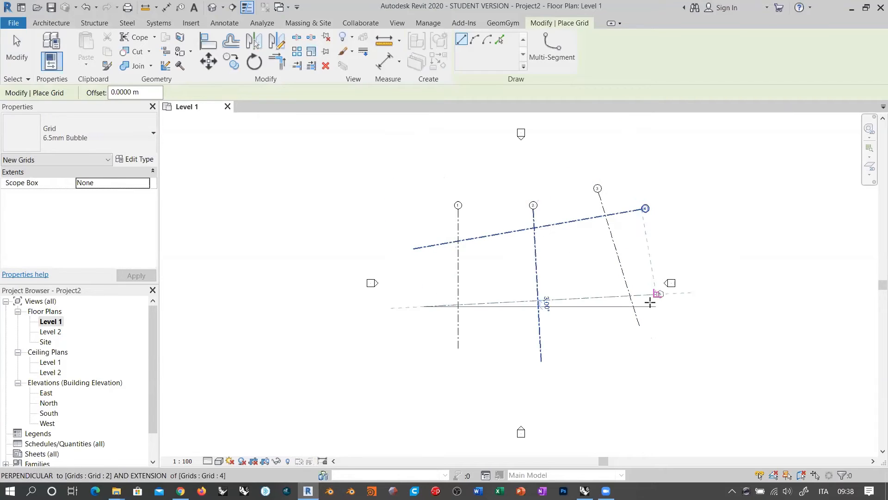
click(651, 306)
click(16, 67)
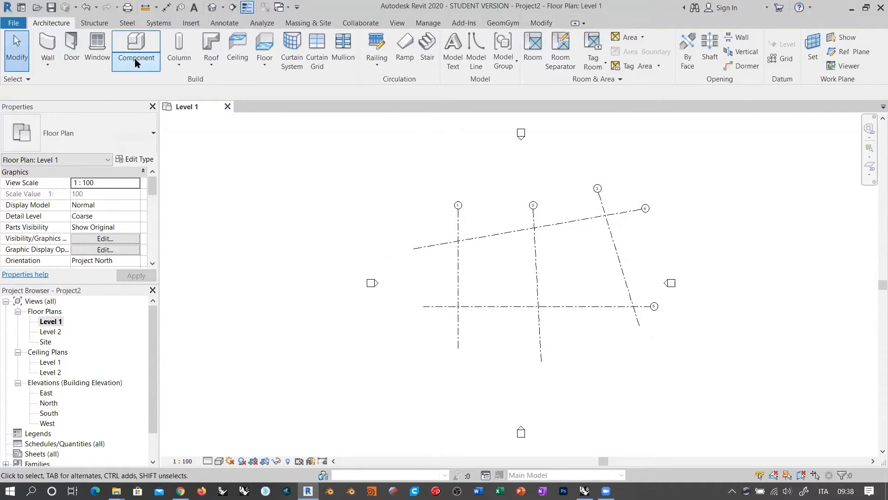
Place vertical W250X73 structural columns at the intersections of the grid lines drawn on the Level 1 plan.
click(177, 60)
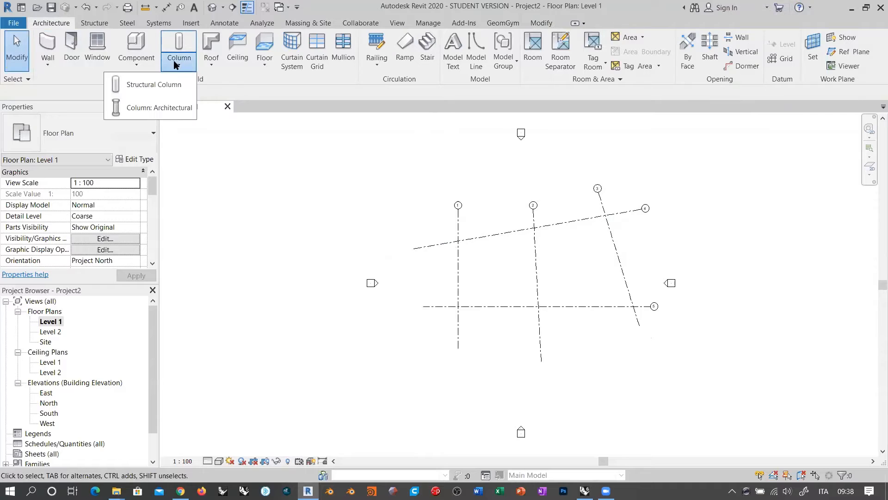
click(154, 85)
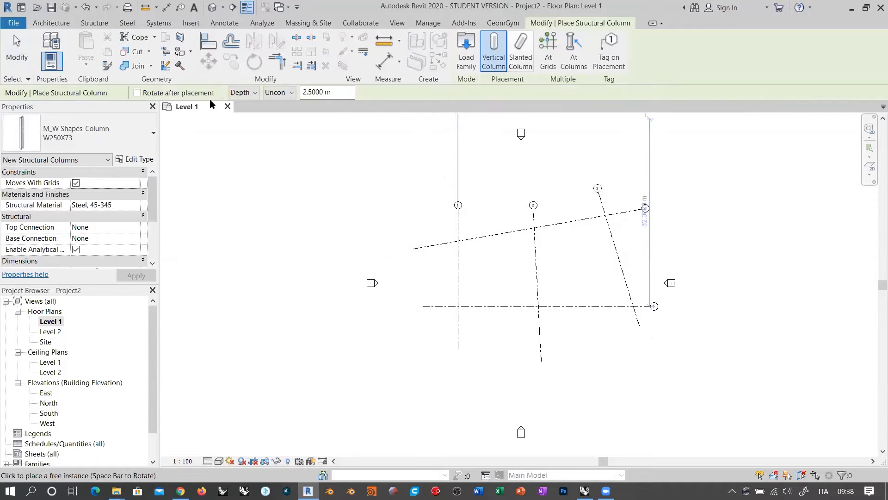
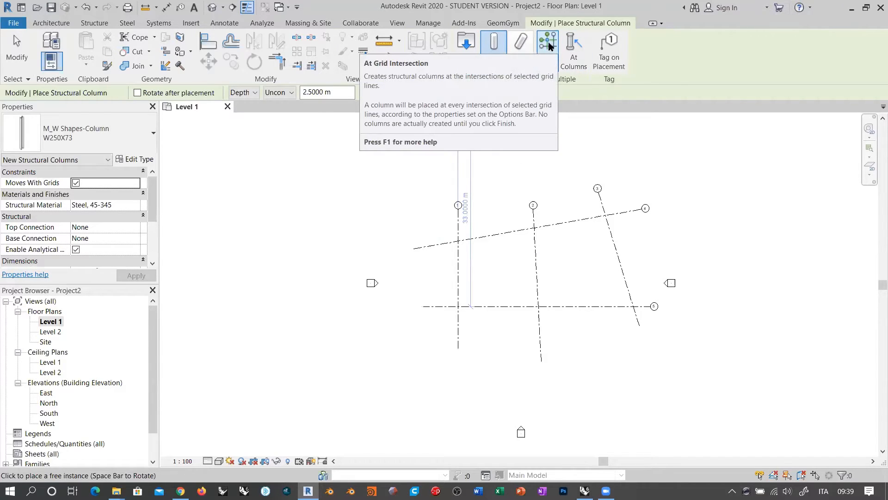
click(548, 42)
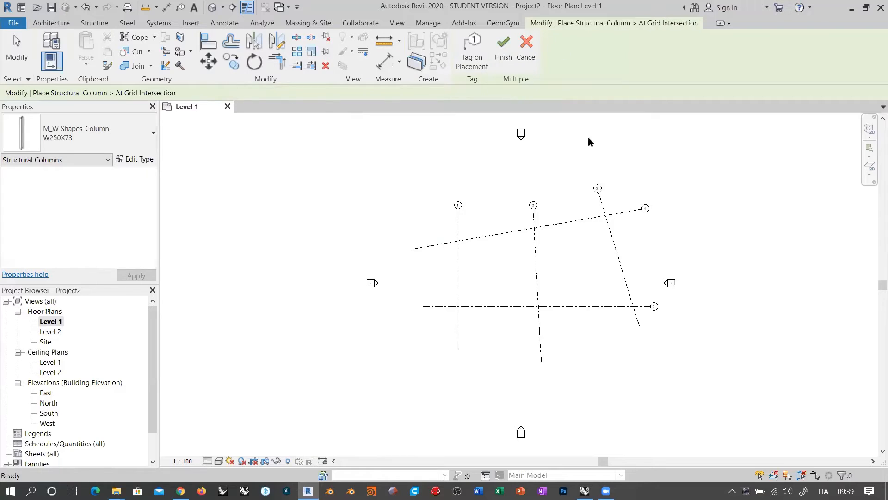
drag(620, 204, 447, 330)
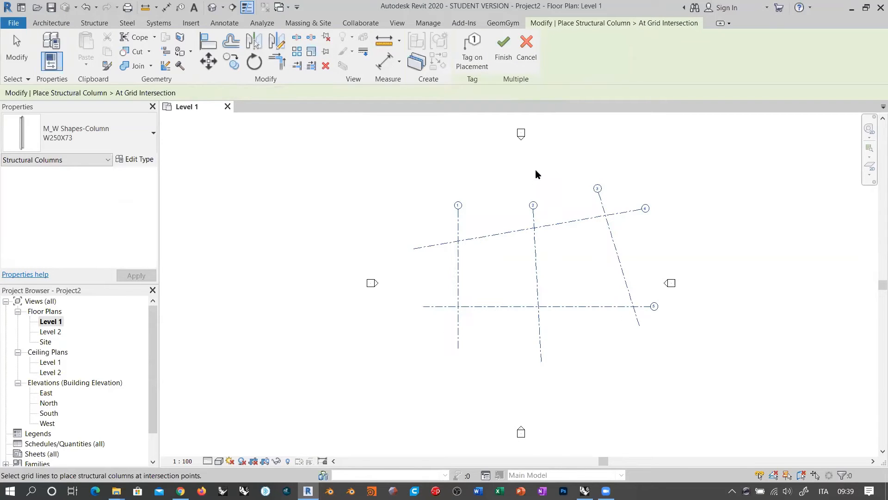
click(503, 46)
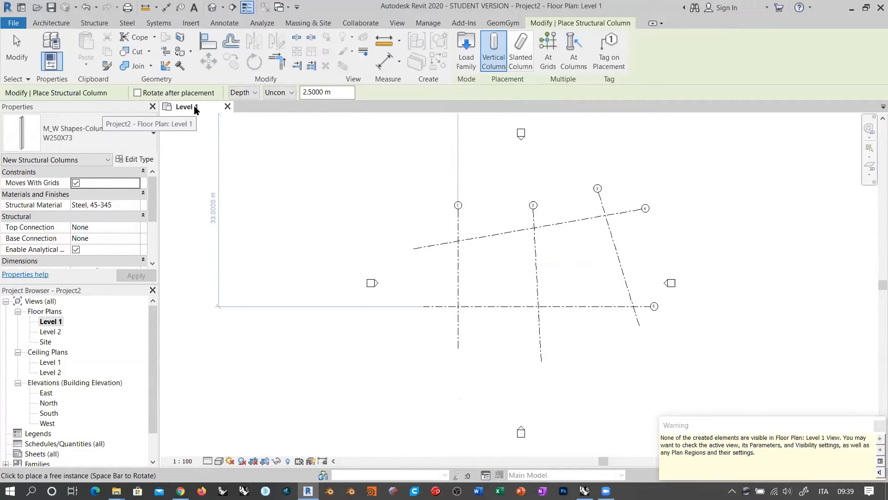
Open the East elevation, dismiss the warning and inspect the placed columns relative to Level 1 and Level 2.
double_click(46, 393)
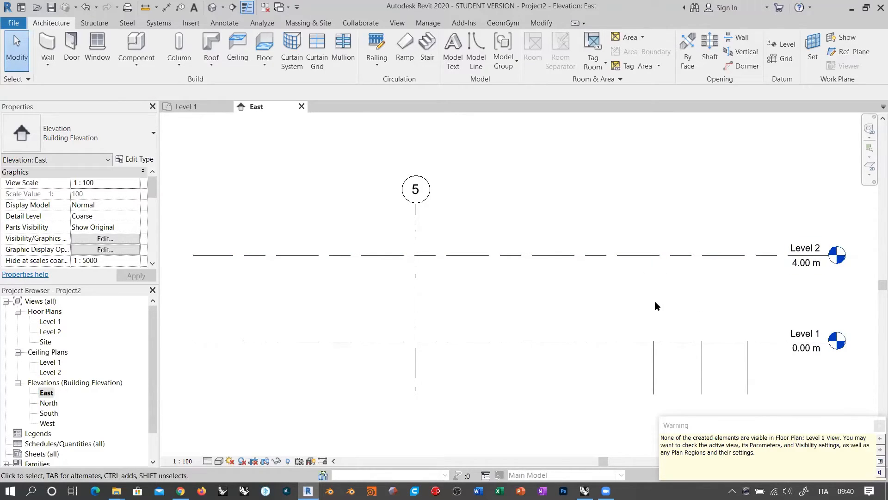
click(878, 425)
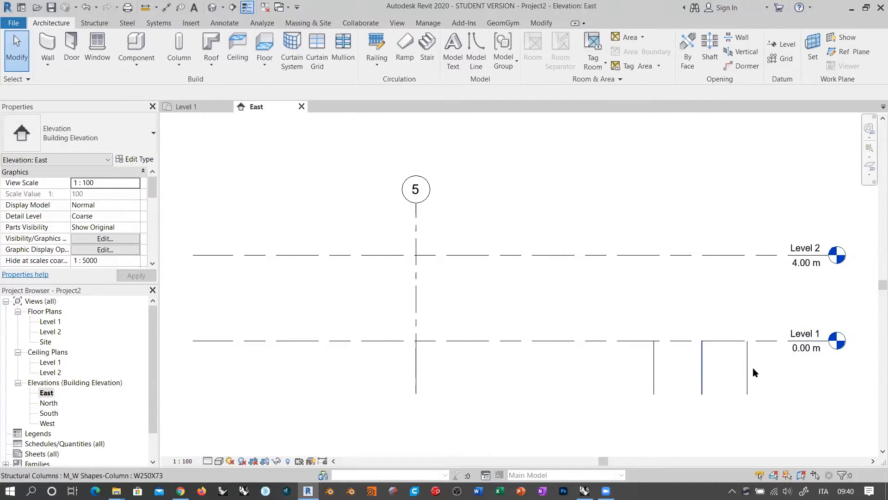
scroll(588, 296, down, 1)
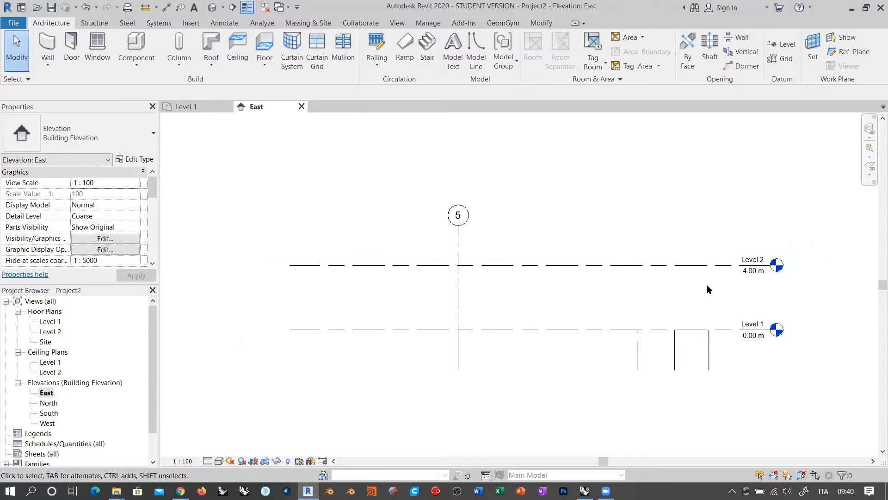
Switch to Grasshopper and turn on the preview of the Curve | Curve intersection component in the COLUMN AXES group.
key(alt+Tab)
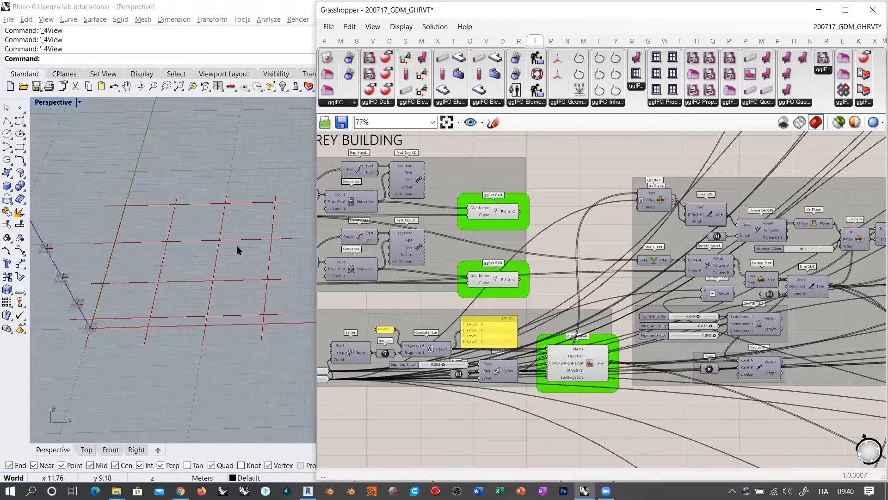
right_drag(653, 307, 426, 303)
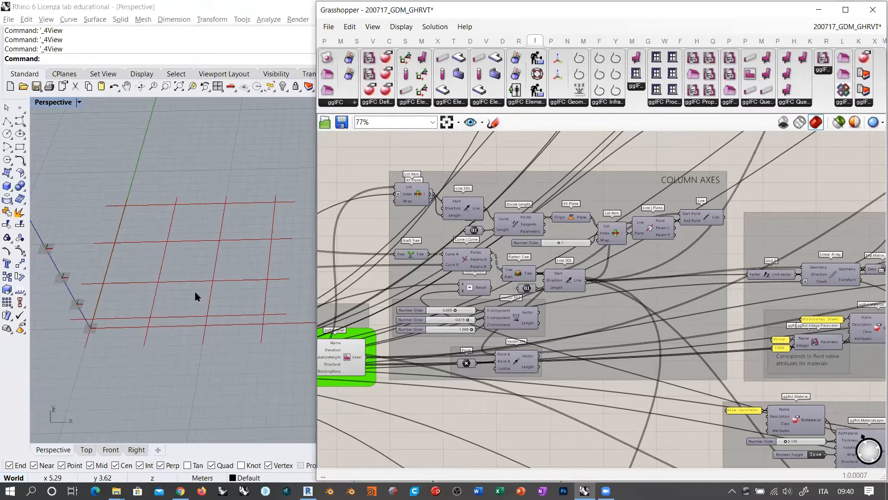
scroll(529, 229, up, 4)
right_drag(530, 230, 504, 211)
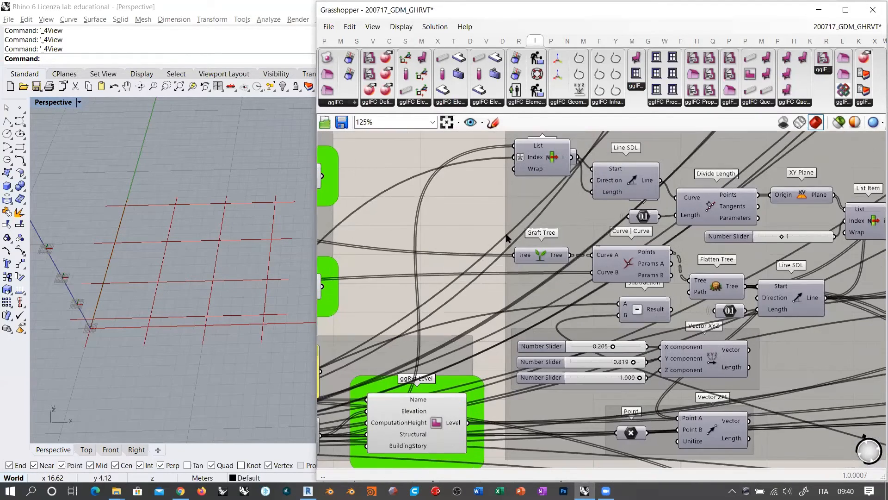
click(637, 263)
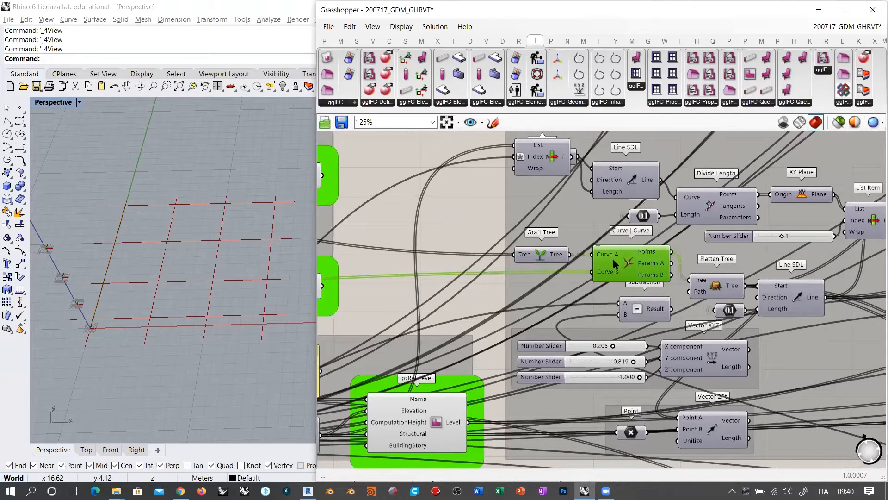
key(ctrl+q)
click(626, 295)
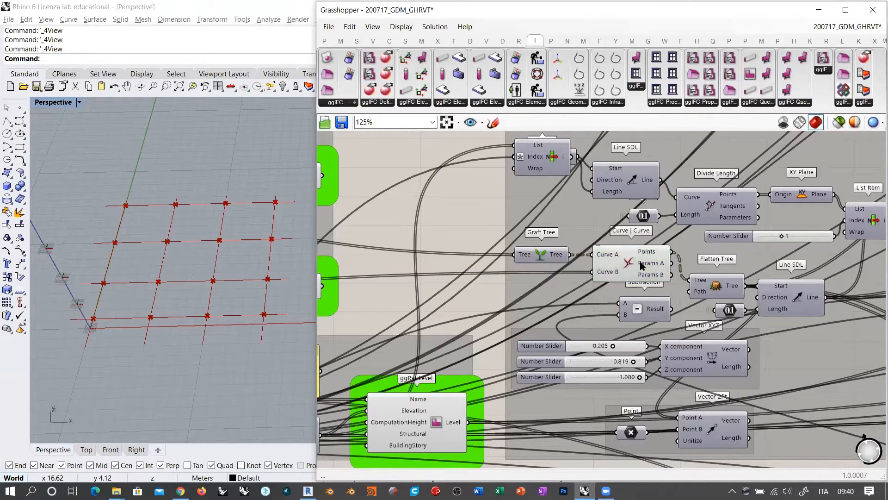
Select both Line parameters in the REVIT GRID group to highlight the two sets of grid lines.
right_drag(344, 275, 591, 263)
right_drag(394, 205, 557, 214)
right_drag(352, 199, 439, 194)
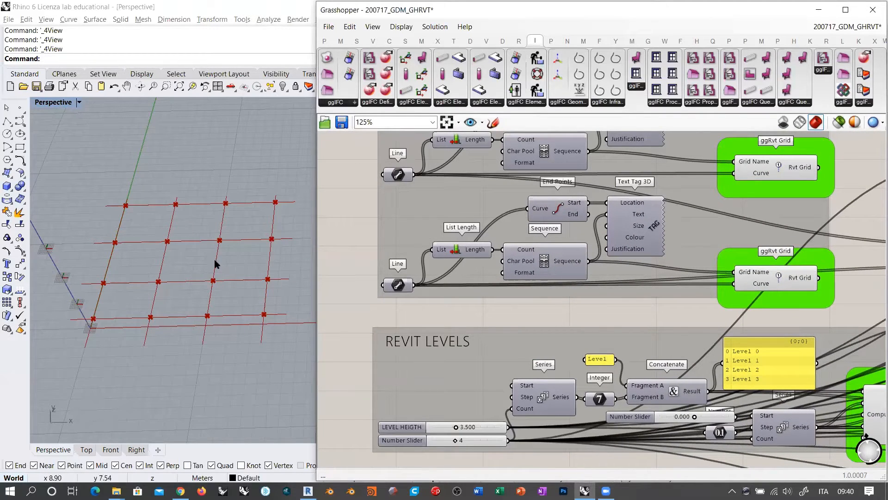
click(400, 174)
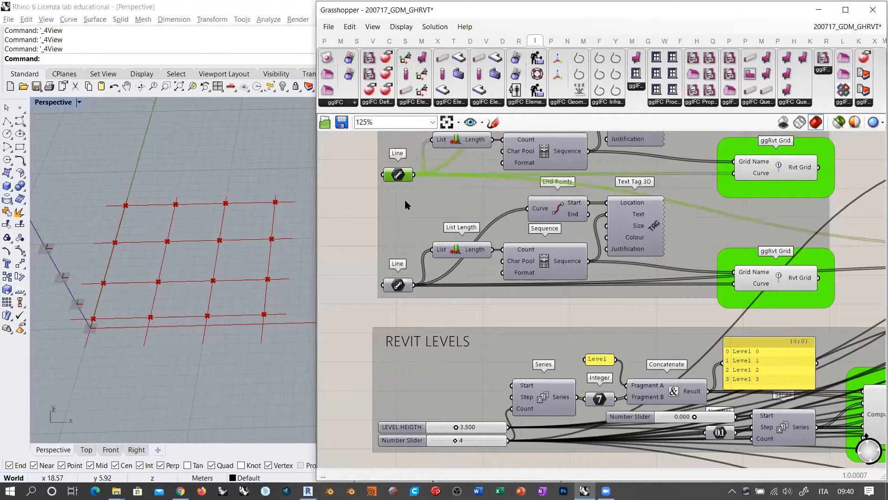
shift+click(399, 286)
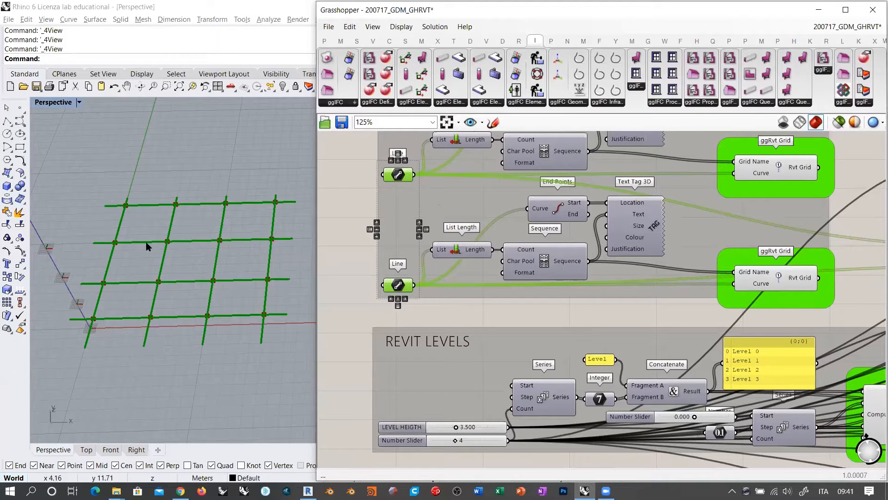
Show the highlighted grid lines and their intersection points in the Rhino Top view, framed closely.
click(86, 449)
right_drag(174, 336, 96, 355)
scroll(96, 354, down, 8)
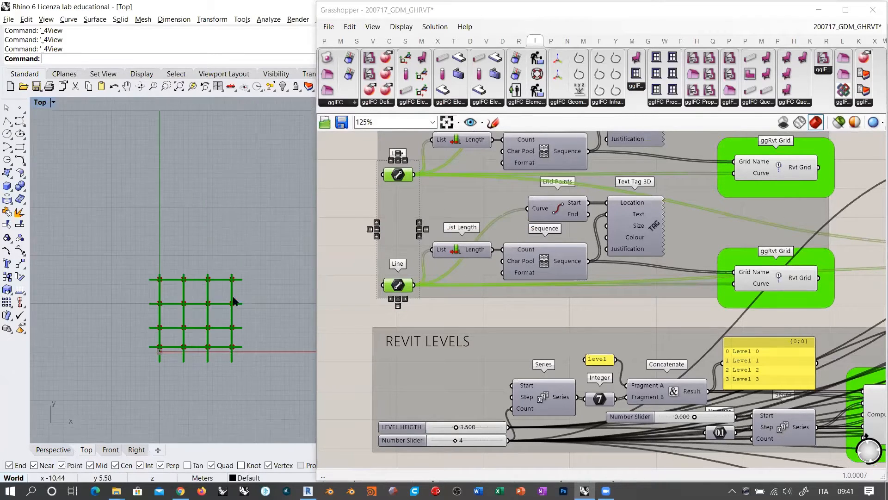
scroll(163, 284, up, 10)
right_drag(183, 316, 184, 261)
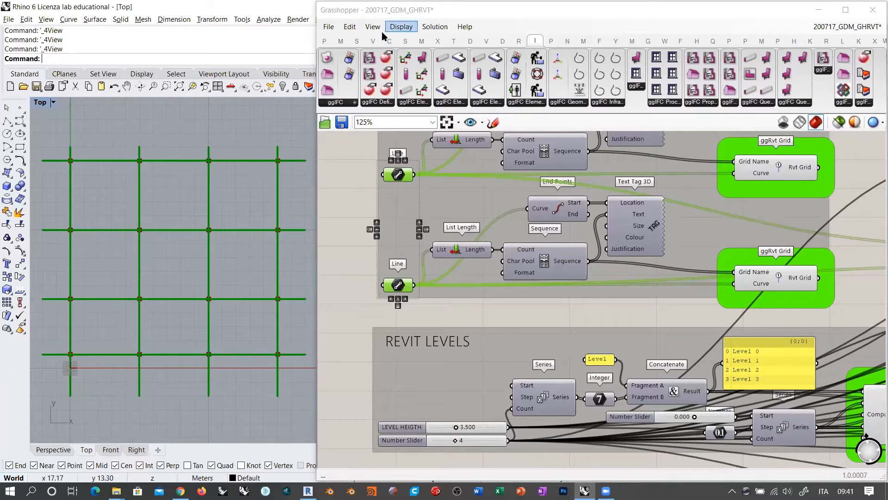
Browse the Grasshopper component sets for pattern and grid tools, ending on the set with Grid, Grid Attractors and Panel 2D components.
click(372, 41)
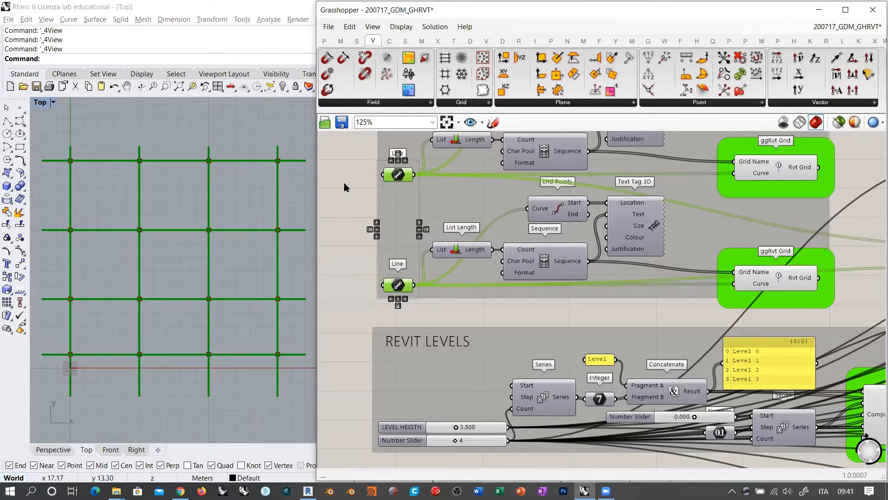
click(550, 40)
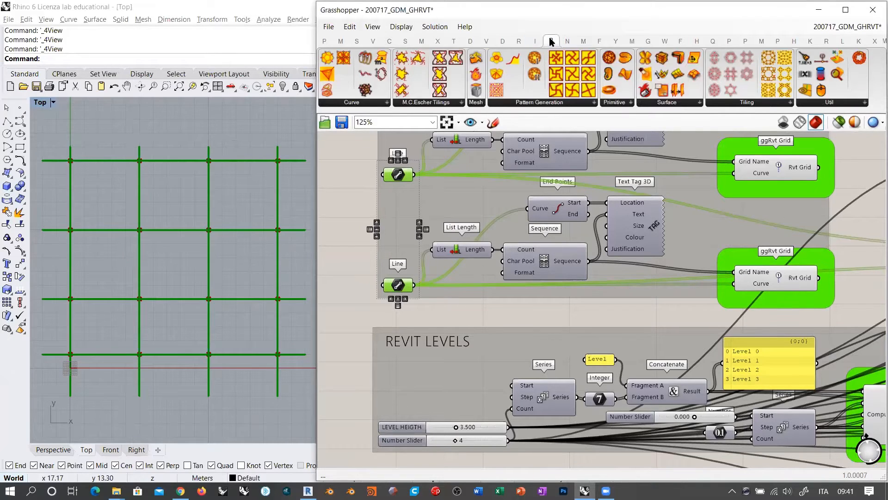
click(729, 41)
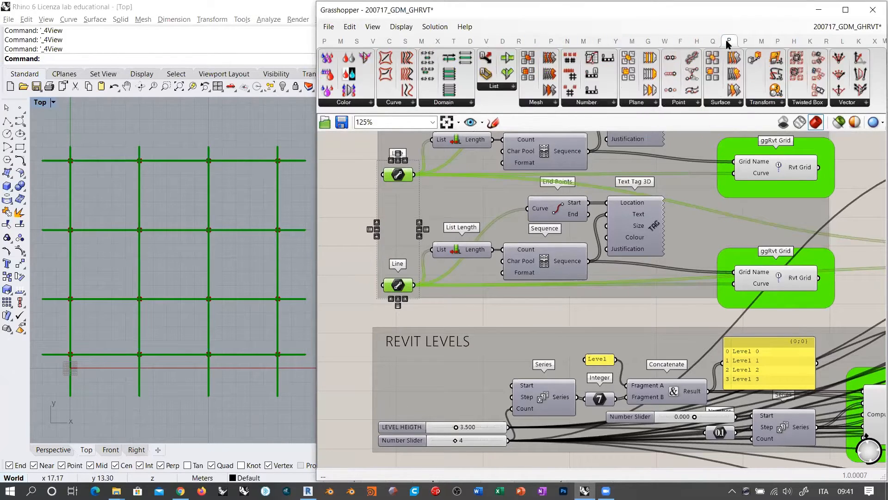
click(743, 40)
click(729, 41)
click(551, 41)
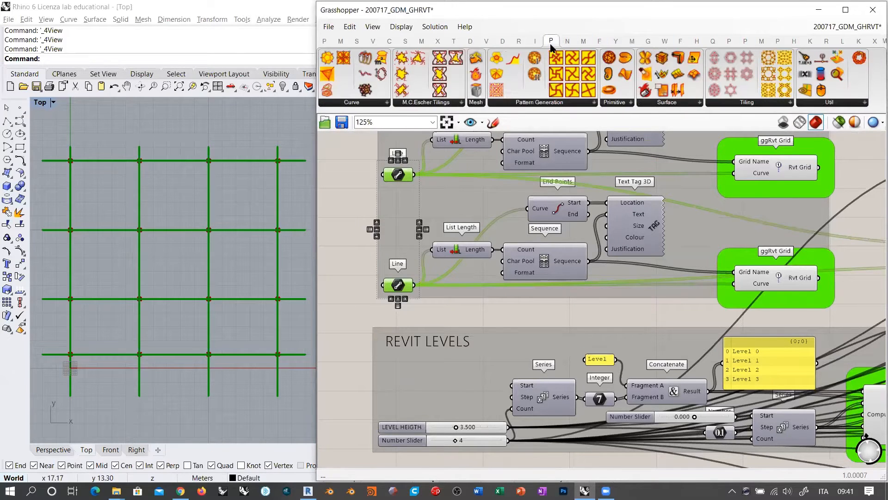
click(777, 41)
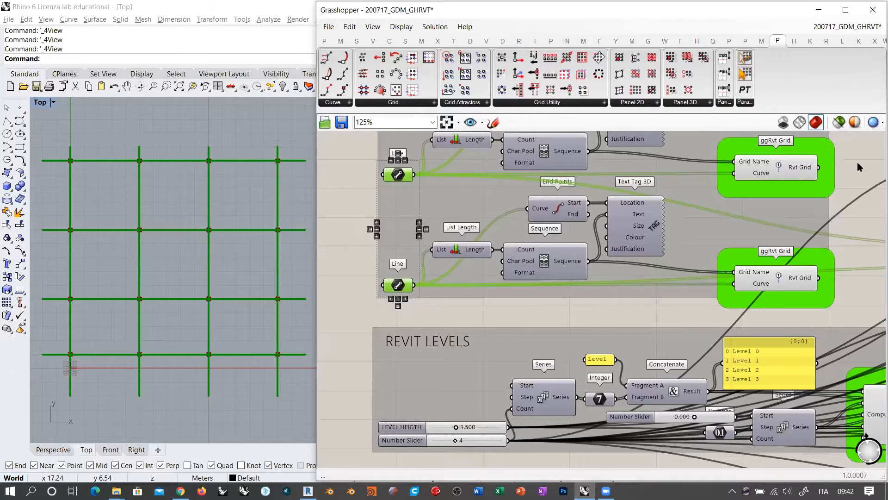
Bring the whole REVIT GRID group into view and reselect its two Line parameters to trace their outgoing wires.
right_drag(403, 211, 413, 236)
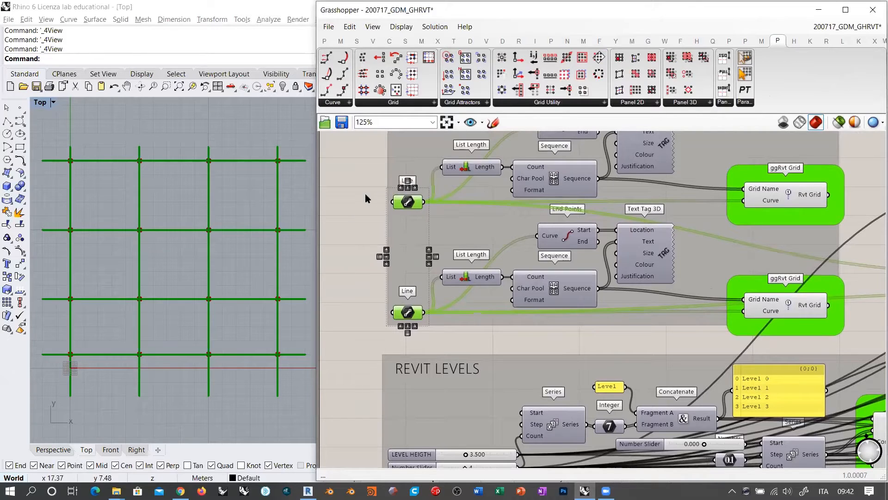
right_drag(360, 195, 351, 215)
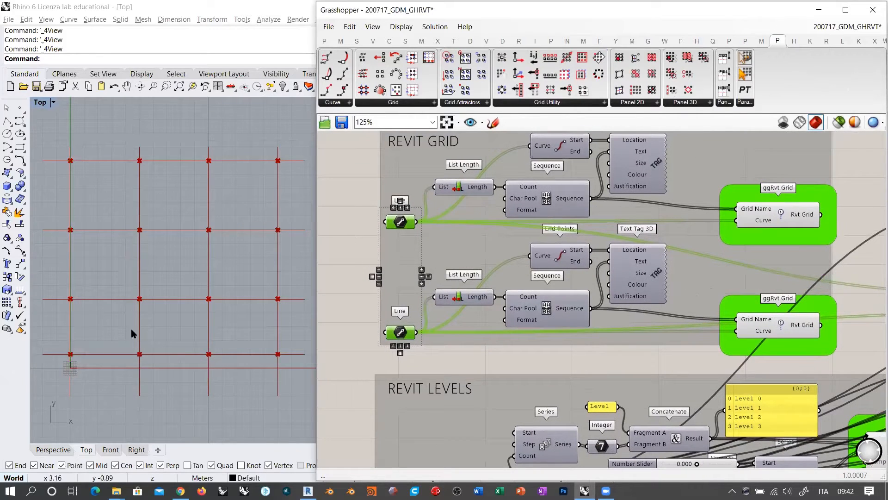
click(369, 212)
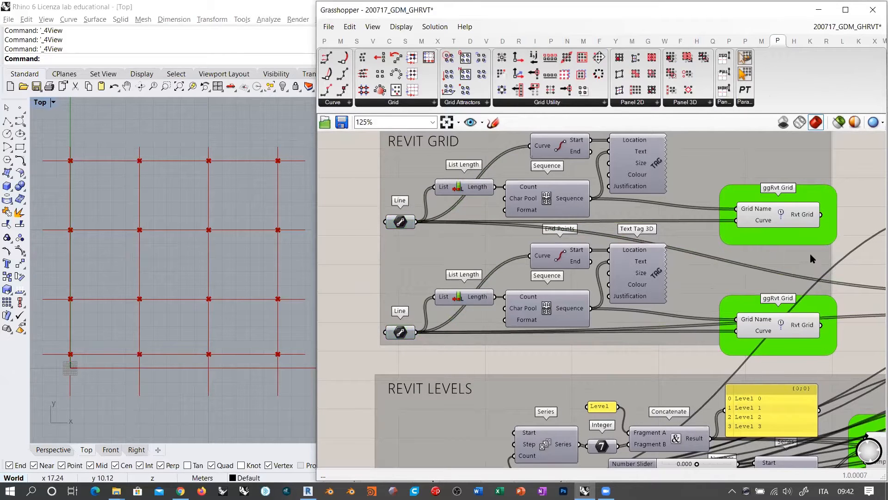
click(400, 221)
shift+click(400, 332)
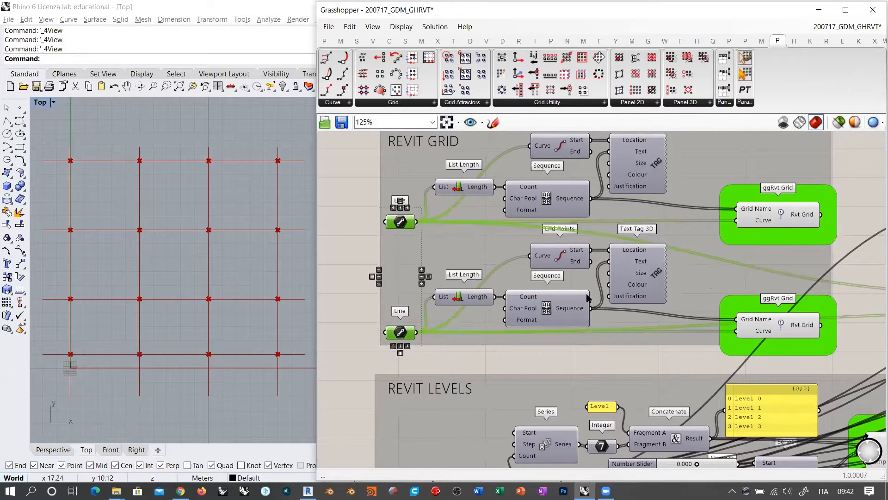
Follow the grid wires to the Curve | Curve component, select it and look up its place among the Physical intersection components.
right_drag(745, 276, 296, 278)
scroll(672, 309, up, 3)
click(683, 309)
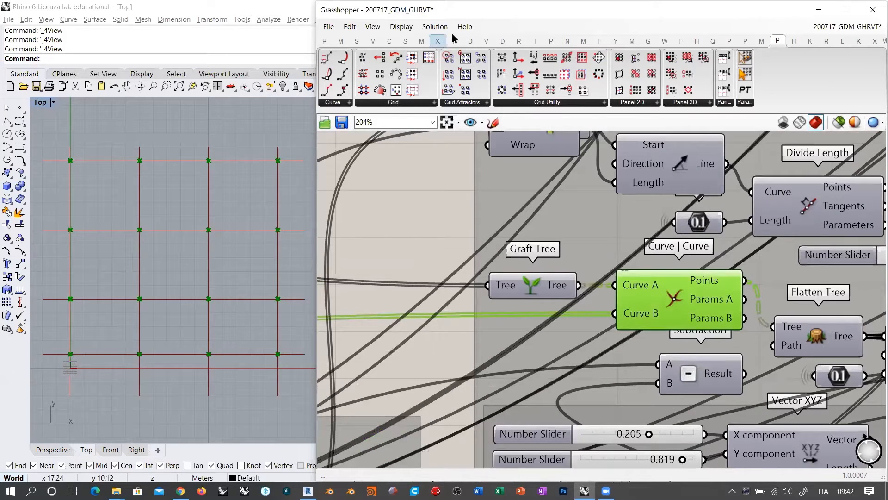
click(439, 41)
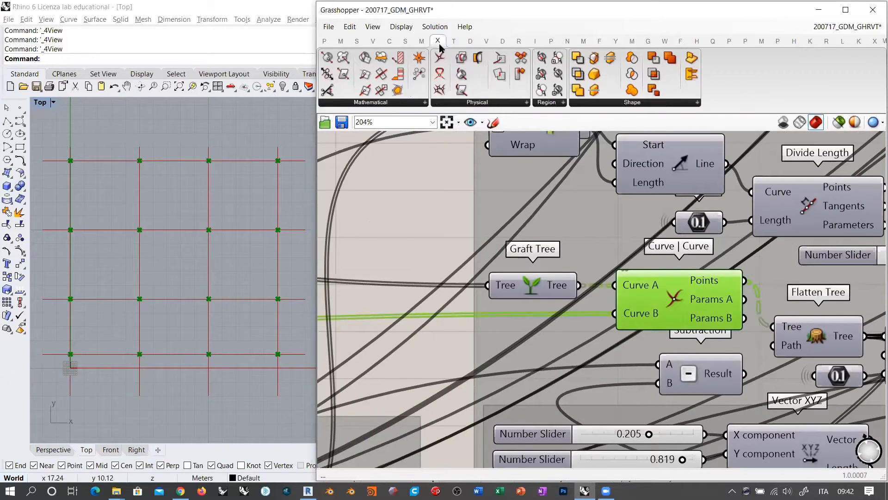
click(474, 102)
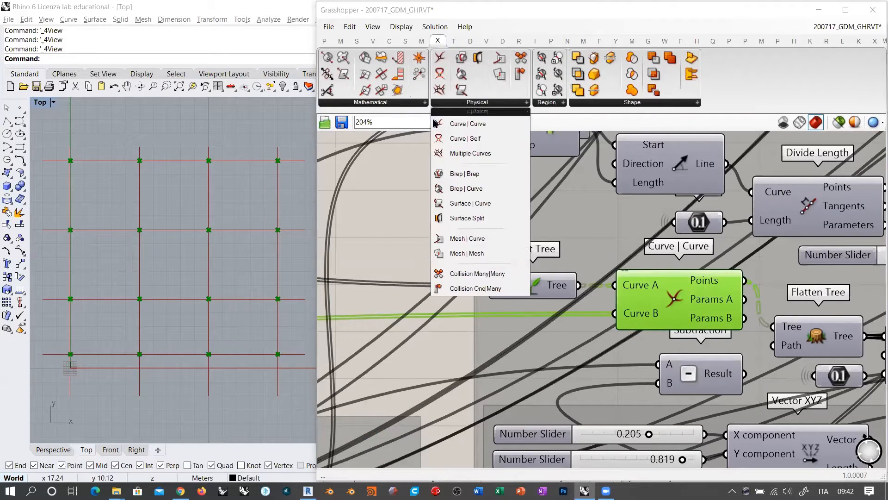
click(375, 240)
Inspect the Graft Tree input and the points of the Curve | Curve component, following its output towards Flatten Tree and Line SDL.
click(532, 289)
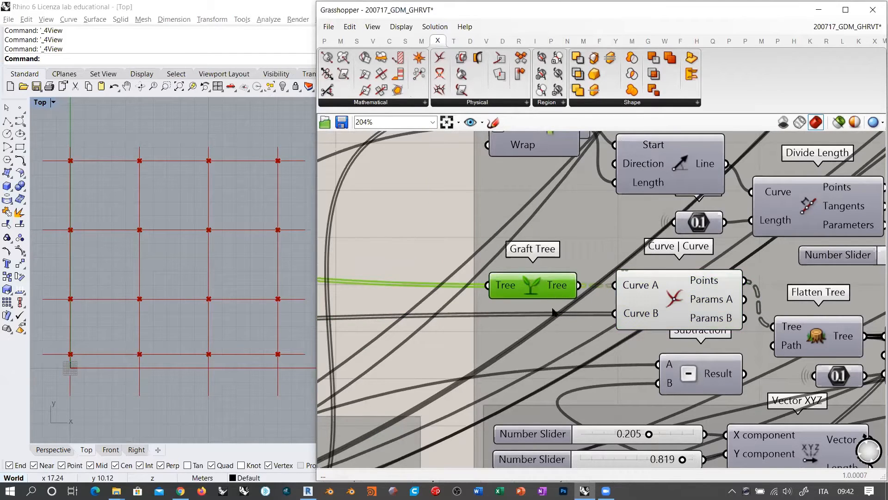
click(674, 298)
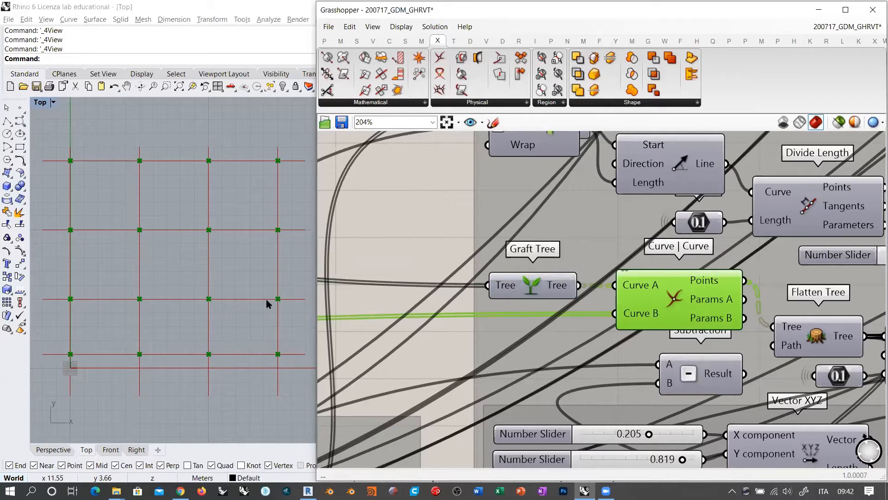
click(442, 253)
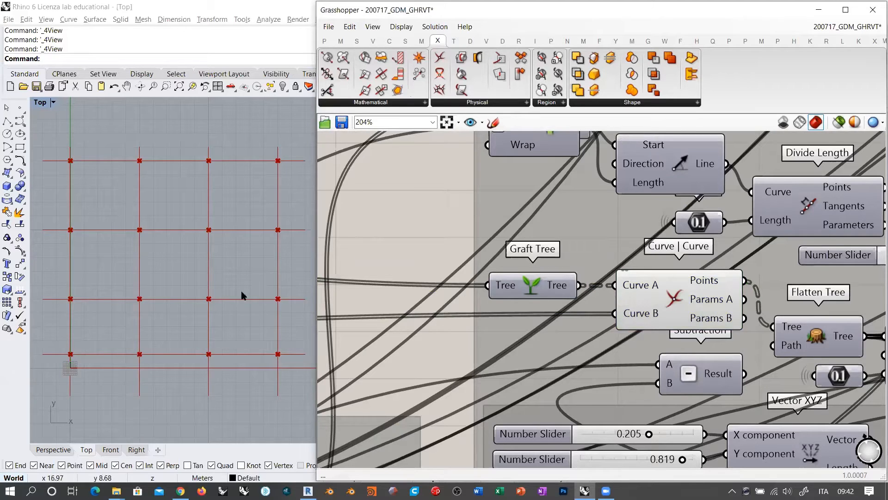
click(673, 305)
right_drag(672, 305, 532, 286)
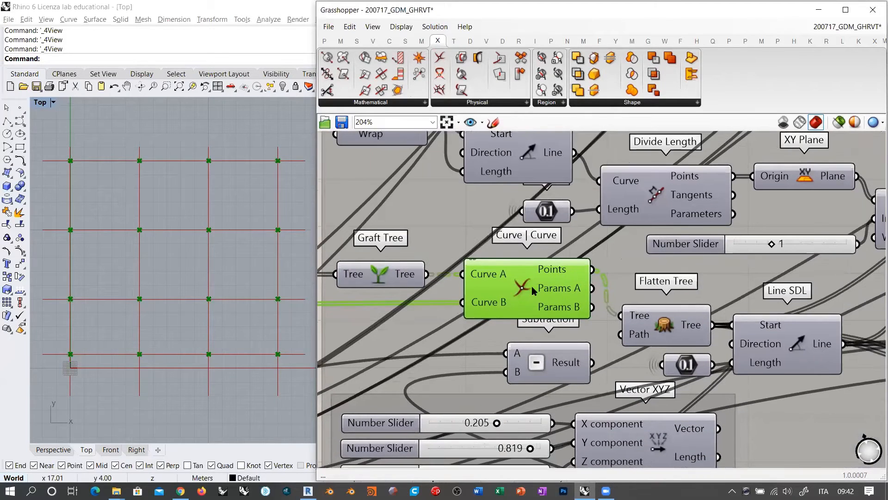
Switch the preview from the Curve | Curve component to Line SDL and view its vertical column lines in the Perspective viewport.
right_drag(640, 292, 520, 273)
scroll(521, 272, down, 2)
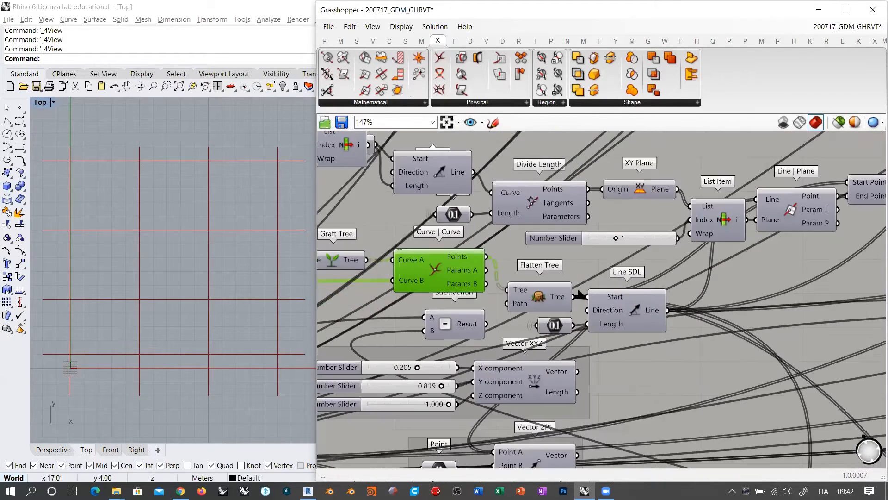
click(639, 311)
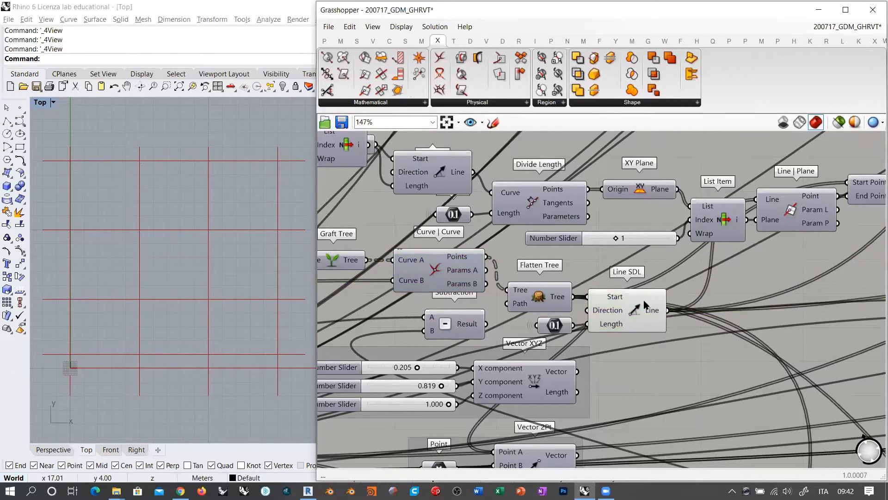
click(66, 449)
right_drag(200, 350, 208, 280)
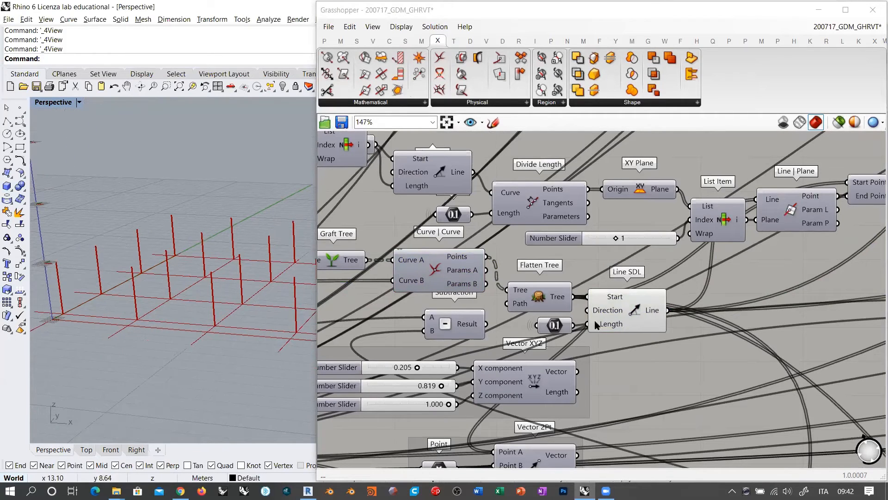
Trace the Line SDL Length input back to the LEVEL HEIGTH slider in the REVIT LEVELS group.
click(557, 329)
click(440, 345)
right_drag(440, 345, 680, 323)
right_drag(334, 370, 683, 259)
scroll(521, 314, down, 1)
scroll(565, 266, down, 1)
scroll(424, 319, up, 3)
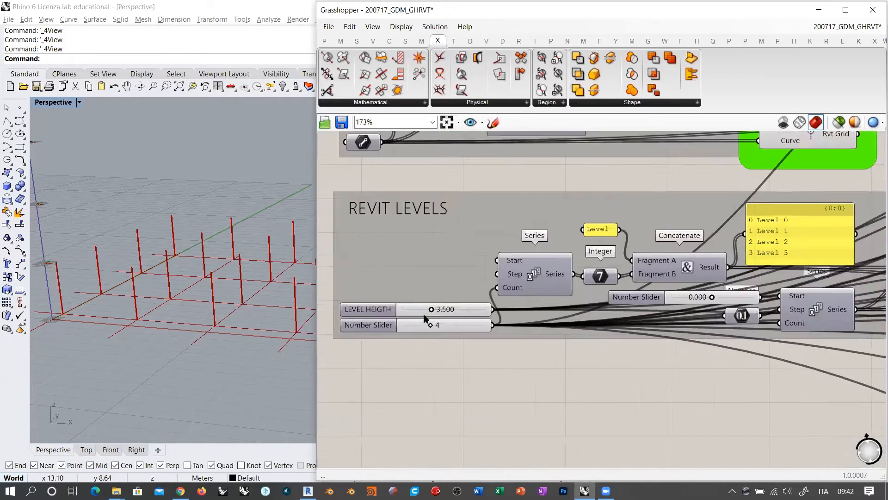
scroll(424, 315, up, 2)
Follow the level height wire to the Subtraction component, select it and inspect its second operand B.
right_drag(467, 309, 380, 317)
scroll(576, 317, down, 4)
scroll(592, 317, down, 1)
right_drag(592, 316, 501, 312)
right_drag(809, 292, 492, 305)
scroll(615, 243, up, 3)
scroll(497, 181, up, 3)
click(528, 242)
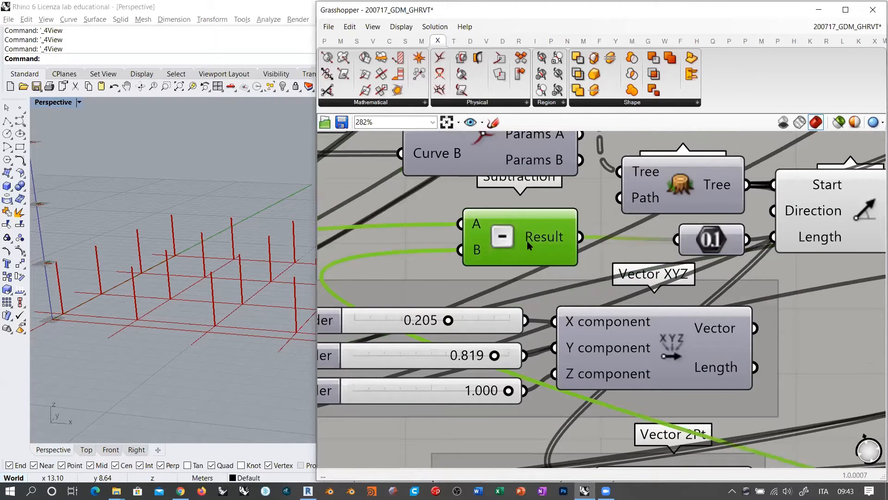
mouse_move(478, 251)
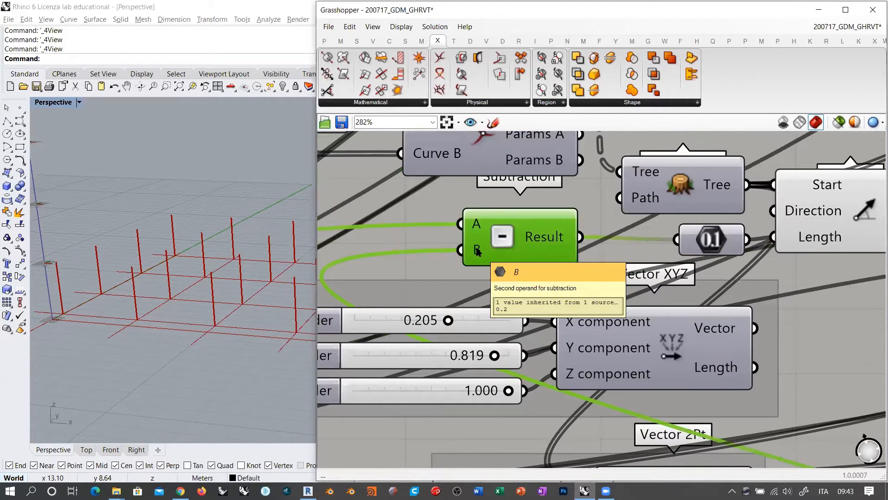
Turn on the preview of the ggRvt Floor component in the Revit Floors group and clear the selection.
scroll(478, 252, down, 3)
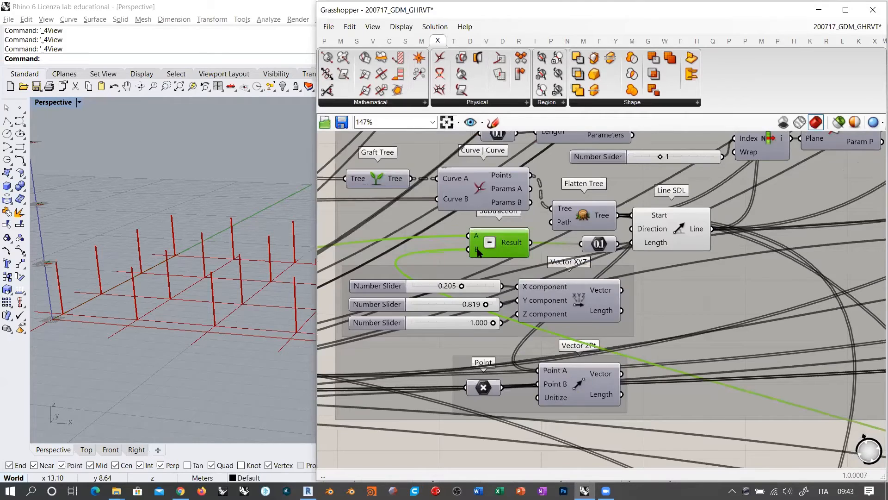
scroll(478, 251, down, 4)
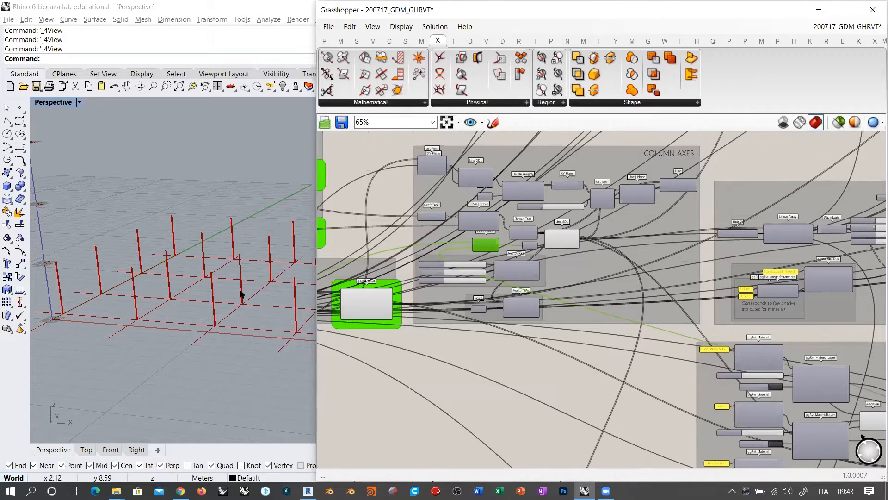
right_drag(621, 352, 416, 258)
right_drag(605, 332, 389, 284)
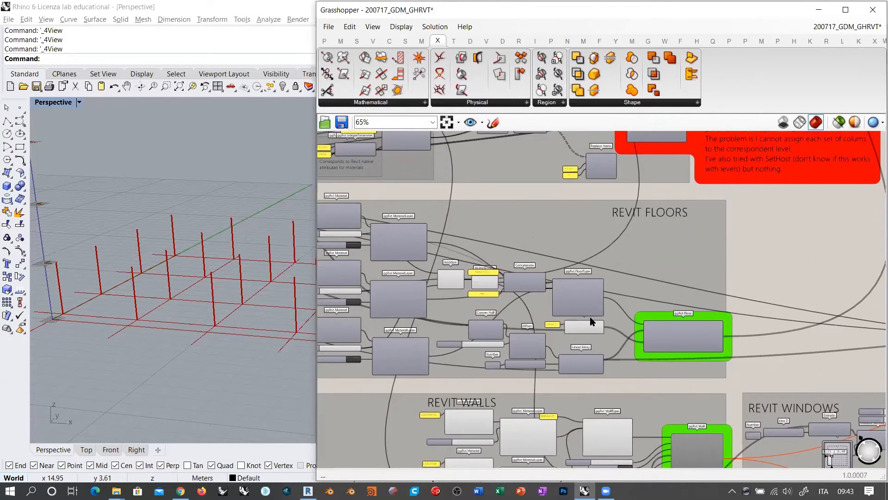
click(685, 339)
key(ctrl+q)
click(661, 296)
Examine in the perspective view how the column axes meet the floor slabs.
right_drag(183, 301, 154, 310)
scroll(152, 299, up, 6)
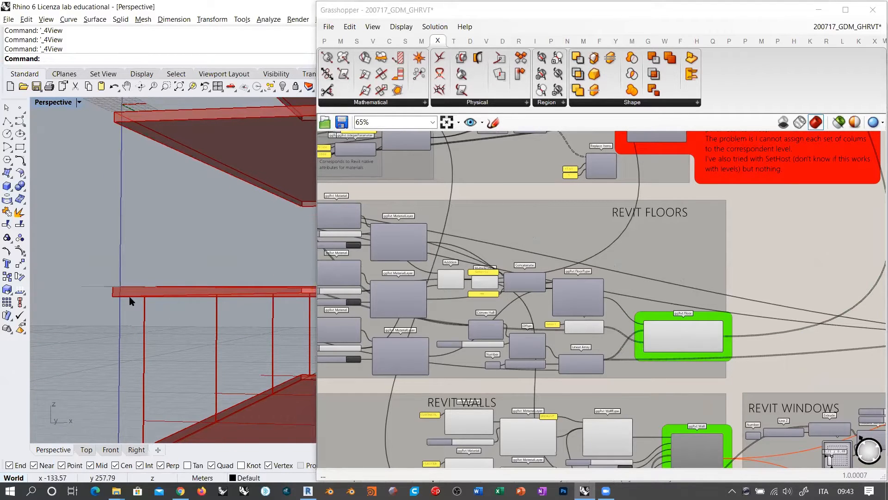
scroll(131, 301, down, 4)
right_drag(131, 302, 202, 298)
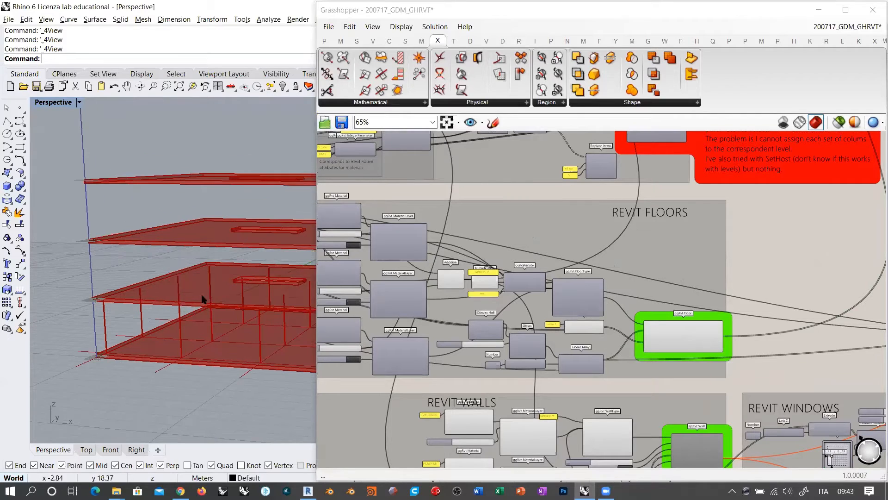
scroll(129, 304, up, 5)
right_drag(132, 306, 112, 292)
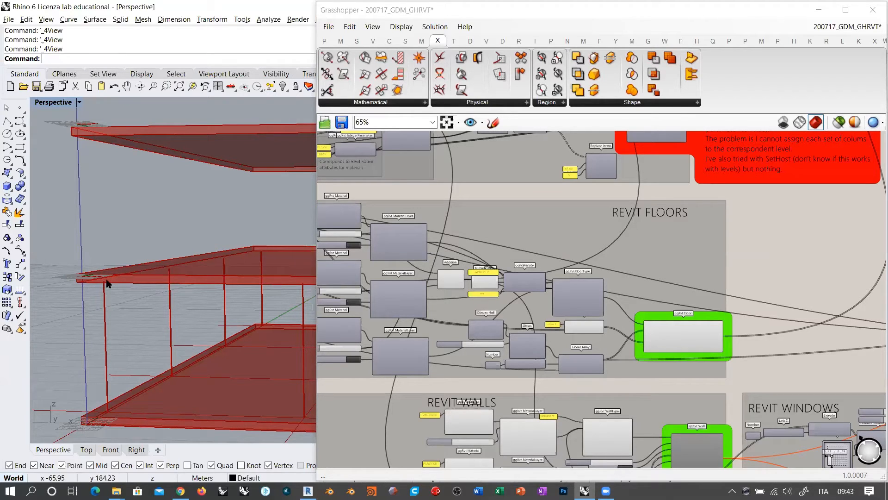
Turn off the preview of the ggRvt Floor component and clear the selection.
right_drag(438, 305, 706, 294)
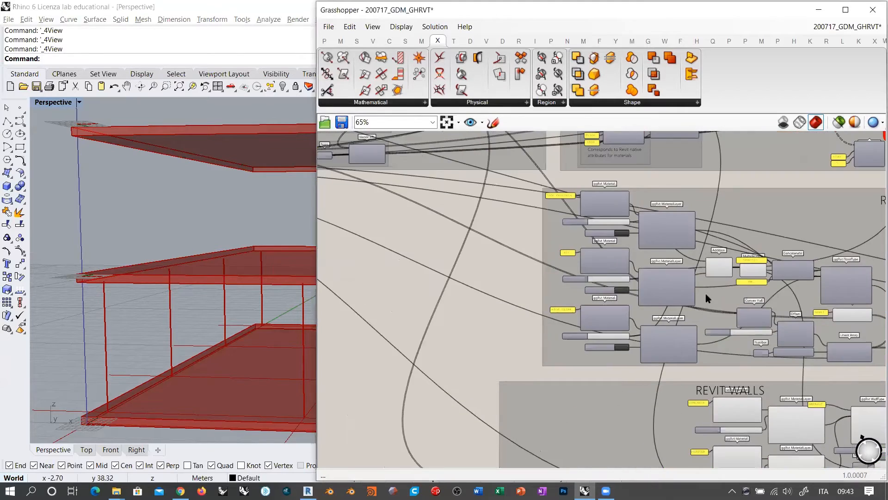
right_drag(398, 195, 570, 282)
scroll(500, 267, down, 4)
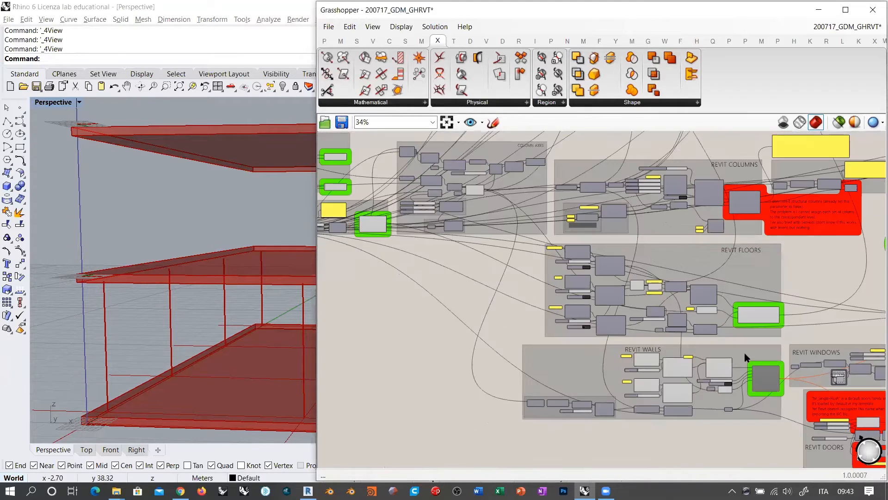
scroll(601, 337, up, 4)
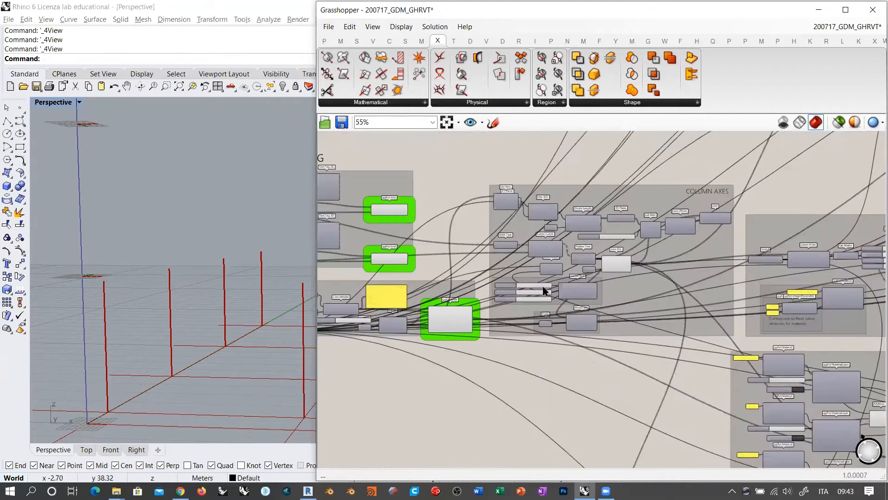
scroll(629, 302, up, 1)
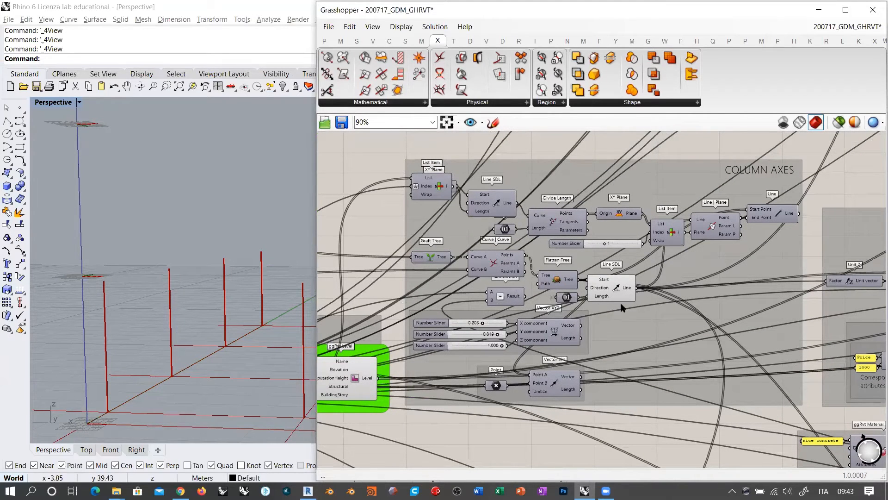
scroll(481, 219, down, 5)
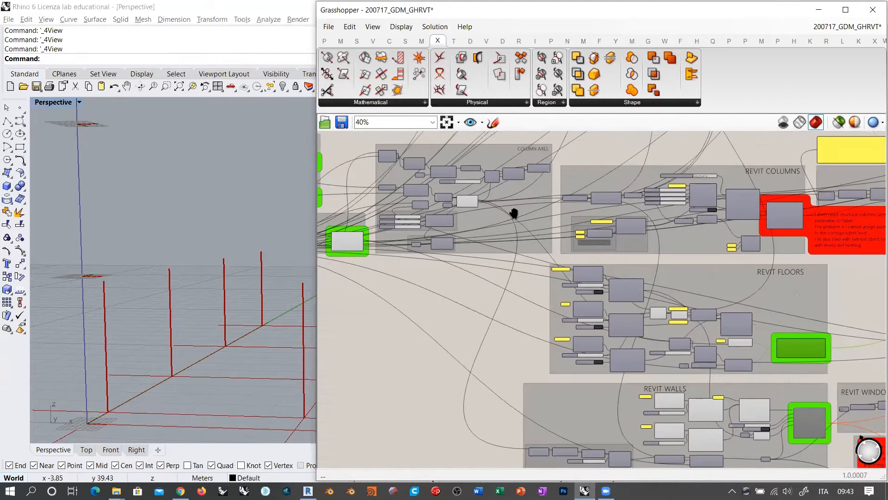
right_drag(514, 213, 526, 229)
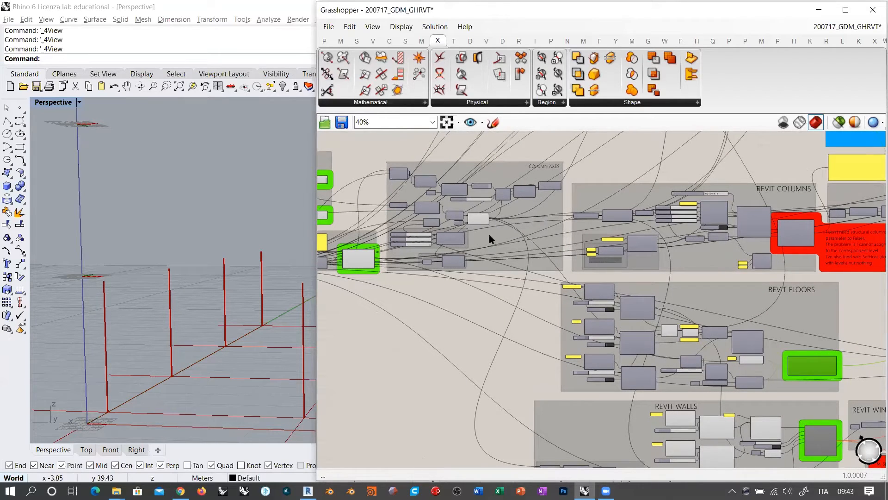
click(524, 228)
click(531, 284)
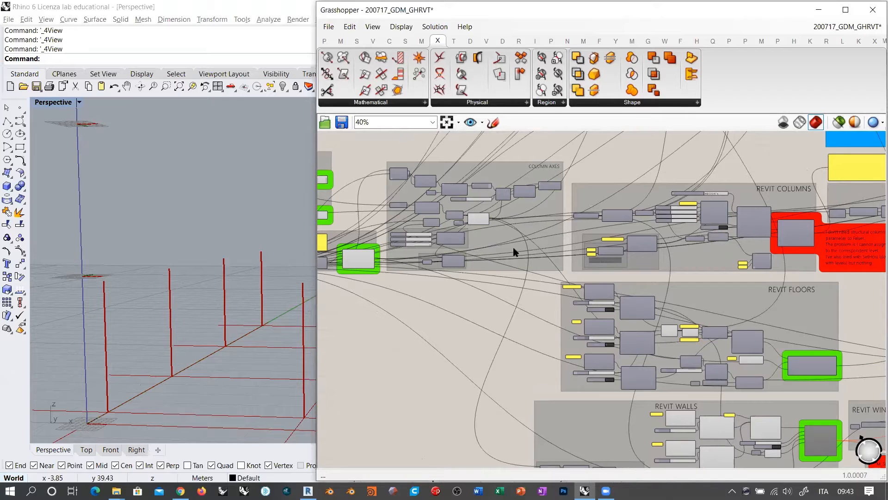
Check the Addition result in the Revit Floors group and trace it back to the Subtraction component in Column Axes.
scroll(767, 349, up, 6)
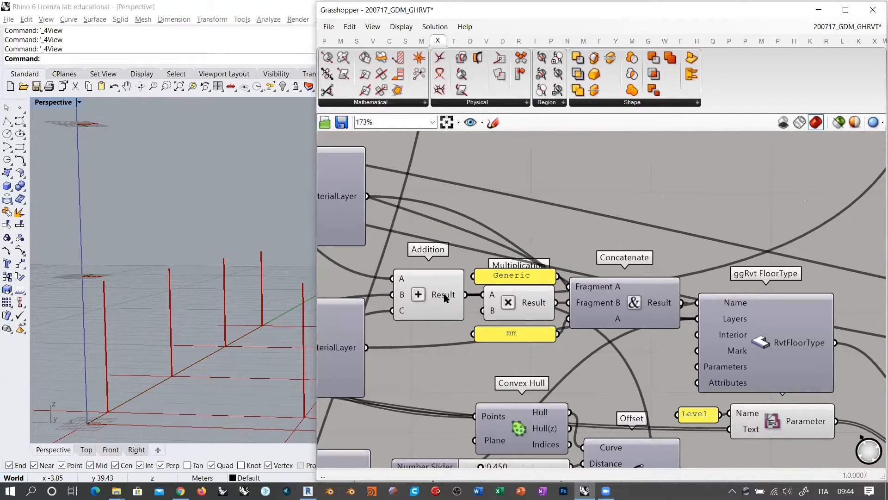
click(445, 297)
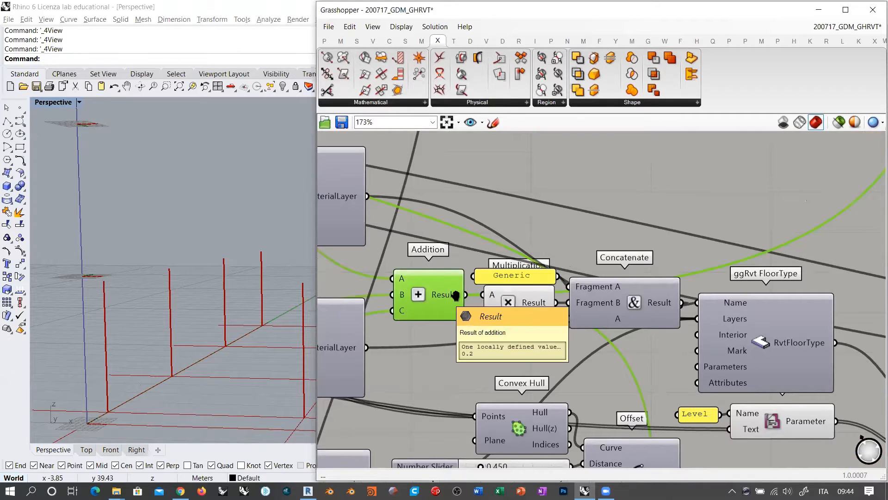
scroll(456, 297, down, 4)
right_drag(365, 250, 626, 321)
right_drag(519, 245, 758, 350)
scroll(517, 315, up, 5)
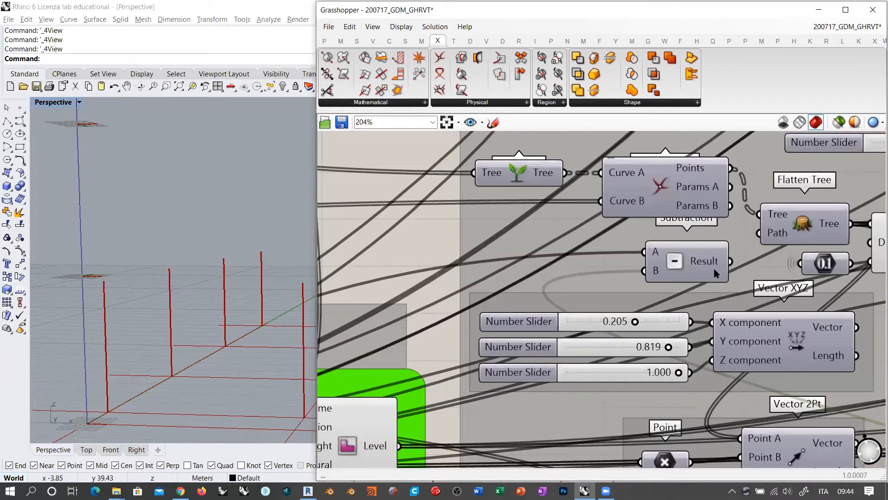
right_drag(674, 266, 601, 277)
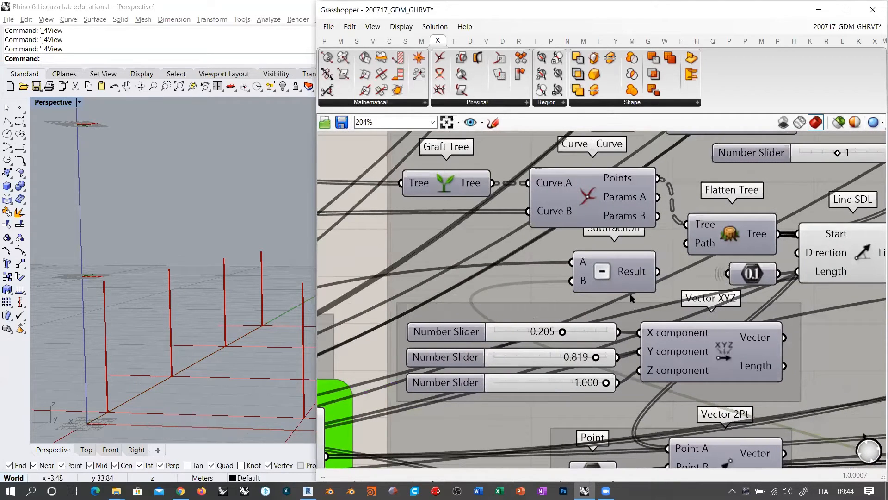
Turn off the preview of the Line SDL component fed by Flatten Tree and inspect its Line output.
right_drag(868, 253, 570, 273)
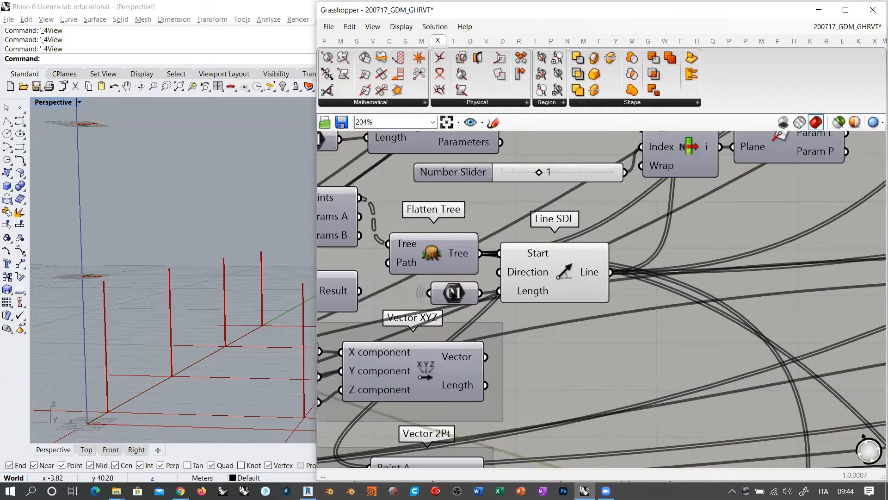
click(570, 273)
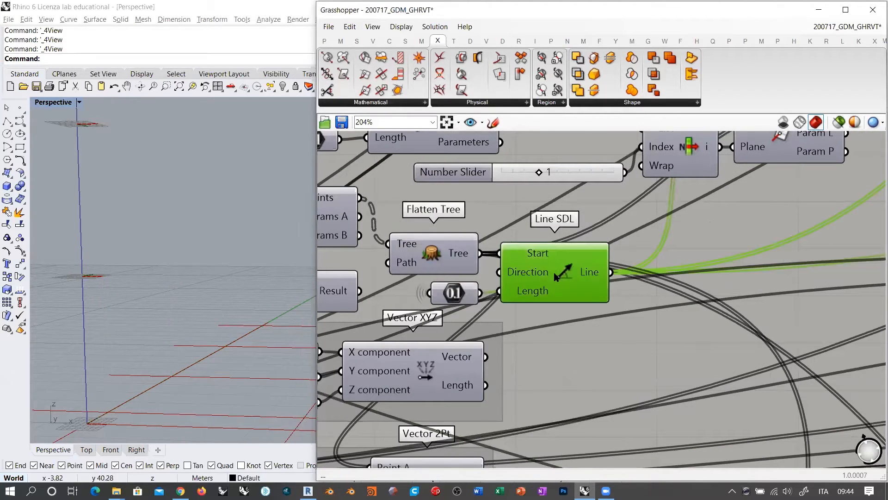
scroll(561, 276, down, 5)
scroll(462, 307, down, 1)
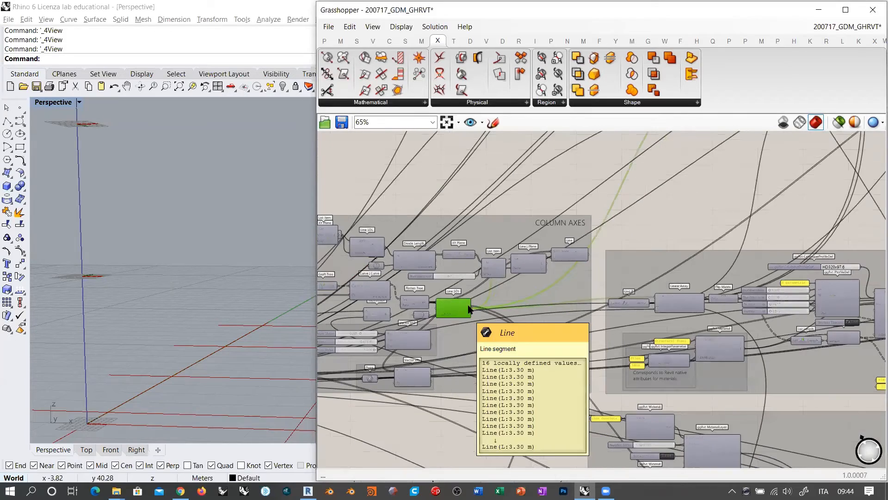
Follow the Line SDL output towards the Revit Columns group, then restore the component's preview.
right_drag(640, 325, 467, 318)
scroll(657, 290, up, 5)
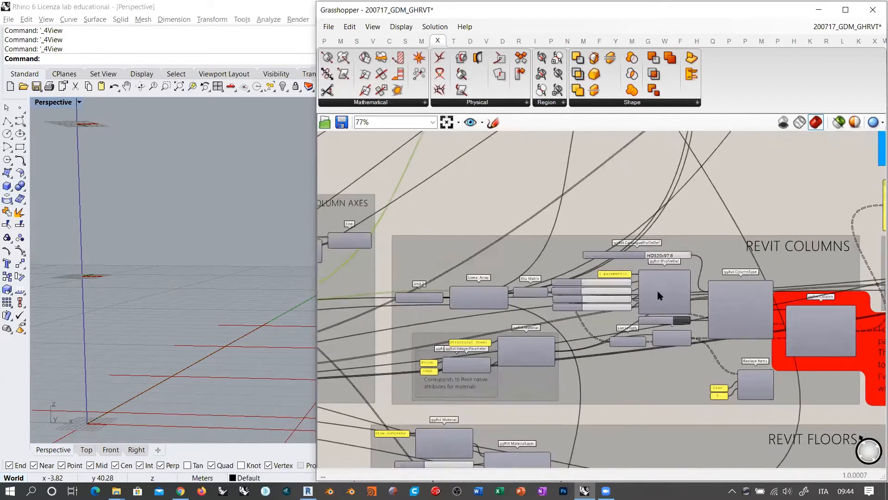
scroll(791, 280, down, 7)
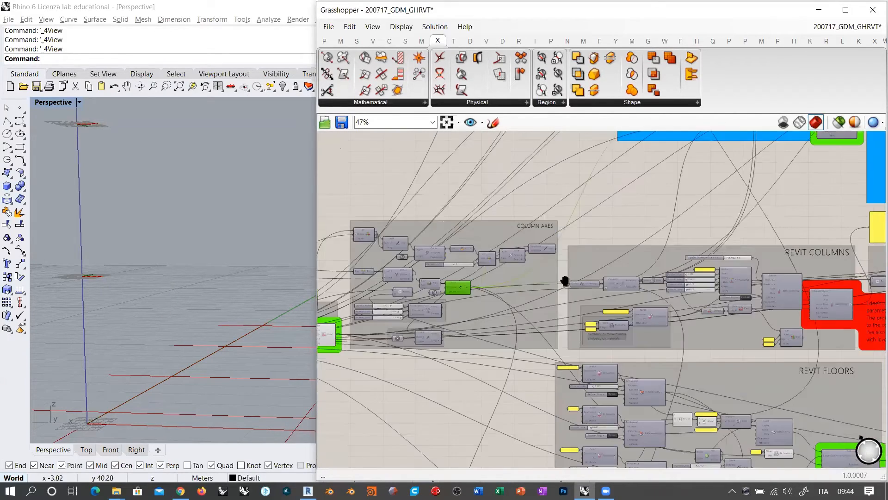
right_drag(563, 279, 737, 274)
scroll(649, 274, up, 6)
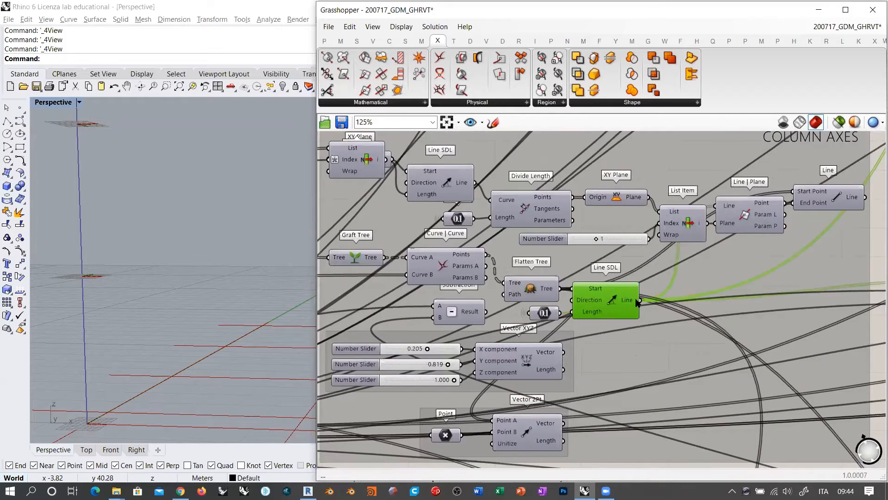
key(ctrl+q)
click(612, 303)
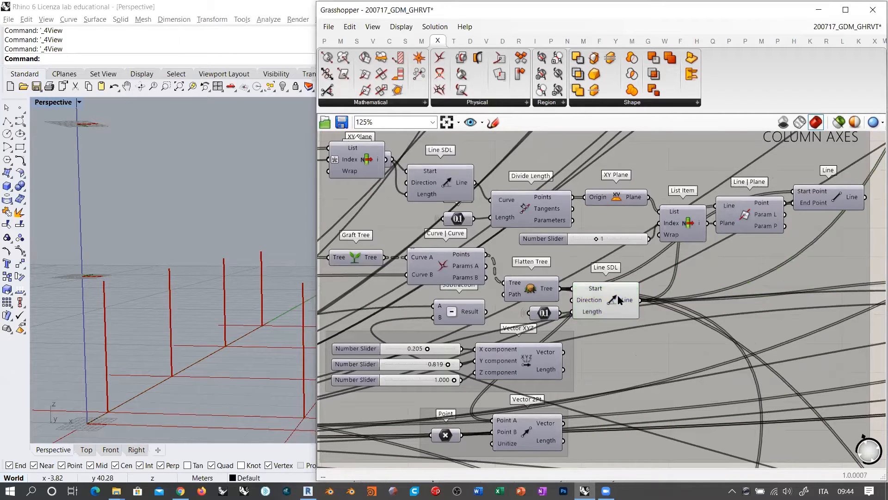
Check the final Line component in Column Axes, then hide the preview of the Line SDL component fed by Flatten Tree.
right_drag(554, 294, 580, 289)
scroll(507, 304, down, 1)
scroll(507, 304, down, 1)
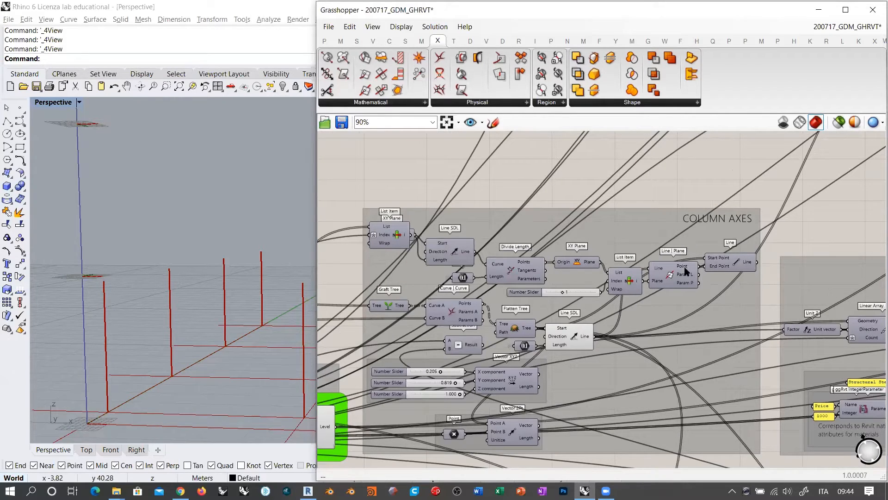
click(737, 266)
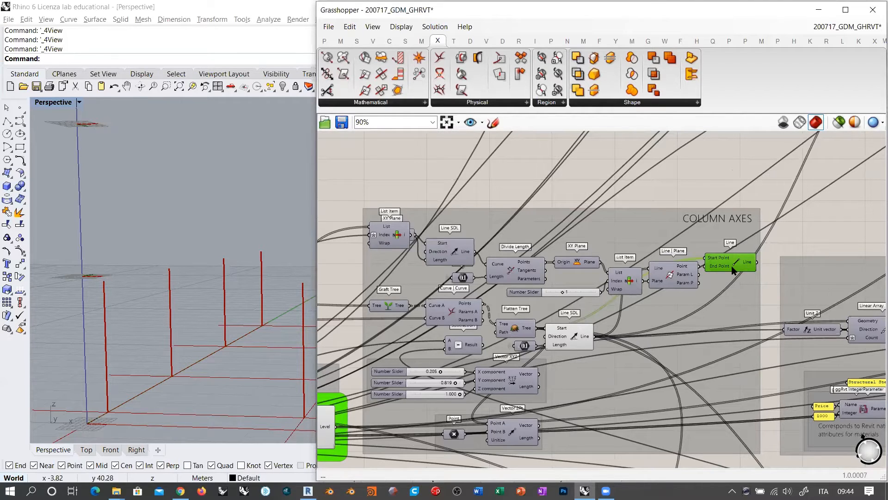
click(573, 342)
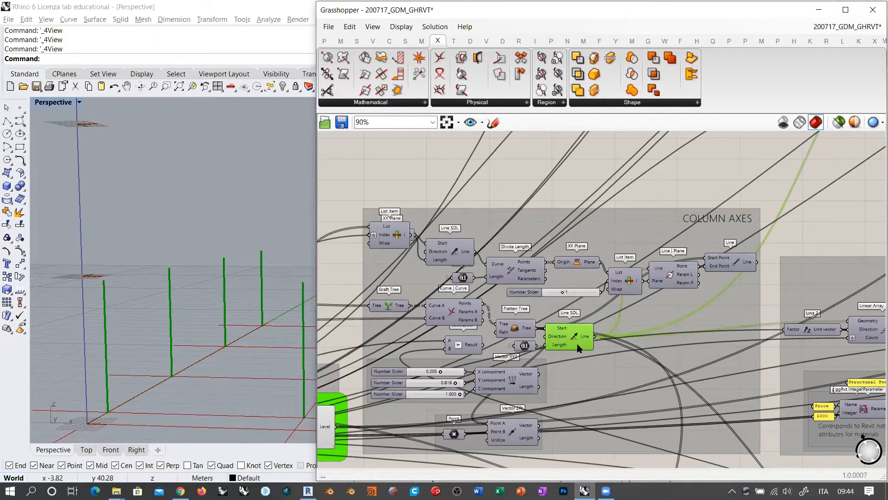
scroll(777, 272, up, 2)
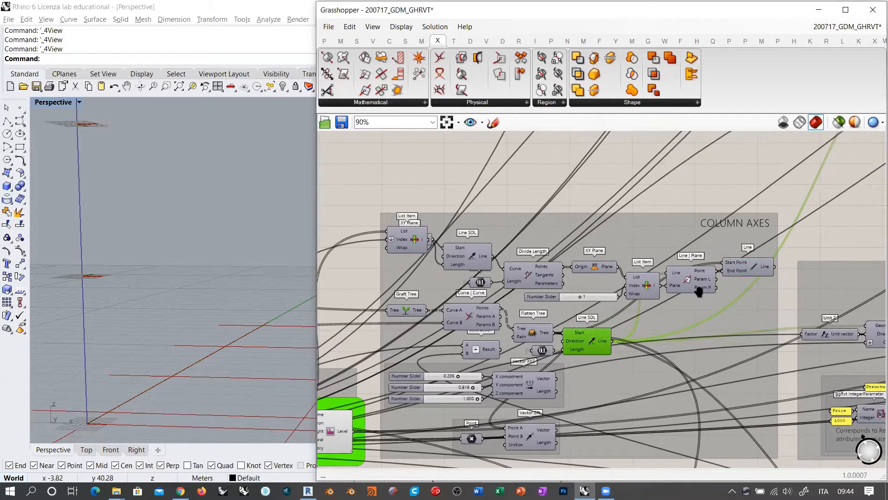
Turn on the preview of the final Line component in the Column Axes group and clear the selection.
click(777, 269)
key(ctrl+q)
click(815, 261)
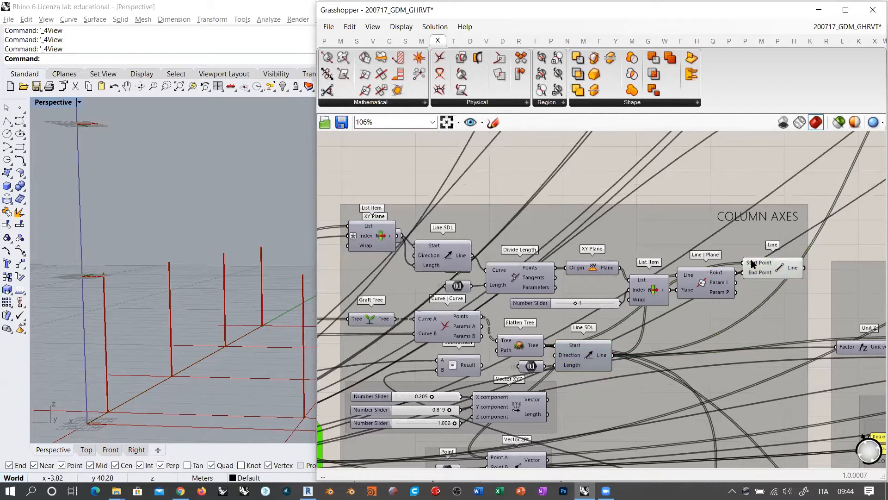
Turn on the preview of the List Item component that supplies the plane to Line | Plane.
scroll(724, 267, up, 2)
click(698, 290)
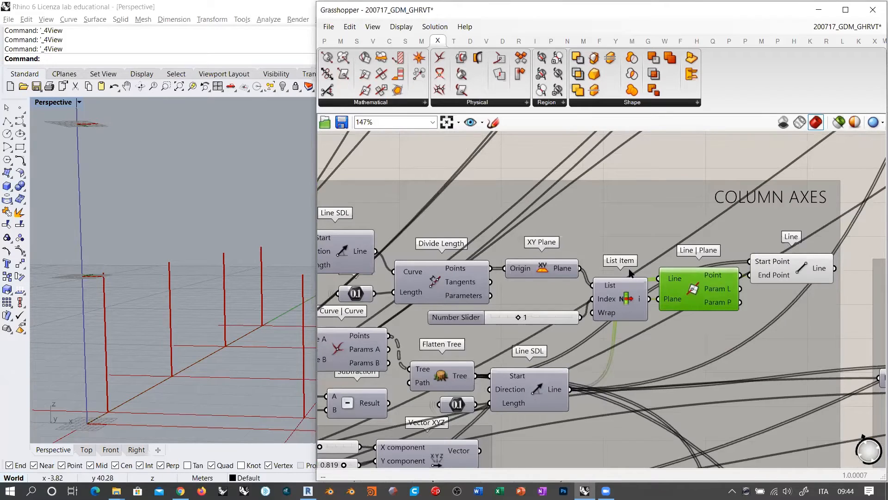
click(630, 301)
key(ctrl+q)
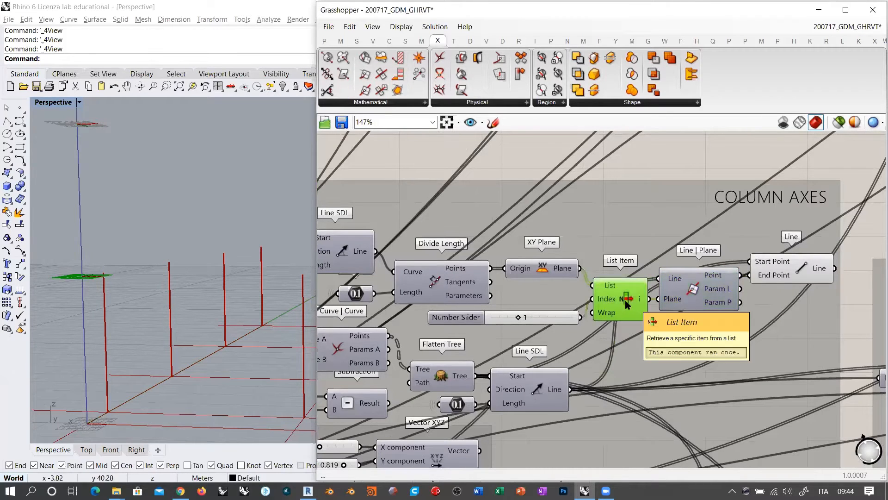
click(543, 297)
Select the List Item component and examine its plane against the column tops in the perspective view.
right_drag(120, 296, 157, 278)
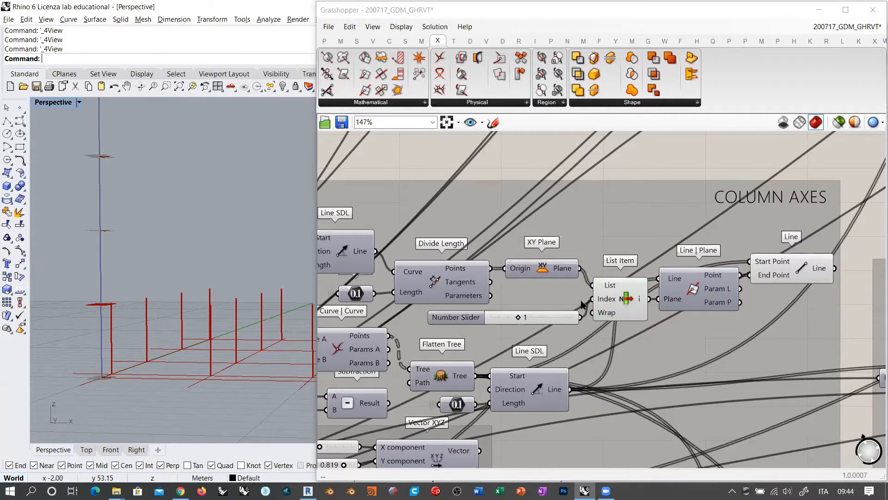
click(624, 297)
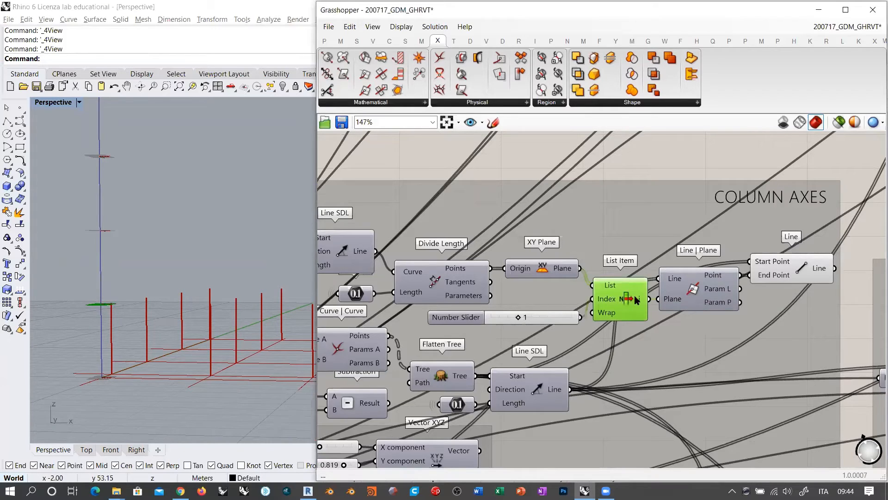
right_drag(137, 319, 92, 316)
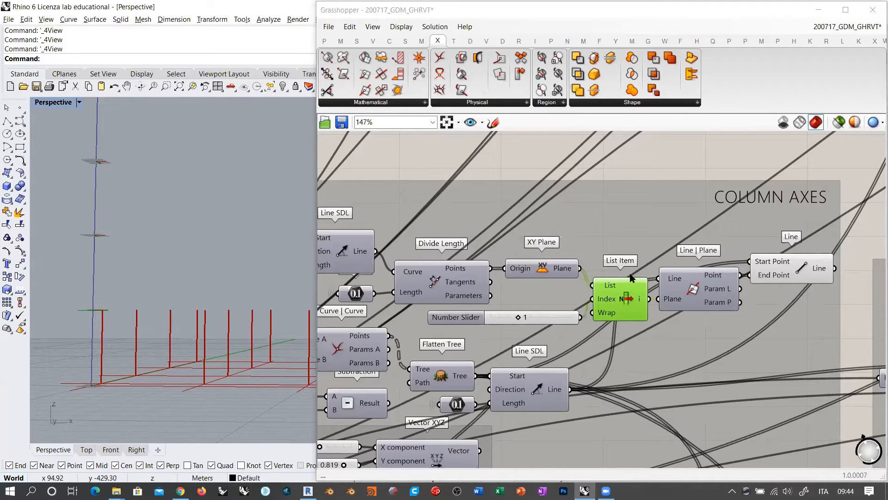
scroll(467, 274, down, 2)
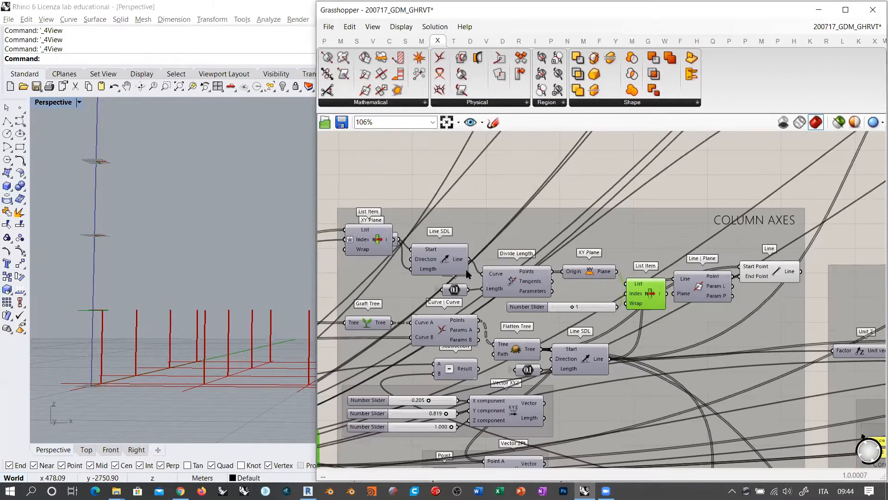
Examine the geometry of the first List Item, Line SDL and Divide Length components in the perspective view.
click(361, 237)
click(440, 260)
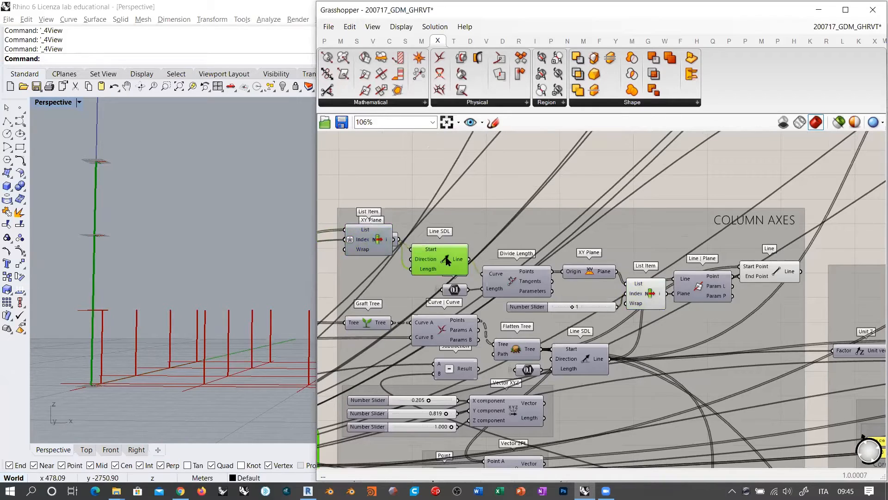
right_drag(304, 227, 88, 375)
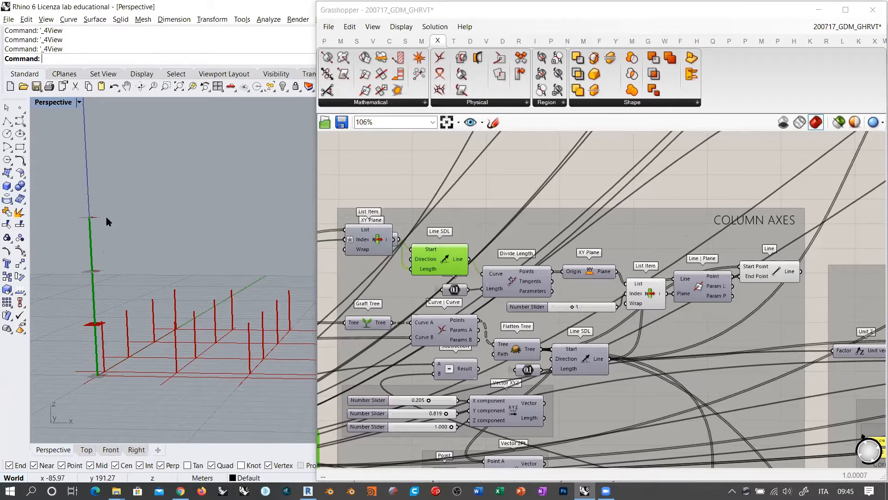
click(518, 281)
right_drag(218, 310, 221, 286)
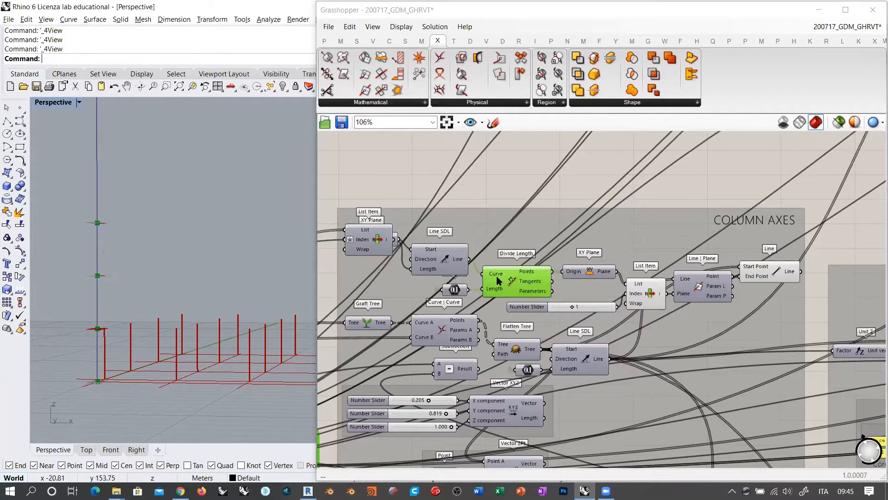
Trace the Divide Length input back to the LEVEL HEIGTH and level count sliders in the Revit Levels group.
right_drag(437, 322, 652, 277)
scroll(467, 314, up, 3)
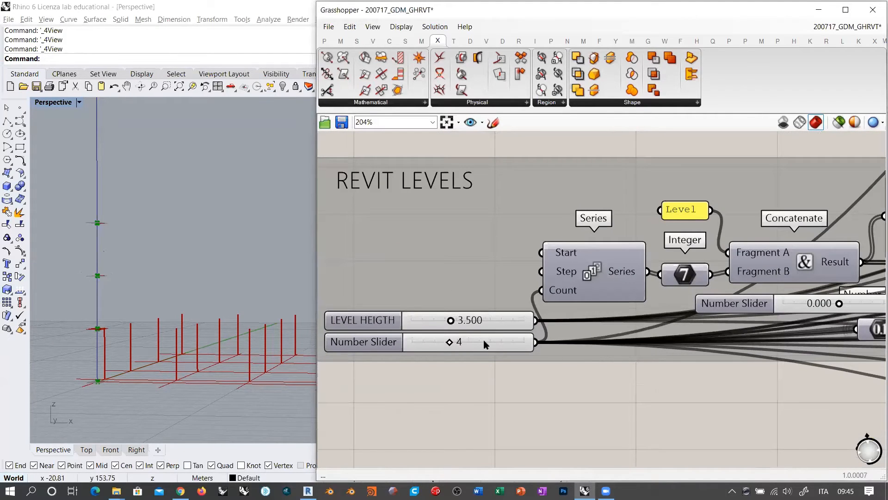
scroll(382, 340, down, 5)
right_drag(850, 231, 626, 295)
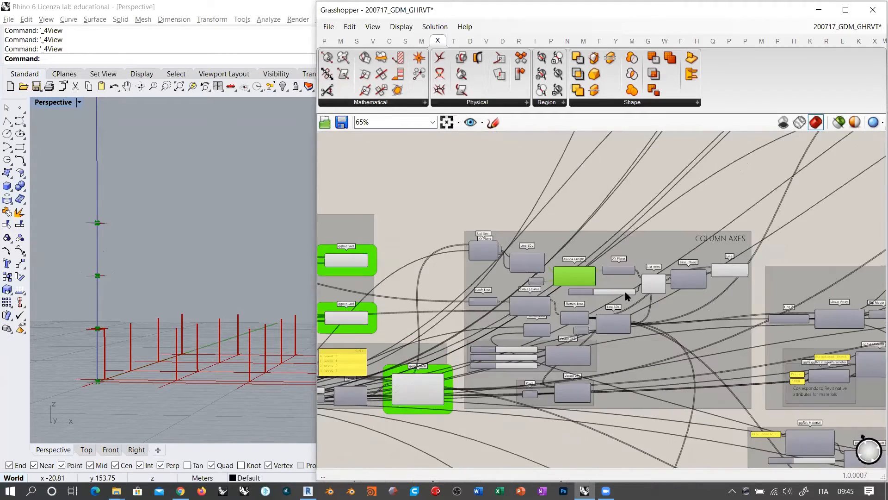
Inspect the number parameter feeding Divide Length, its division points and the planes from XY Plane in the Column Axes group.
scroll(579, 270, up, 5)
drag(442, 310, 444, 308)
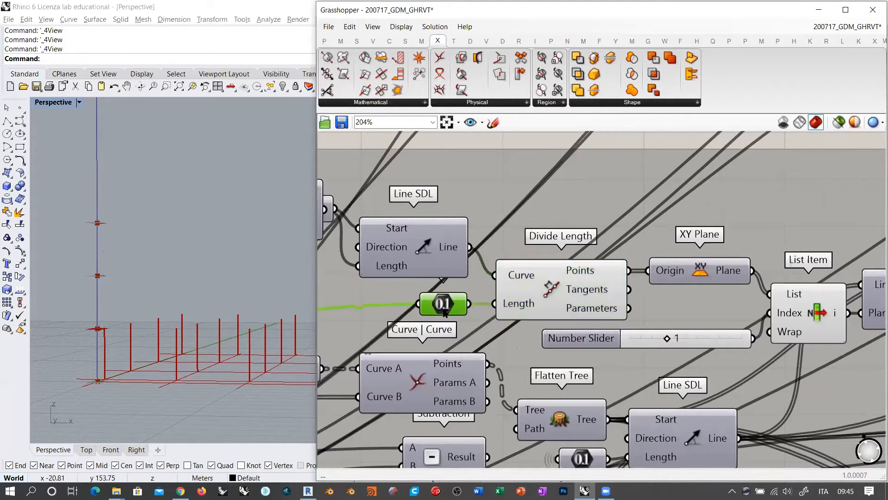
click(482, 311)
right_drag(536, 304, 448, 313)
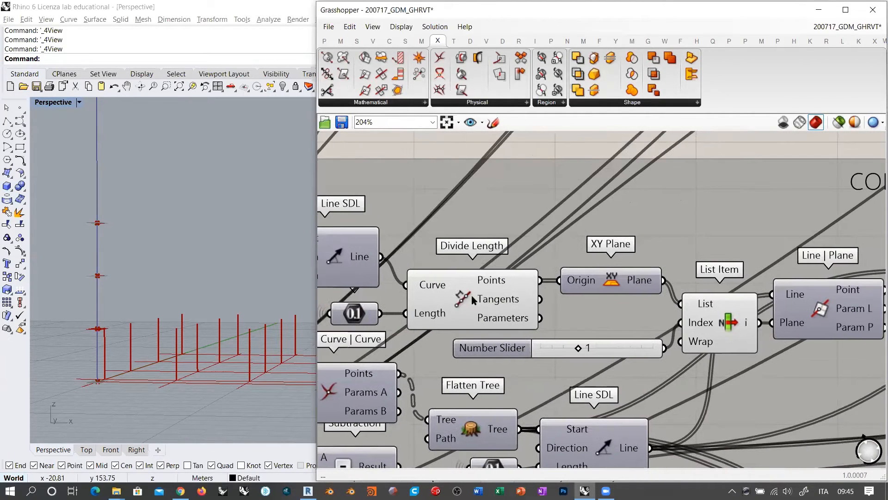
click(471, 295)
click(603, 290)
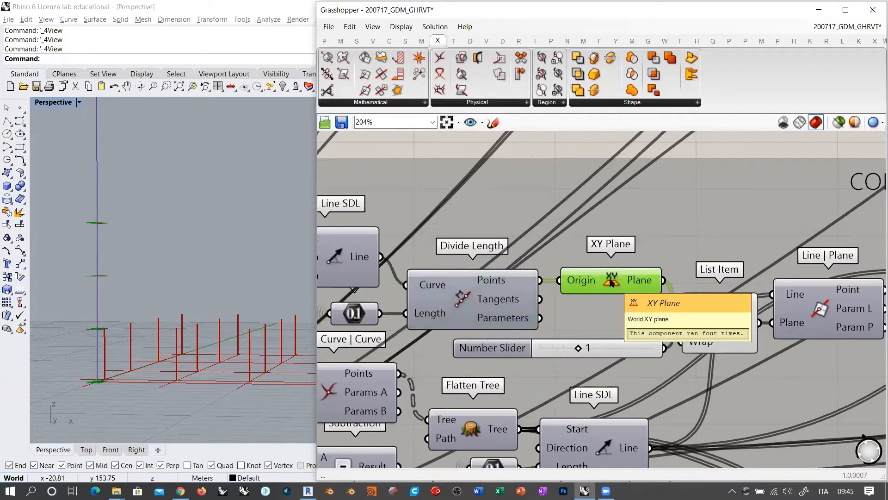
Check the List Item component that supplies the plane to Line | Plane and hide its preview.
right_drag(736, 320, 551, 303)
click(552, 303)
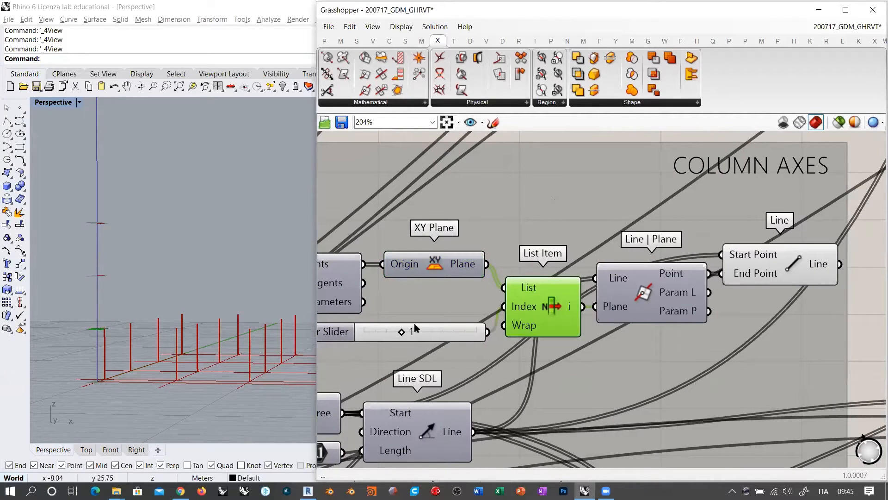
right_drag(551, 306, 400, 311)
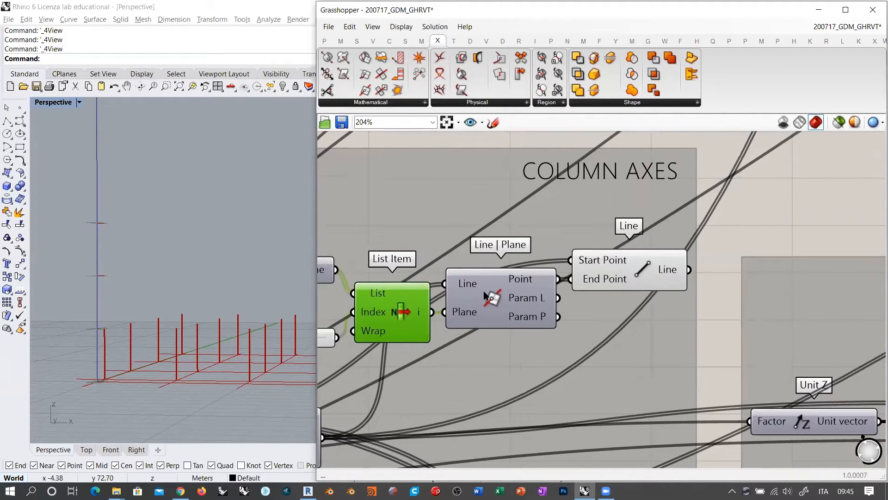
Compare the Line | Plane intersection points with the Line SDL axes, hide the Line | Plane preview, and check the final Line output.
click(494, 297)
right_drag(488, 301, 619, 261)
scroll(633, 277, down, 2)
click(498, 353)
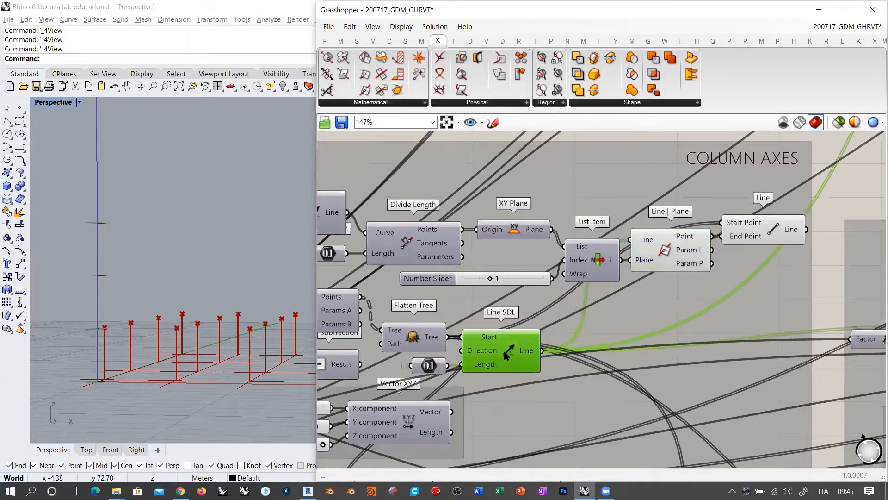
click(681, 254)
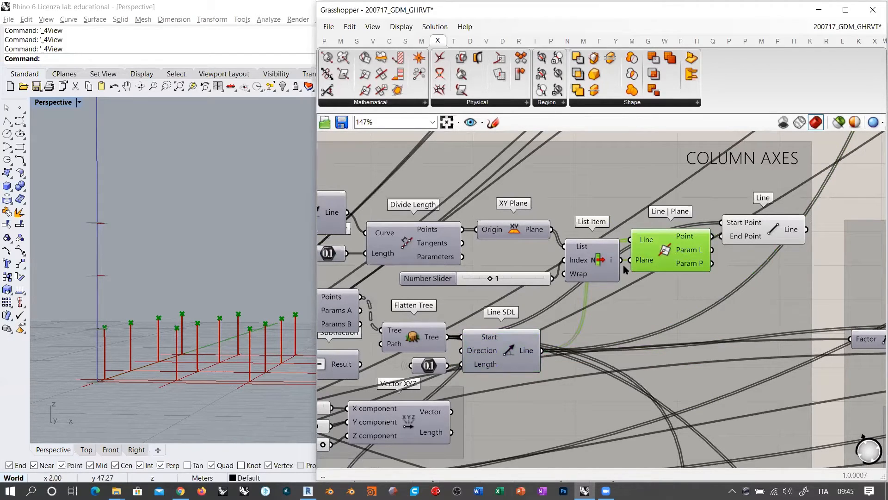
key(ctrl+q)
click(770, 232)
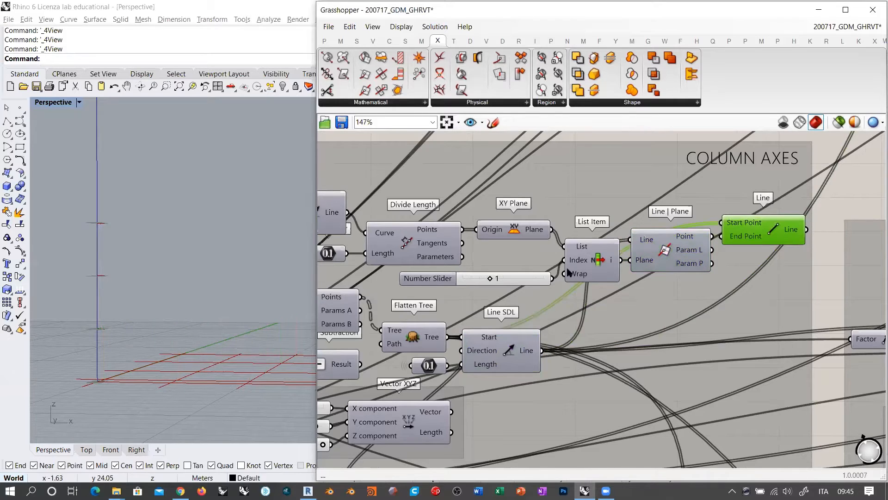
Select the upper component chain, from the first List Item to the final Line, and move it up away from the lower components.
scroll(716, 234, down, 3)
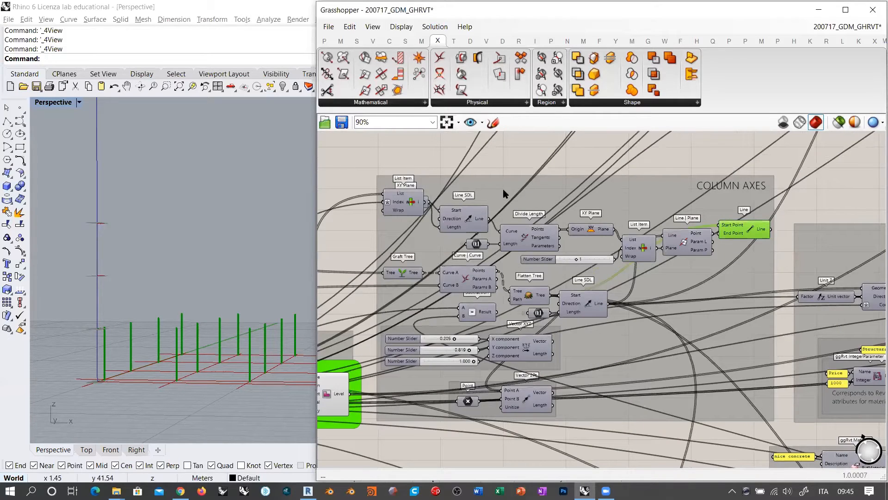
drag(363, 165, 784, 270)
right_drag(664, 247, 622, 288)
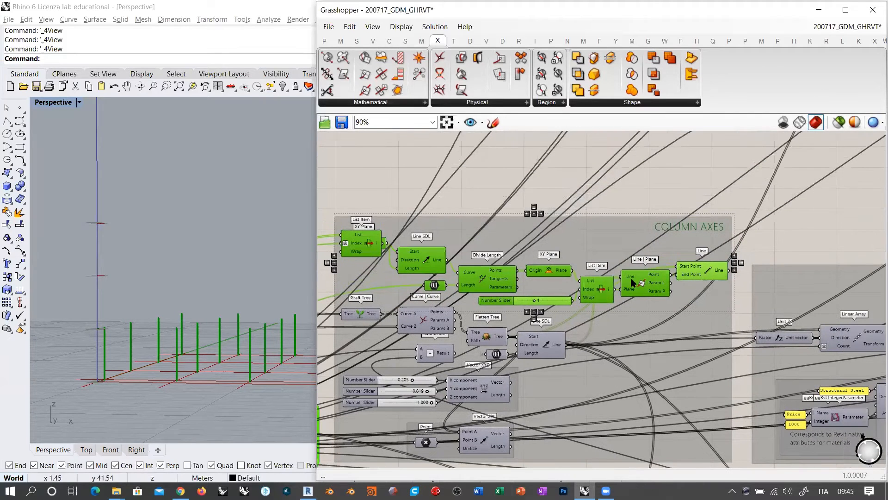
drag(647, 286, 632, 216)
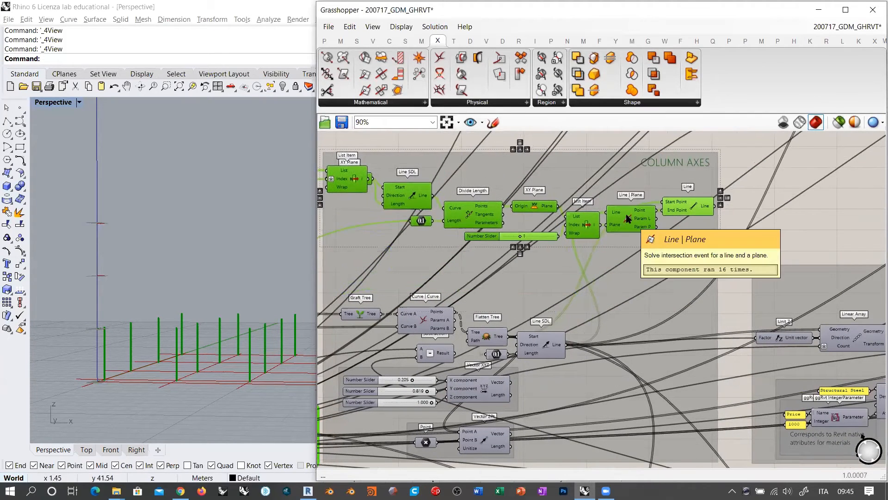
Try removing the selected upper component chain from the Column Axes group and restore it.
scroll(590, 256, down, 4)
right_drag(578, 247, 528, 263)
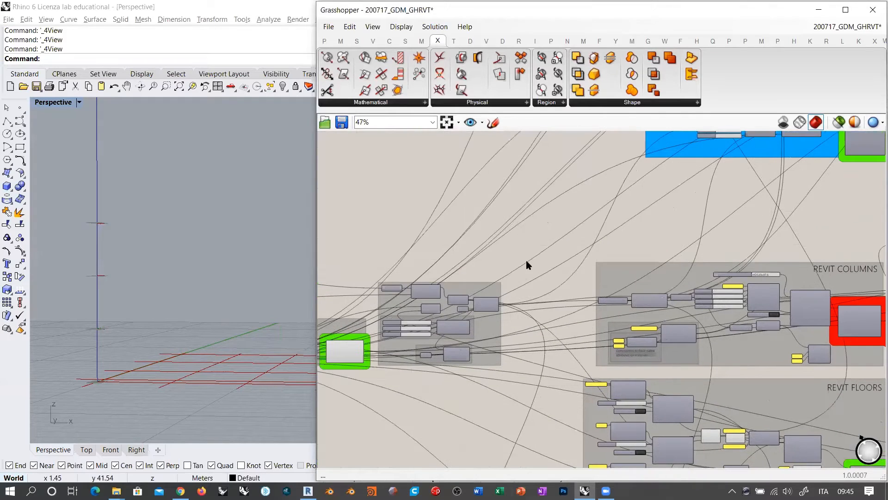
key(ctrl+v)
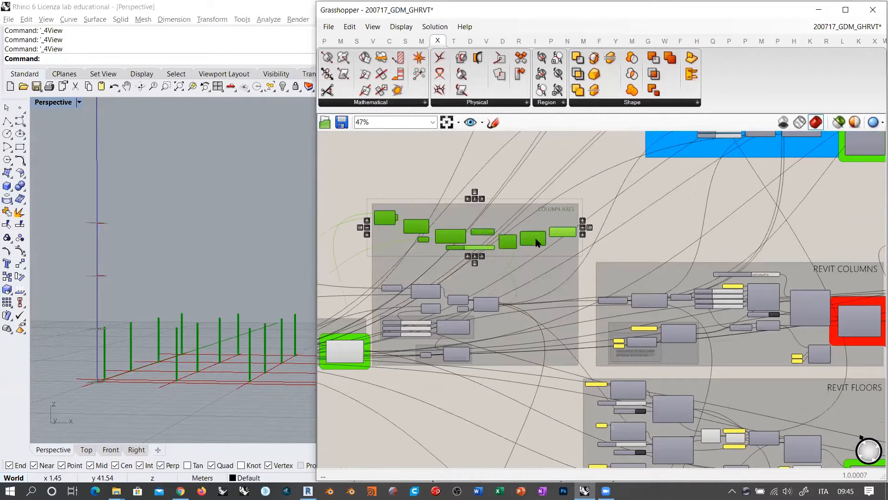
click(376, 200)
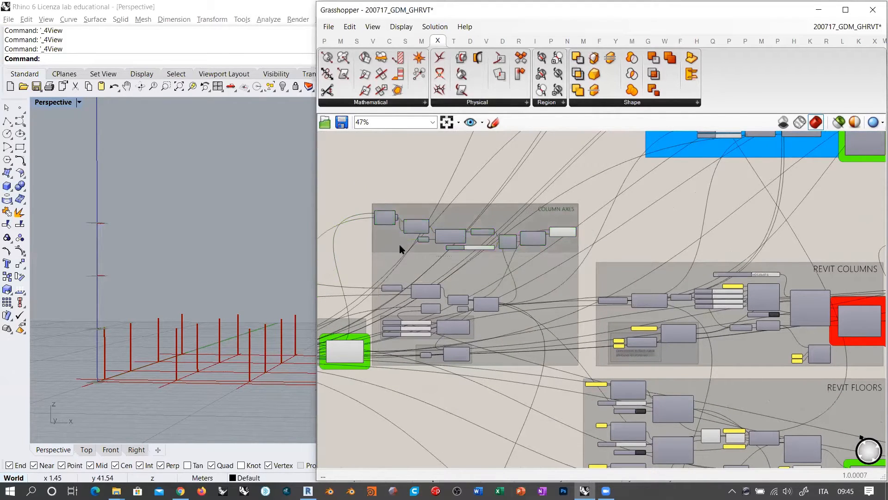
Reselect the upper component chain in Column Axes and move it down, closer to the lower components of the group.
drag(388, 247, 385, 261)
key(ctrl+z)
click(624, 202)
drag(353, 192, 587, 258)
drag(535, 241, 534, 267)
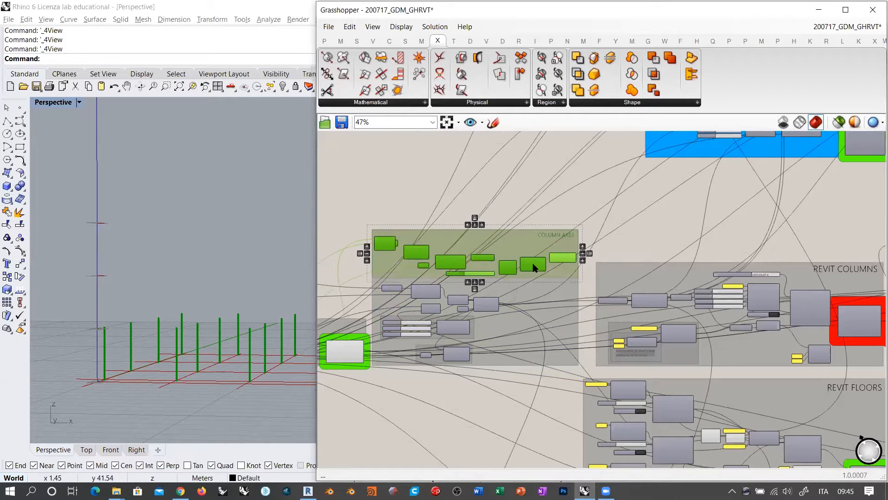
click(396, 182)
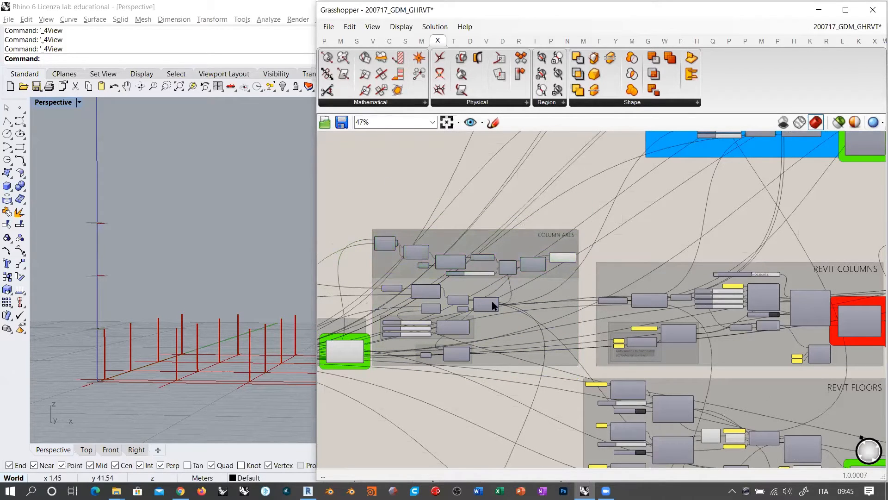
Examine the Vector XYZ component and its three number sliders in Column Axes alongside the column lines in the perspective view.
right_drag(537, 281, 561, 244)
scroll(559, 238, up, 5)
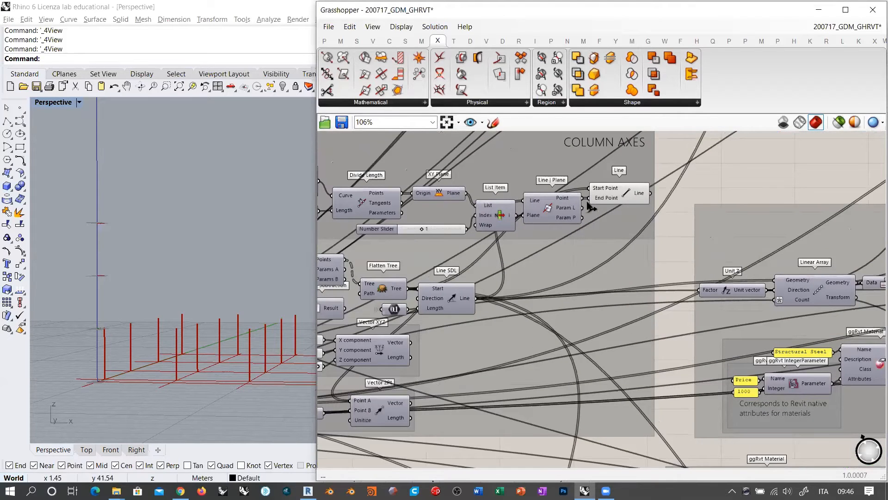
right_drag(407, 358, 634, 287)
scroll(635, 287, up, 3)
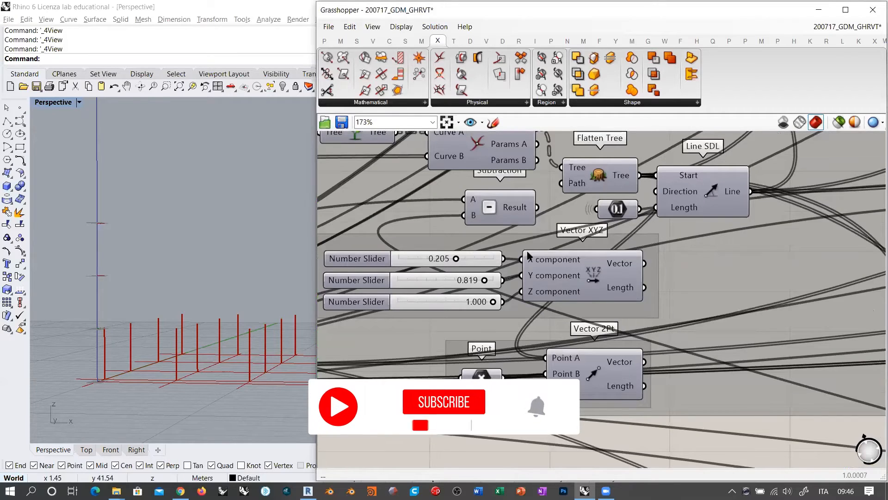
right_drag(245, 285, 247, 320)
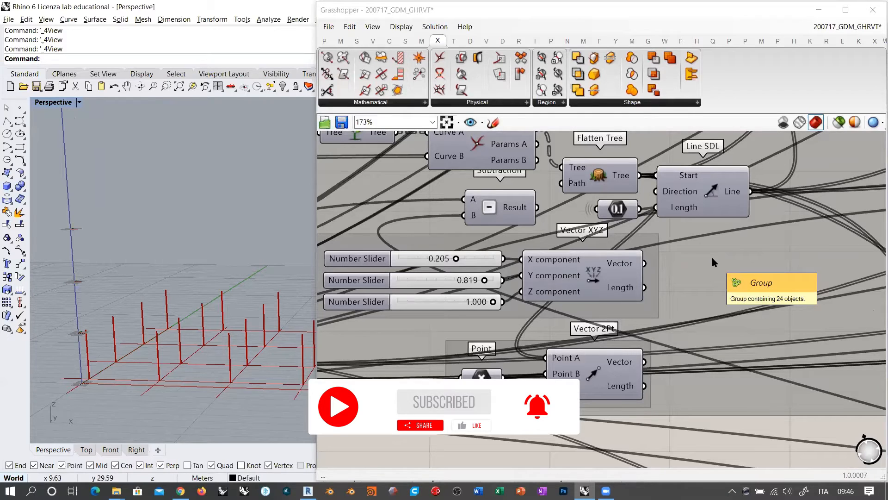
click(594, 278)
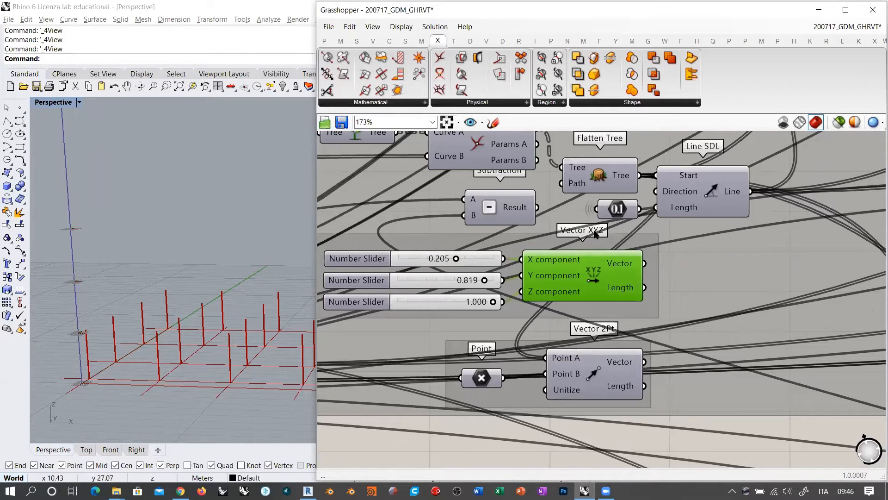
Add a Vector Display component on the empty canvas below the Vector 2Pt component.
scroll(590, 287, down, 2)
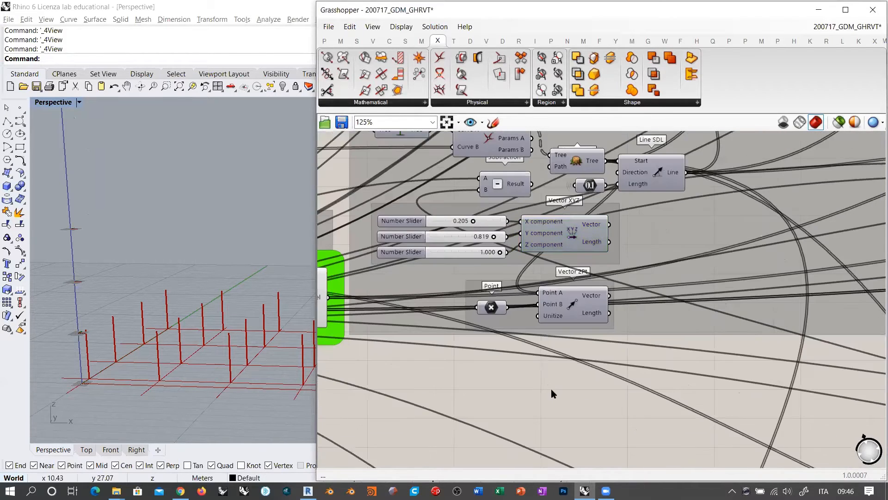
double_click(551, 389)
text(vector di)
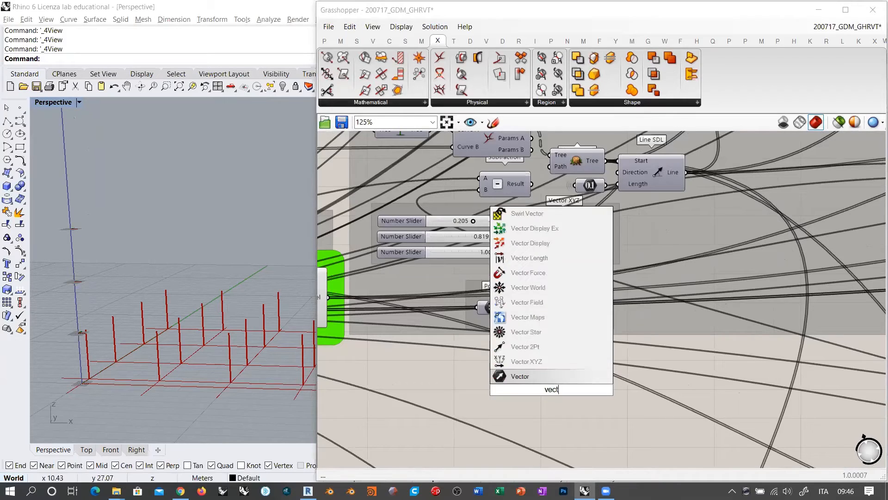
click(532, 361)
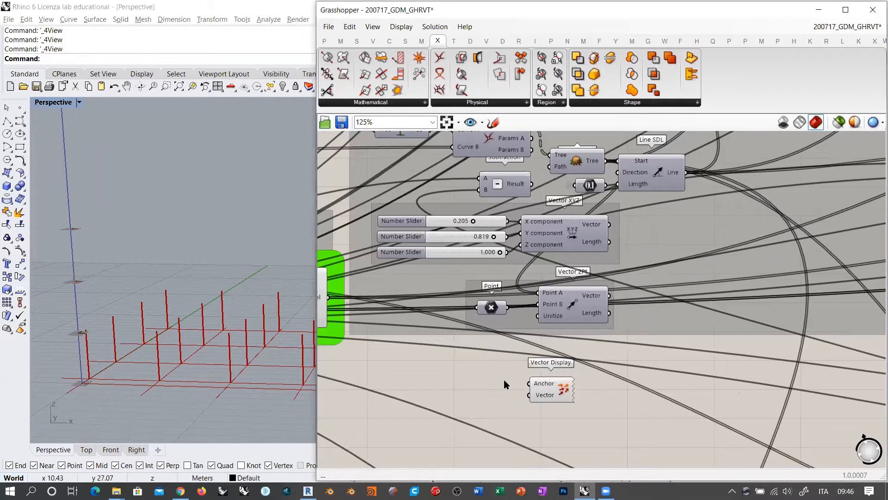
Add an XY Plane component beside the Vector Display component, on its input side.
double_click(503, 379)
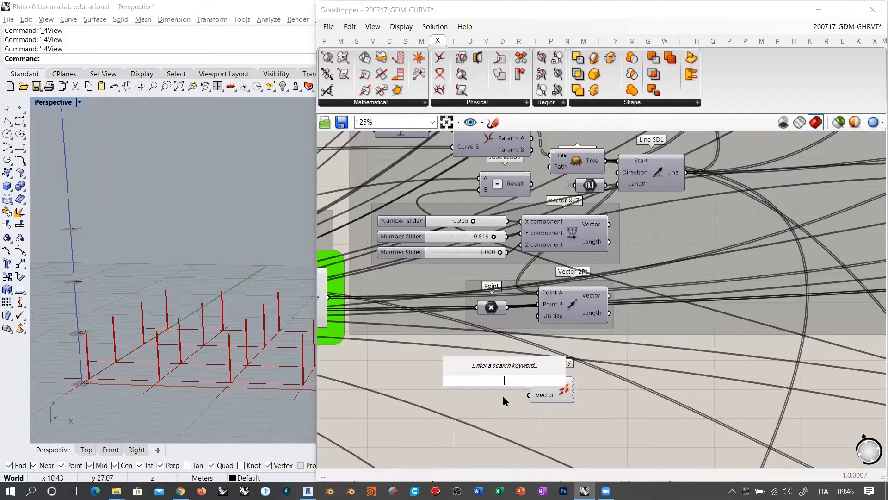
text(xy)
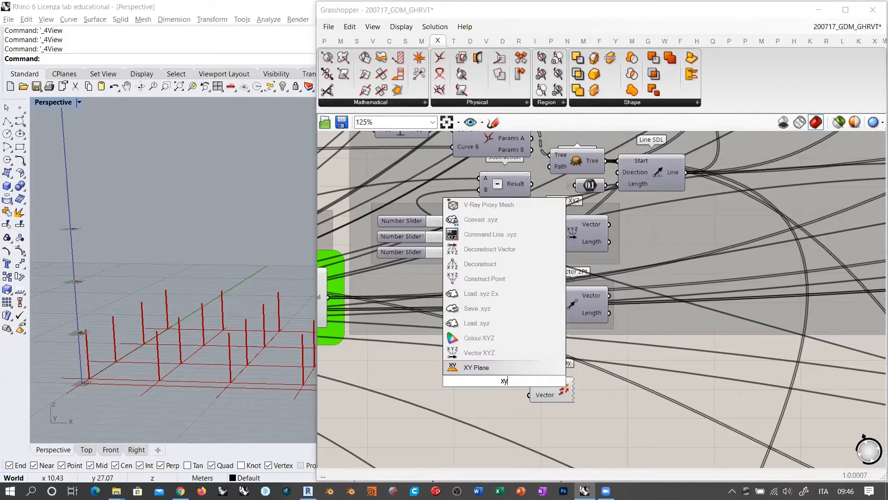
click(467, 365)
drag(486, 380, 468, 379)
Connect the XY Plane output to Vector Display's Anchor and the Vector XYZ vector to its Vector input.
drag(518, 379, 529, 384)
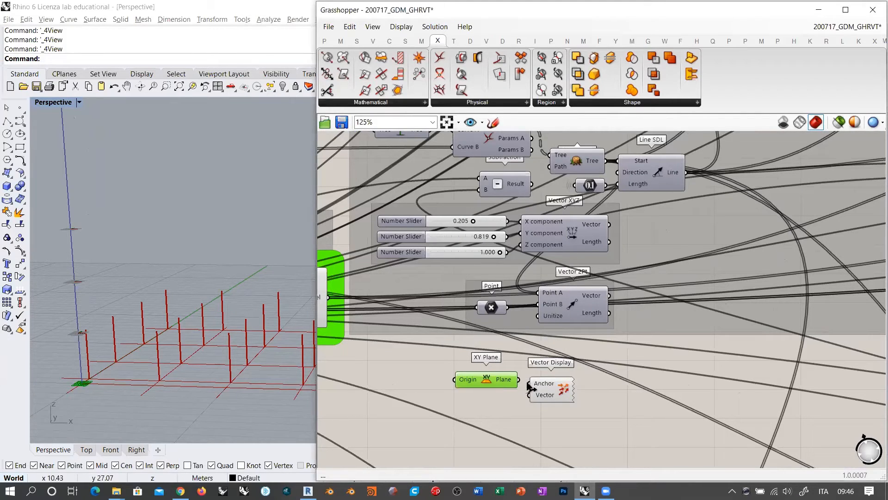
drag(608, 224, 530, 395)
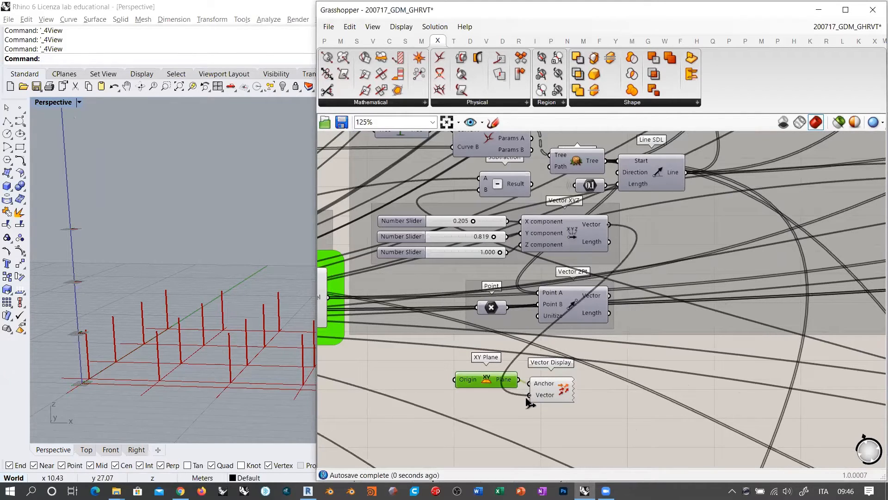
click(551, 419)
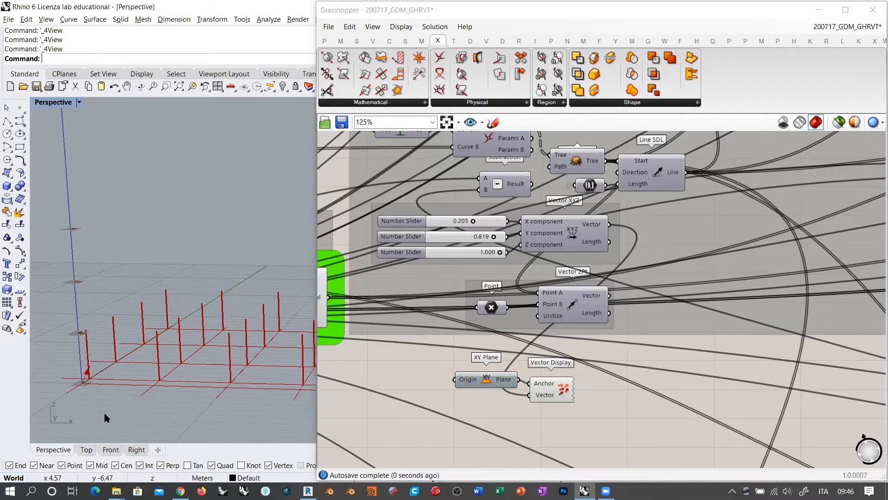
View the vector arrow at the origin up close and set the X component slider of Vector XYZ to 0.447.
right_drag(105, 413, 131, 364)
scroll(254, 320, up, 9)
right_drag(253, 321, 354, 275)
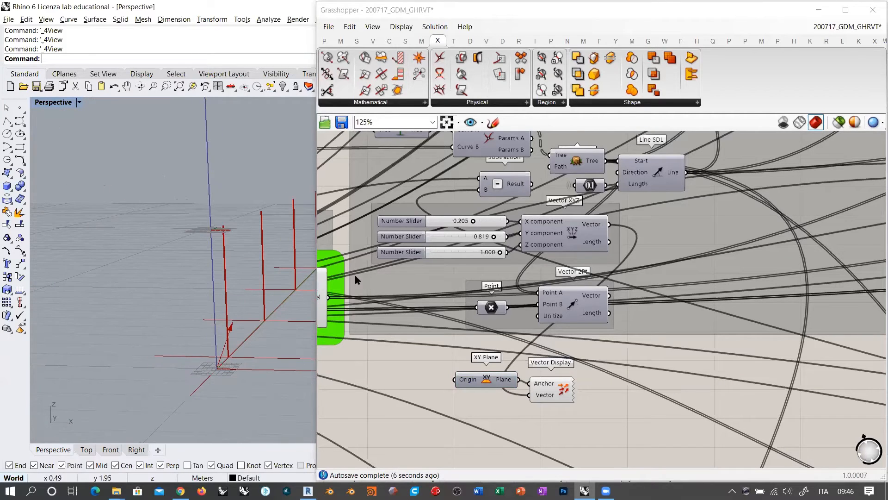
mouse_move(474, 222)
mouse_down()
mouse_move(494, 222)
mouse_move(424, 225)
mouse_move(494, 222)
mouse_move(482, 223)
mouse_up()
right_drag(656, 277, 579, 313)
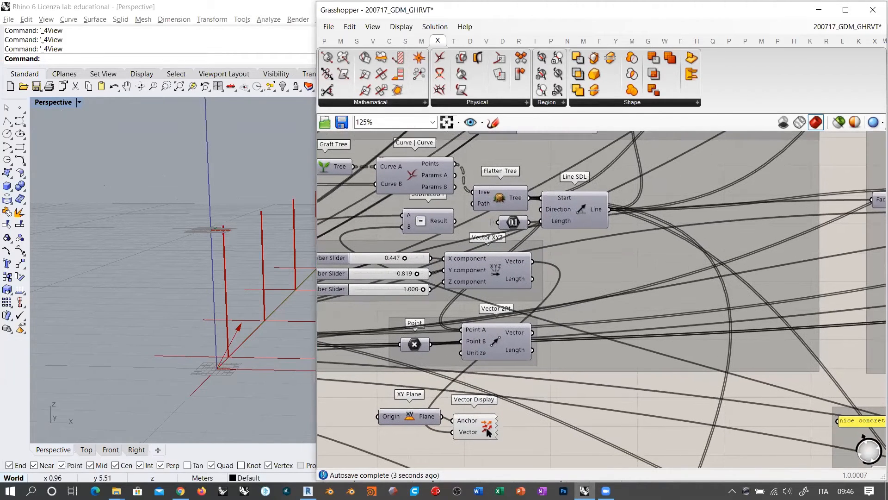
Connect the Vector XYZ vector to Line SDL's Direction input and view the resulting column axes in the viewport.
click(486, 431)
click(553, 412)
right_drag(564, 357, 528, 390)
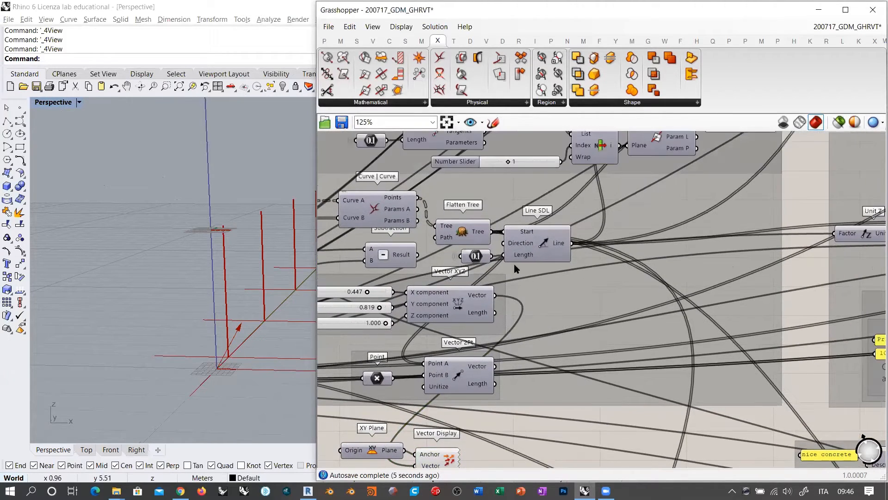
drag(494, 295, 503, 243)
mouse_move(204, 321)
right_down()
mouse_move(124, 323)
mouse_move(123, 311)
mouse_move(205, 281)
mouse_move(185, 323)
mouse_move(131, 325)
mouse_move(216, 319)
mouse_move(179, 291)
mouse_move(125, 381)
mouse_move(220, 305)
mouse_move(232, 307)
mouse_move(204, 319)
right_up()
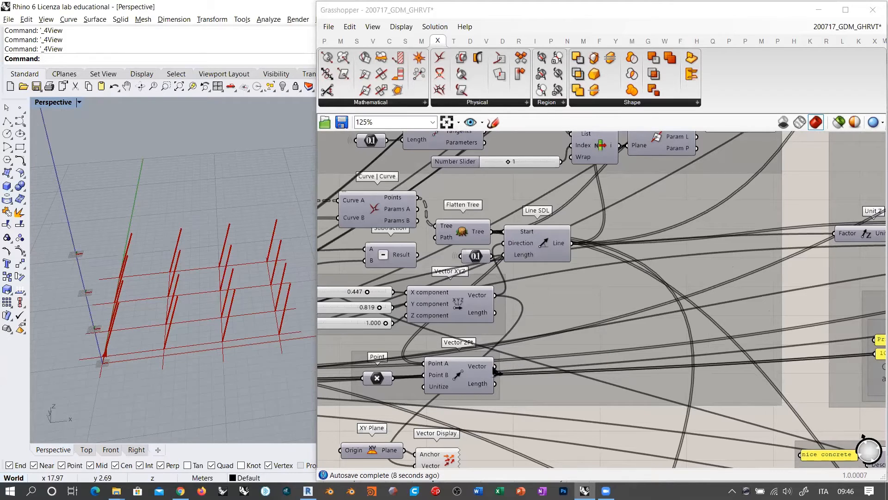
Replace Line SDL's Direction source with the Vector 2Pt vector and view the resulting column axes from several angles.
click(377, 379)
right_drag(154, 318, 156, 305)
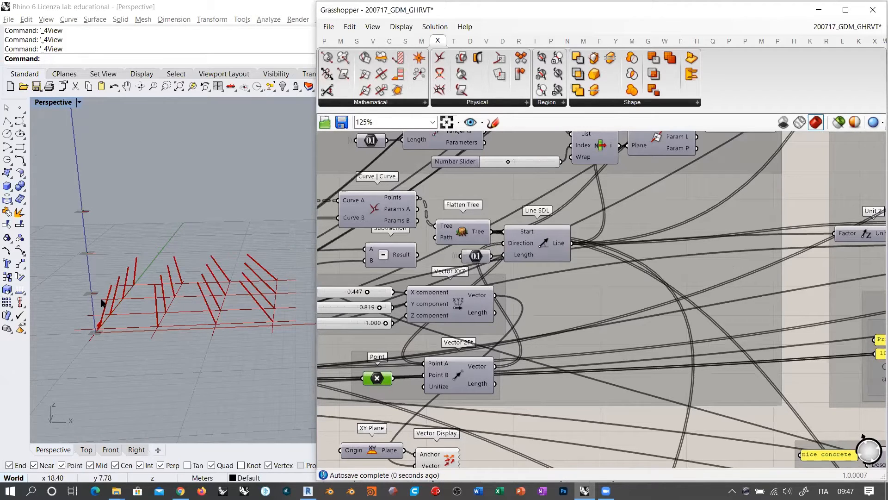
right_drag(88, 294, 135, 305)
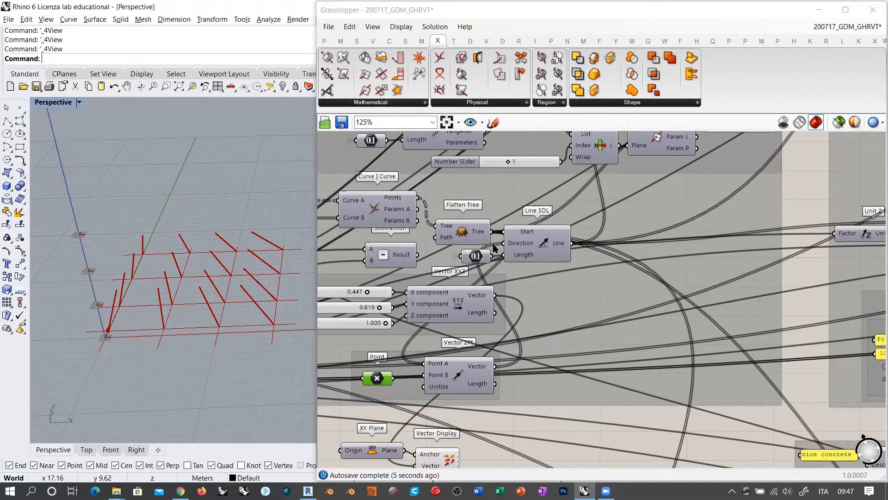
Disconnect the Vector 2Pt vector from Line SDL's Direction input and view the column axes.
right_click(523, 244)
mouse_move(560, 276)
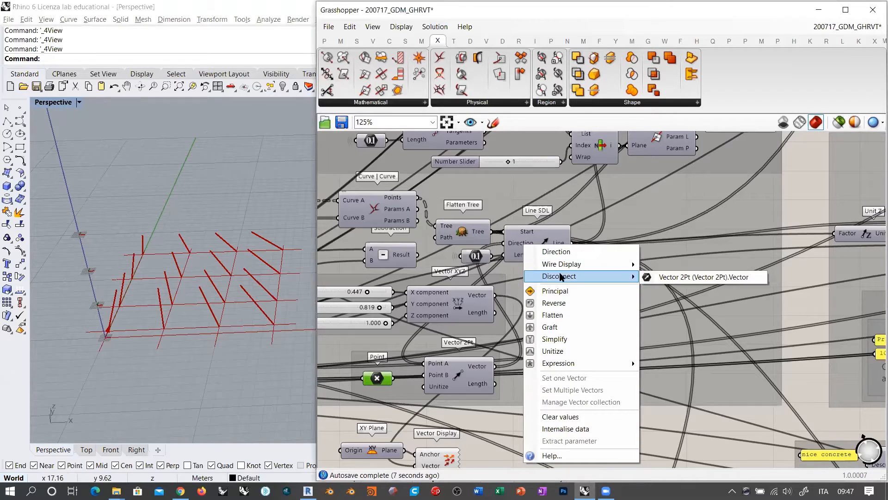
click(670, 277)
right_drag(269, 304, 206, 277)
Delete the XY Plane and Vector Display components below the Vector 2Pt component.
right_drag(464, 461, 486, 429)
drag(499, 427, 393, 374)
key(Delete)
Examine the column axes in the viewport and the Linear Array, material and profile components of the Revit Columns group.
scroll(612, 249, down, 3)
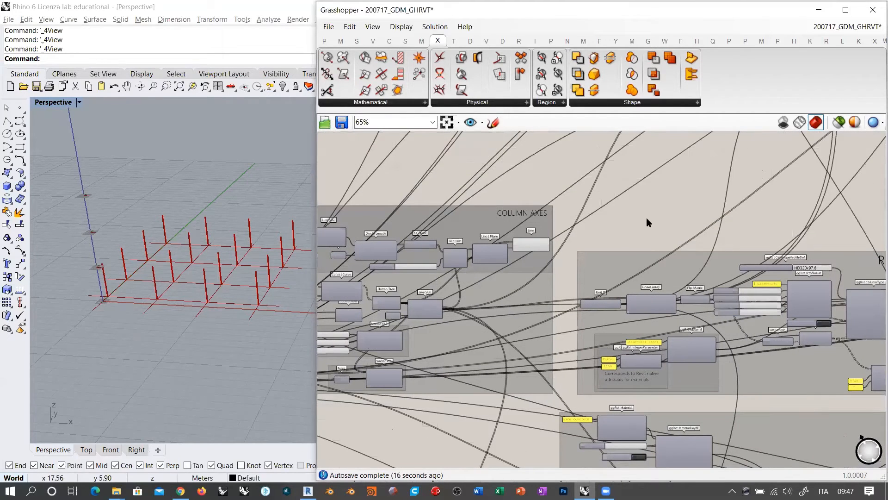
right_drag(656, 291, 443, 228)
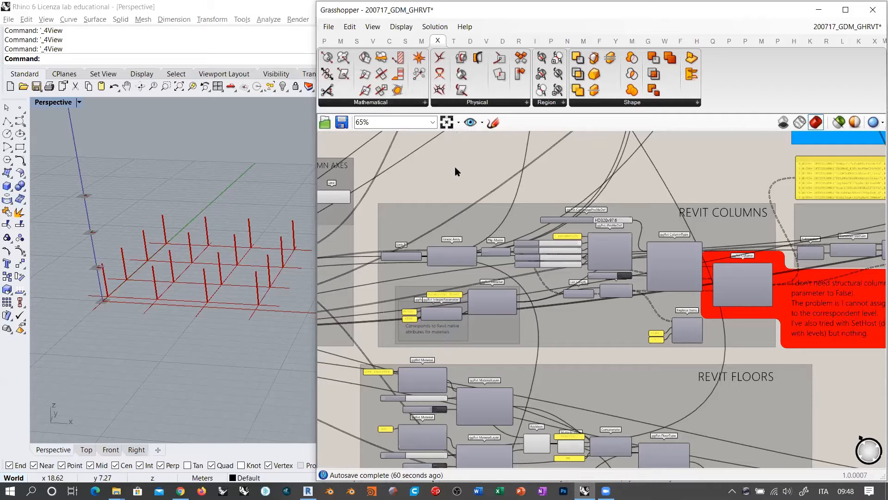
right_drag(176, 301, 112, 282)
scroll(134, 289, up, 8)
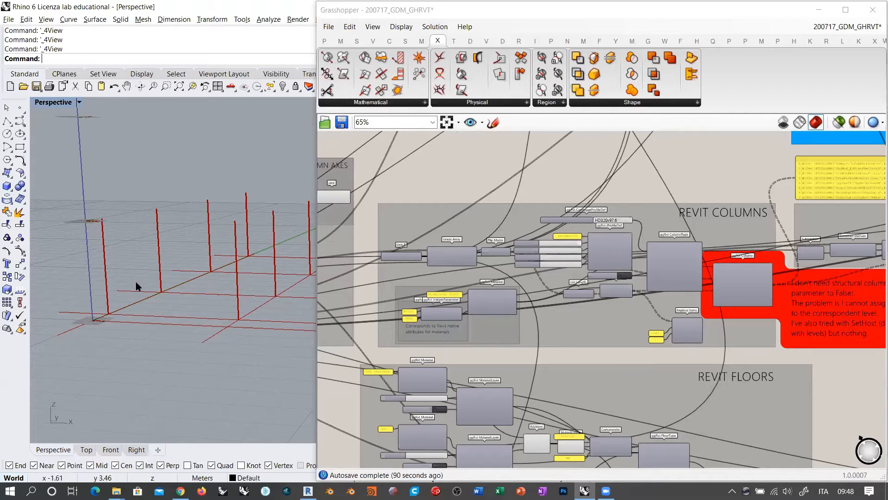
right_drag(119, 272, 168, 284)
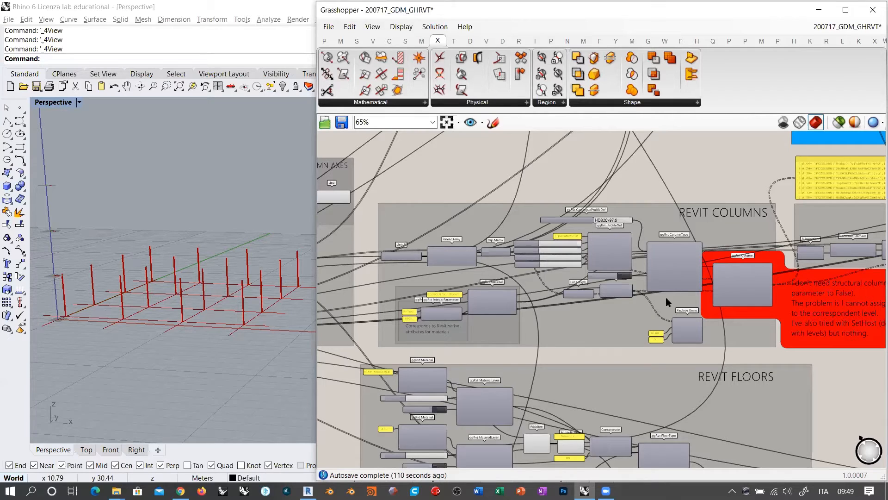
scroll(612, 281, up, 5)
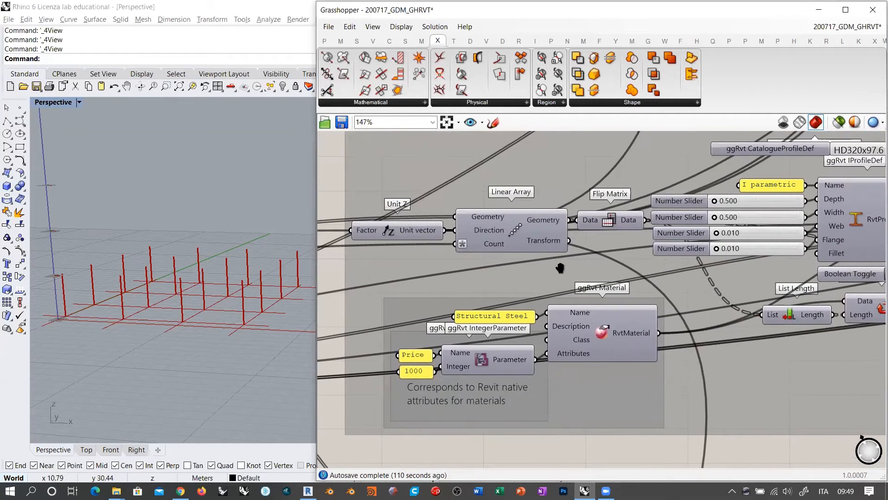
right_drag(570, 262, 490, 267)
scroll(490, 266, down, 1)
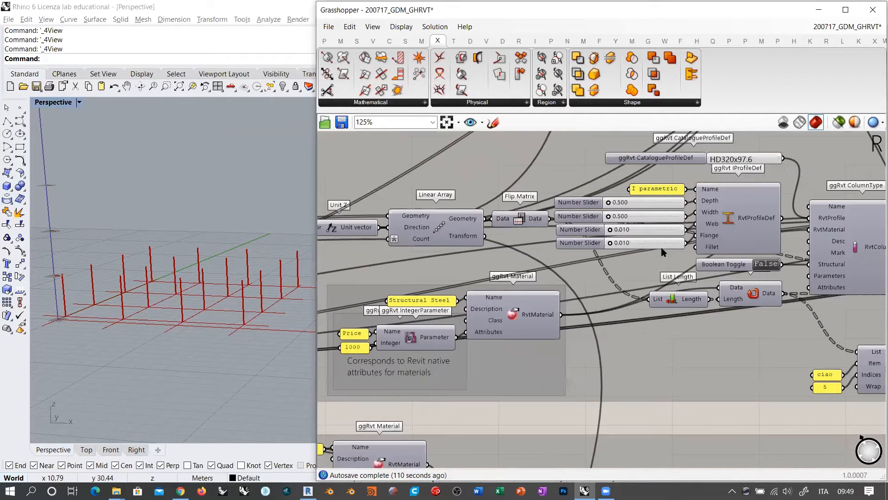
right_drag(625, 276, 648, 291)
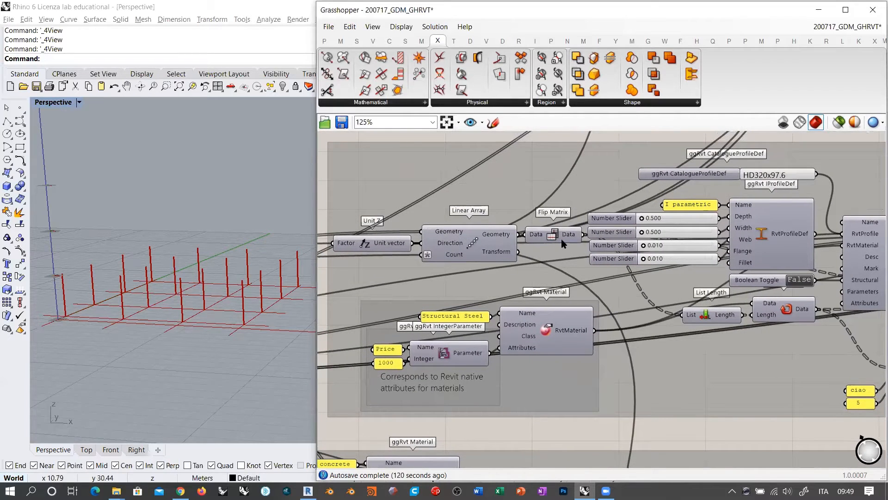
Check the Linear Array's column axes in the viewport and turn the component's preview off.
click(474, 244)
right_drag(220, 231, 221, 264)
right_drag(149, 217, 161, 223)
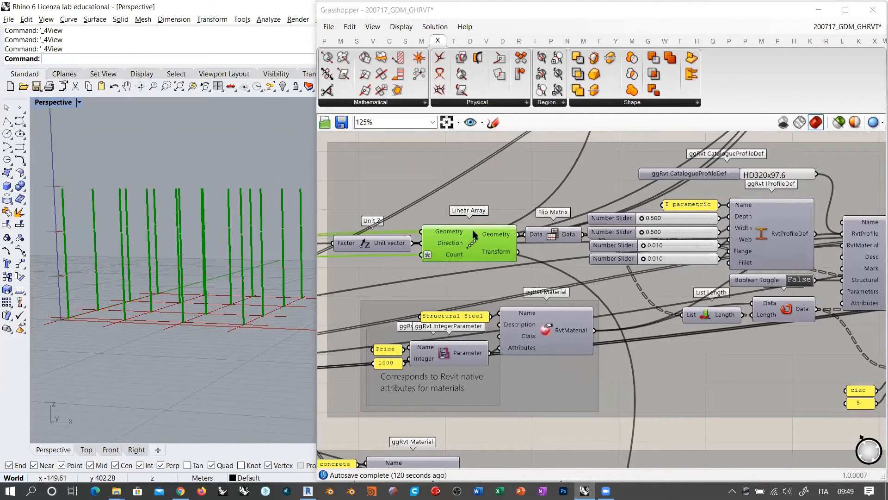
click(481, 241)
key(ctrl+q)
Turn off the preview of the Line component at the end of the Column Axes group.
right_drag(467, 294, 699, 276)
scroll(699, 277, down, 2)
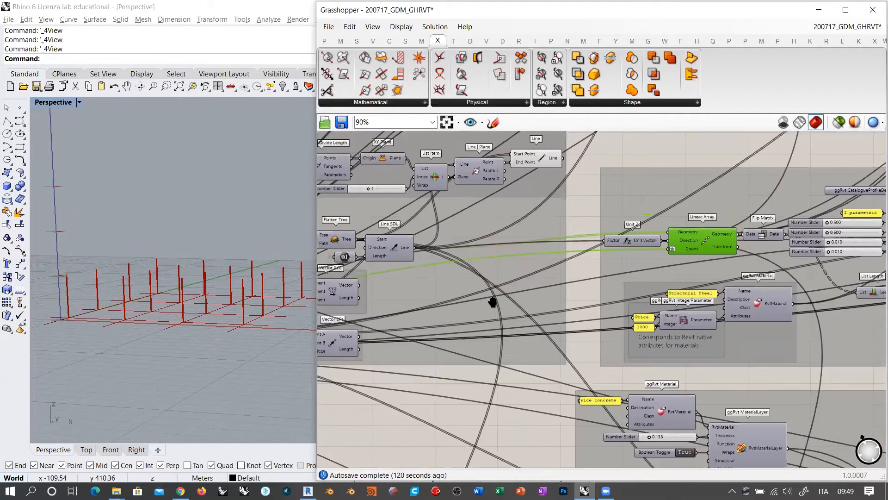
right_drag(493, 302, 635, 311)
click(681, 173)
key(ctrl+q)
Turn on the Linear Array preview and view the stacked column axes in the viewport.
right_drag(812, 264, 500, 291)
scroll(500, 291, up, 2)
click(547, 271)
key(ctrl+q)
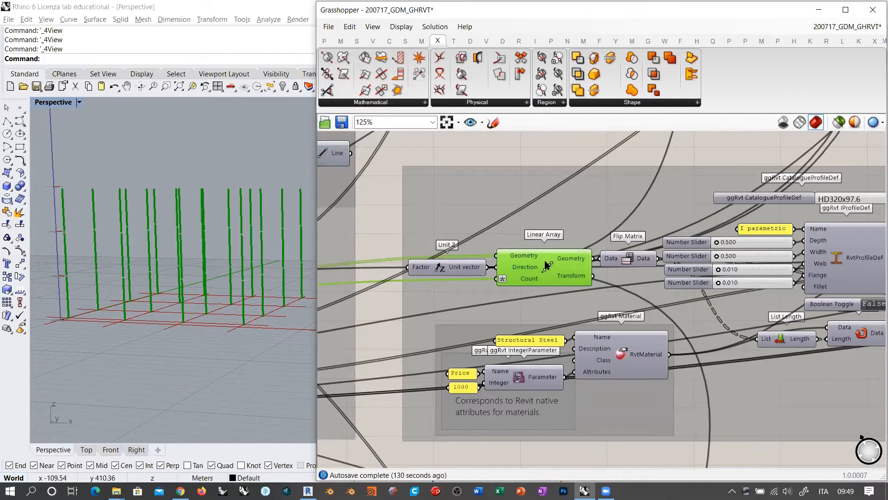
click(532, 217)
right_drag(172, 293, 169, 292)
Check the Linear Array's Count input and hide the component's preview.
mouse_move(534, 278)
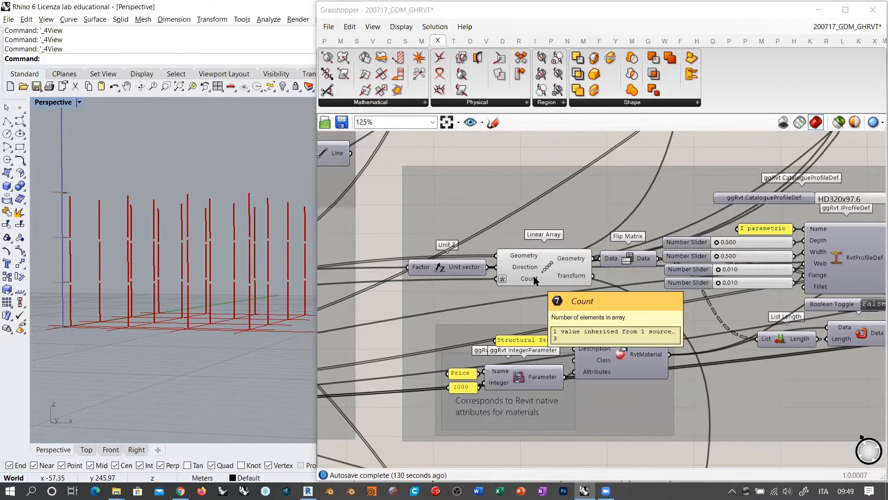
mouse_move(502, 278)
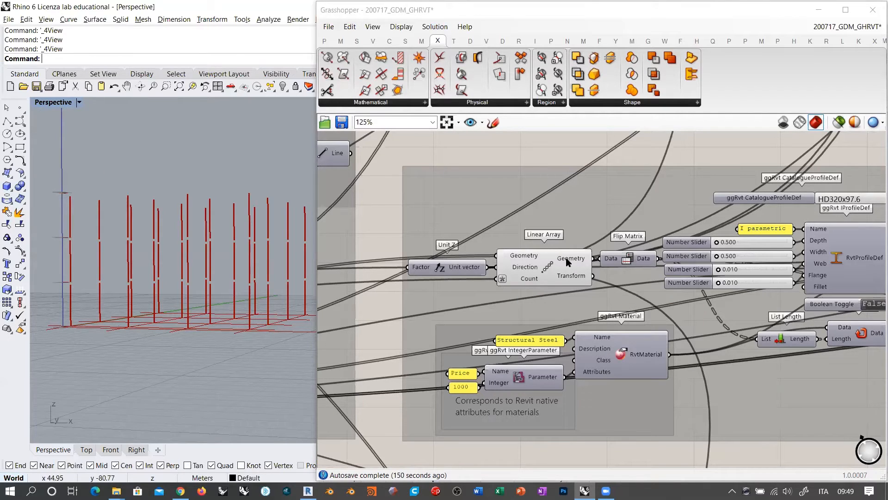
click(551, 268)
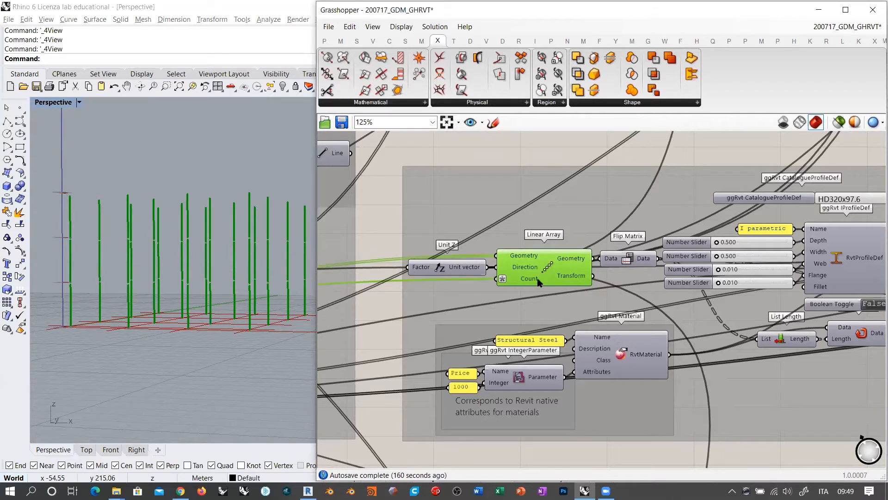
right_drag(742, 319, 566, 319)
click(659, 259)
click(659, 258)
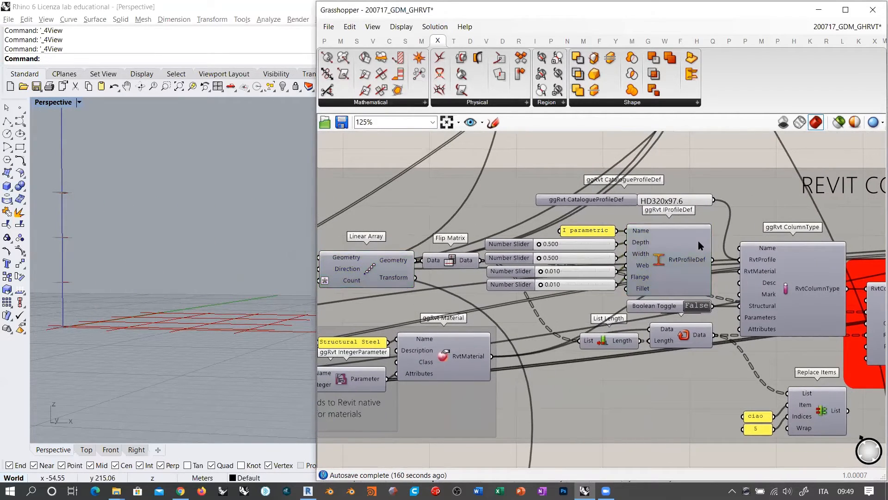
Compare the ggRvt CatalogueProfileDef and ggRvt IProfileDef components that define the Revit column profile.
click(692, 205)
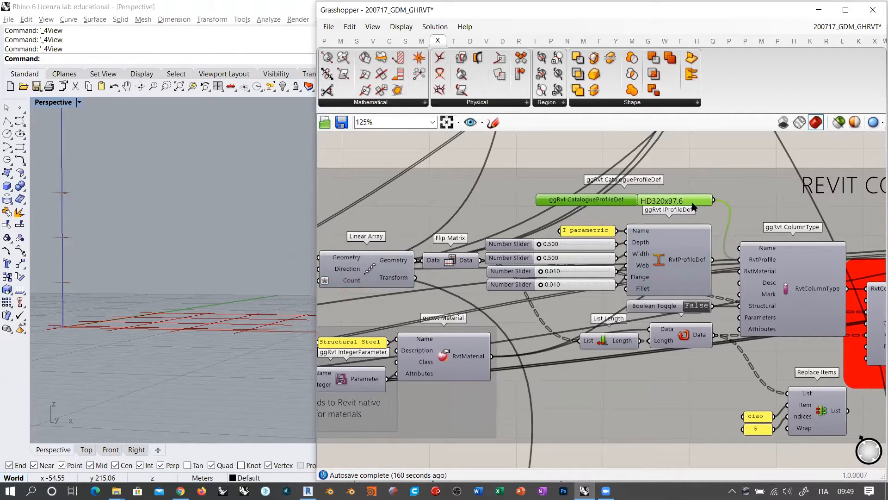
mouse_move(693, 205)
mouse_down()
mouse_move(642, 182)
mouse_move(690, 202)
mouse_up()
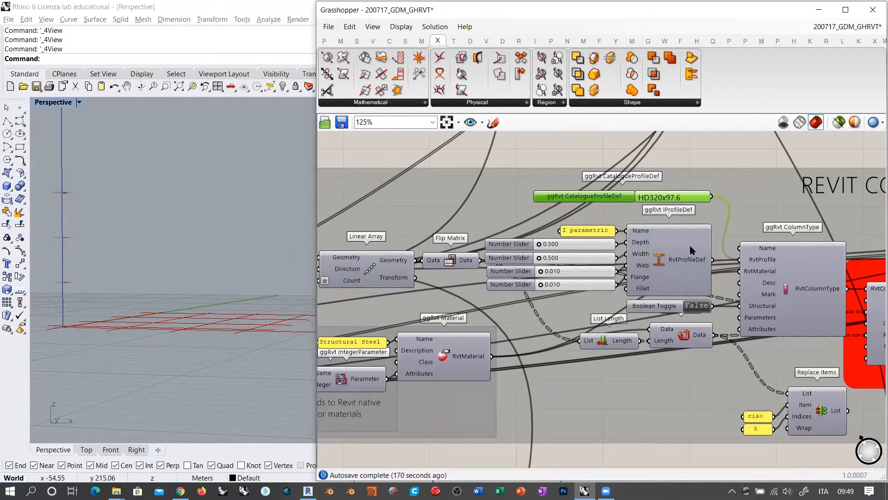
click(684, 260)
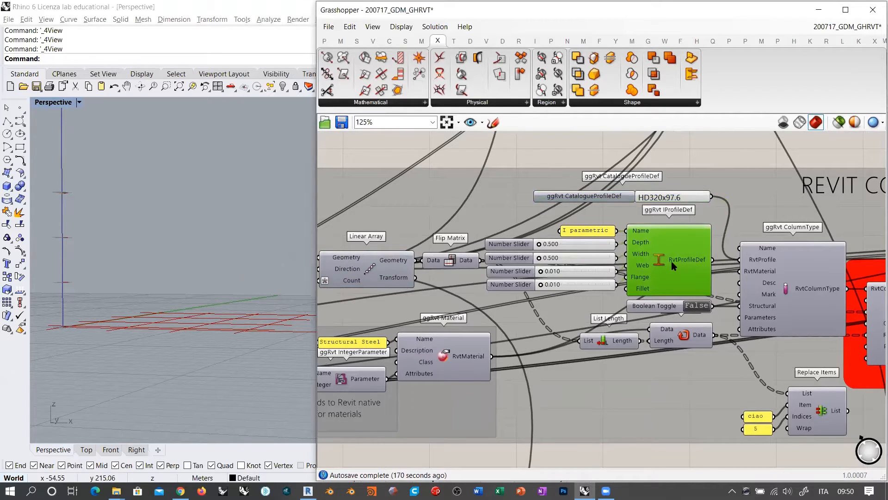
click(687, 165)
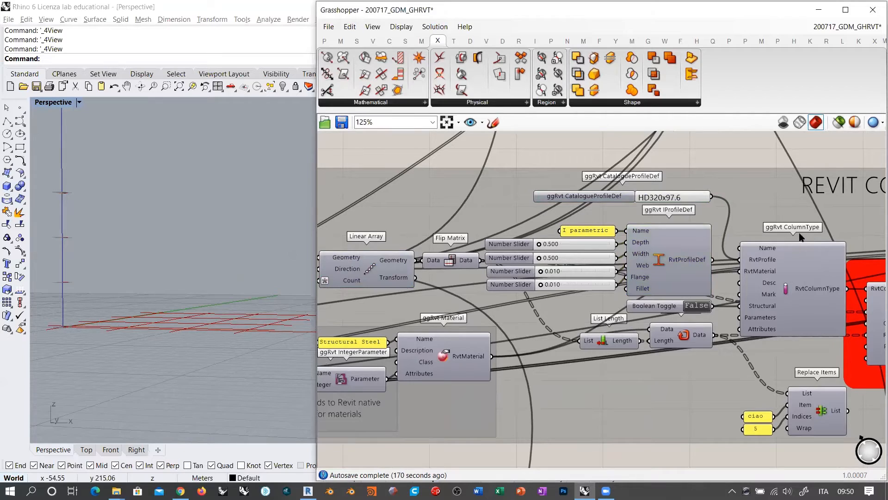
drag(693, 198, 690, 199)
shift+click(674, 239)
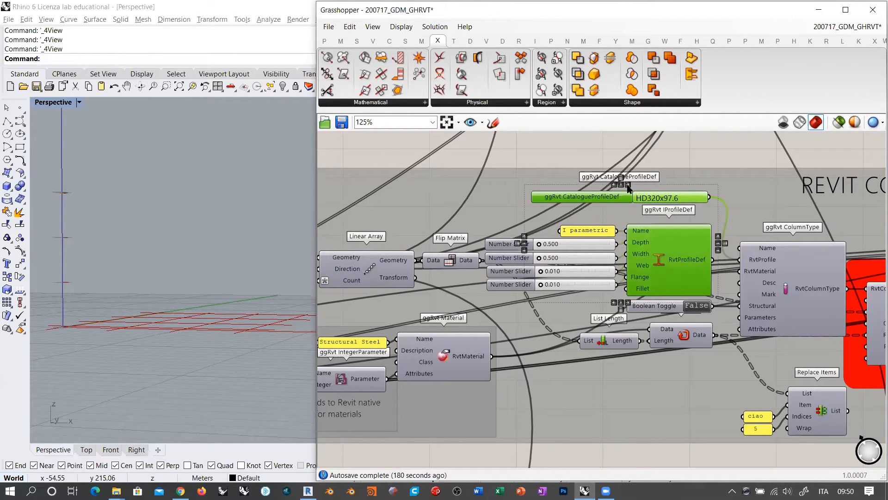
click(703, 154)
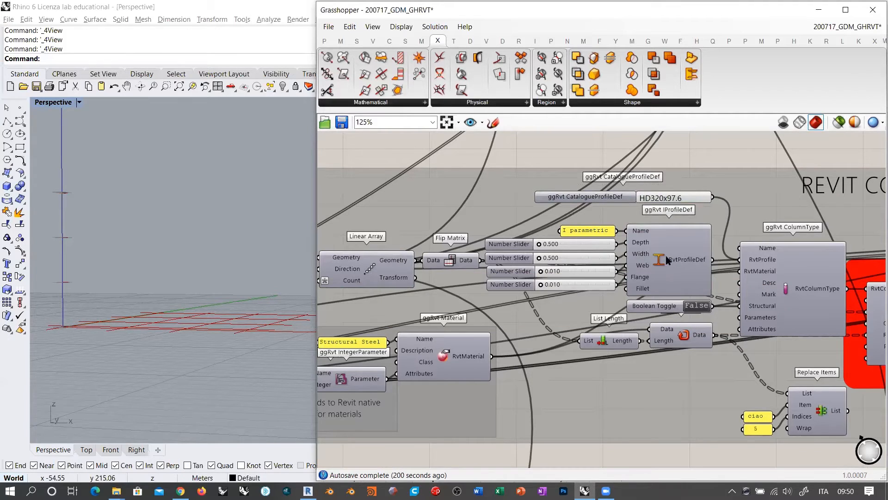
Examine the structural plug-in's Model, Cross Section and Material component groups in a temporarily widened canvas window.
right_drag(629, 260, 489, 311)
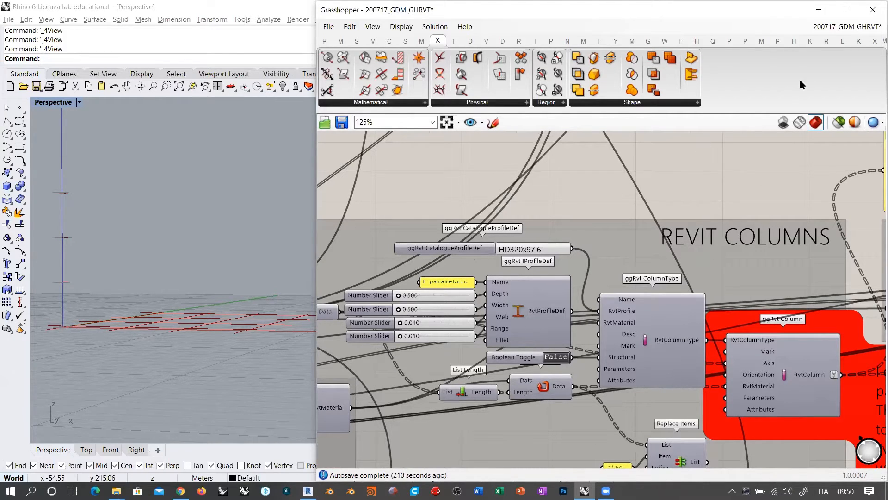
click(858, 42)
click(810, 40)
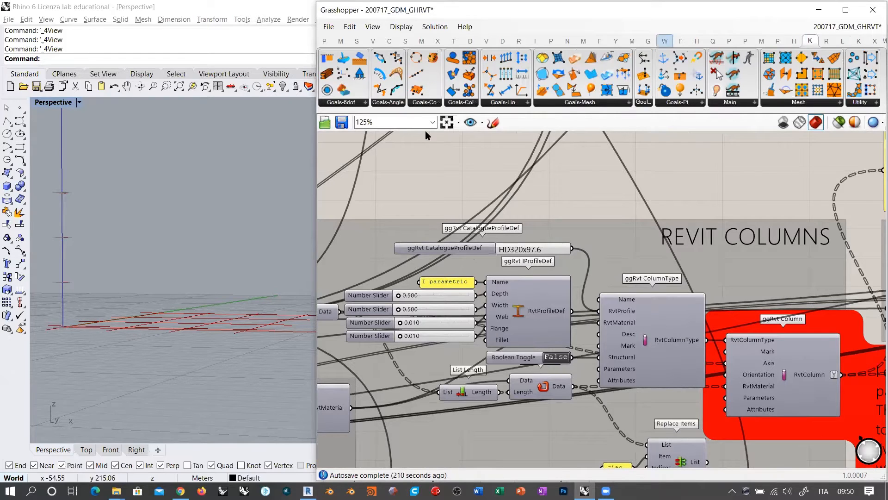
drag(314, 147, 100, 148)
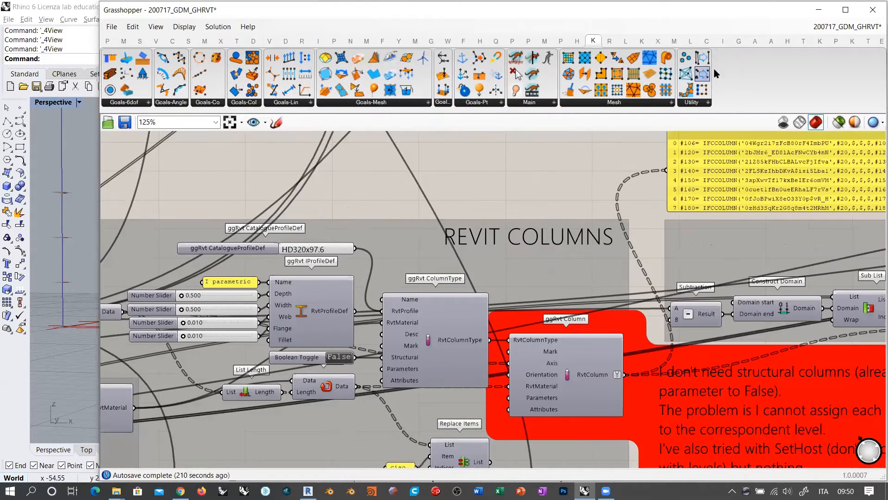
click(836, 41)
click(854, 41)
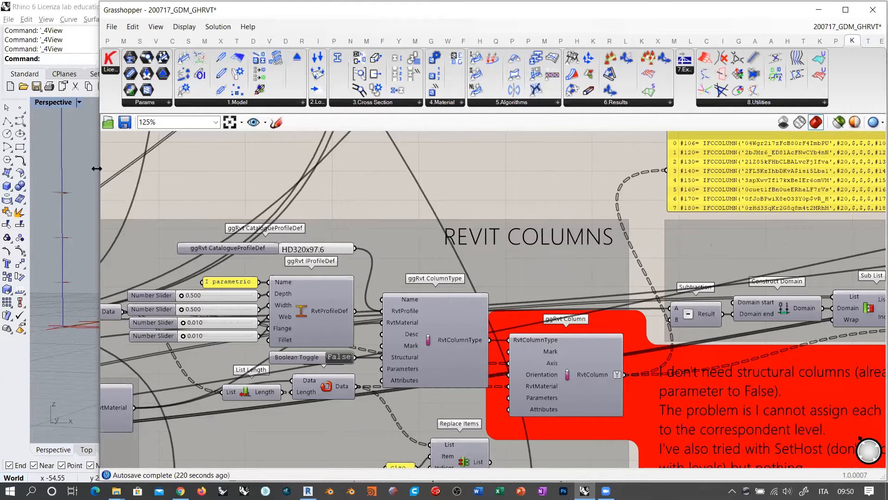
drag(97, 168, 388, 178)
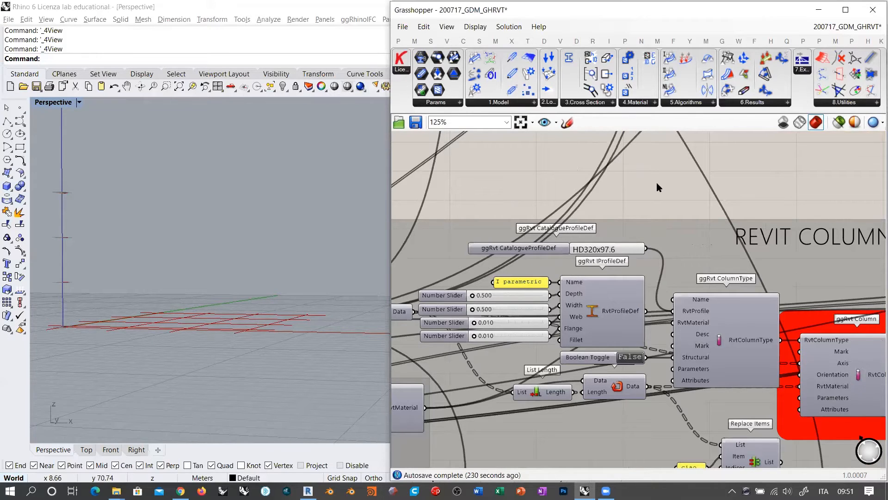
Examine the ggRvt BaketoFile component in the green circle beside the Revit Columns group.
scroll(659, 187, down, 4)
right_drag(713, 208, 632, 194)
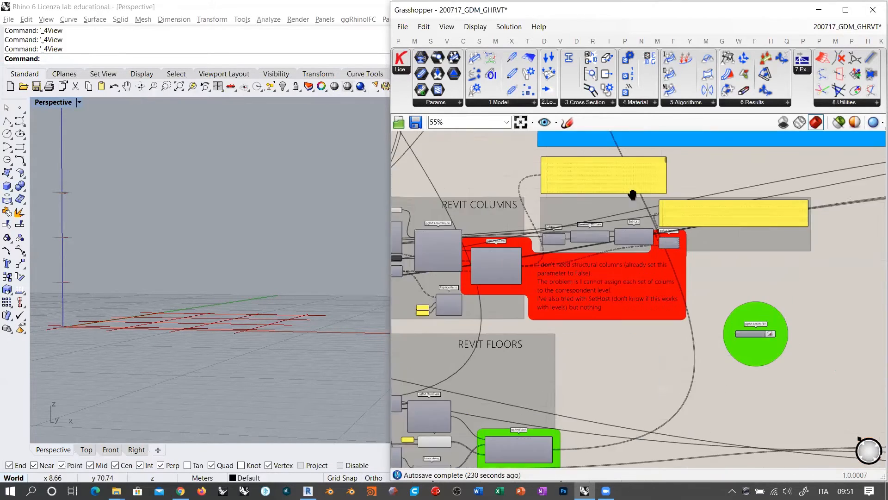
scroll(761, 329, up, 5)
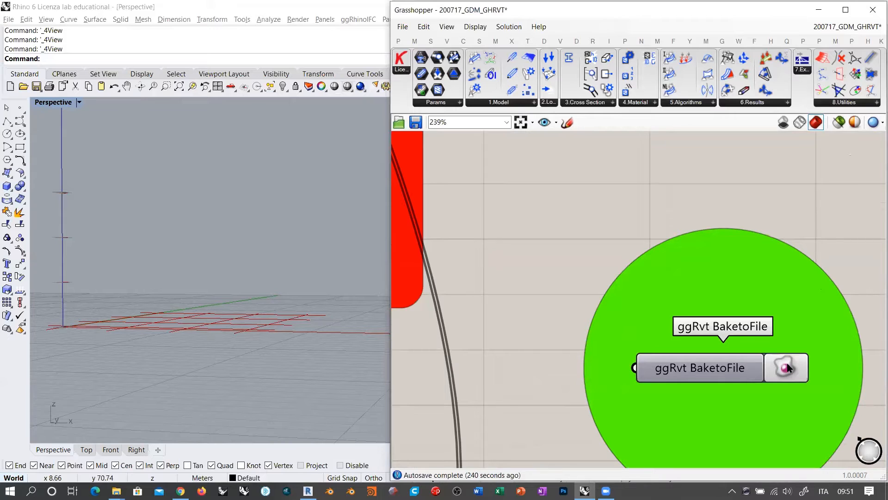
scroll(789, 368, down, 5)
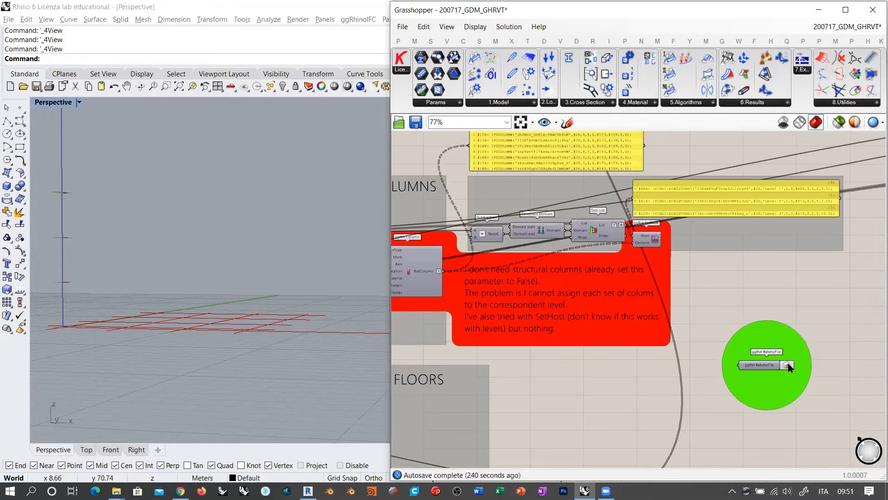
Display the ggRvt component groups for ElementType, Instance, Parameters and View, and bring the widened canvas window back beside the viewport.
right_drag(576, 351, 572, 318)
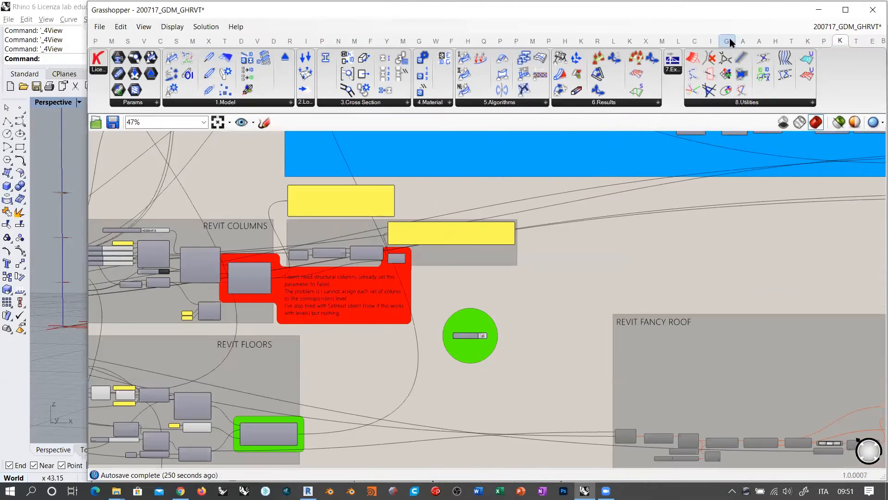
click(729, 40)
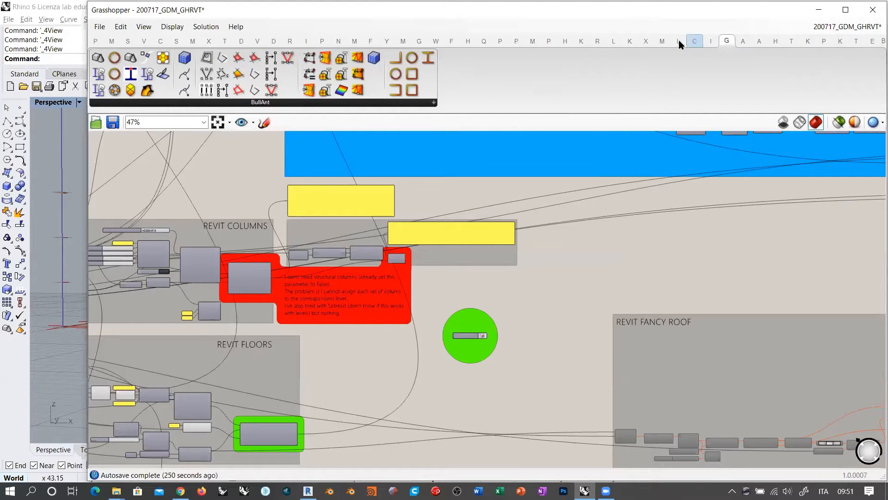
click(592, 42)
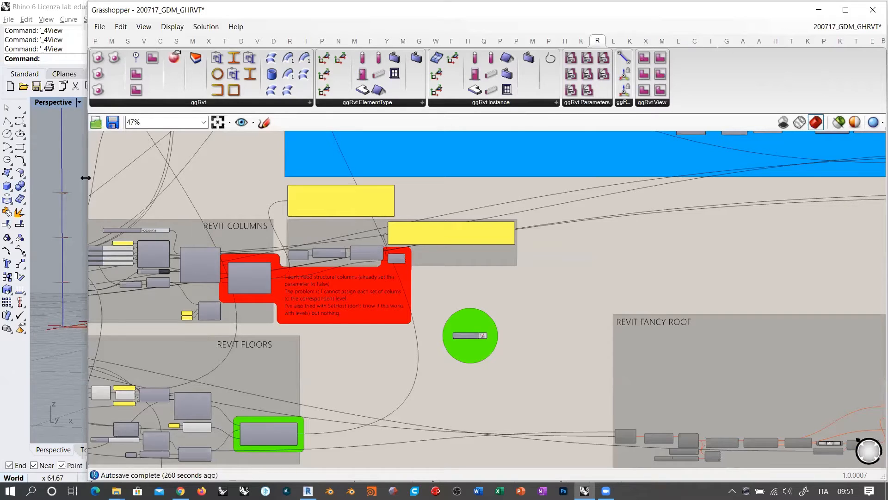
drag(85, 178, 341, 181)
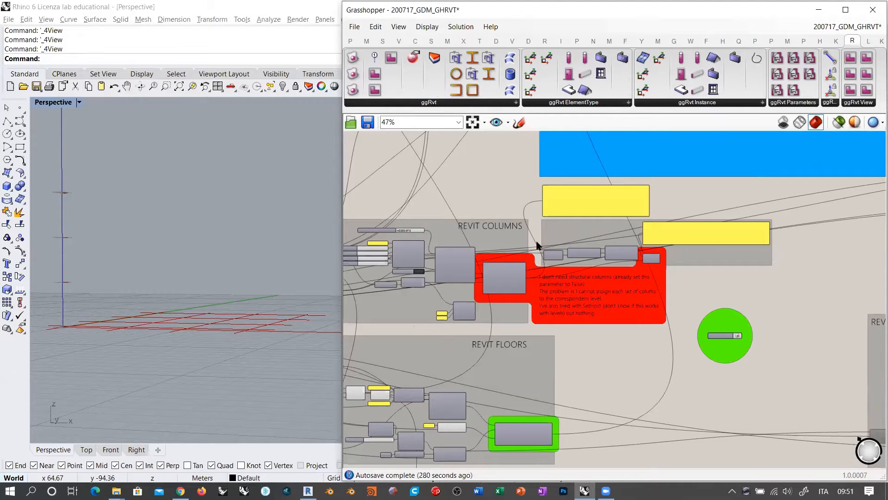
Set the Boolean Toggle feeding the Structural input of ggRvt ColumnType to True.
scroll(606, 273, up, 6)
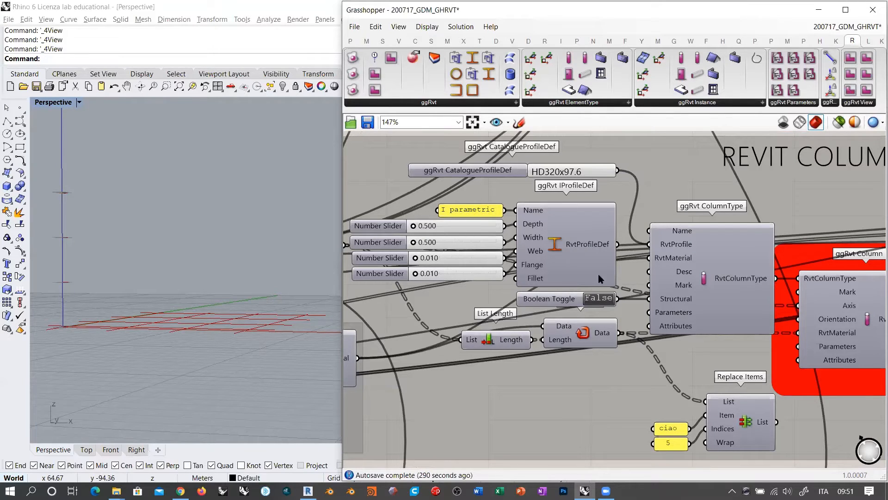
click(559, 303)
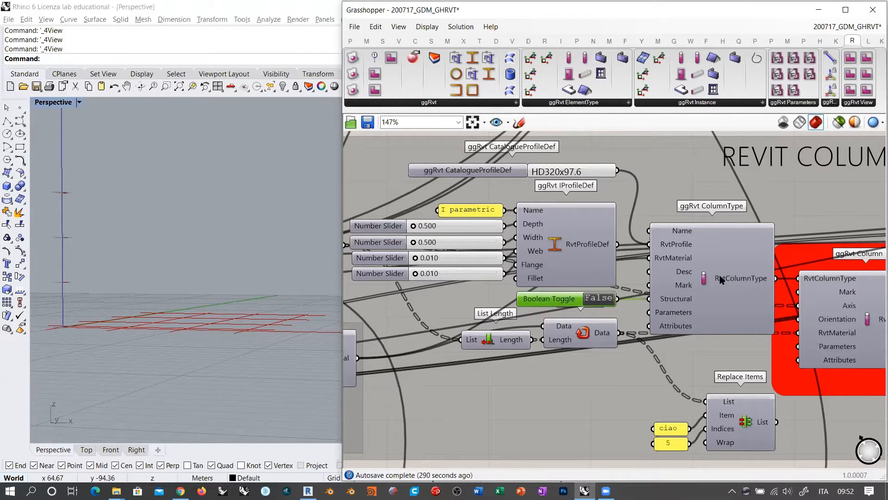
right_drag(600, 256, 582, 256)
scroll(648, 295, up, 3)
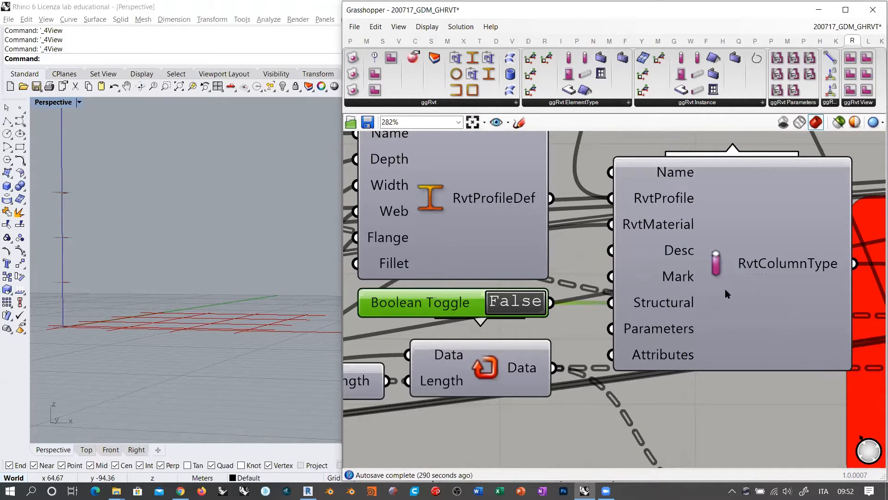
scroll(728, 291, down, 2)
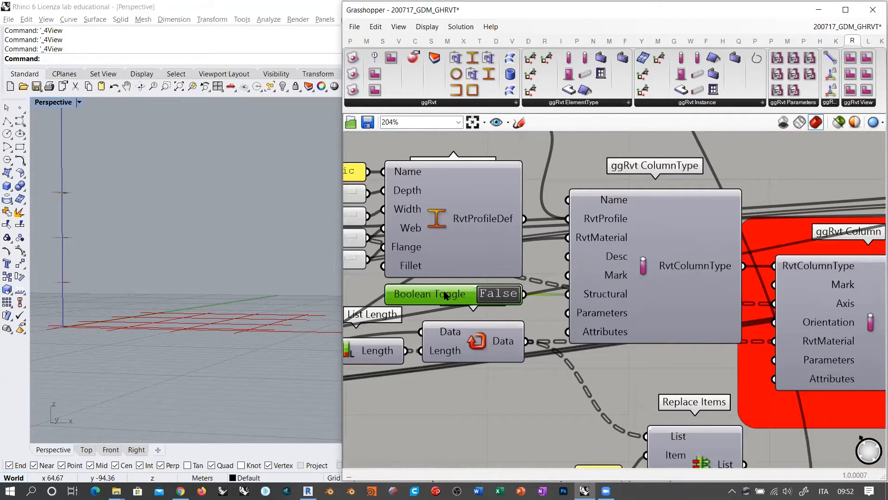
click(469, 297)
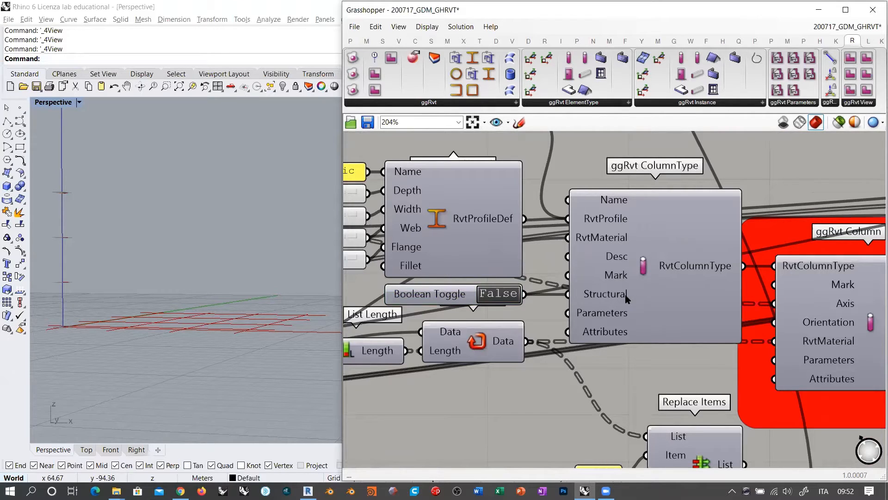
mouse_move(627, 298)
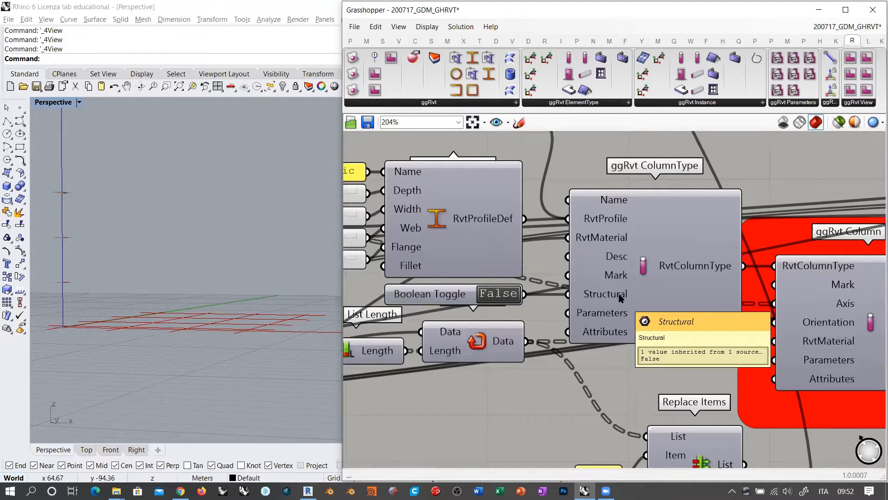
click(495, 298)
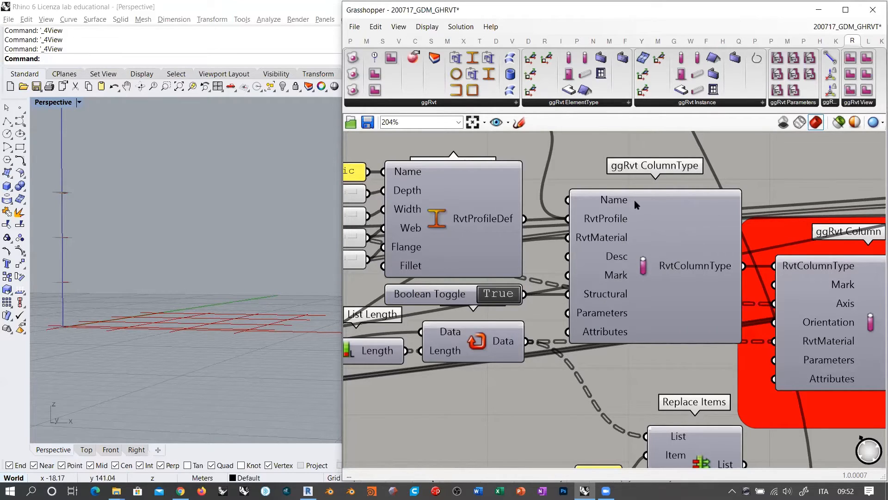
Examine the ggRvt ColumnType inputs and the Replace Items component with its item panel "ciao" and index panel 5.
scroll(618, 314, down, 3)
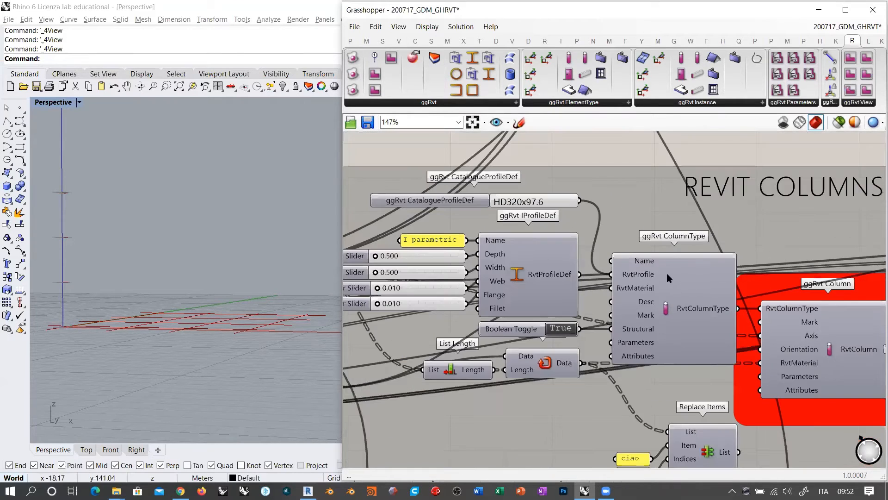
mouse_move(644, 263)
right_drag(701, 331, 606, 273)
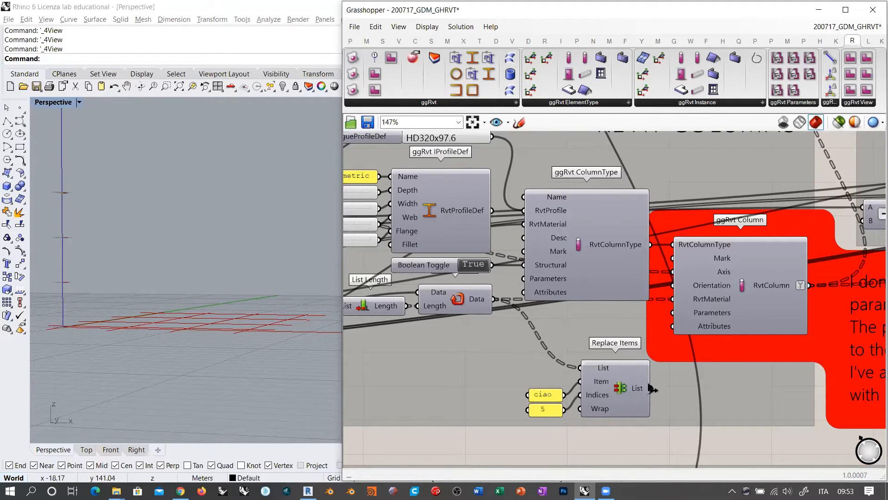
right_drag(539, 344, 676, 328)
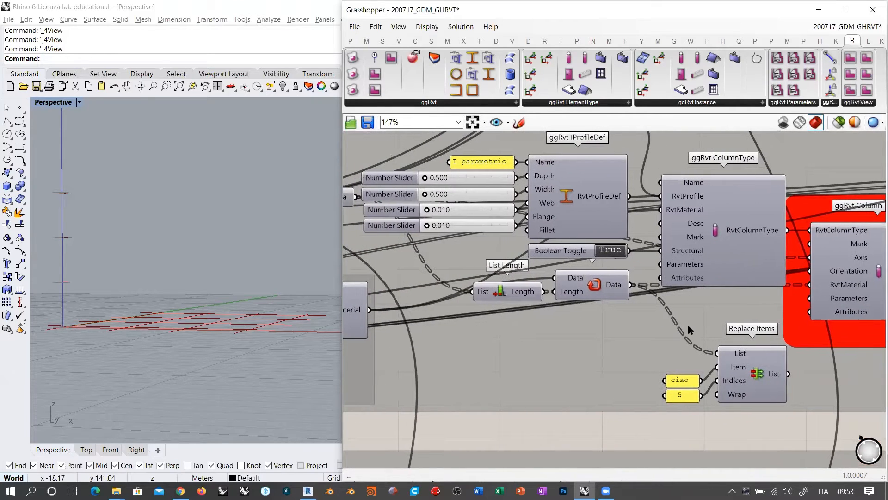
scroll(689, 325, down, 1)
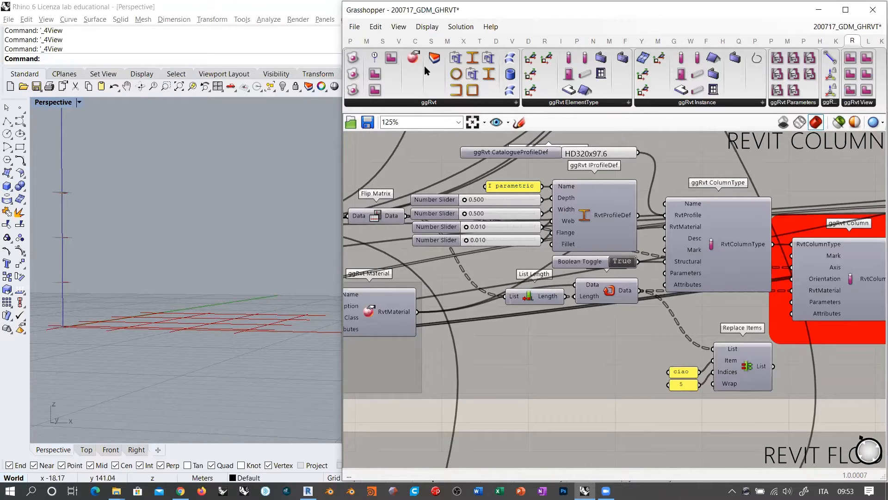
right_drag(735, 352, 679, 335)
scroll(670, 346, up, 5)
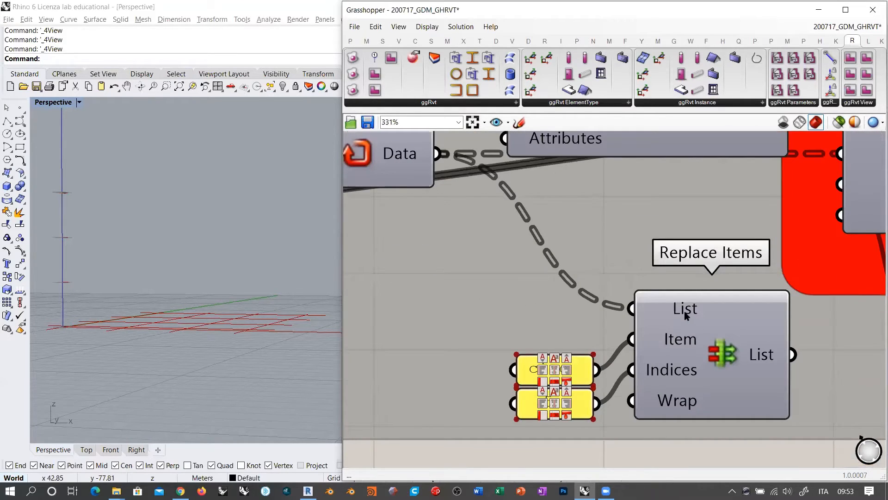
scroll(631, 346, down, 2)
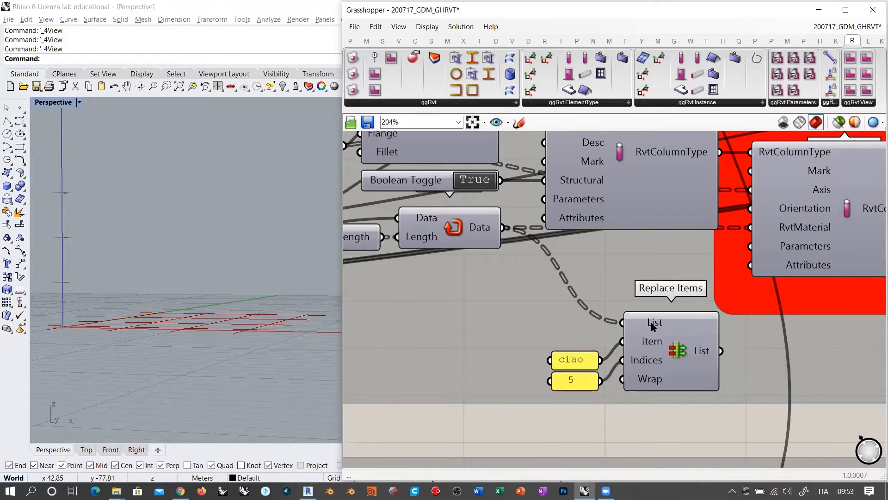
mouse_move(652, 327)
Trace how the ggRvt Material output reaches the column type and the duplicated list that feeds Replace Items.
right_drag(539, 318, 686, 334)
scroll(687, 333, down, 3)
click(428, 279)
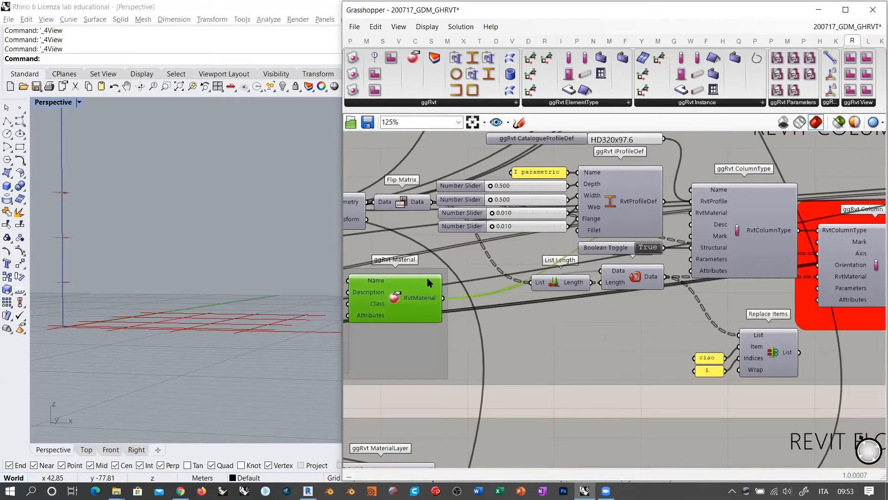
scroll(761, 361, up, 4)
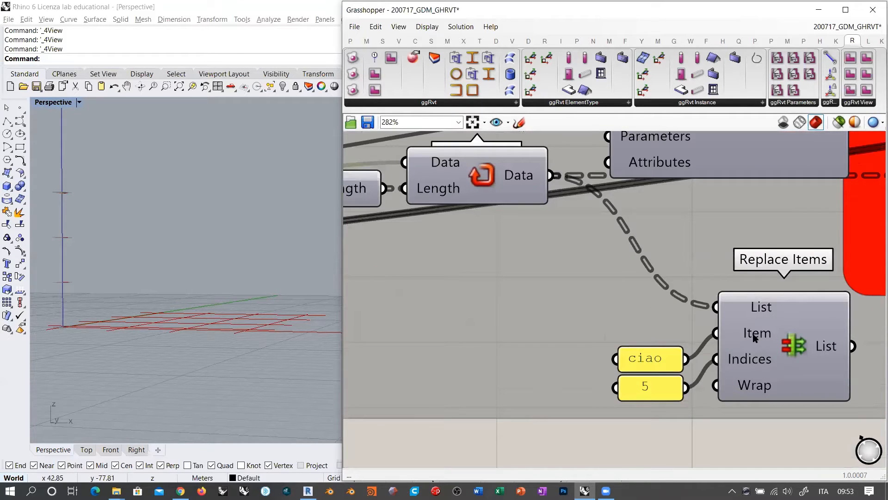
scroll(755, 337, down, 2)
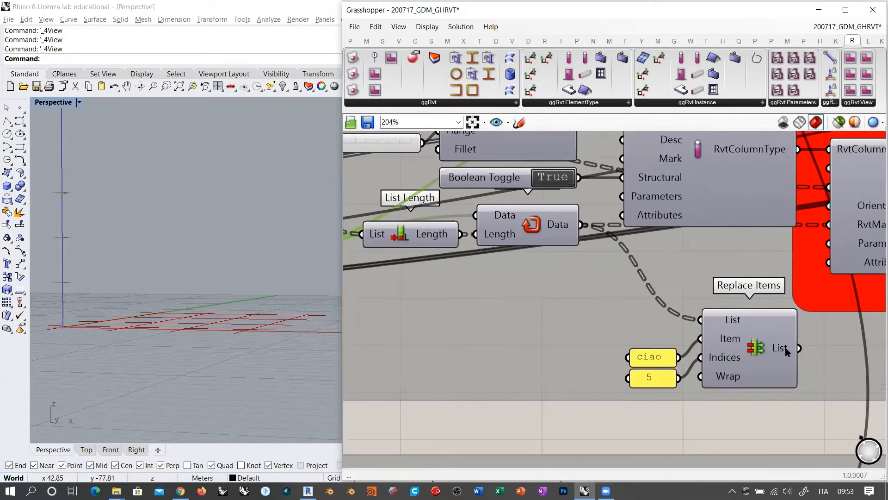
drag(796, 350, 734, 234)
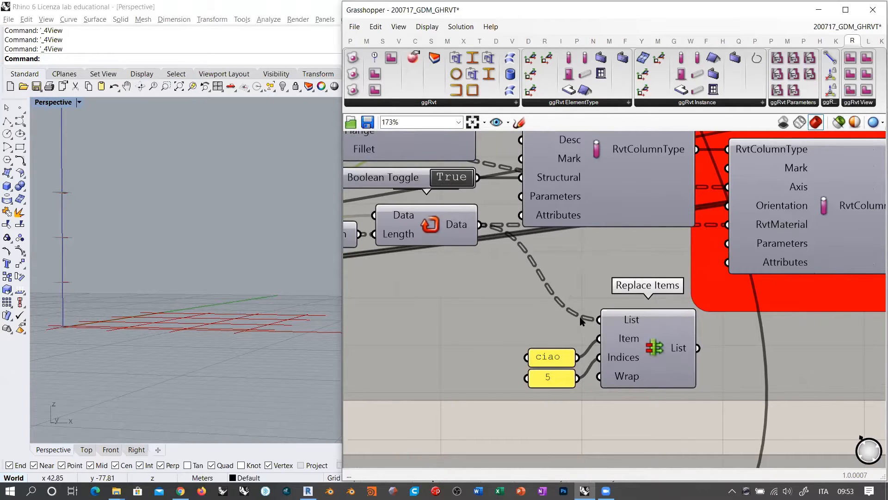
scroll(694, 399, down, 2)
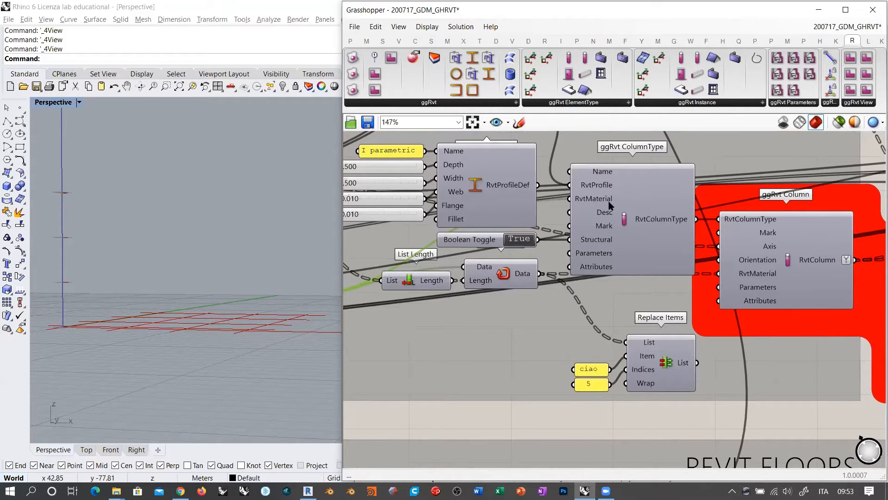
right_drag(584, 203, 647, 197)
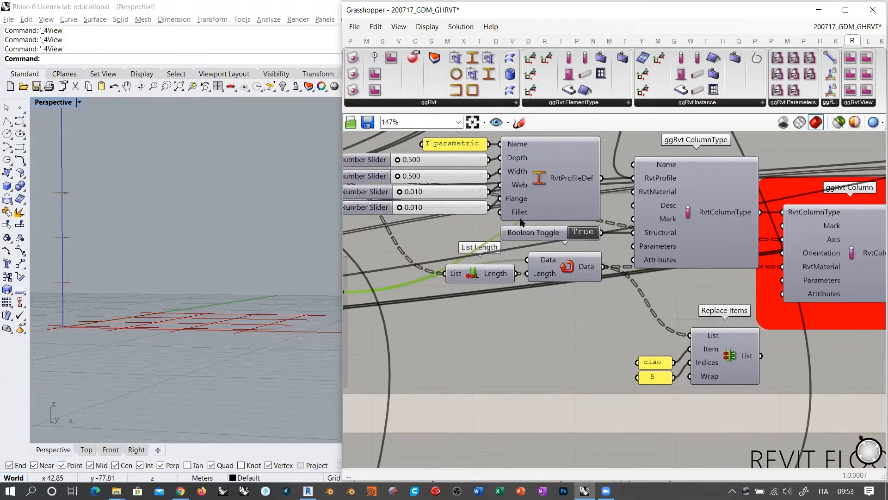
right_drag(593, 292, 781, 295)
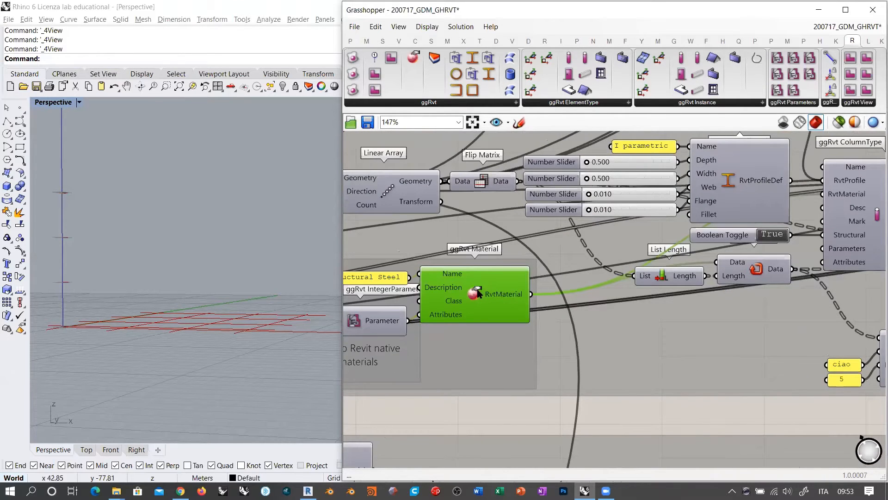
click(734, 312)
Move Replace Items and its two input panels together, closer to the duplicated material list and below ggRvt ColumnType.
right_drag(736, 311, 453, 302)
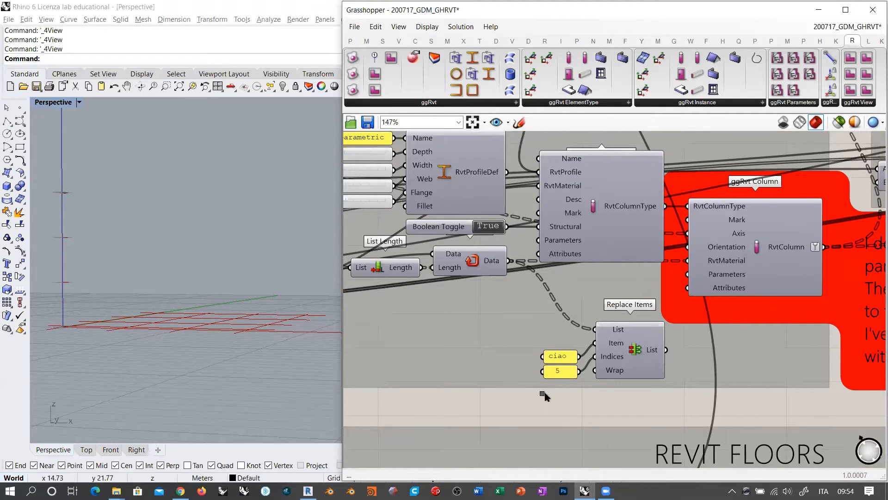
drag(544, 394, 675, 314)
mouse_move(627, 352)
mouse_down()
mouse_move(599, 330)
mouse_move(587, 332)
mouse_move(652, 309)
mouse_move(654, 276)
mouse_move(689, 262)
mouse_move(636, 342)
mouse_up()
click(613, 410)
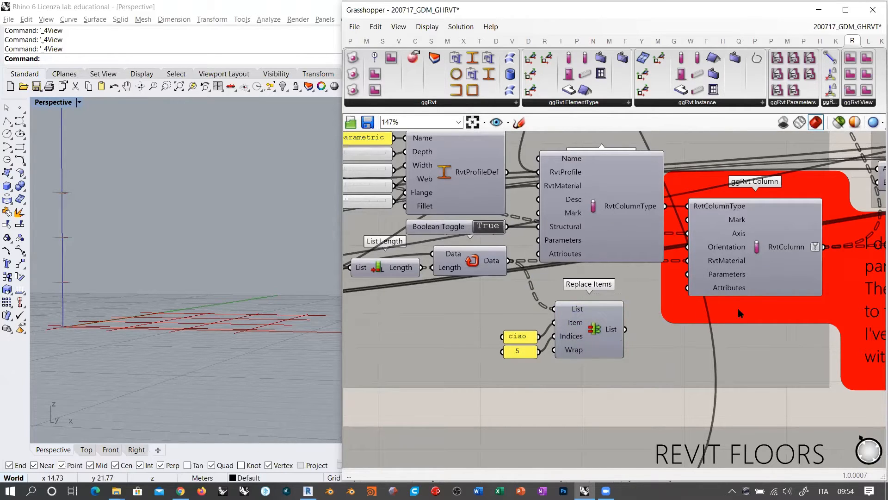
Enlarge the panel above the Revit Columns group that lists the ggRvt Column output.
right_drag(749, 291, 533, 351)
scroll(545, 300, down, 2)
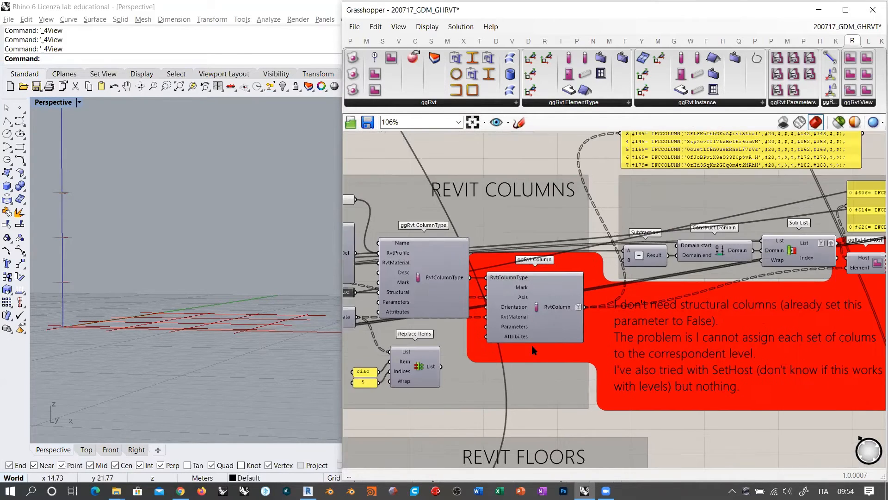
scroll(530, 352, down, 2)
right_drag(659, 189, 617, 249)
drag(614, 262, 570, 205)
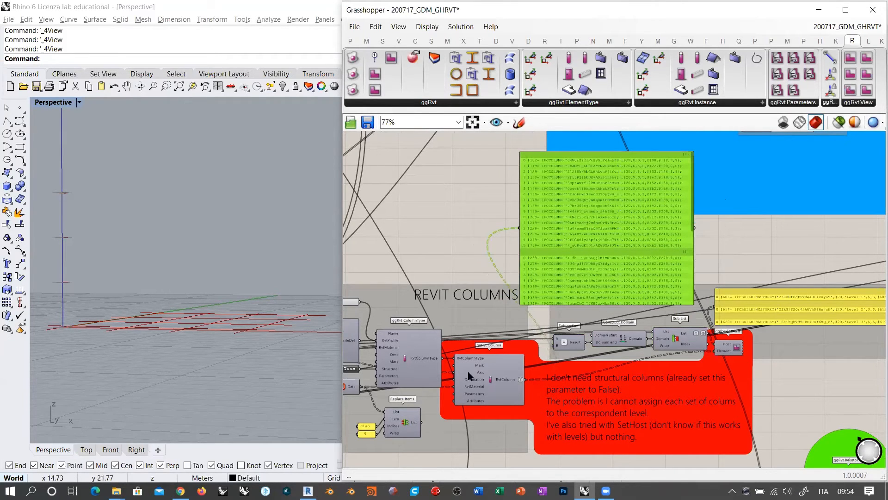
click(489, 378)
click(437, 409)
Connect the List output of Replace Items to the RvtMaterial input of ggRvt Column.
right_drag(437, 409, 511, 342)
scroll(512, 341, up, 4)
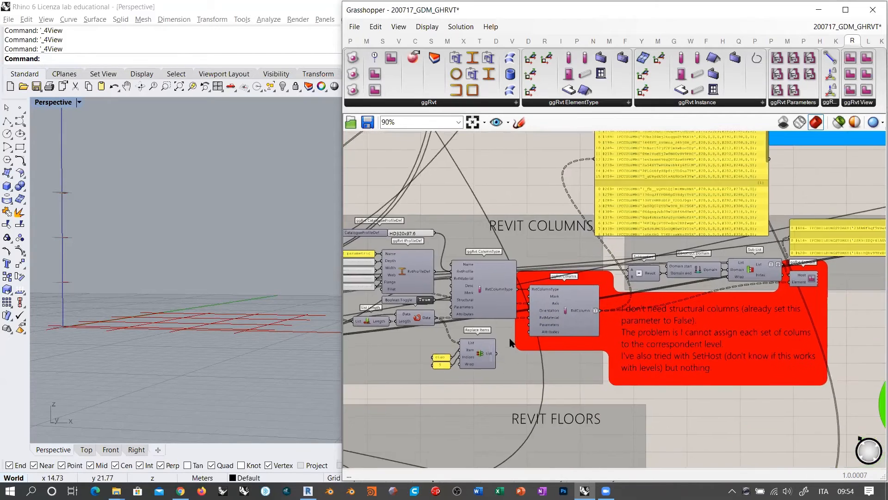
drag(476, 379, 559, 281)
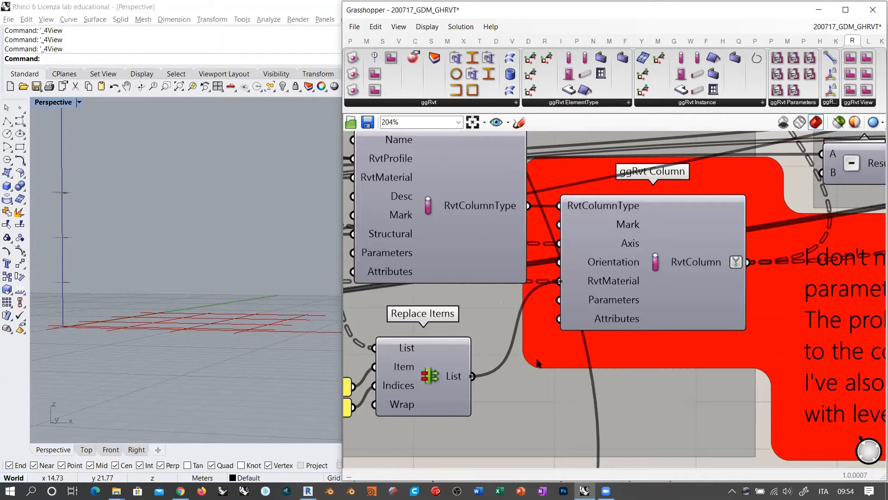
Connect the List output of Replace Items to the enlarged panel and check the material list at index 5.
scroll(483, 395, down, 2)
right_drag(607, 257, 525, 389)
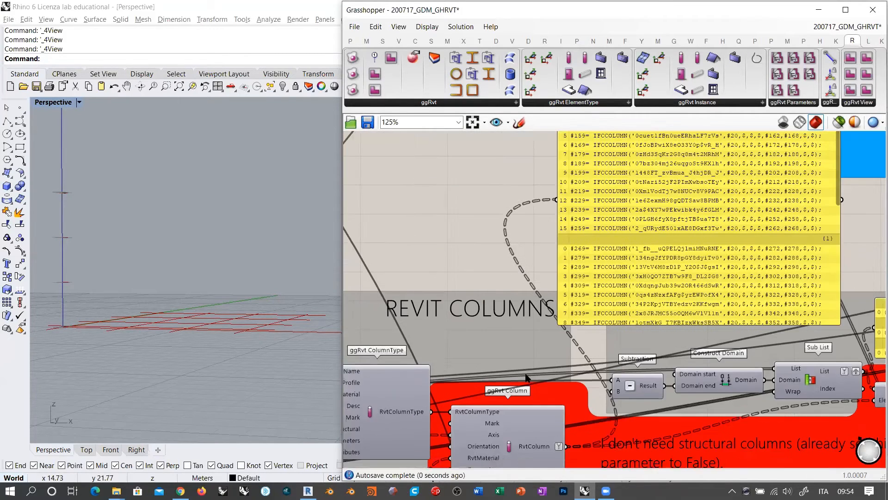
right_drag(639, 224, 712, 178)
right_drag(600, 290, 687, 165)
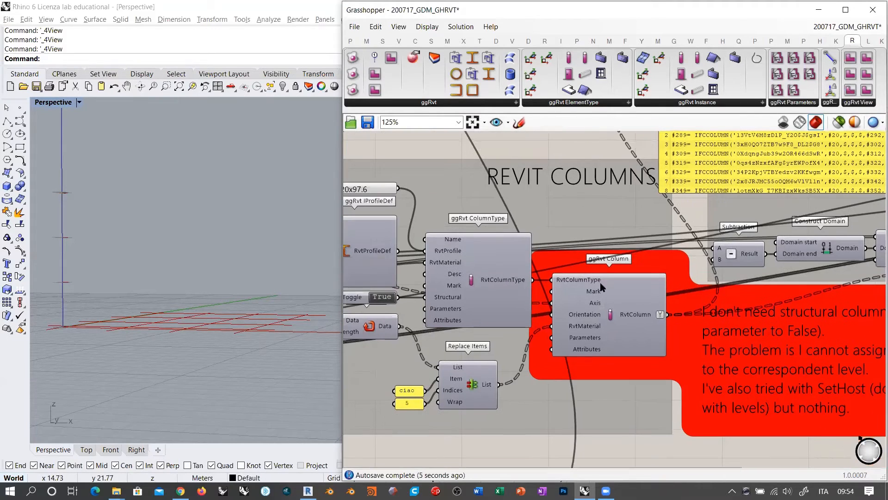
mouse_move(488, 390)
drag(498, 384, 657, 153)
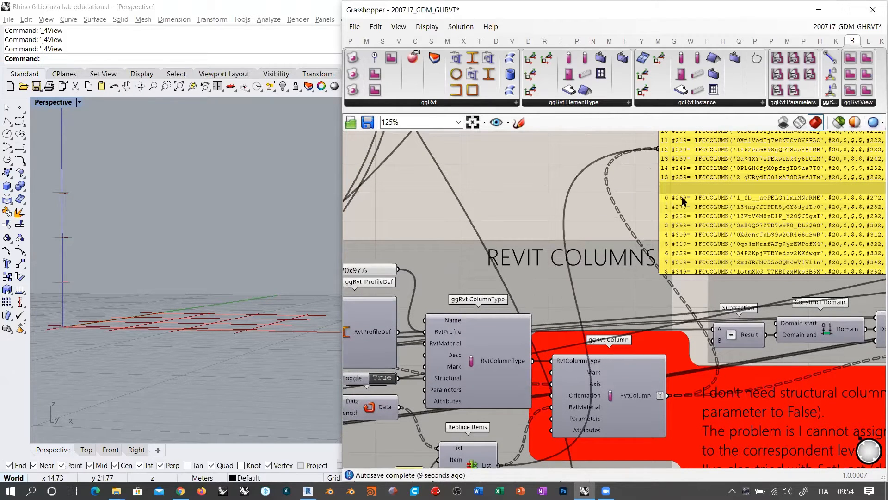
right_drag(767, 192, 643, 263)
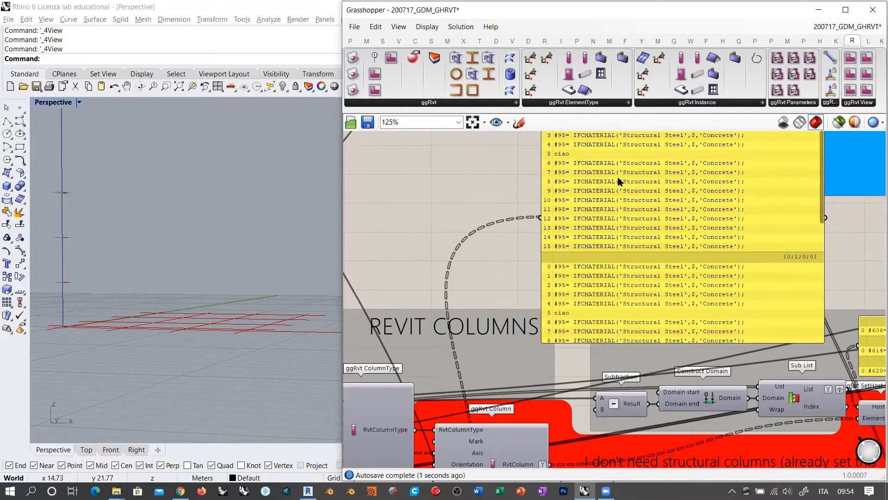
right_drag(619, 179, 579, 259)
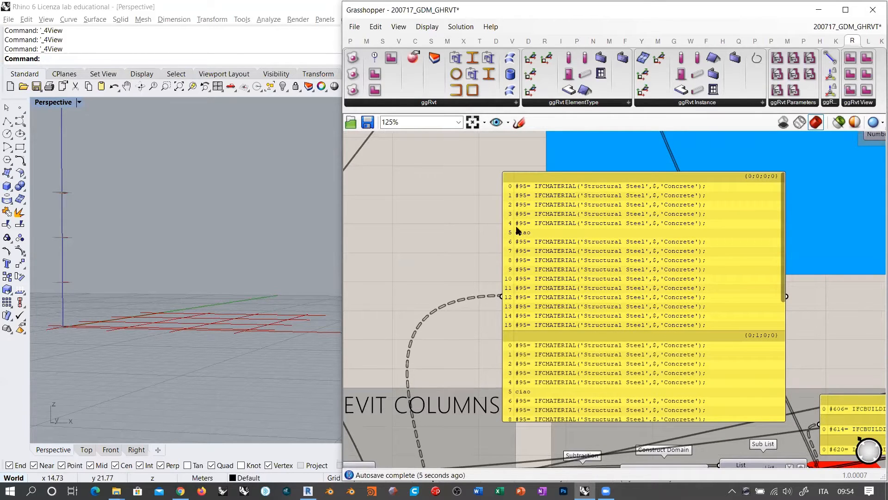
Reconnect the RvtColumn output of ggRvt Column to the enlarged panel in place of the material list.
right_drag(450, 352, 600, 199)
right_drag(542, 328, 518, 369)
drag(536, 368, 514, 199)
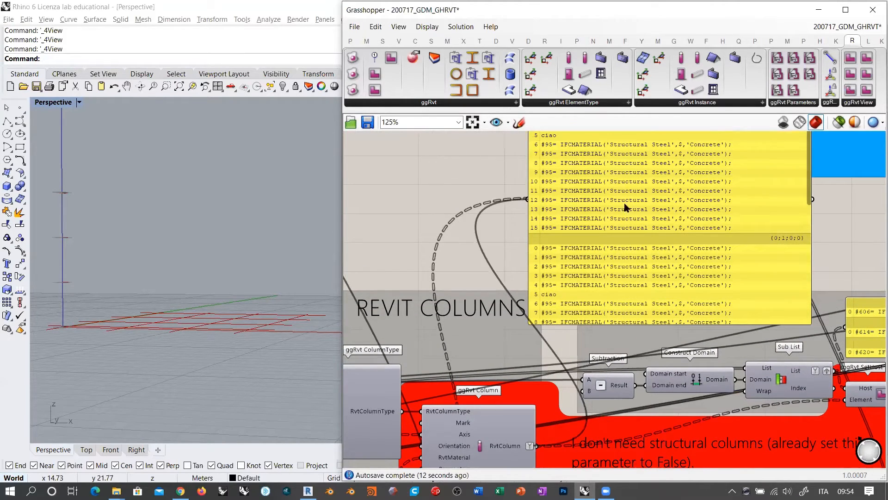
scroll(625, 231, up, 2)
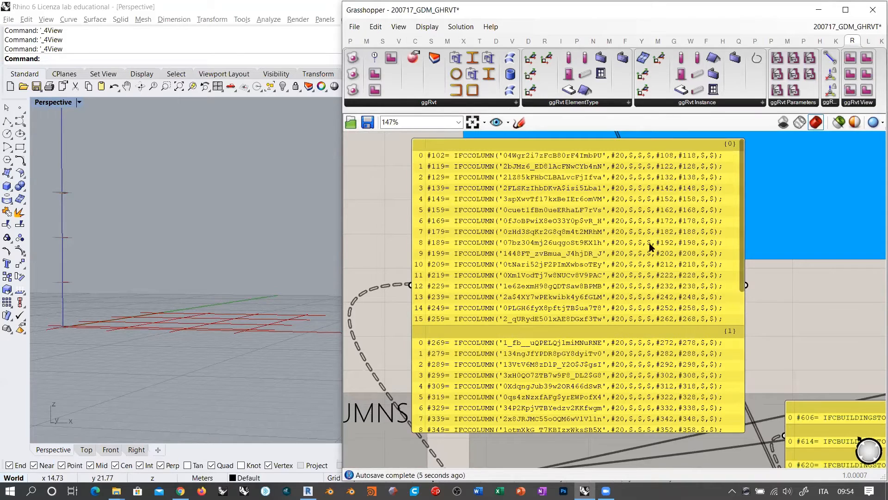
Disconnect the List output of Replace Items from the RvtMaterial input of ggRvt Column.
scroll(647, 247, down, 5)
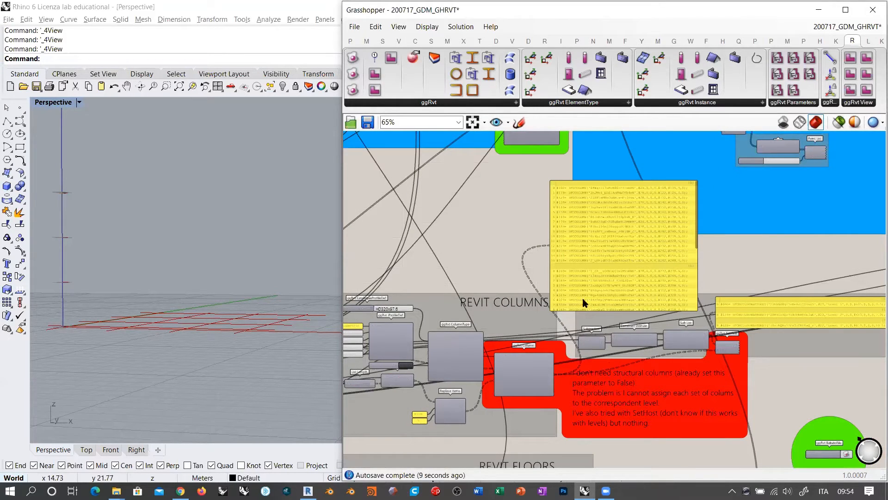
scroll(539, 391, up, 4)
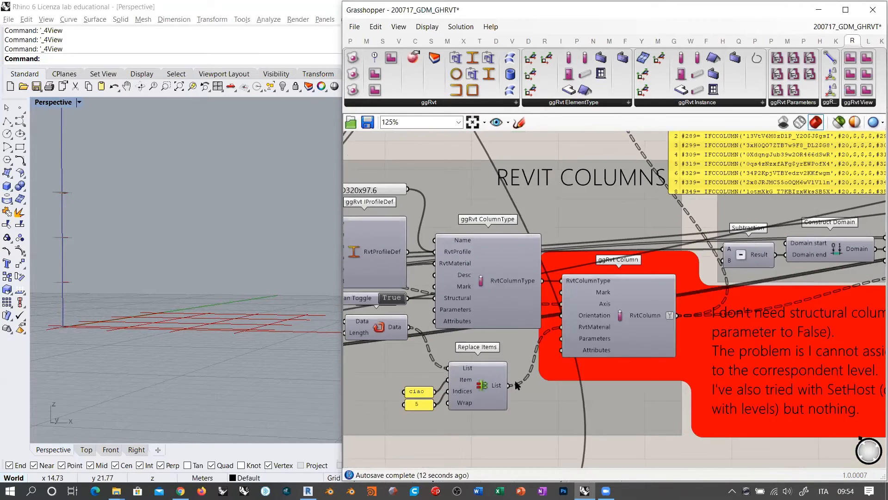
scroll(517, 385, down, 2)
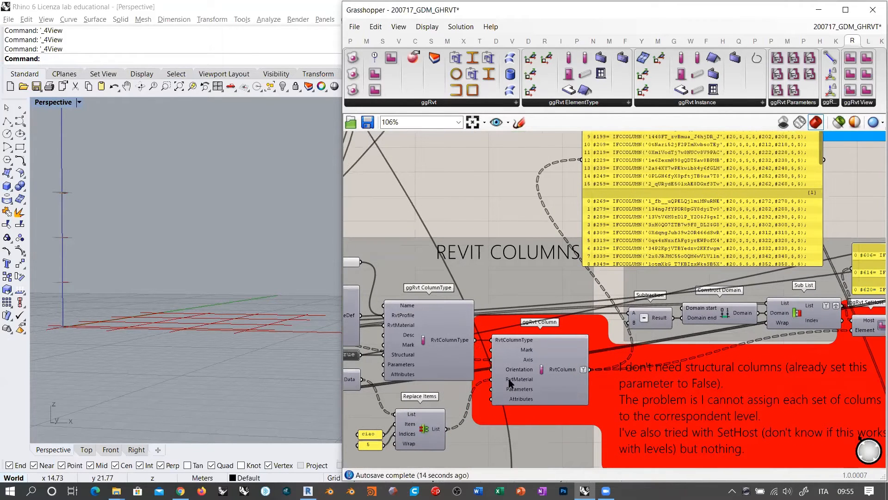
mouse_move(512, 382)
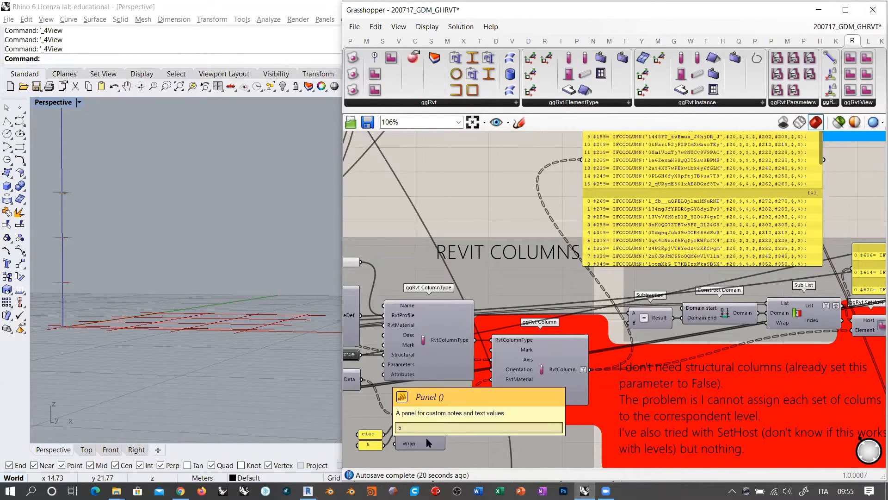
scroll(426, 437, down, 2)
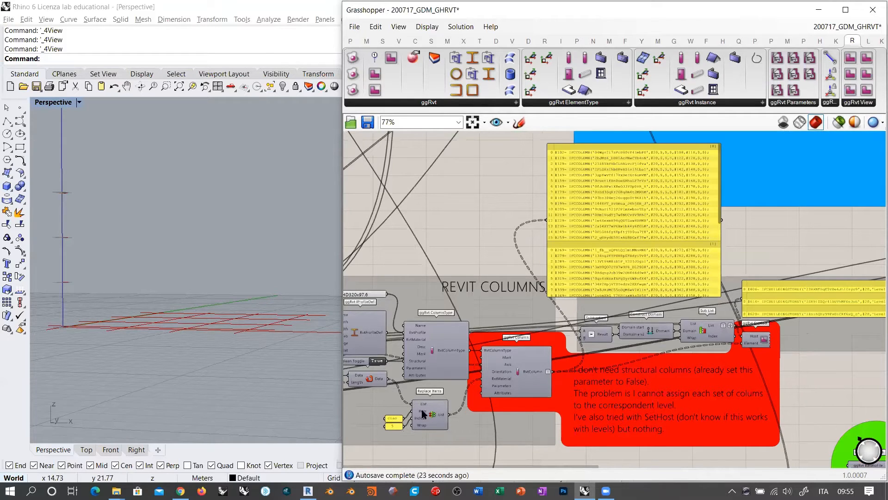
right_drag(223, 311, 220, 341)
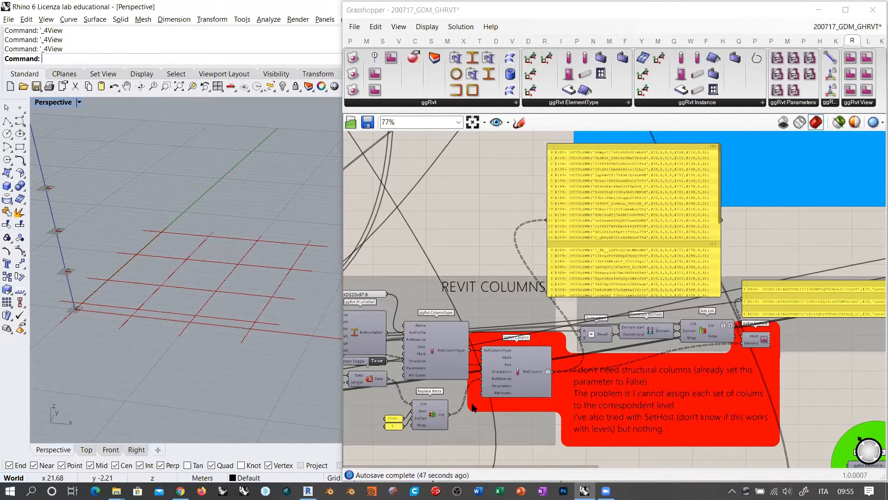
scroll(460, 394, up, 3)
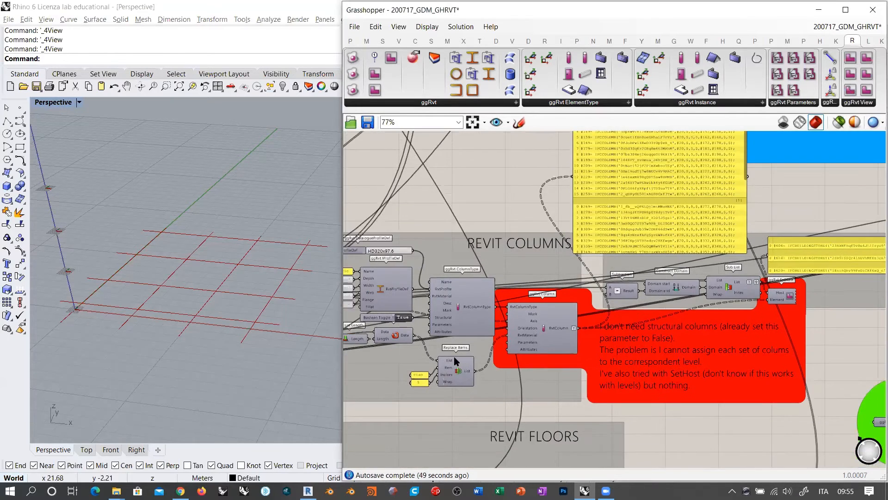
drag(537, 322, 556, 315)
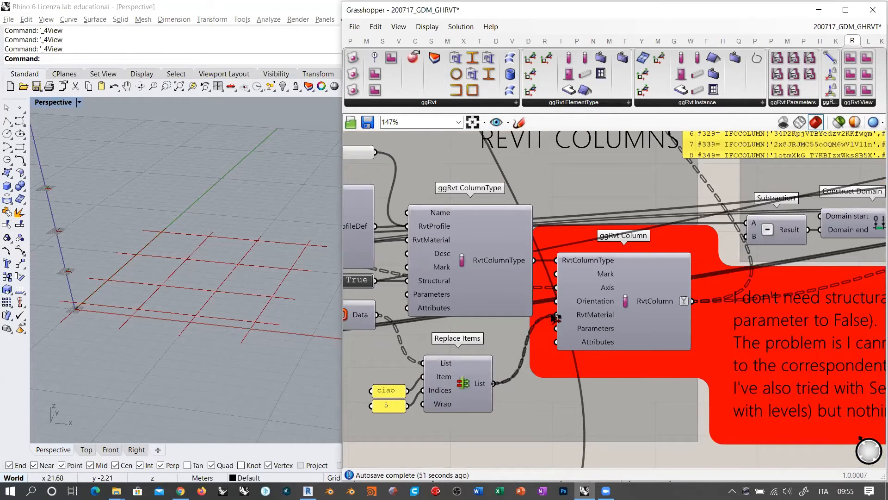
Shrink the panel listing the ggRvt Column output so it sits clear above the Subtraction and Sub List components.
scroll(624, 326, down, 5)
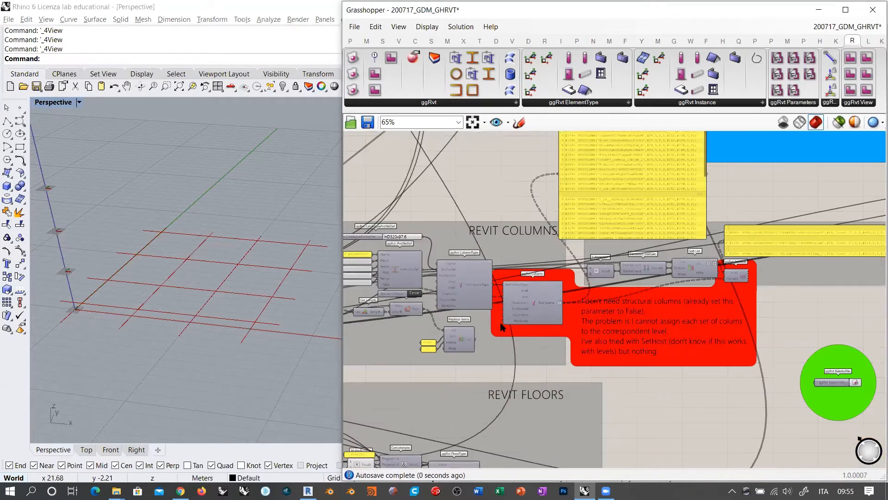
scroll(538, 295, up, 2)
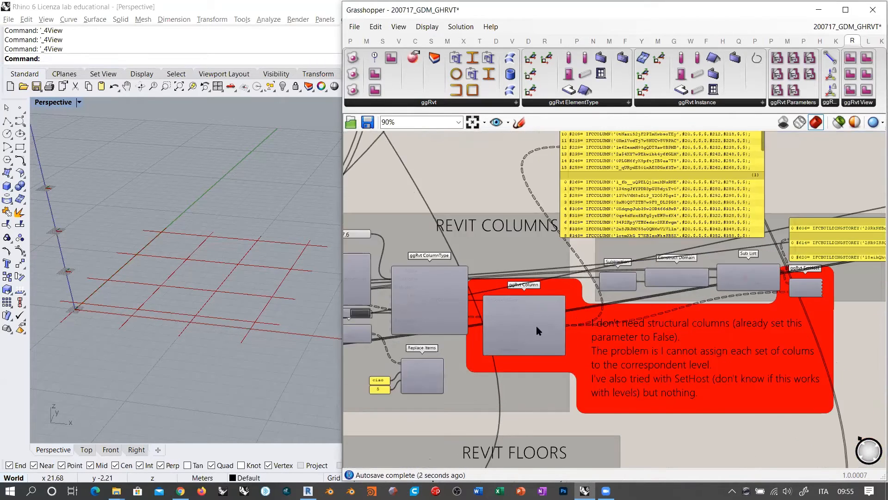
scroll(536, 340, down, 4)
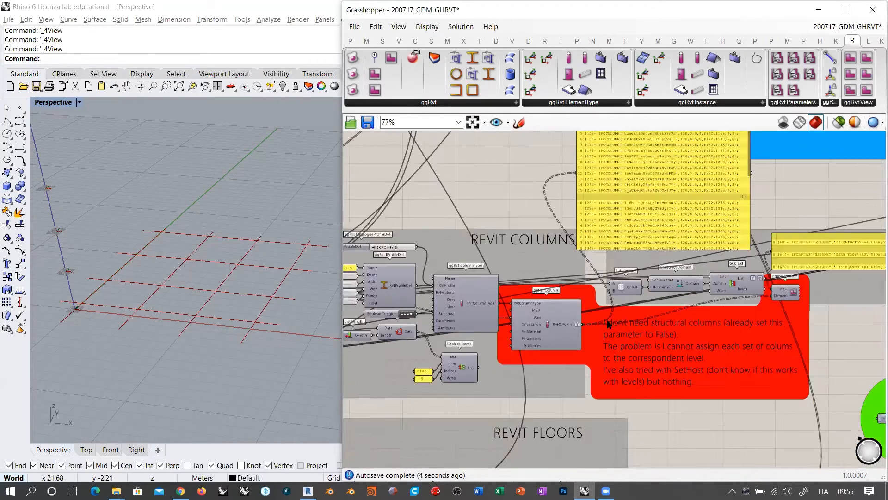
scroll(640, 282, up, 3)
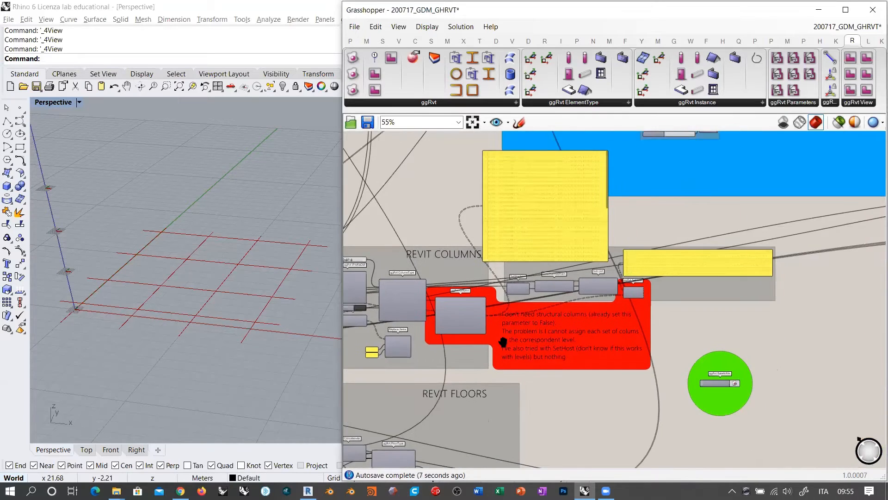
right_drag(583, 311, 653, 310)
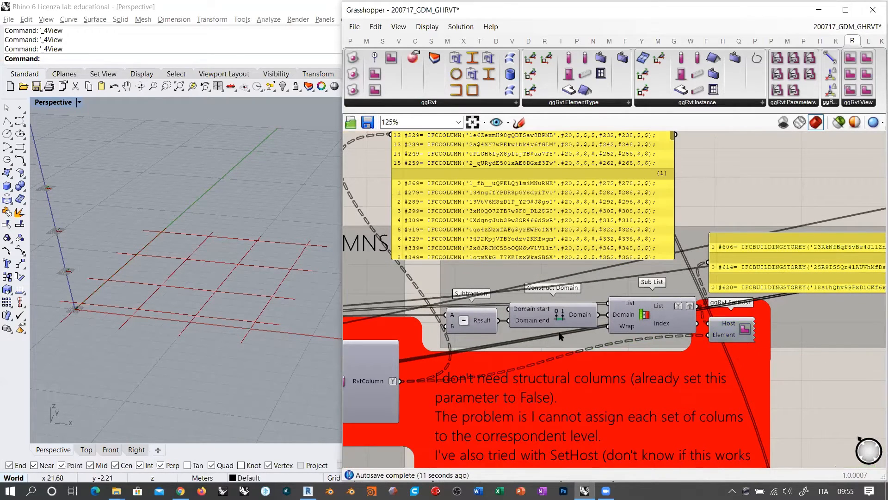
scroll(601, 276, down, 1)
scroll(601, 277, down, 3)
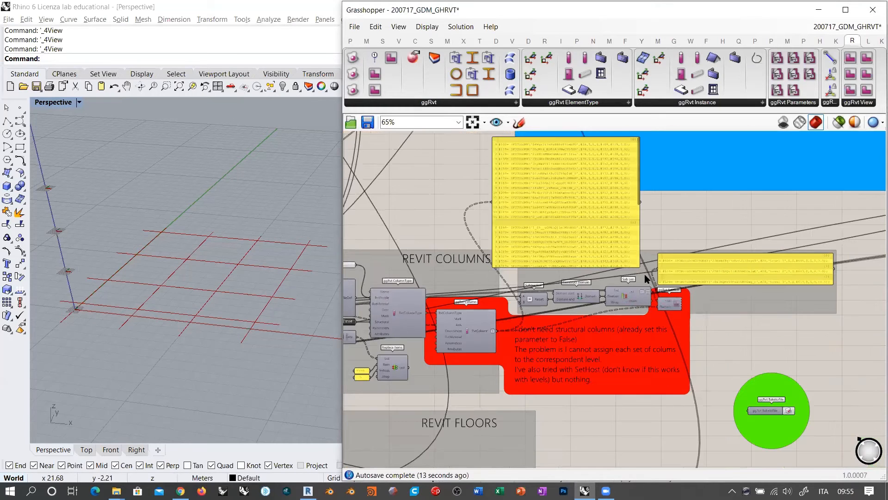
drag(553, 137, 576, 225)
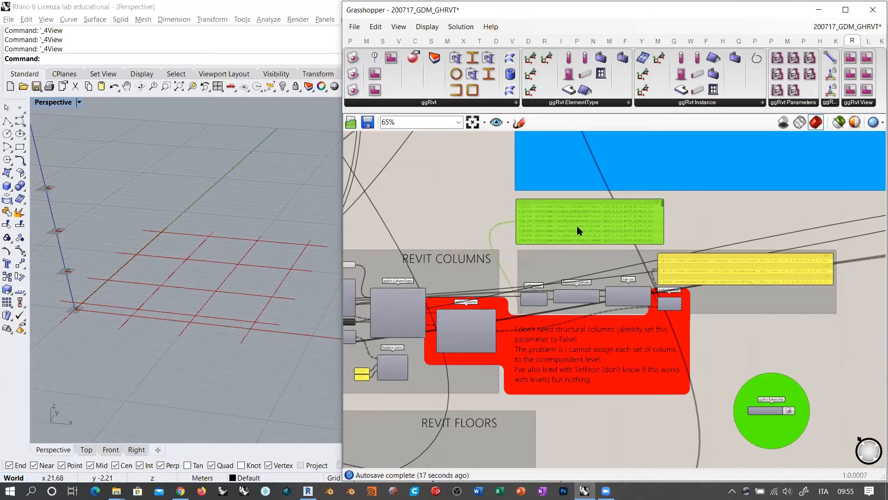
Enable the geometry preview of ggRvt Column and orbit the Rhino perspective view to a side view of the columns.
click(504, 245)
click(468, 335)
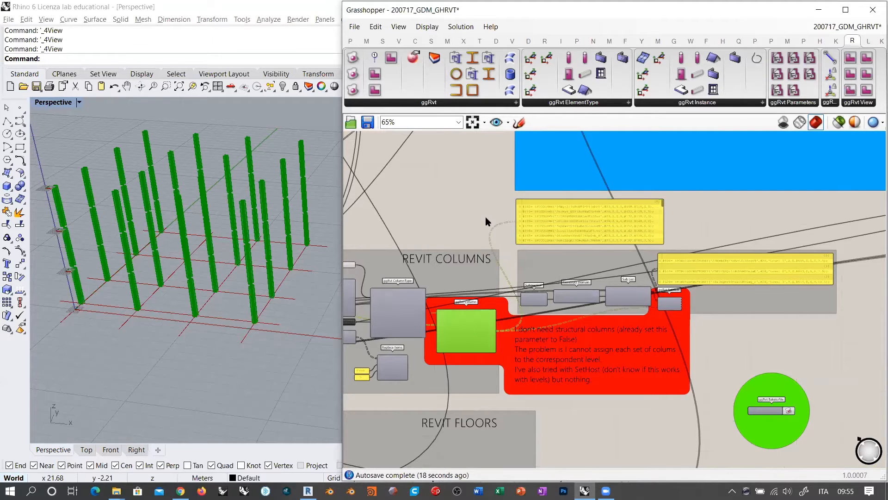
click(470, 361)
right_drag(125, 277, 108, 234)
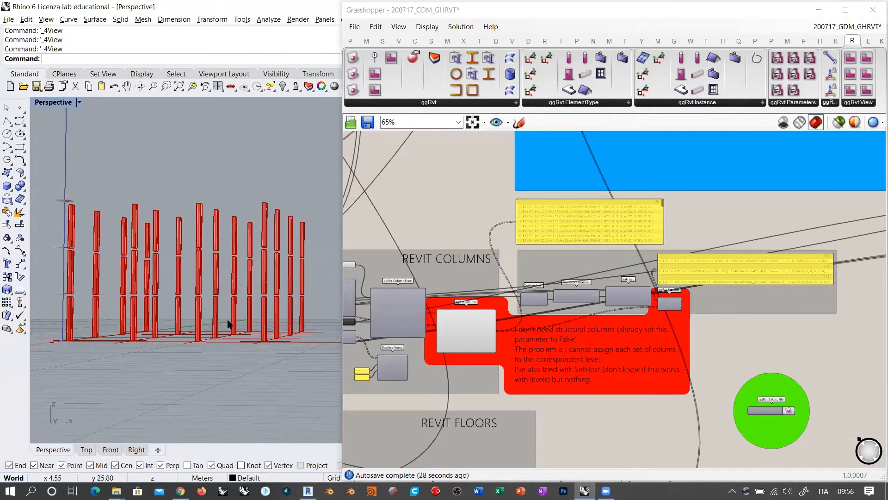
Place a temporary ggRvt SetHost component above the Revit Columns group to show its Host and Element inputs, and delete it.
scroll(621, 325, up, 3)
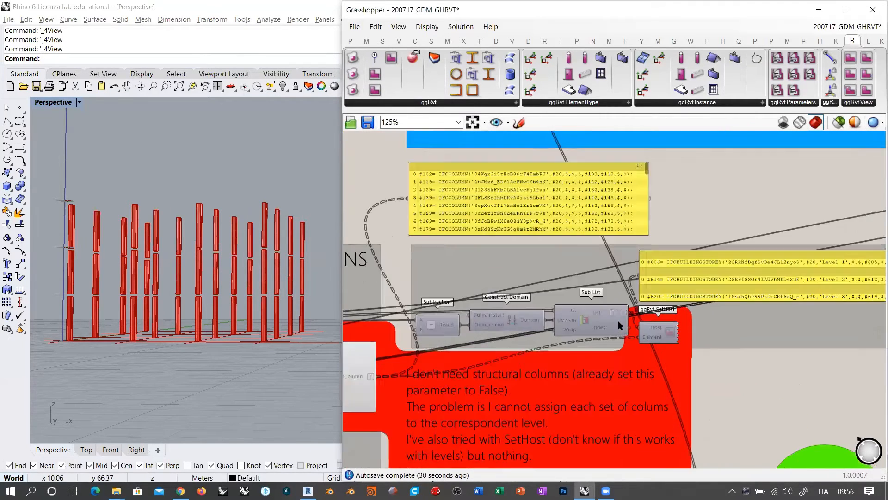
scroll(620, 325, up, 1)
right_drag(620, 325, 673, 336)
scroll(762, 347, down, 1)
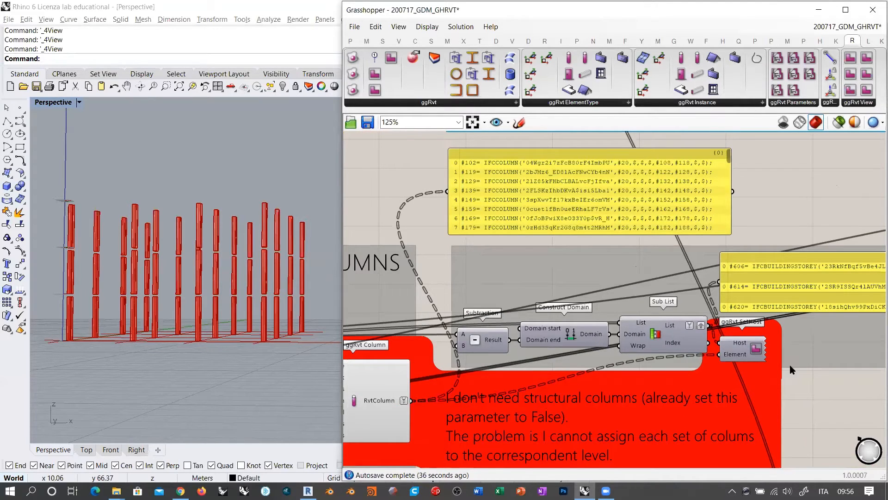
scroll(795, 369, down, 2)
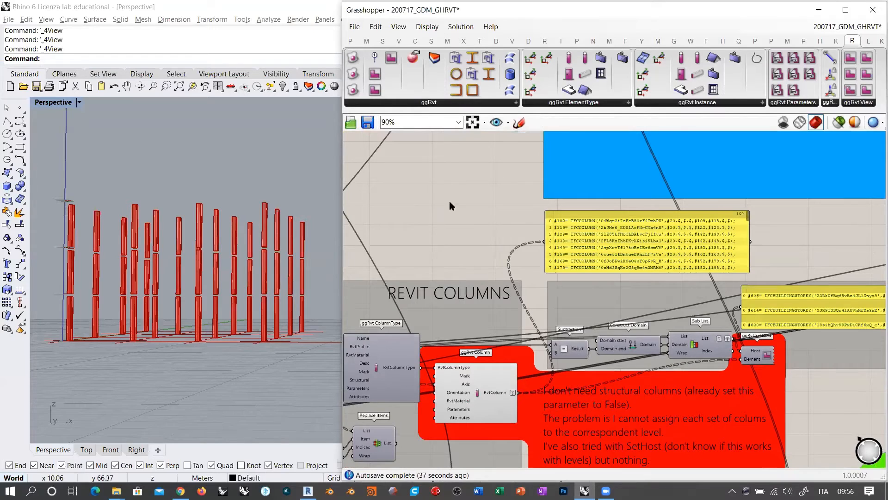
click(424, 104)
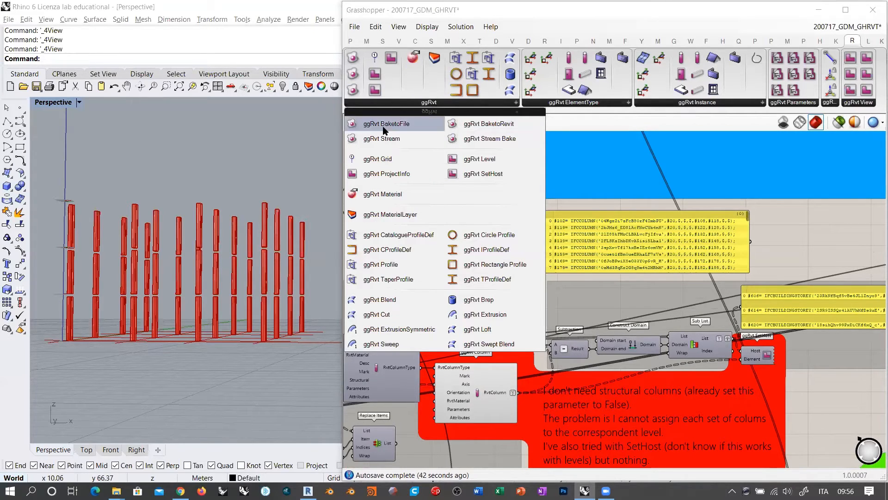
click(499, 176)
click(477, 220)
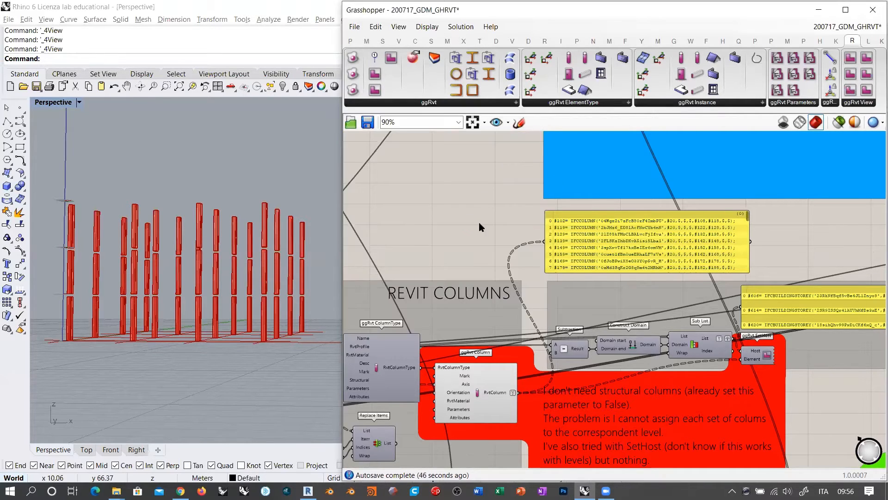
scroll(458, 215, up, 8)
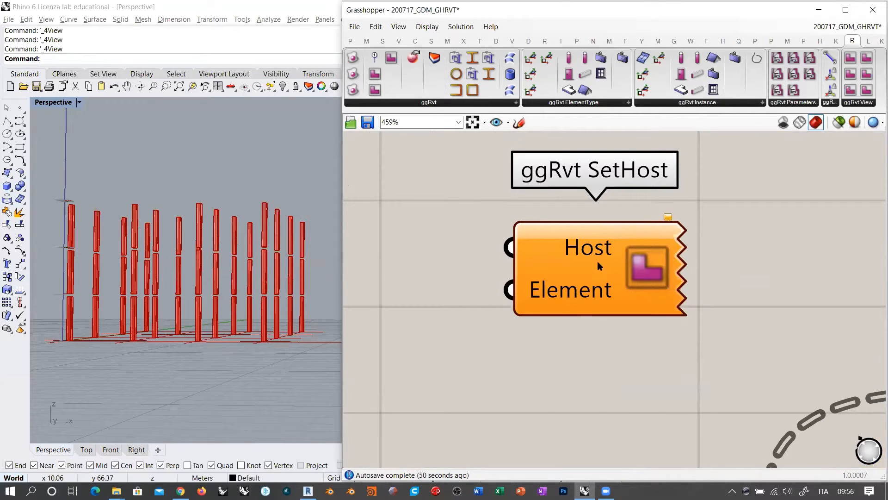
click(631, 270)
key(Delete)
Trace the connection from the ggRvt Column output to the Element input of the existing ggRvt SetHost.
scroll(494, 228, down, 7)
mouse_move(683, 309)
right_down()
mouse_move(646, 309)
mouse_move(683, 305)
right_up()
scroll(610, 274, up, 2)
right_drag(625, 275, 636, 276)
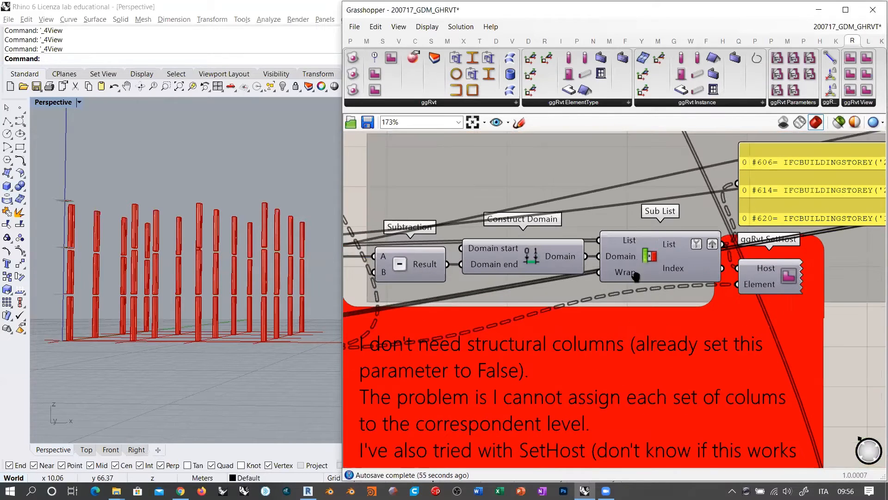
scroll(620, 297, down, 1)
click(351, 352)
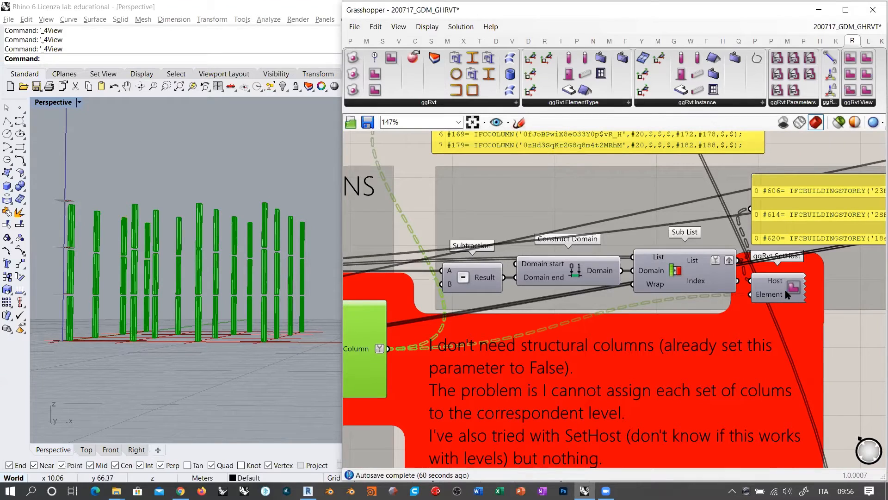
Trace the Sub List feeding SetHost back to the ggRvt Level component and inspect its Level output.
click(783, 271)
scroll(783, 271, down, 5)
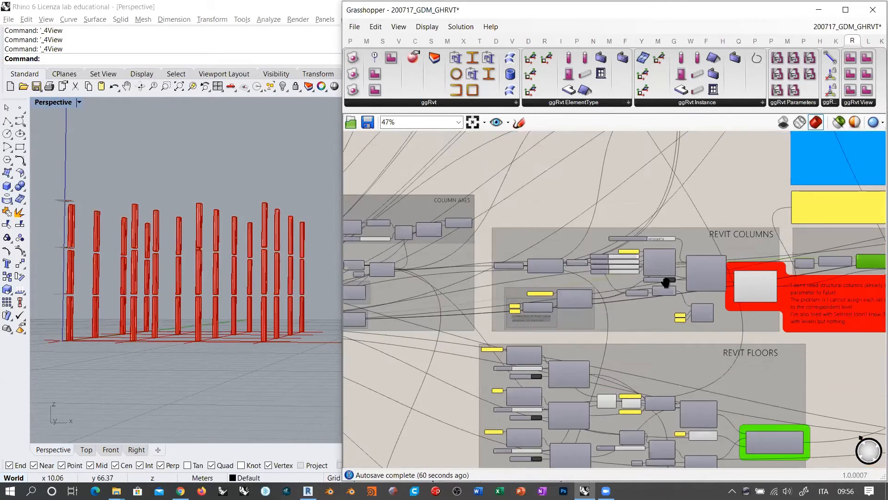
scroll(666, 283, up, 7)
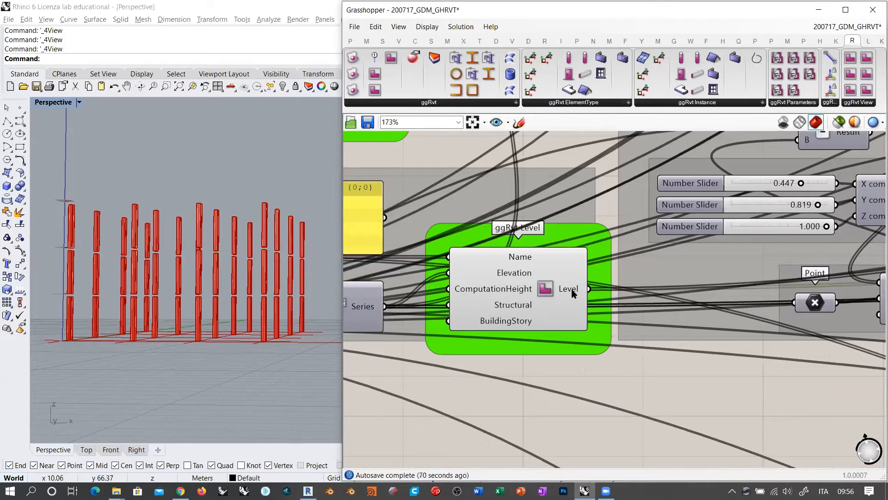
mouse_move(573, 291)
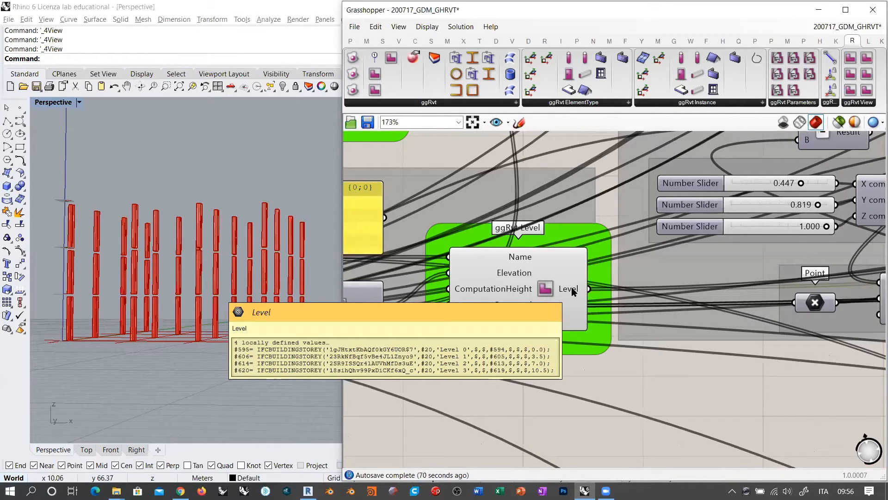
scroll(496, 313, down, 5)
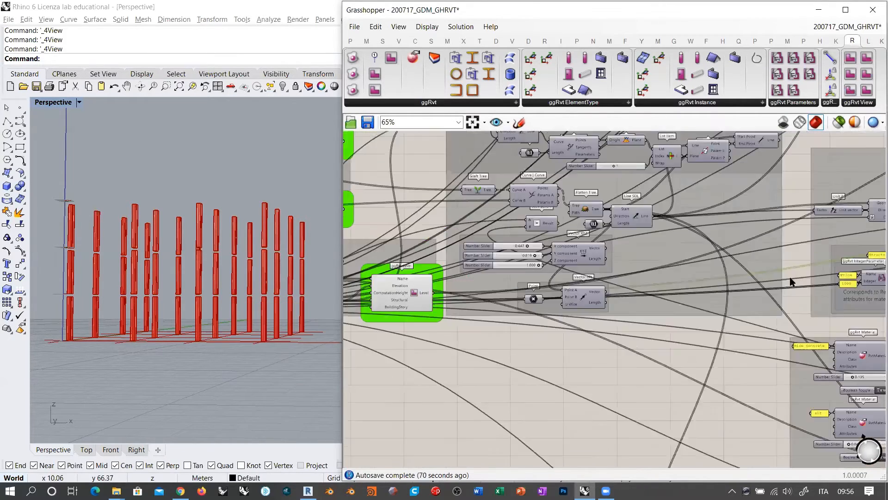
right_drag(791, 282, 491, 173)
right_drag(762, 301, 518, 306)
Compare the SetHost inputs with the ggRvt Column data and inspect the branch structure of its RvtColumn output.
scroll(773, 256, up, 4)
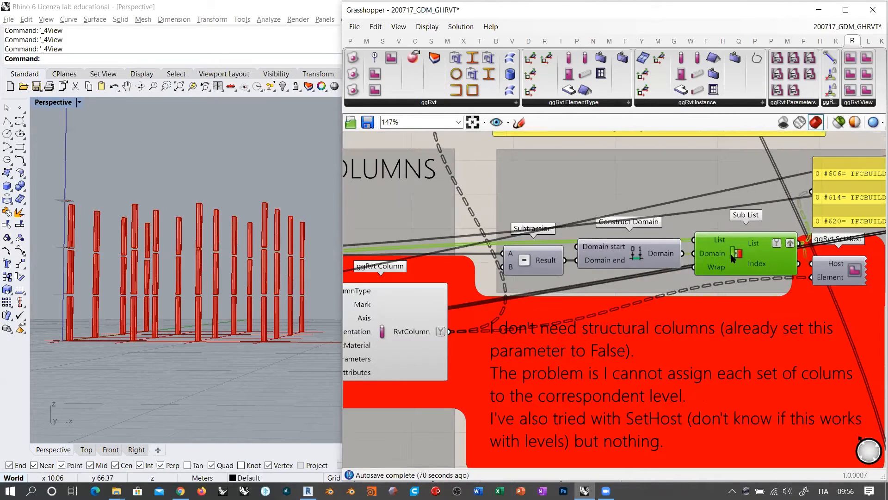
right_drag(757, 250, 727, 250)
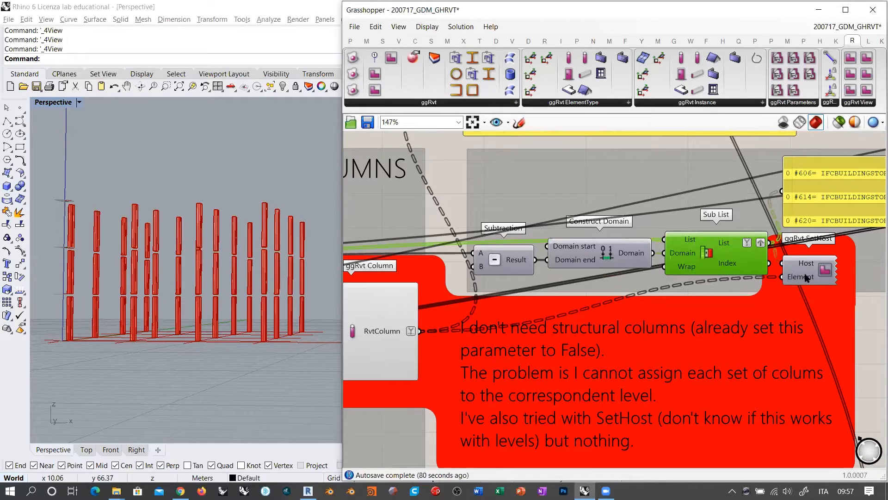
right_drag(545, 340, 683, 293)
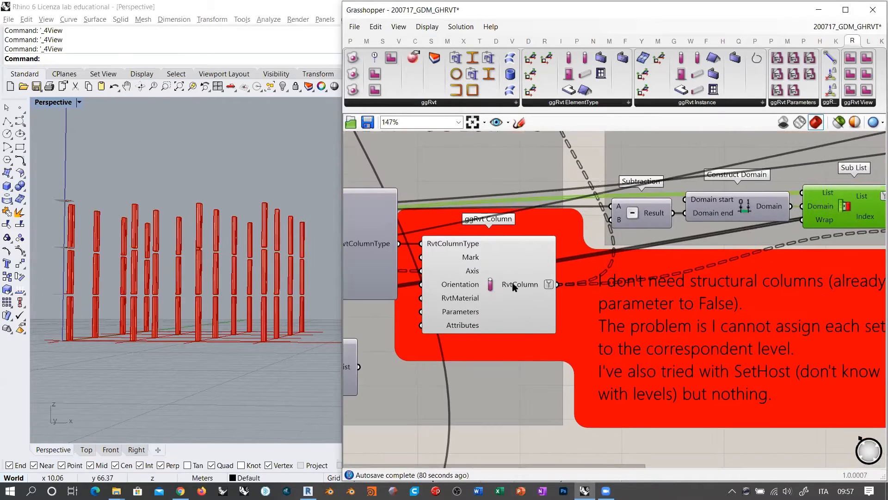
mouse_move(514, 287)
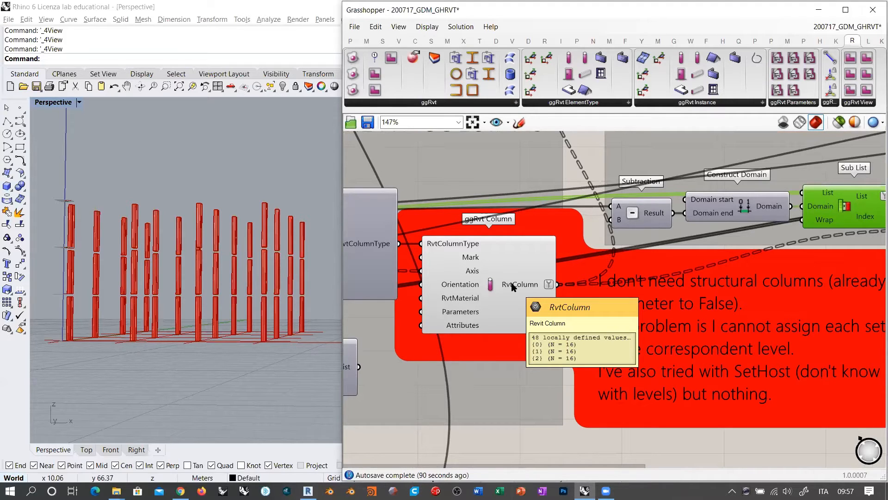
Inspect the Domain output of Construct Domain and the List output of the Sub List feeding SetHost.
right_drag(749, 242, 602, 299)
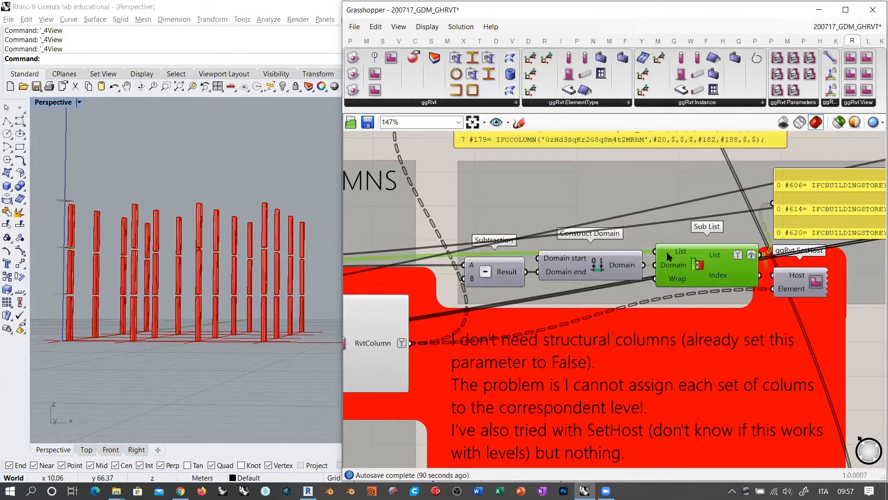
mouse_move(627, 270)
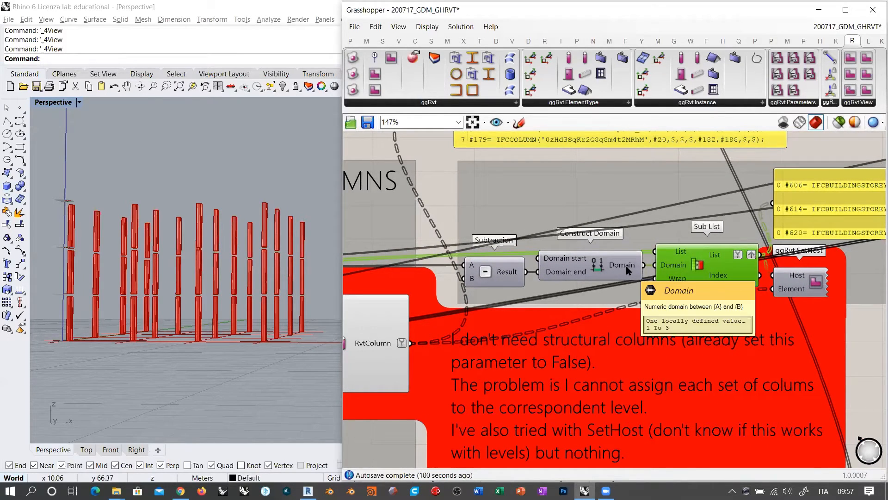
mouse_move(715, 257)
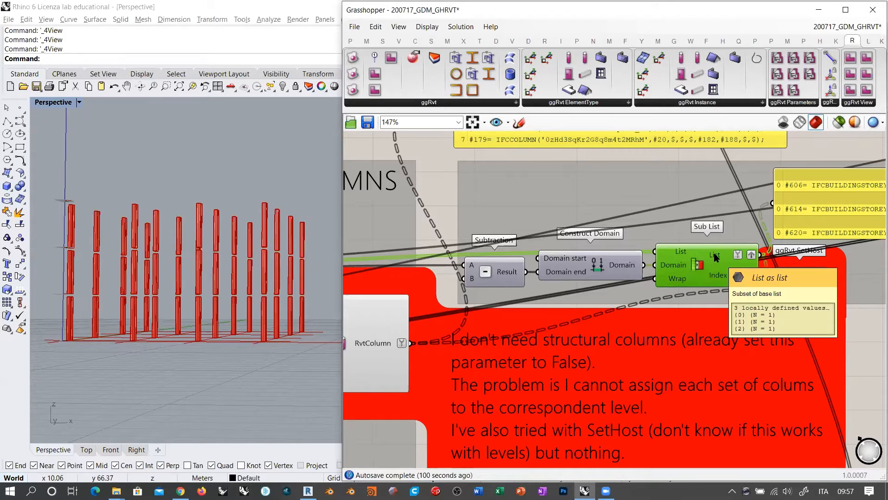
Add a panel beside ggRvt SetHost and connect the List output of Sub List to it.
right_drag(828, 336, 644, 350)
double_click(696, 384)
text(//)
key(Return)
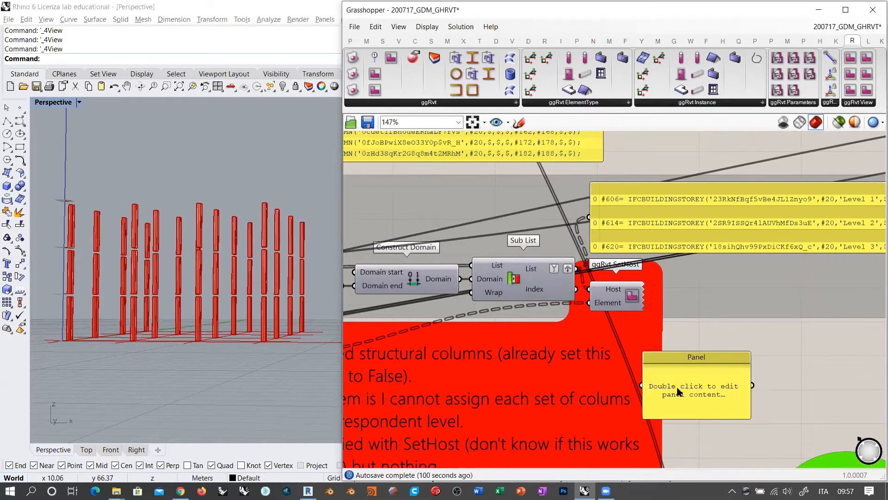
drag(677, 391, 710, 369)
drag(576, 268, 674, 363)
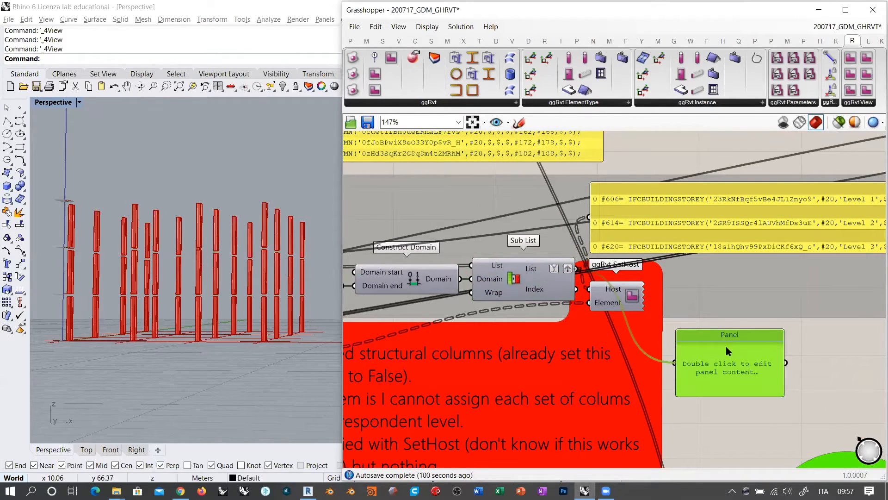
Enlarge the new panel so that each building storey entry fits on a single line.
drag(785, 397, 867, 424)
right_drag(856, 382, 725, 327)
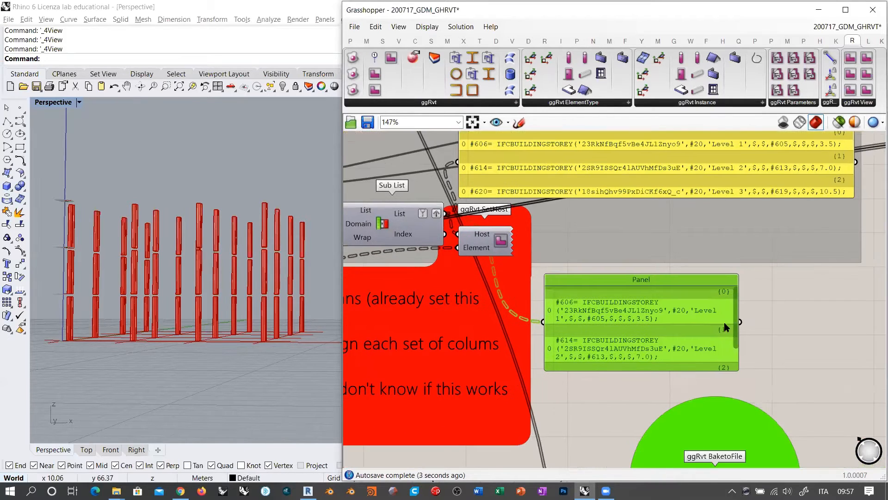
drag(739, 317, 866, 315)
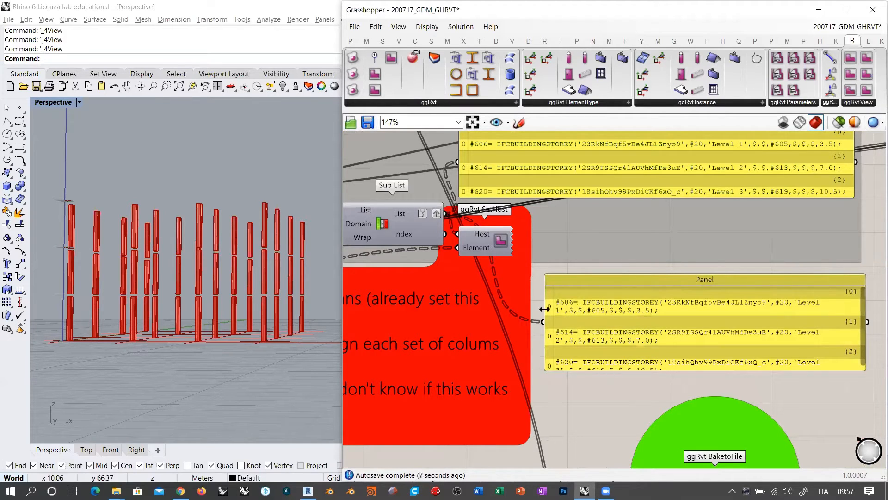
drag(544, 309, 441, 309)
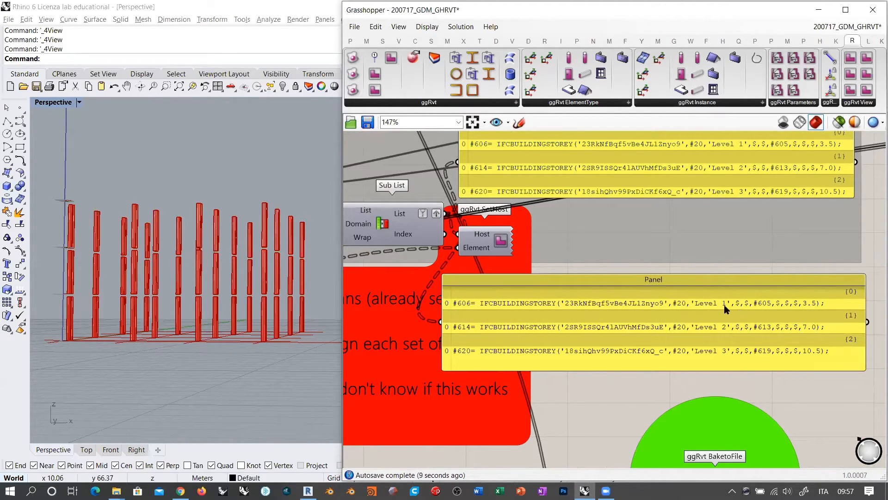
Inspect the ggRvt Level component and its Level output.
scroll(509, 324, down, 5)
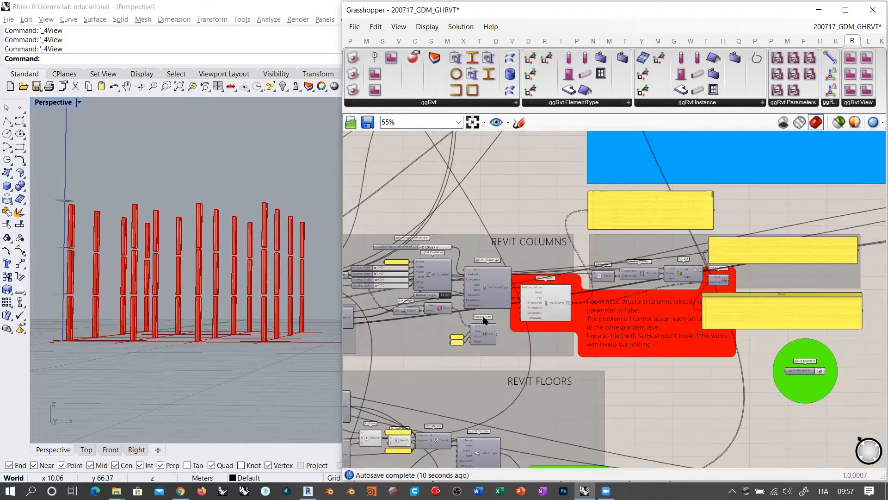
scroll(509, 324, up, 6)
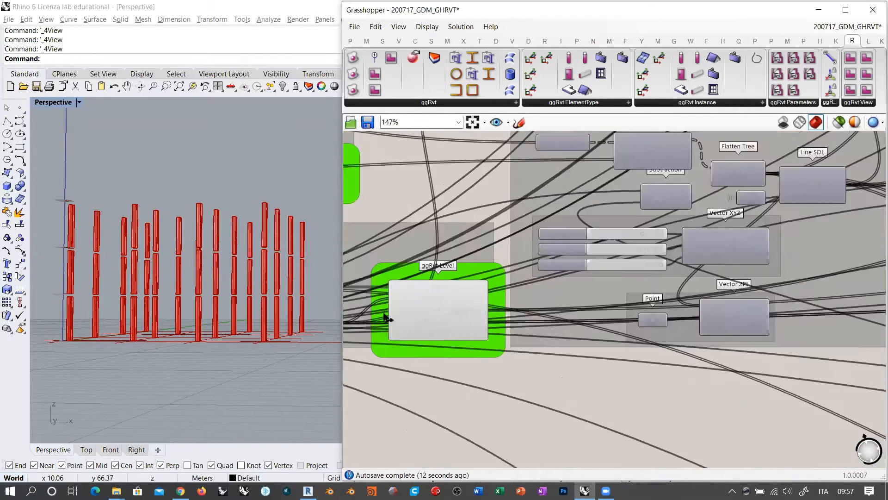
mouse_move(564, 310)
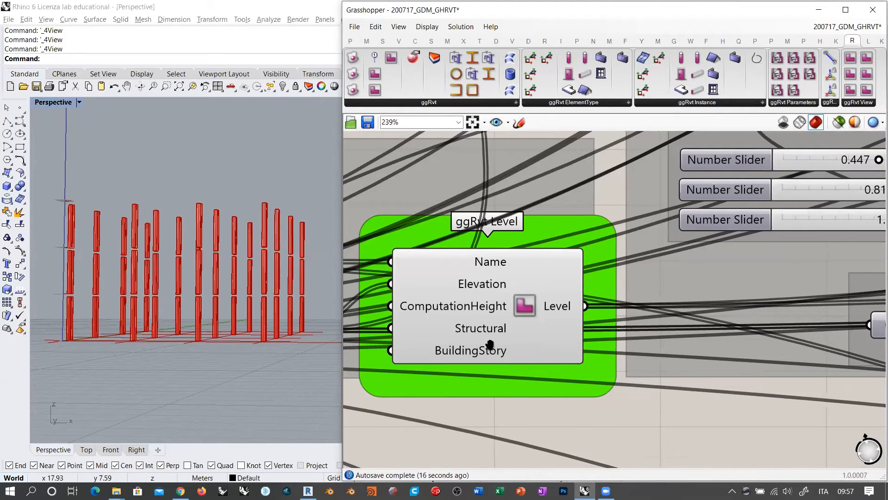
Examine the Subtraction and Construct Domain components that define the range used by Sub List.
scroll(487, 341, down, 5)
right_drag(832, 294, 710, 284)
scroll(710, 284, up, 5)
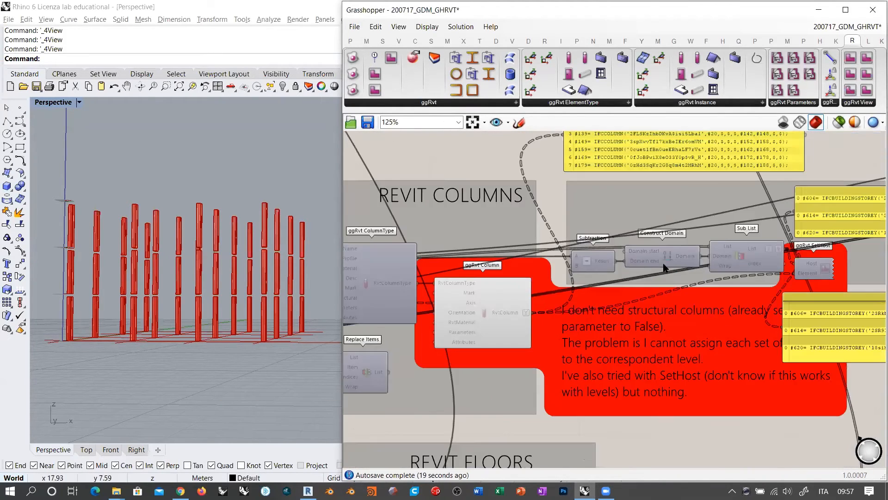
scroll(517, 267, up, 2)
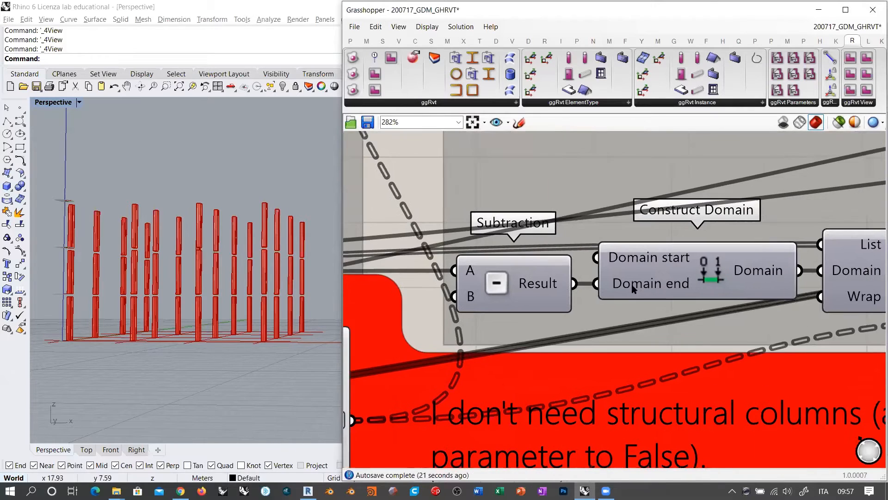
mouse_move(465, 269)
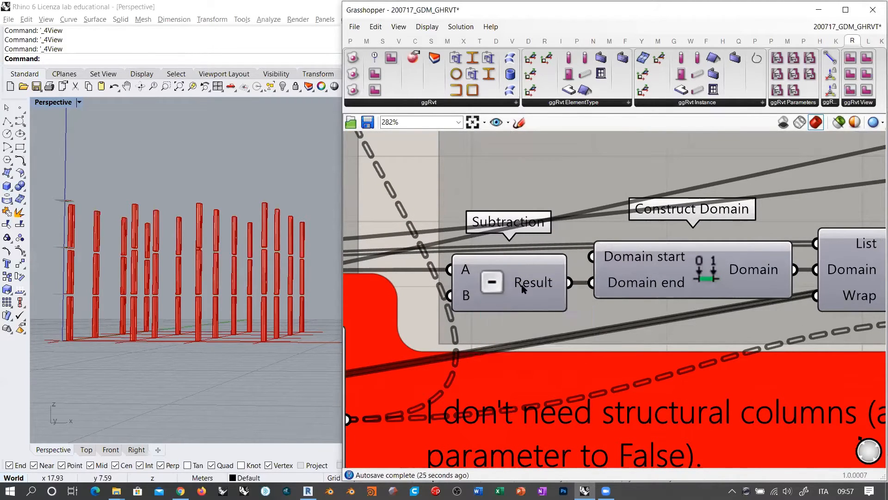
mouse_move(627, 285)
scroll(657, 286, down, 2)
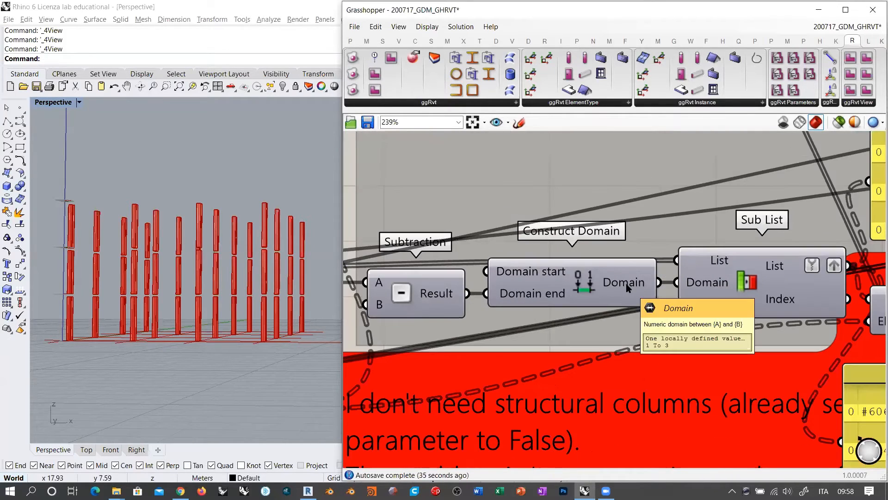
mouse_move(535, 299)
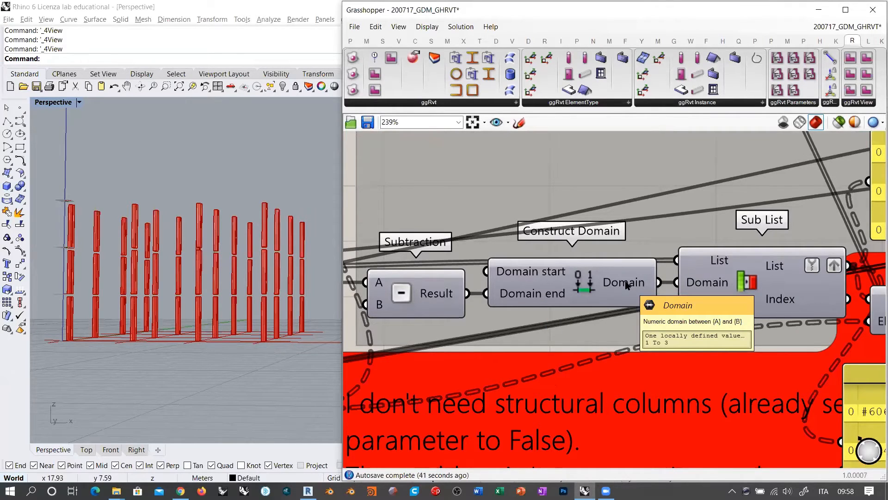
Move the added panel from beside SetHost to just below the ggRvt Level component.
scroll(819, 295, down, 8)
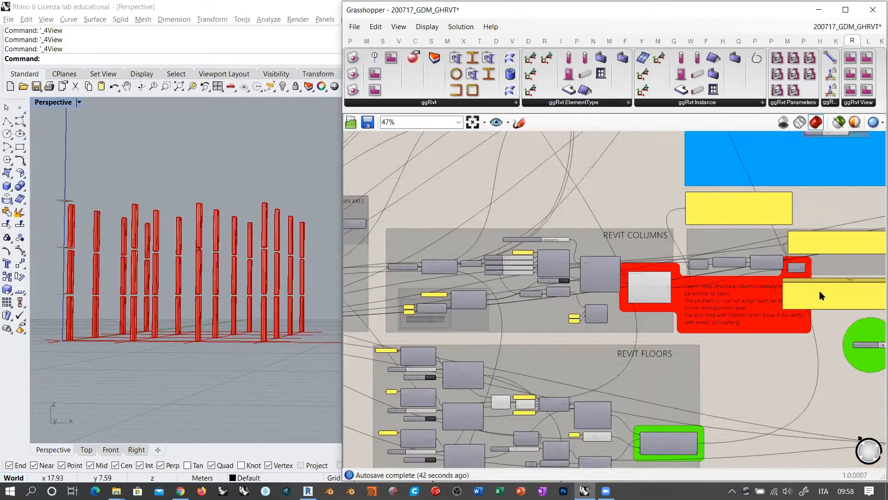
drag(820, 291, 397, 329)
right_drag(398, 329, 676, 326)
scroll(677, 324, up, 1)
drag(675, 319, 429, 336)
right_drag(429, 335, 540, 326)
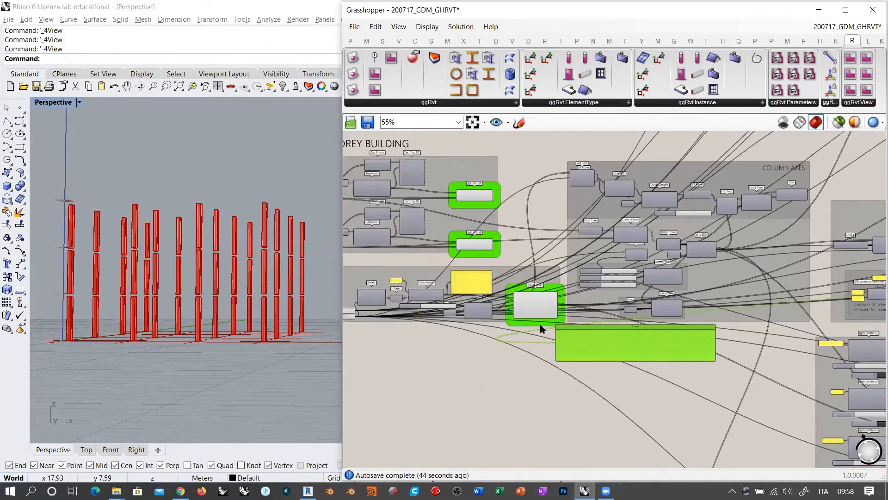
Connect the Level output of ggRvt Level to the moved panel and read the complete level list.
scroll(540, 328, up, 5)
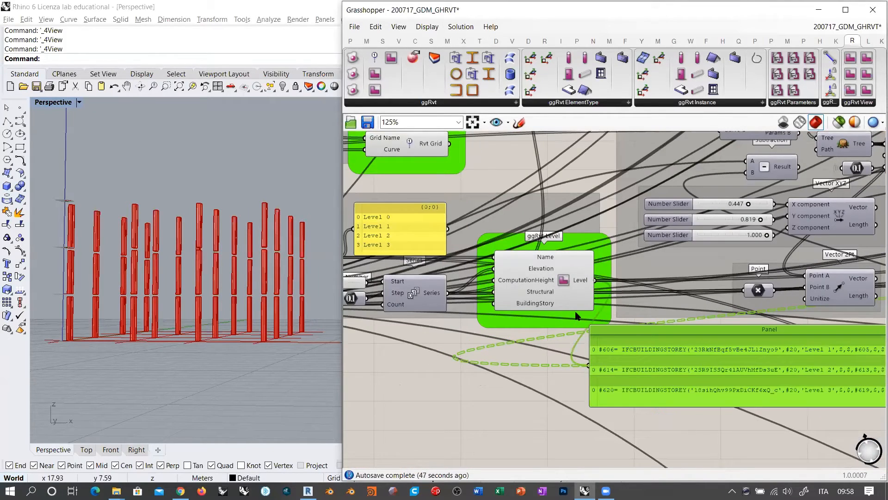
drag(576, 312, 565, 320)
right_drag(680, 424, 523, 388)
scroll(523, 389, up, 2)
click(584, 379)
right_drag(585, 378, 557, 394)
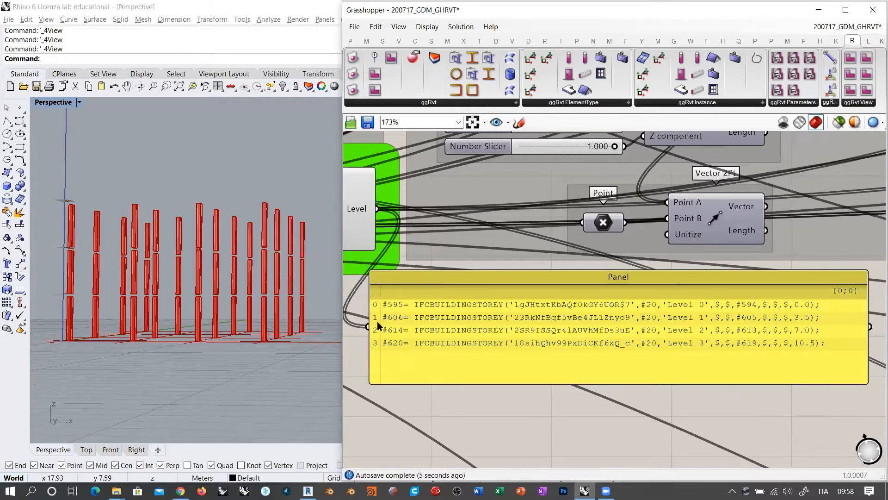
Set the Domain start input of Construct Domain in the Revit Columns section to 0.
scroll(377, 322, down, 8)
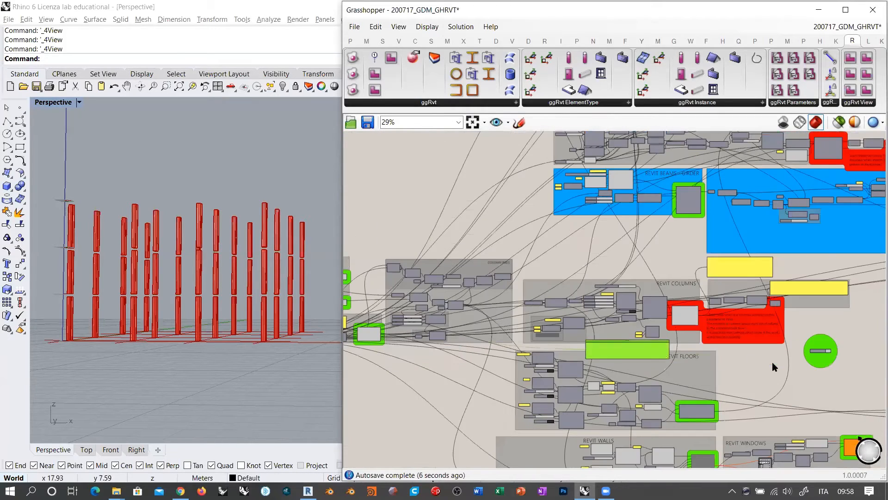
scroll(771, 298, up, 6)
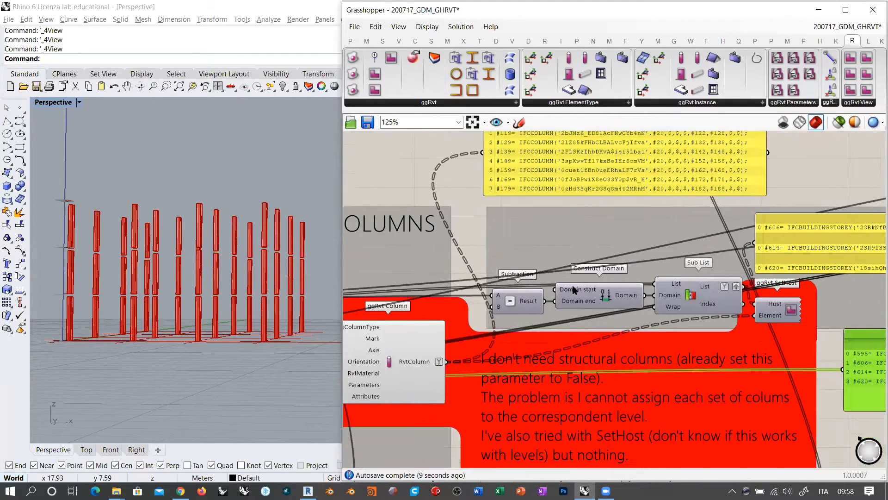
scroll(574, 290, up, 3)
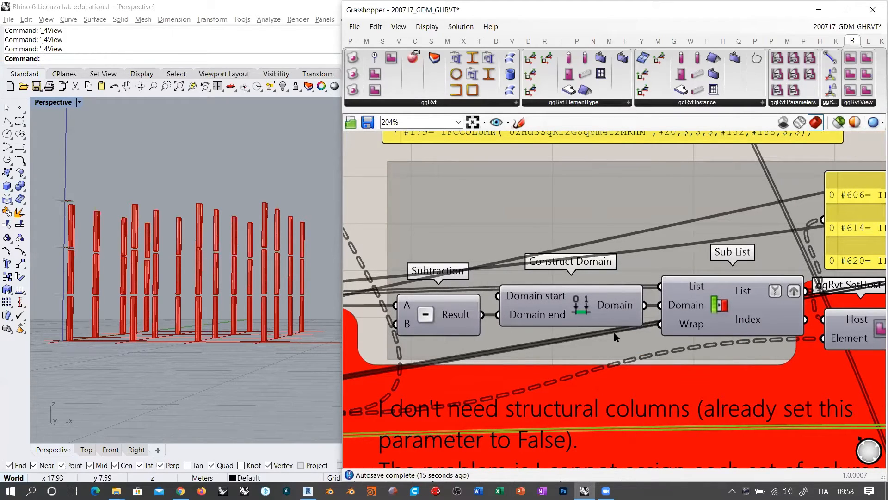
right_click(548, 299)
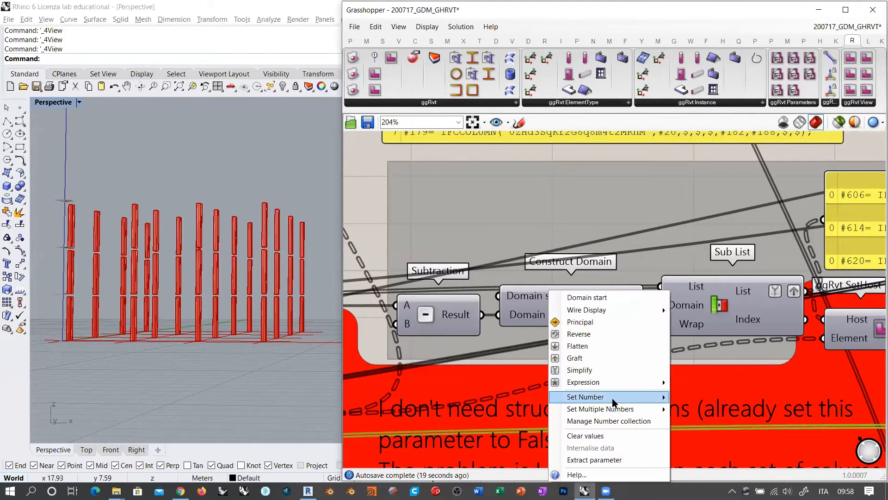
mouse_move(614, 401)
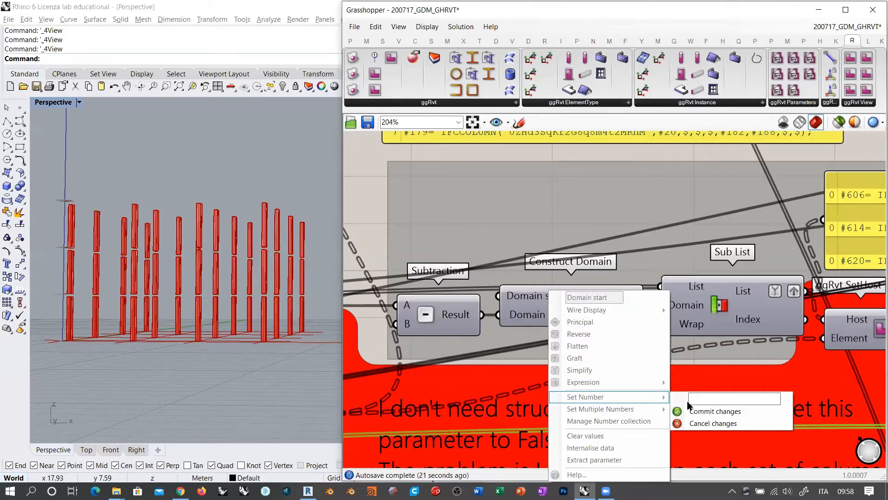
click(712, 411)
right_click(540, 299)
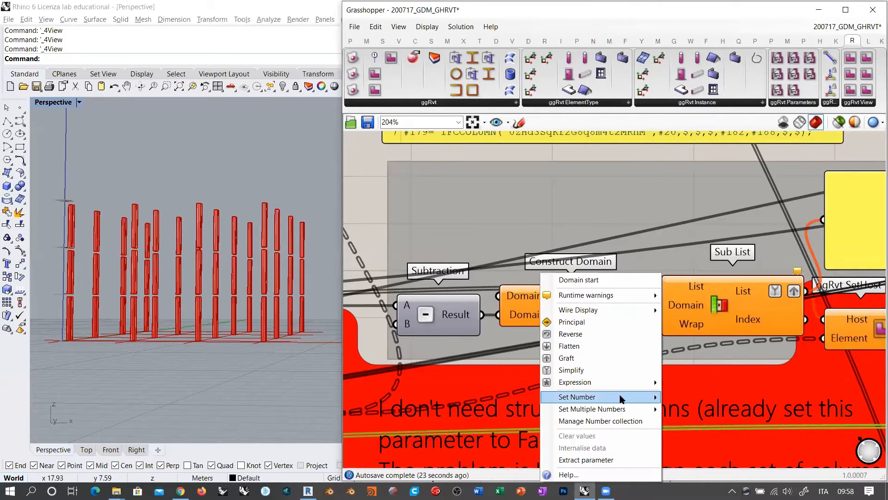
mouse_move(620, 397)
click(701, 397)
text(0)
click(701, 409)
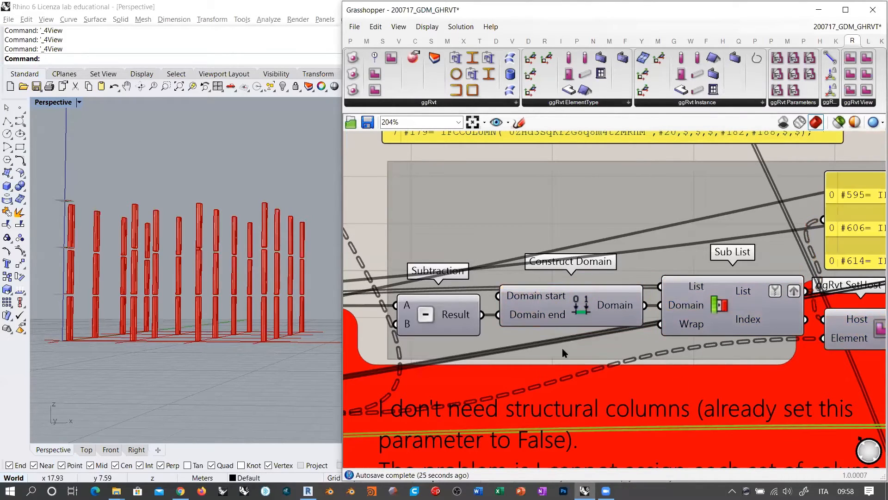
Set the B input of the Subtraction component feeding Construct Domain to 2.
right_drag(521, 317, 550, 318)
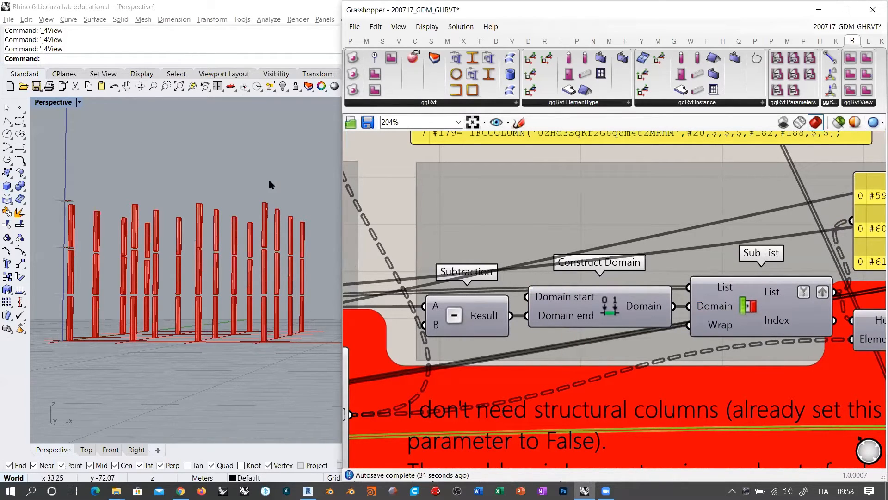
right_click(436, 325)
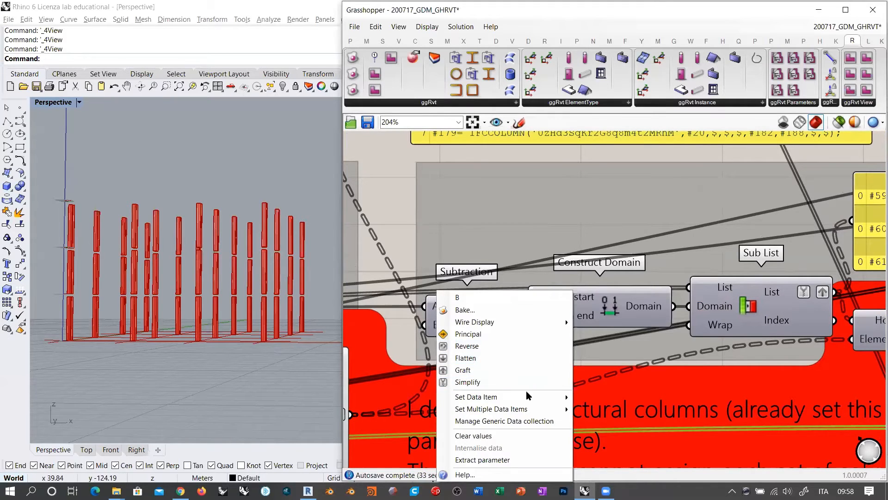
mouse_move(526, 394)
text(2)
click(601, 412)
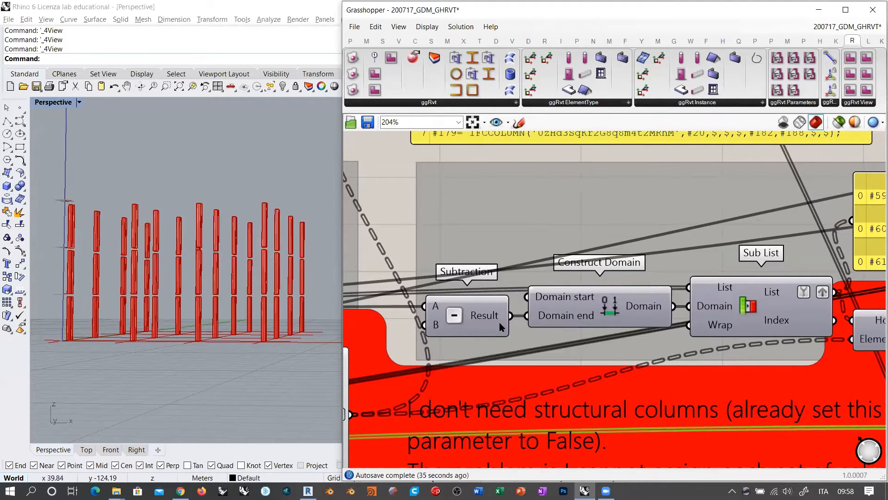
Check the levels in the panel above SetHost against the complete level list and the Sub List output.
right_drag(790, 338, 505, 329)
right_drag(710, 280, 494, 291)
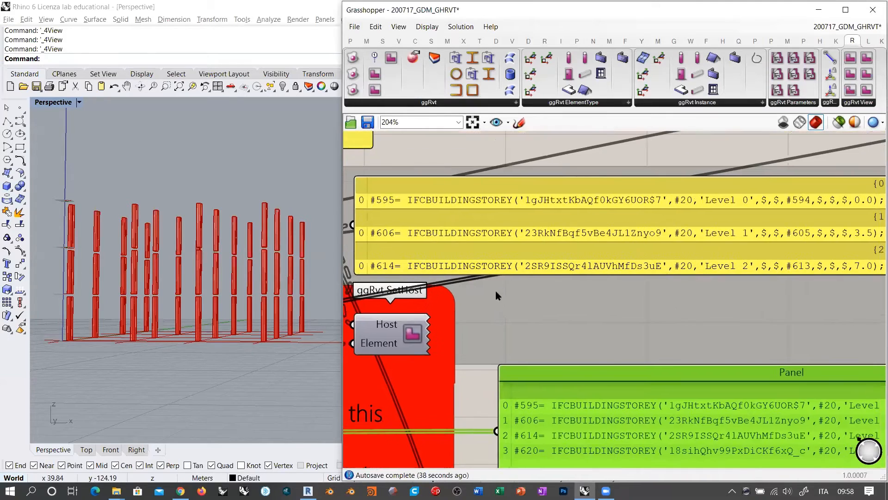
scroll(496, 291, down, 1)
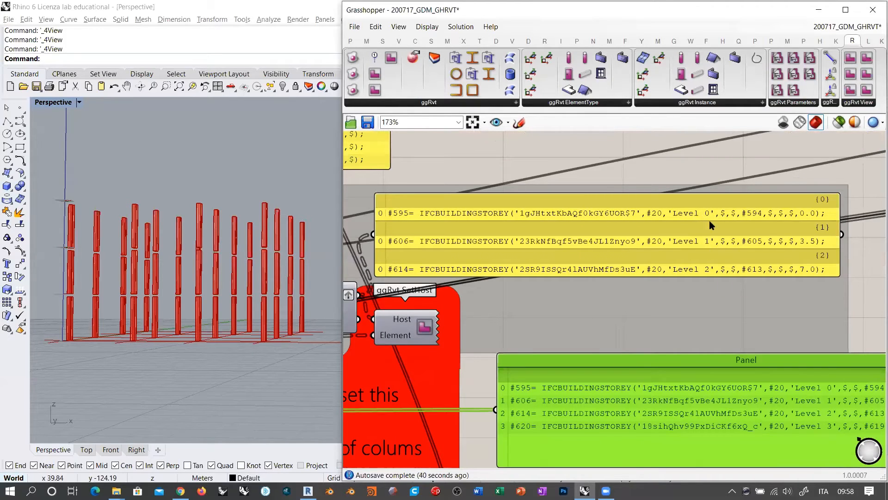
right_drag(609, 282, 694, 259)
scroll(695, 260, down, 1)
right_drag(624, 254, 740, 257)
scroll(588, 276, up, 2)
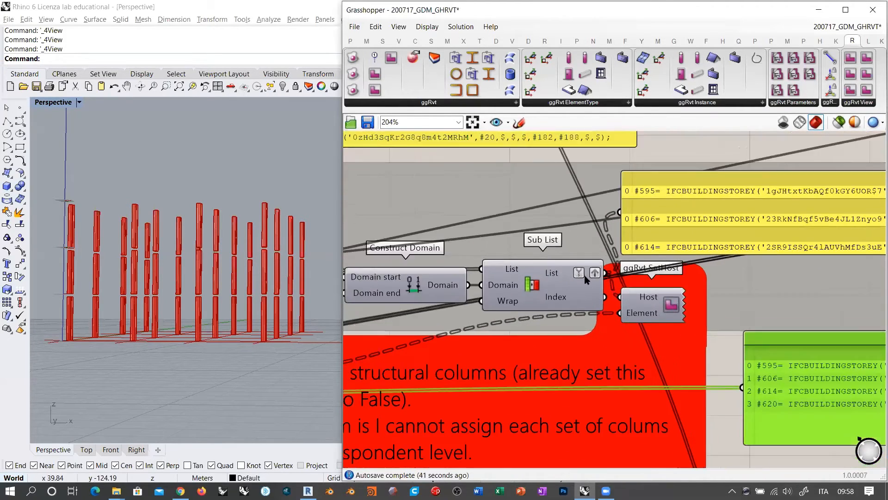
Compare the data branches of the Element and Host inputs on ggRvt SetHost.
right_drag(674, 276, 631, 270)
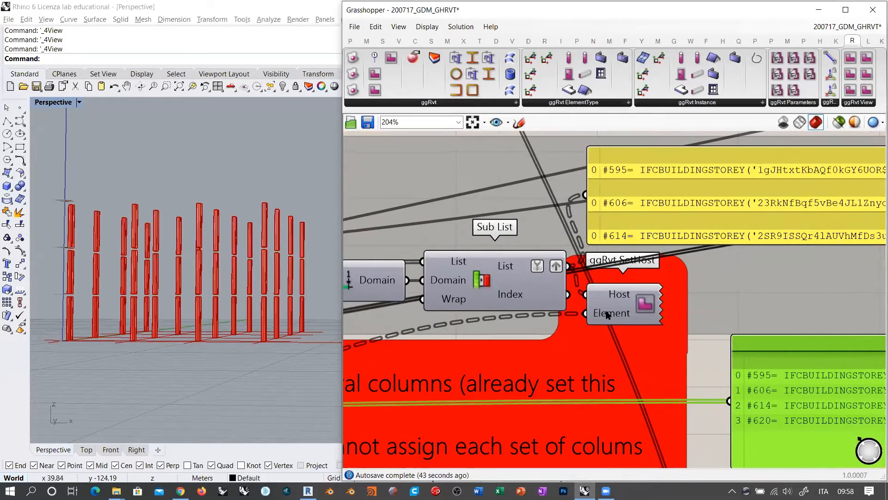
mouse_move(608, 316)
mouse_move(612, 297)
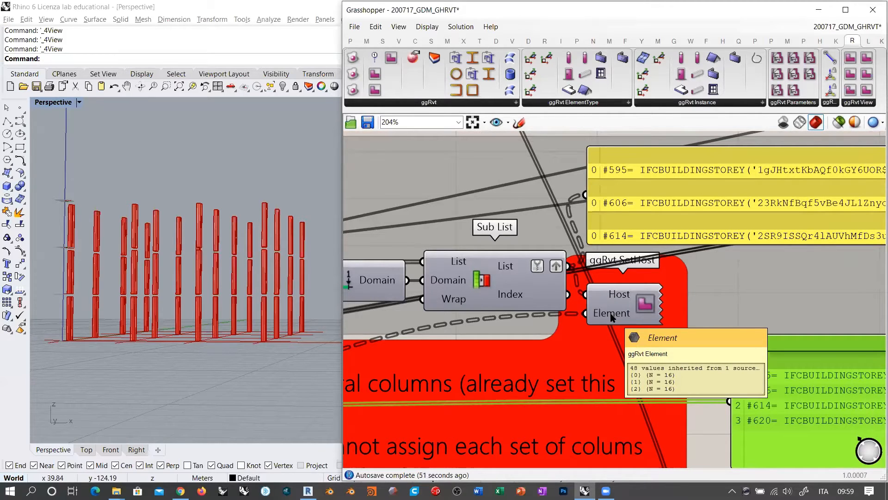
Delete the panel listing all four building levels beside the red note group near ggRvt SetHost.
scroll(612, 317, down, 3)
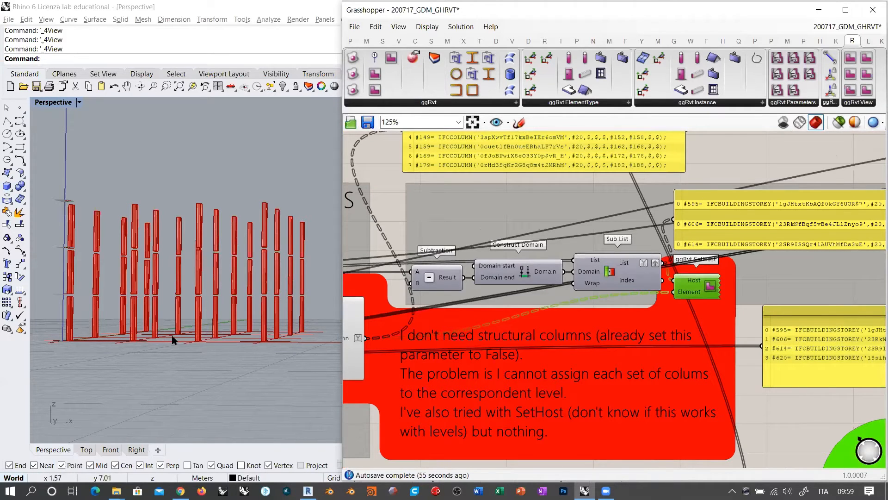
right_drag(711, 296, 642, 316)
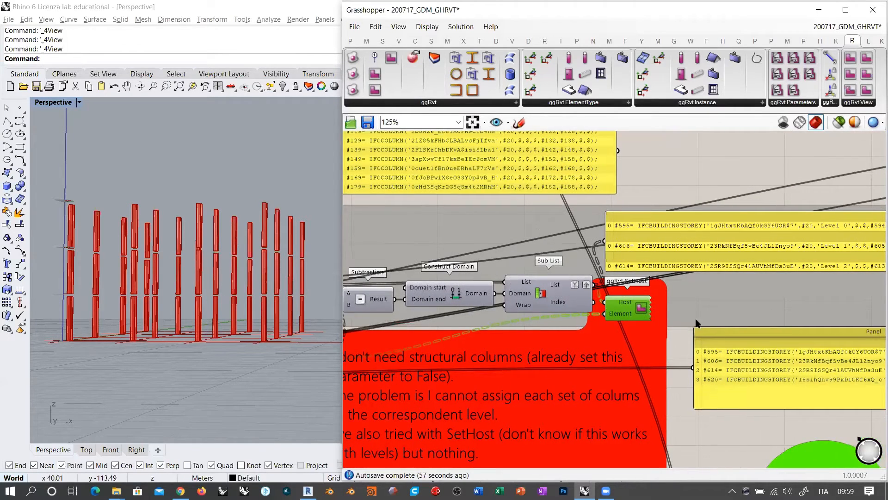
right_drag(771, 368, 606, 343)
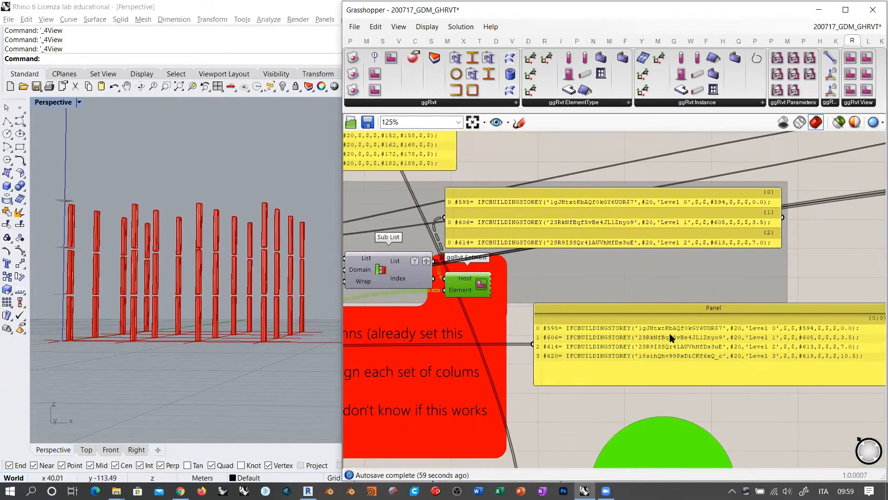
drag(694, 344, 671, 349)
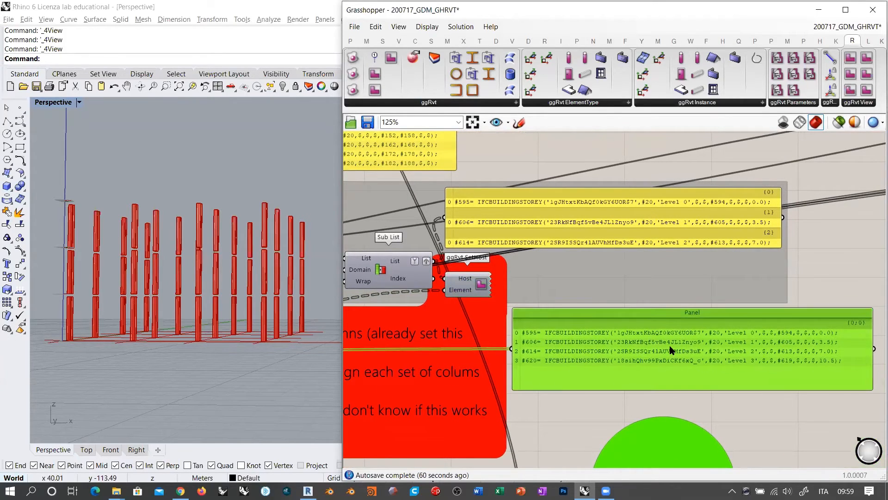
key(Delete)
right_drag(577, 325, 734, 359)
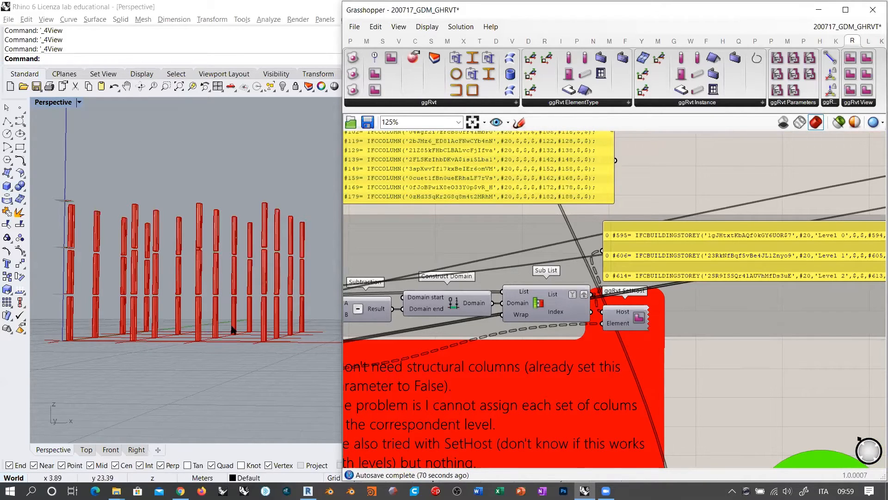
Hide the preview of the column component in the red group of the Revit Columns section.
scroll(648, 360, down, 5)
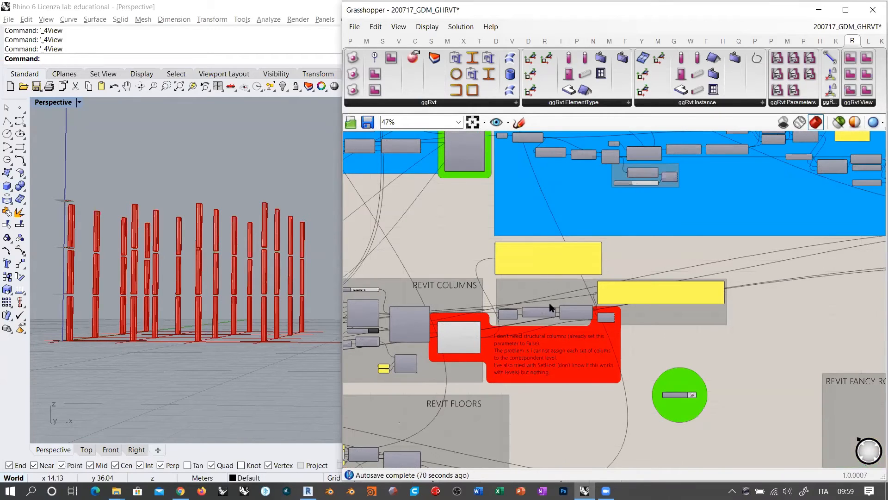
scroll(569, 386, up, 3)
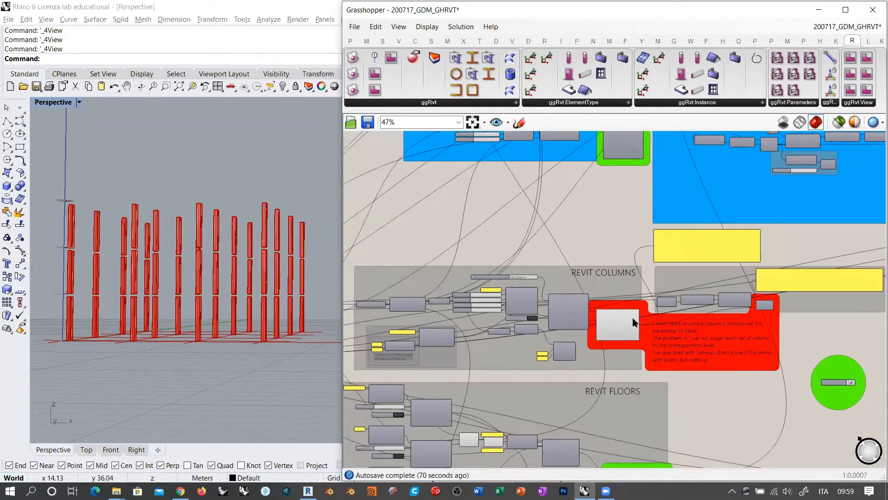
scroll(622, 334, down, 5)
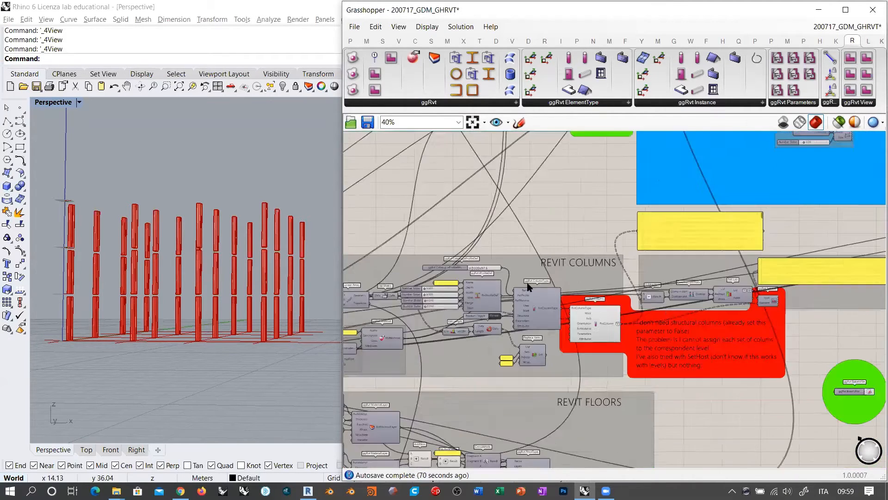
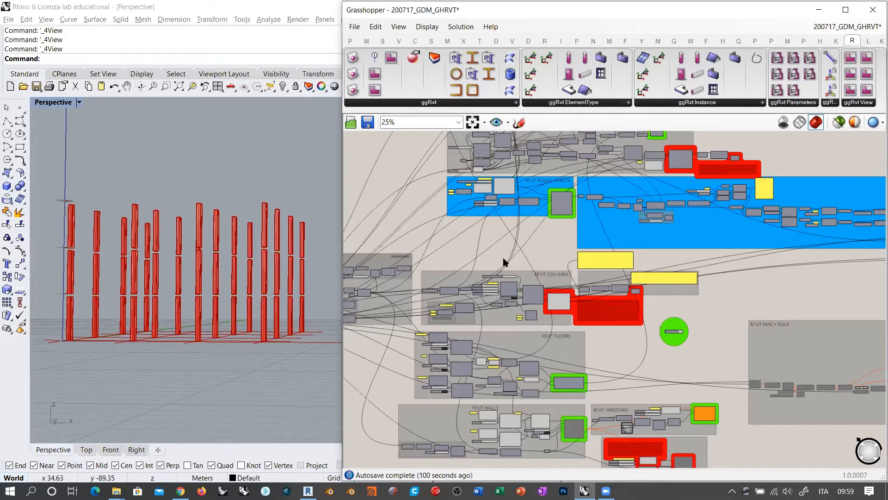
scroll(531, 285, up, 5)
scroll(566, 284, up, 4)
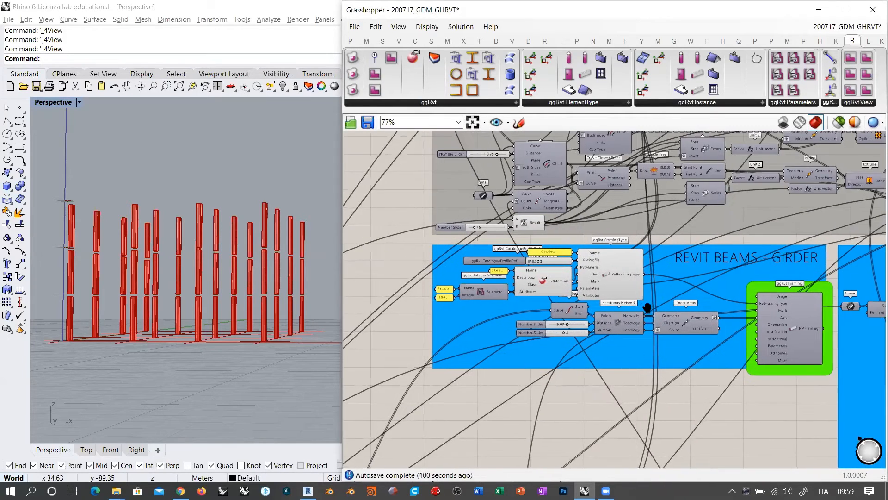
scroll(611, 285, down, 3)
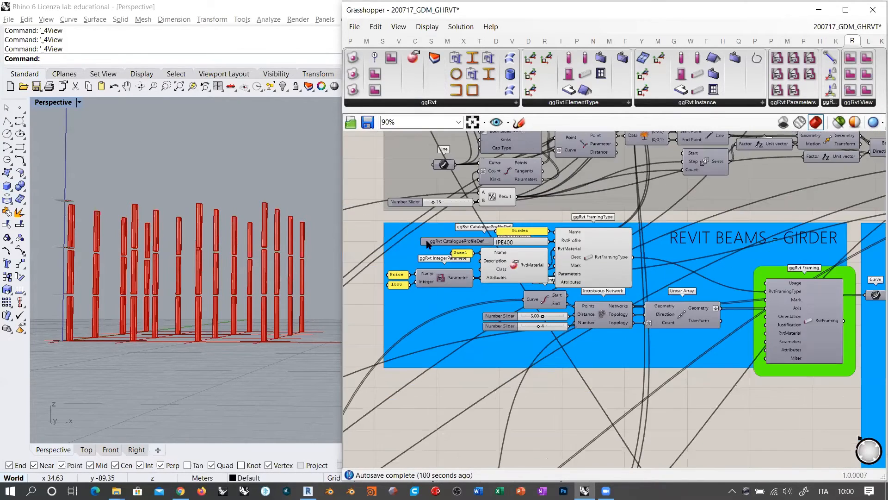
scroll(617, 267, down, 8)
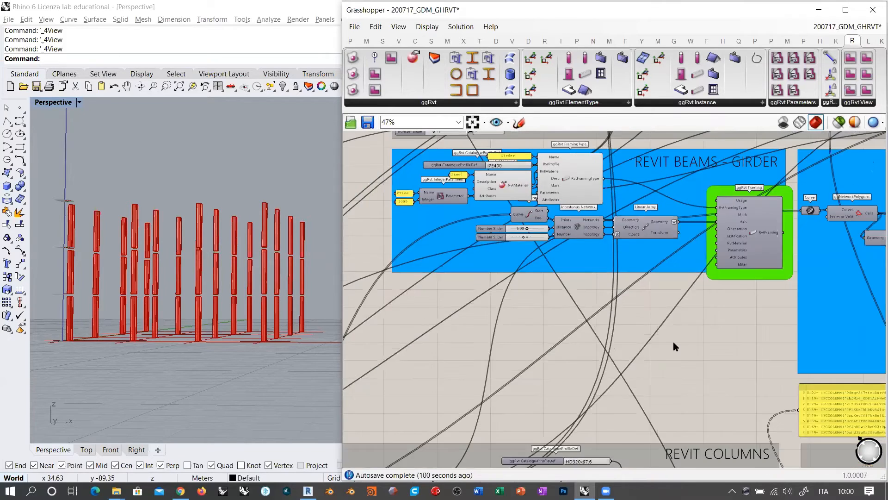
click(624, 321)
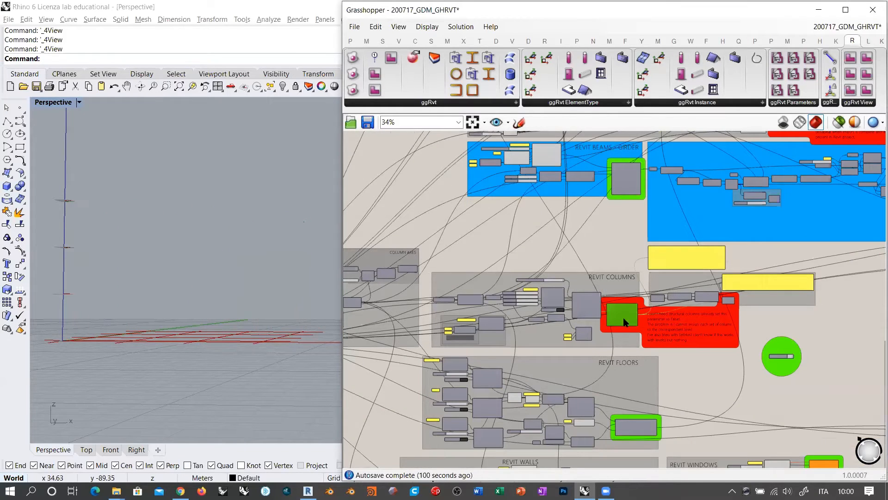
Hide the preview of the levels component and show the Line SDL preview in the Column Axes section.
right_drag(528, 282, 876, 258)
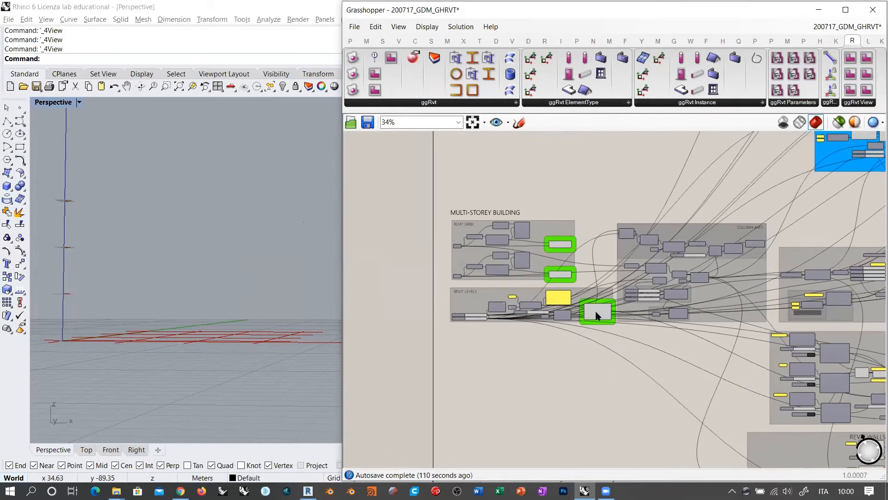
click(596, 311)
scroll(609, 343, up, 5)
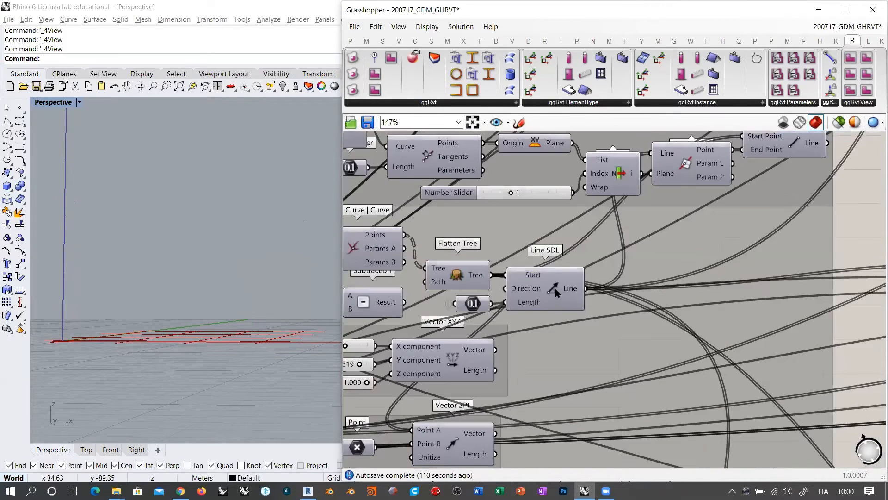
click(556, 292)
click(149, 313)
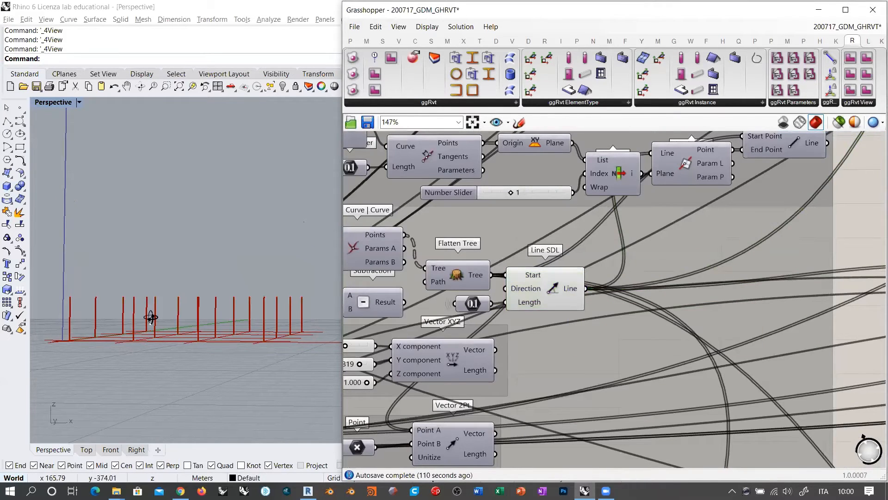
scroll(183, 303, up, 5)
scroll(183, 304, down, 3)
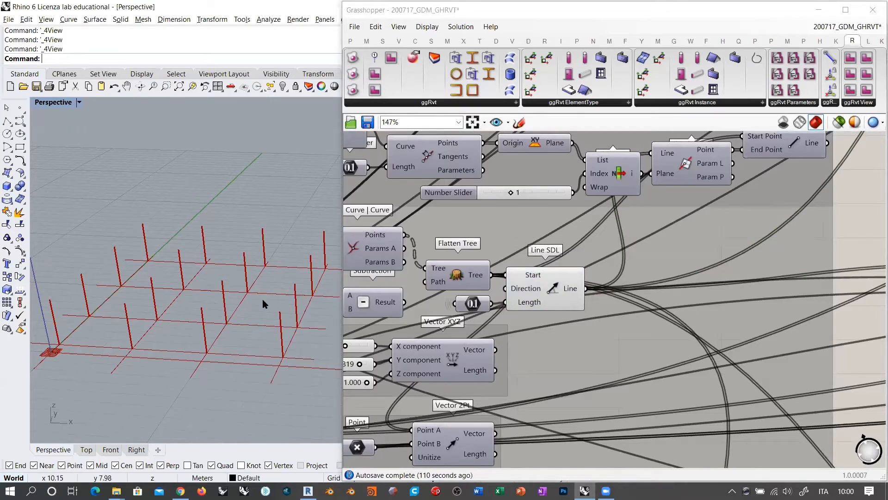
scroll(462, 324, down, 4)
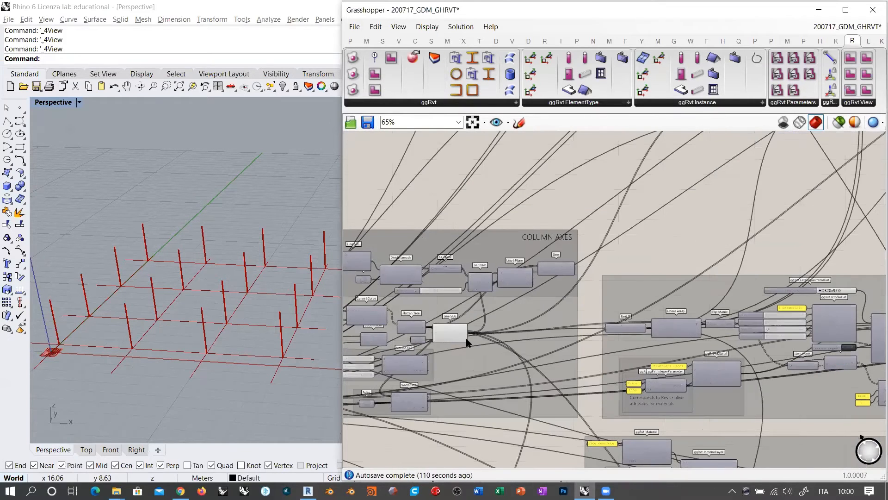
Show the preview of the Incestuous Network component in the Revit Beams - Girder section and inspect its lines in the Rhino viewport.
right_drag(574, 319, 464, 253)
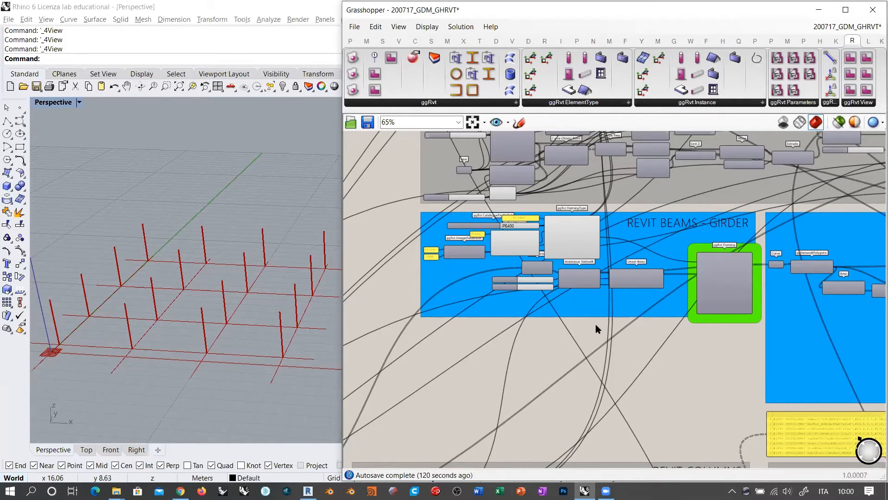
right_drag(297, 318, 162, 337)
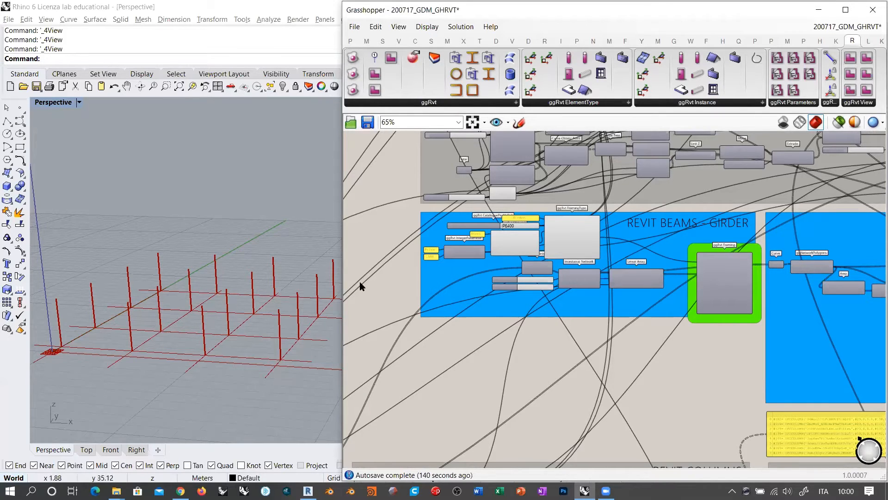
scroll(495, 236, up, 4)
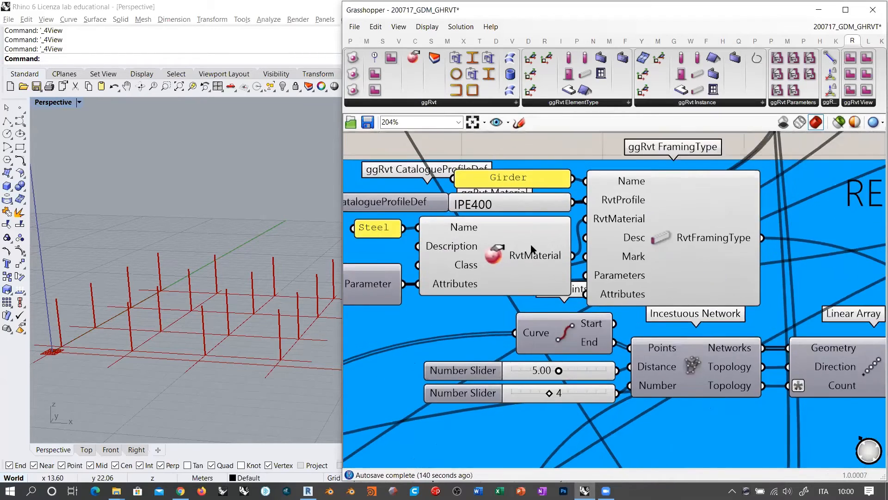
scroll(508, 259, down, 2)
click(612, 276)
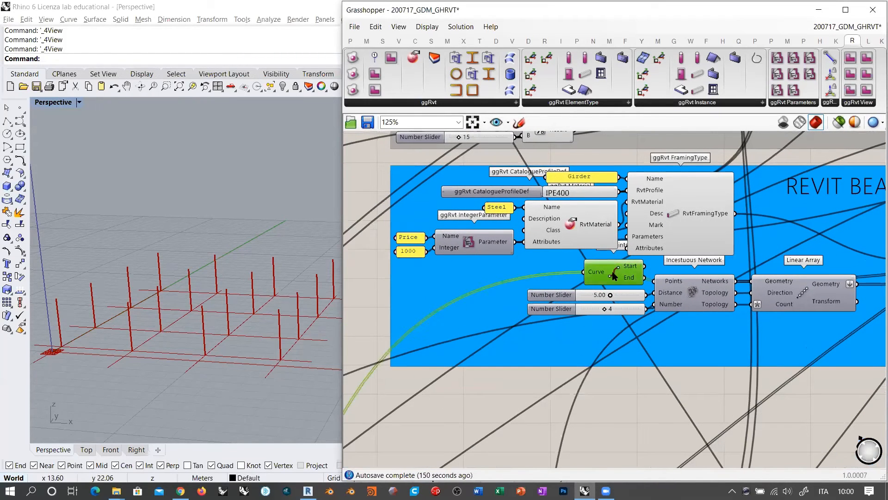
right_drag(601, 314, 459, 321)
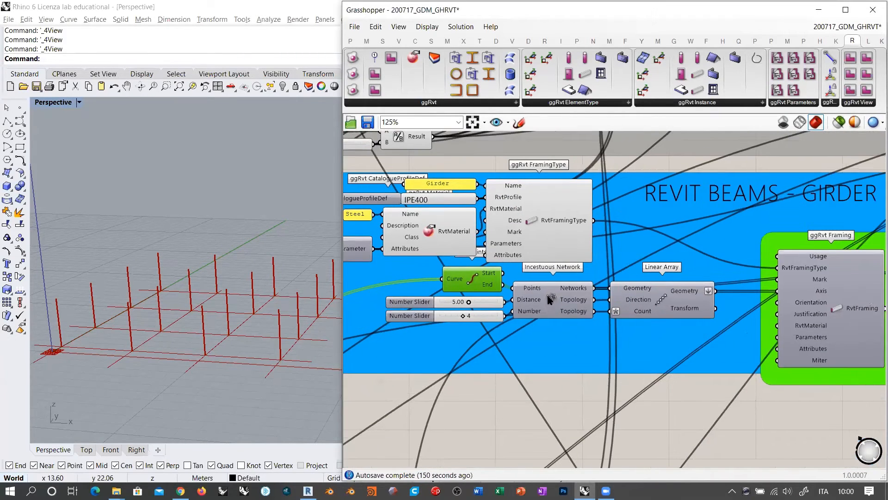
click(553, 300)
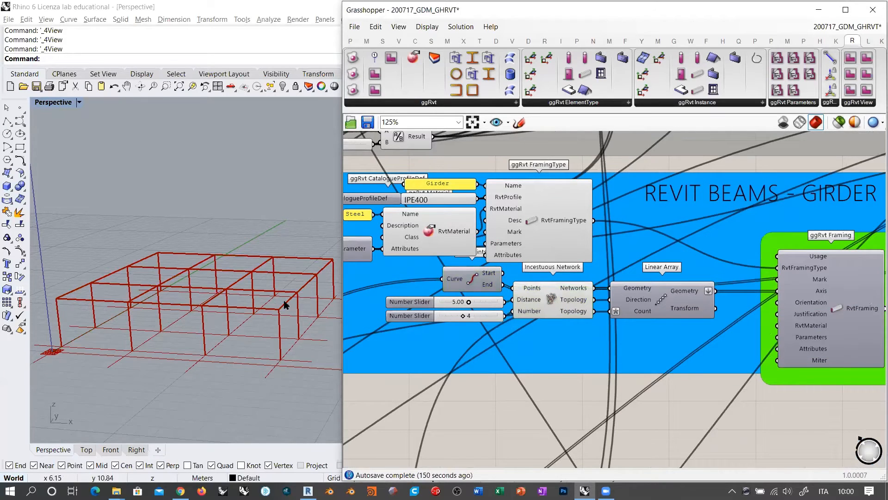
right_drag(284, 303, 274, 280)
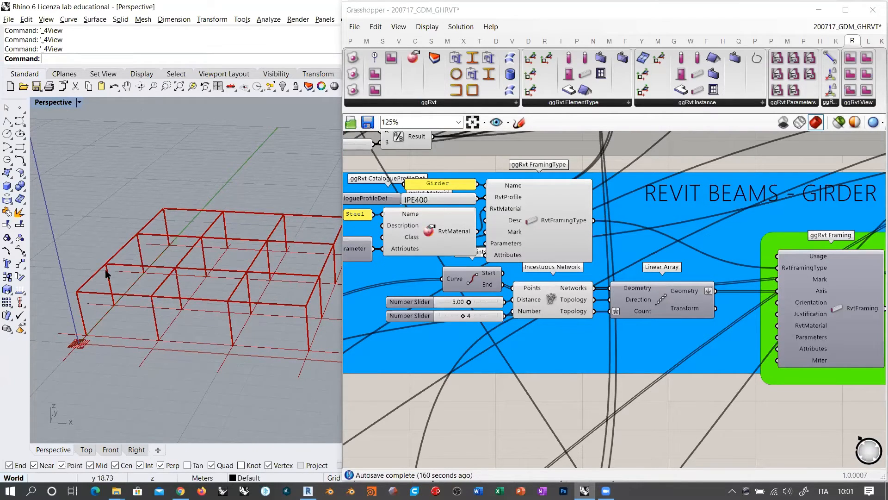
click(487, 365)
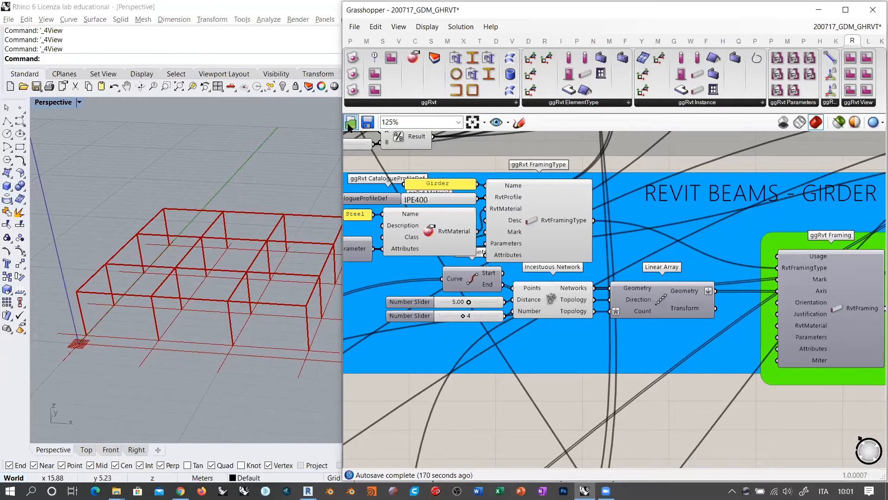
Maximize the Grasshopper window and look through the full list of BullAnt components.
drag(338, 138, 48, 138)
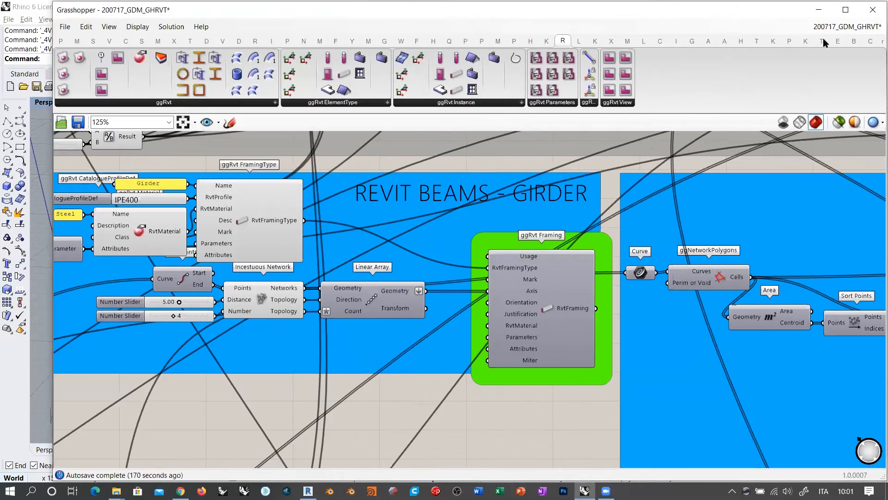
click(846, 9)
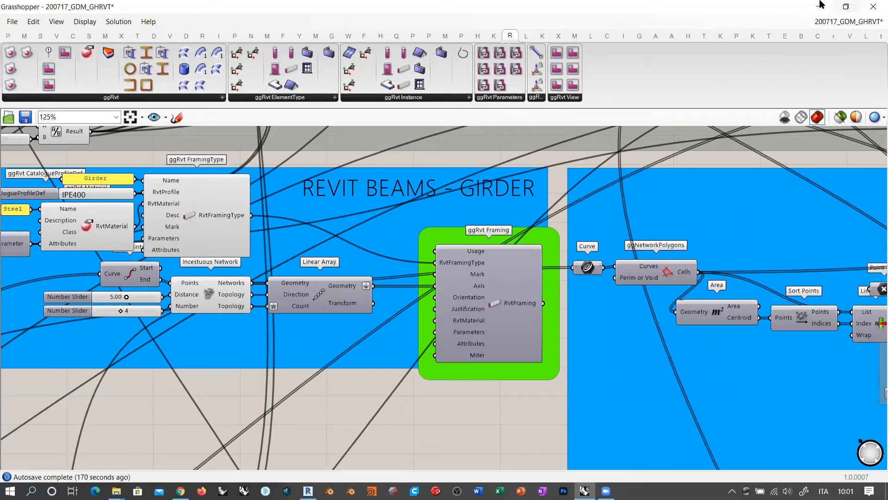
click(639, 35)
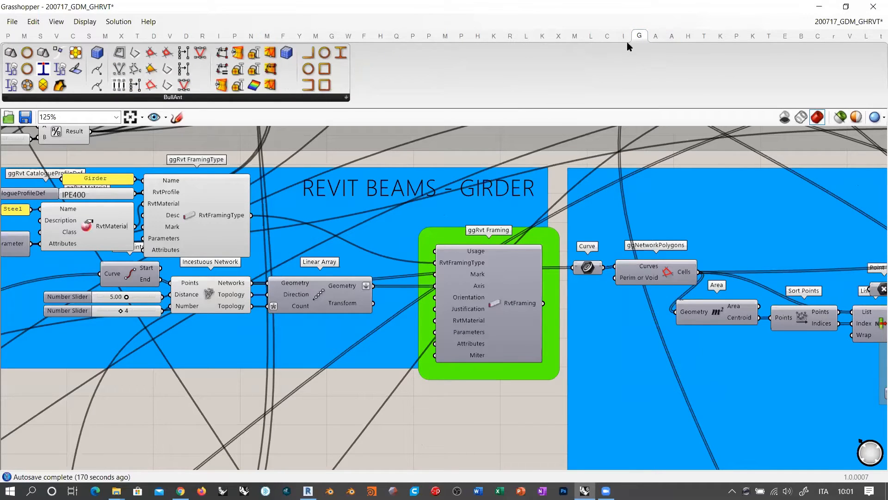
click(171, 98)
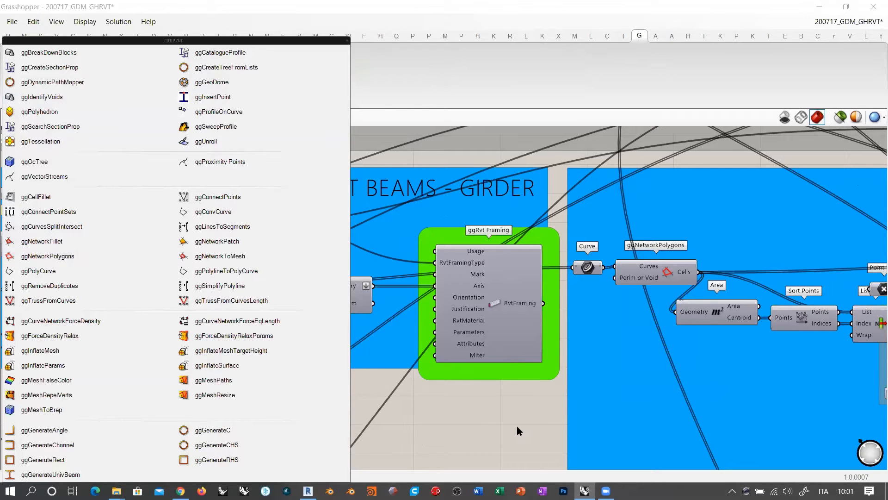
click(492, 420)
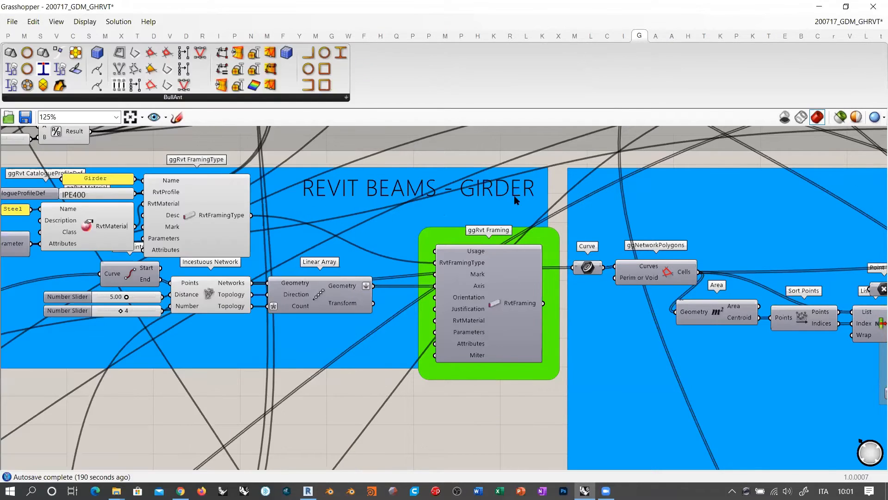
Restore and narrow the Grasshopper window beside Rhino, then highlight the Incestuous Network lines in the viewport.
double_click(538, 21)
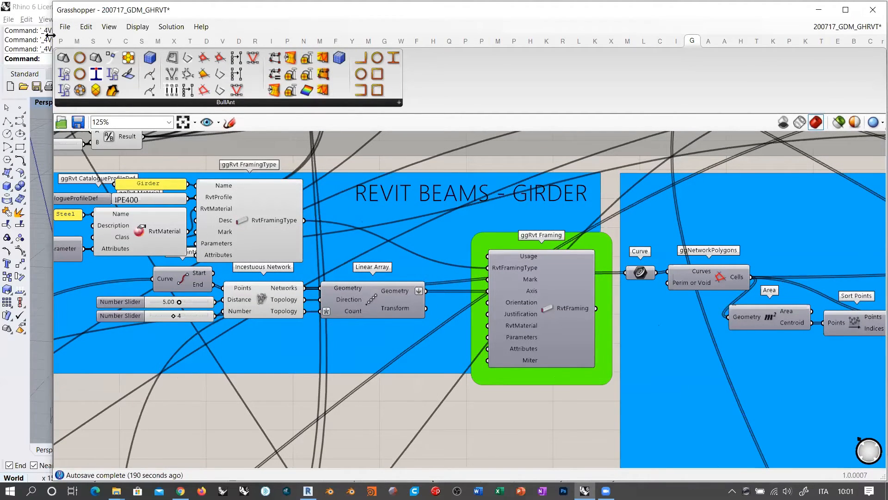
drag(51, 35, 457, 35)
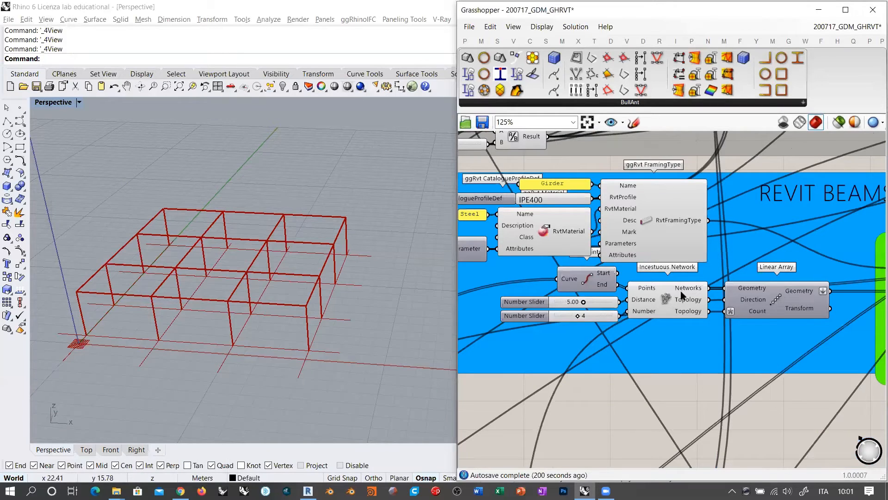
click(669, 305)
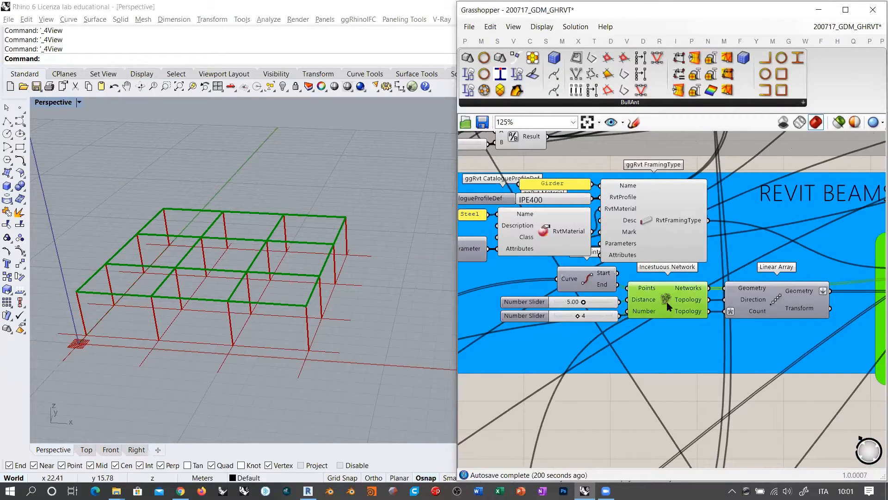
click(667, 302)
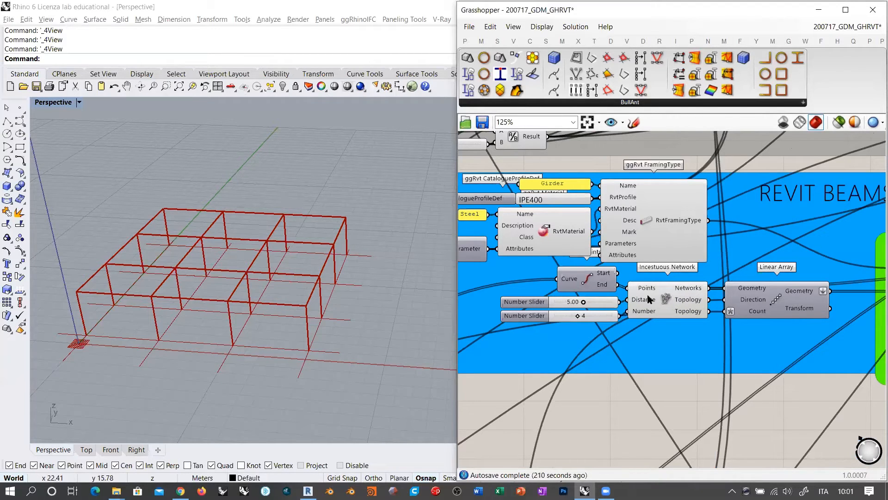
Examine the Incestuous Network lines on top of the column axes from several angles in the Rhino viewport.
mouse_move(198, 274)
right_down()
mouse_move(232, 292)
mouse_move(284, 240)
mouse_move(275, 291)
mouse_move(210, 277)
right_up()
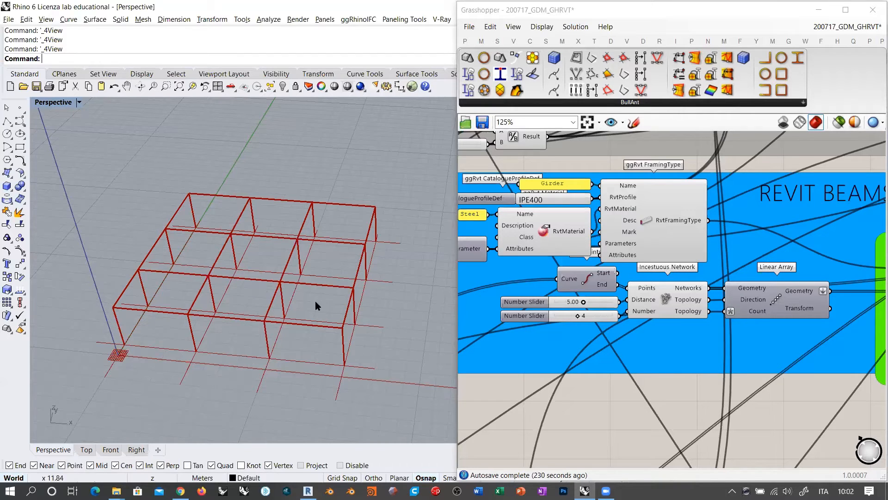
right_drag(232, 351, 272, 315)
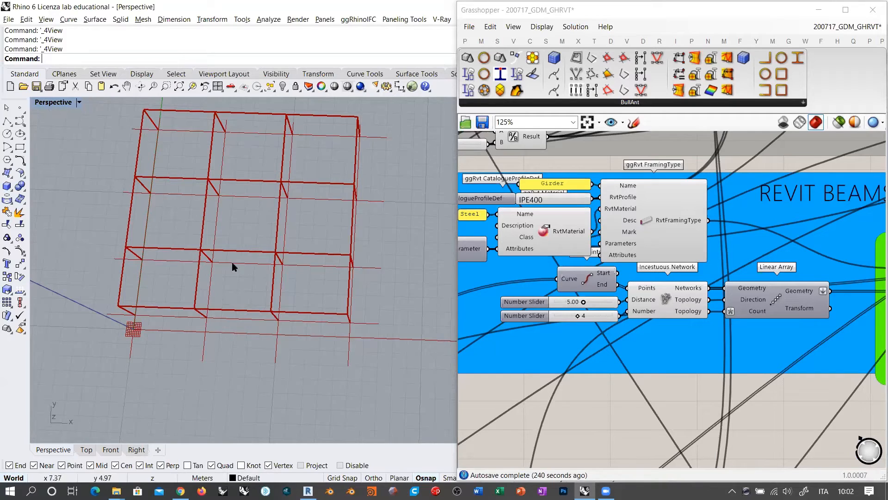
right_drag(346, 322, 217, 285)
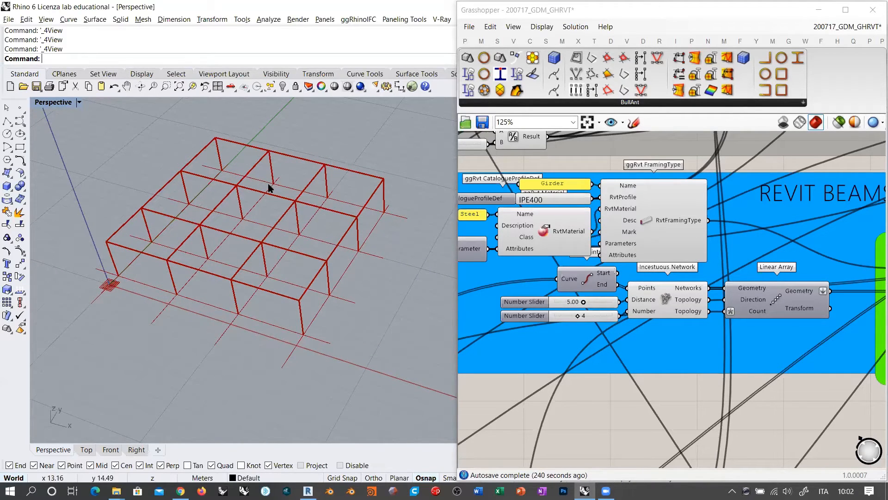
right_drag(327, 330, 336, 339)
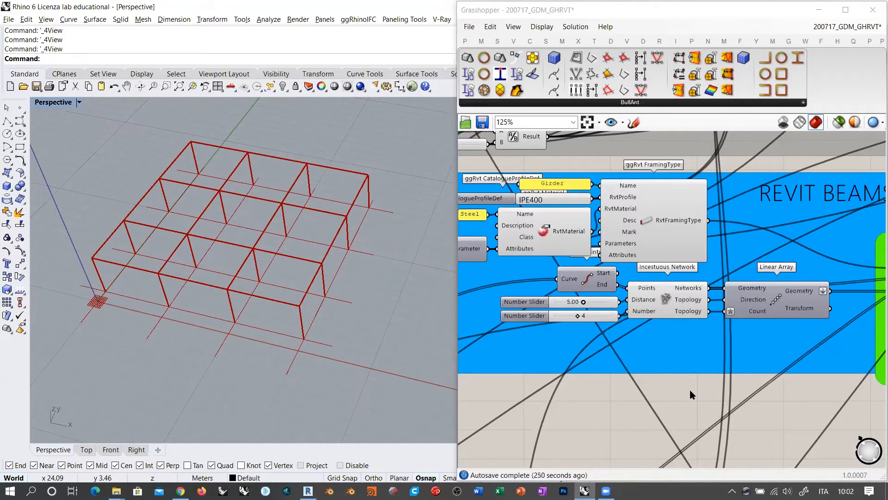
Preview the Linear Array component in the girder section and inspect its stacked copies of the beam network.
right_drag(666, 300, 530, 305)
click(643, 302)
right_drag(301, 309, 312, 311)
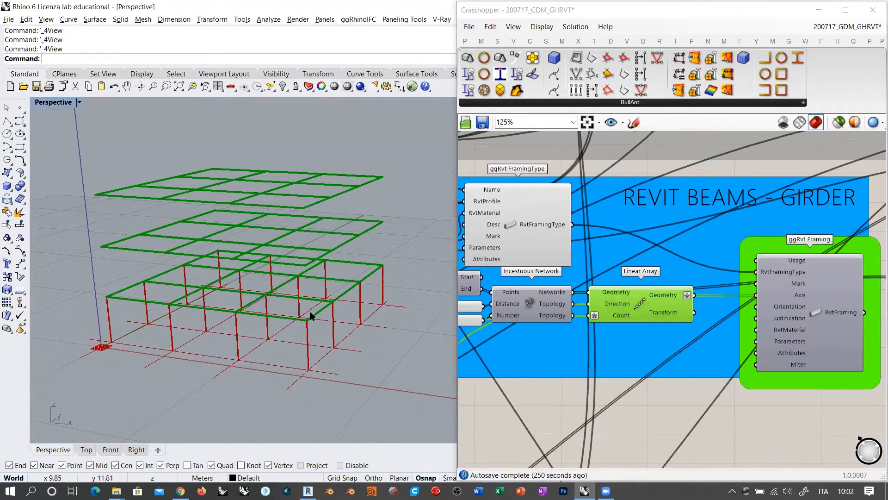
Switch off the Linear Array preview and turn the Incestuous Network preview back on.
click(553, 337)
right_drag(553, 337, 677, 324)
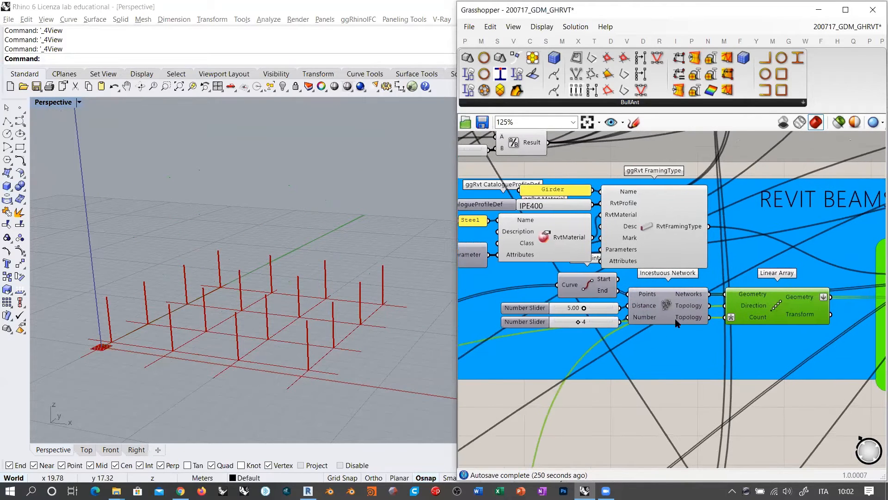
click(671, 305)
key(ctrl+q)
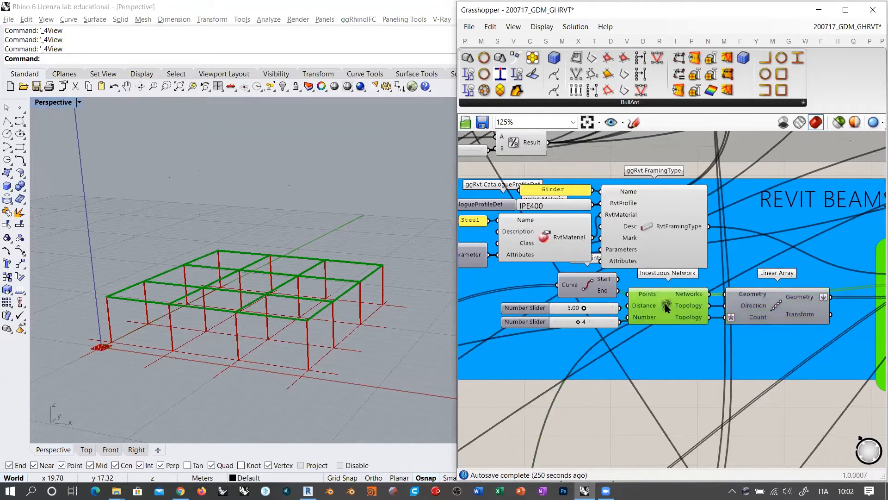
click(648, 344)
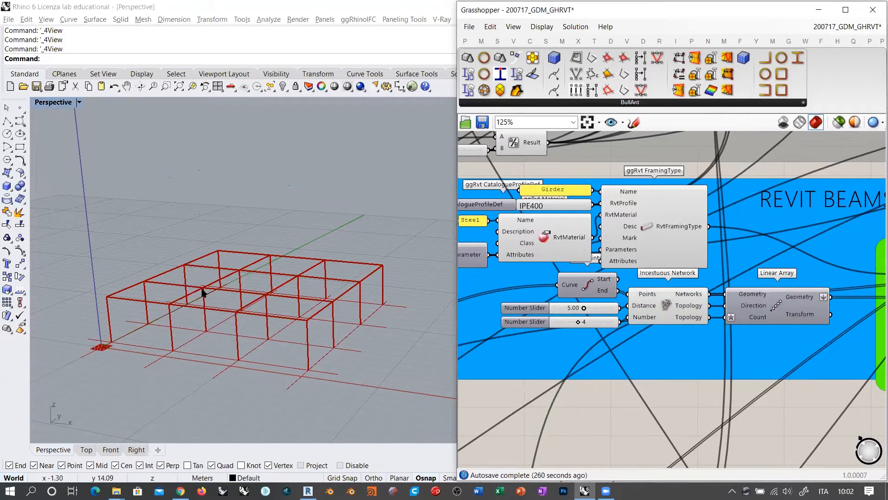
Mark up the network lines around two adjacent column bays with freehand strokes and clear the marks.
right_drag(180, 299, 248, 309)
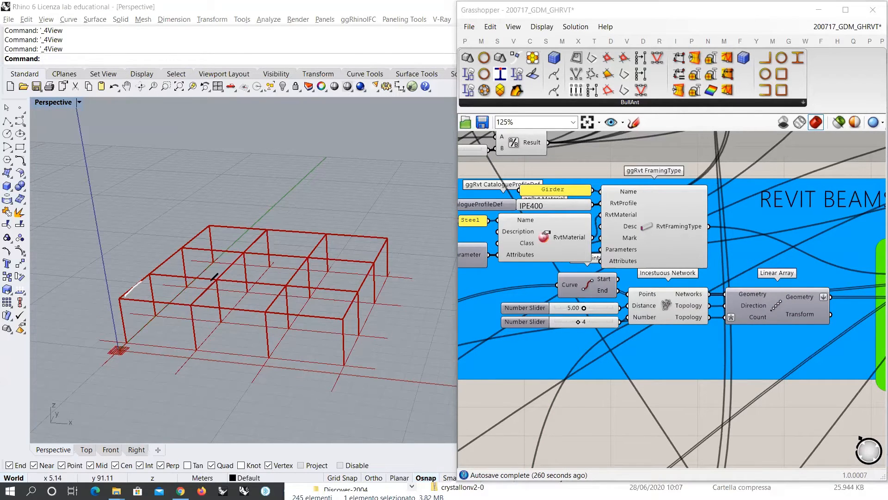
mouse_move(213, 277)
mouse_down()
mouse_move(192, 306)
mouse_move(126, 296)
mouse_up()
mouse_move(202, 299)
mouse_down()
mouse_move(230, 284)
mouse_move(273, 287)
mouse_move(214, 311)
mouse_move(197, 305)
mouse_up()
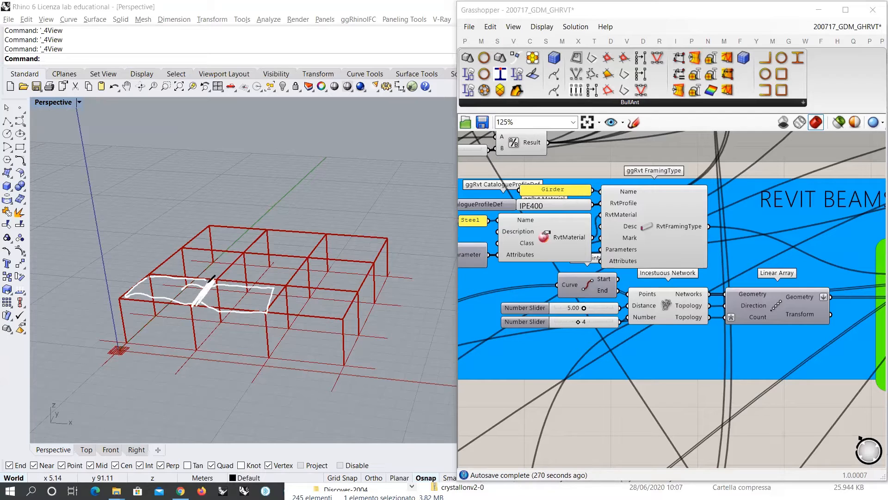
drag(208, 287, 224, 298)
drag(209, 290, 207, 295)
key(Escape)
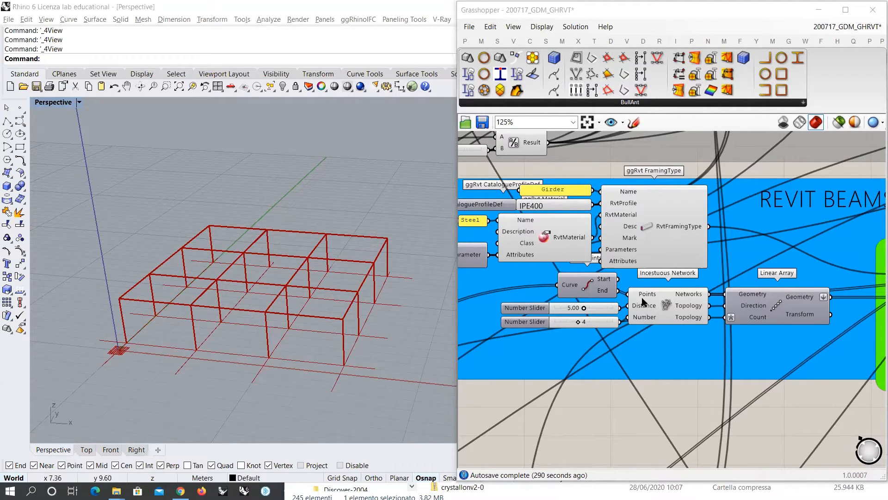
Replace the Incestuous Network preview with the Linear Array copies, and hide the array preview after viewing it.
click(658, 307)
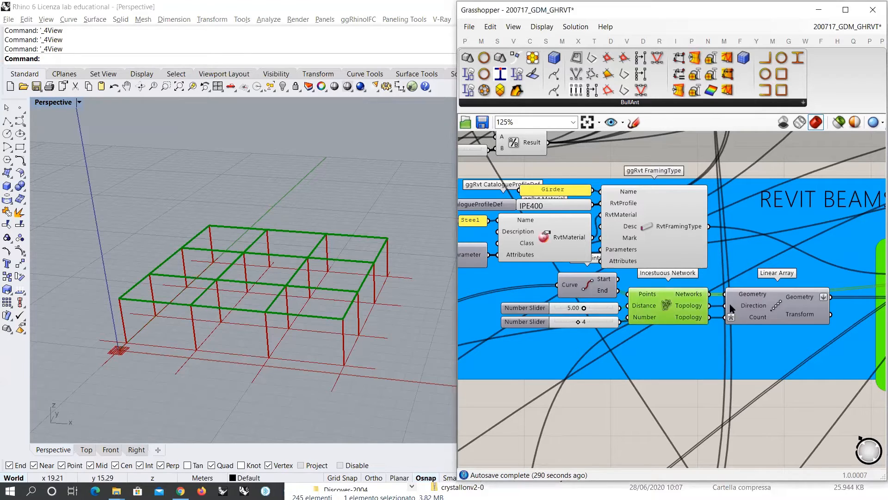
click(733, 308)
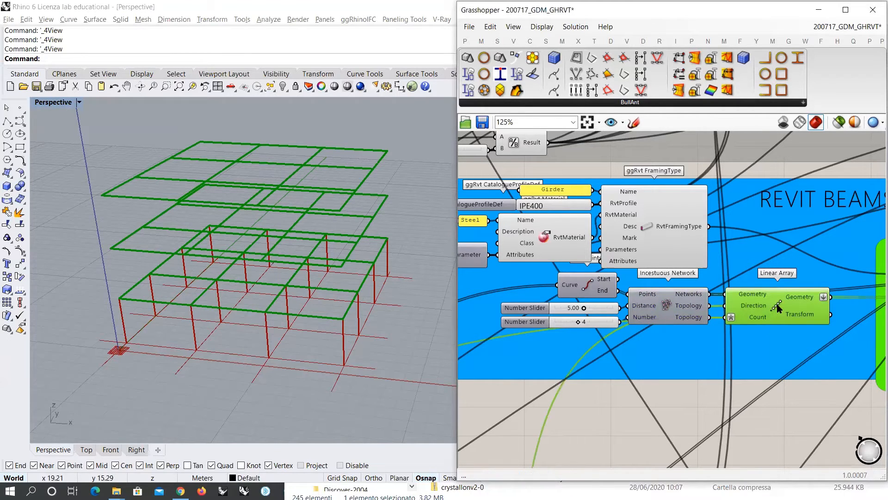
key(ctrl+q)
Review the girder framing type inputs, show the ggRvt Framing preview, and inspect the solid girders in the Rhino viewport.
right_drag(577, 258, 662, 286)
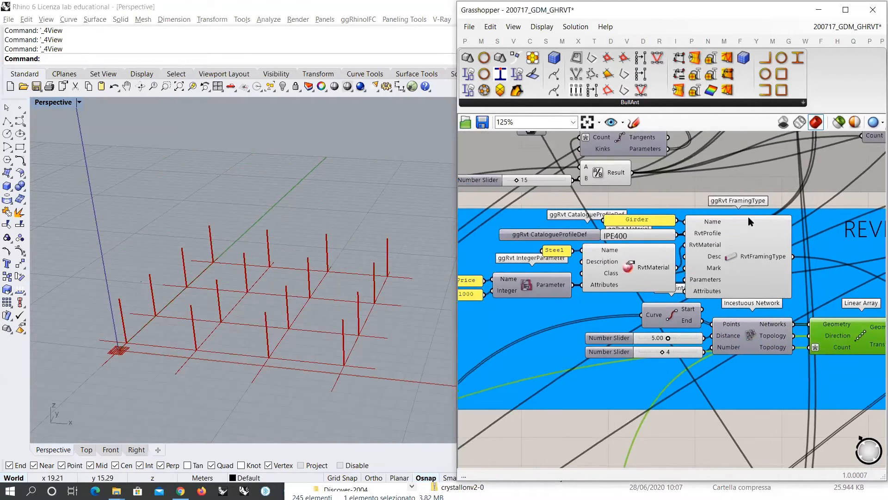
right_drag(701, 257, 762, 264)
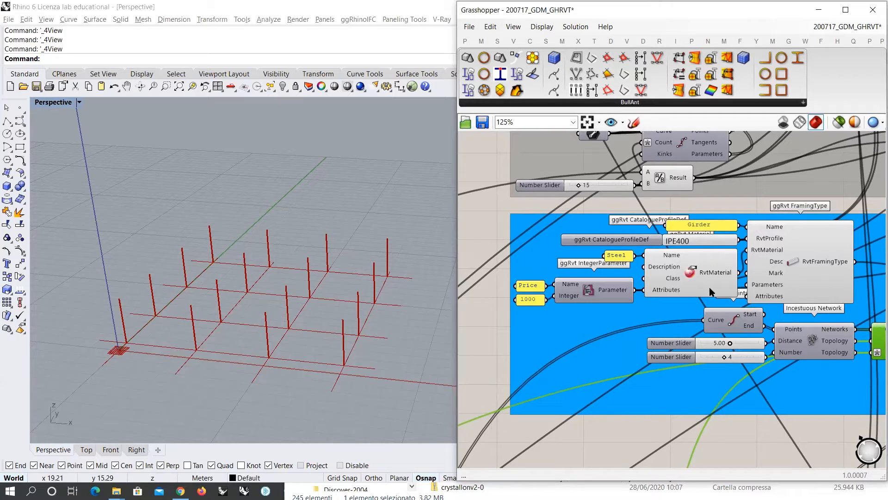
right_drag(768, 295, 591, 266)
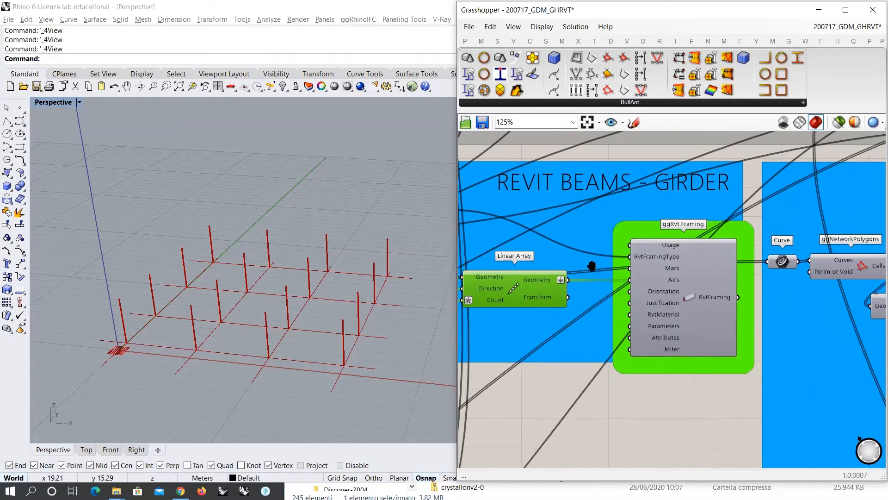
click(696, 299)
key(ctrl+q)
click(594, 298)
right_drag(273, 247, 328, 270)
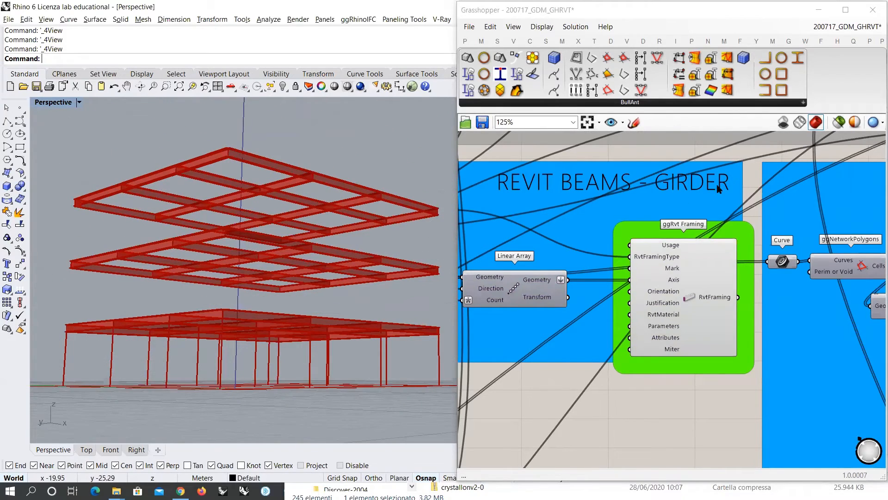
mouse_move(203, 258)
right_down()
mouse_move(204, 271)
mouse_move(201, 252)
right_up()
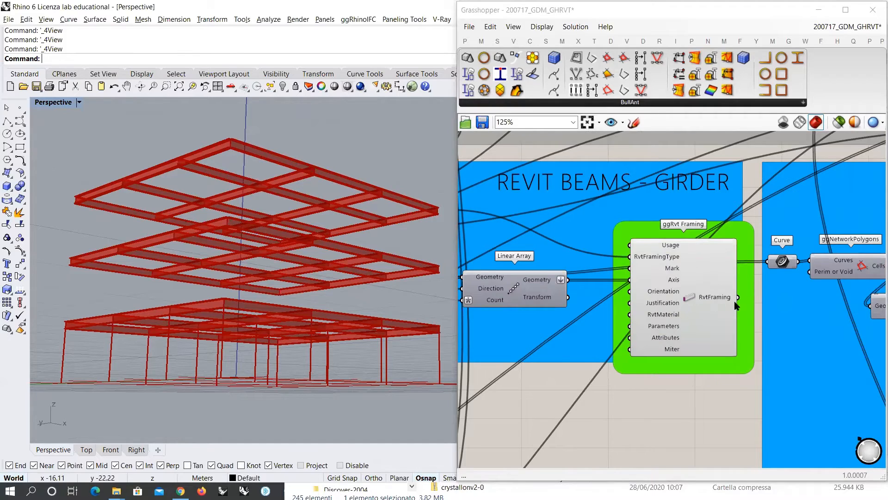
Hide the preview of the ggRvt Framing component in the Revit Beams - Girder section.
right_drag(734, 300, 608, 281)
scroll(578, 270, down, 3)
click(573, 268)
key(ctrl+q)
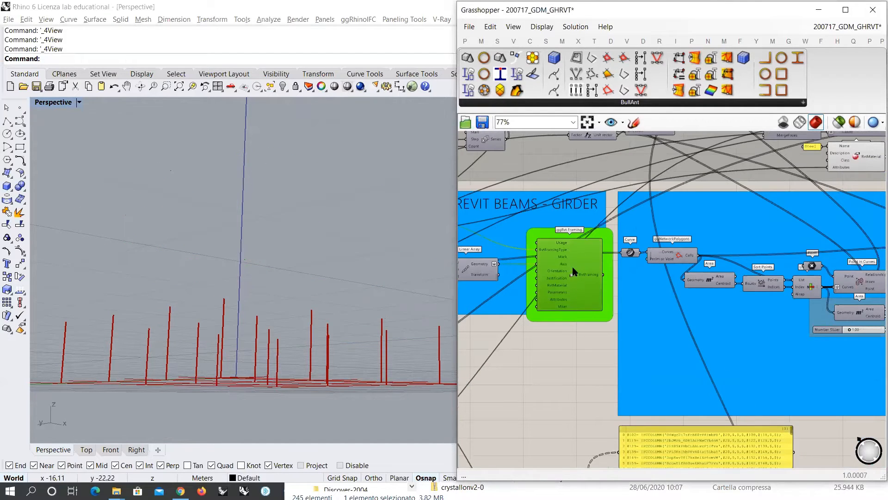
Show the Incestuous Network preview again and inspect the single-level girder grid in the Rhino viewport.
scroll(585, 283, down, 3)
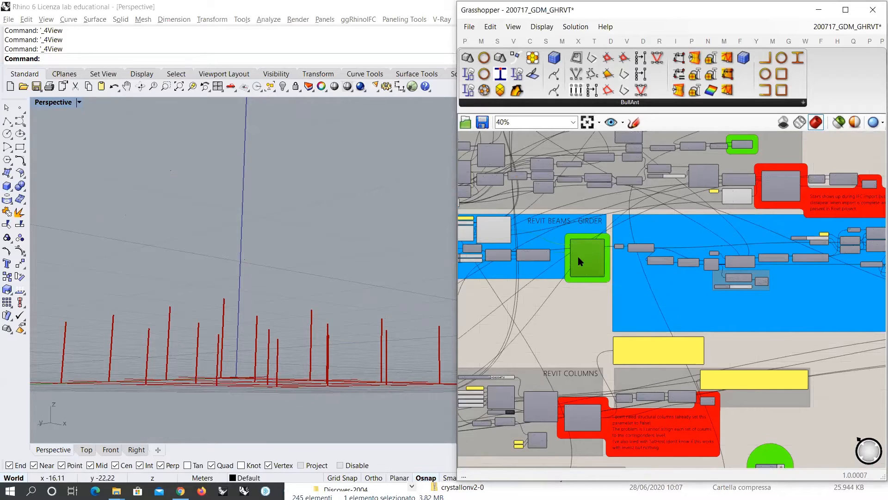
scroll(578, 256, up, 5)
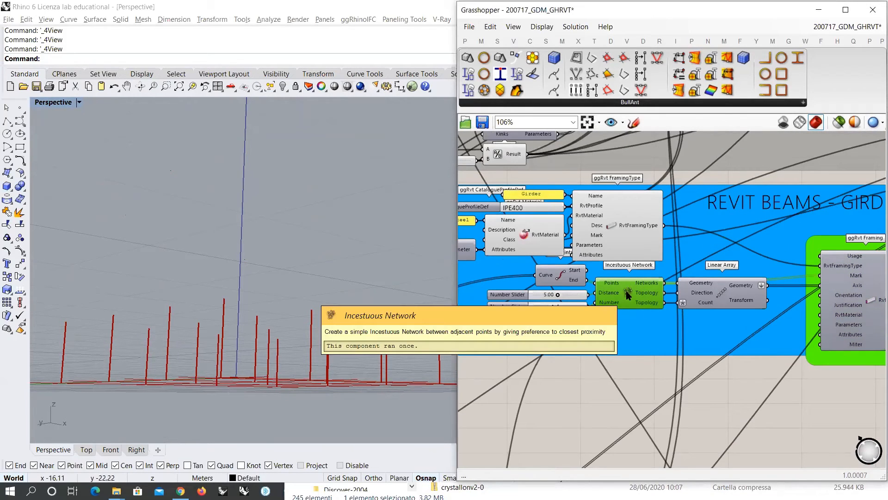
key(ctrl+q)
click(627, 313)
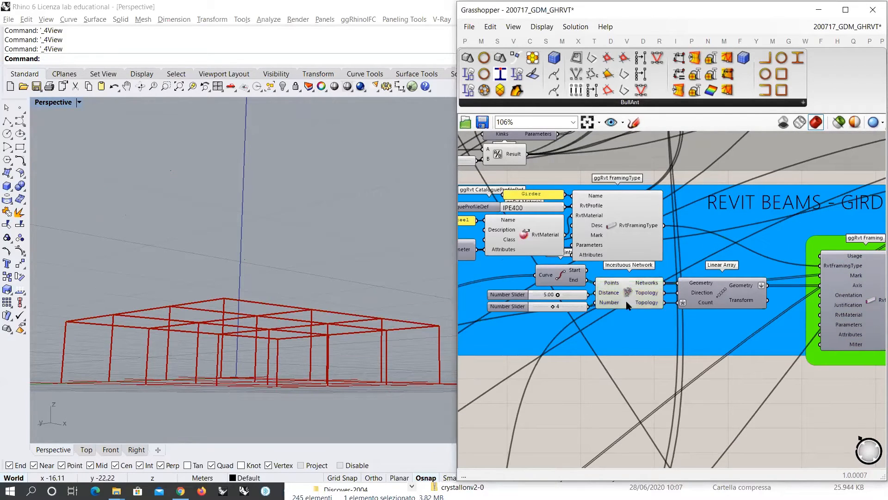
right_drag(231, 302, 260, 291)
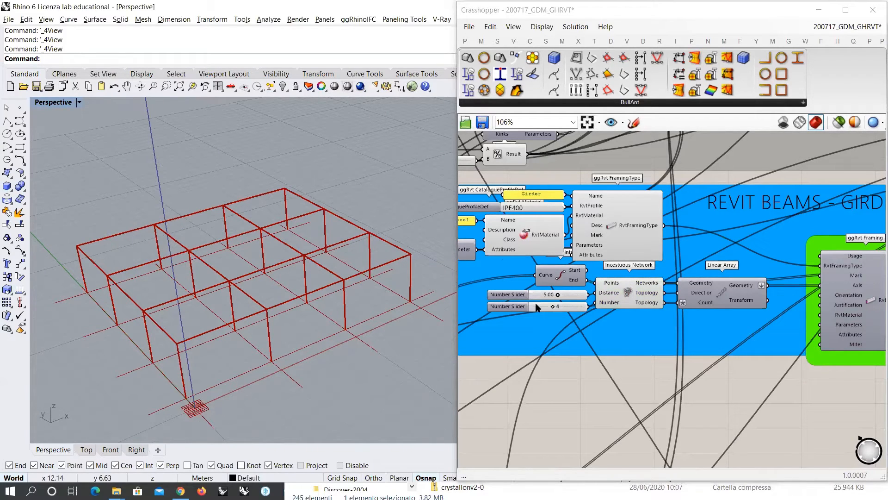
Trace the Incestuous Network output to the Curve parameter in the adjoining blue section, and hide the network's preview.
right_drag(770, 374, 742, 368)
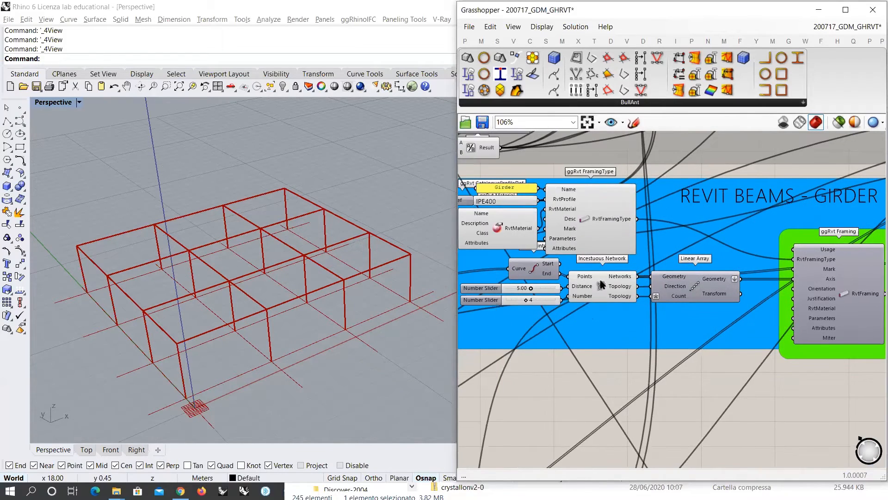
click(601, 283)
right_drag(625, 350, 481, 340)
right_drag(808, 358, 684, 354)
scroll(644, 296, down, 1)
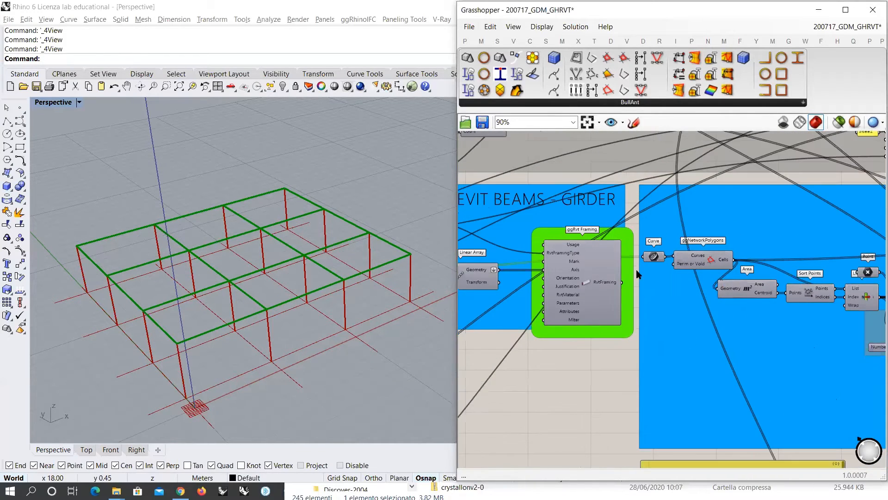
right_drag(530, 310, 583, 311)
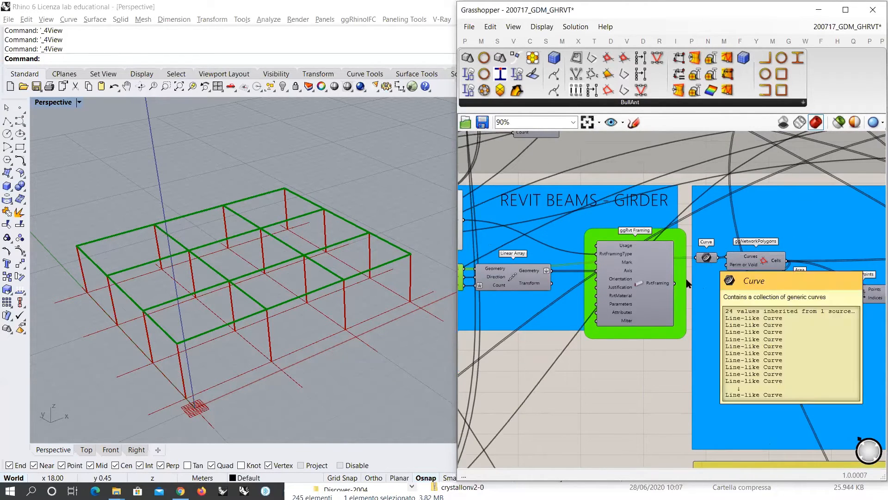
right_drag(468, 286, 571, 283)
right_drag(755, 282, 707, 286)
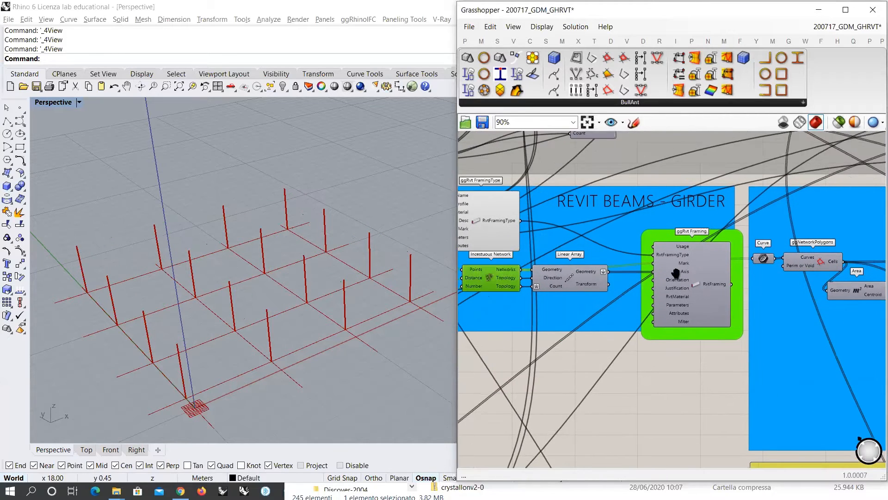
Show the preview of the Curve parameter feeding ggNetworkPolygons and inspect its lines in the Rhino viewport.
scroll(762, 253, up, 3)
right_drag(762, 259, 609, 256)
click(609, 264)
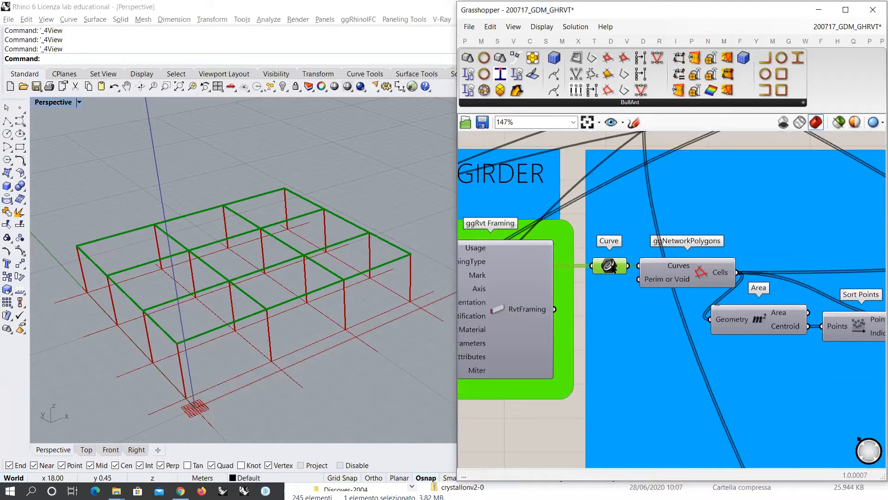
click(595, 320)
right_drag(317, 272, 264, 272)
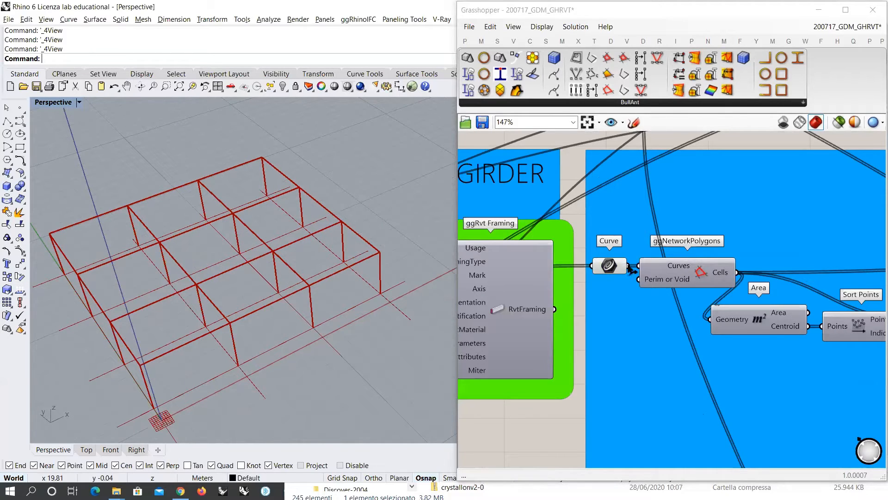
Hide the Curve parameter's preview, show the ggNetworkPolygons preview, and inspect the resulting cells in the Rhino viewport.
click(609, 266)
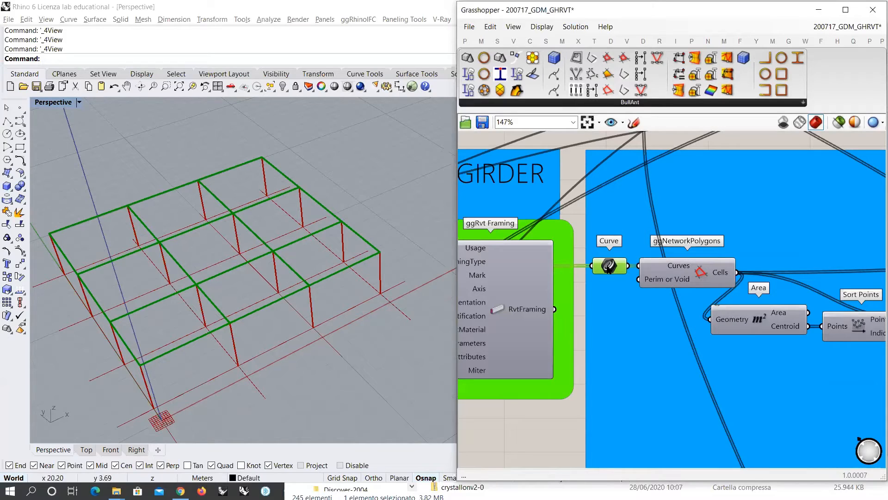
key(ctrl+q)
click(690, 276)
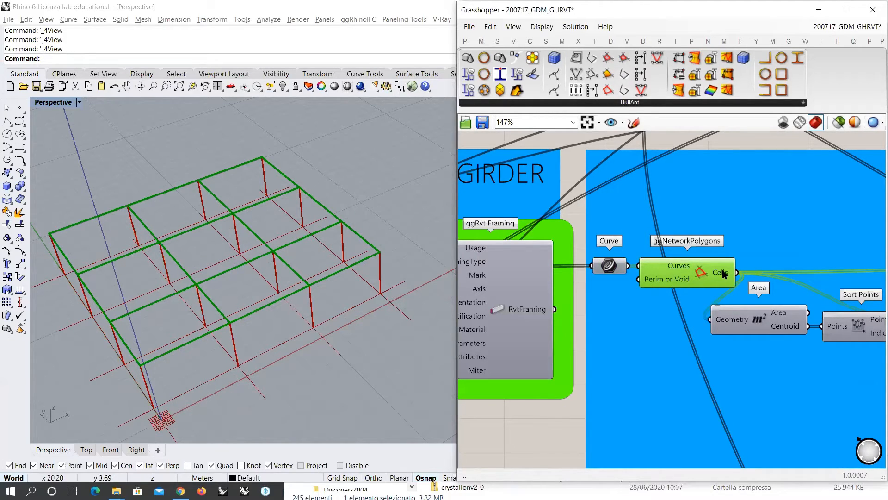
mouse_move(724, 274)
right_drag(291, 323, 311, 305)
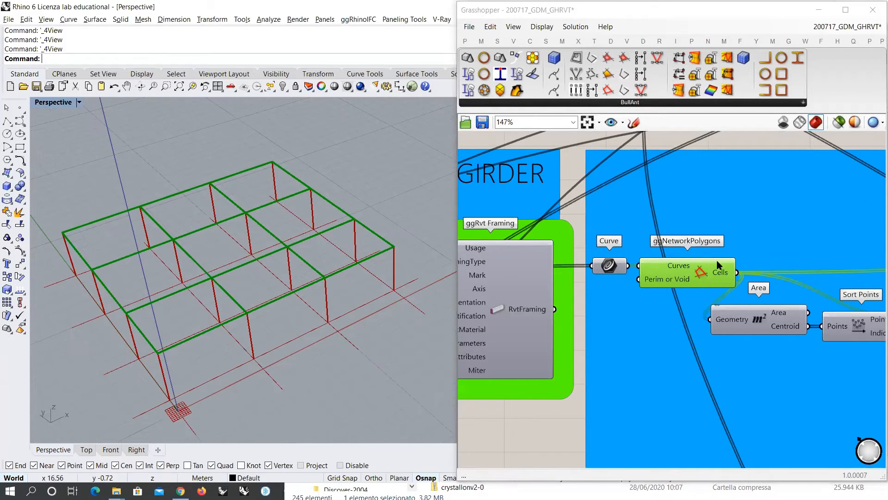
Preview the Area component's cell centroids, compare them with the ggNetworkPolygons cells, and leave only the cells' preview on.
right_drag(736, 292, 550, 273)
click(569, 305)
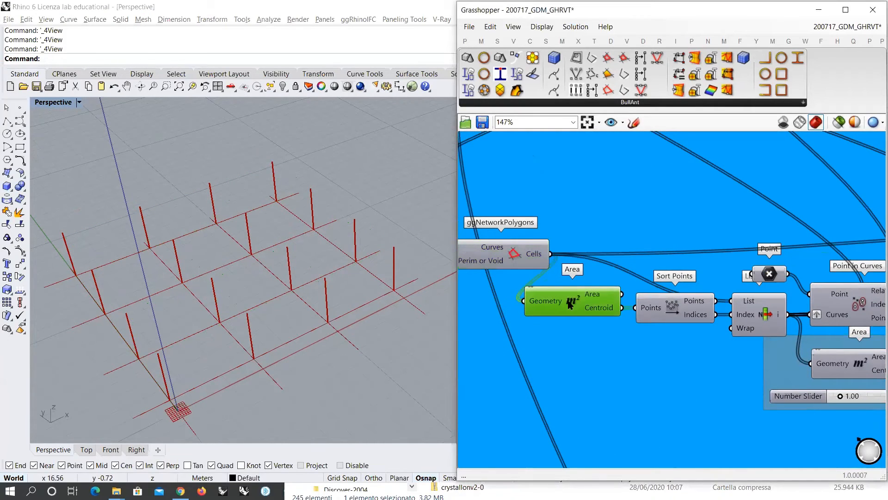
mouse_move(195, 277)
right_down()
mouse_move(212, 240)
mouse_move(191, 291)
mouse_move(194, 273)
right_up()
click(488, 255)
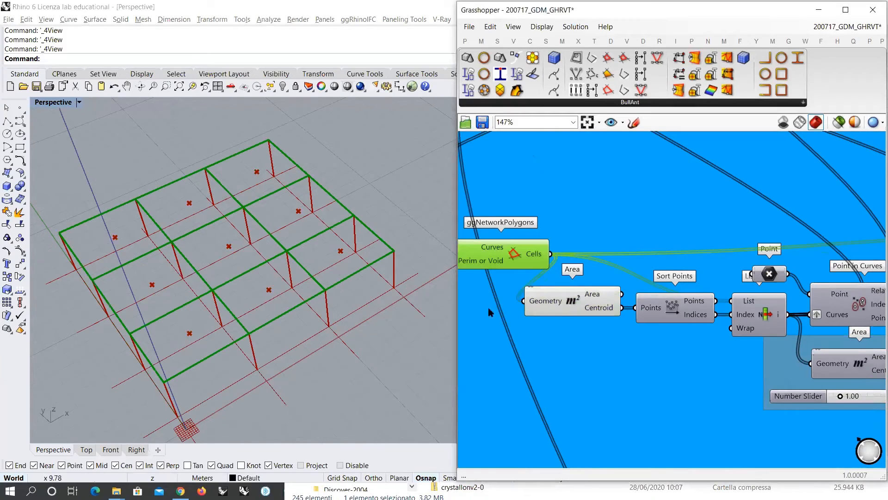
click(577, 300)
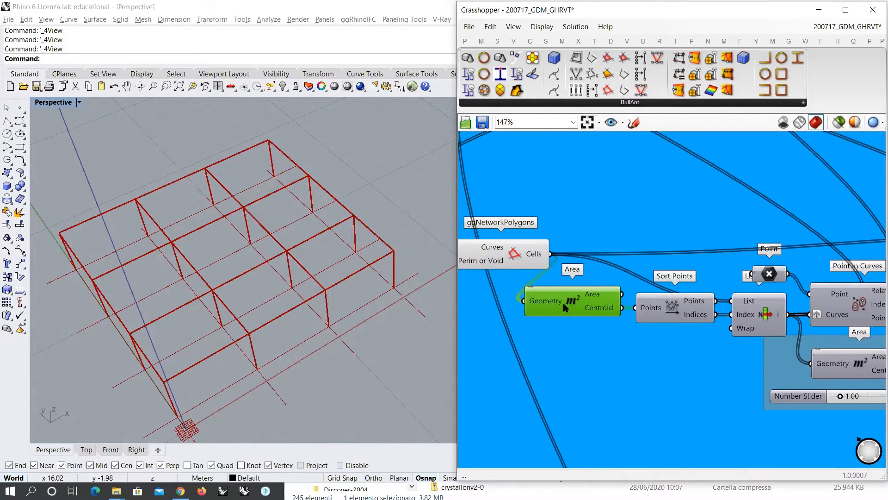
Go back to the girder section and examine the Incestuous Network component alongside the girder grid in the Rhino viewport.
right_drag(553, 316, 731, 334)
right_drag(500, 331, 751, 306)
right_drag(503, 305, 711, 337)
scroll(640, 287, up, 2)
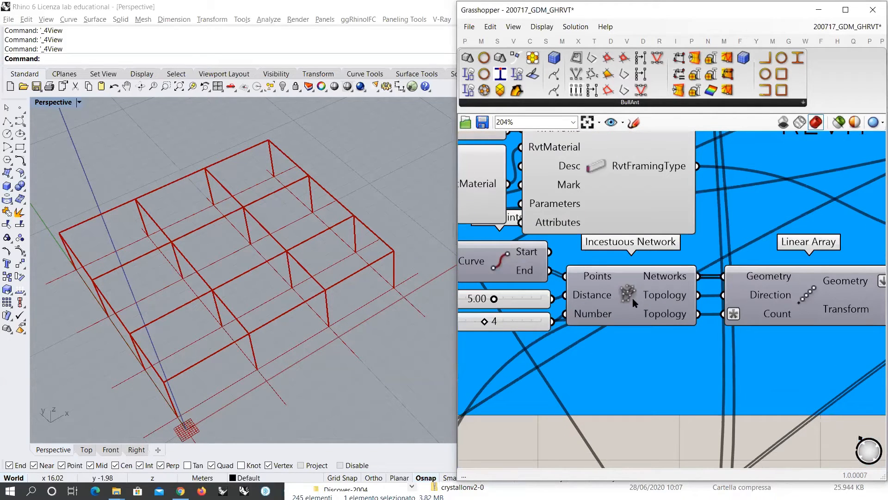
mouse_move(632, 298)
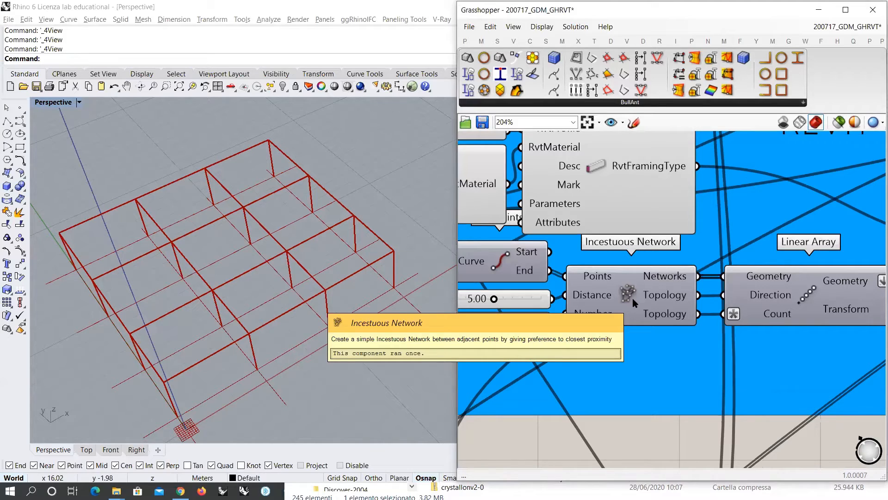
right_drag(252, 369, 245, 332)
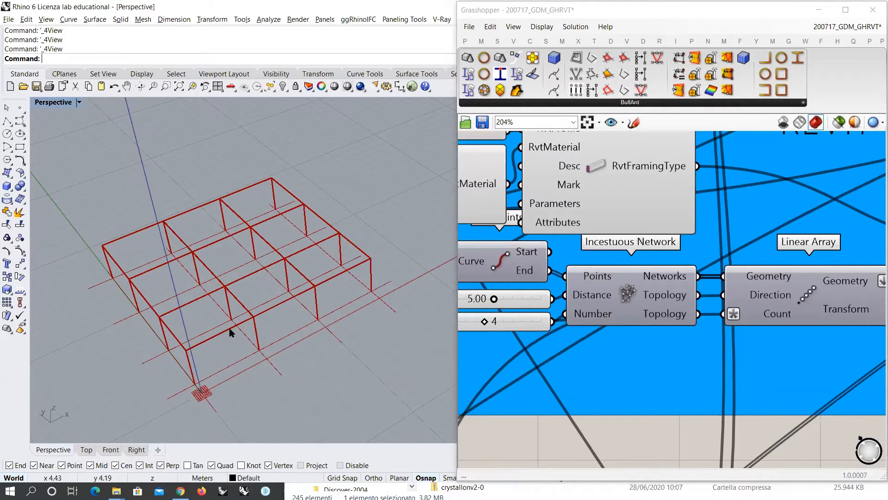
right_drag(642, 309, 567, 309)
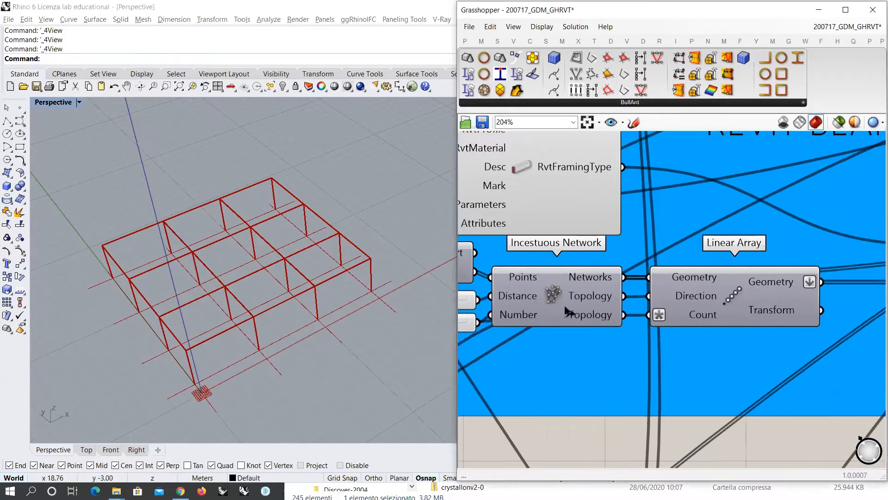
Turn on the preview of the joist section's ggRvt Framing component and inspect the joists in the Rhino viewport.
scroll(567, 310, down, 6)
right_drag(783, 329, 456, 326)
right_drag(748, 321, 471, 311)
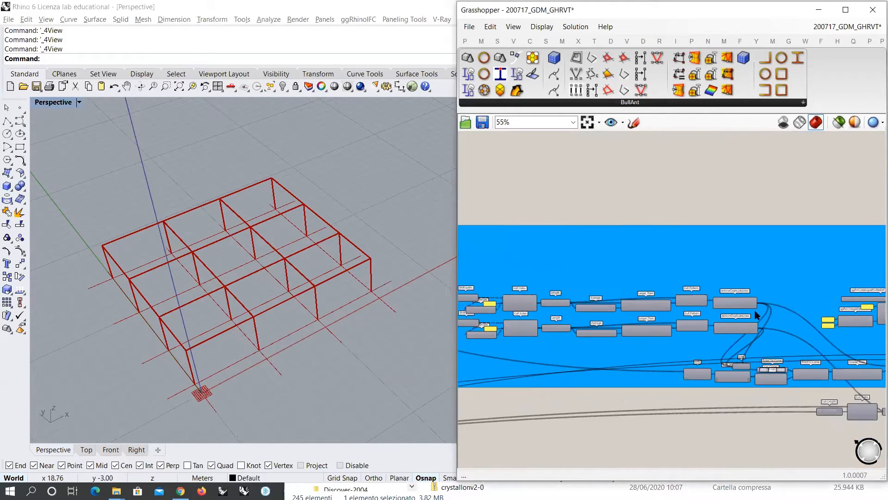
right_drag(792, 311, 471, 307)
scroll(693, 341, up, 3)
click(669, 331)
key(ctrl+q)
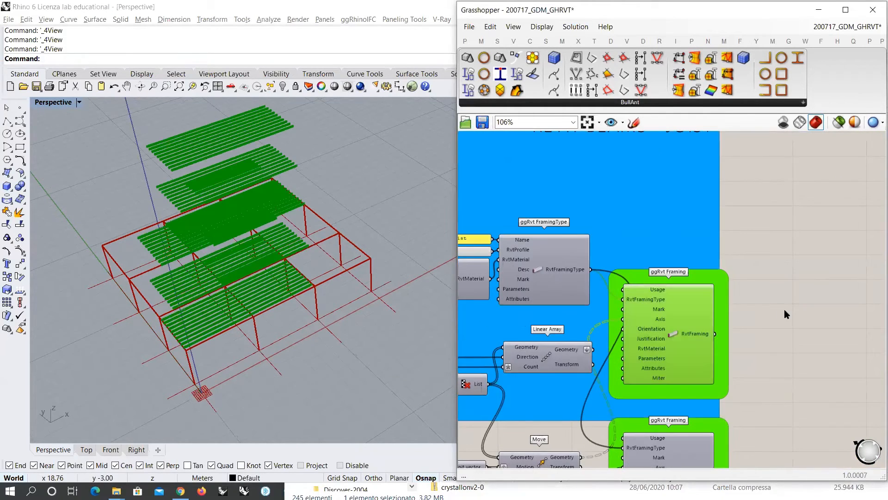
click(784, 309)
right_drag(387, 272, 334, 299)
scroll(362, 236, up, 6)
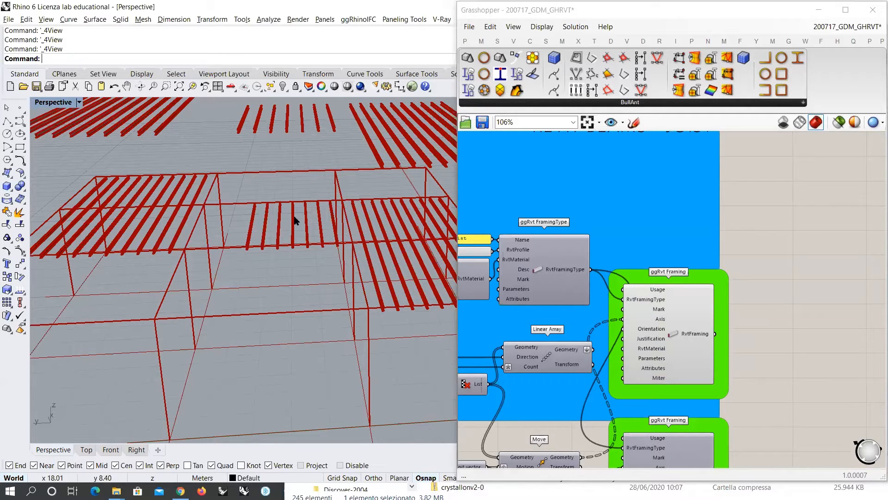
Select both ggRvt Framing components and examine from several viewpoints how their joists span between the girders.
click(675, 370)
shift+click(701, 444)
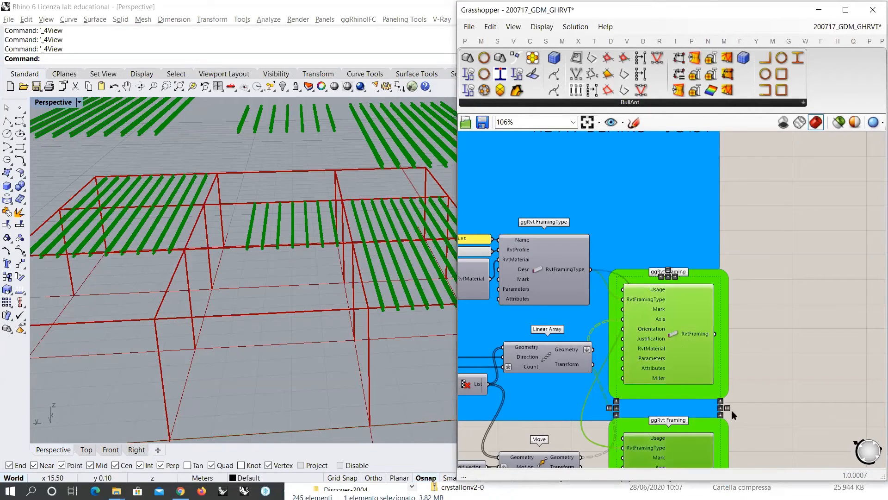
key(ctrl+q)
right_drag(288, 287, 288, 276)
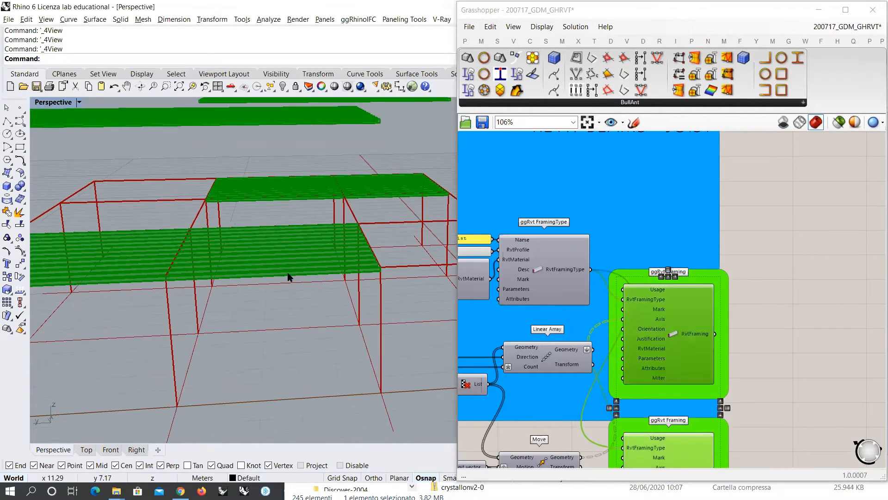
right_drag(675, 311, 692, 301)
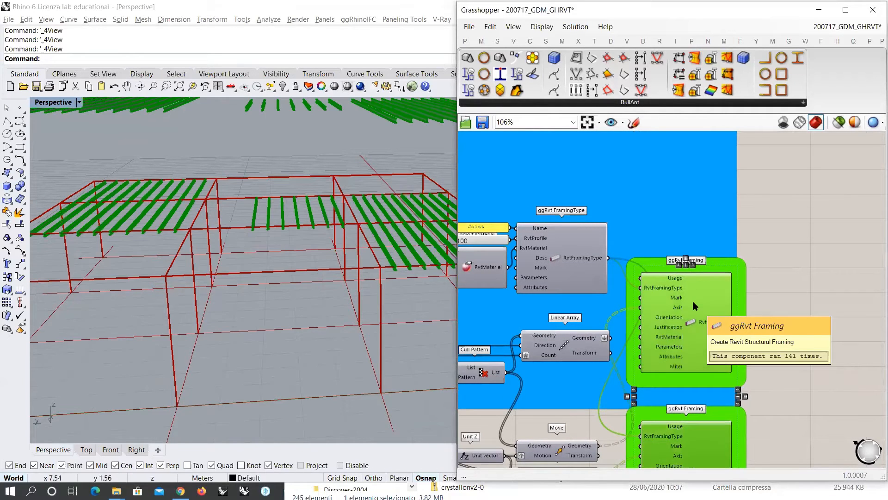
right_drag(407, 367, 214, 287)
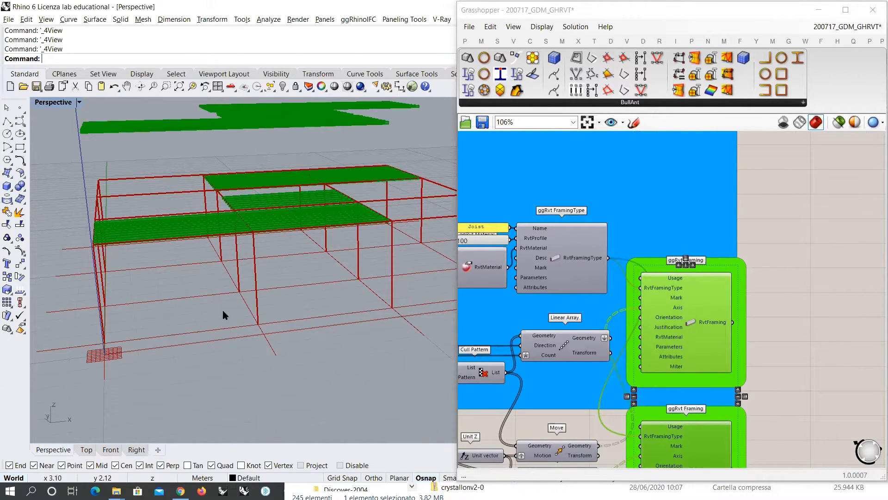
right_drag(225, 315, 207, 277)
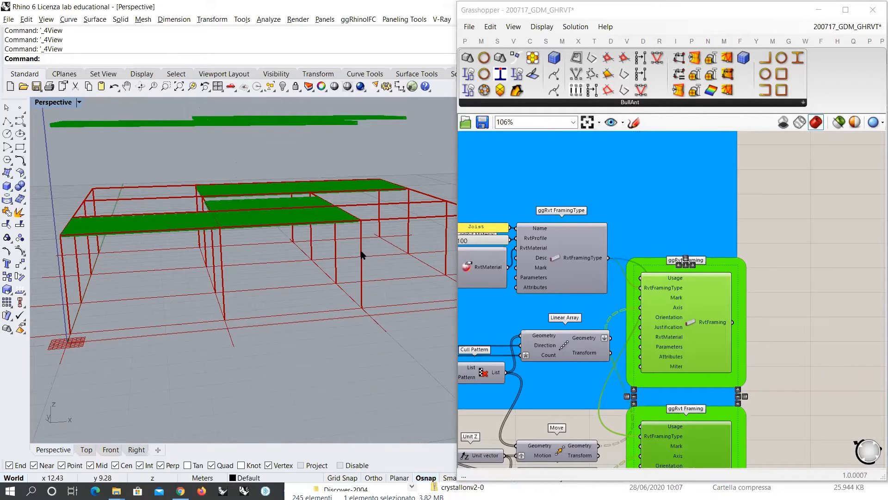
right_drag(356, 270, 302, 227)
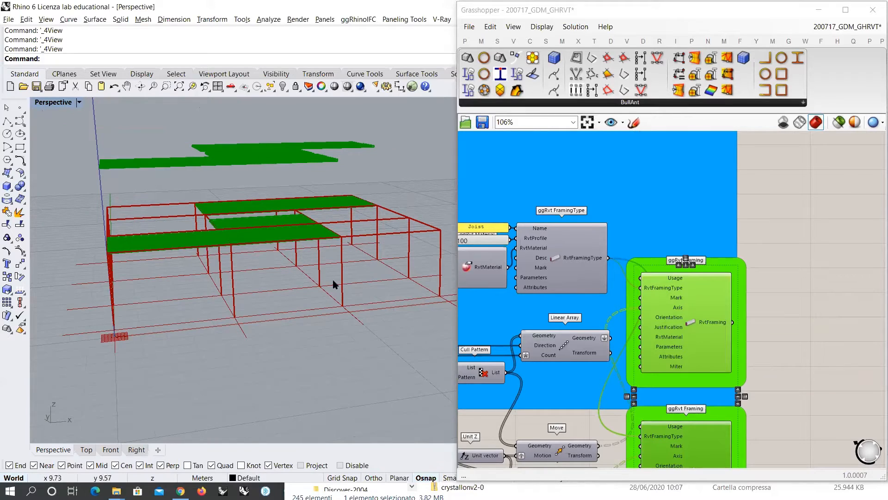
Hide the joist preview of the upper ggRvt Framing component and clear the selection.
right_drag(702, 327, 740, 313)
click(823, 313)
click(737, 311)
key(ctrl+q)
click(820, 295)
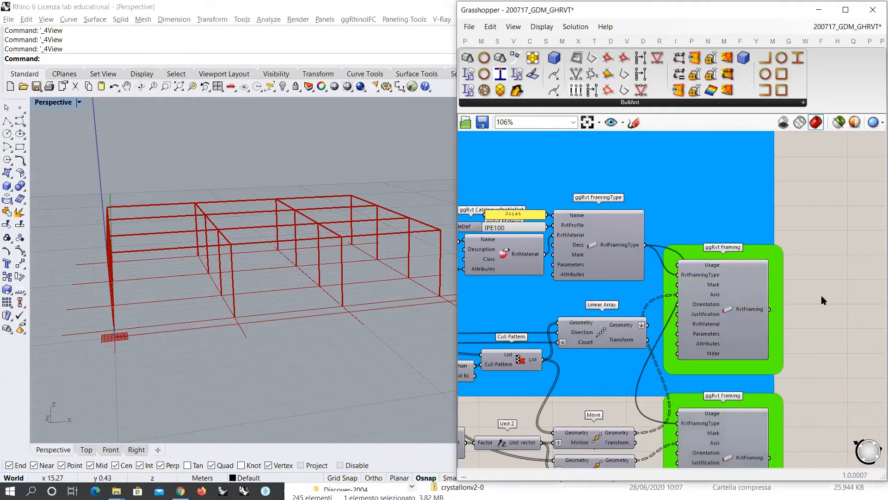
Return to the ggNetworkPolygons end of the joist section and widen the Grasshopper window over the Rhino viewport.
scroll(815, 285, down, 7)
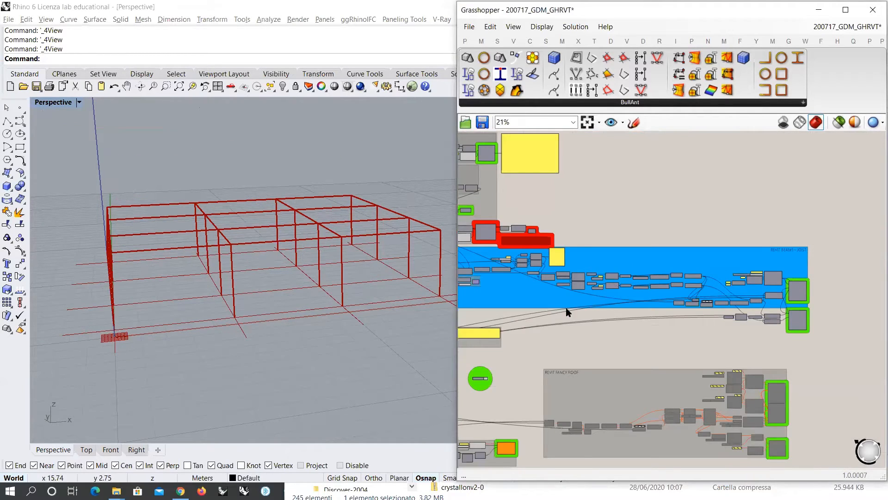
scroll(578, 271, up, 6)
scroll(584, 282, up, 1)
right_drag(568, 277, 581, 273)
scroll(558, 263, down, 1)
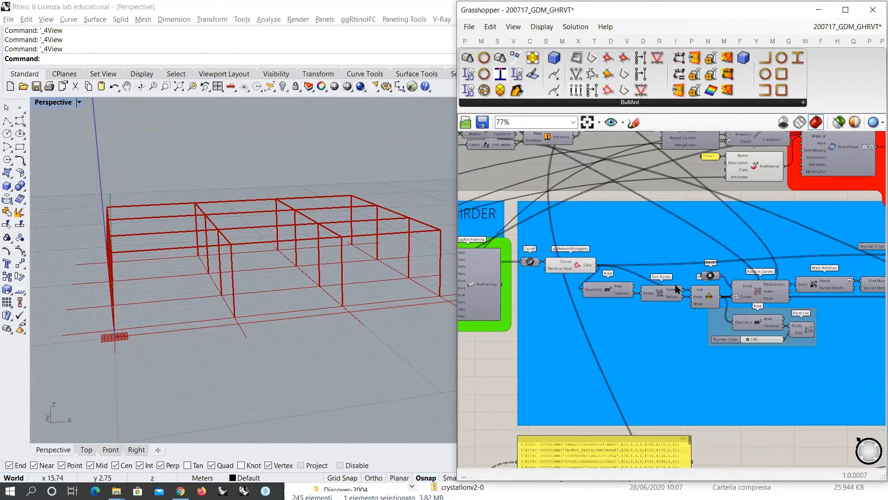
right_drag(711, 287, 636, 272)
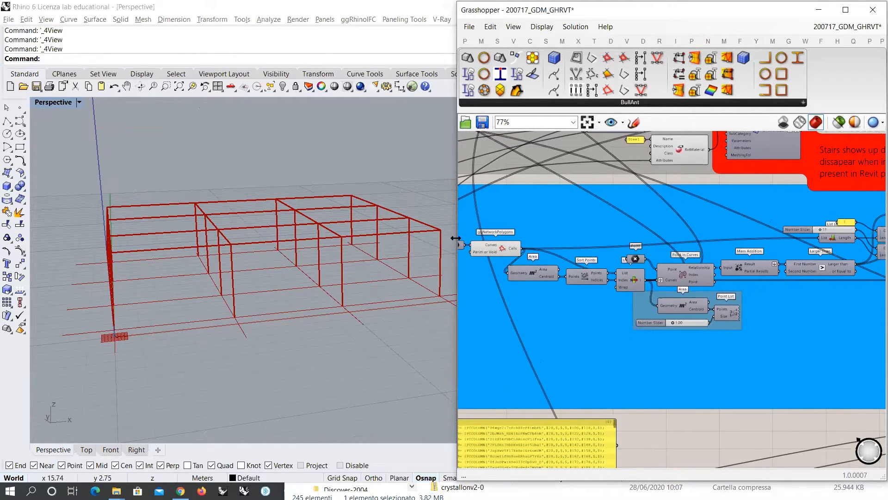
drag(455, 238, 368, 238)
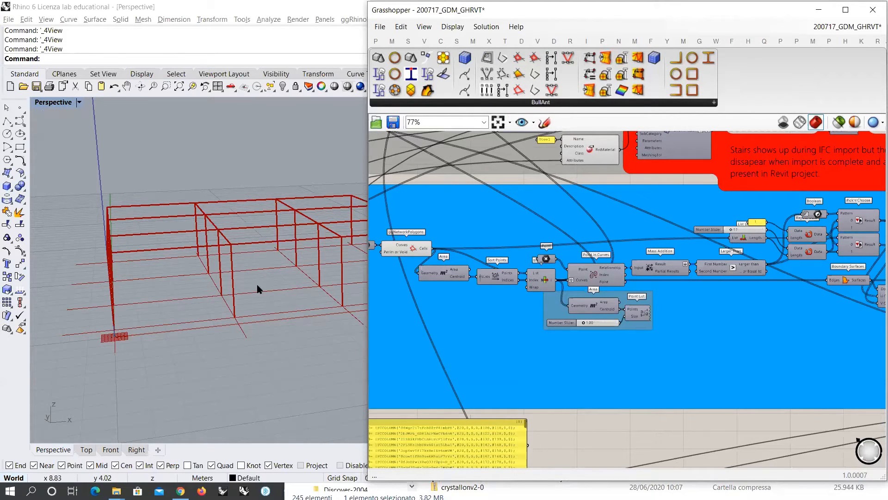
mouse_move(257, 288)
right_down()
mouse_move(271, 293)
mouse_move(254, 278)
right_up()
mouse_move(215, 261)
right_down()
mouse_move(220, 277)
mouse_move(210, 270)
mouse_move(224, 274)
mouse_move(214, 277)
right_up()
scroll(209, 266, down, 1)
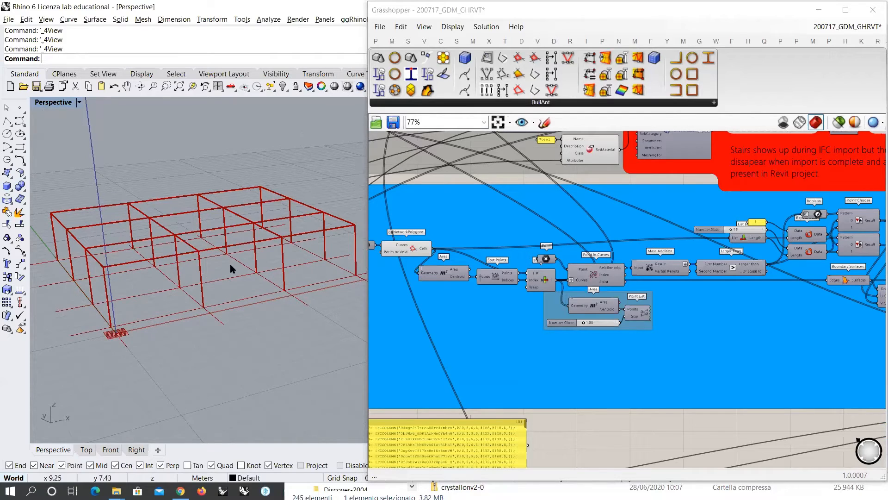
click(612, 425)
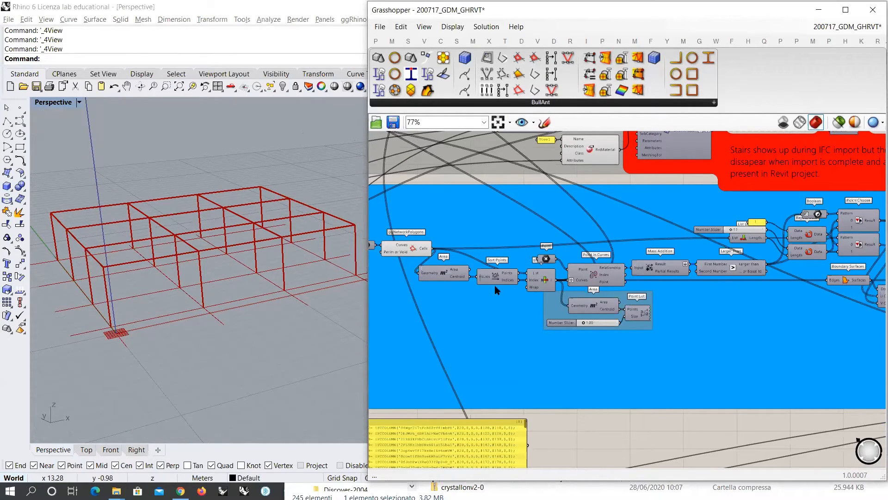
Hide the ggNetworkPolygons cells and show the preview of the Area component's centroids.
click(413, 251)
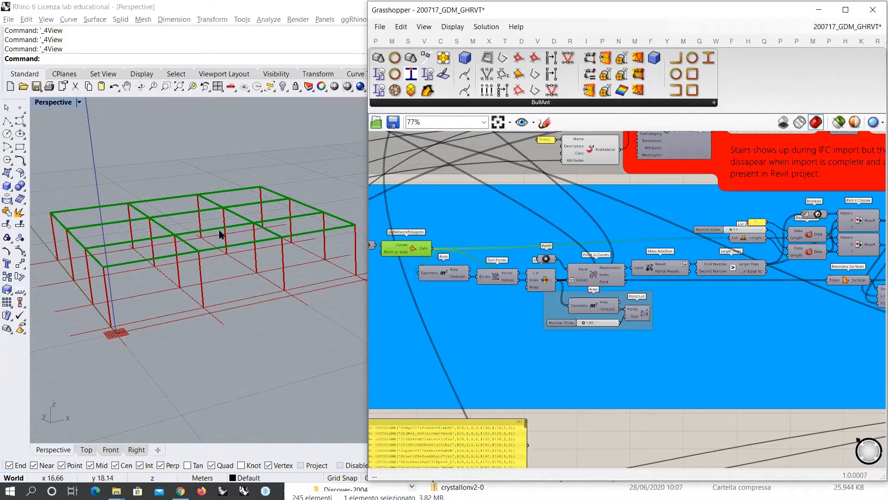
scroll(530, 273, up, 3)
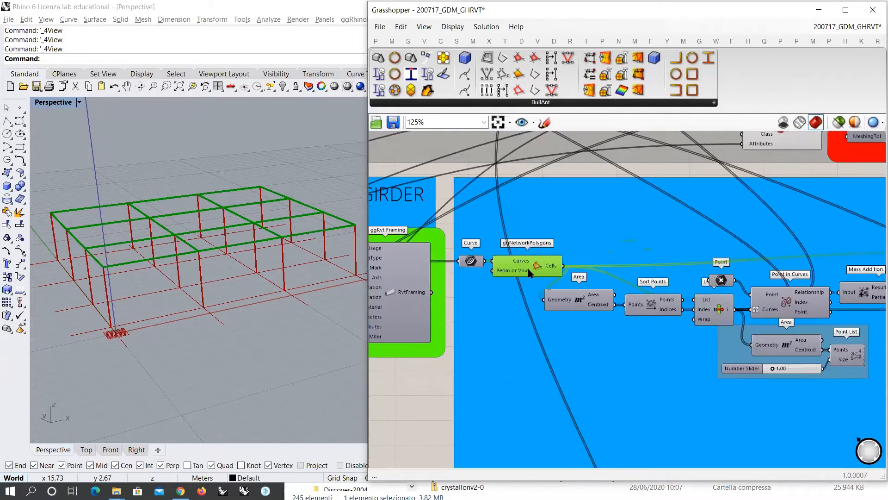
scroll(530, 273, up, 2)
scroll(580, 267, down, 2)
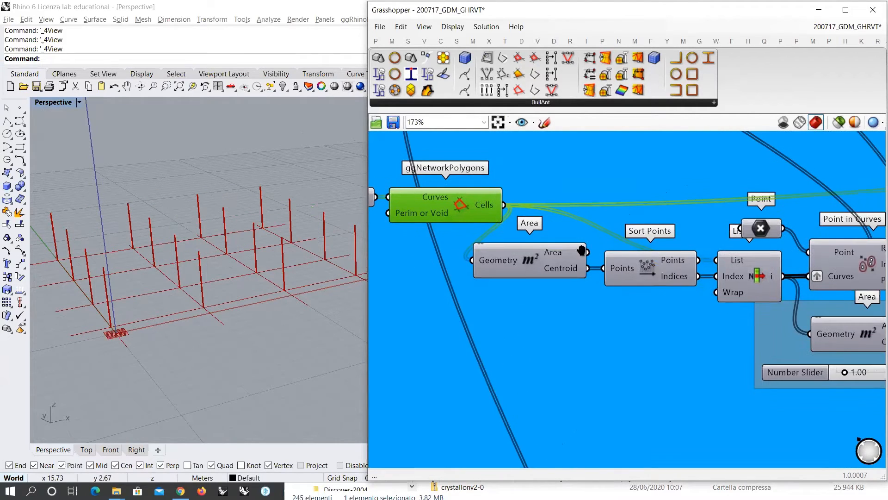
click(524, 237)
right_drag(273, 252, 220, 232)
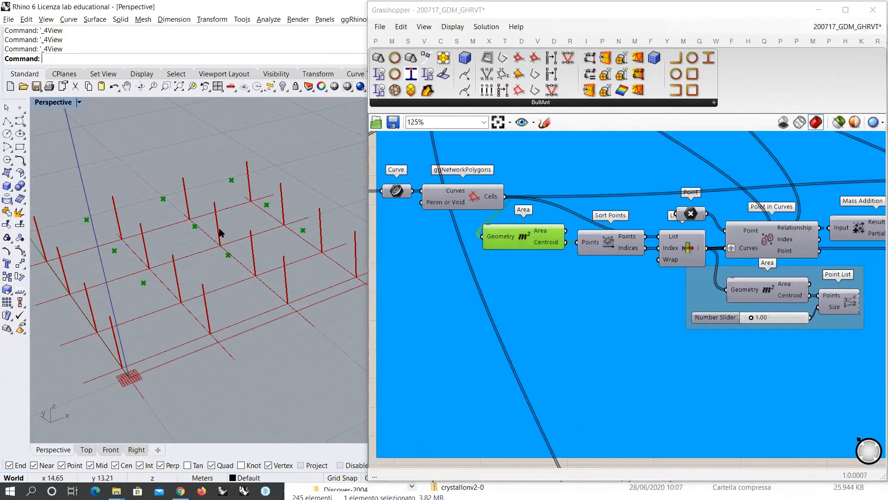
right_drag(551, 297, 528, 246)
double_click(707, 437)
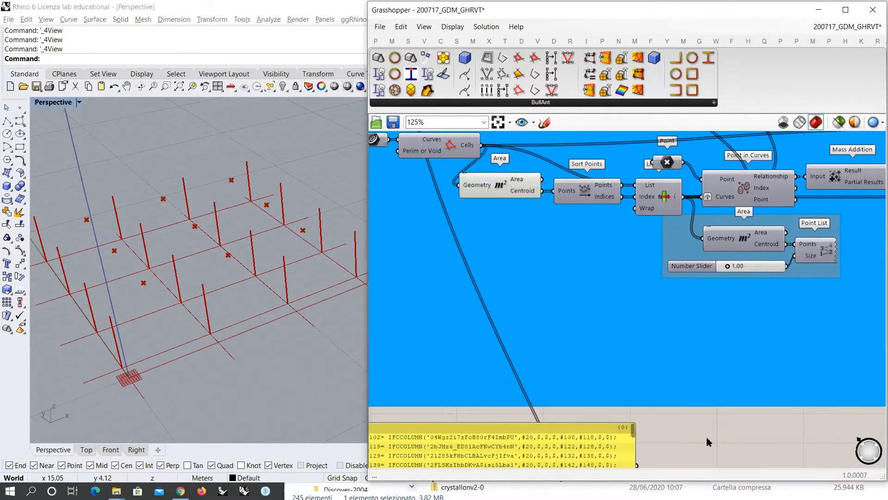
click(807, 421)
Duplicate the Point List and its 1.00 Number Slider below Sort Points, and inspect the index numbers in the Rhino viewport.
click(764, 268)
shift+click(815, 256)
alt+drag(815, 255, 591, 243)
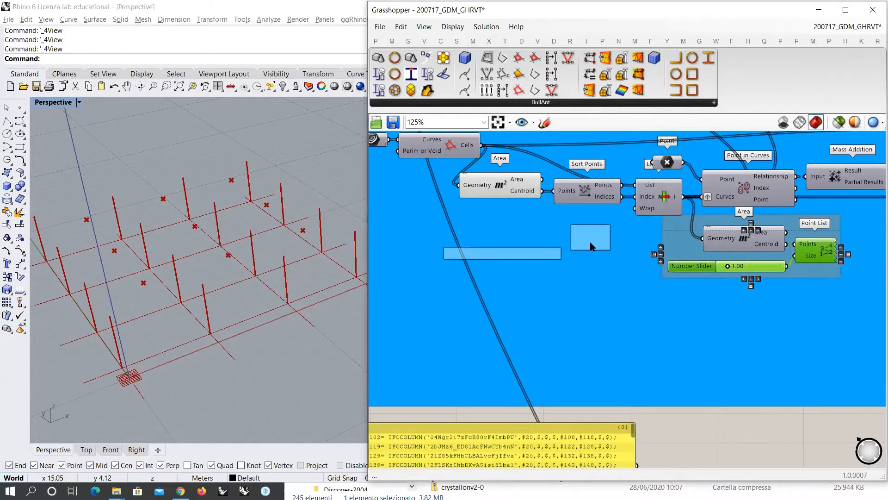
right_drag(591, 237, 618, 312)
scroll(619, 312, up, 4)
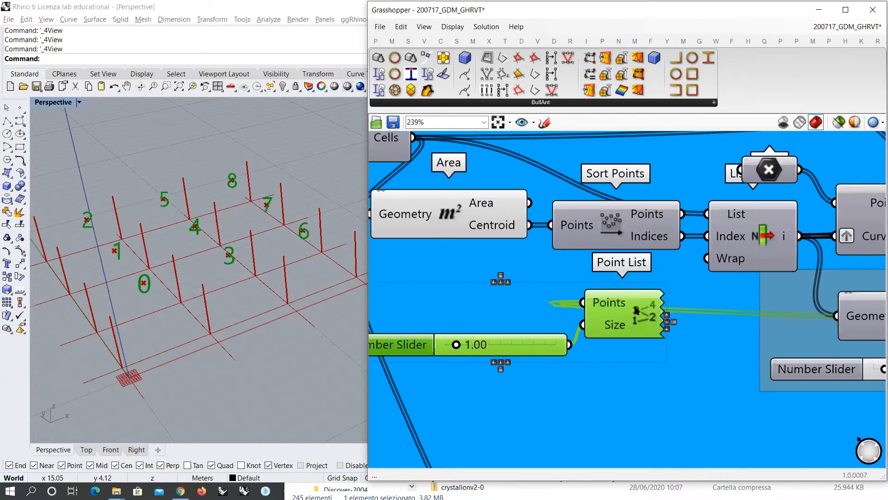
click(640, 381)
right_drag(245, 240, 231, 238)
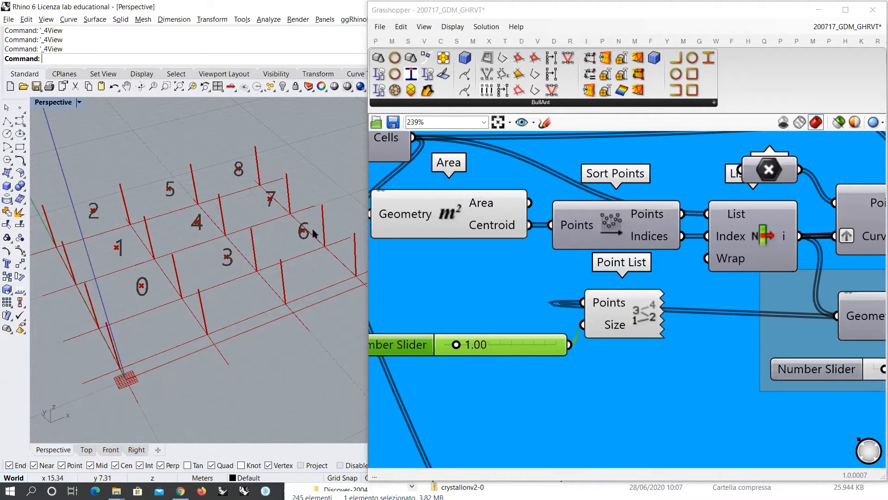
Connect the Area component's Centroid output to the copied Point List and examine the centroids' unsorted numbering.
click(471, 214)
drag(529, 229, 582, 303)
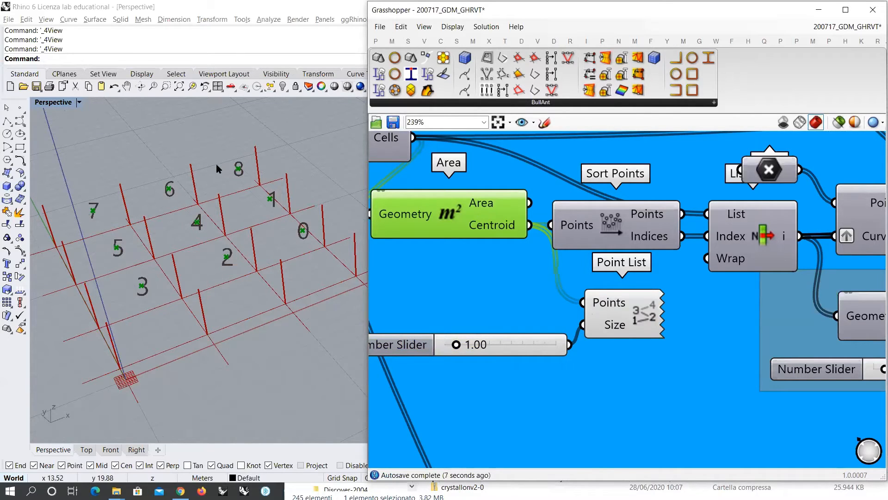
right_drag(527, 288, 699, 297)
scroll(699, 297, down, 3)
right_drag(529, 315, 566, 325)
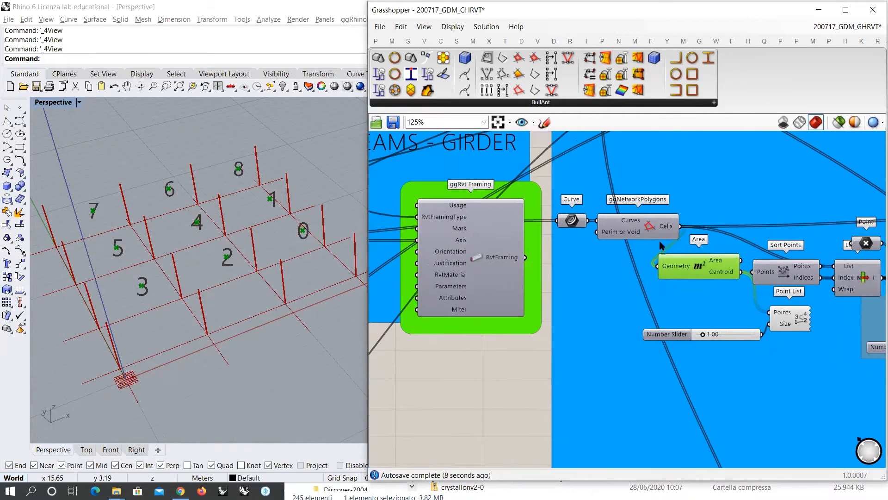
scroll(648, 245, down, 2)
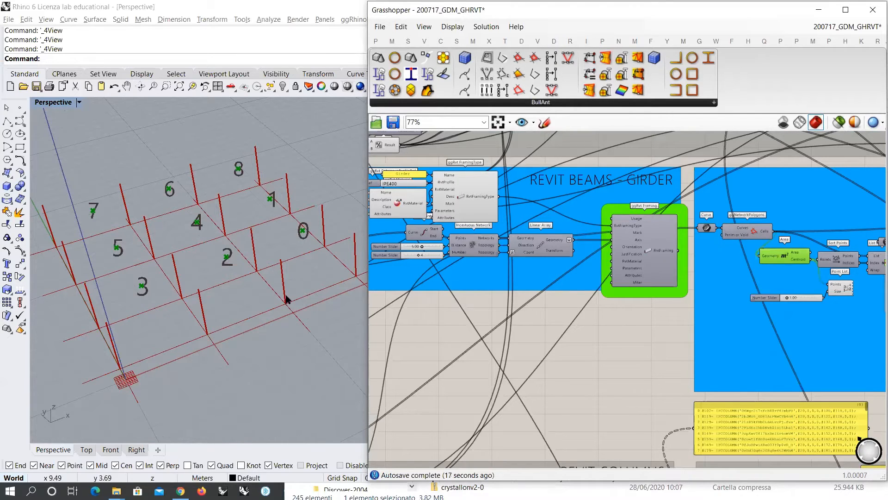
right_drag(546, 355, 388, 373)
scroll(637, 255, up, 5)
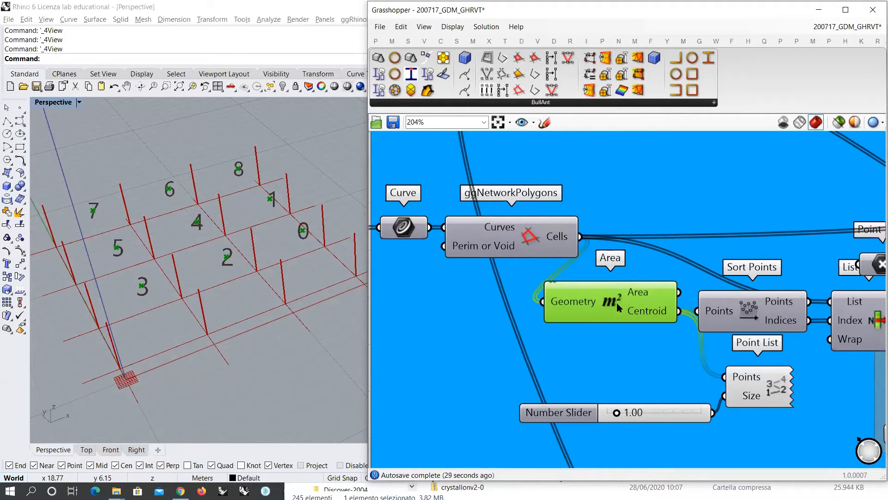
Hide the Area component's preview and connect the Points output of Sort Points to the copied Point List.
scroll(619, 307, down, 3)
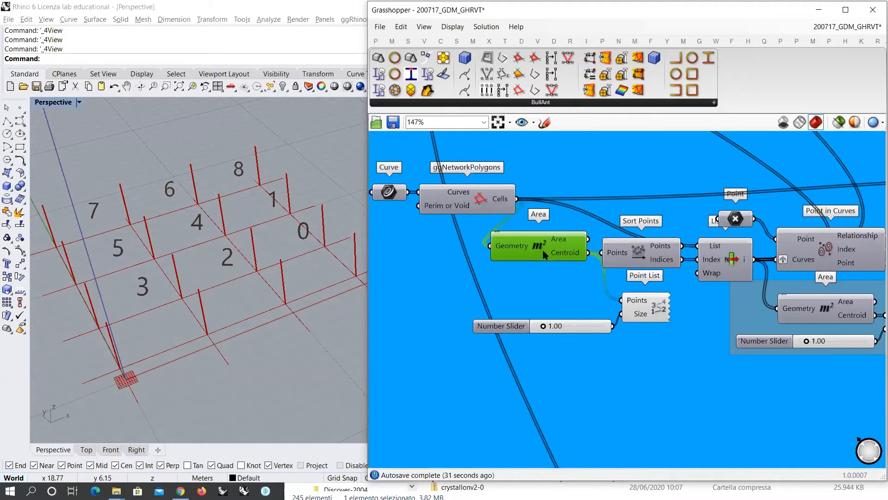
click(641, 257)
right_drag(641, 257, 583, 259)
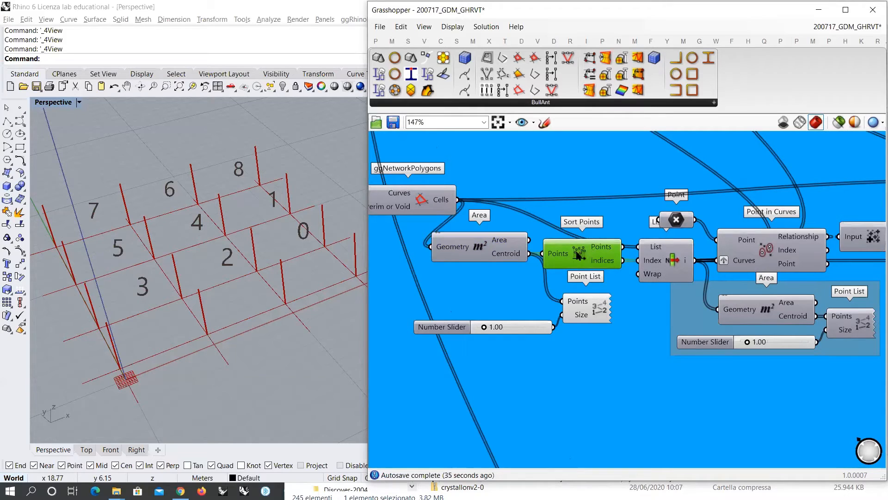
drag(623, 247, 562, 301)
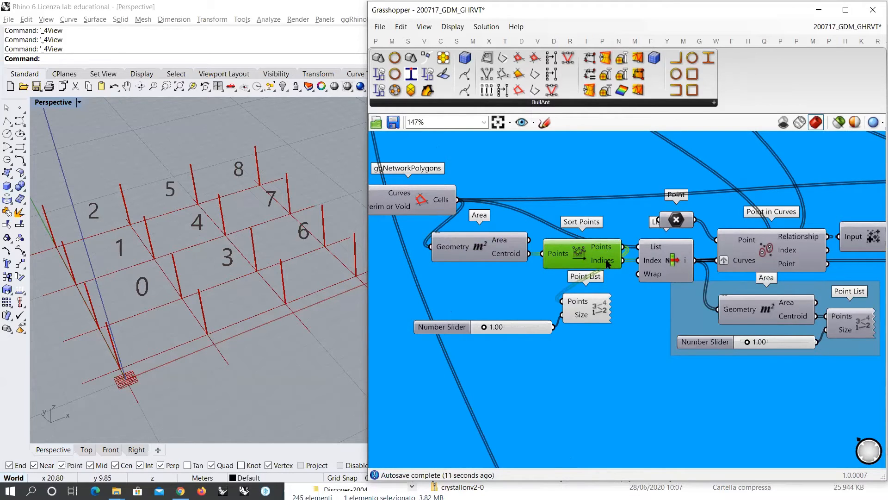
Inspect the index order given by Sort Points and the polygon cells produced by ggNetworkPolygons.
mouse_move(608, 263)
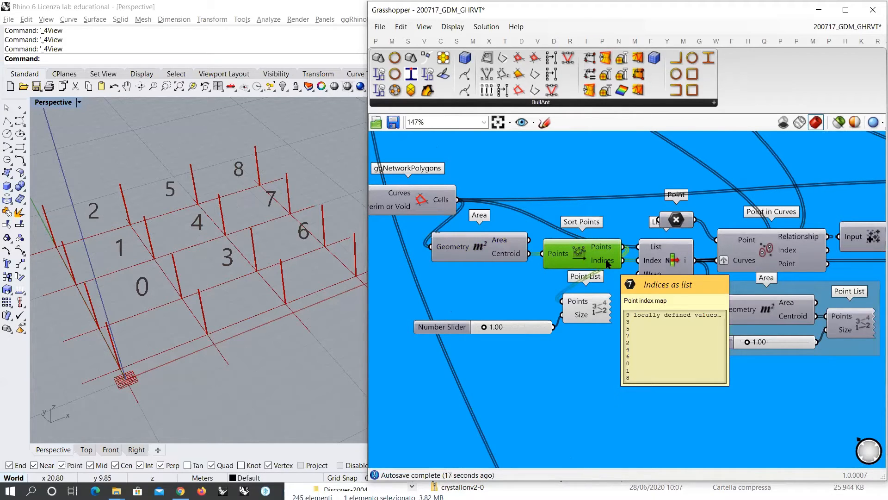
mouse_move(509, 256)
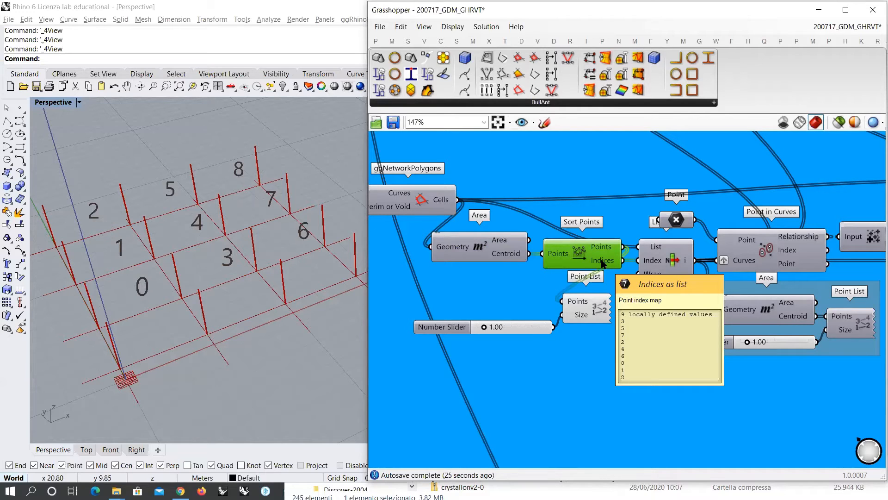
click(435, 202)
mouse_move(436, 204)
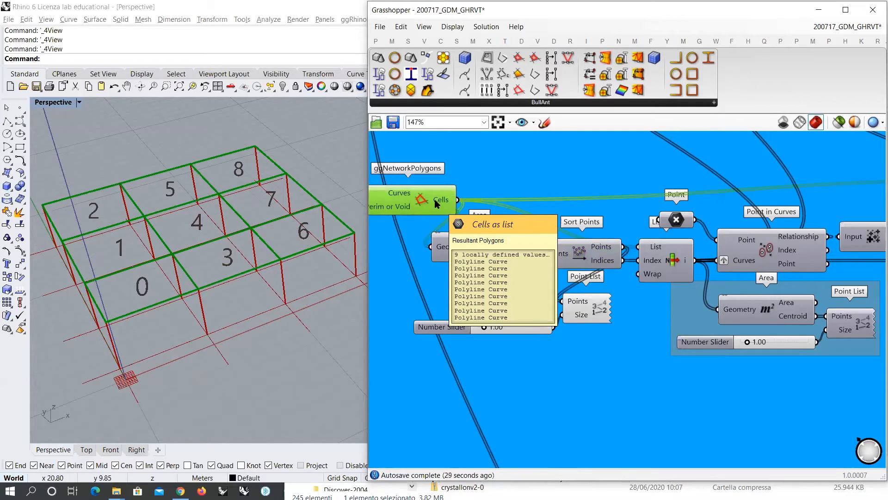
Turn on the preview of the List Item component that reorders the cells by the sorted indices.
click(671, 263)
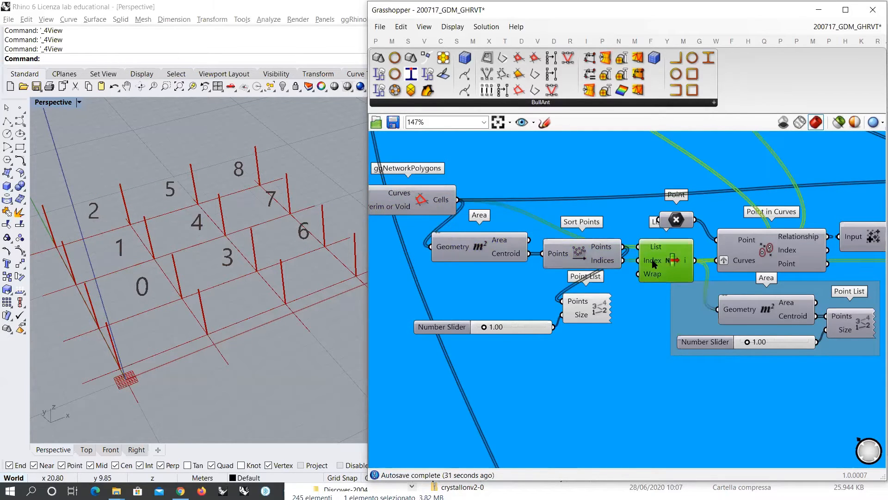
mouse_move(606, 263)
key(ctrl+q)
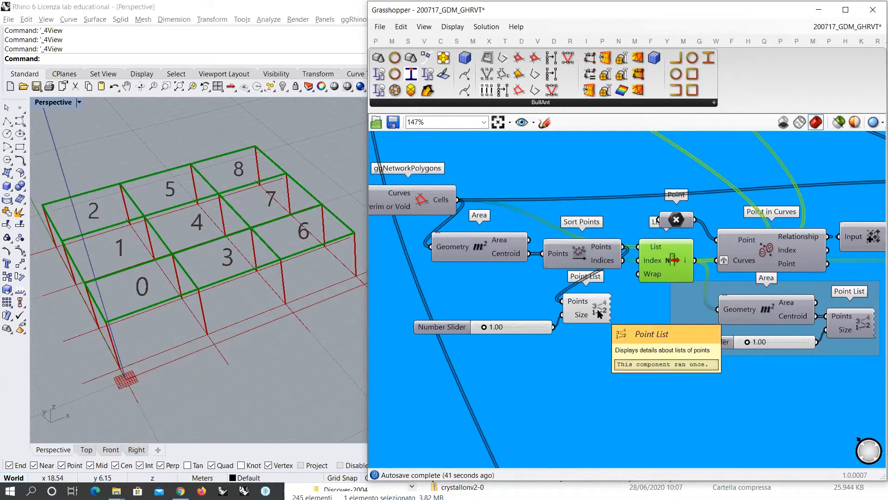
Hide the Point List labels beneath Sort Points and delete that component together with its Number Slider.
click(583, 314)
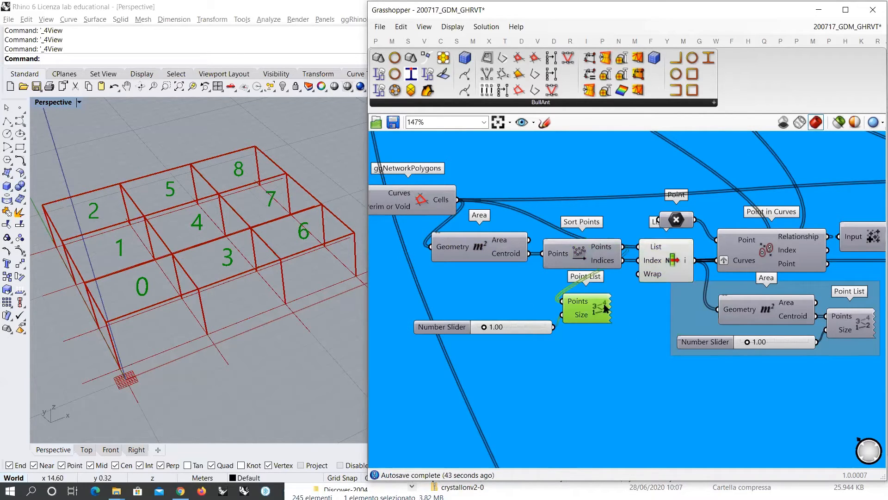
key(ctrl+q)
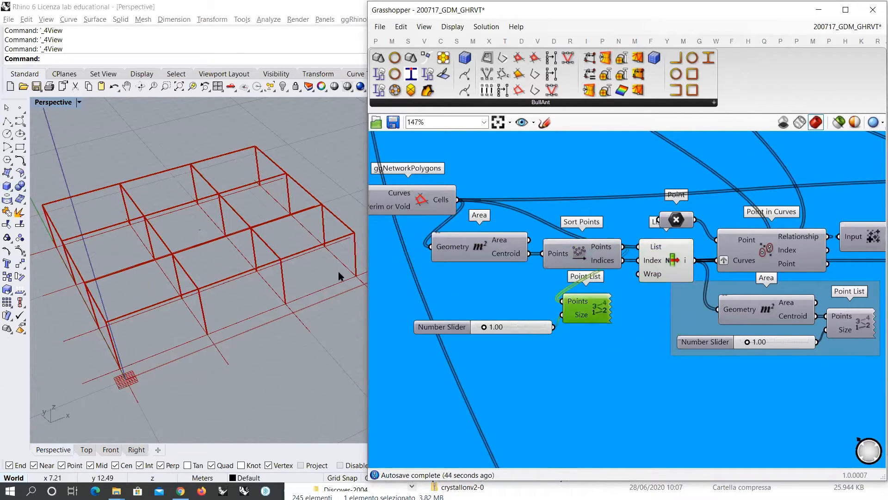
shift+click(524, 332)
key(Delete)
Check the reordered cells by briefly previewing the Area centroids and Point List numbers fed by List Item.
right_drag(598, 298, 443, 304)
click(521, 268)
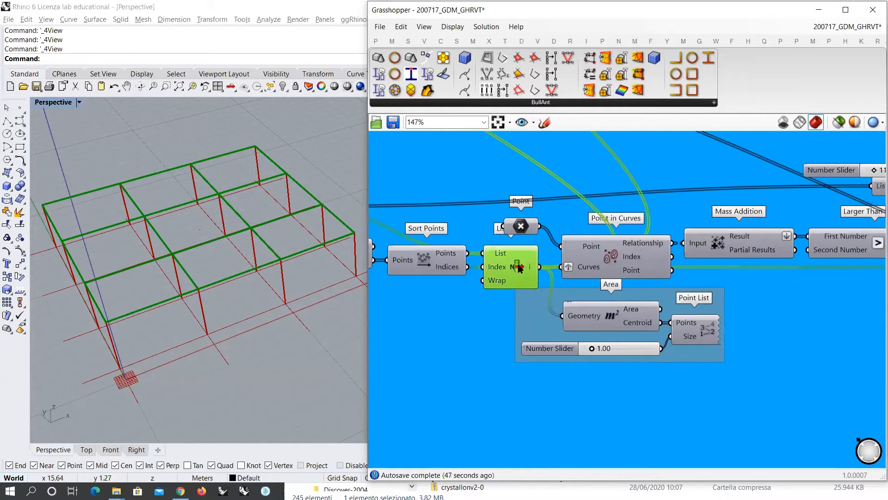
click(615, 317)
click(706, 334)
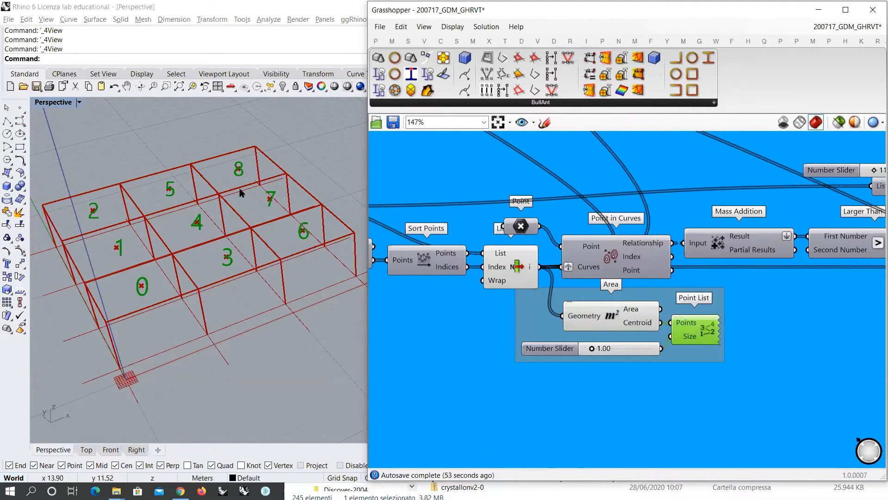
click(567, 306)
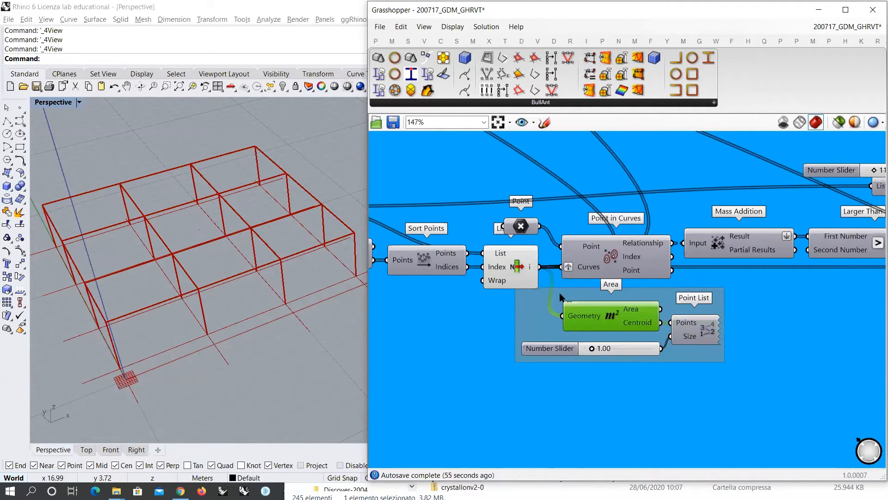
click(513, 269)
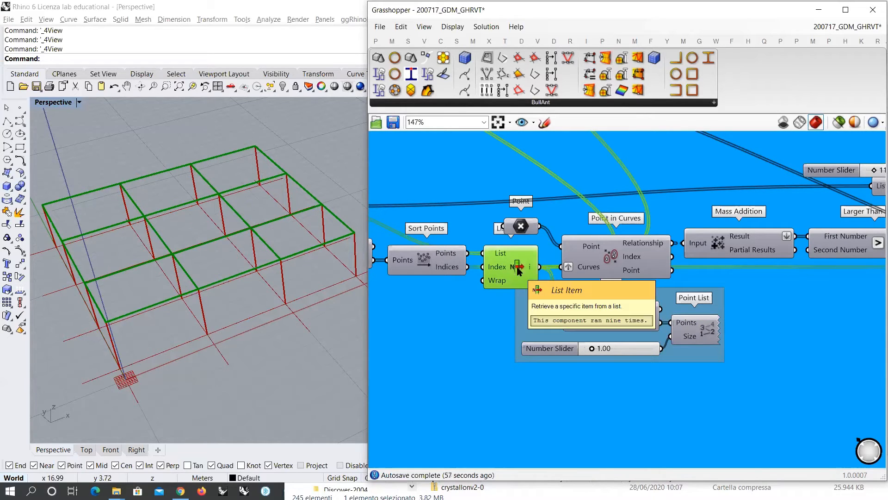
Show the cell grid in the Top view and turn on the preview of the Point parameter feeding Point in Curves.
click(86, 449)
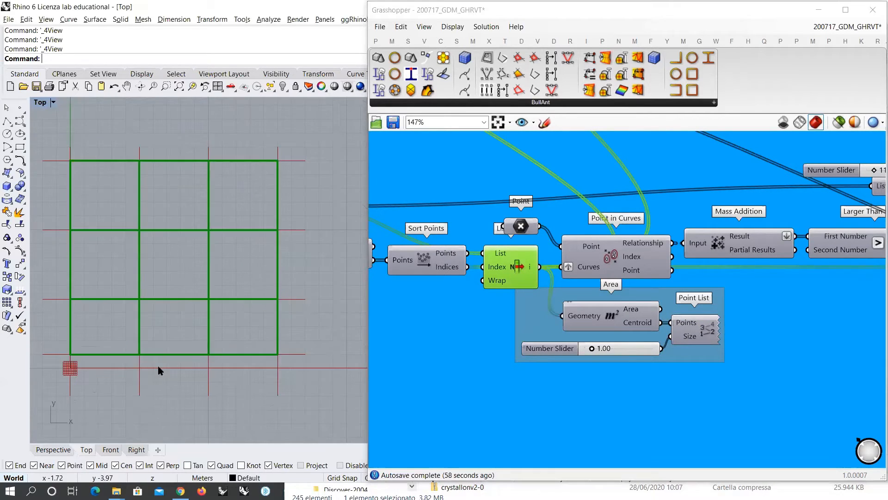
scroll(268, 289, up, 3)
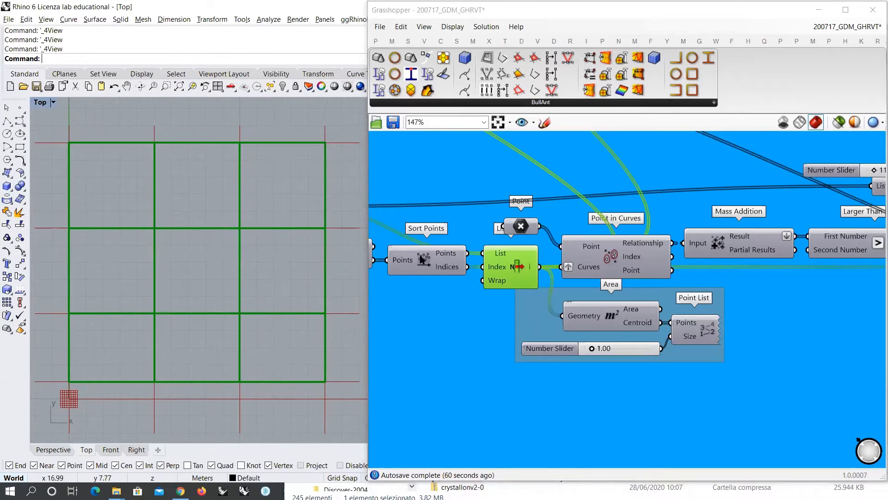
click(521, 232)
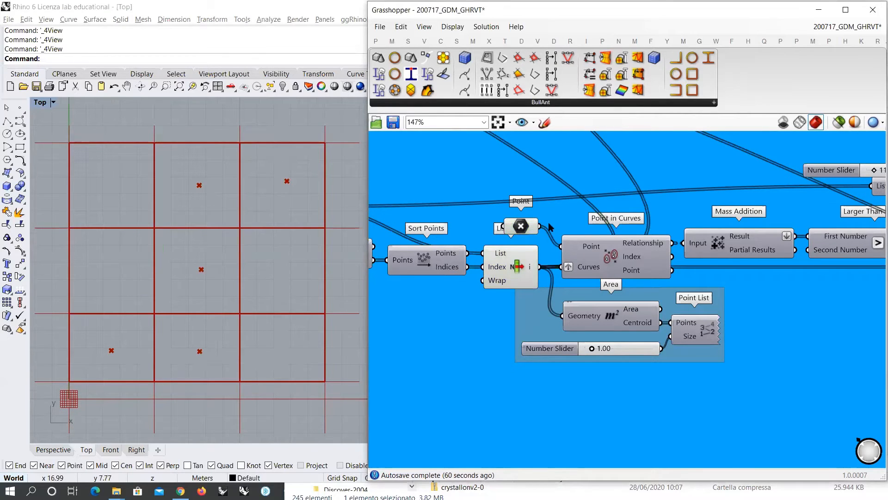
click(522, 226)
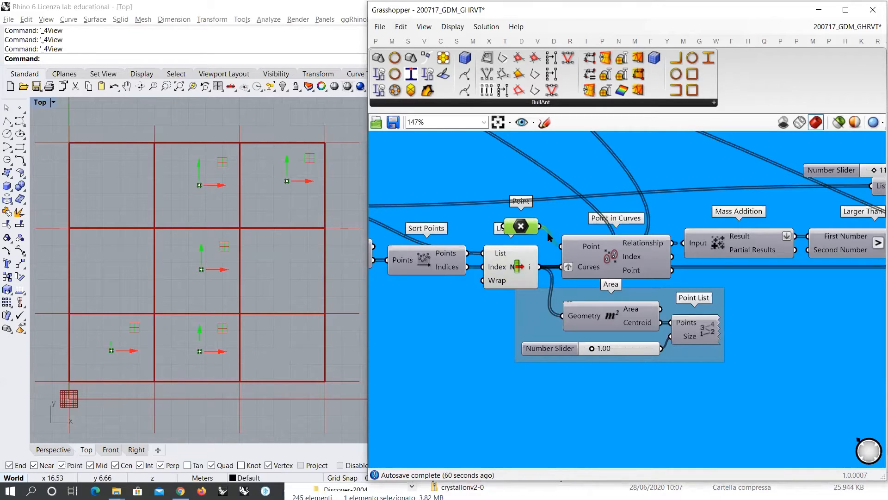
right_click(522, 228)
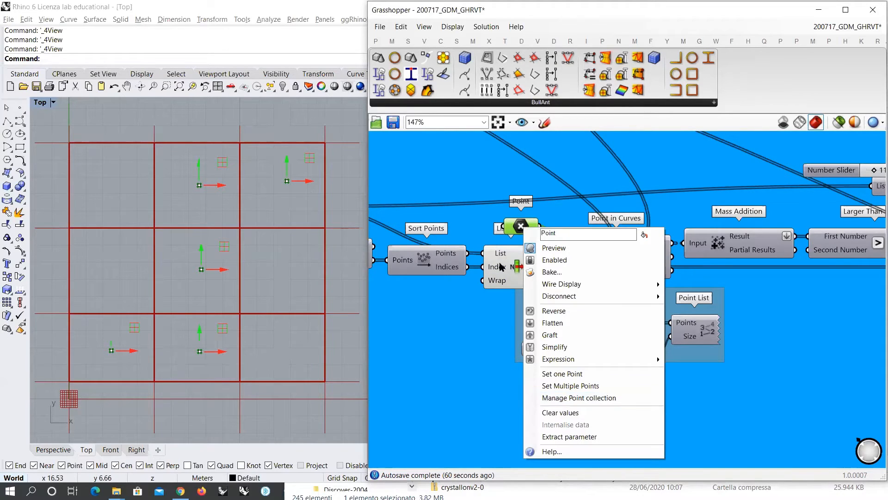
click(515, 230)
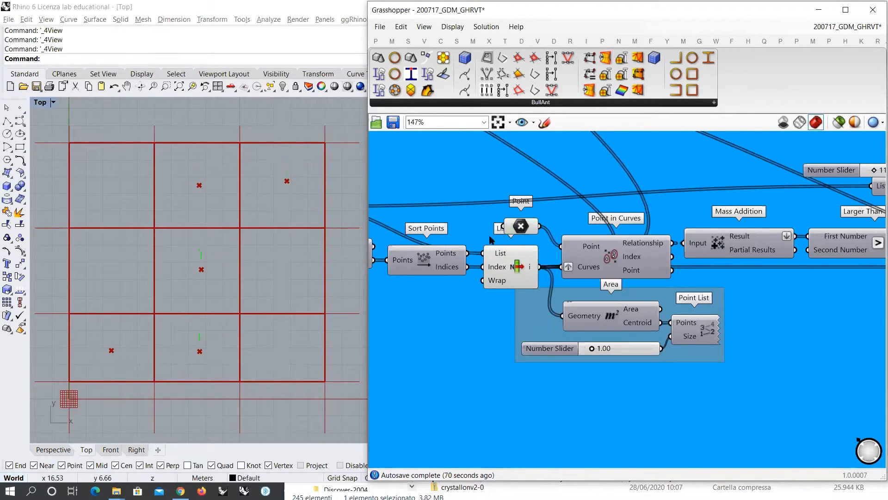
Turn on the preview of both ggRvt Framing components at the end of the joist definition.
scroll(489, 237, down, 5)
right_drag(706, 265, 538, 274)
right_drag(490, 256, 520, 263)
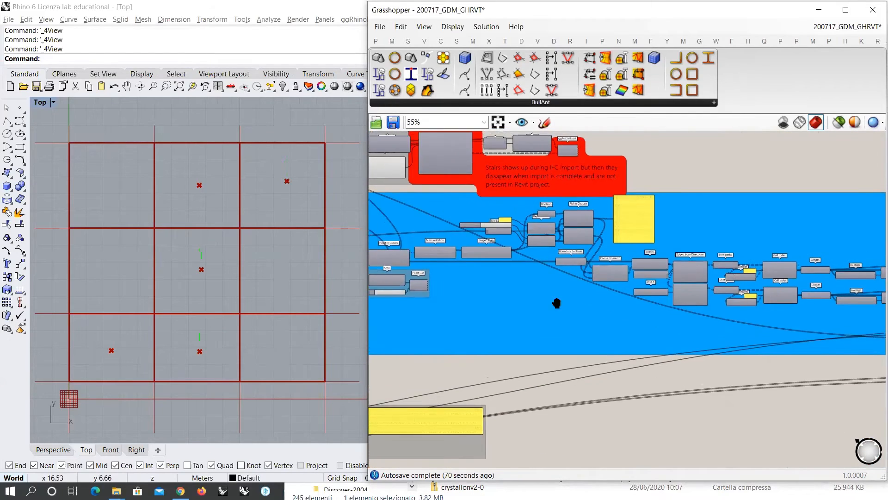
scroll(555, 277, up, 4)
scroll(555, 272, down, 1)
mouse_move(759, 308)
right_down()
mouse_move(574, 285)
mouse_move(581, 299)
right_up()
right_drag(832, 312, 635, 281)
right_drag(807, 287, 614, 276)
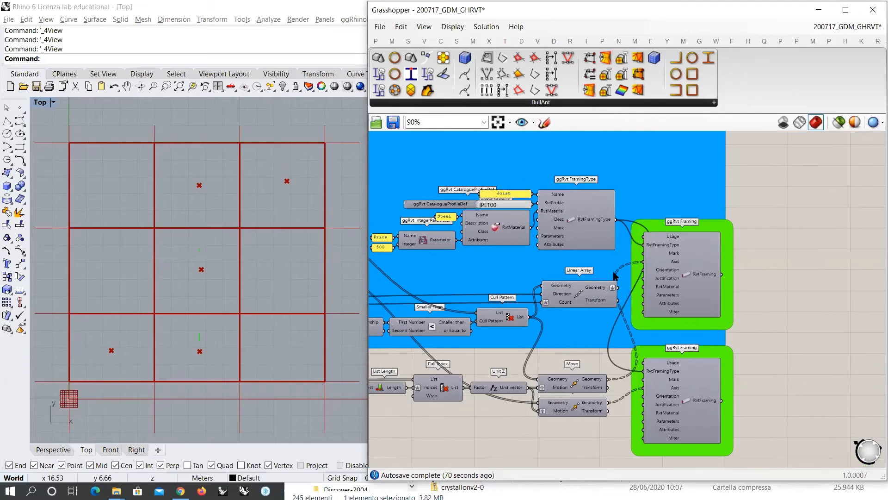
click(687, 270)
shift+click(685, 394)
key(ctrl+q)
click(777, 304)
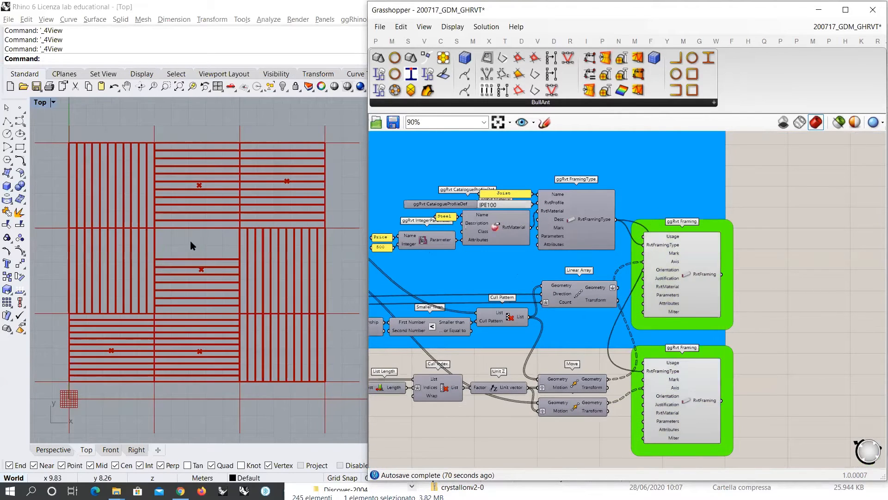
Test the joist direction by moving the lower-left point of the Point parameter up about 3.87 m into the adjacent cell and returning it.
scroll(555, 303, down, 2)
right_drag(555, 303, 771, 305)
right_drag(452, 321, 650, 312)
right_drag(513, 303, 543, 302)
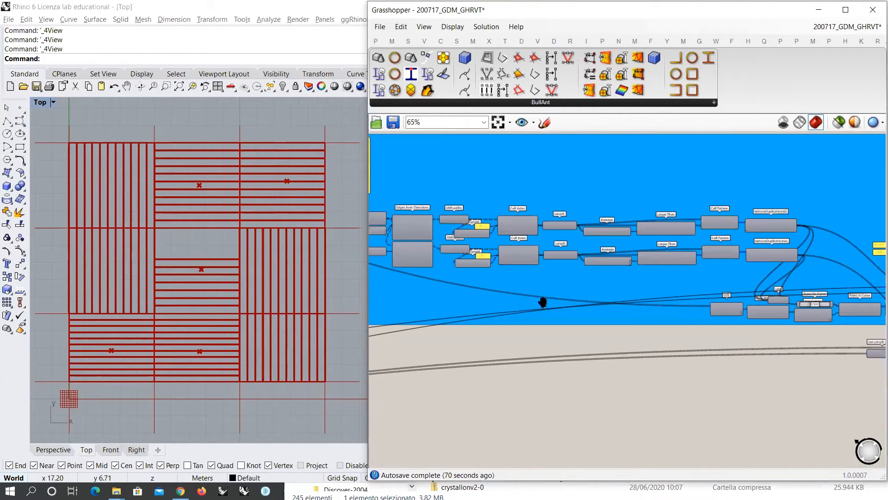
scroll(542, 302, up, 6)
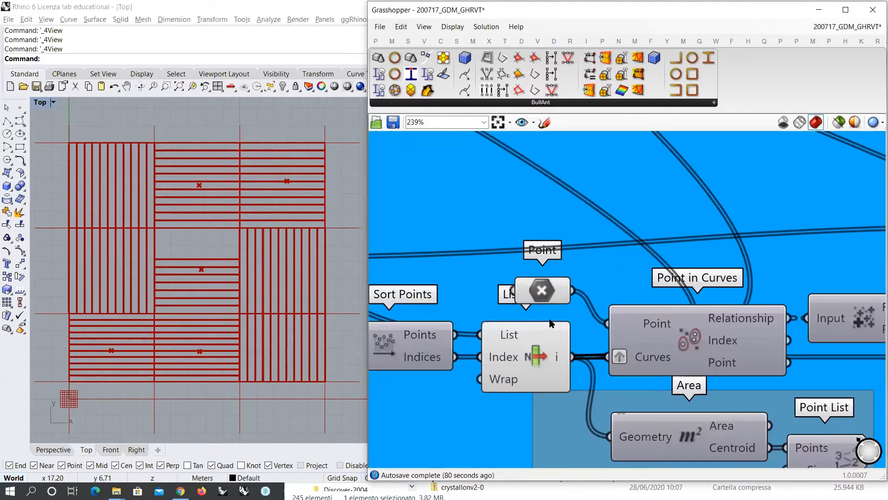
scroll(551, 323, up, 3)
click(542, 290)
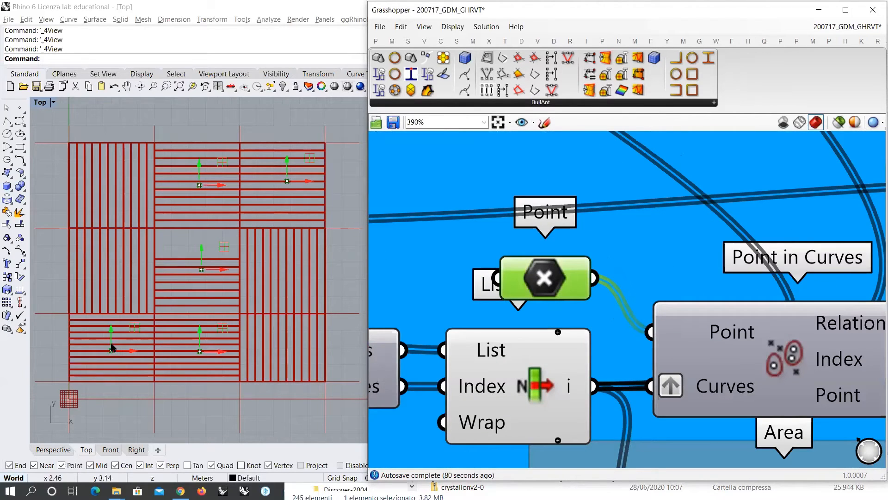
drag(110, 341, 112, 277)
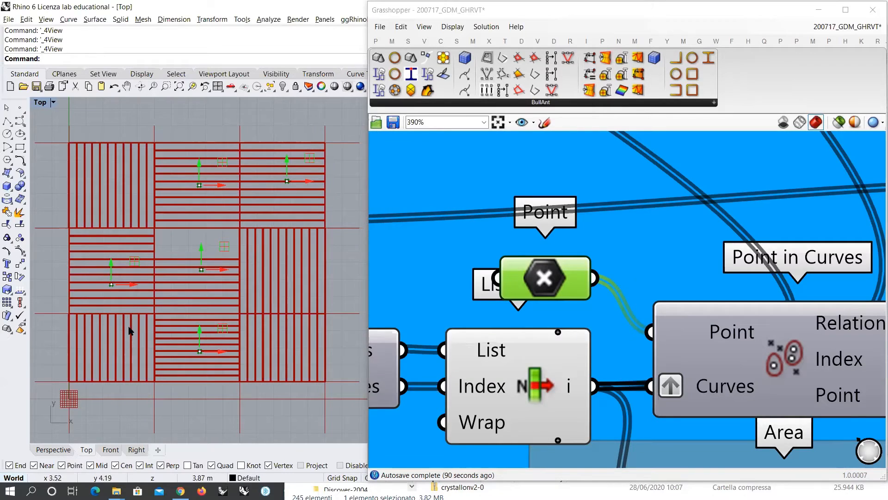
drag(111, 268, 184, 350)
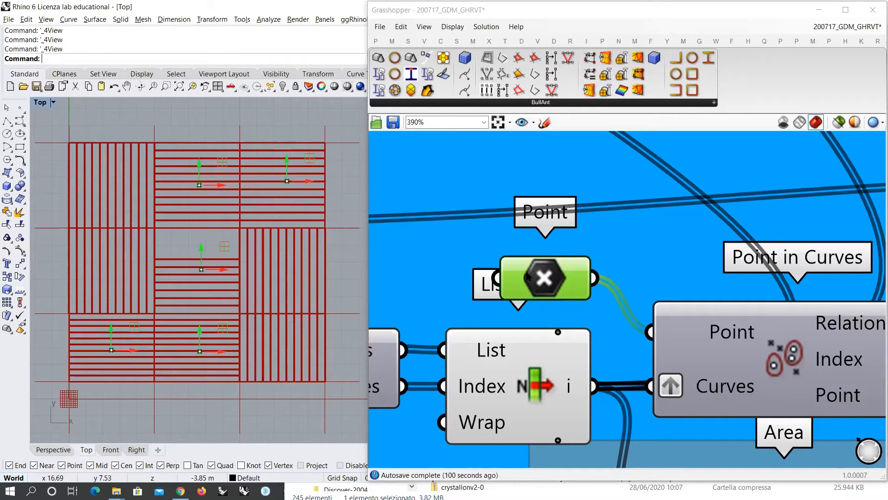
Turn off the preview of both ggRvt Framing components.
scroll(527, 277, down, 15)
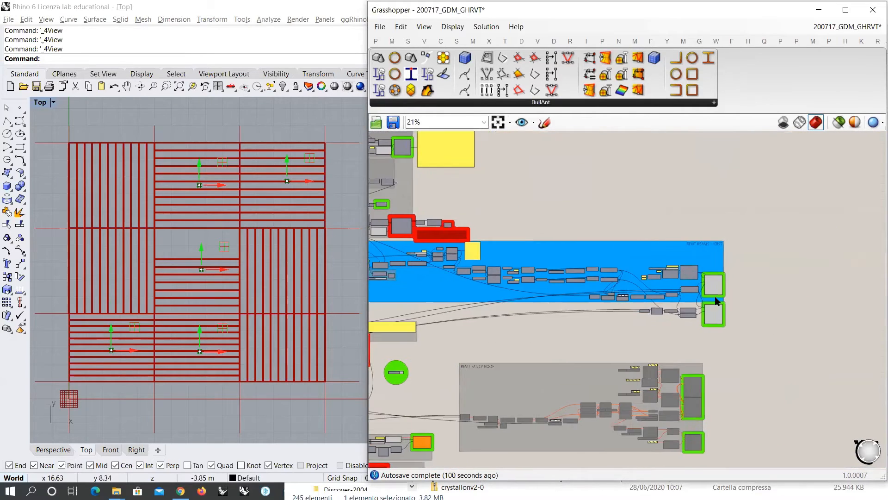
scroll(716, 300, up, 4)
click(703, 274)
shift+click(709, 325)
key(ctrl+q)
scroll(735, 340, down, 5)
right_drag(395, 310, 573, 318)
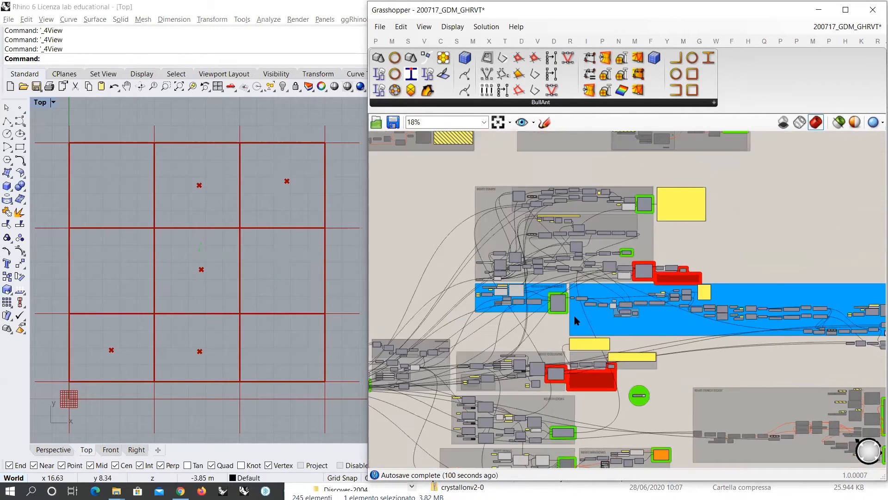
Examine the points stored in the Point parameter and the grafted Curves input of Point in Curves.
scroll(575, 320, up, 10)
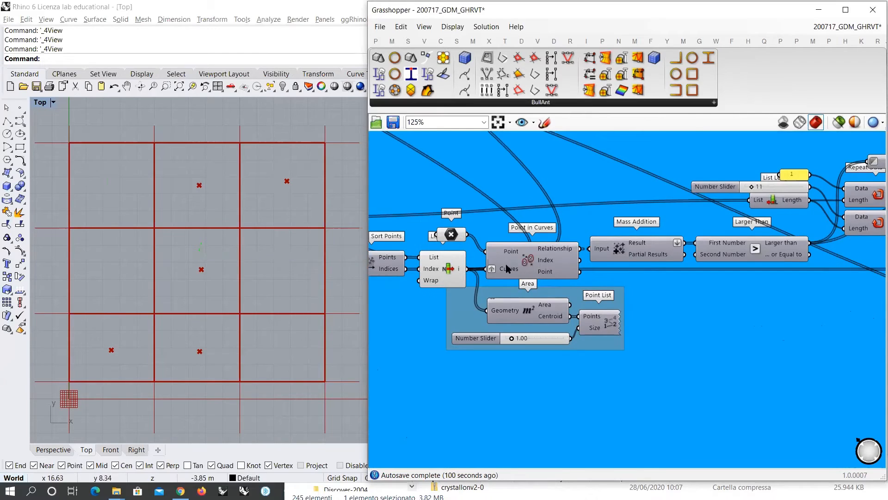
scroll(506, 269, up, 2)
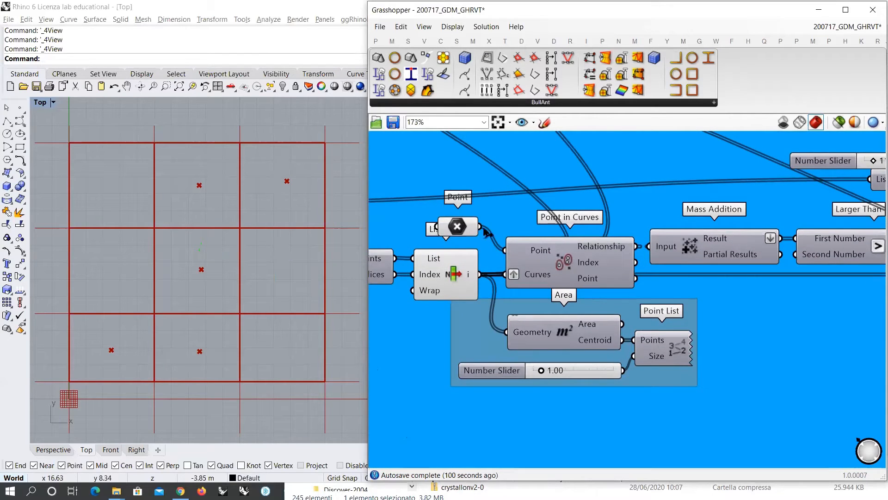
click(462, 227)
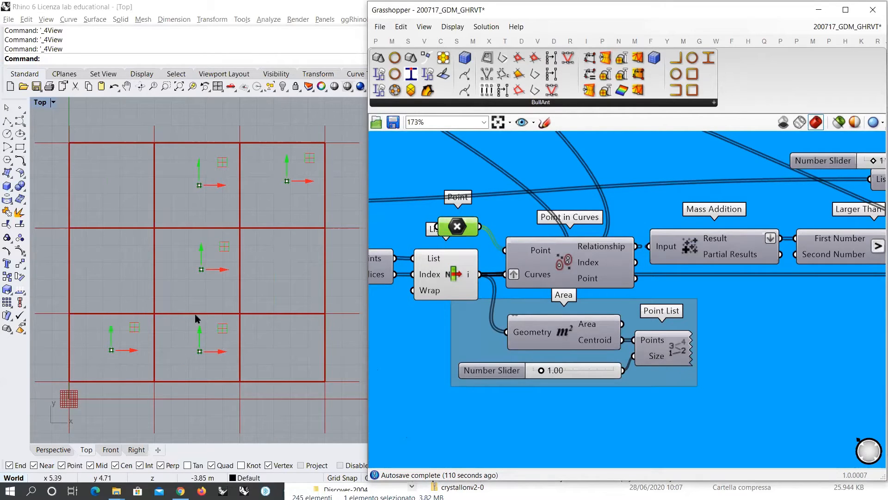
right_drag(576, 235, 572, 246)
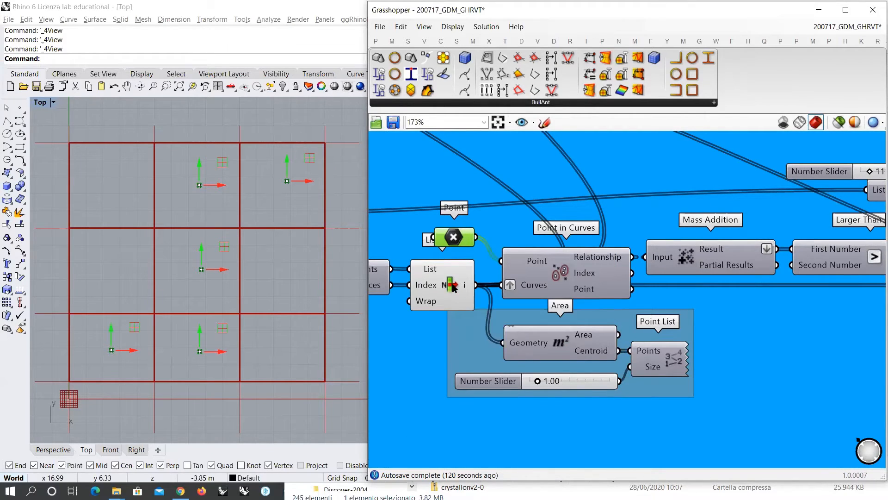
mouse_move(520, 286)
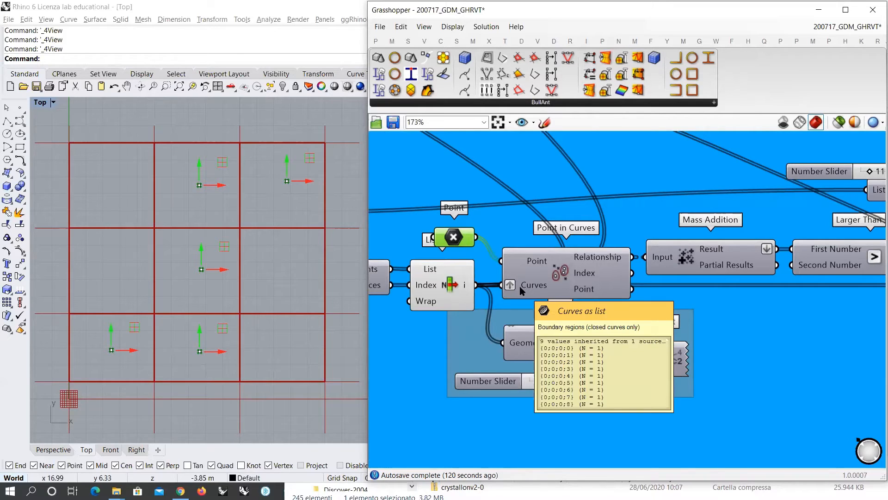
Hide the List Item cell preview and select the Point parameter to highlight its points.
mouse_move(561, 280)
right_down()
mouse_move(507, 297)
mouse_move(561, 291)
mouse_move(517, 282)
mouse_move(576, 283)
right_up()
click(423, 300)
click(418, 255)
Inspect the Relationship output of Point in Curves against the points in the Point parameter.
mouse_move(516, 282)
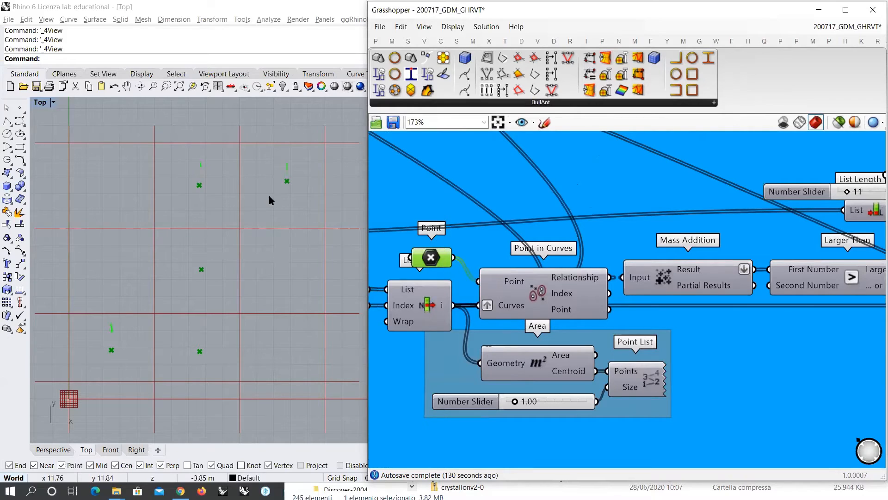
click(555, 285)
mouse_move(579, 279)
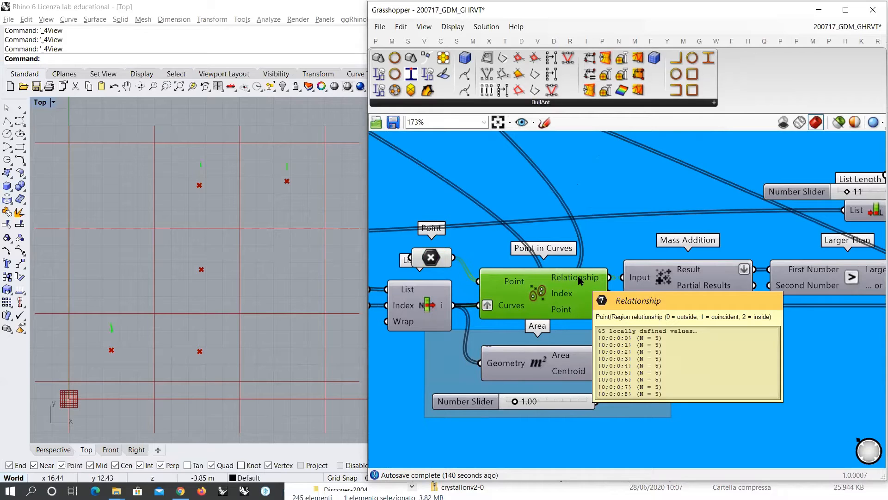
mouse_move(435, 262)
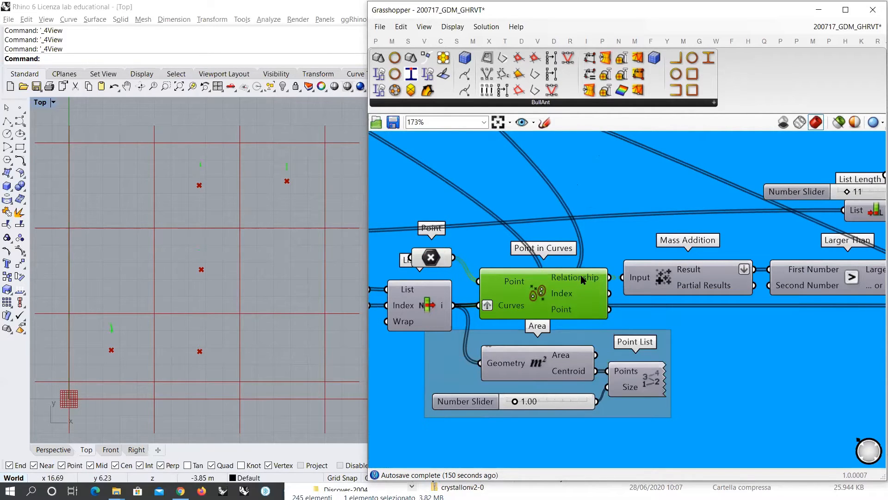
Add a panel above Point in Curves and feed it the Relationship output.
right_drag(581, 275, 534, 313)
scroll(535, 312, down, 3)
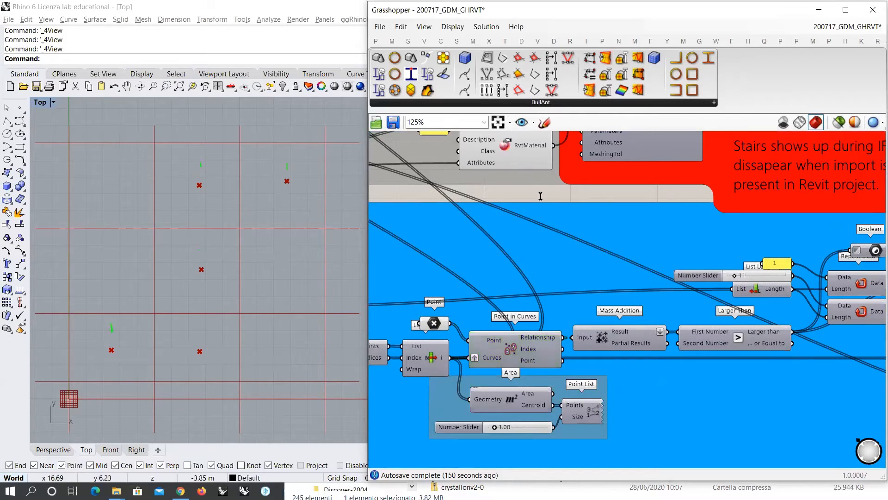
double_click(541, 195)
key(Return)
drag(540, 196, 584, 223)
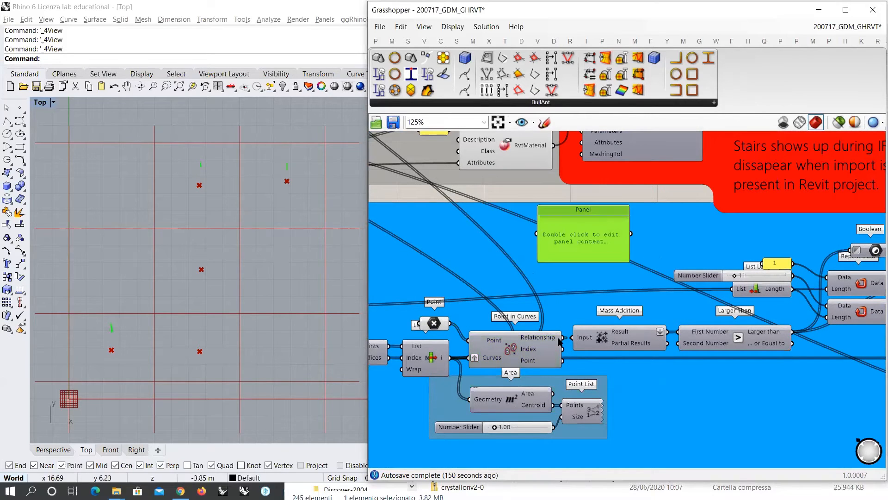
drag(563, 338, 561, 400)
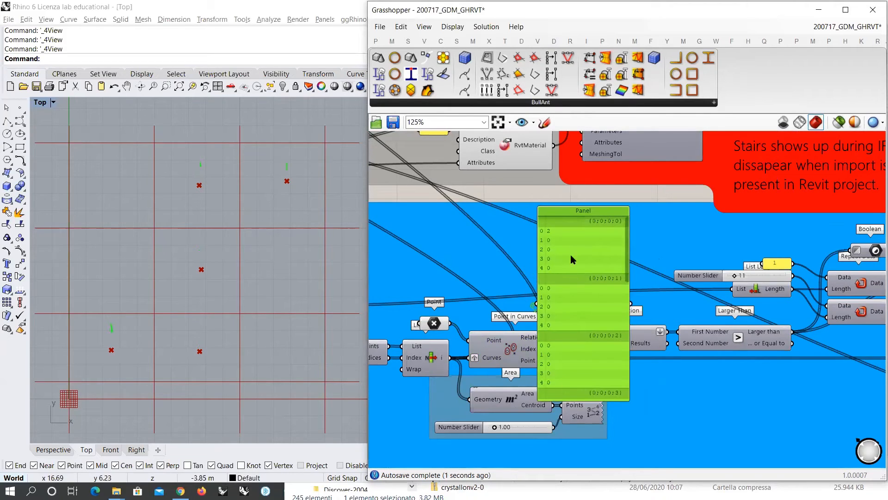
scroll(595, 245, up, 4)
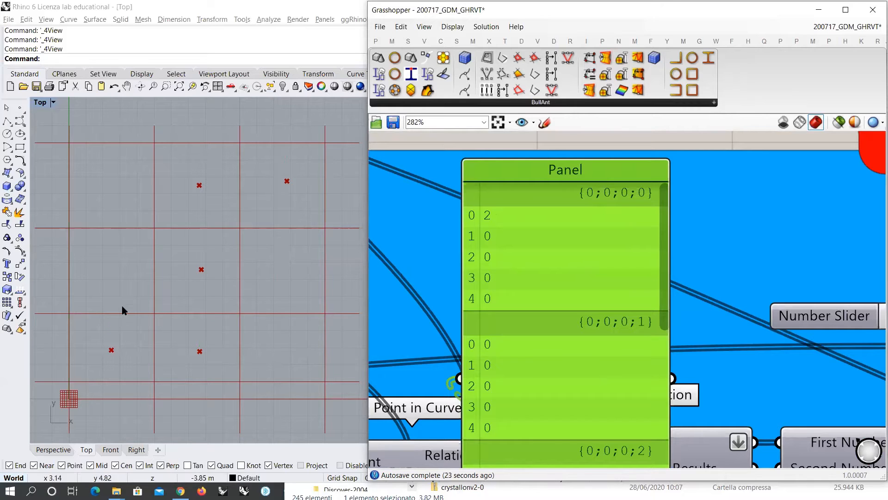
Briefly preview the Point List cell numbering and compare the panel's Relationship branches with the points inside the cells.
scroll(678, 250, down, 5)
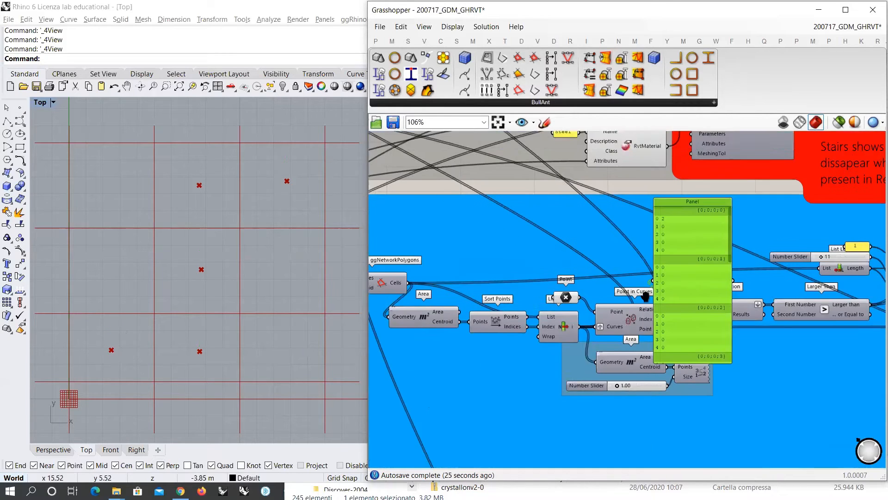
click(699, 352)
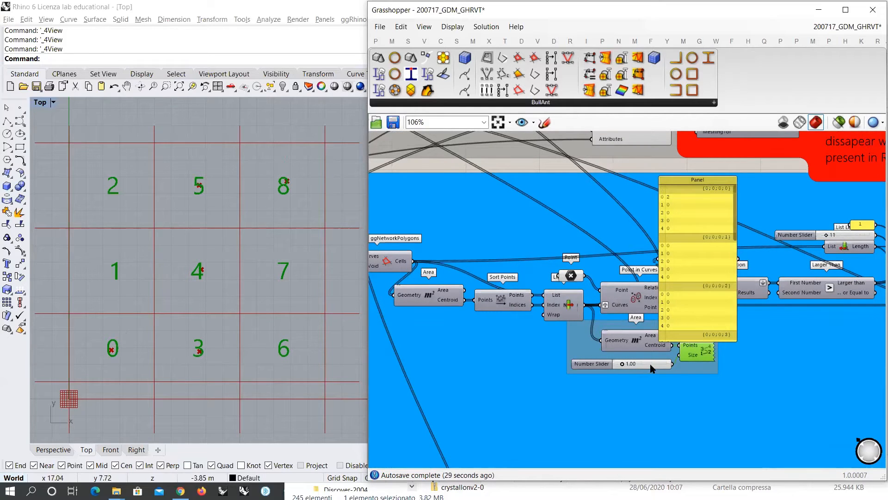
key(ctrl+q)
scroll(627, 271, up, 5)
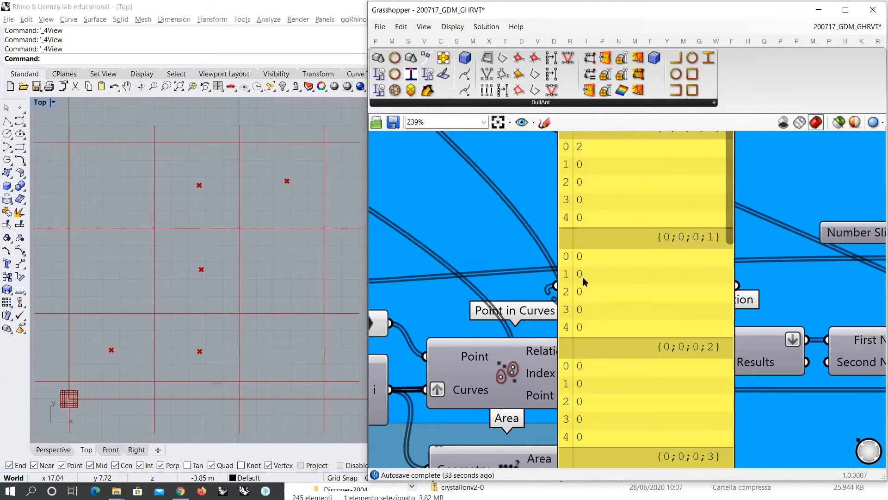
right_drag(621, 343, 617, 253)
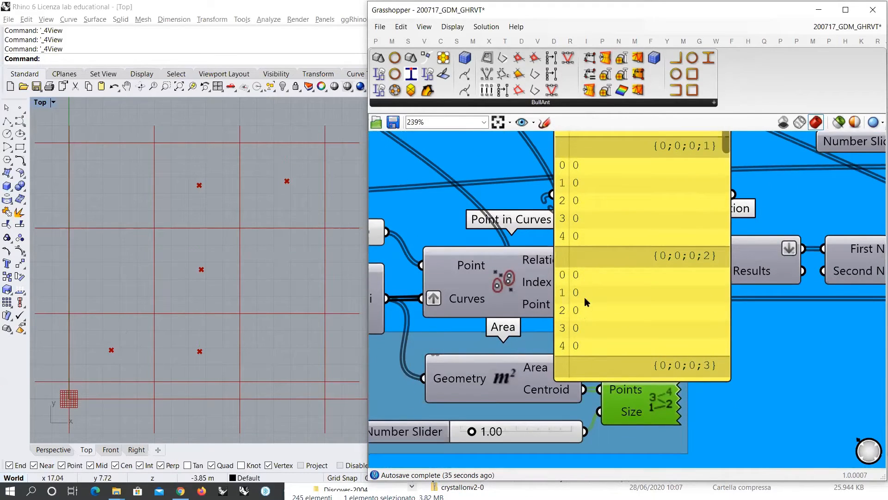
scroll(579, 247, down, 5)
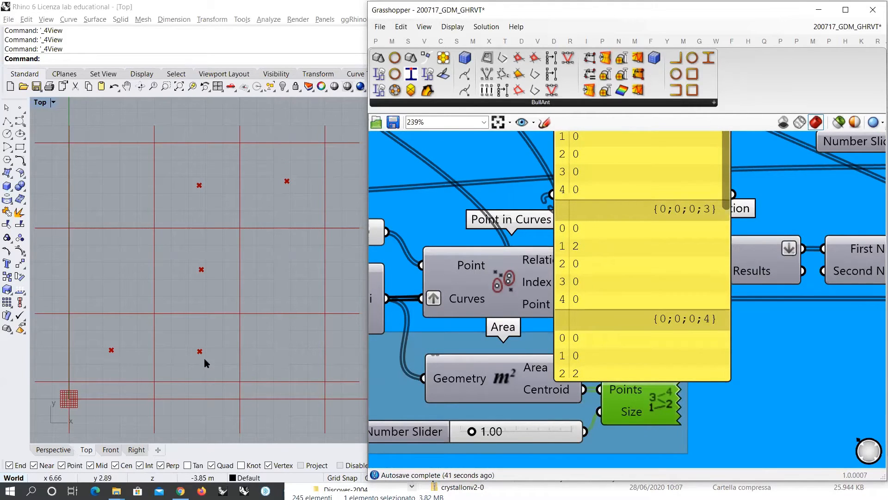
scroll(557, 246, down, 4)
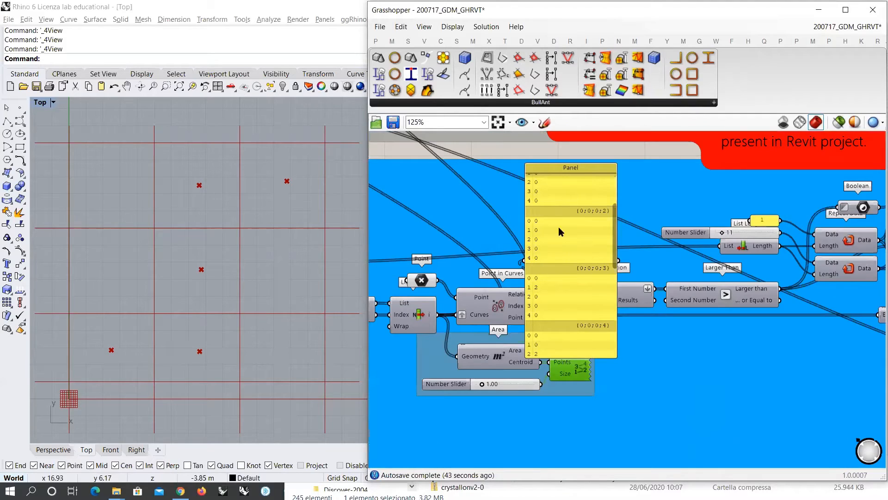
Move the panel below the Larger Than component and connect it to the Mass Addition Result output.
drag(559, 232, 679, 394)
right_drag(598, 300, 562, 199)
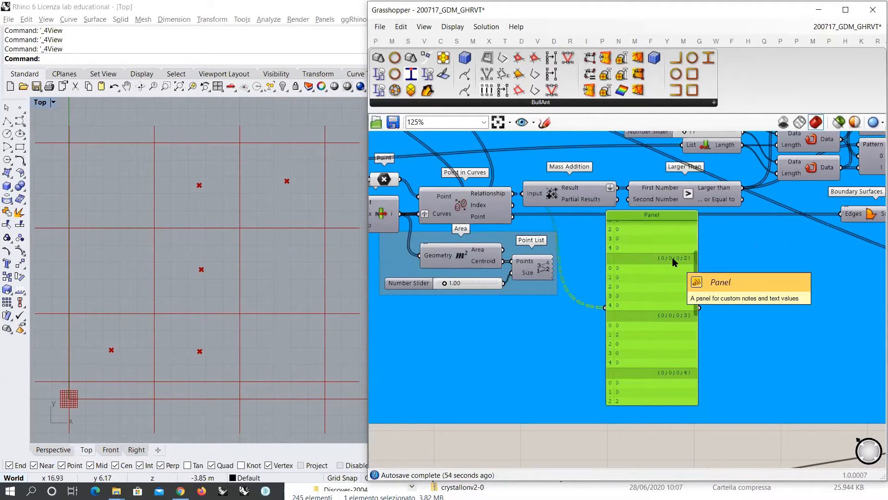
drag(623, 190, 605, 307)
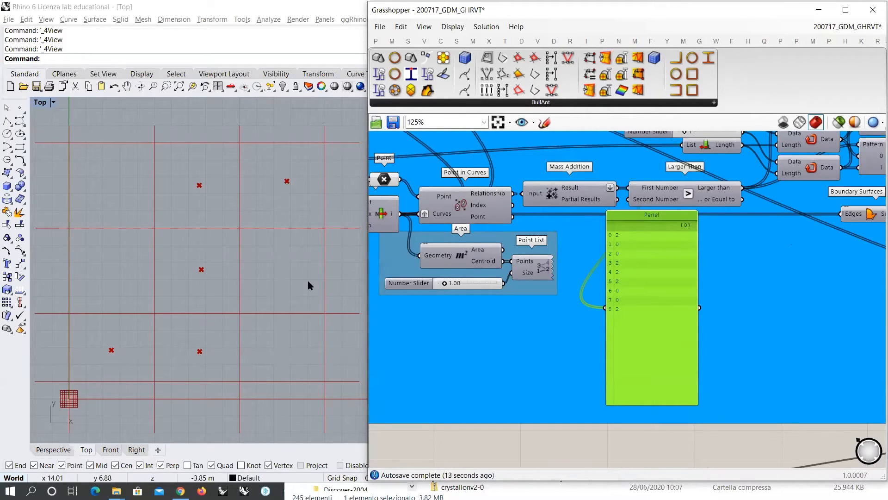
Compare the Mass Addition results in the panel with the points in the cells, and delete the panel.
drag(661, 267, 666, 284)
right_drag(665, 279, 626, 303)
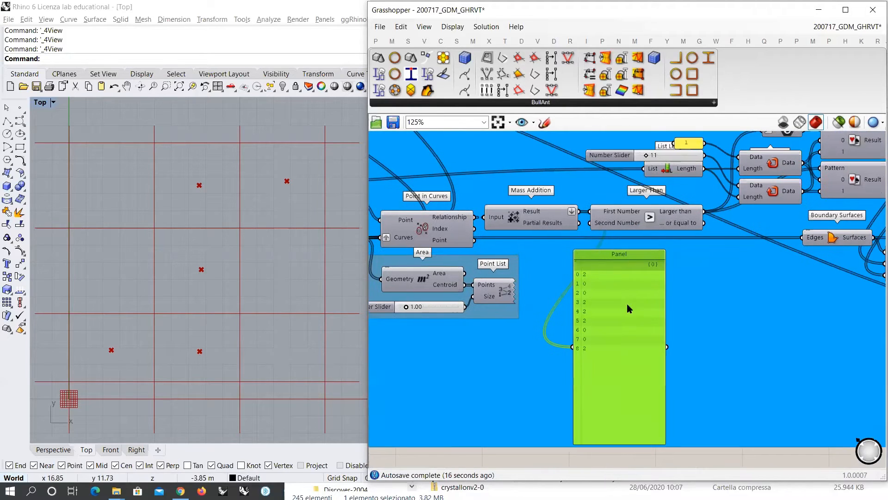
drag(615, 308, 612, 301)
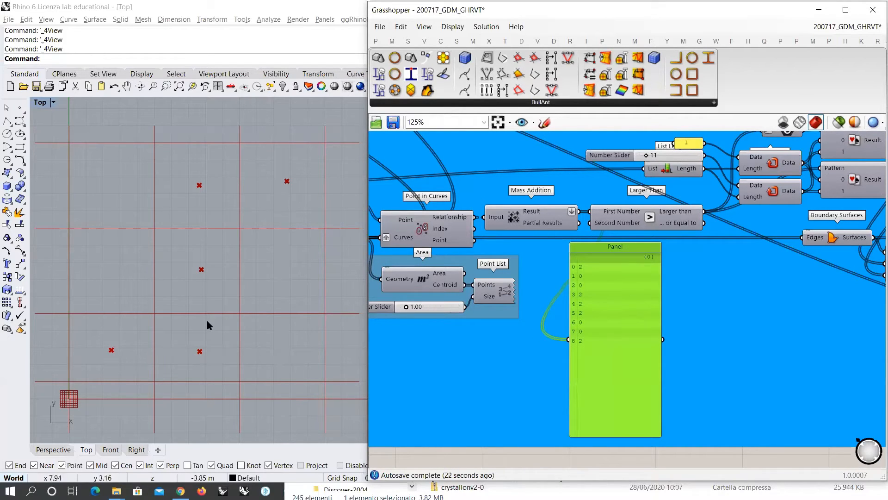
key(Delete)
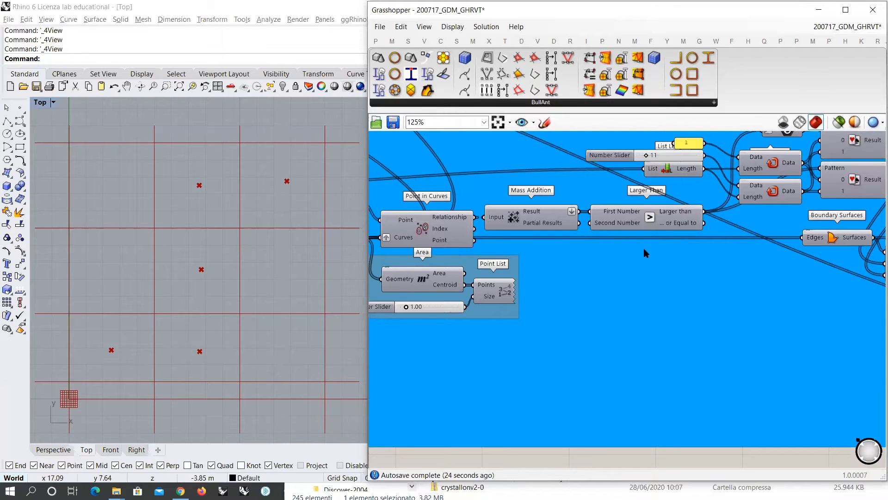
Inspect the Second Number input and the Larger than output of the Larger Than component.
scroll(644, 252, up, 5)
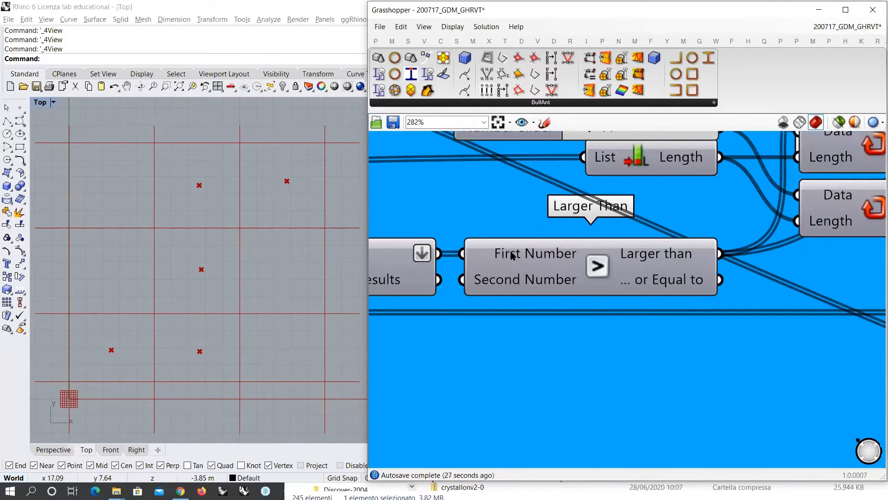
mouse_move(504, 283)
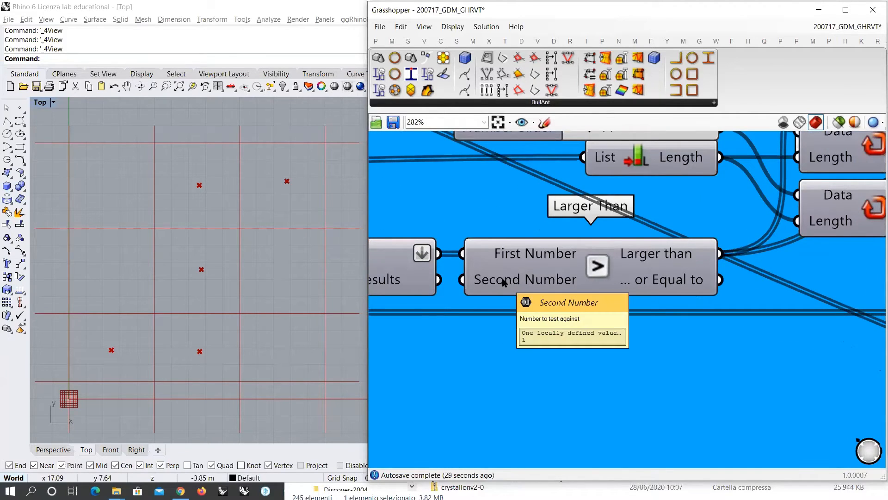
mouse_move(663, 257)
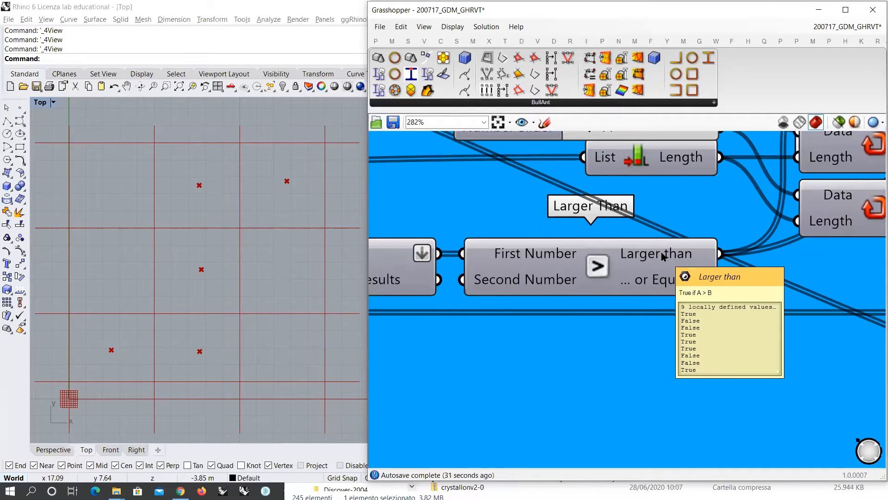
scroll(663, 256, down, 5)
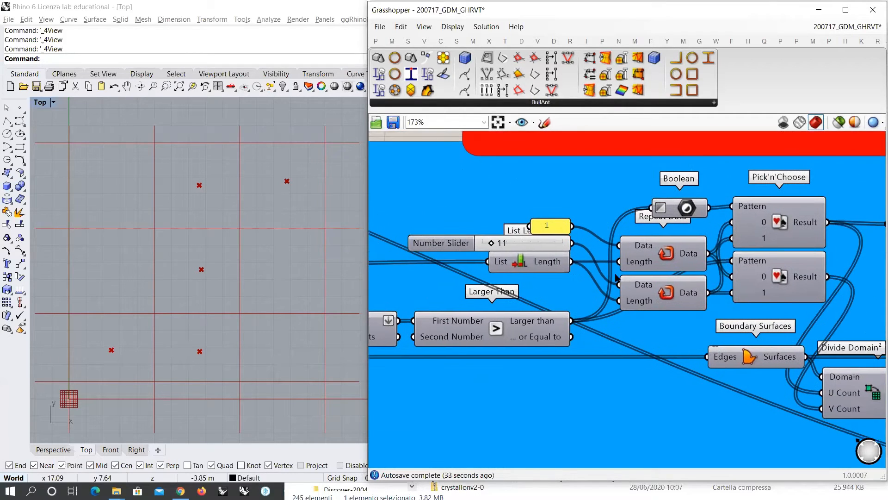
Examine how the Boolean parameter feeds the Pick'n'Choose pattern and read the resulting values in the connected panel.
scroll(617, 277, down, 2)
mouse_move(688, 244)
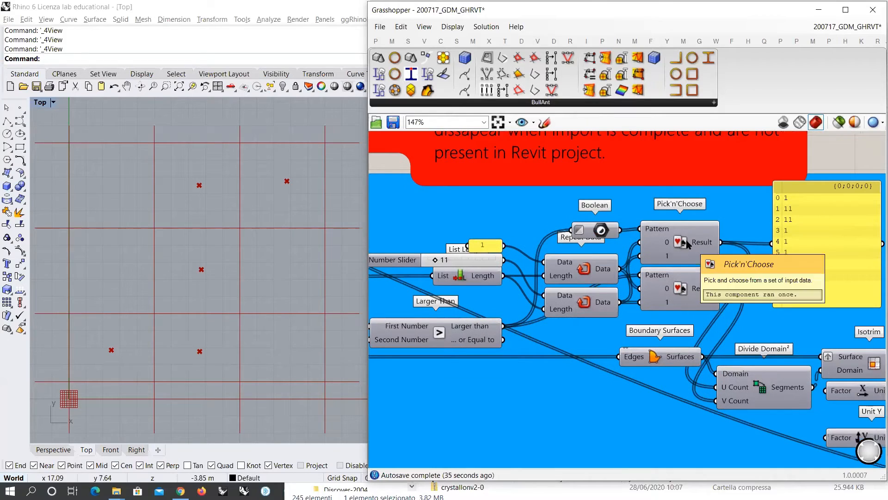
drag(601, 229, 600, 230)
click(600, 230)
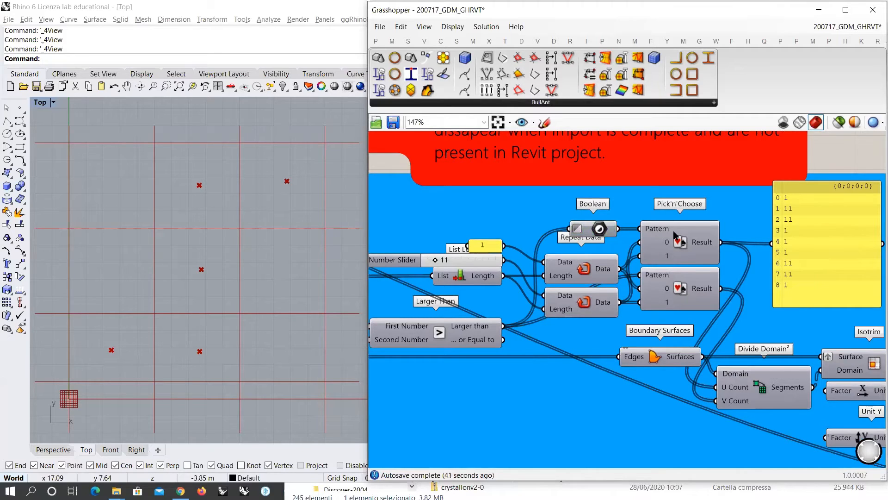
mouse_move(699, 270)
right_drag(763, 246, 717, 252)
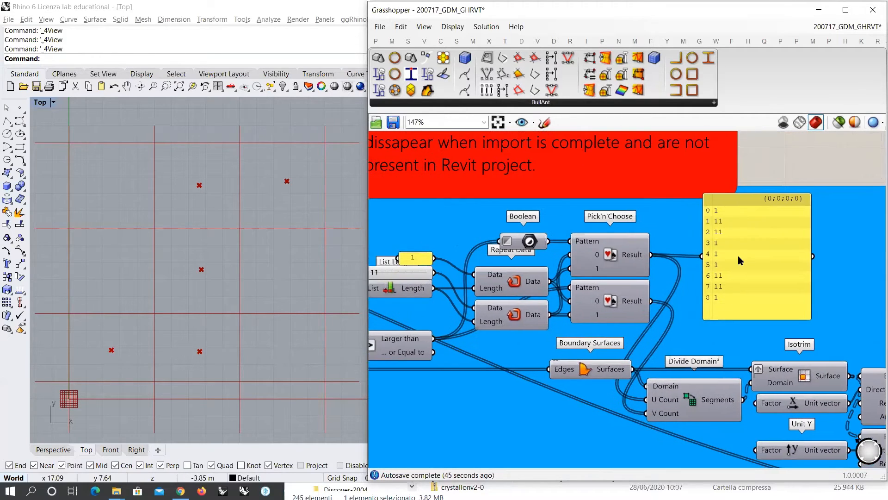
right_drag(597, 257, 720, 253)
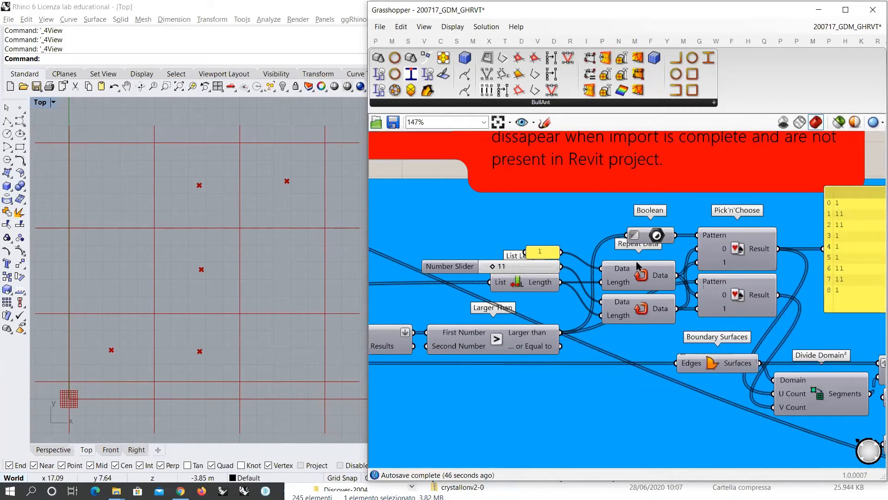
Circle the Larger Than component with on-screen ink and outline the lower-left grid cell, marking its left side with 1.
click(513, 343)
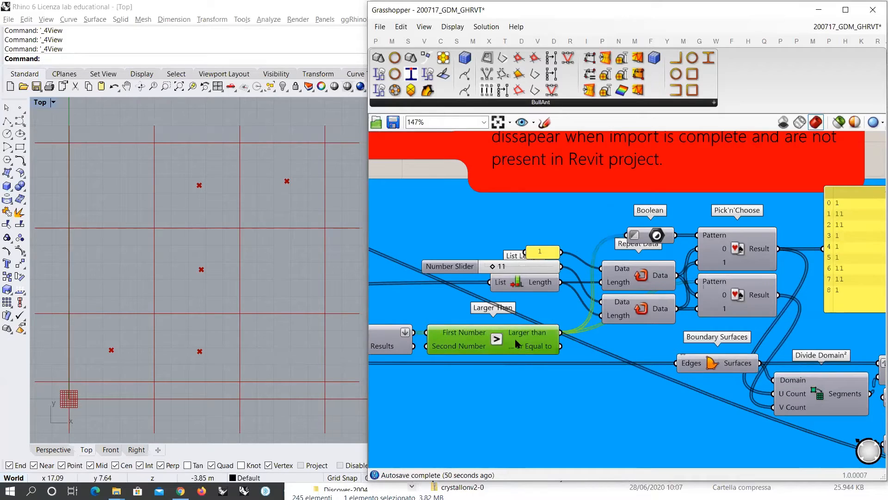
click(516, 343)
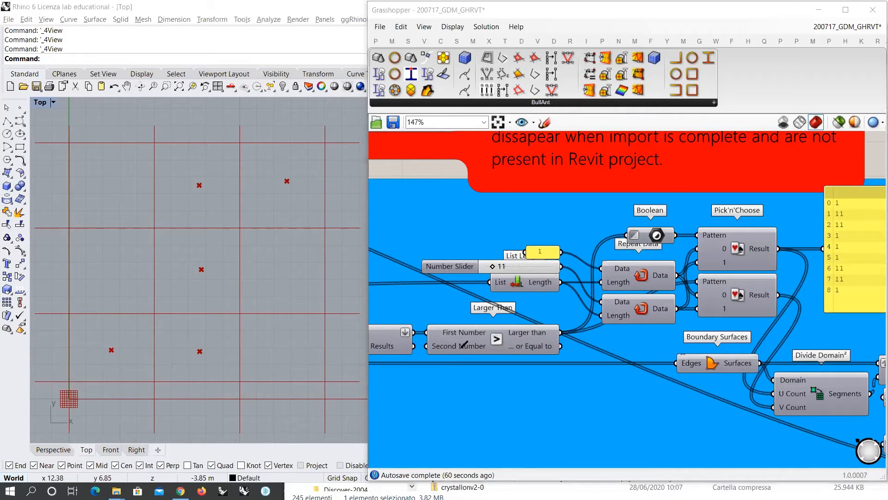
drag(527, 318, 529, 318)
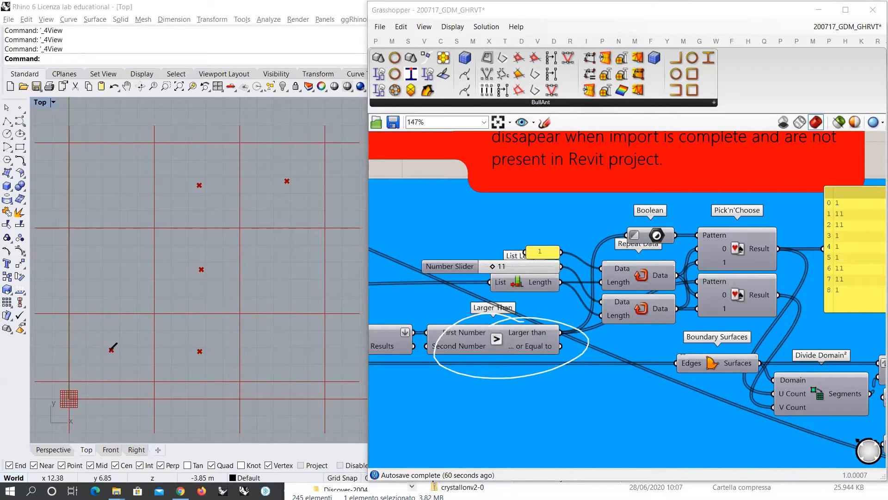
mouse_move(70, 356)
mouse_down()
mouse_move(66, 305)
mouse_move(143, 311)
mouse_move(155, 408)
mouse_up()
drag(74, 400, 154, 400)
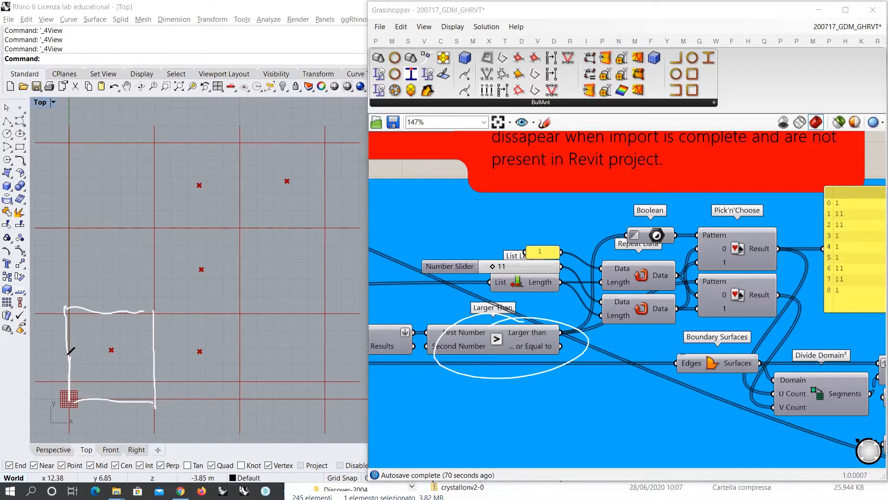
drag(55, 305, 56, 402)
drag(39, 359, 45, 365)
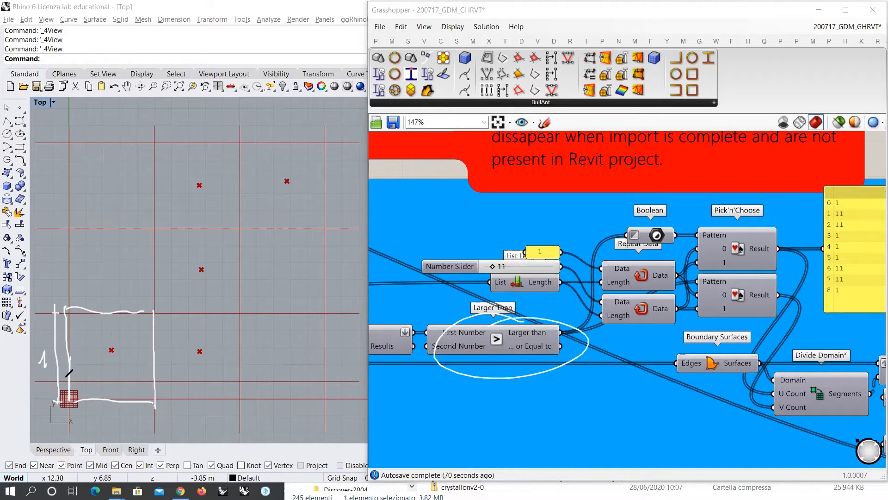
Draw division ticks along the outlined cell's lower edge, label them 11, and circle the Number Slider value 11.
drag(71, 409, 71, 422)
drag(78, 410, 85, 421)
mouse_move(90, 409)
mouse_down()
mouse_move(91, 421)
mouse_move(104, 422)
mouse_up()
drag(110, 408, 111, 423)
drag(117, 410, 130, 423)
drag(137, 411, 138, 423)
drag(143, 410, 150, 420)
drag(71, 411, 150, 410)
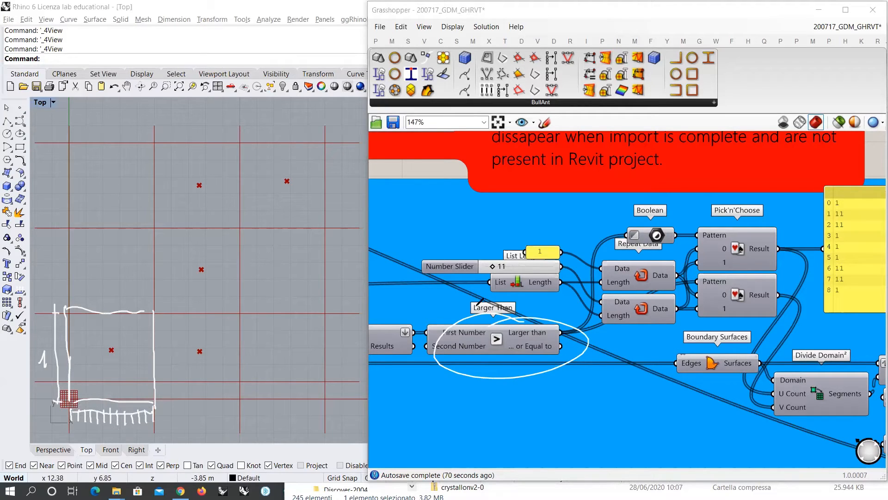
drag(504, 252, 506, 276)
drag(109, 434, 122, 439)
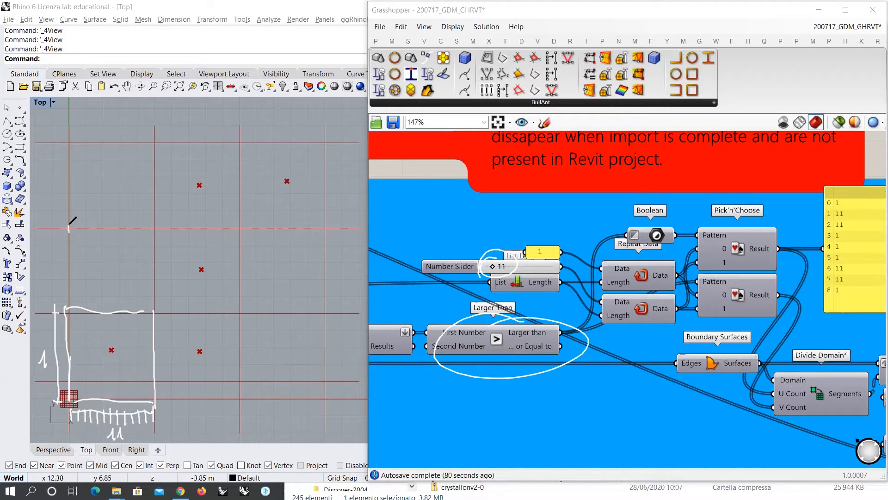
Outline the grid cell above the first one, marking its left side with ticks and 11 and its upper edge with 1.
mouse_move(69, 227)
mouse_down()
mouse_move(68, 307)
mouse_move(148, 306)
mouse_move(153, 228)
mouse_move(153, 316)
mouse_up()
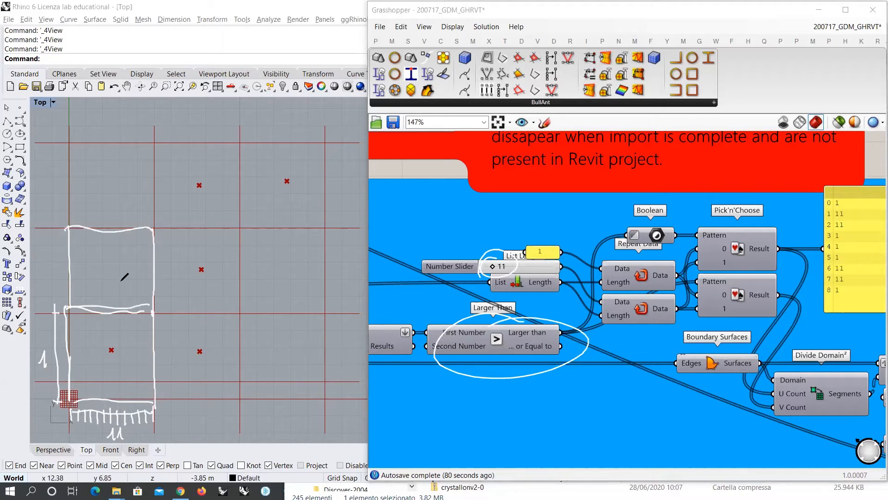
drag(38, 260, 38, 273)
drag(44, 260, 49, 273)
drag(53, 242, 67, 241)
mouse_move(58, 251)
mouse_down()
mouse_move(67, 250)
mouse_move(69, 262)
mouse_up()
drag(59, 274, 69, 274)
drag(61, 283, 70, 291)
drag(60, 302, 70, 296)
mouse_move(51, 228)
mouse_down()
mouse_move(141, 213)
mouse_move(72, 218)
mouse_up()
drag(147, 209, 152, 208)
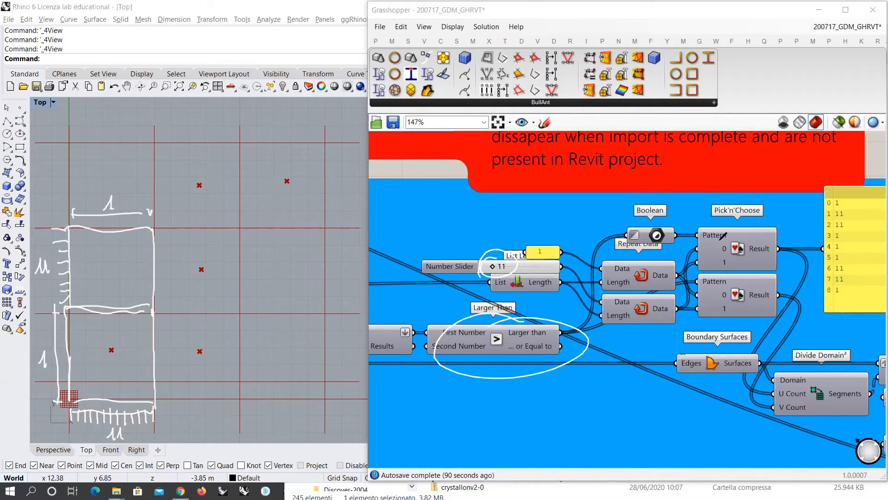
Circle the Boolean, Repeat Data and Pick'n'Choose components, and erase all on-screen annotations.
drag(554, 225, 768, 212)
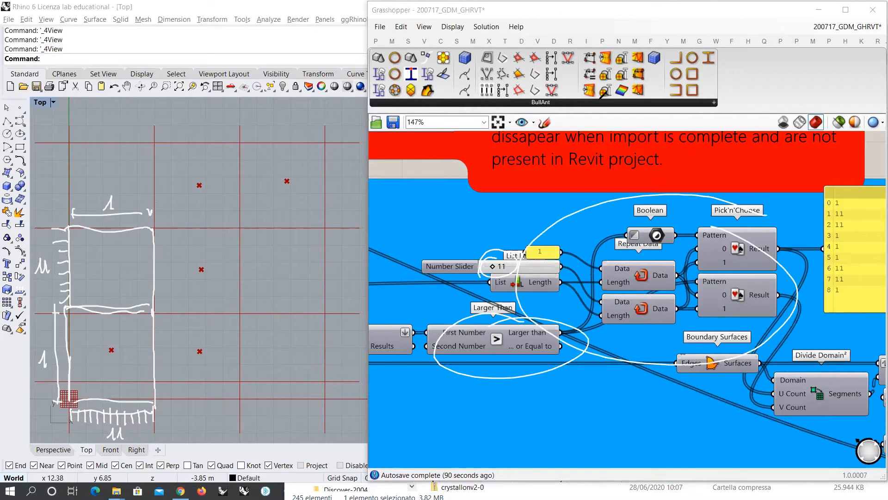
key(e)
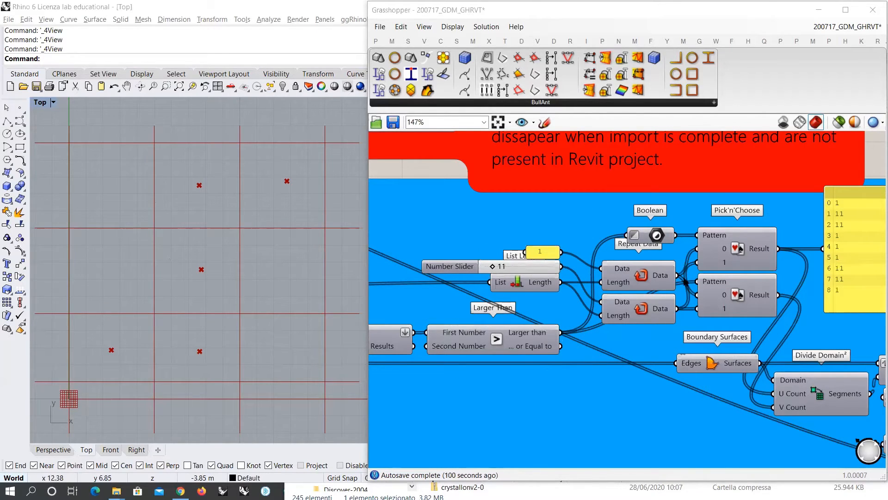
right_drag(768, 258, 618, 246)
scroll(608, 253, down, 1)
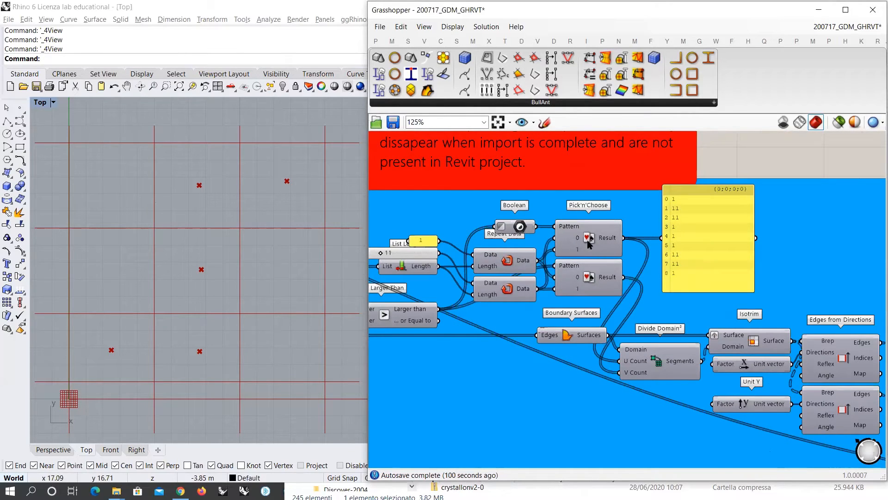
Inspect both Repeat Data components and their outputs, the Larger Than component, and the V Count input of Divide Domain².
right_drag(518, 269, 621, 265)
click(609, 261)
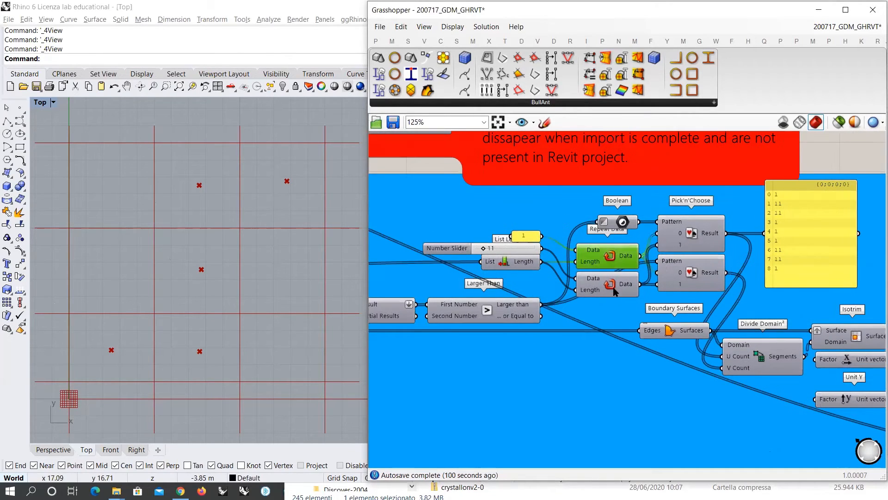
click(613, 288)
shift+click(612, 264)
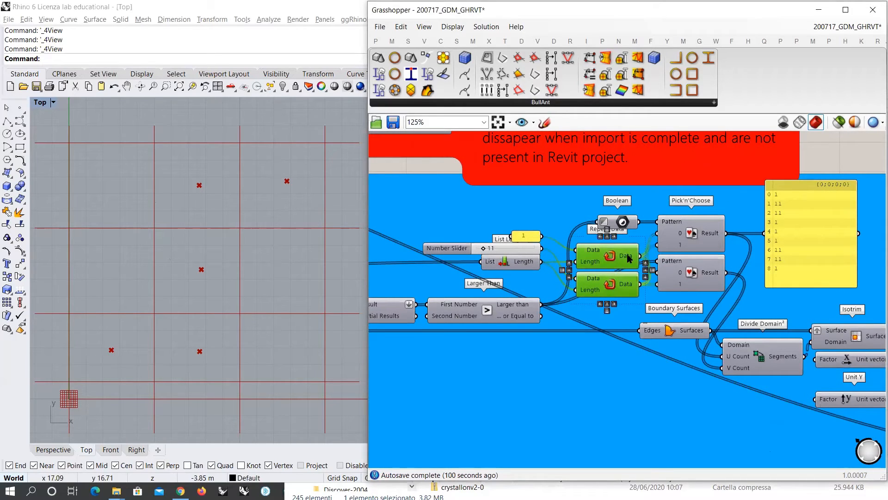
mouse_move(629, 258)
mouse_move(628, 290)
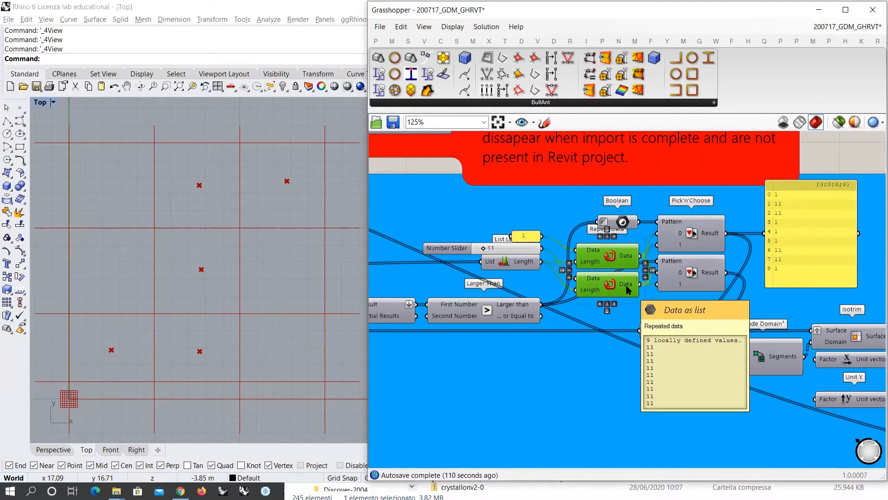
click(608, 284)
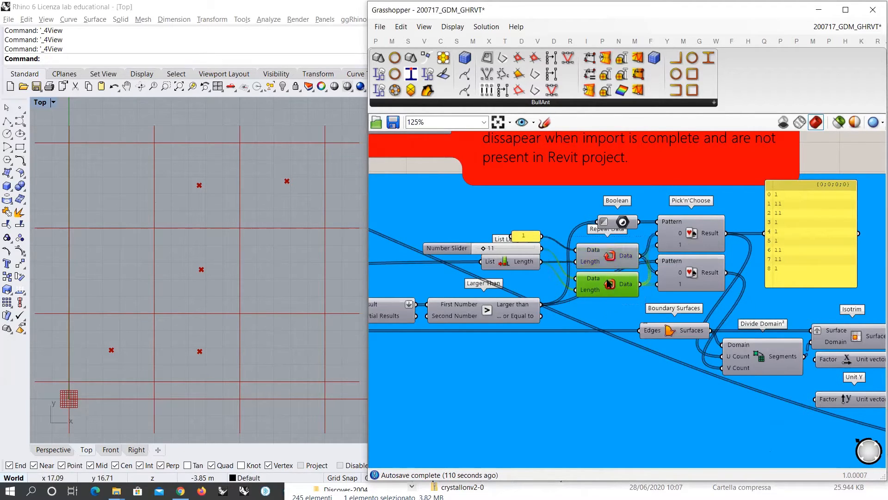
click(569, 319)
click(486, 316)
click(489, 315)
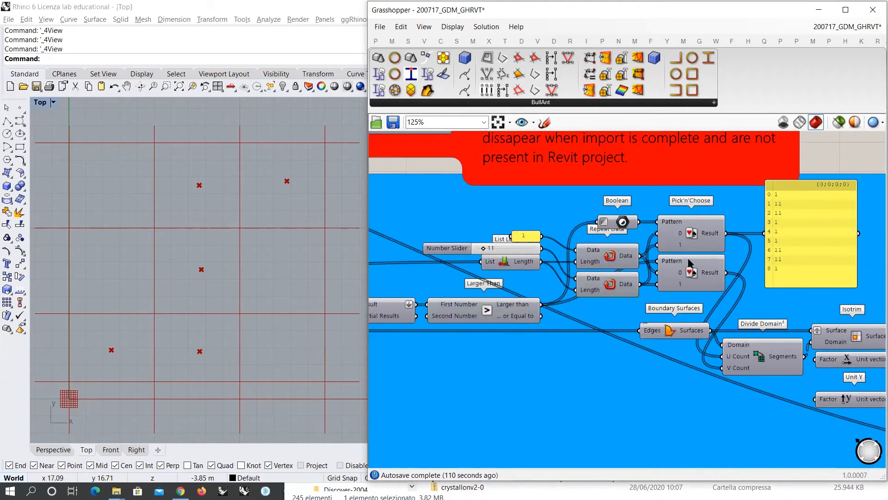
right_drag(690, 255, 618, 276)
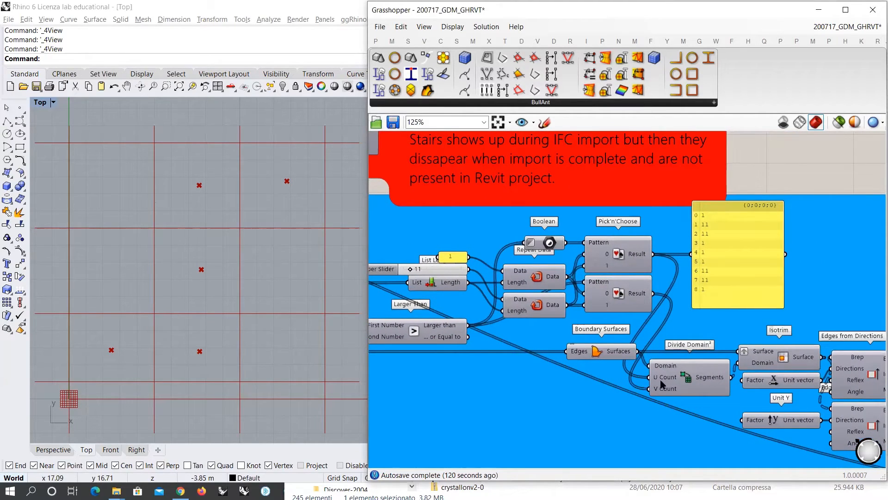
mouse_move(670, 390)
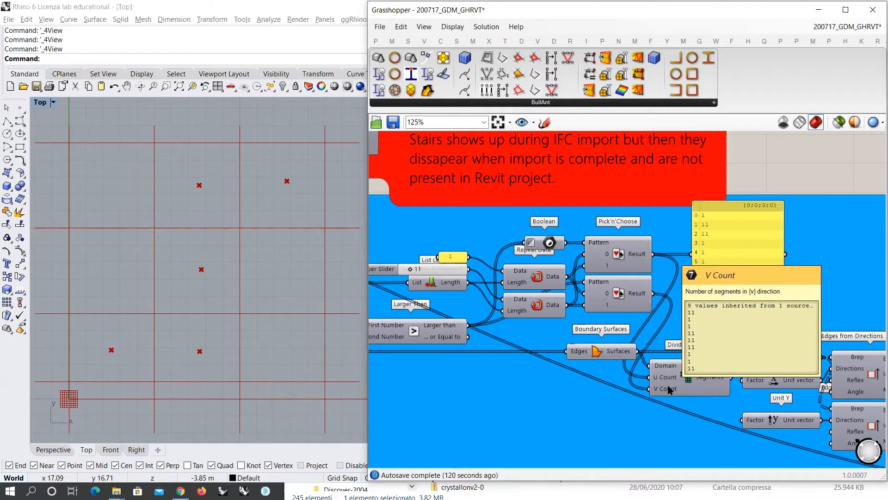
Compare both Pick'n'Choose results in the yellow panel, leaving the lower component's Result wired to it.
scroll(714, 261, up, 3)
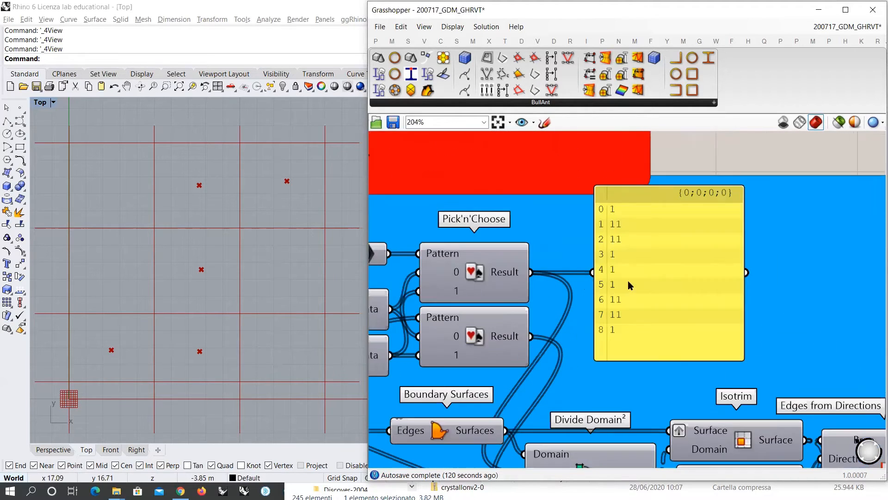
click(487, 330)
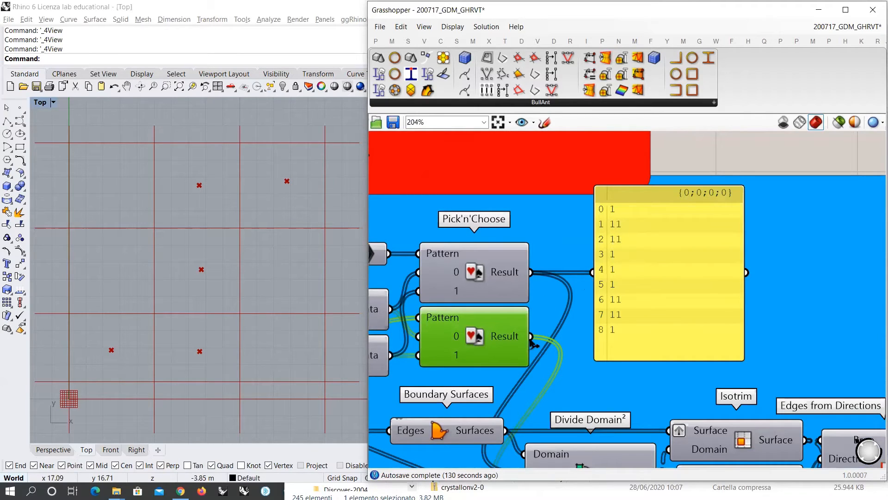
shift+drag(532, 337, 594, 274)
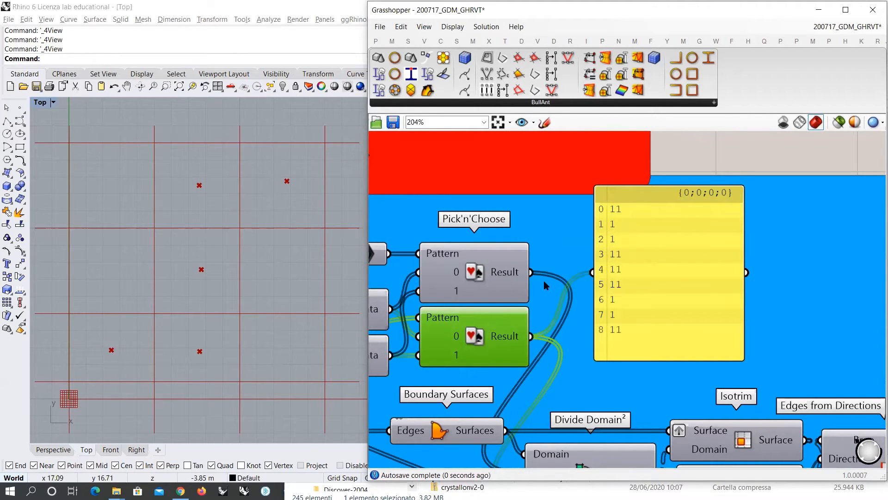
drag(532, 273, 594, 273)
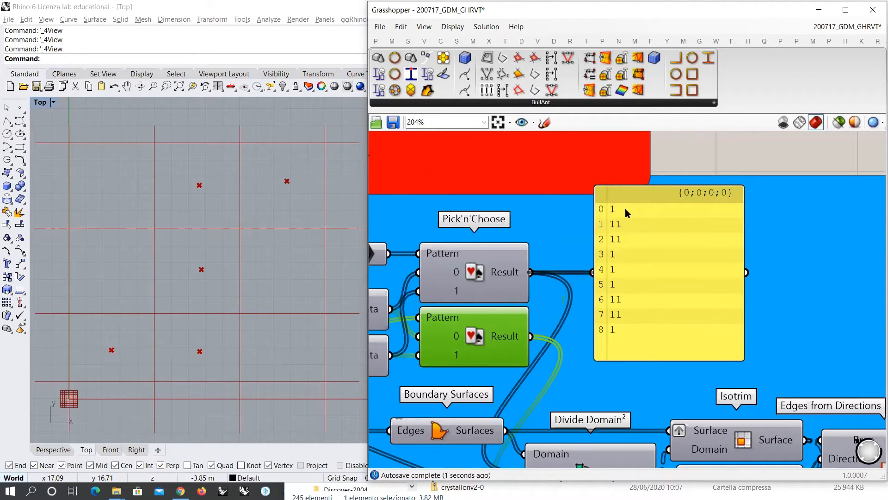
shift+drag(532, 337, 593, 273)
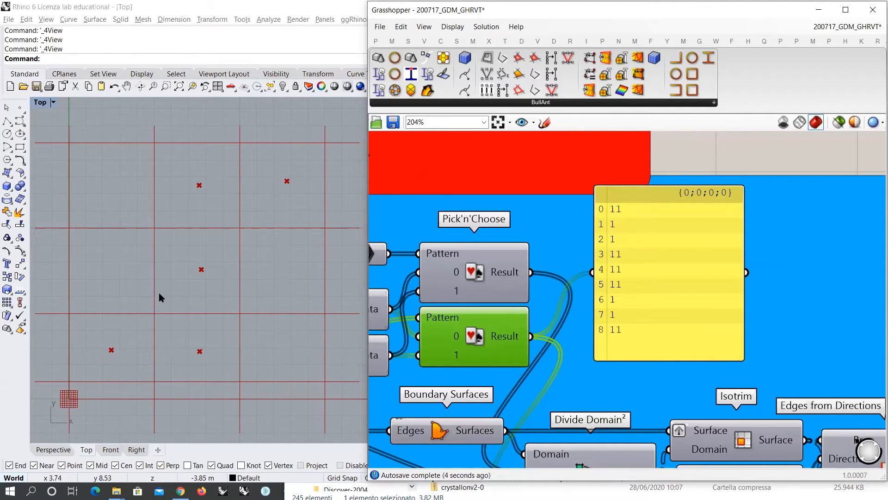
Temporarily show the Boundary Surfaces preview to examine the floor cell surfaces, and hide it again.
scroll(602, 153, down, 3)
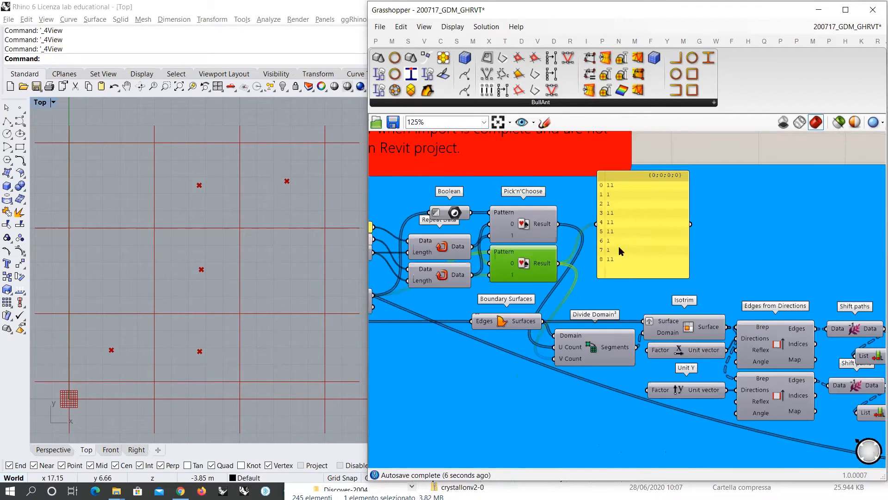
click(502, 320)
right_drag(504, 324, 580, 321)
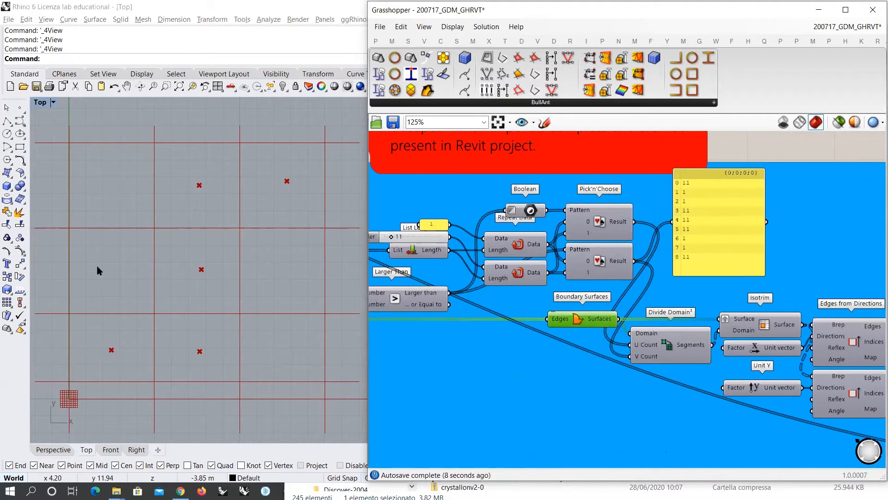
key(ctrl+q)
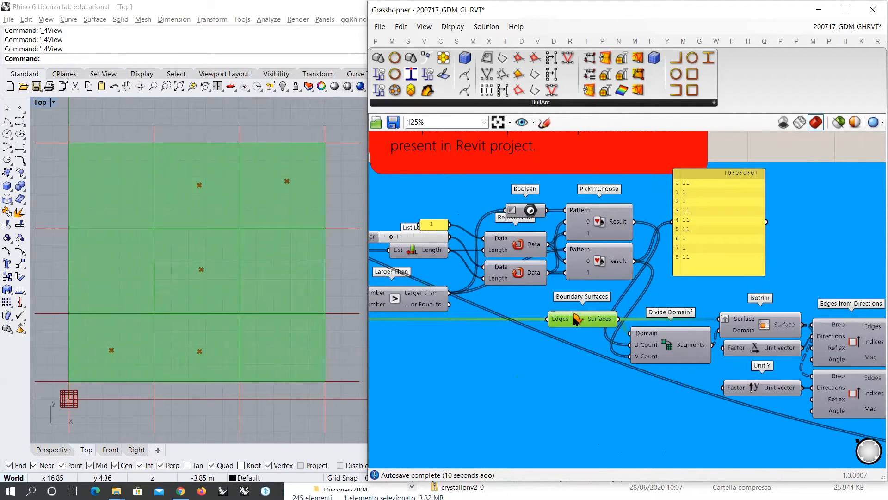
key(ctrl+q)
Temporarily show the Isotrim preview to examine how each floor cell is subdivided, and hide it again.
right_drag(671, 335, 541, 330)
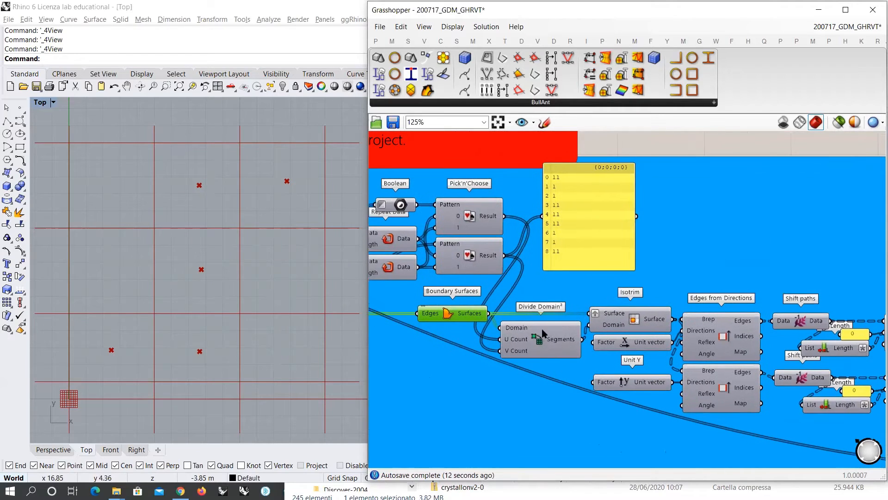
click(635, 322)
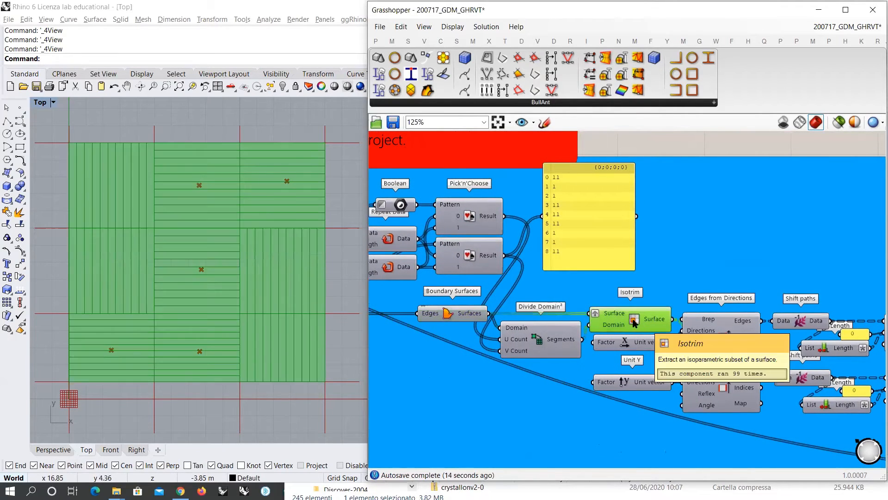
click(572, 289)
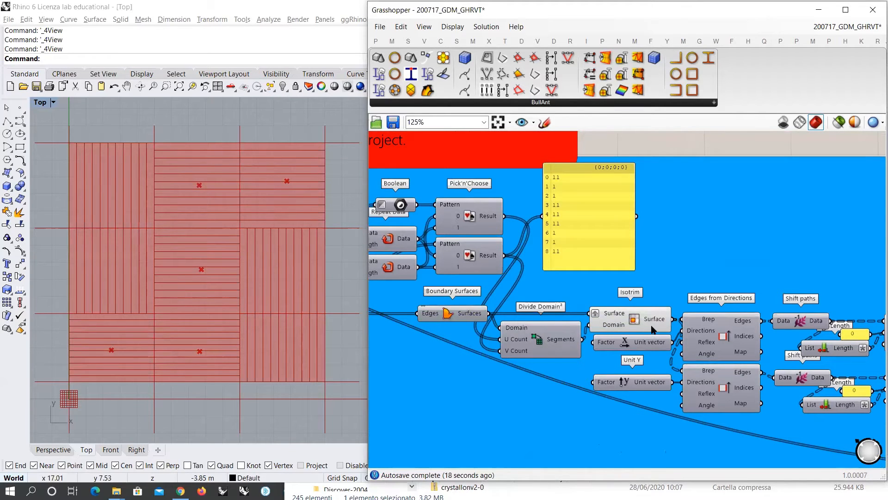
click(631, 317)
key(ctrl+q)
Locate the Edges from Directions component in the component library from its upper instance on the canvas.
right_drag(725, 339, 575, 316)
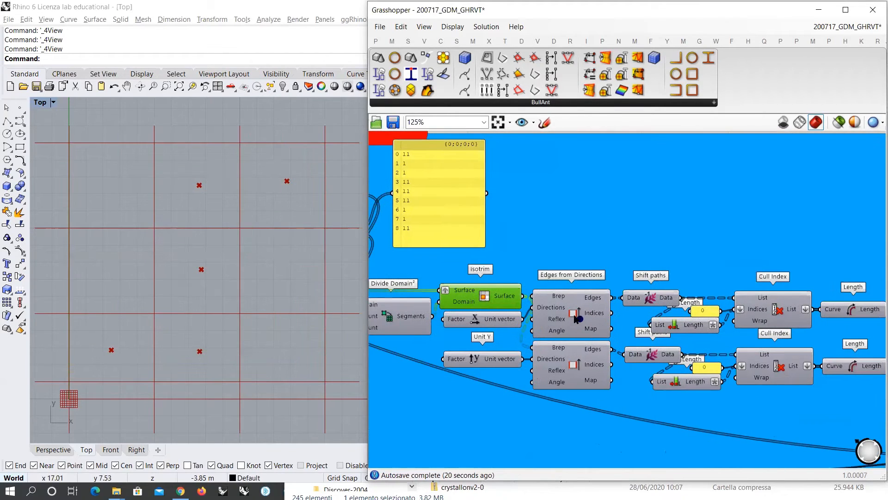
ctrl+alt+click(573, 312)
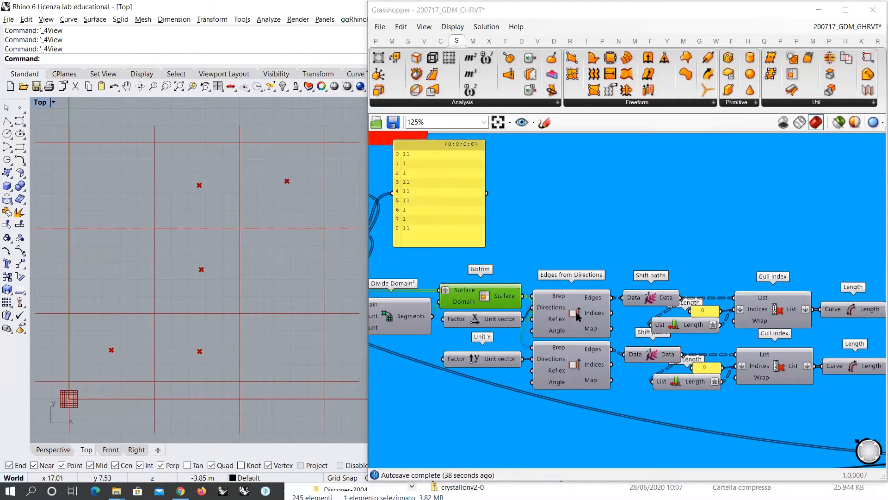
mouse_move(561, 298)
Preview the upper and lower Edges from Directions components one at a time to examine their X and Y edges, hiding each again.
click(574, 316)
key(ctrl+q)
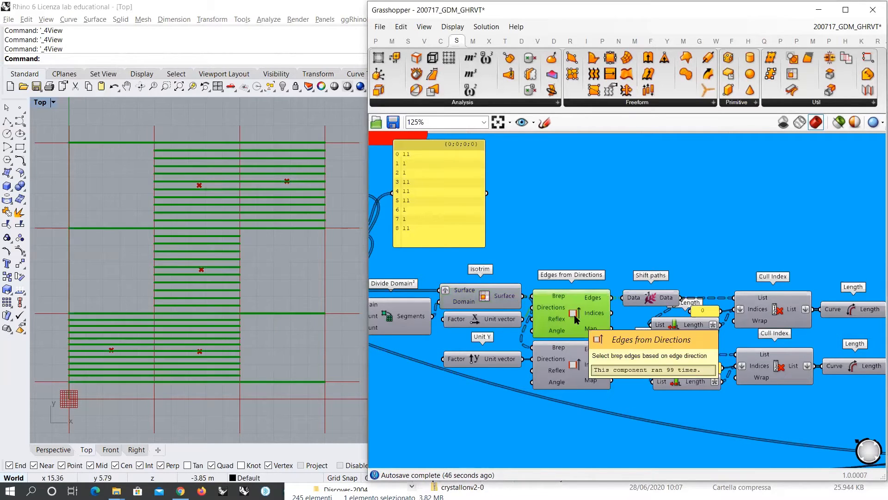
click(621, 329)
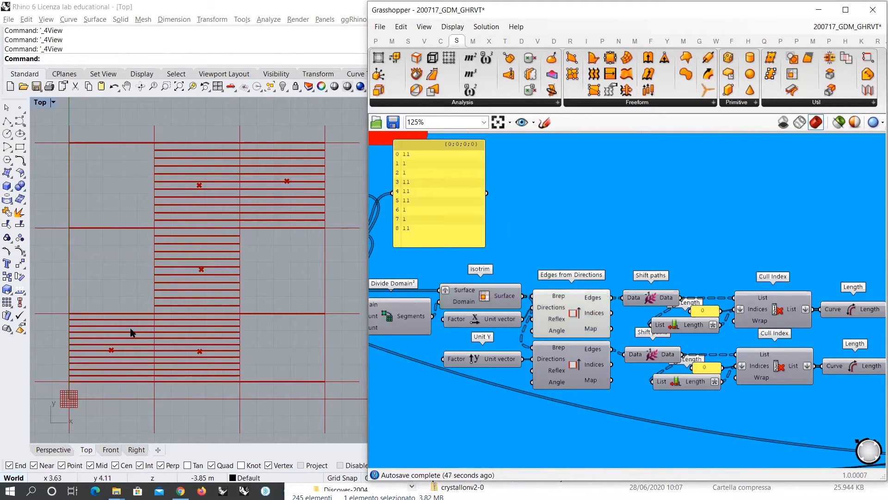
click(578, 317)
key(ctrl+q)
click(581, 370)
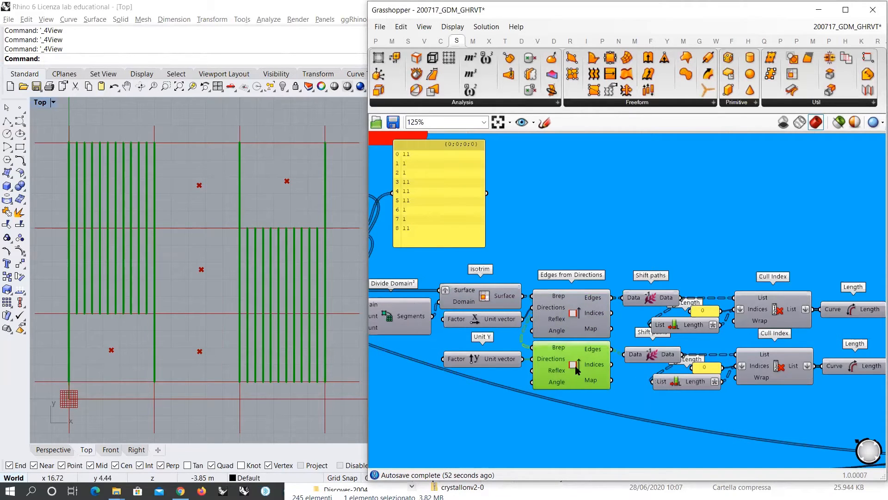
key(ctrl+q)
Turn on the Isotrim preview so the subdivided floor cells are displayed in the viewport.
click(487, 293)
key(ctrl+q)
ctrl+click(485, 295)
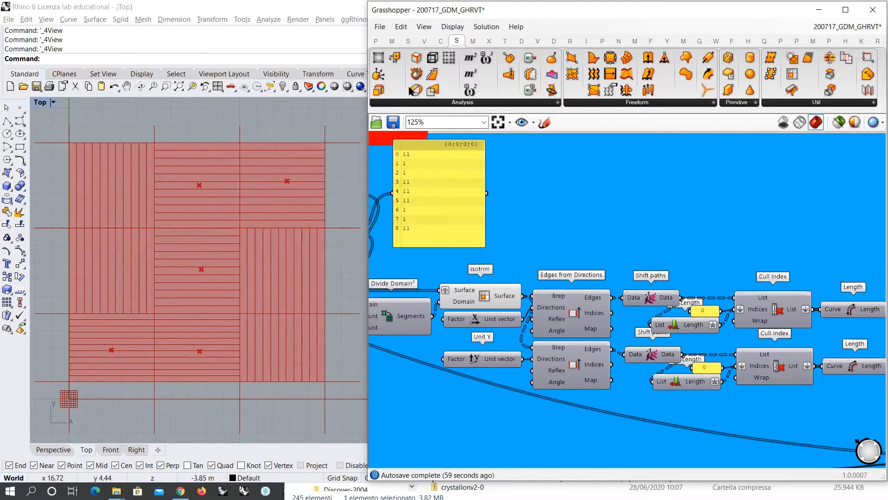
Circle the Unit X component with on-screen ink and trace horizontal joist lines in the lower-left grid cell.
key(ctrl+shift+d)
drag(481, 311, 476, 311)
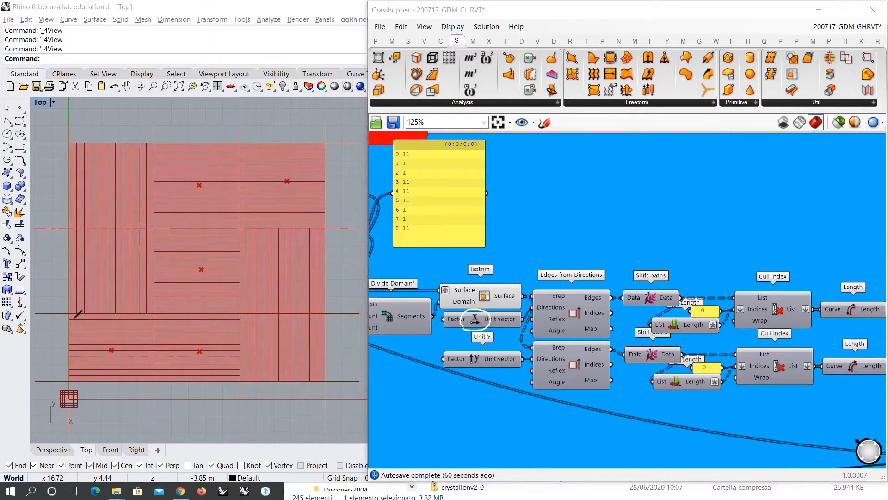
mouse_move(69, 355)
mouse_down()
mouse_move(149, 355)
mouse_move(145, 345)
mouse_up()
mouse_move(76, 338)
mouse_down()
mouse_move(139, 337)
mouse_move(106, 328)
mouse_move(138, 329)
mouse_up()
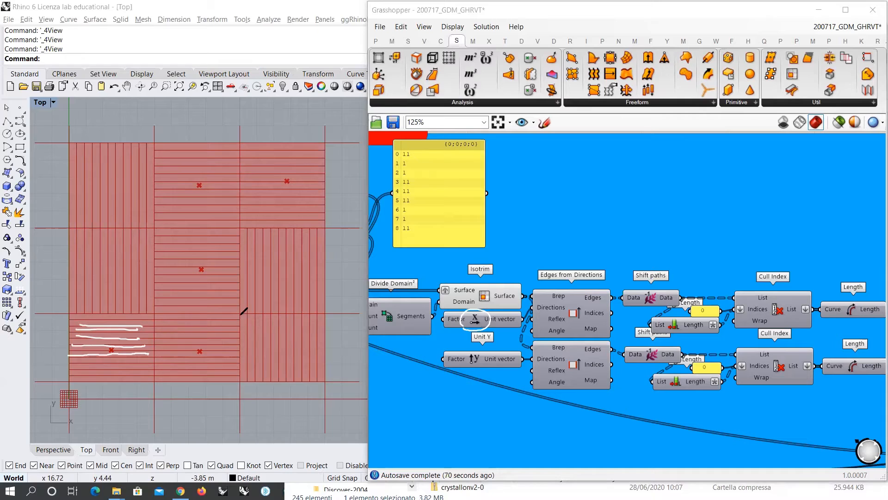
Trace vertical joist lines in the lower-right grid cell, underline its lower edge, and add an arrow labelled X.
drag(248, 337, 247, 359)
drag(254, 321, 254, 364)
drag(265, 323, 265, 361)
drag(276, 337, 276, 355)
mouse_move(245, 382)
mouse_down()
mouse_move(319, 381)
mouse_move(299, 396)
mouse_up()
mouse_move(299, 389)
mouse_down()
mouse_move(292, 397)
mouse_move(305, 402)
mouse_up()
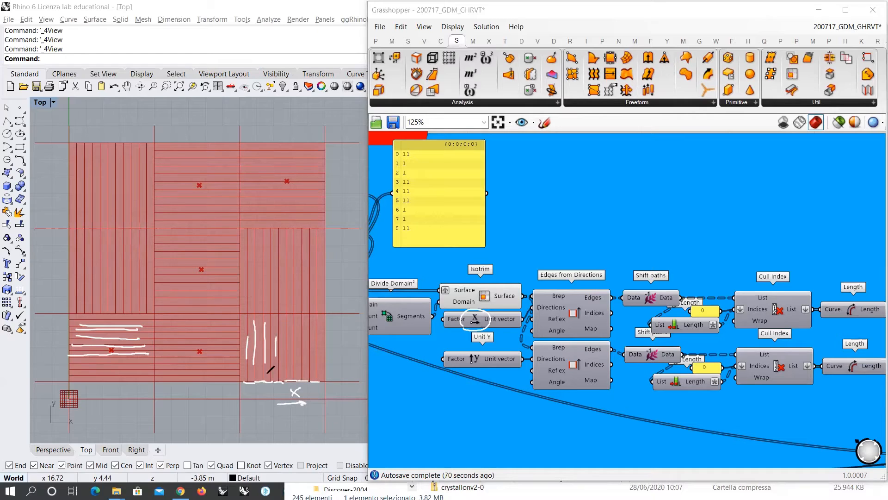
Trace the lower-right cell's bottom edge and the side between the middle-row cells, and erase all on-screen annotations.
drag(241, 383, 324, 381)
drag(240, 230, 241, 303)
drag(164, 282, 214, 285)
key(Escape)
Select both Edges from Directions components and toggle their preview on and off.
click(575, 323)
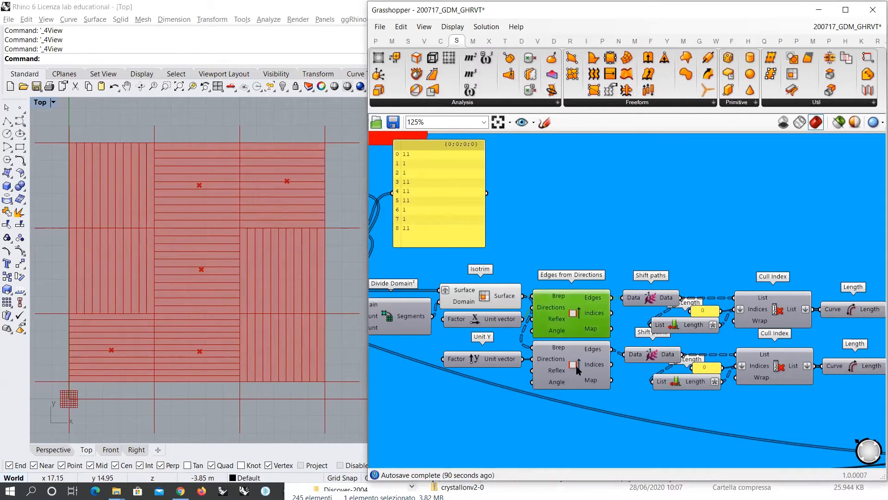
shift+click(576, 367)
key(ctrl+q)
key(ctrl+q)
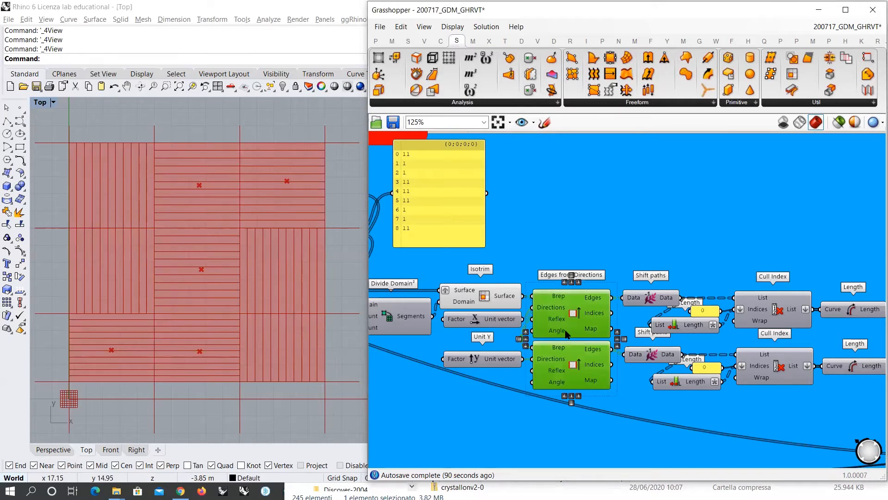
Examine the combined joist lines output by the two removeDuplicateLines components.
right_drag(768, 360, 592, 330)
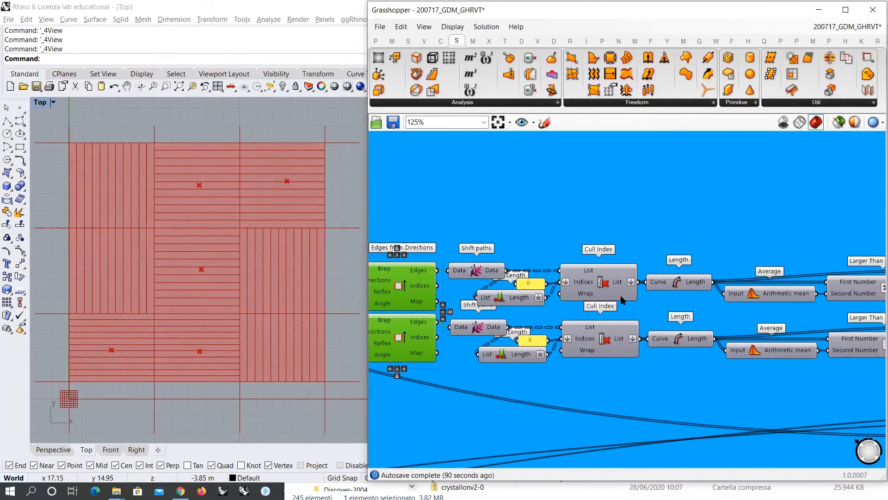
scroll(622, 300, down, 3)
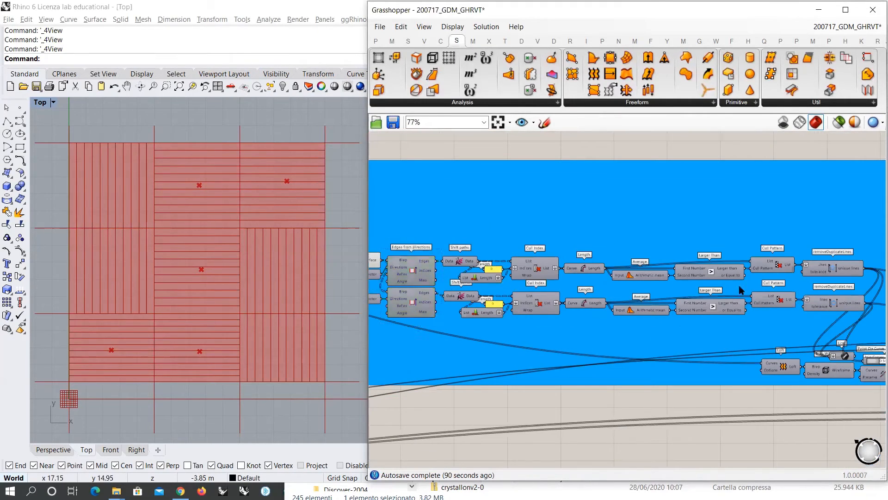
click(834, 307)
shift+click(838, 271)
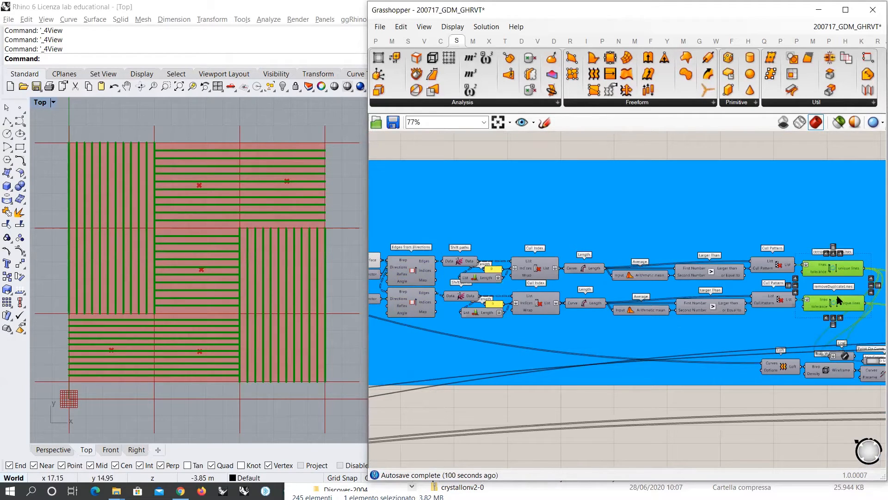
click(678, 318)
Preview the joist lines of the Y-direction Cull Pattern component, and compare them with those of the X-direction one.
scroll(678, 318, up, 2)
scroll(650, 309, up, 2)
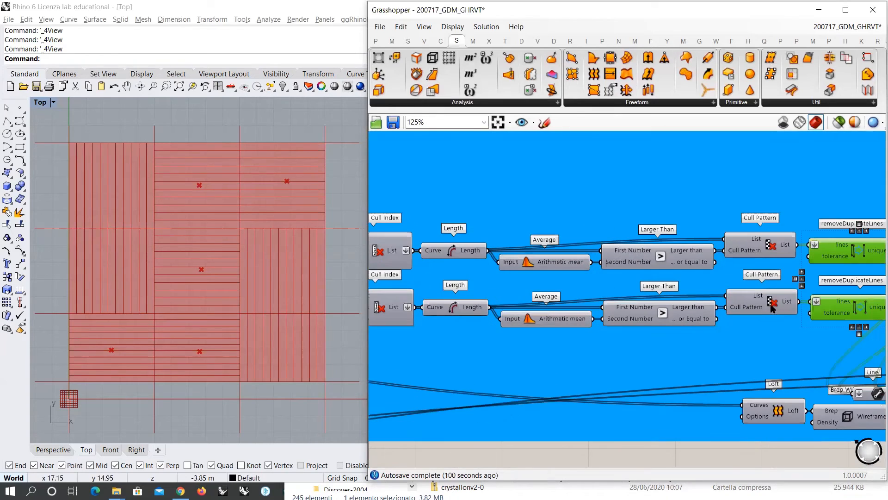
click(771, 306)
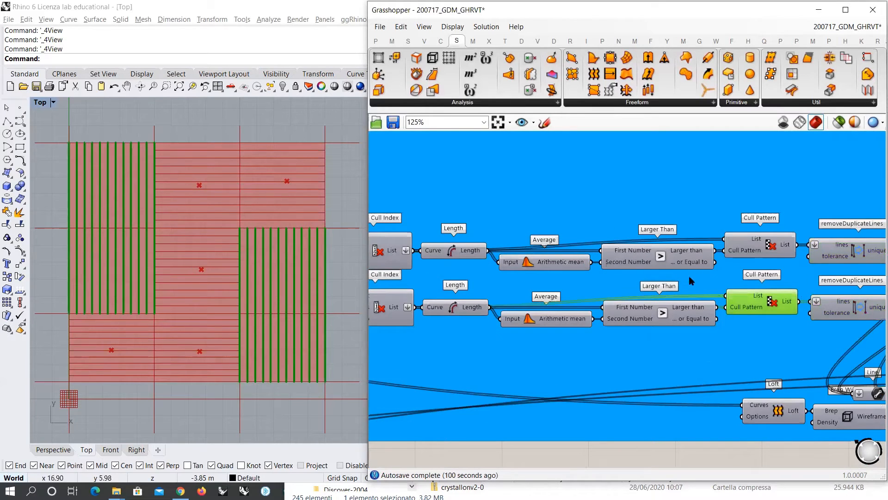
right_drag(564, 309, 743, 291)
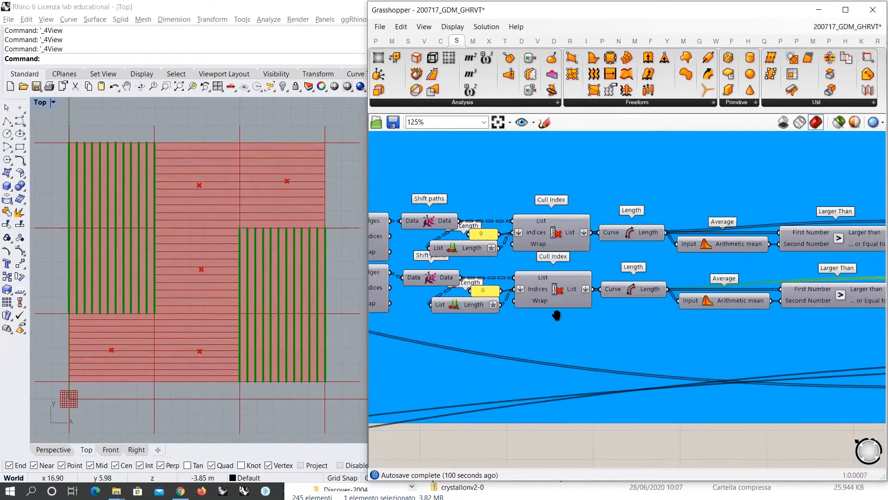
right_drag(419, 305, 600, 304)
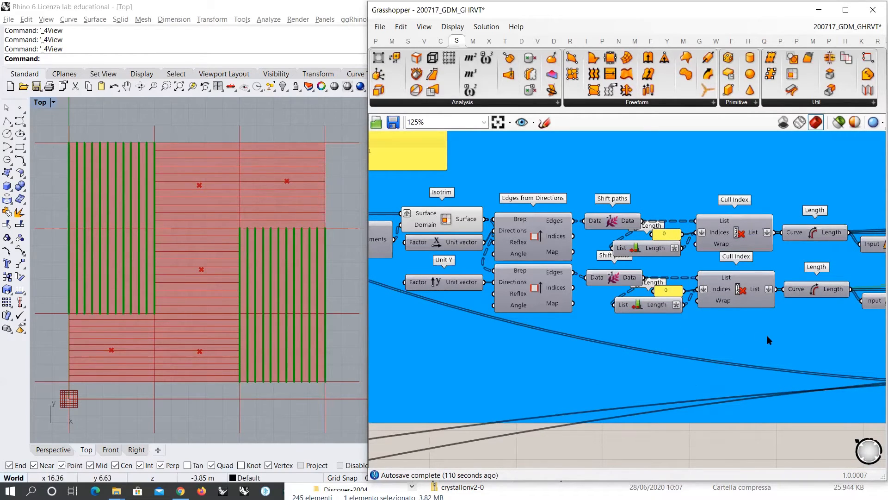
right_drag(767, 335, 471, 352)
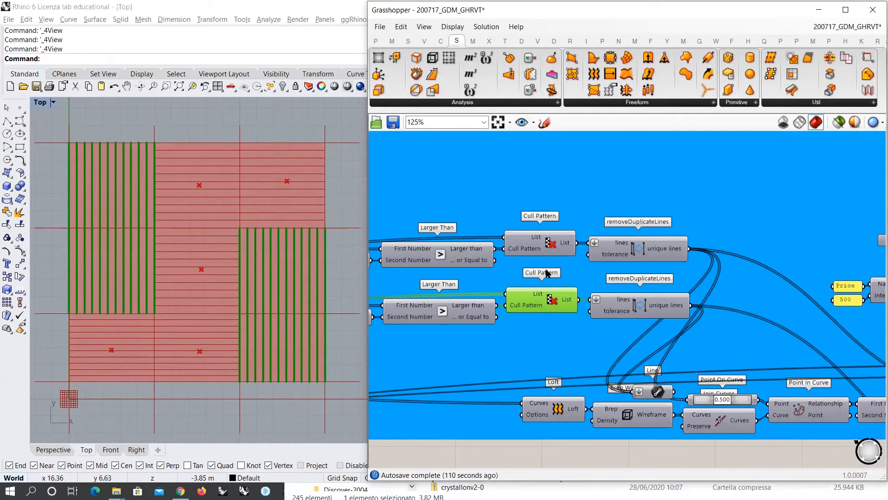
click(537, 243)
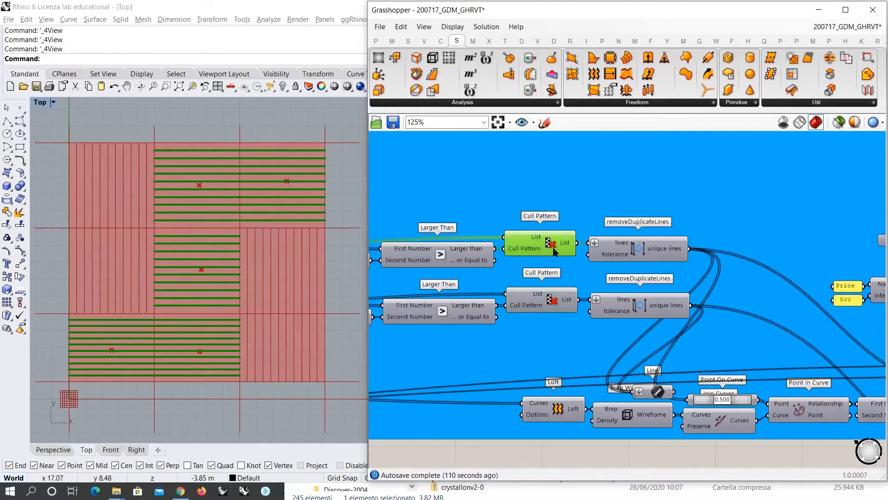
key(ctrl+q)
Highlight the X-direction edges output by the upper Edges from Directions component.
right_drag(644, 300, 856, 302)
scroll(740, 297, down, 1)
scroll(670, 277, down, 1)
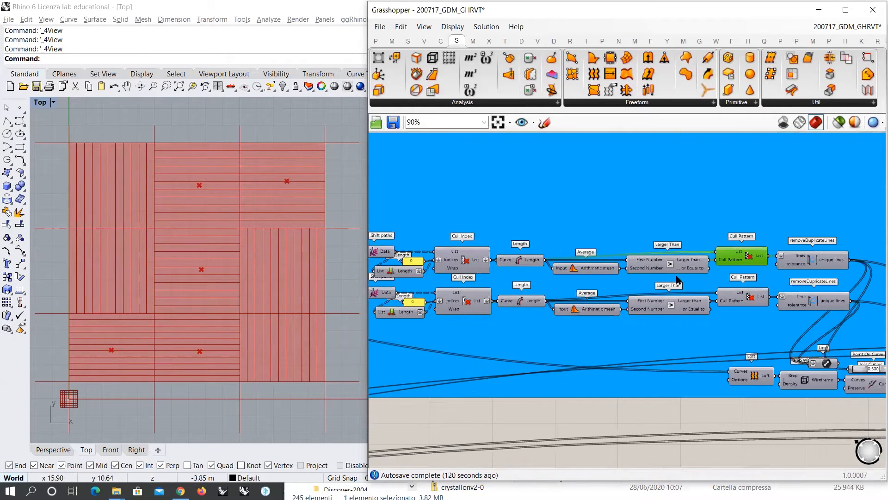
scroll(417, 255, up, 5)
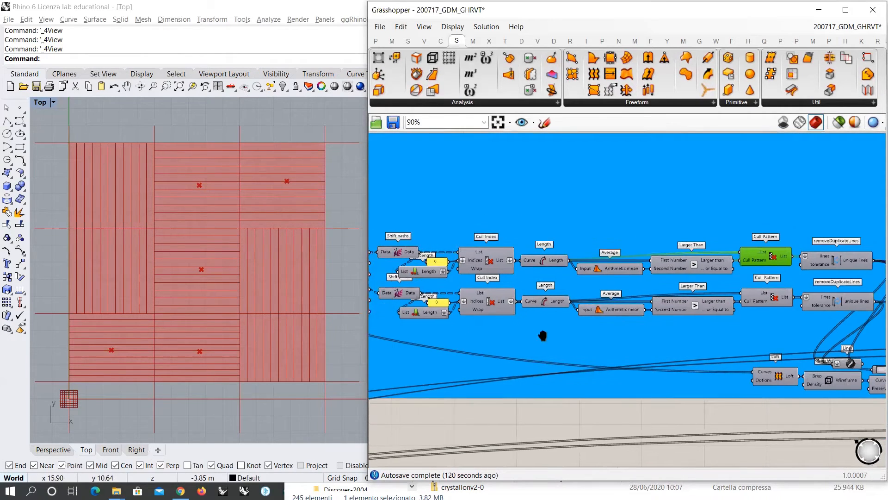
right_drag(435, 245, 602, 269)
scroll(601, 269, down, 1)
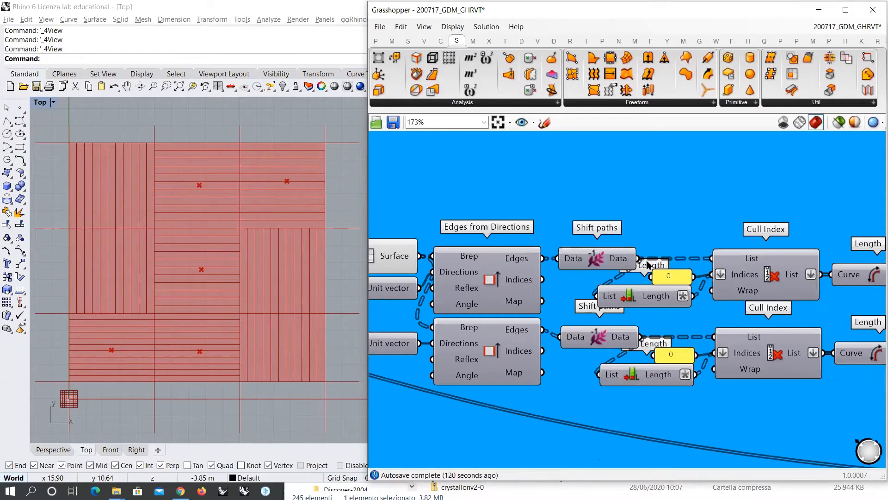
right_drag(657, 311, 556, 307)
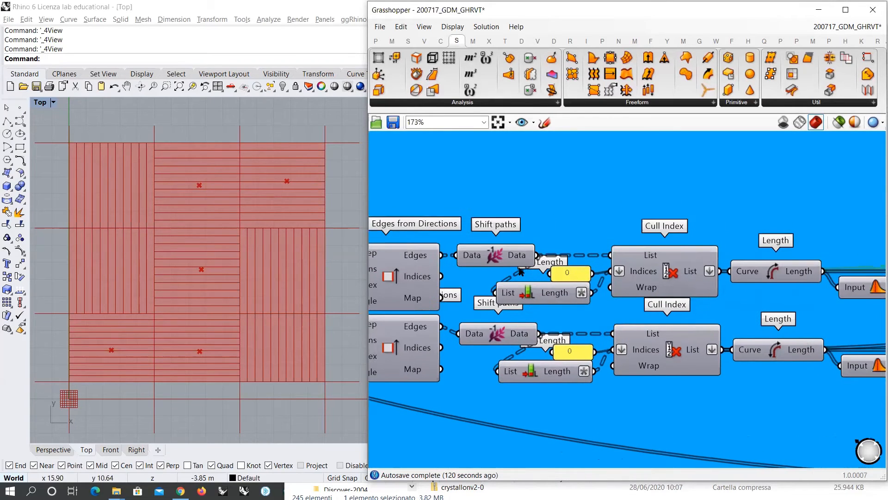
click(399, 262)
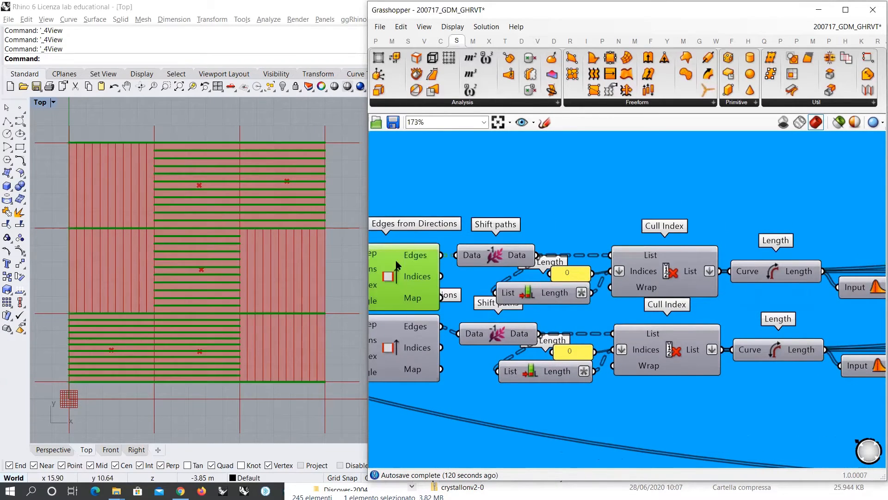
Outline the uppermost joist strips of the top-middle cell with freehand annotations and mark their edges.
mouse_move(418, 257)
drag(159, 145, 241, 138)
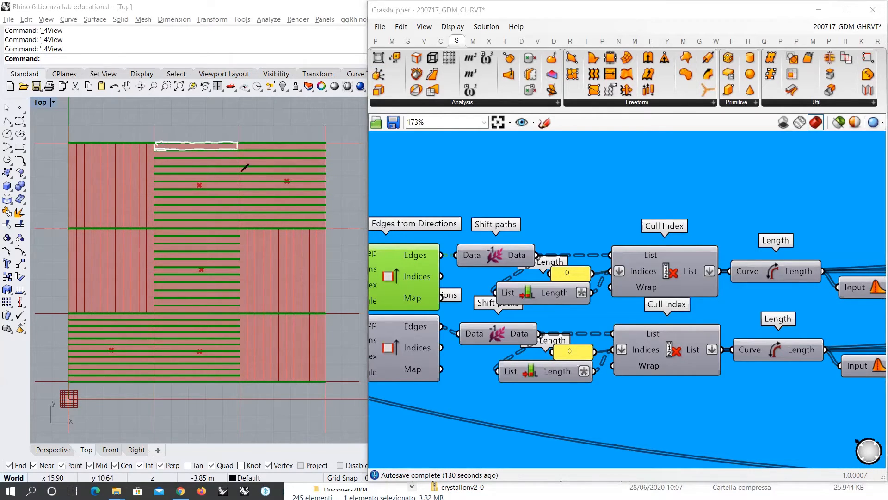
drag(358, 255, 379, 259)
mouse_move(180, 129)
mouse_down()
mouse_move(194, 163)
mouse_move(156, 159)
mouse_move(233, 159)
mouse_move(237, 143)
mouse_up()
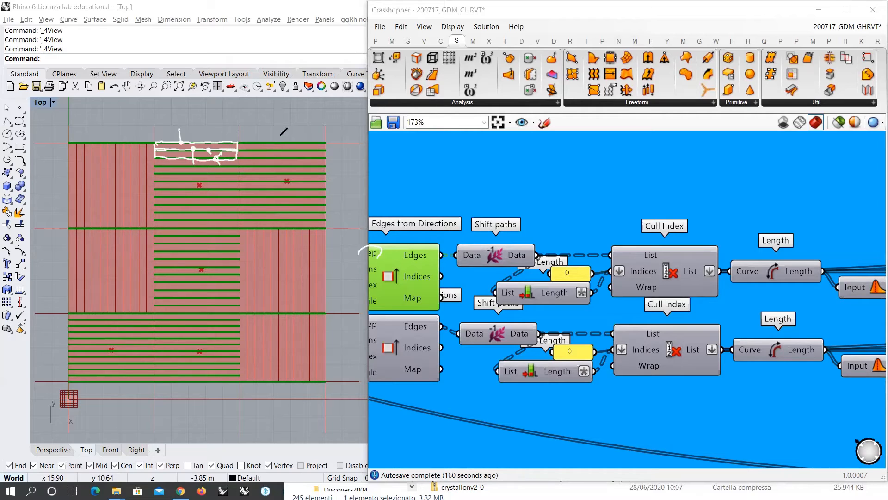
Trace the boundary edges of the right-column and middle-row cells, circle the lower Edges output, and erase all annotations.
drag(241, 142, 325, 142)
drag(241, 226, 322, 226)
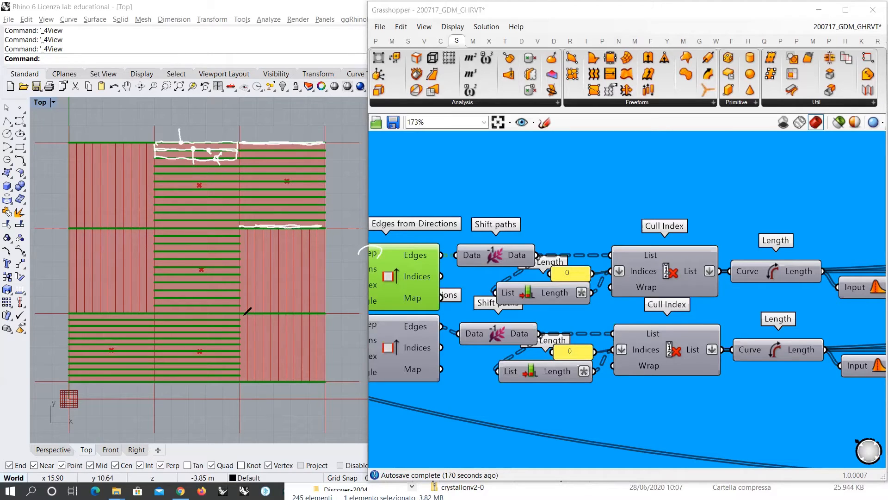
drag(243, 312, 325, 314)
drag(241, 227, 240, 308)
drag(405, 331, 403, 322)
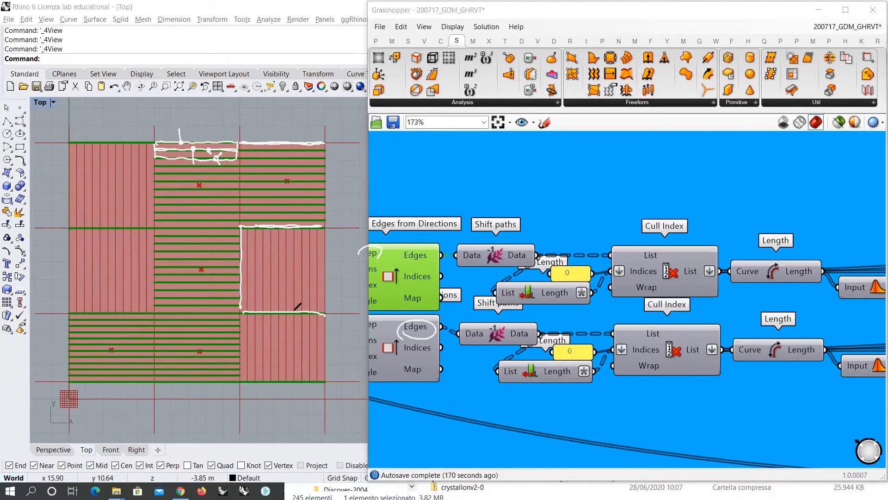
drag(154, 227, 153, 308)
click(586, 87)
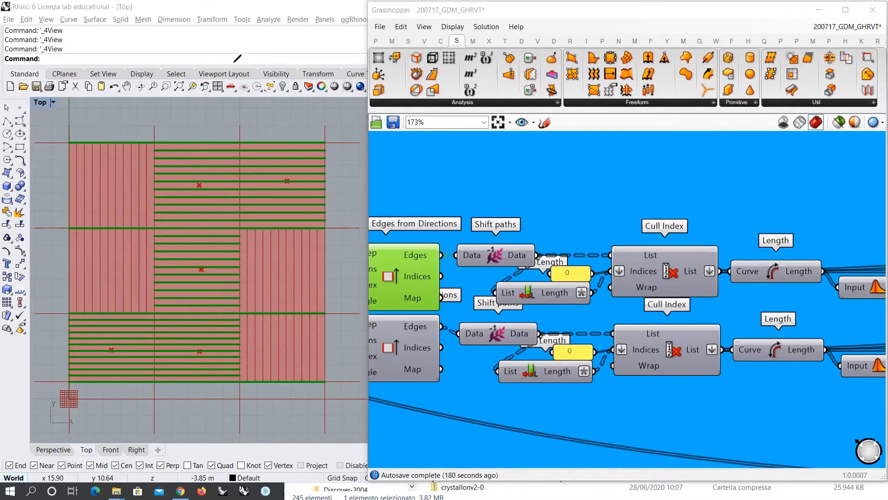
Compare the X-direction Cull Index output with the source edges from Edges from Directions.
click(670, 278)
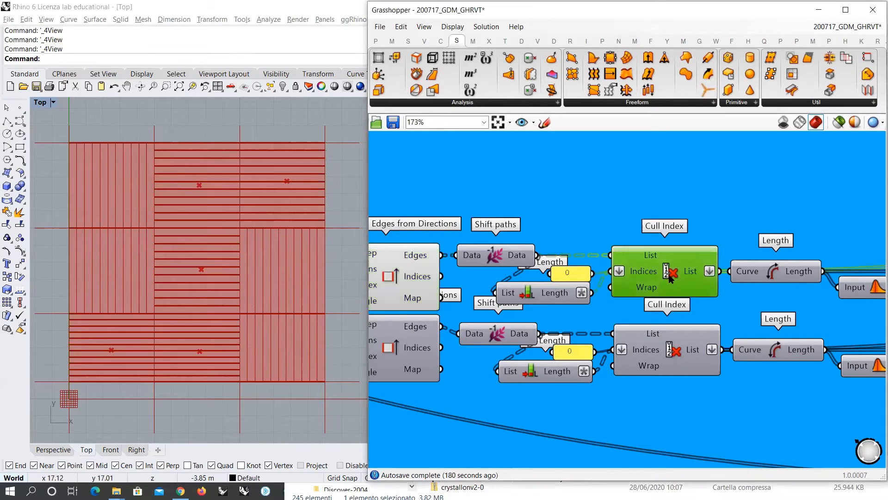
click(398, 275)
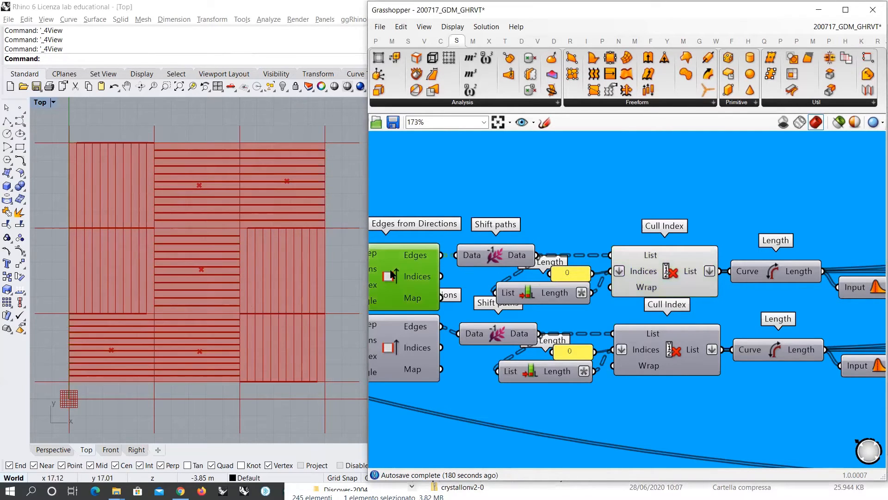
click(665, 271)
Preview the Y-direction Cull Index output, and select both Cull Index components and hide their preview.
click(671, 352)
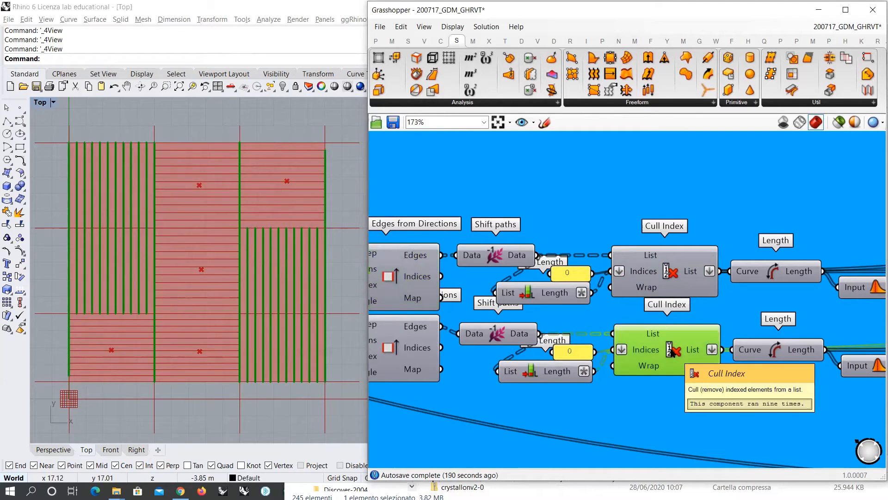
key(ctrl+q)
key(ctrl+q)
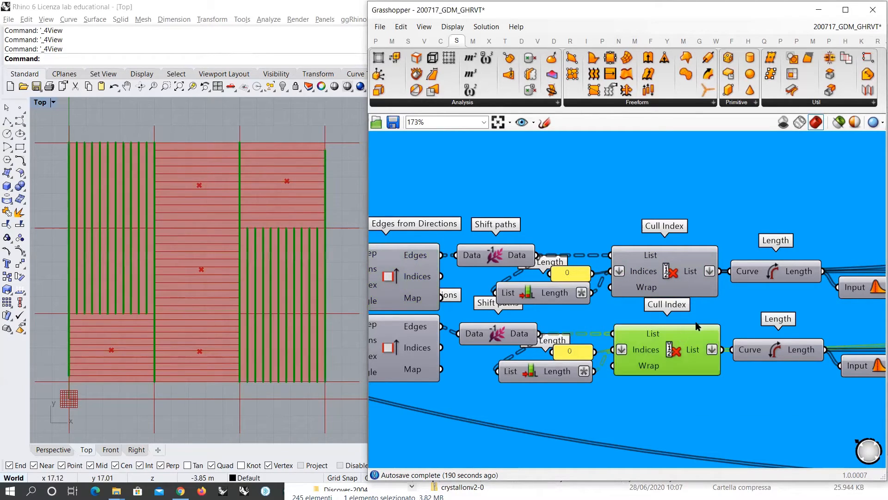
click(673, 277)
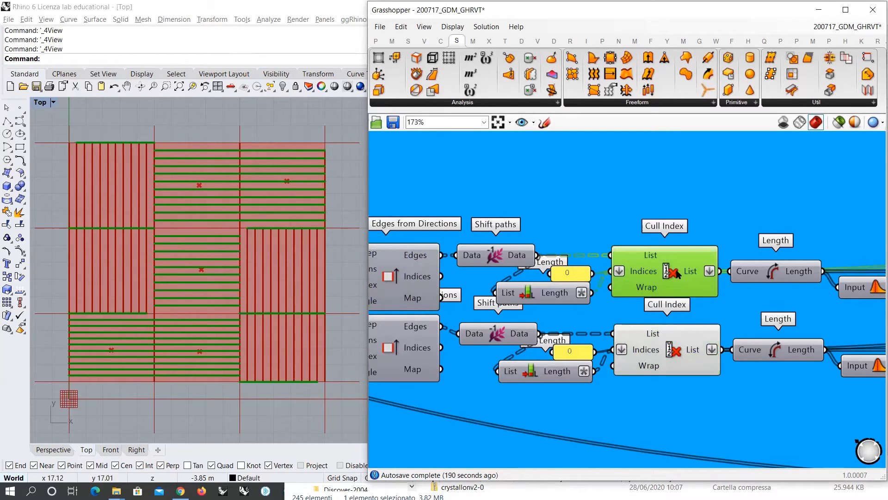
shift+click(685, 345)
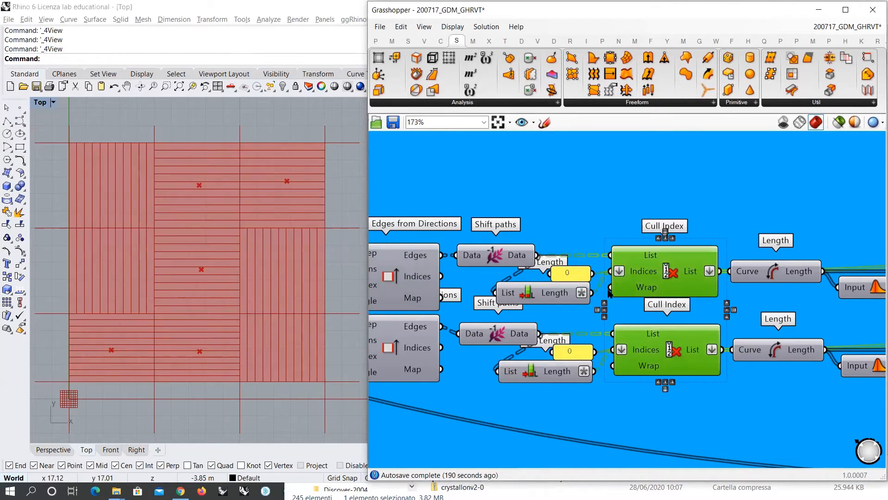
Follow the Length, Average and Larger Than components and preview the joist lines of both Cull Pattern components together.
right_drag(801, 323, 460, 296)
scroll(592, 289, down, 1)
right_drag(592, 289, 574, 292)
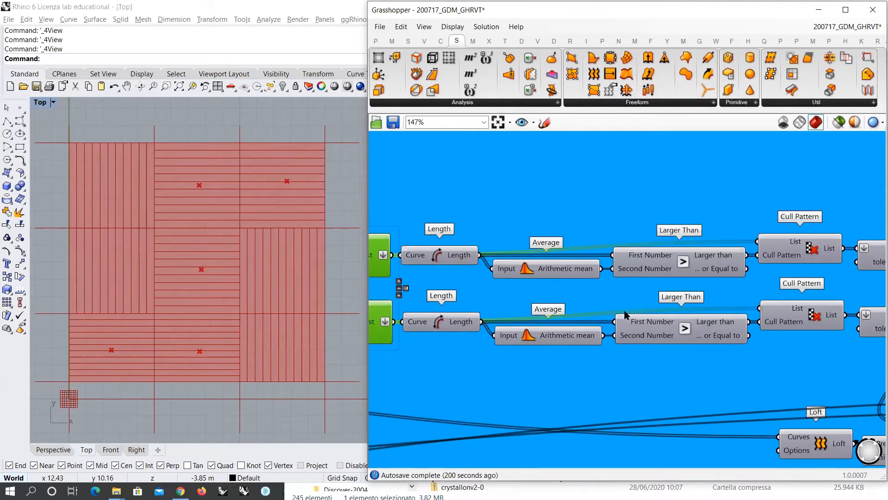
right_drag(662, 299, 456, 299)
click(602, 253)
shift+click(601, 310)
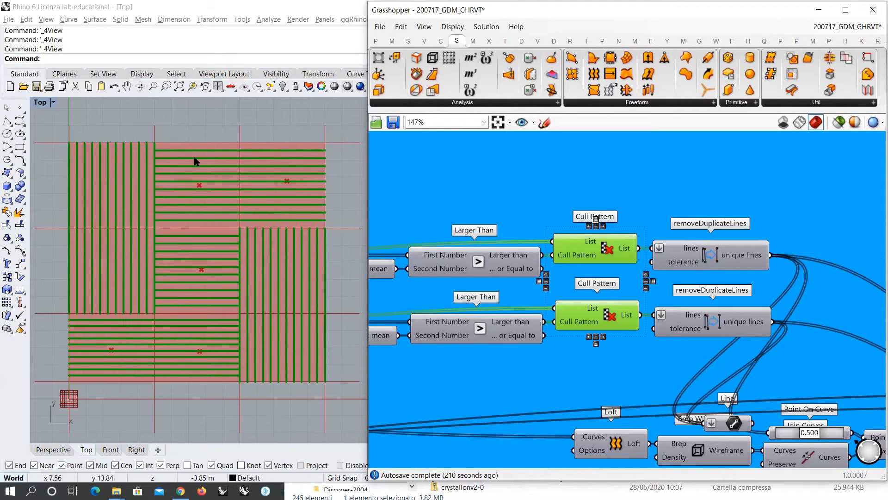
Hide the Cull Pattern previews and check both removeDuplicateLines components and their outgoing wires.
right_drag(704, 254, 666, 257)
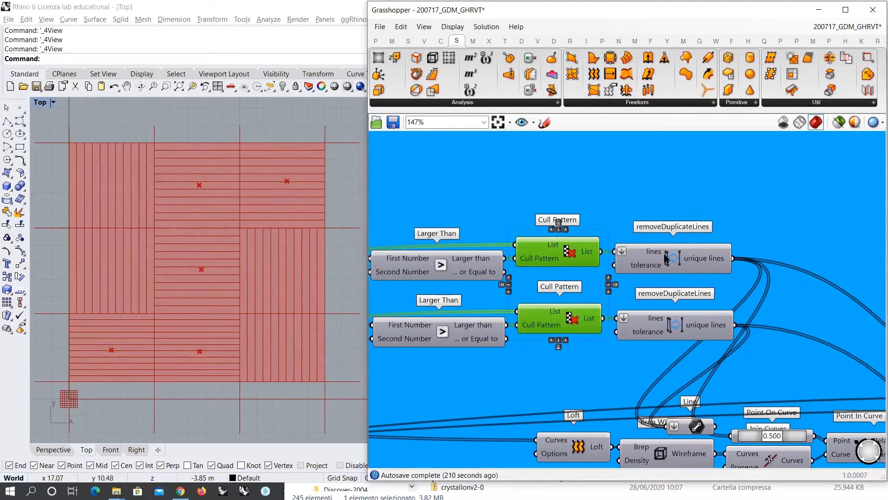
click(666, 256)
shift+click(697, 320)
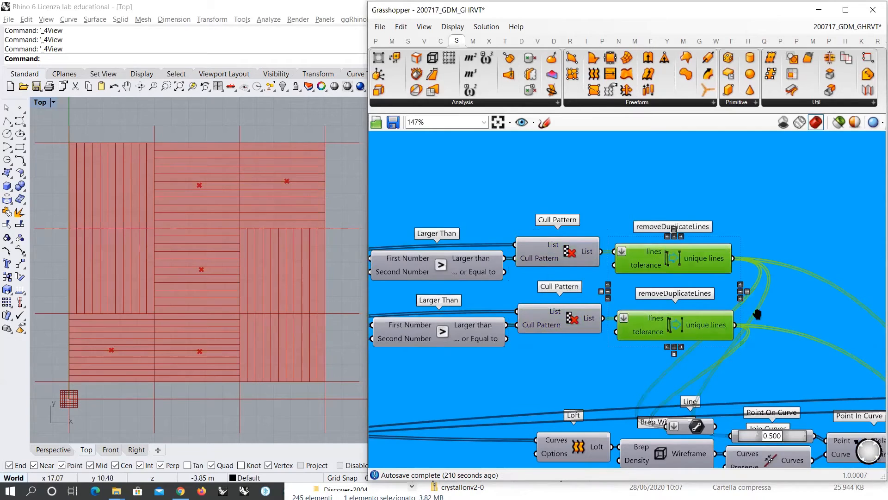
right_drag(757, 314, 549, 254)
scroll(539, 246, down, 1)
click(626, 406)
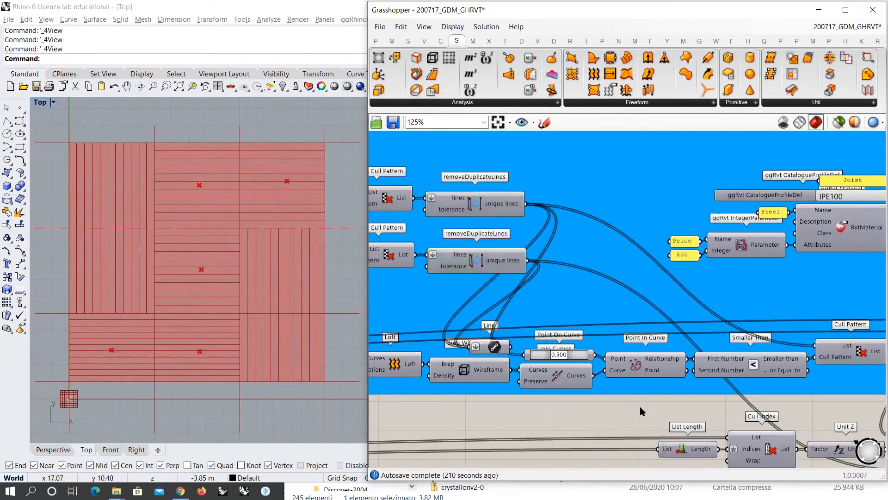
Select the Line component to trace its wires back to the two removeDuplicateLines components, and clear the selection.
right_drag(491, 217, 540, 220)
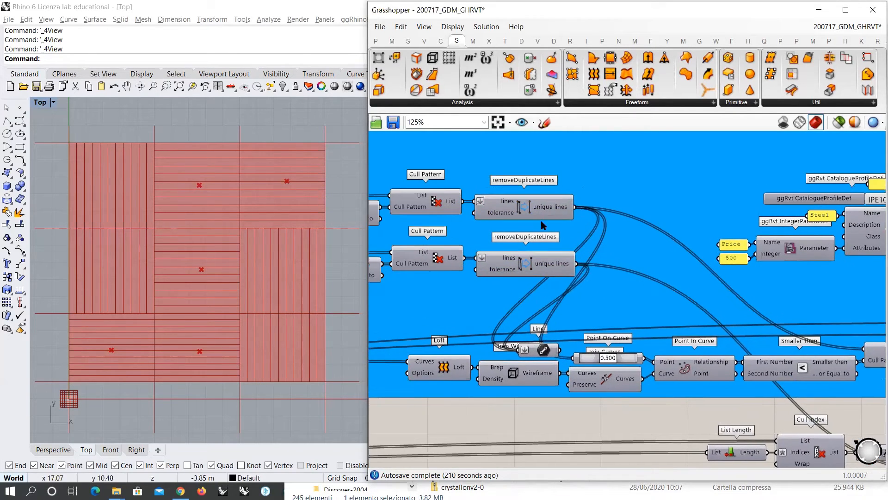
click(540, 352)
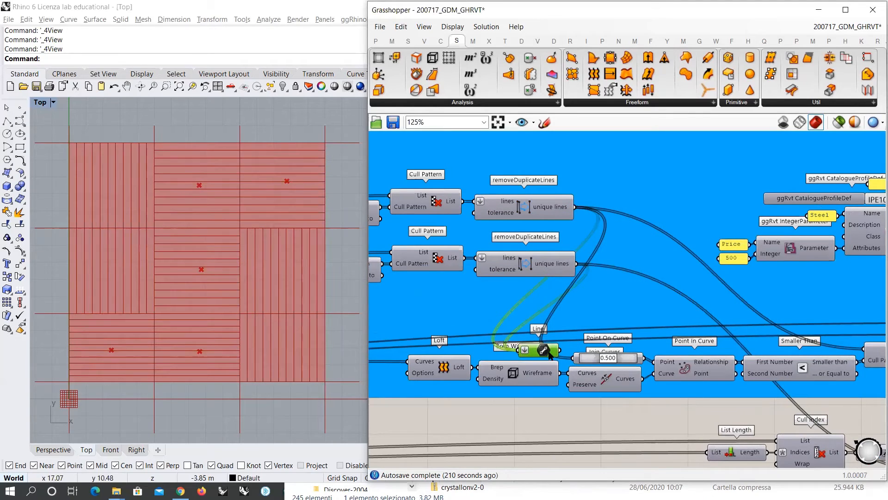
click(548, 406)
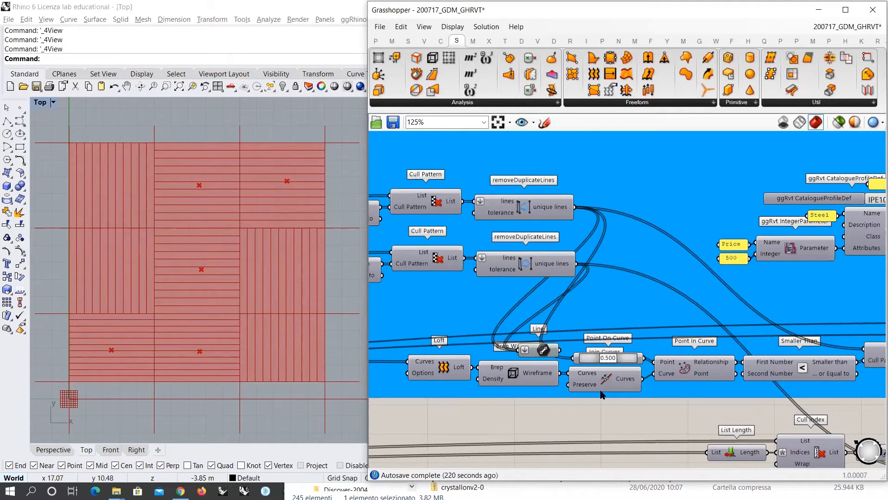
Select the ggRvt ArchDirectShape component in the red stairs group to highlight its geometry.
mouse_move(653, 301)
right_down()
mouse_move(627, 305)
mouse_move(650, 299)
right_up()
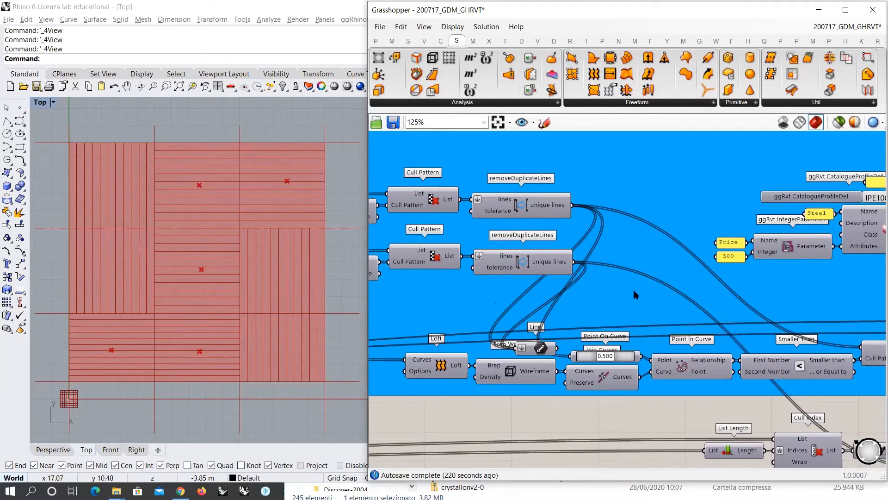
scroll(624, 226, down, 8)
right_drag(553, 343, 767, 447)
scroll(604, 269, up, 6)
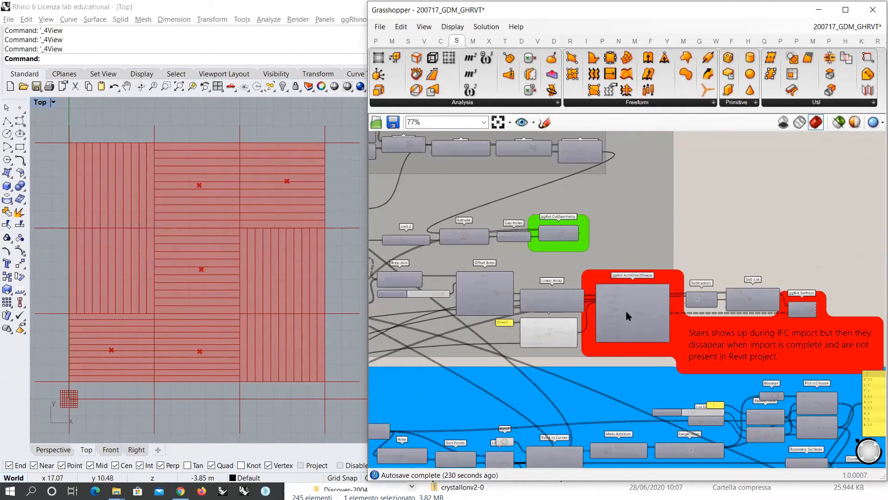
click(633, 314)
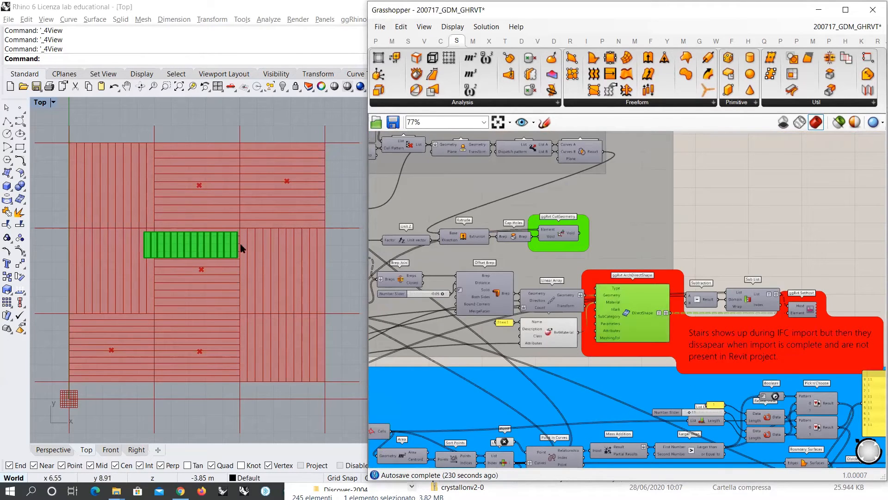
Examine the highlighted stair flights in the Perspective view.
click(60, 451)
scroll(182, 271, up, 5)
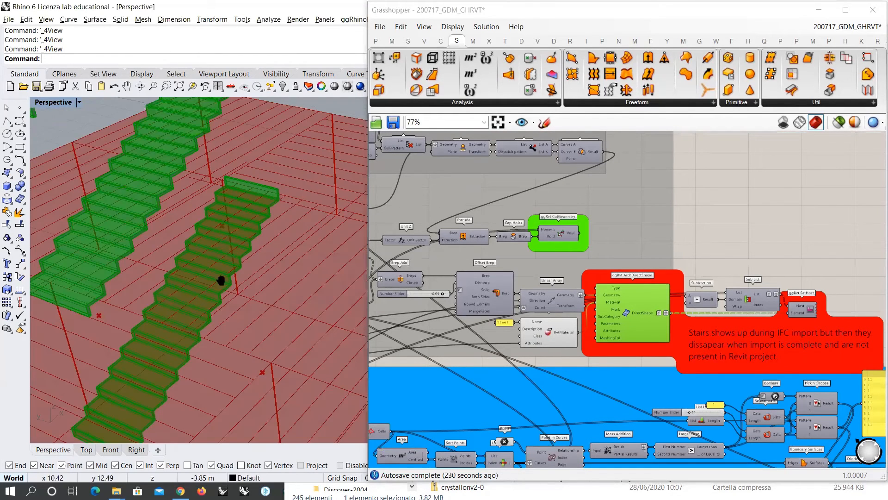
right_drag(247, 266, 257, 340)
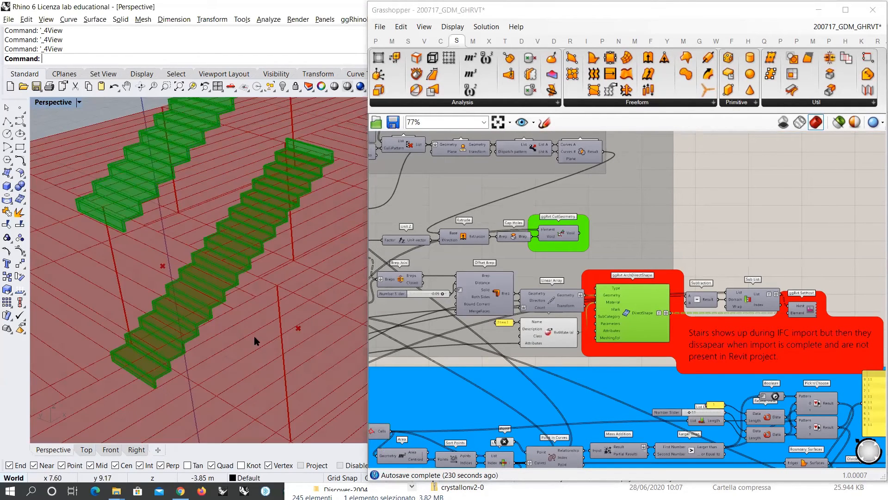
Examine the stair flights against the floor grid in Perspective, and reselect the ggRvt ArchDirectShape component.
right_drag(211, 262, 176, 269)
mouse_move(292, 169)
right_down()
mouse_move(275, 262)
mouse_move(248, 191)
mouse_move(283, 176)
right_up()
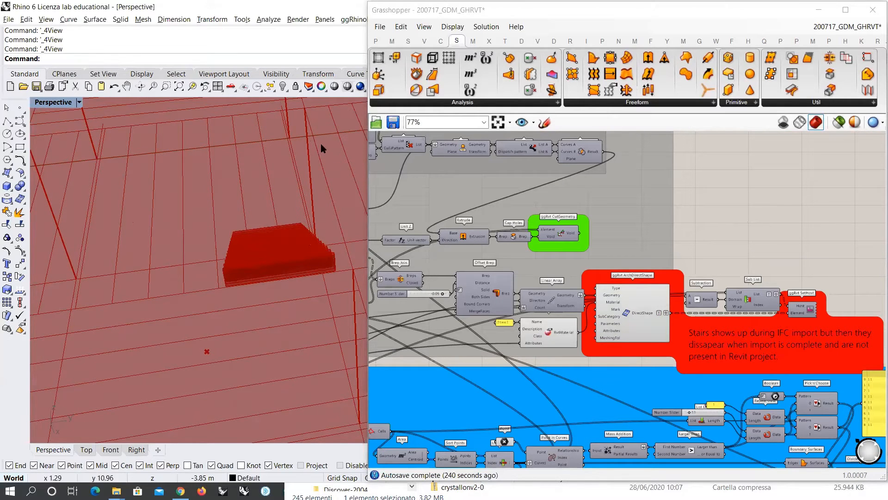
right_drag(245, 235, 305, 246)
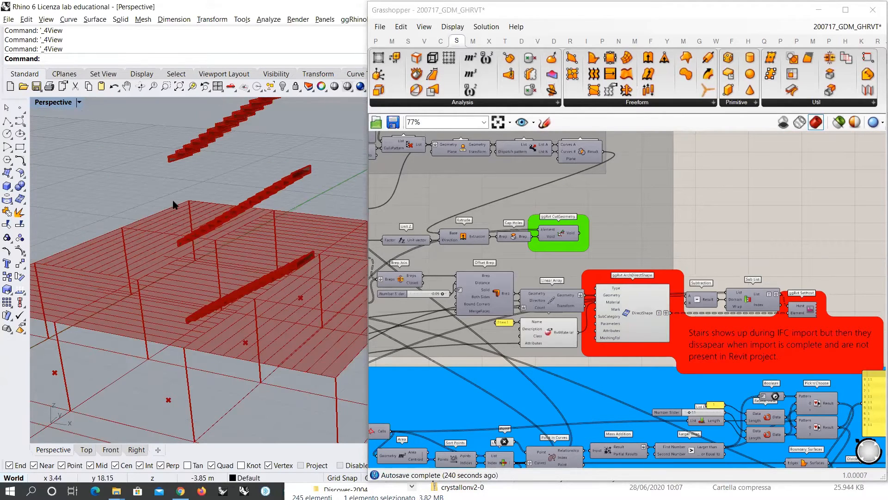
click(630, 310)
right_drag(660, 285, 546, 233)
scroll(546, 233, down, 8)
right_drag(705, 339, 637, 327)
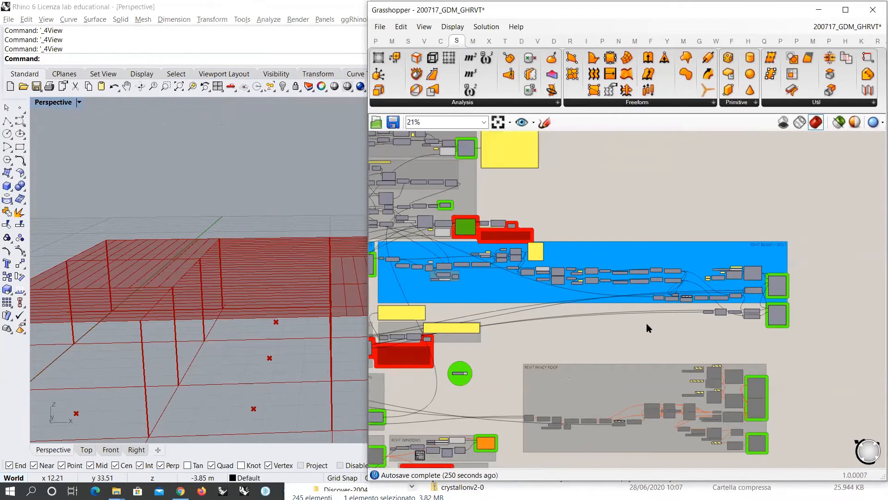
Select the Line component and the 0.500 Point On Curve component to highlight the joist lines' midpoints.
scroll(684, 276, up, 10)
right_drag(586, 397, 515, 324)
click(515, 325)
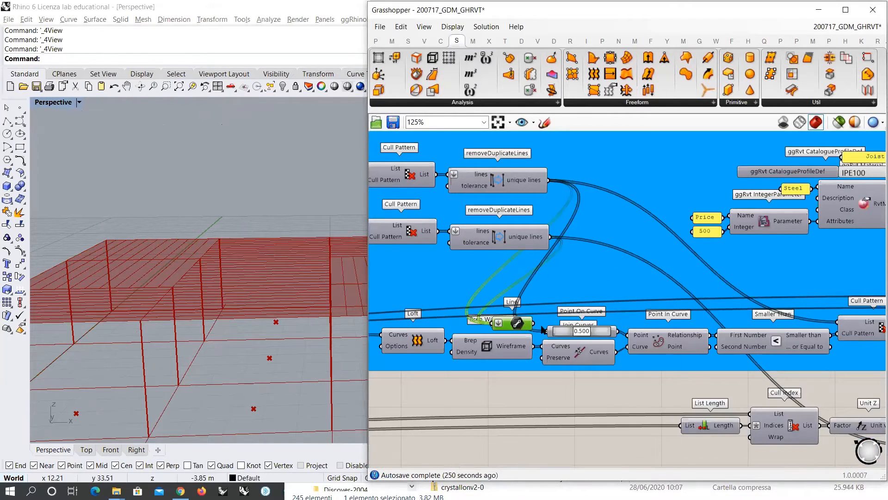
click(596, 334)
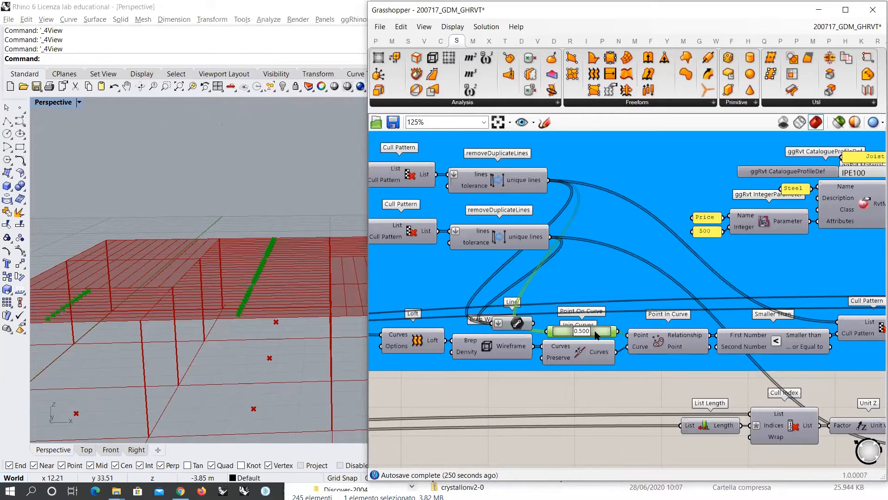
right_drag(260, 262, 303, 282)
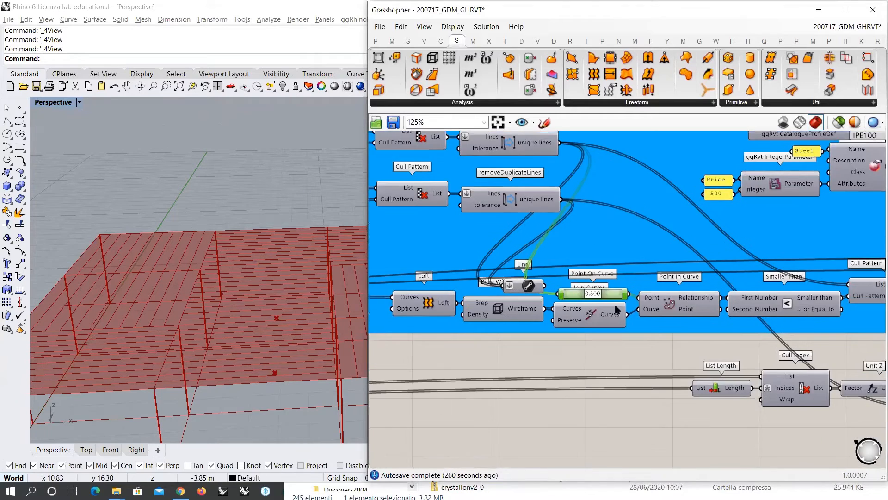
scroll(672, 322, down, 2)
right_drag(670, 318, 691, 326)
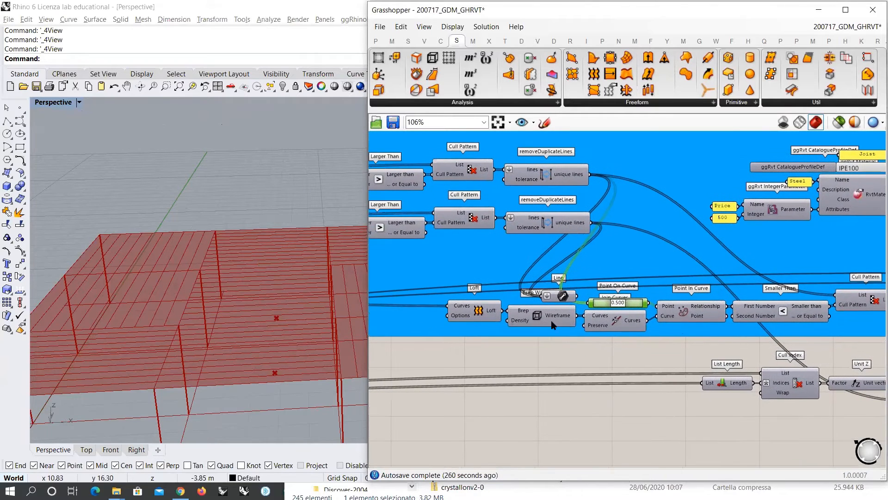
Check the Loft surface at the stairs in Perspective, and hide the previews of the Loft and Point In Curve components.
click(486, 314)
right_drag(222, 296, 327, 307)
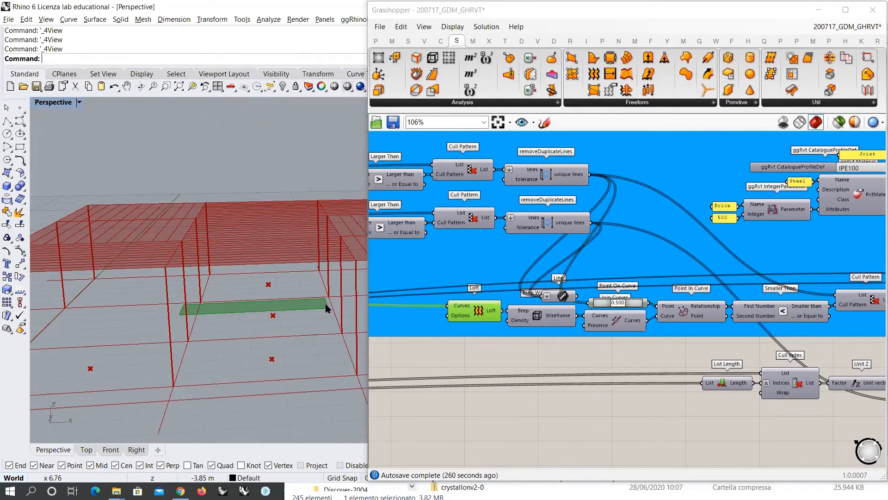
click(478, 311)
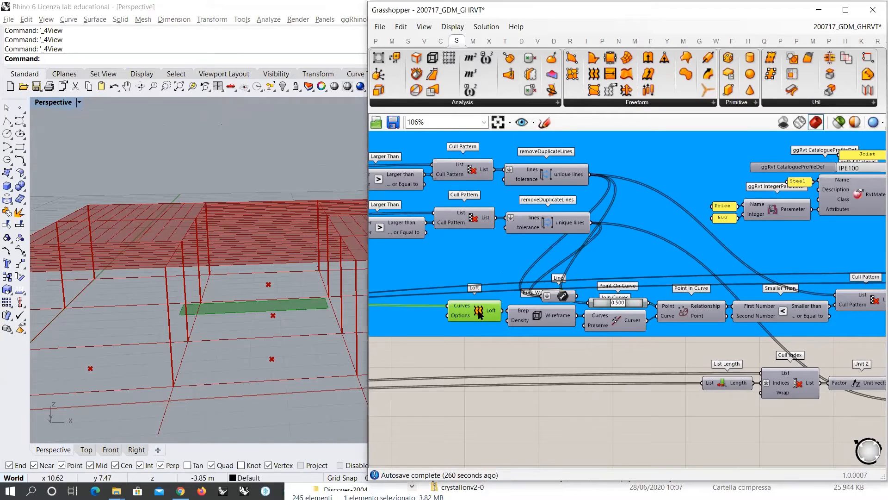
key(ctrl+q)
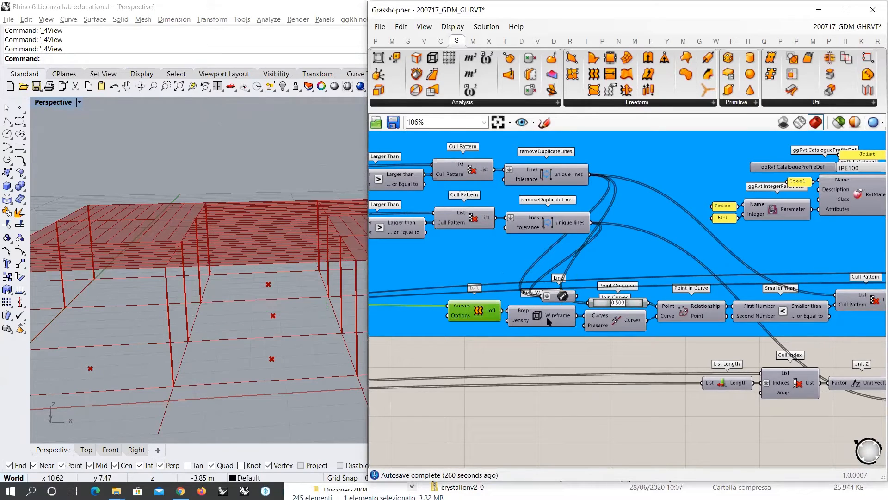
click(682, 315)
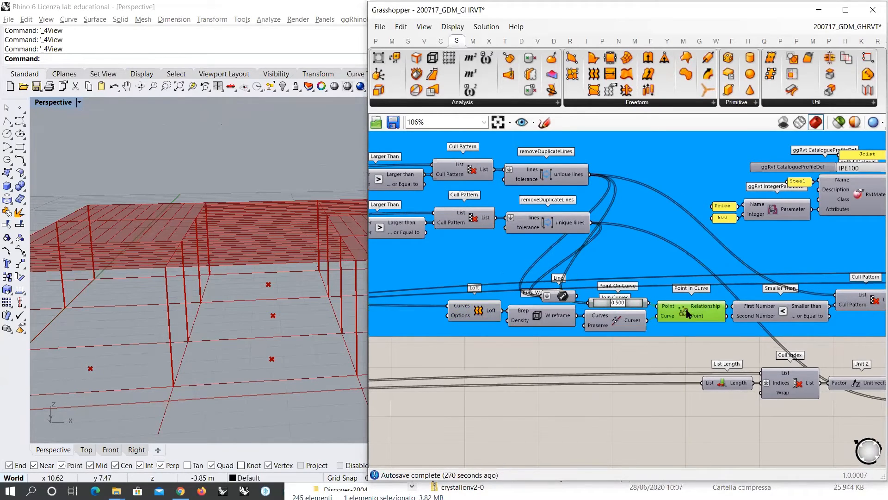
key(ctrl+q)
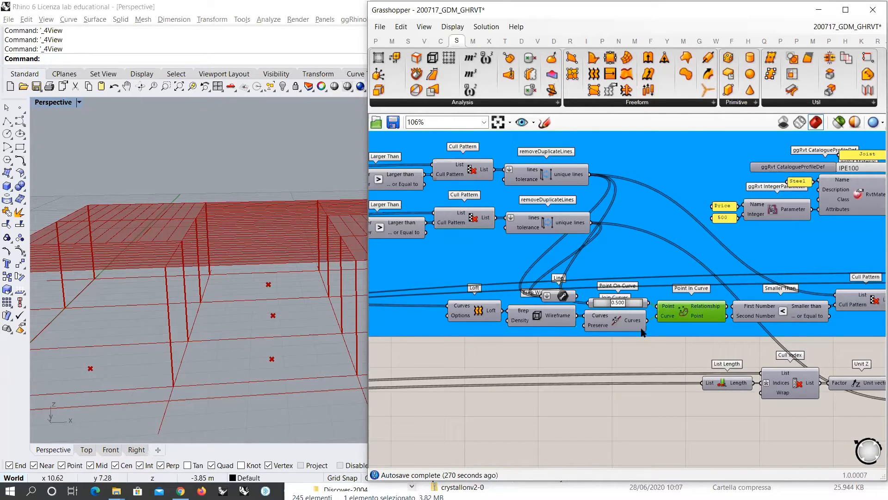
Select the Smaller Than component and the Cull Pattern after it to inspect the filtered joist lines in Perspective.
right_drag(725, 320, 462, 331)
scroll(461, 319, up, 3)
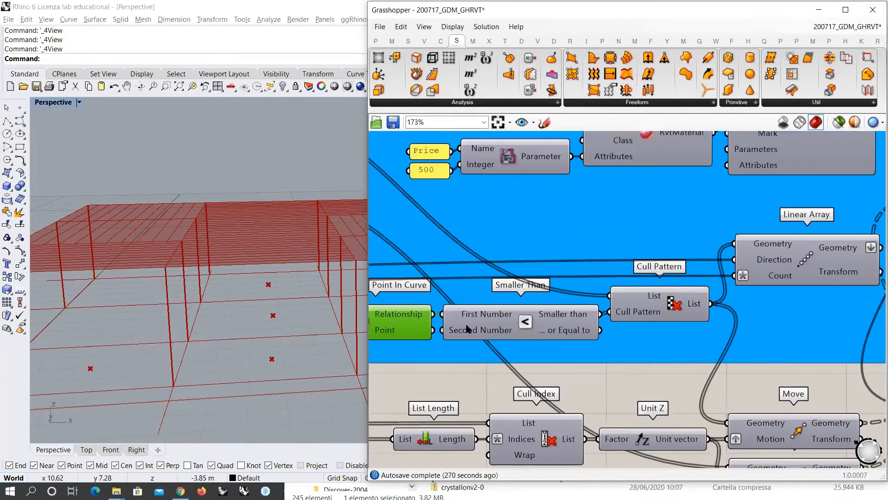
click(563, 318)
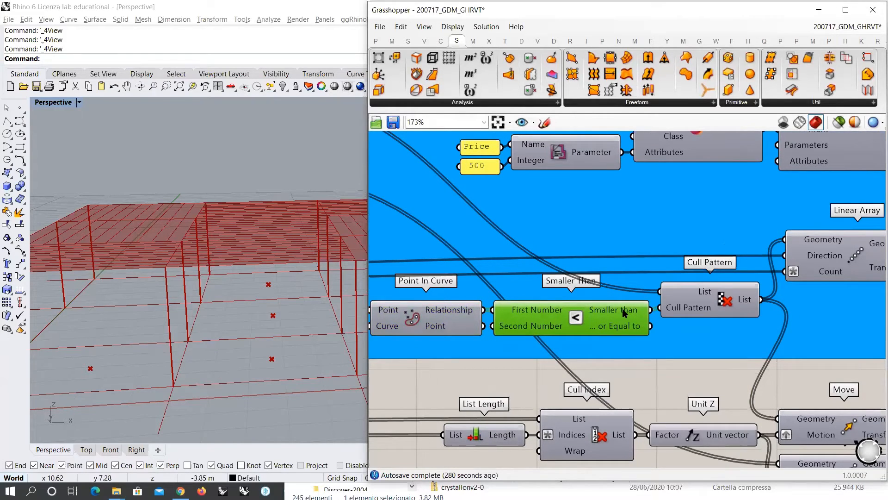
mouse_move(624, 313)
click(722, 301)
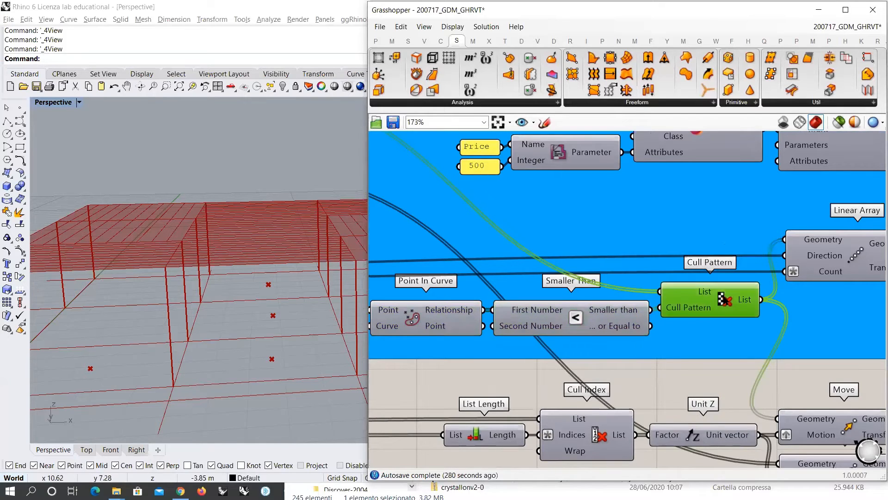
right_drag(260, 333, 283, 306)
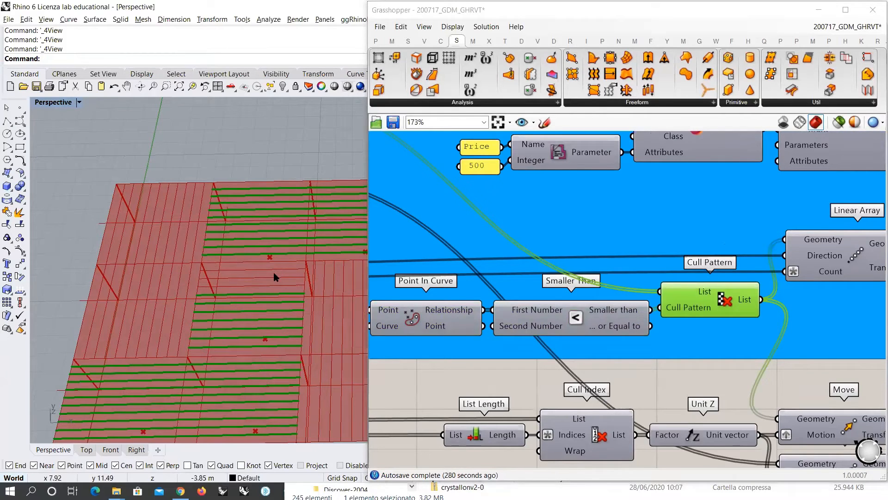
Hide the preview of the floor surfaces feeding the edge-direction components, and reselect the Cull Pattern after Smaller Than.
right_drag(590, 335, 688, 351)
scroll(689, 352, down, 4)
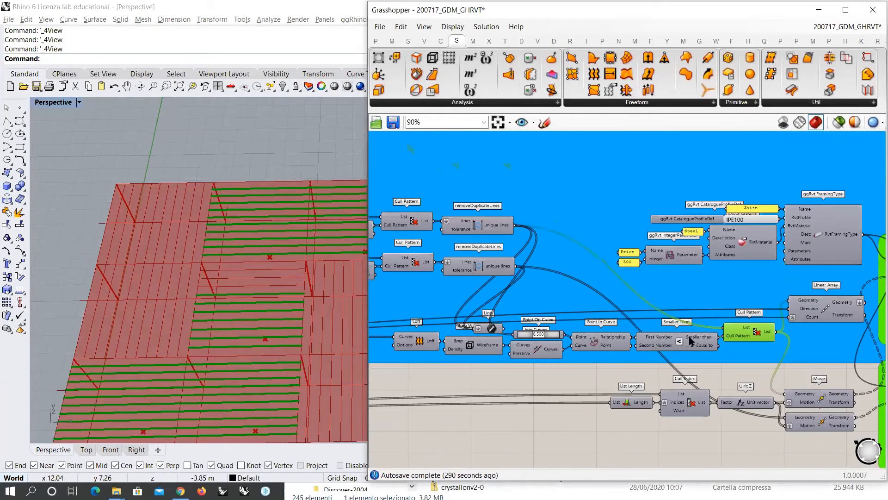
scroll(582, 295, down, 3)
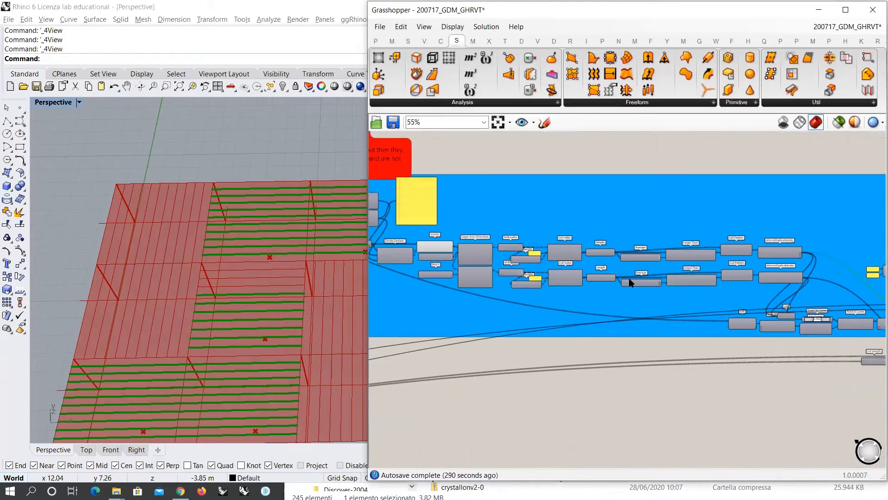
click(456, 252)
scroll(746, 343, up, 4)
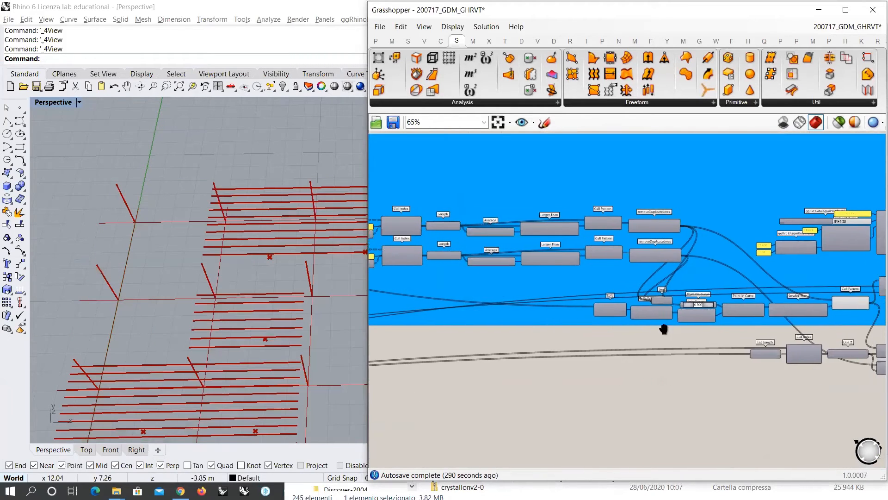
click(680, 266)
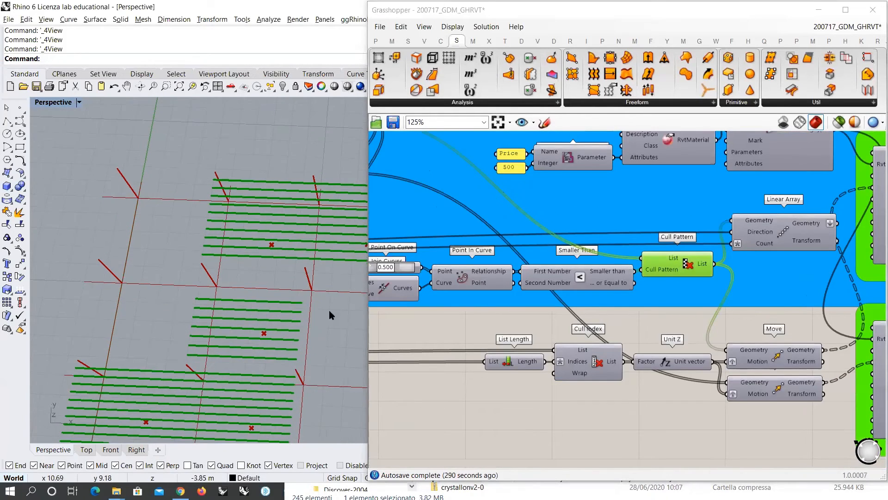
Select the ggRvt ArchDirectShape component and compare the stairs with the filtered joists in the Top view.
scroll(460, 296, down, 5)
right_drag(460, 297, 625, 329)
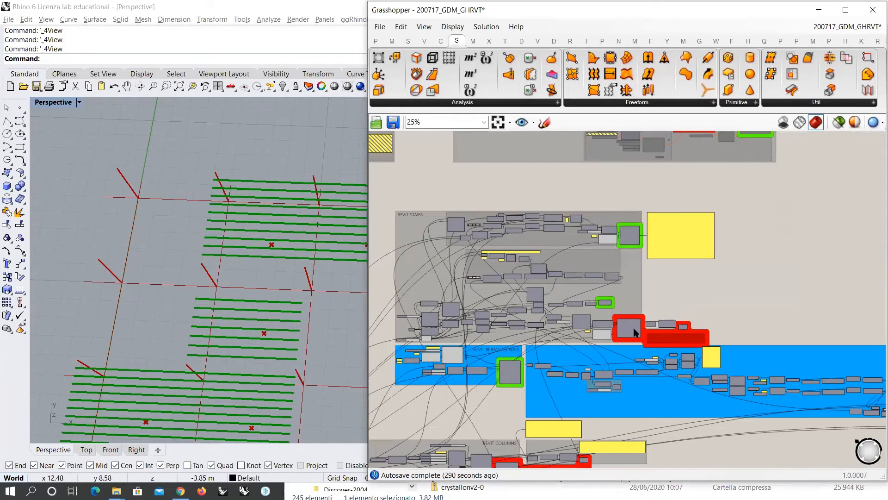
click(635, 331)
click(87, 450)
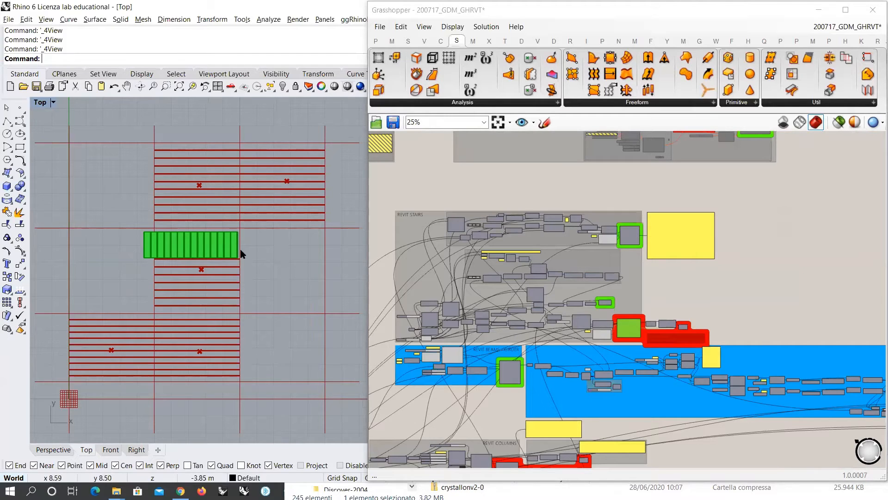
right_drag(787, 414, 718, 380)
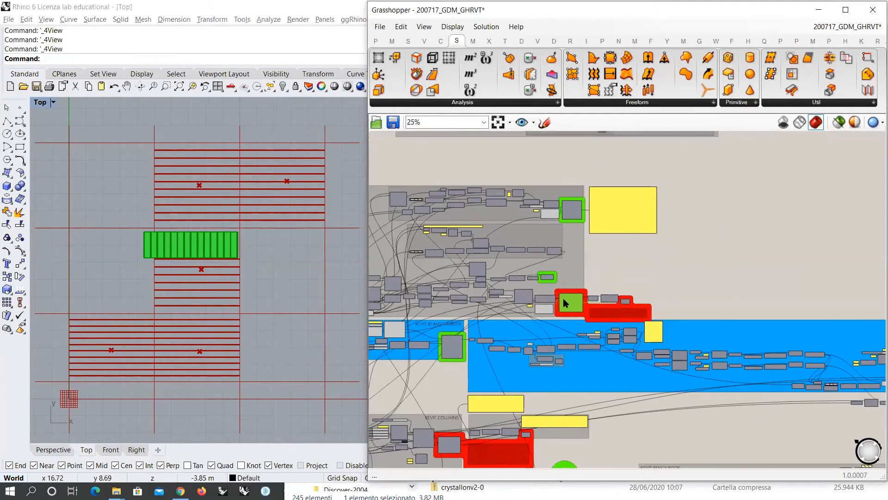
click(698, 354)
Return to the Perspective view and select the Linear Array component to examine the joists copied to each floor.
right_drag(877, 403, 600, 335)
scroll(545, 309, up, 6)
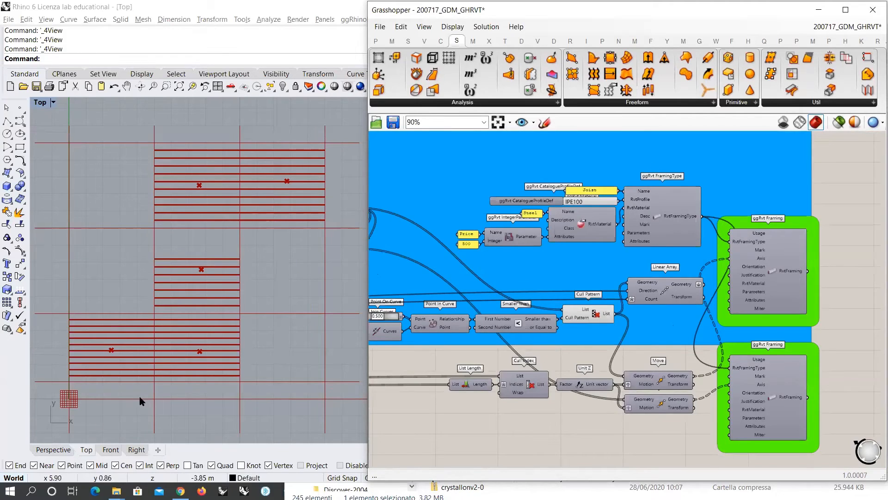
click(60, 449)
right_drag(246, 334, 265, 320)
right_drag(607, 311, 545, 305)
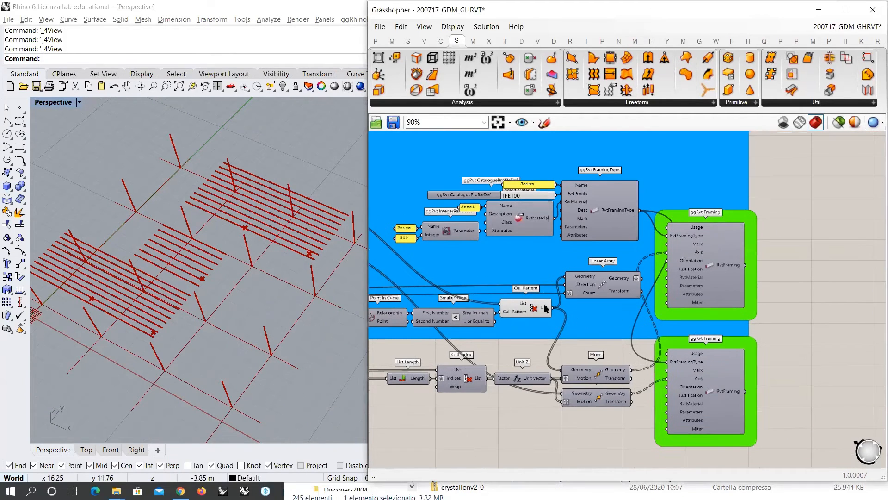
click(530, 317)
click(603, 283)
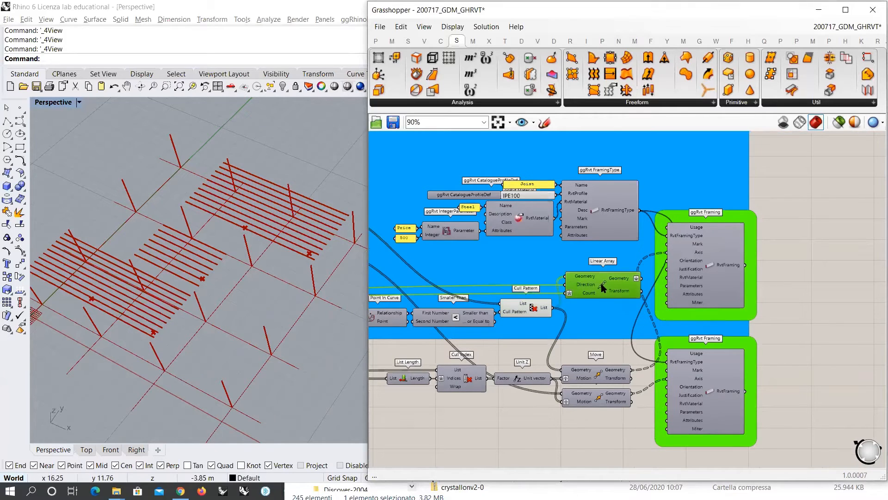
right_drag(199, 250, 259, 324)
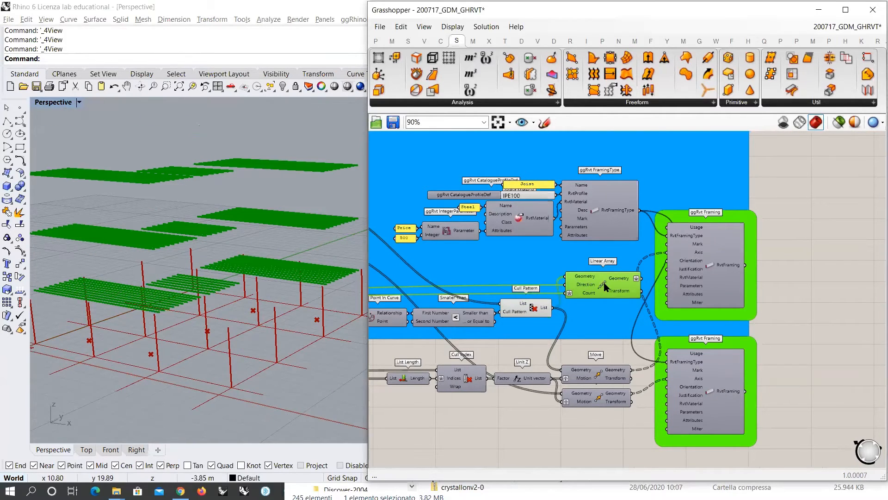
right_drag(206, 219, 303, 275)
Hide the previews of the Linear Array and the Cull Pattern after Smaller Than, shifting the Linear Array slightly away from the Cull Pattern.
click(603, 282)
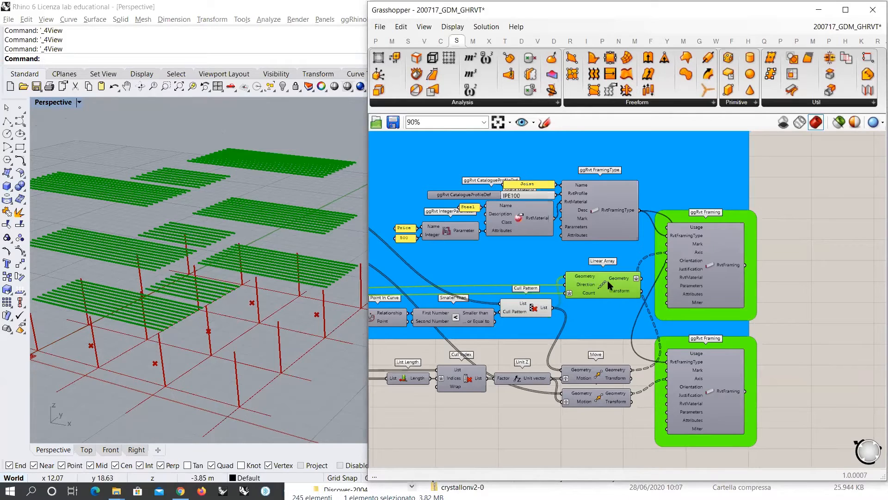
key(ctrl+q)
mouse_move(602, 282)
mouse_down()
mouse_move(591, 262)
mouse_move(594, 278)
mouse_up()
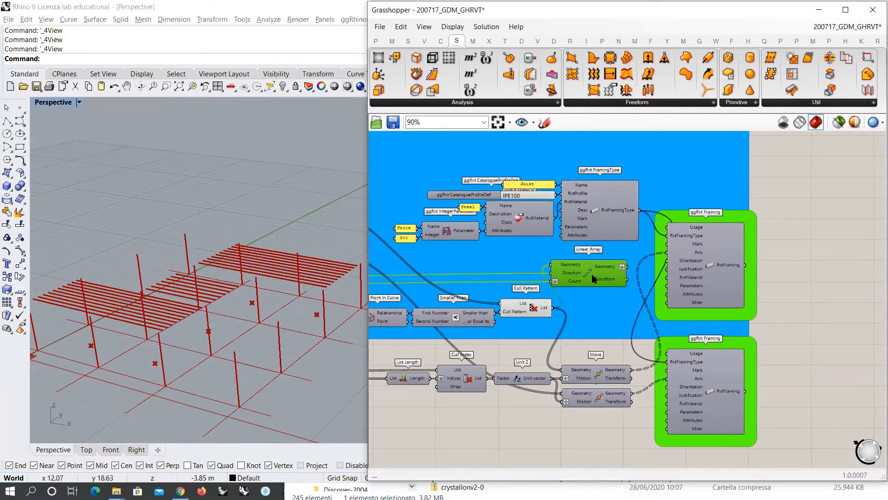
click(719, 258)
key(ctrl+q)
click(538, 311)
key(ctrl+q)
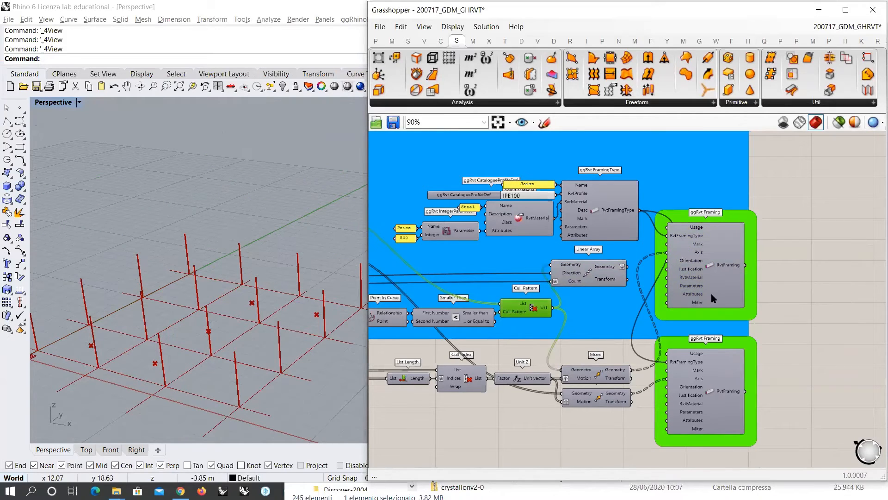
Show the upper ggRvt Framing component's preview, and nudge the Linear Array slightly toward the Framing components.
click(724, 262)
key(ctrl+q)
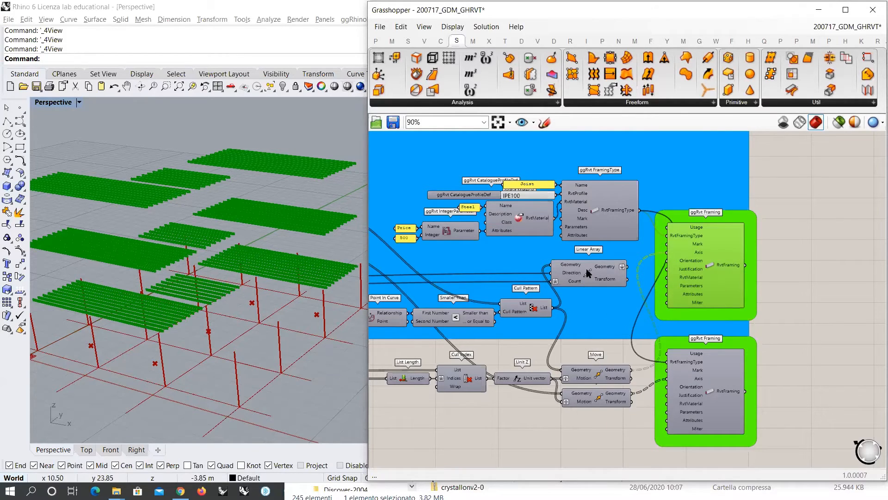
drag(591, 272, 598, 271)
click(598, 271)
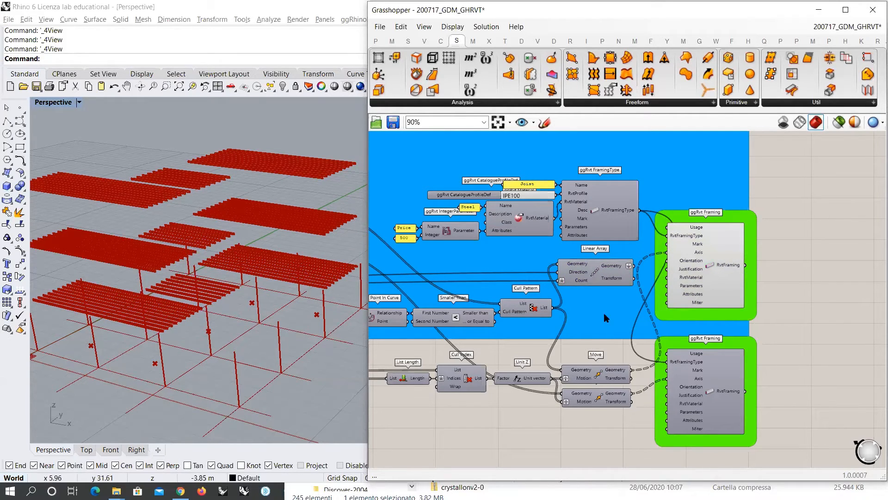
Select List Length, Cull Index and Unit Z together and shift them away from the two Move components.
scroll(601, 326, up, 2)
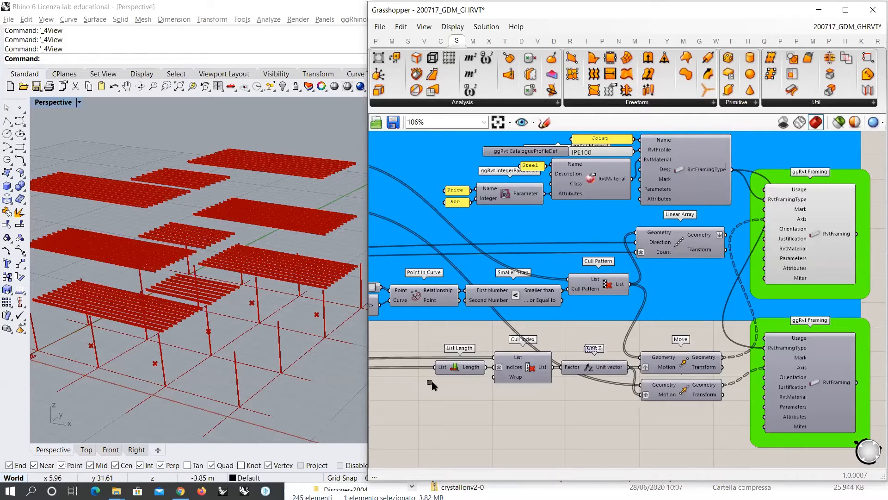
drag(430, 383, 556, 381)
click(639, 395)
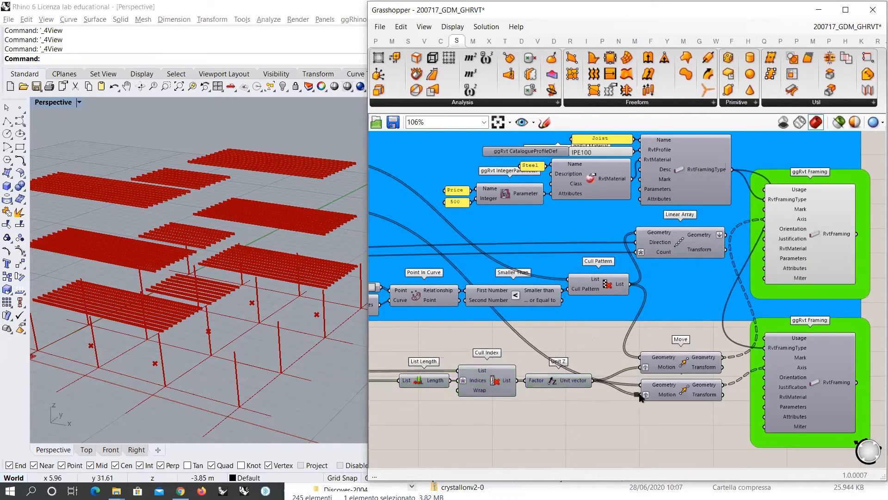
Show the upper Move component's preview and hide the upper ggRvt Framing component's preview.
click(687, 366)
click(813, 237)
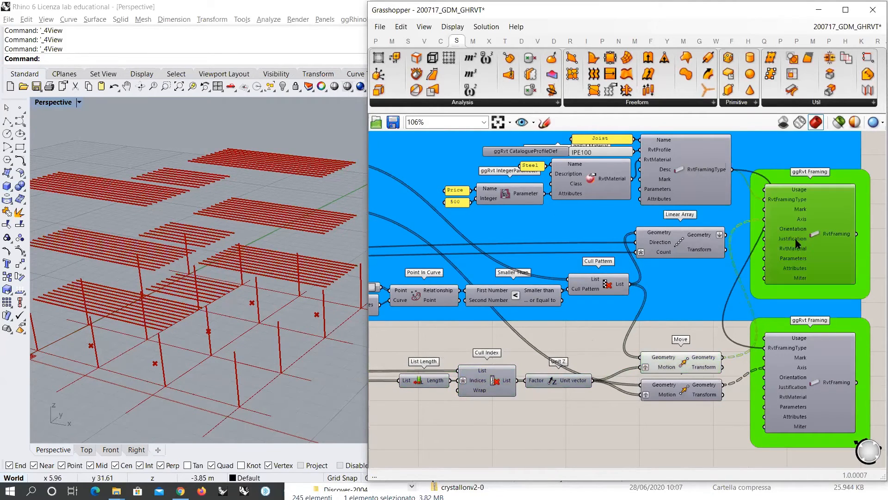
Preview the joist lines from the Cull Pattern after Smaller Than in the viewport, and hide that preview again.
right_drag(658, 329, 651, 343)
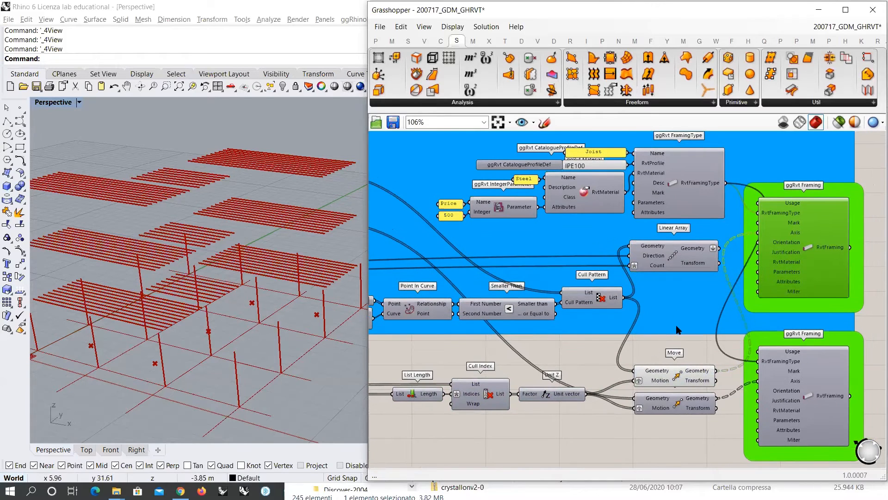
click(600, 300)
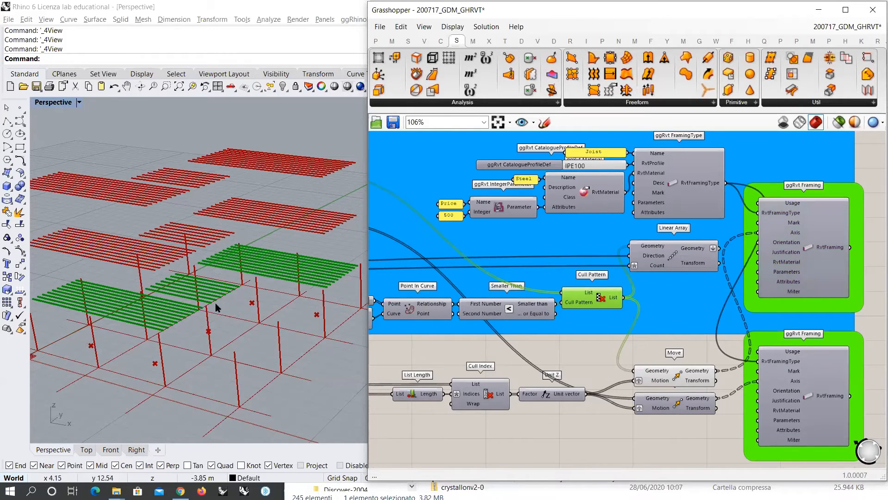
right_drag(228, 335, 248, 342)
click(597, 303)
key(ctrl+q)
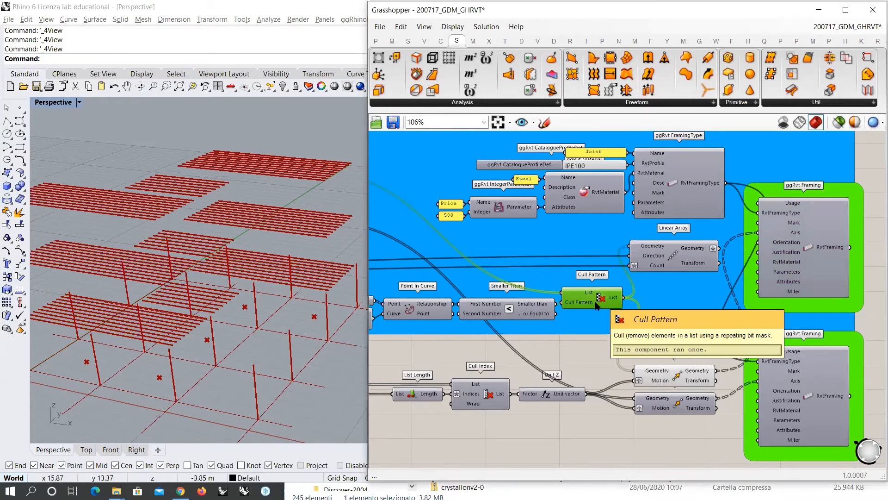
Preview the lines from the lower removeDuplicateLines component against the culled joists, and switch that preview off again.
right_drag(559, 323, 710, 334)
click(437, 232)
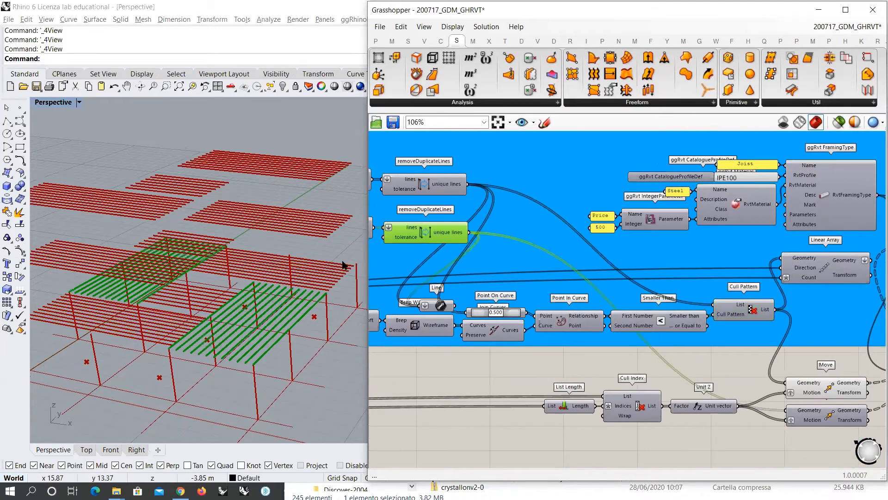
right_drag(158, 283, 224, 310)
right_drag(755, 375, 582, 336)
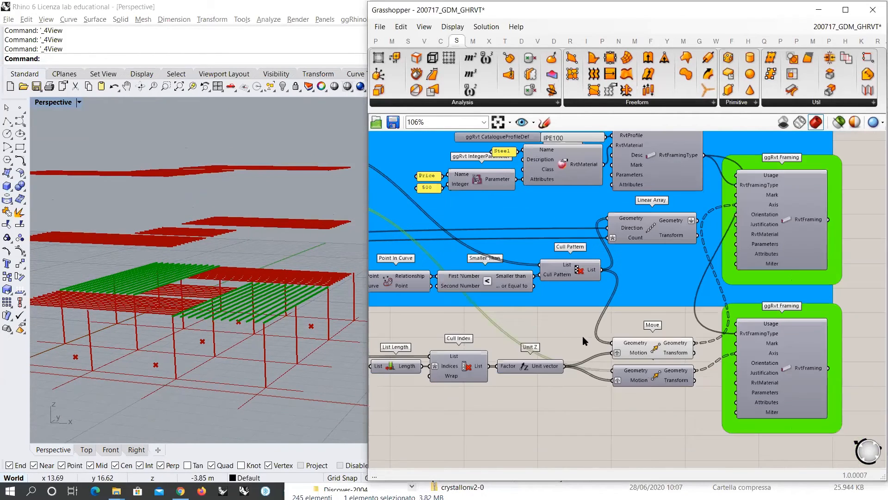
click(582, 276)
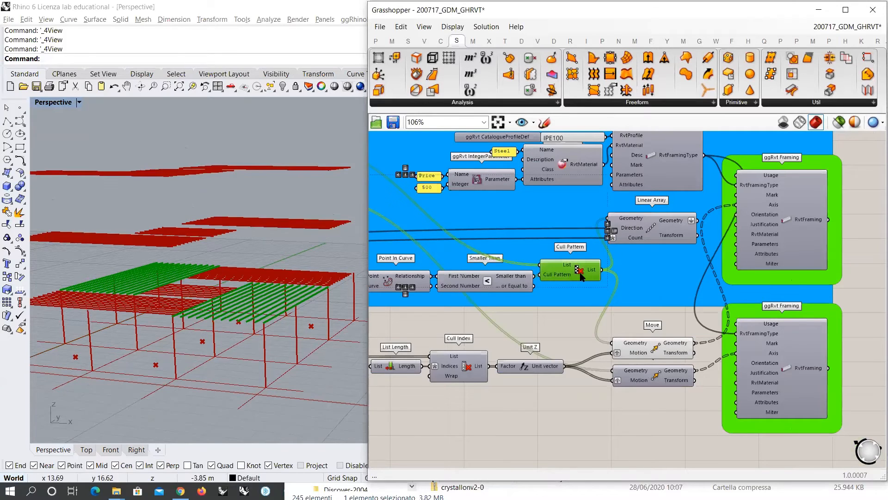
click(559, 327)
right_drag(576, 315, 632, 327)
scroll(633, 327, down, 2)
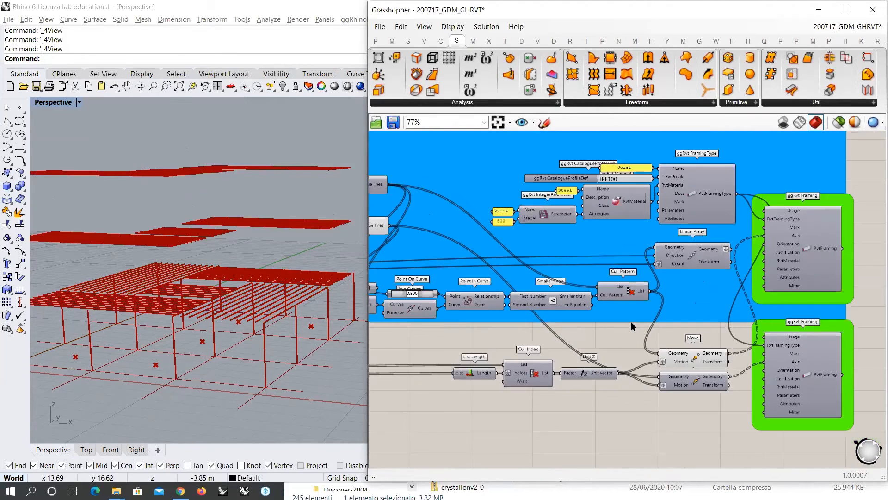
click(387, 240)
key(ctrl+q)
Compare the two Move components by toggling their previews, ending with both previews shown.
right_drag(683, 361, 576, 339)
scroll(577, 336, up, 3)
click(576, 333)
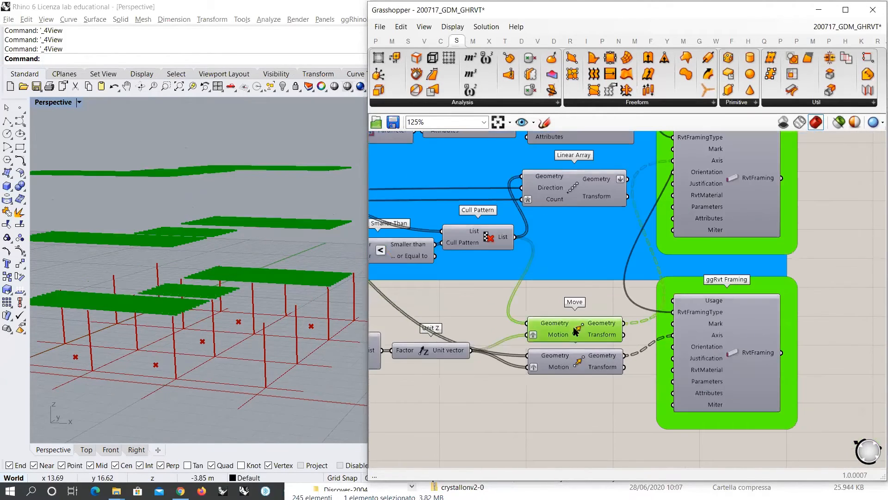
key(ctrl+q)
click(583, 362)
key(ctrl+q)
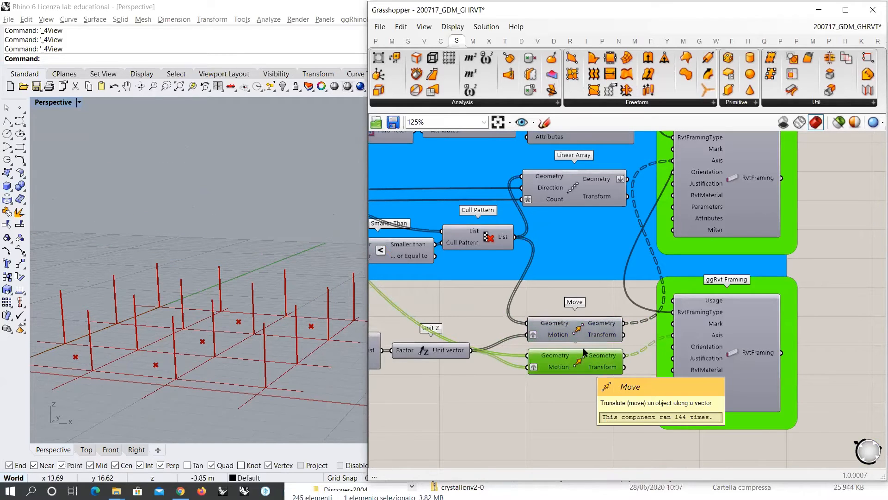
click(573, 329)
key(ctrl+q)
click(595, 412)
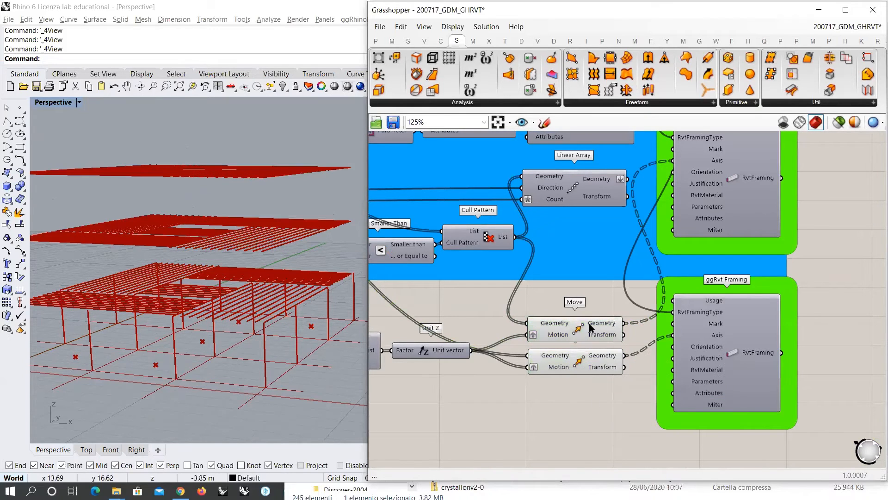
Examine the joist layout across the floors, and hide the previews of both Move components.
right_drag(232, 272, 272, 286)
scroll(257, 290, down, 2)
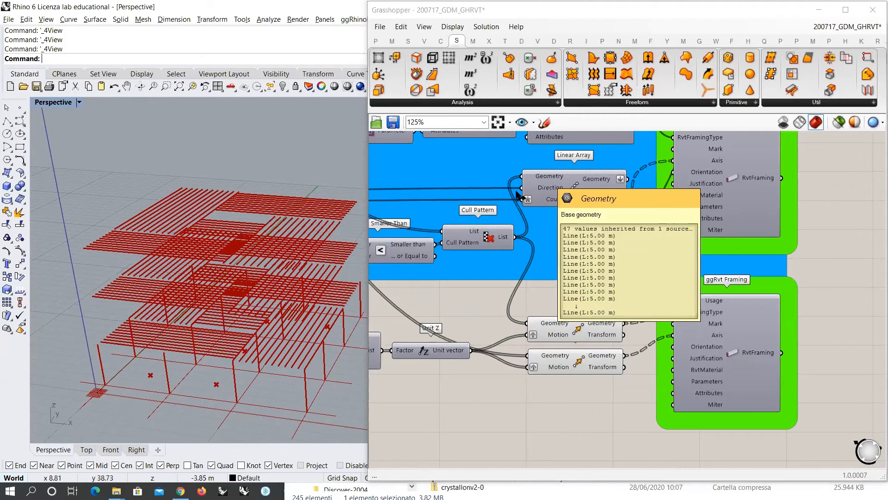
click(497, 240)
click(517, 279)
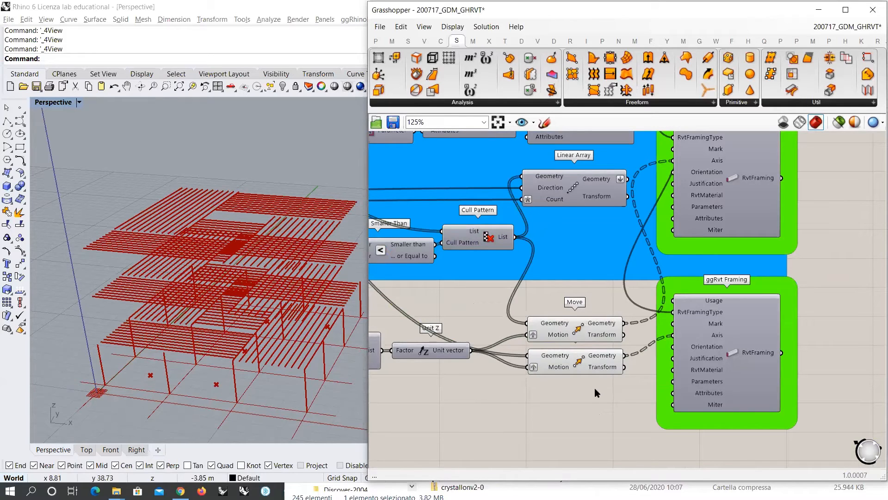
drag(595, 391, 556, 321)
click(607, 299)
right_drag(607, 299, 502, 325)
click(491, 356)
shift+click(483, 384)
key(ctrl+q)
Widen the Grasshopper window over the Rhino viewport, and bring the joist ggRvt FramingType component and its inputs into close view.
right_drag(644, 184, 769, 260)
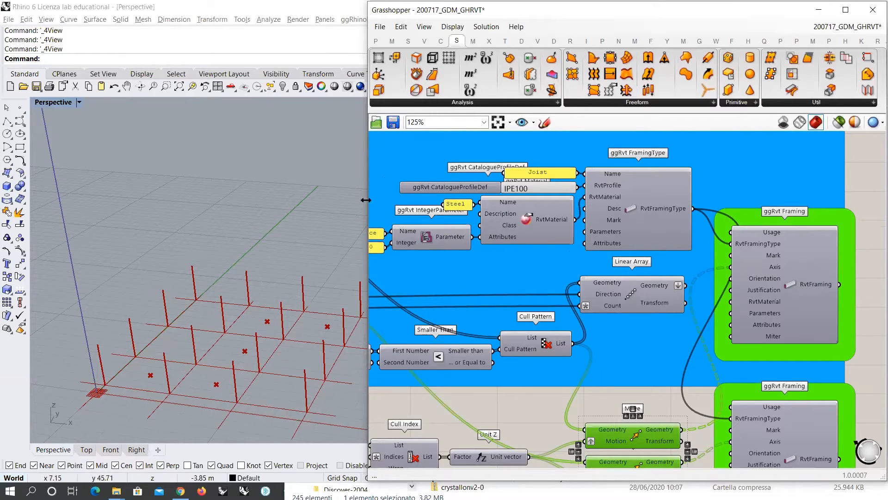
drag(350, 222, 172, 221)
right_drag(430, 220, 537, 221)
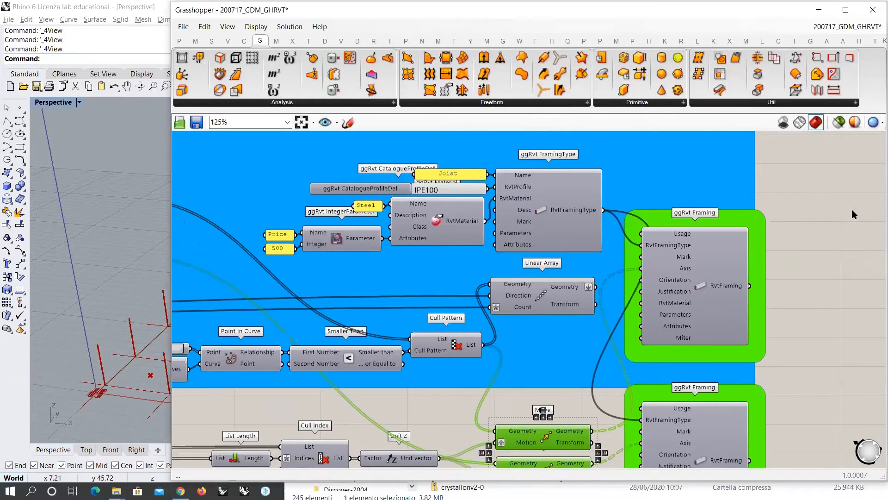
mouse_move(487, 188)
right_down()
mouse_move(536, 220)
mouse_move(487, 197)
right_up()
click(714, 272)
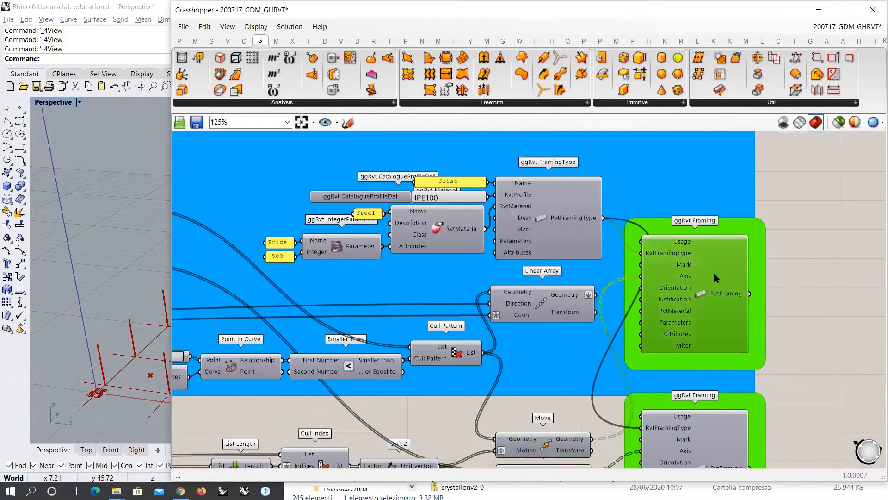
click(540, 214)
scroll(603, 252, up, 3)
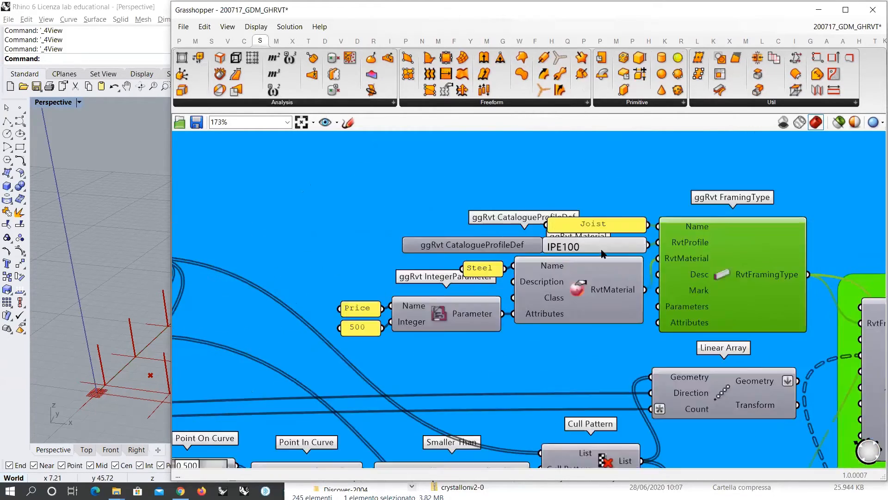
scroll(602, 251, up, 5)
scroll(612, 232, down, 4)
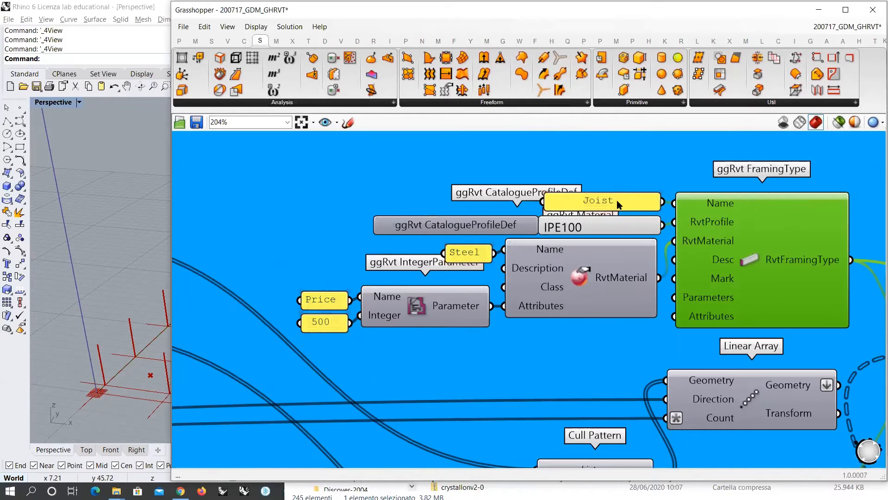
Browse the EuroProfile EP IPE Beams sections offered by the joist's CatalogueProfileDef, and close the choices.
click(612, 230)
click(564, 229)
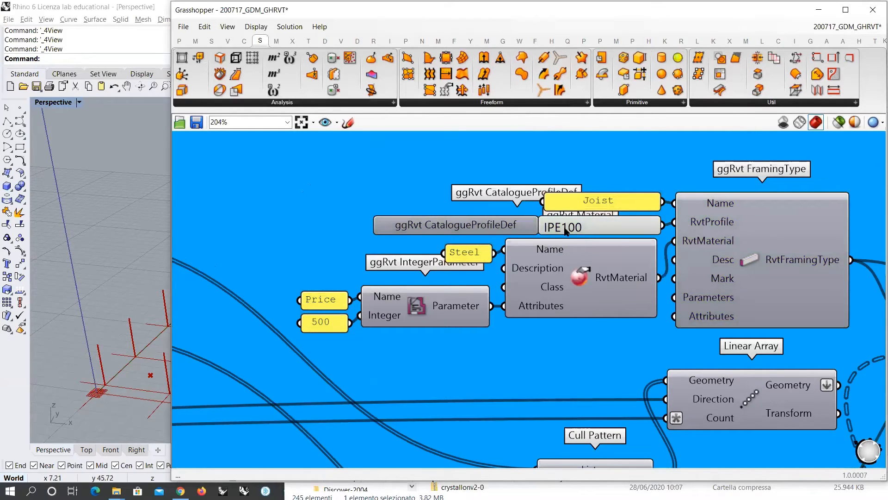
right_click(527, 231)
mouse_move(599, 287)
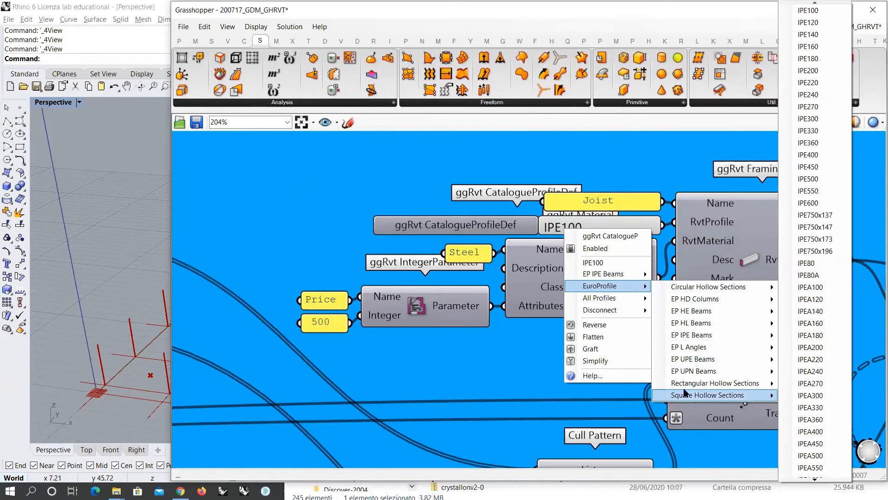
mouse_move(694, 337)
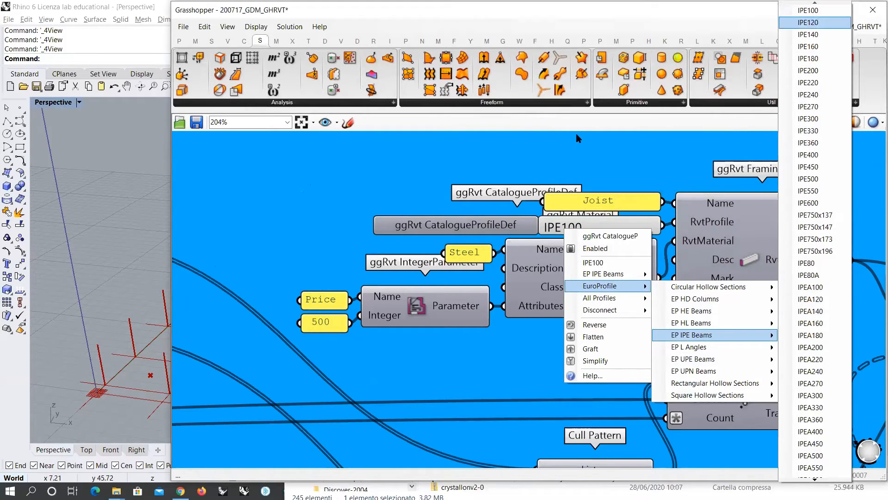
click(498, 224)
click(495, 223)
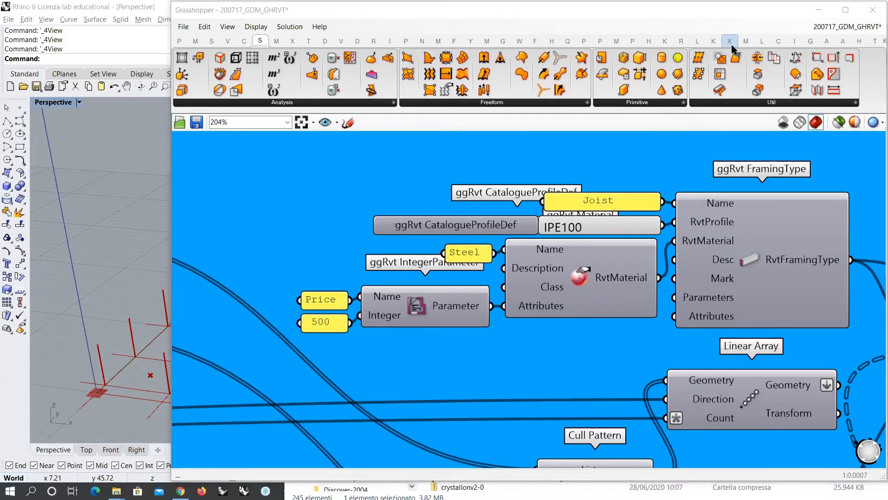
View the full list of ggRvt profile and material components, and return to the FramingType and Material components.
click(680, 40)
click(288, 103)
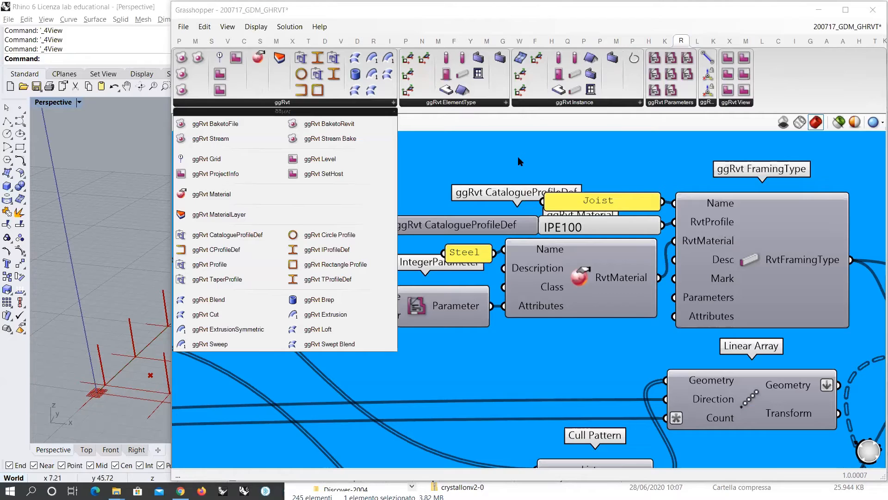
click(748, 243)
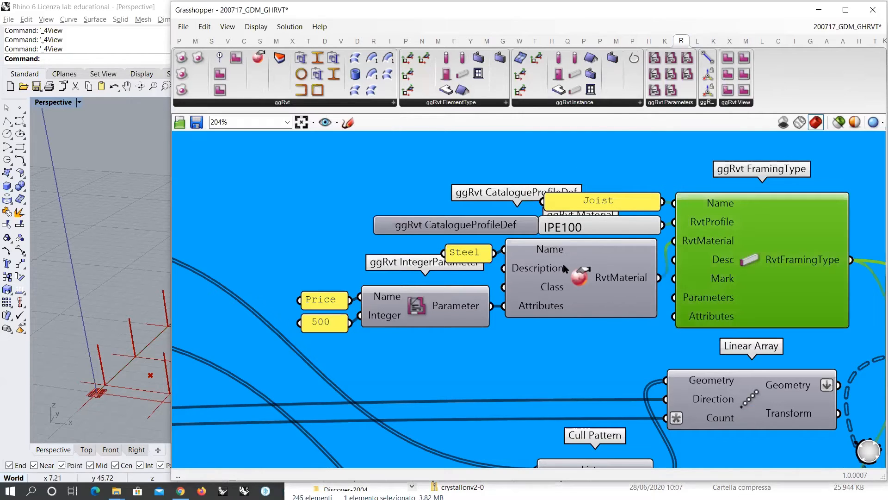
click(612, 277)
click(666, 260)
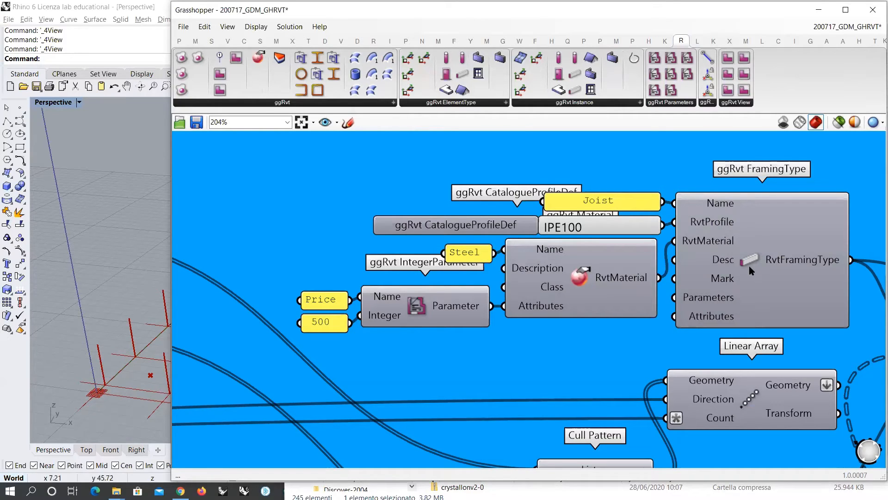
Check the Usage input description of the upper joist ggRvt Framing component.
right_drag(750, 238, 521, 230)
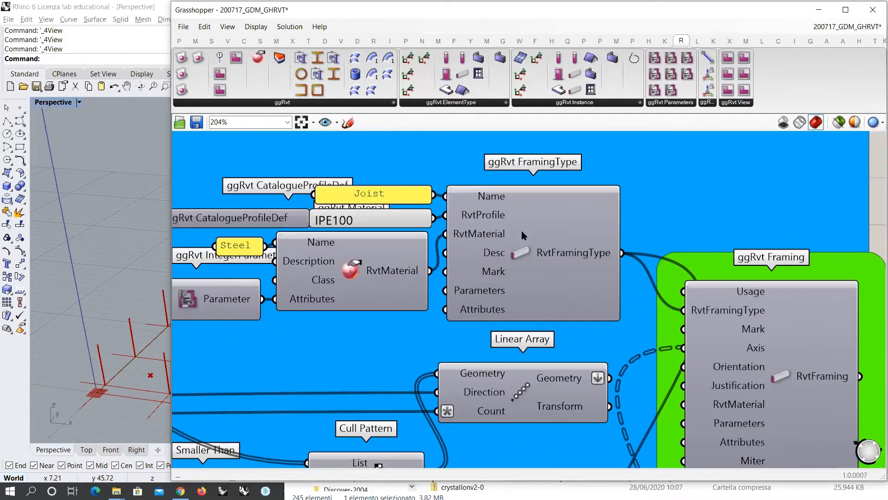
scroll(581, 234, down, 3)
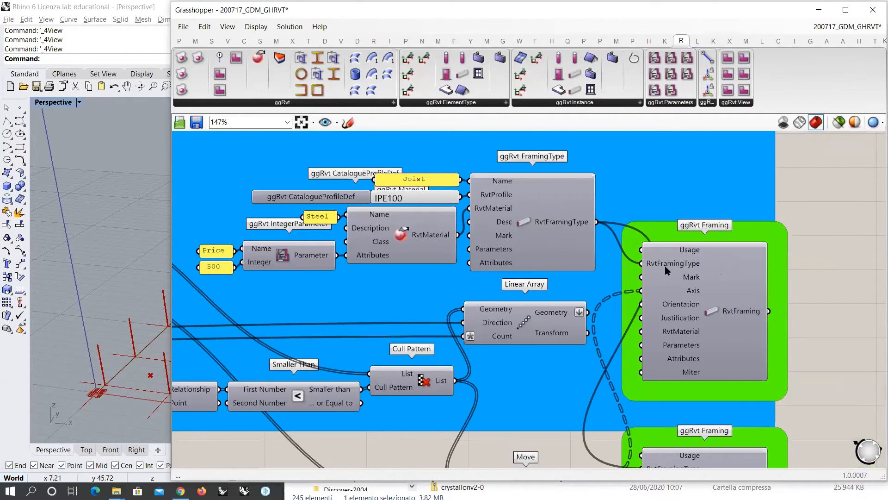
mouse_move(686, 251)
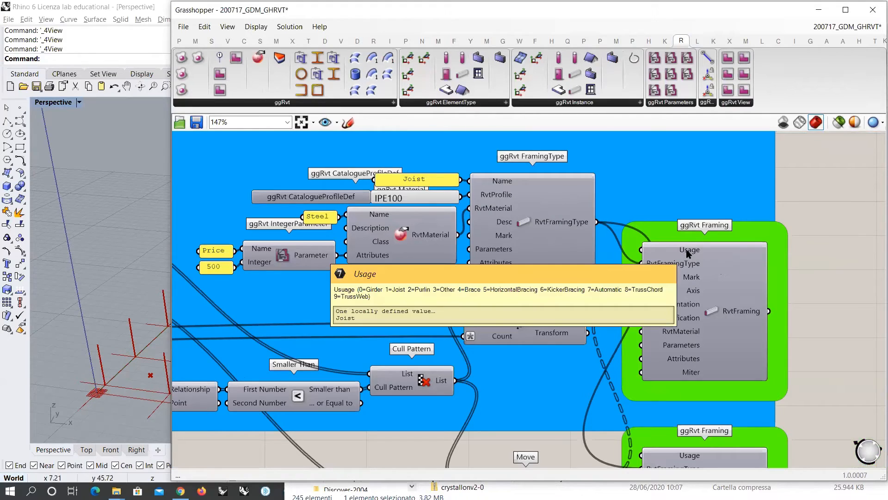
Inspect the Usage options of the ggRvt Framing component in the REVIT BEAMS - GIRDER group, and dismiss them.
scroll(777, 241, down, 10)
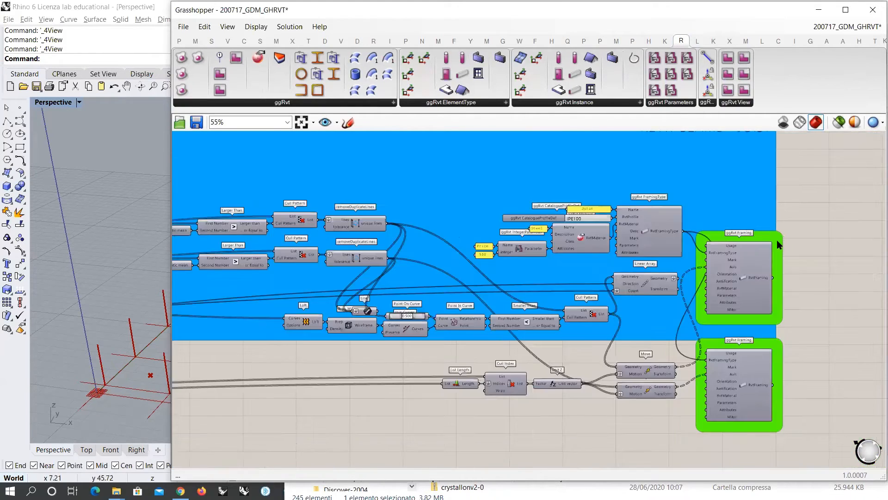
right_drag(335, 284, 533, 307)
scroll(469, 254, up, 3)
scroll(479, 210, up, 2)
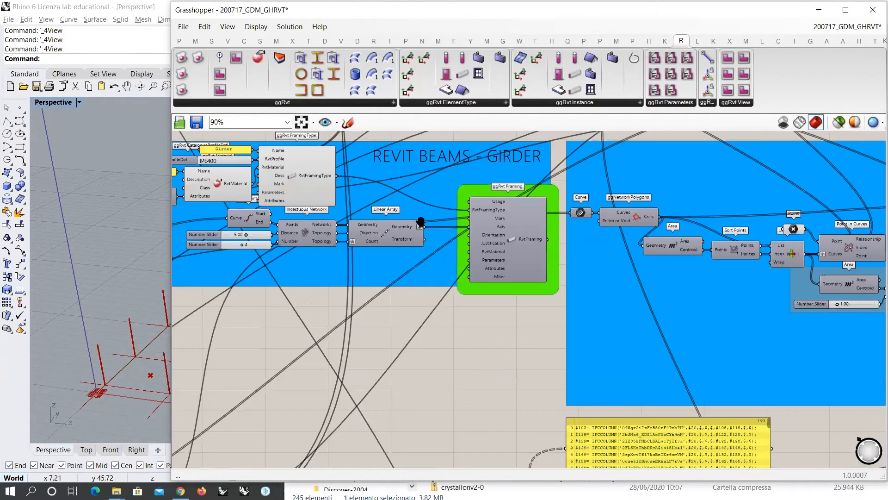
scroll(570, 238, up, 3)
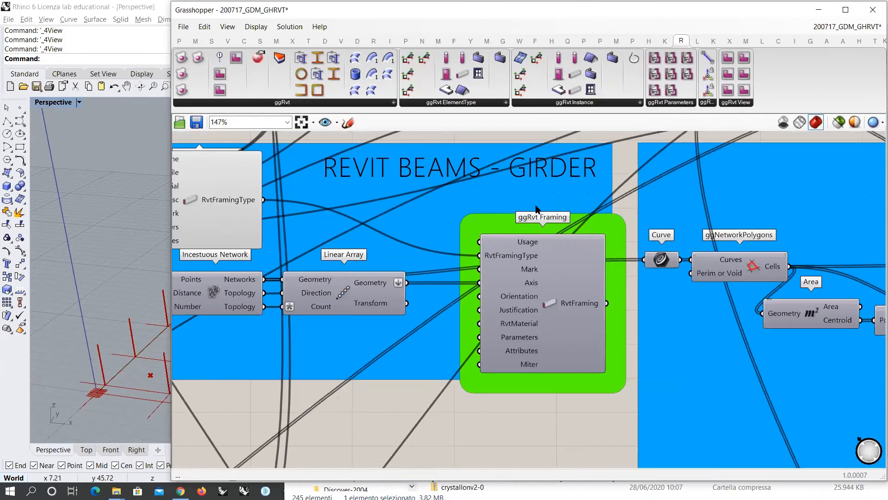
right_click(504, 262)
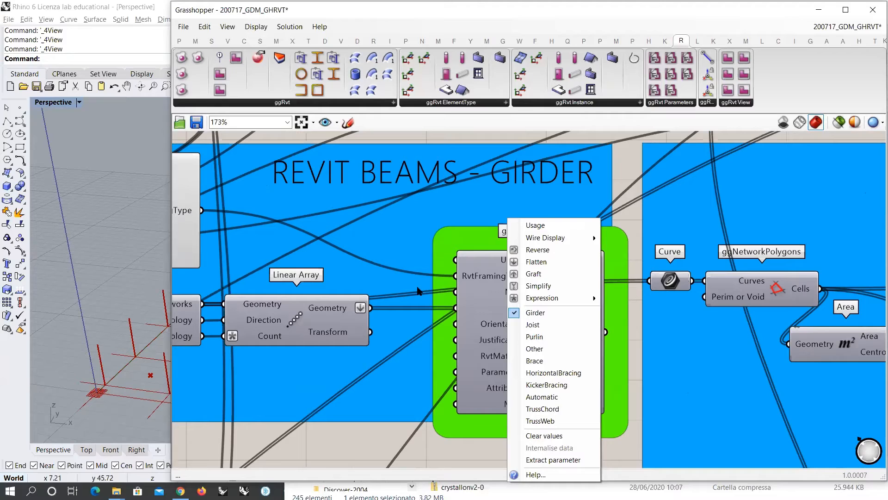
click(373, 443)
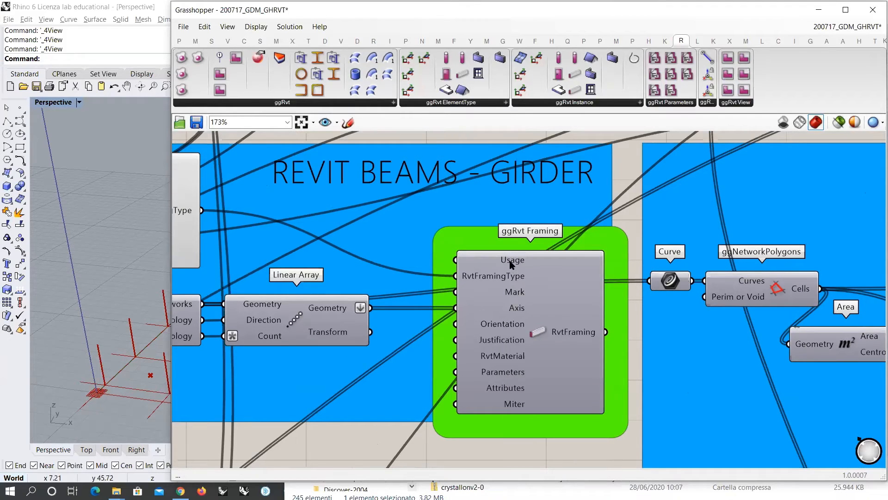
Show the girder ggRvt Framing component's preview, and narrow the Grasshopper window to examine the girders in the Rhino viewport.
mouse_move(511, 263)
scroll(377, 290, down, 6)
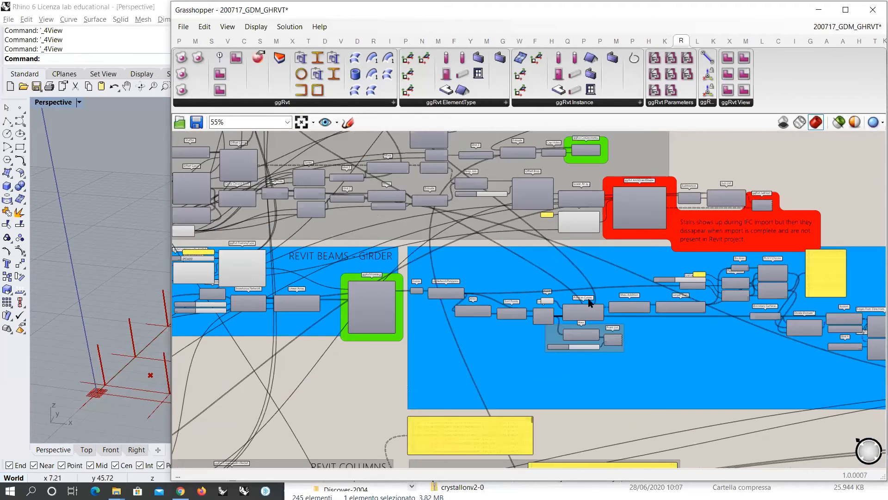
scroll(417, 316, up, 2)
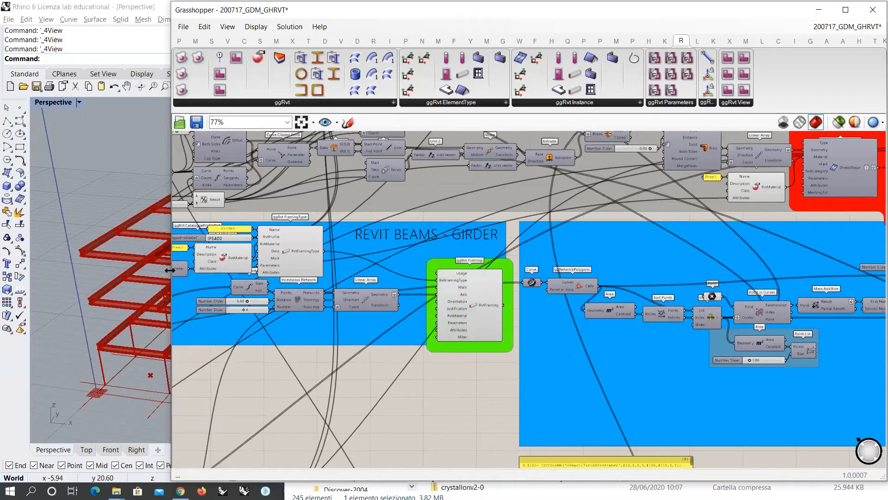
drag(170, 270, 491, 278)
right_drag(724, 354, 687, 359)
right_drag(305, 312, 192, 268)
scroll(192, 270, up, 8)
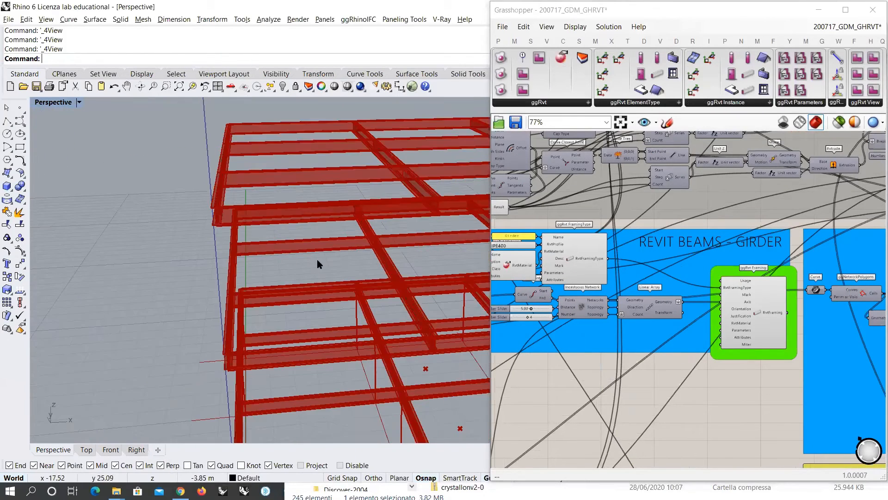
Examine the end section of a perimeter girder up close in the Rhino perspective view.
scroll(254, 233, up, 4)
right_drag(251, 220, 297, 278)
scroll(737, 309, up, 4)
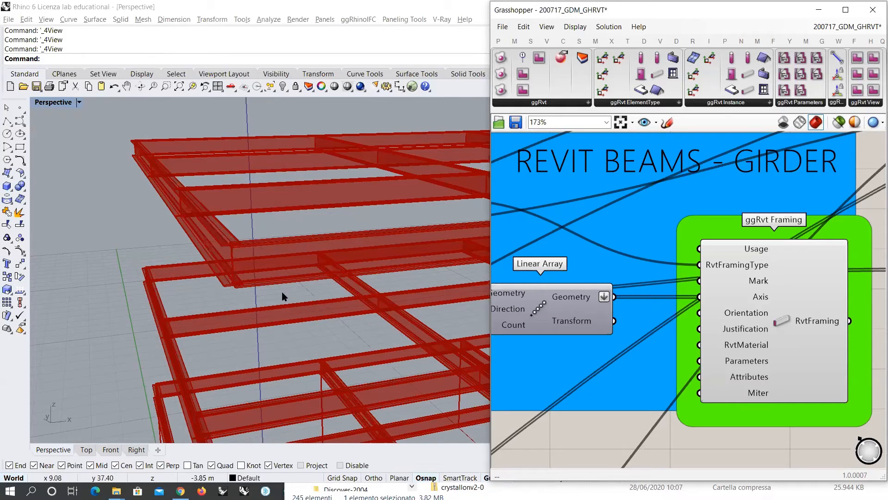
right_drag(282, 294, 156, 342)
scroll(268, 271, down, 3)
scroll(185, 324, up, 5)
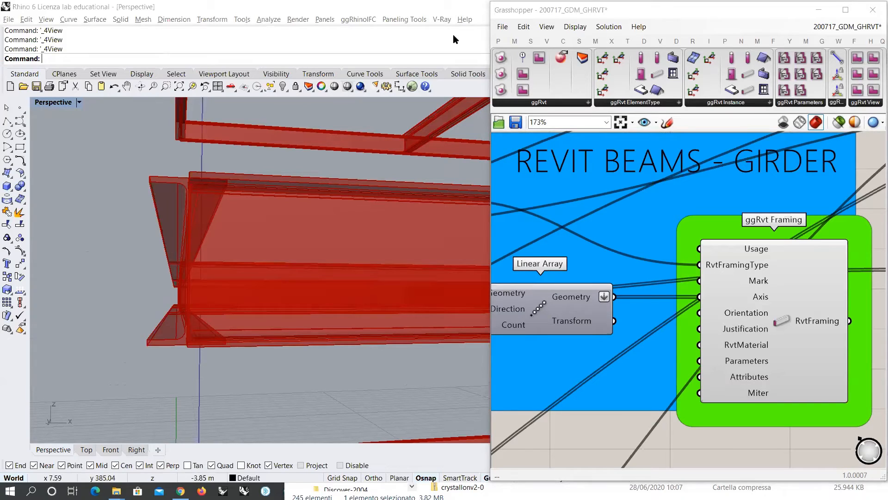
Mark an inclined I-section freehand over the girder's end in the viewport, and clear the marks.
drag(126, 305, 192, 349)
mouse_move(148, 334)
mouse_down()
mouse_move(227, 190)
mouse_move(191, 165)
mouse_move(256, 207)
mouse_up()
mouse_move(233, 183)
mouse_down()
mouse_move(165, 318)
mouse_move(194, 341)
mouse_up()
mouse_move(143, 329)
mouse_down()
mouse_move(221, 187)
mouse_move(259, 207)
mouse_move(184, 171)
mouse_up()
mouse_move(136, 303)
mouse_down()
mouse_move(158, 323)
mouse_move(117, 309)
mouse_up()
mouse_move(154, 316)
mouse_down()
mouse_move(214, 193)
mouse_move(227, 188)
mouse_up()
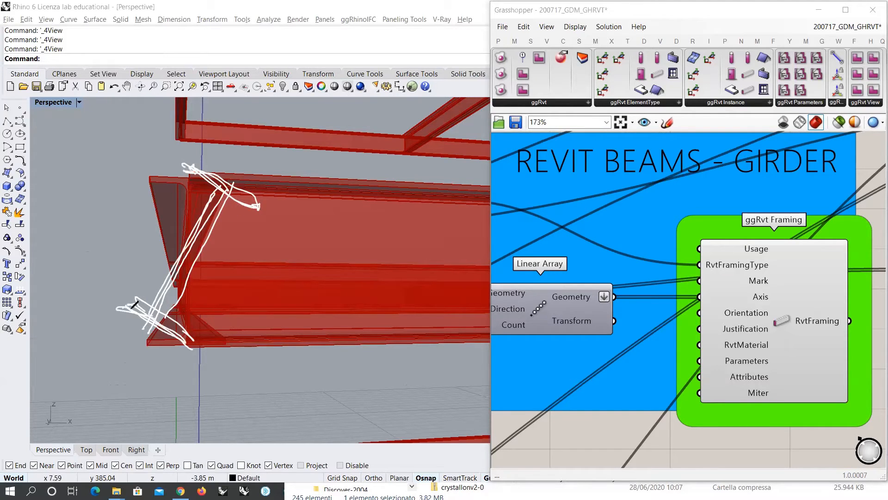
drag(134, 304, 190, 330)
click(437, 94)
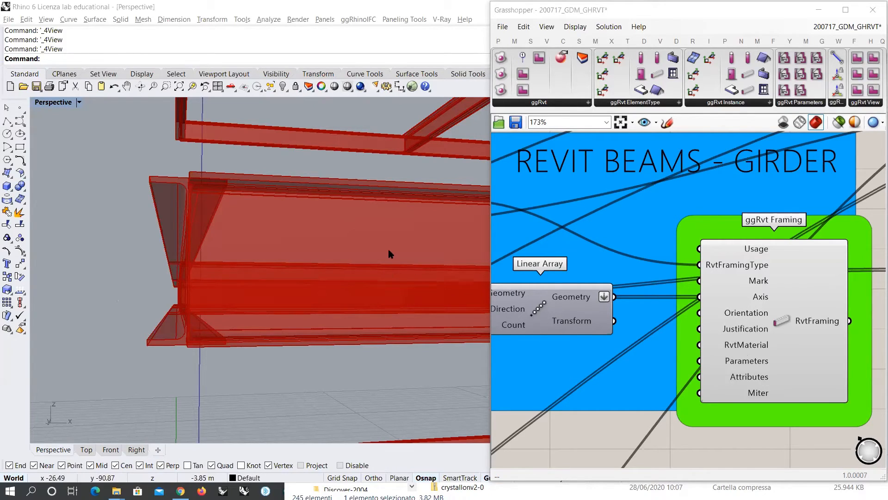
Highlight the Linear Array axis lines in the viewport to compare them with the girders' position.
scroll(349, 266, down, 5)
scroll(349, 266, up, 5)
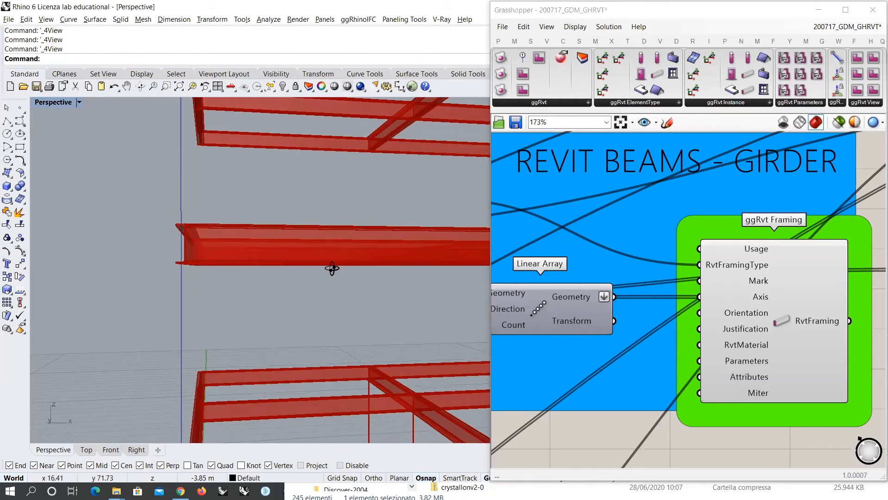
click(549, 298)
scroll(287, 264, down, 3)
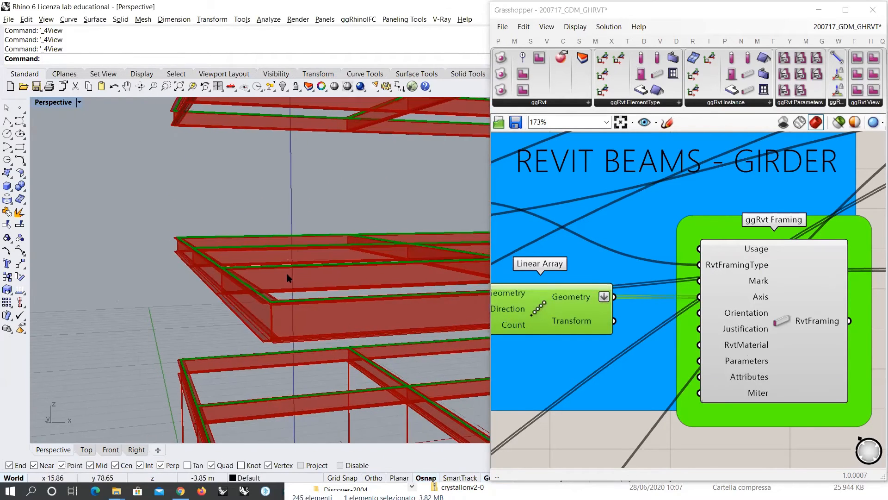
right_drag(270, 280, 264, 277)
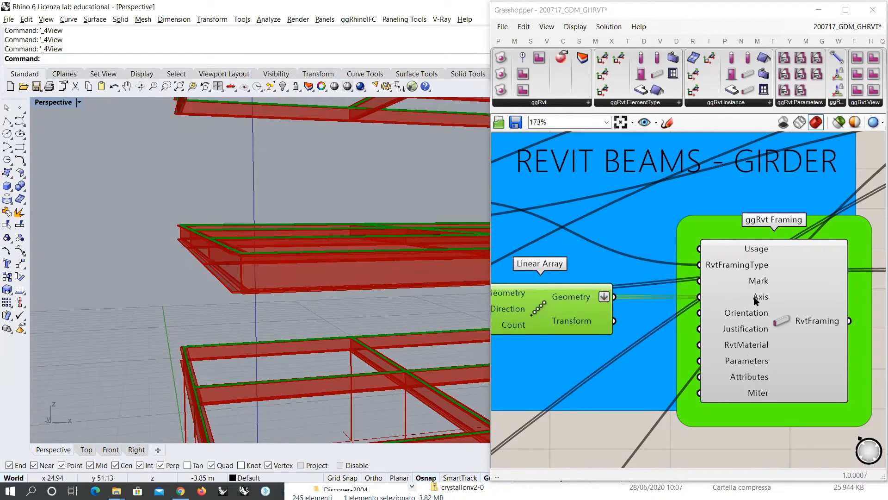
click(586, 316)
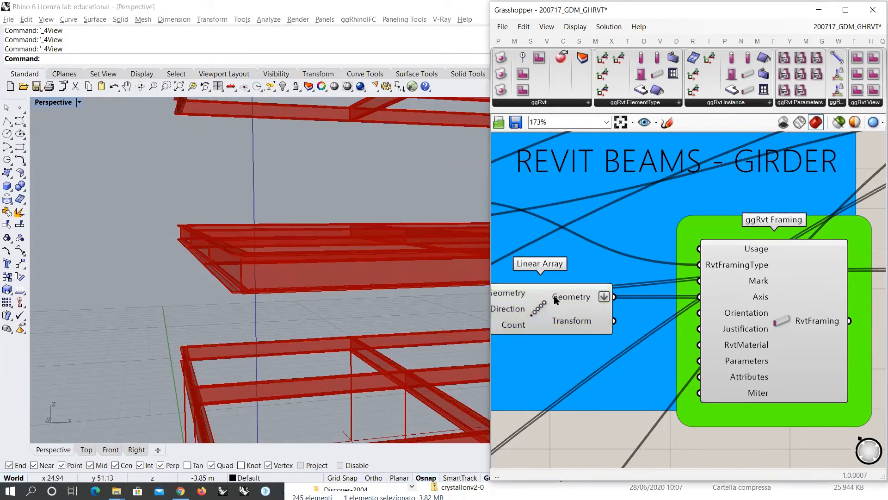
click(540, 306)
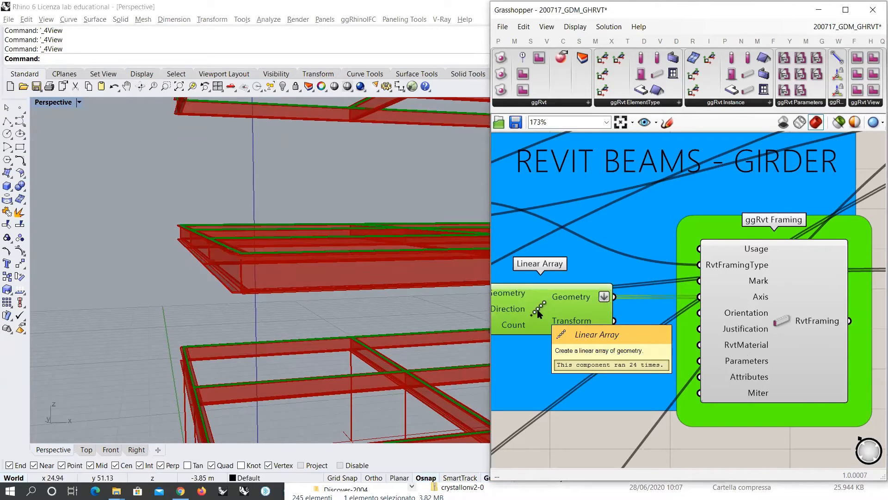
click(598, 426)
Try the BOTMID and MID justifications on the girder ggRvt Framing component against the highlighted axes, and set it back to TOPMID.
right_click(740, 329)
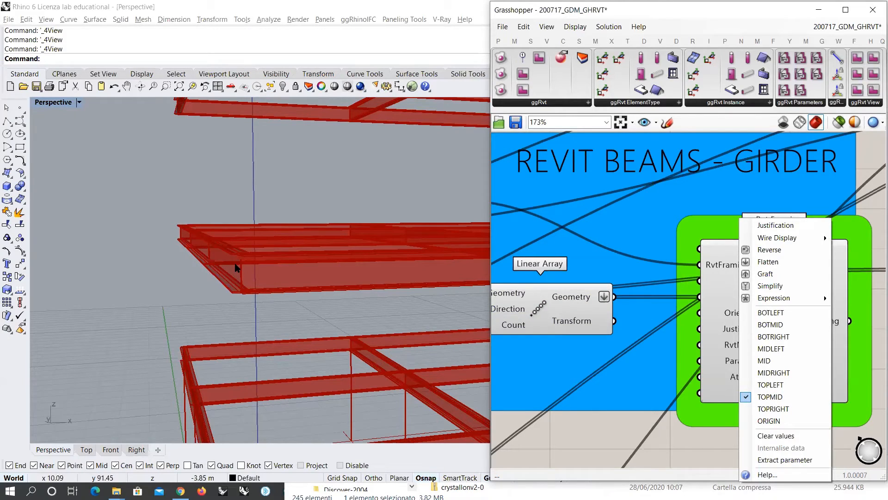
click(541, 313)
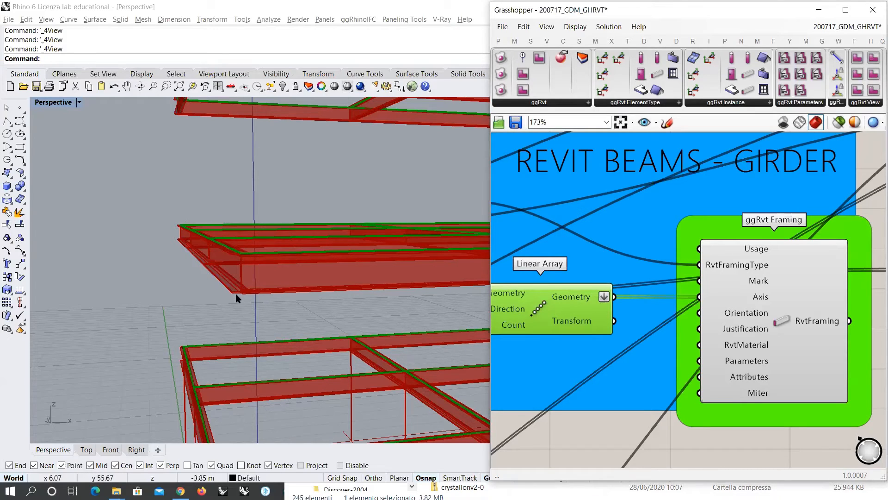
right_click(731, 330)
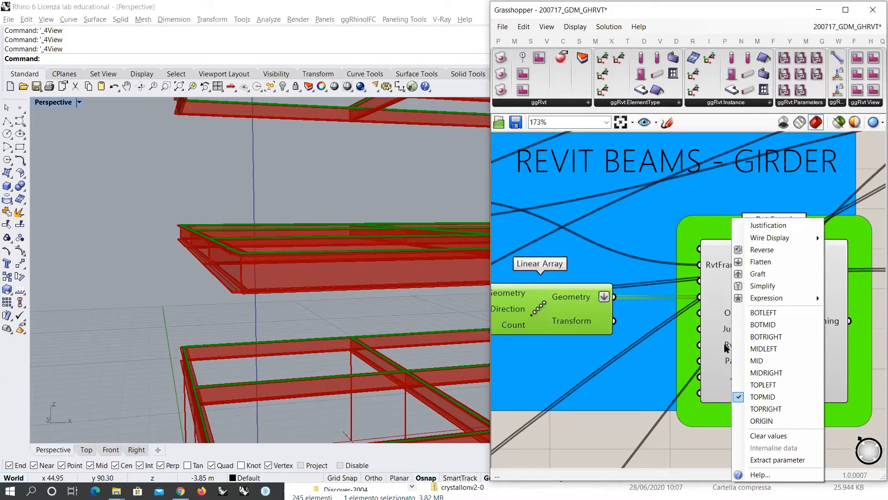
click(761, 324)
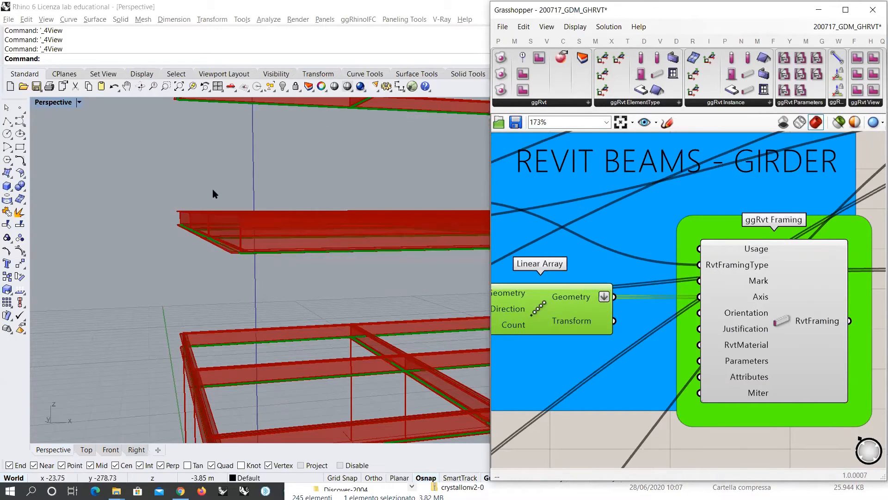
right_click(737, 330)
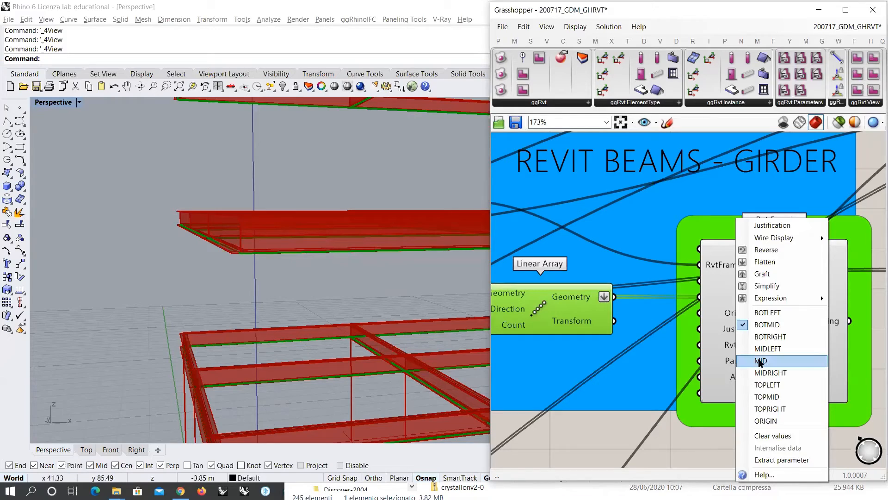
click(760, 361)
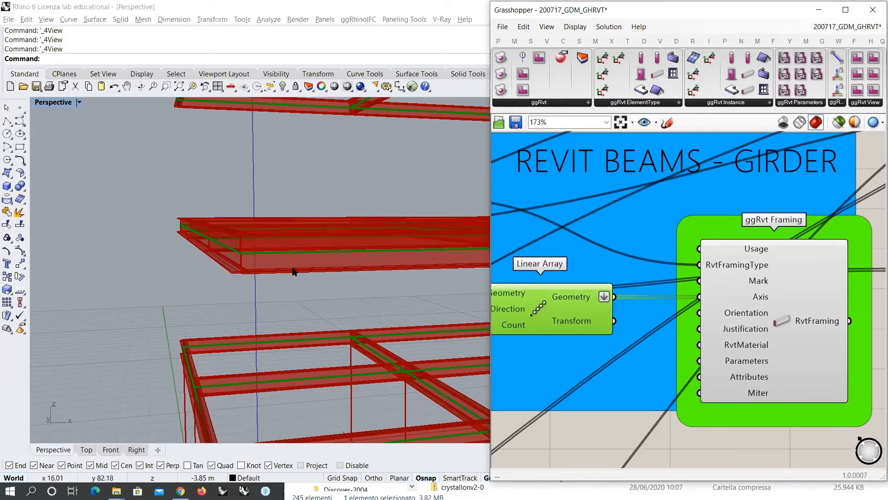
right_click(745, 327)
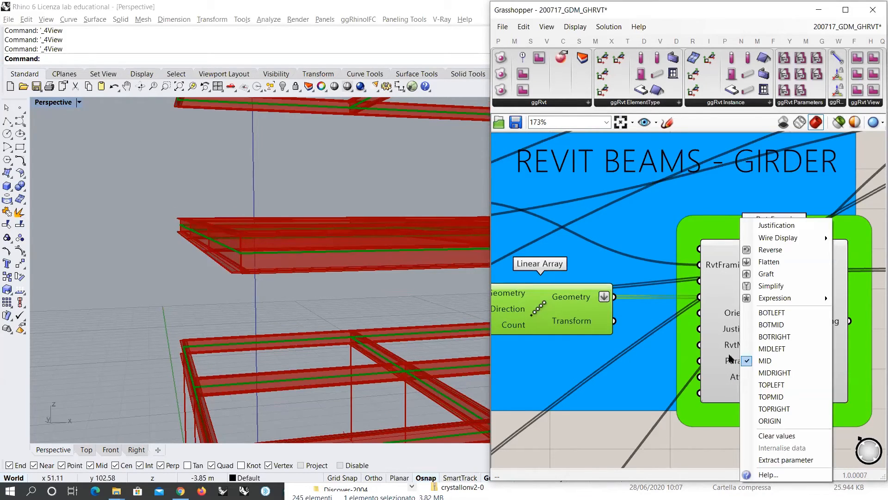
click(770, 396)
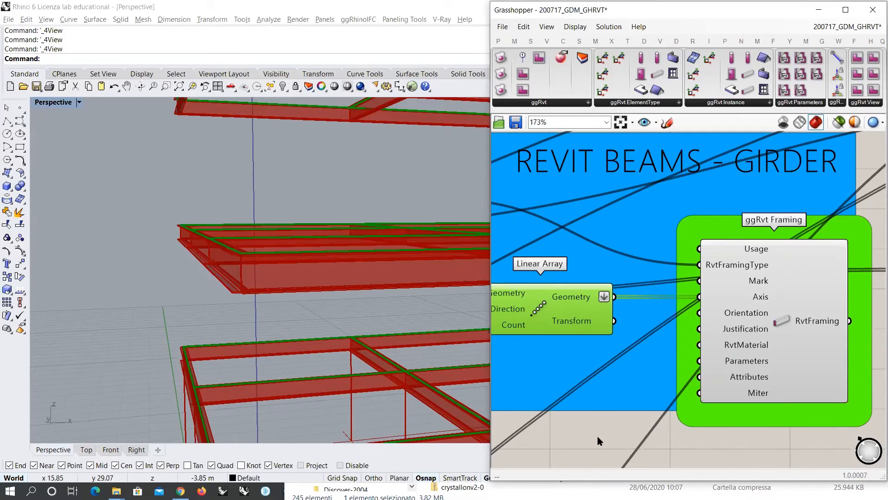
Hide the Linear Array preview, and examine the girder grids on all floors in the perspective view.
click(534, 316)
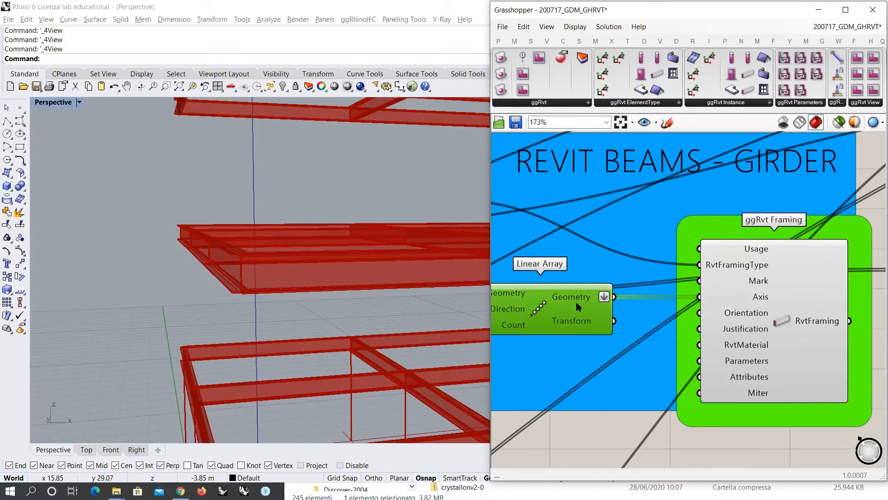
click(749, 436)
right_drag(259, 296, 214, 285)
right_drag(178, 257, 242, 260)
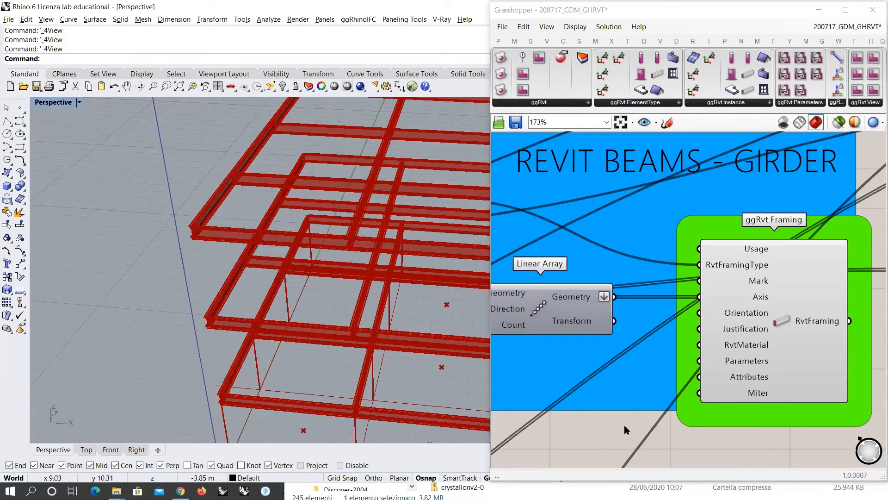
click(592, 368)
scroll(568, 340, down, 2)
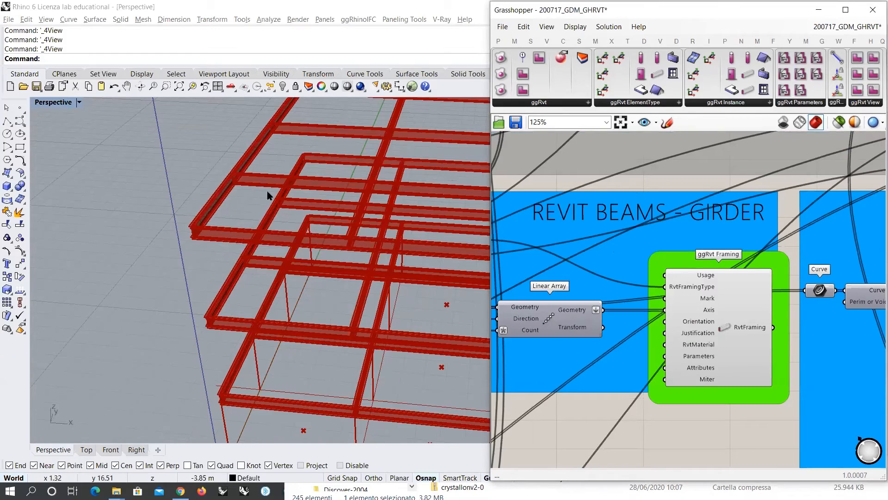
scroll(254, 288, down, 4)
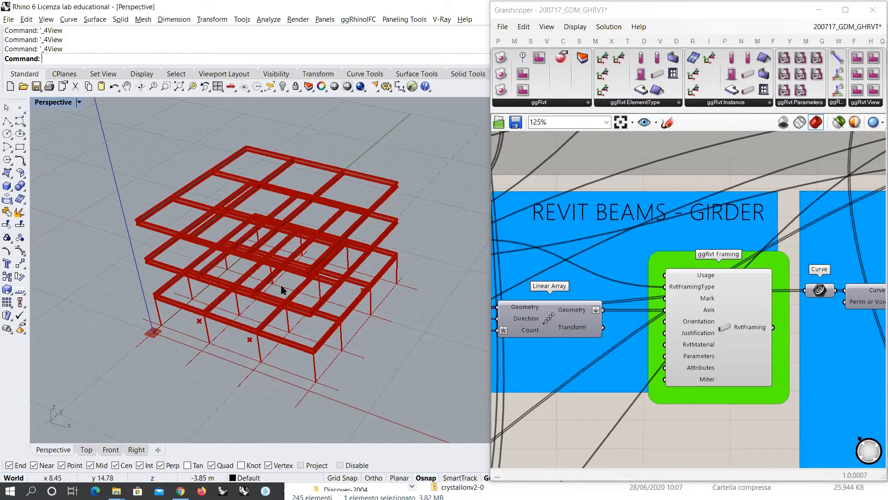
scroll(278, 287, up, 3)
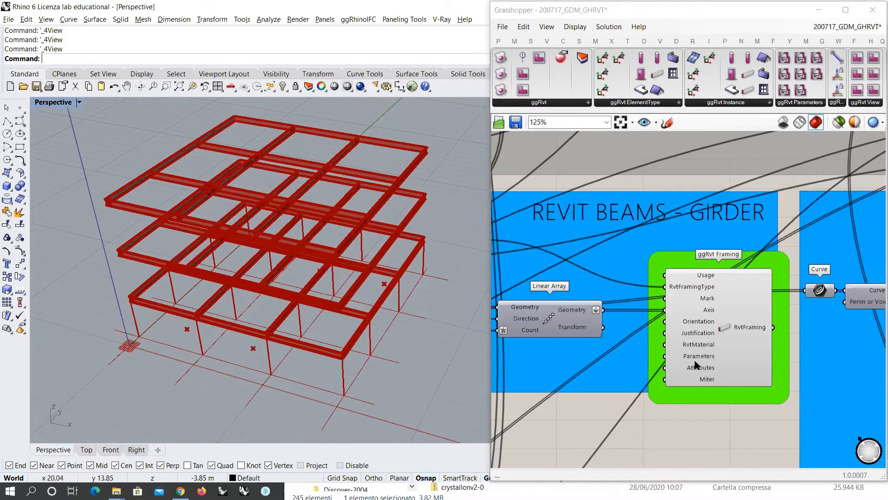
Turn the girder ggRvt Framing preview off and on again, and examine the corner joint where the girders meet.
click(720, 330)
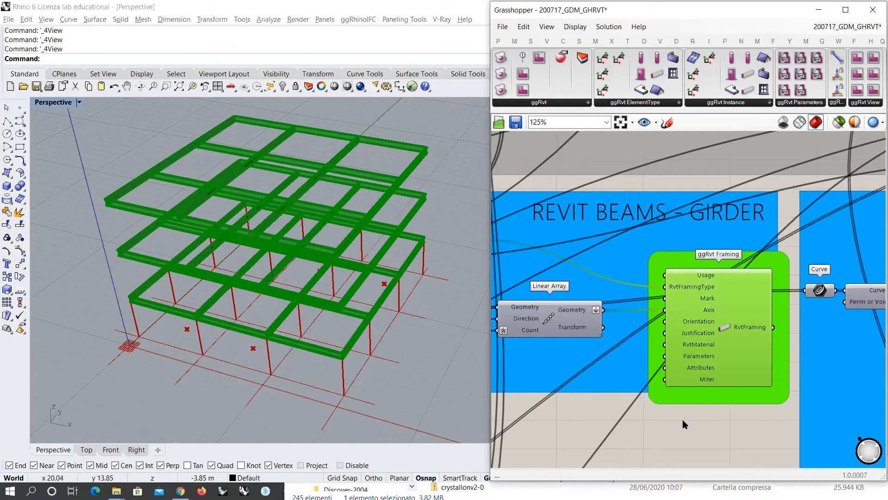
key(ctrl+q)
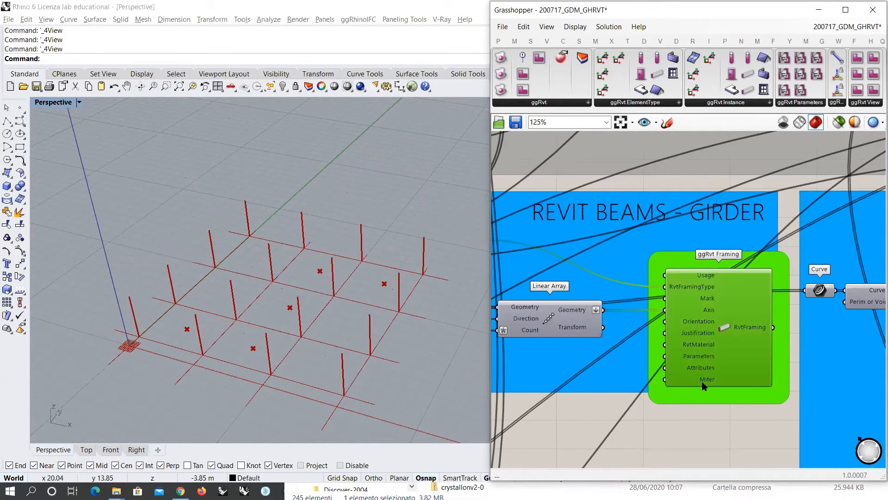
key(ctrl+q)
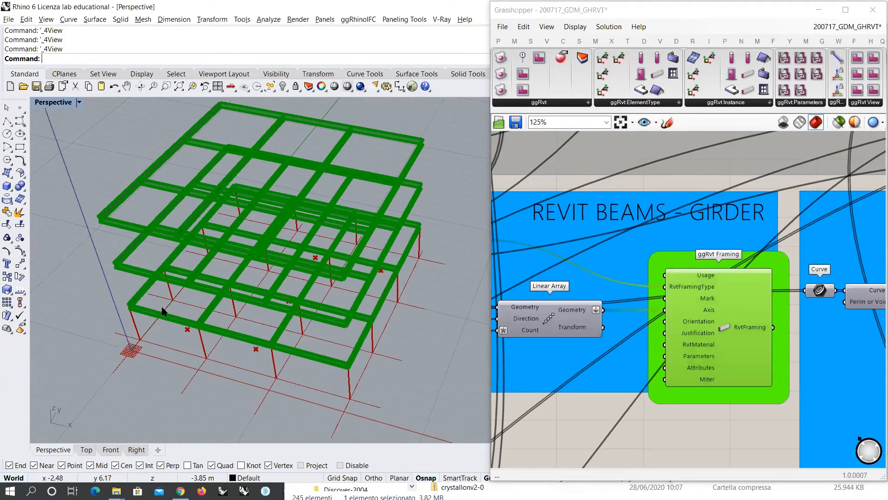
scroll(198, 289, up, 6)
scroll(206, 293, up, 5)
right_drag(227, 307, 261, 309)
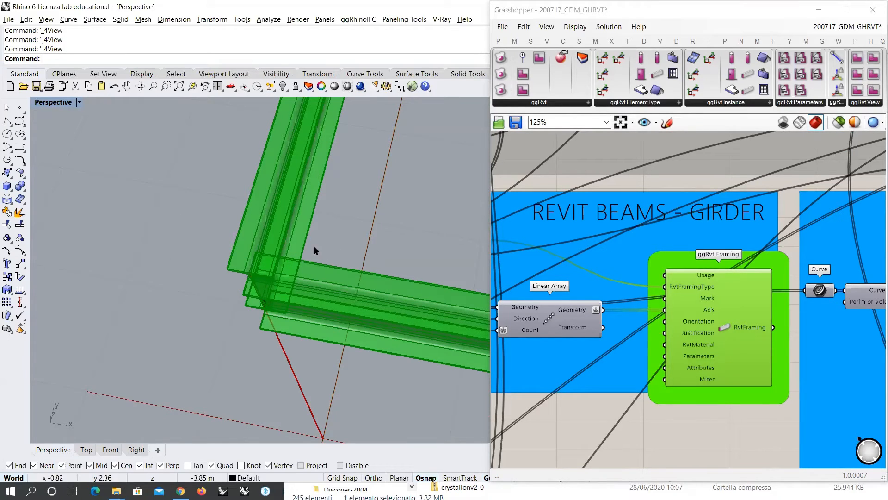
right_drag(290, 310, 277, 274)
scroll(147, 271, down, 12)
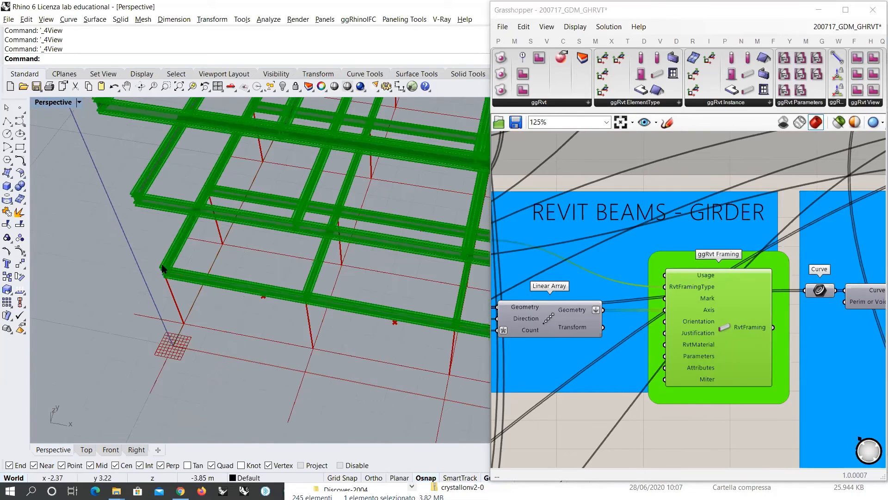
scroll(227, 279, down, 8)
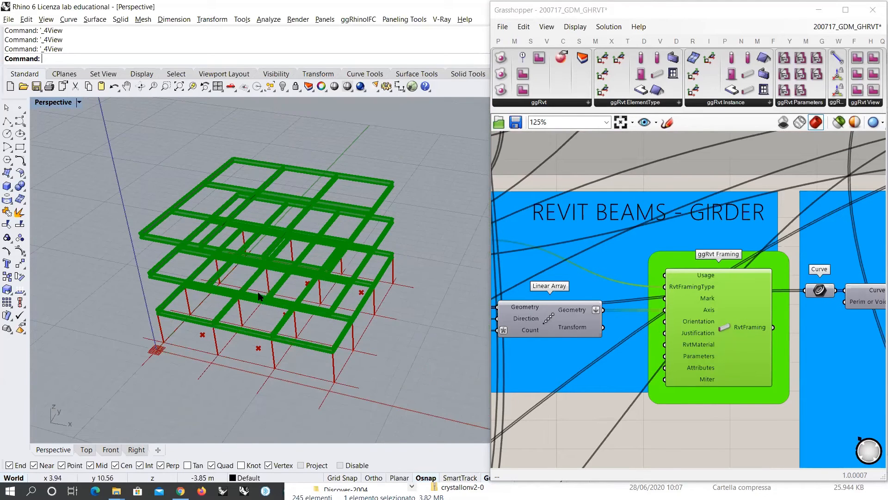
scroll(298, 201, up, 2)
Hide the girder framing preview, and show the preview of the upper ggRvt Framing component in the REVIT BEAMS - JOIST group.
click(679, 349)
key(ctrl+q)
scroll(568, 291, down, 5)
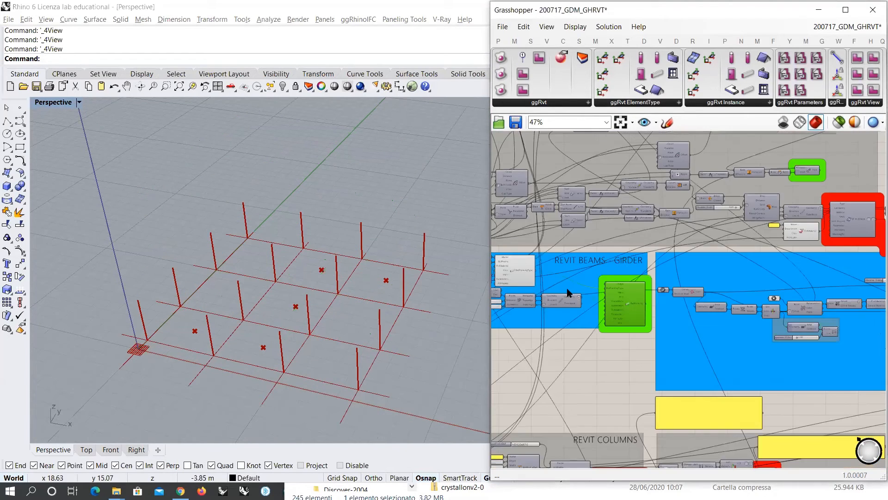
scroll(643, 315, up, 5)
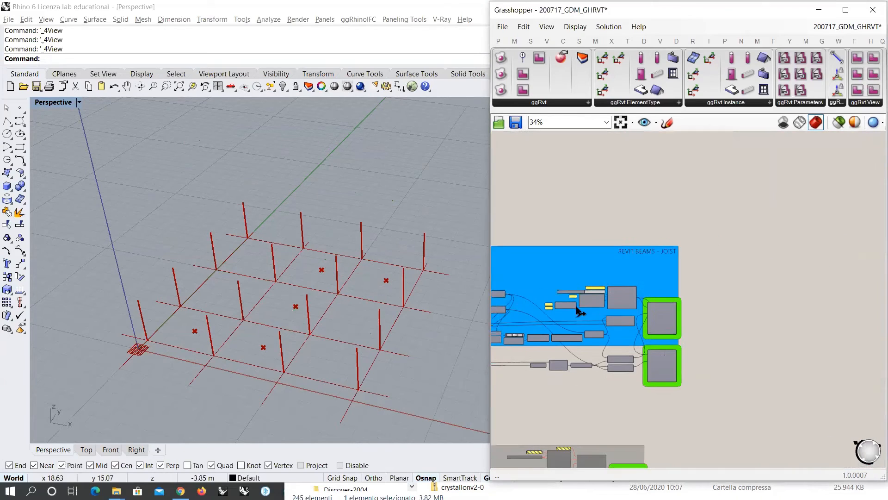
right_drag(677, 132, 698, 178)
scroll(699, 177, down, 2)
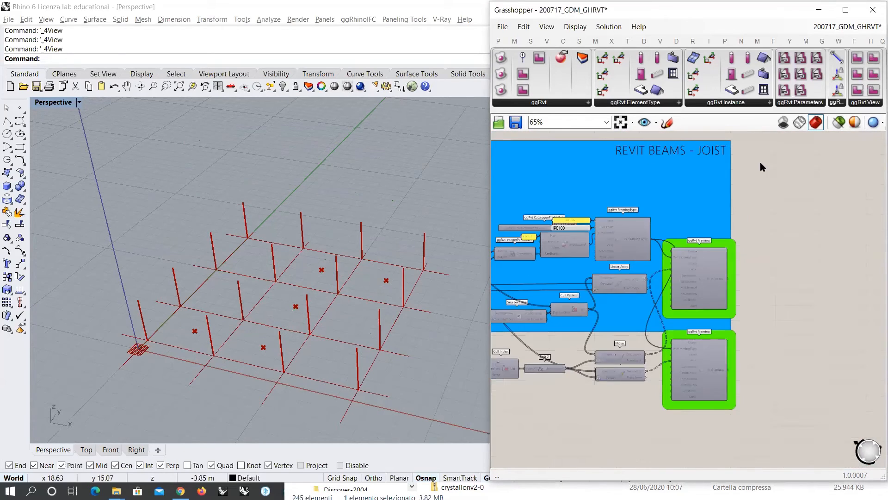
scroll(700, 273, up, 6)
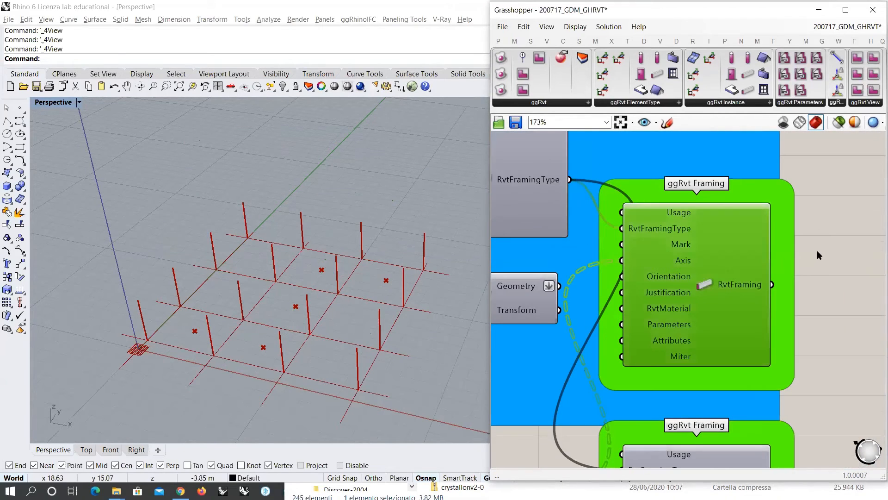
key(ctrl+q)
Examine the joists and the upper joist component's Usage options, dismiss the options, and bring the lower ggRvt Framing component into view.
right_drag(354, 260, 411, 267)
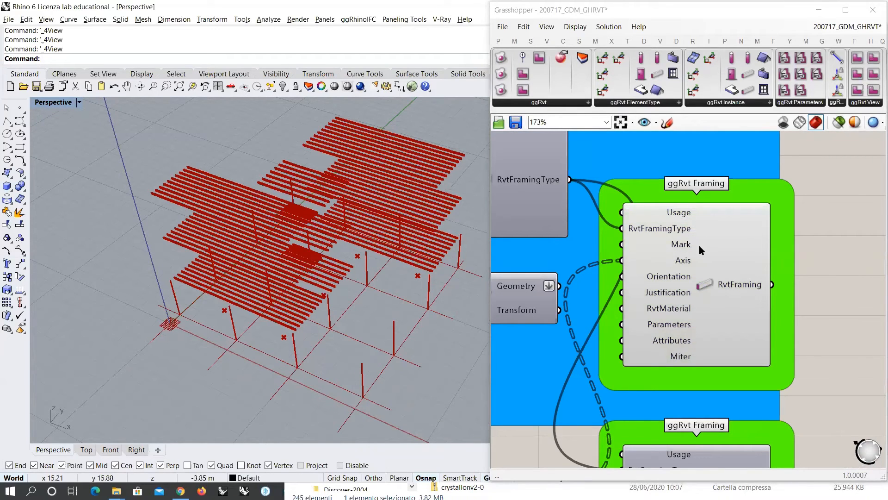
right_drag(704, 259, 746, 275)
right_click(717, 230)
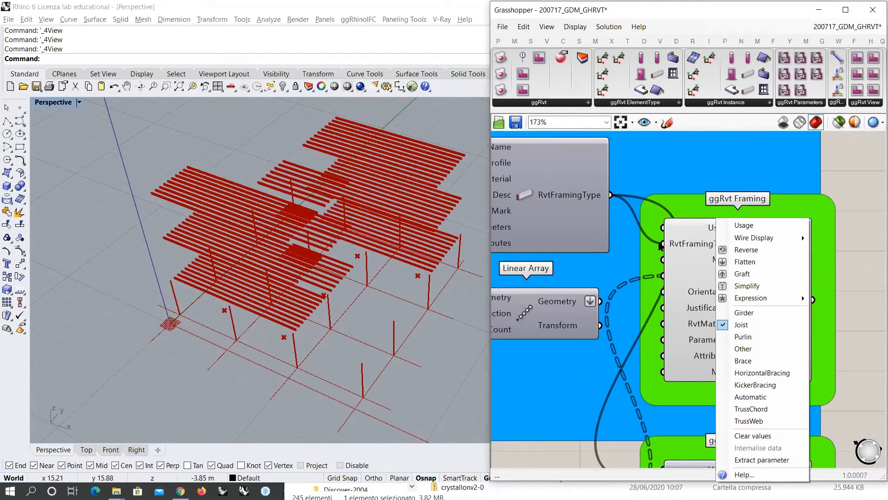
click(856, 320)
right_drag(748, 462, 723, 336)
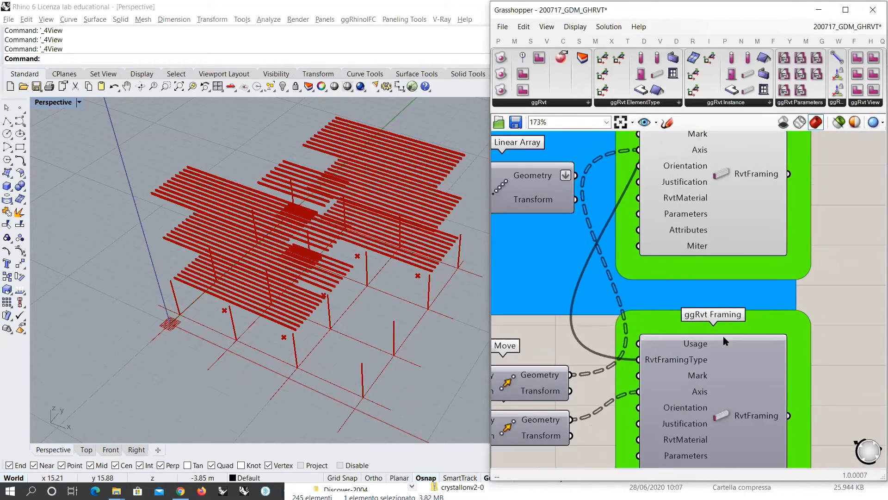
Check the Usage options of the lower joist ggRvt Framing component, dismiss them, and review the Joist FramingType feeding both framing components.
right_click(693, 344)
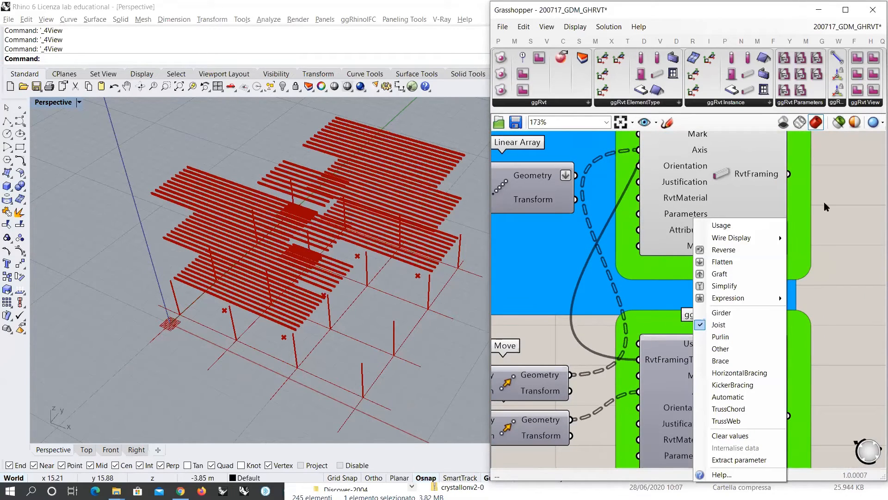
click(853, 217)
right_drag(604, 208, 666, 263)
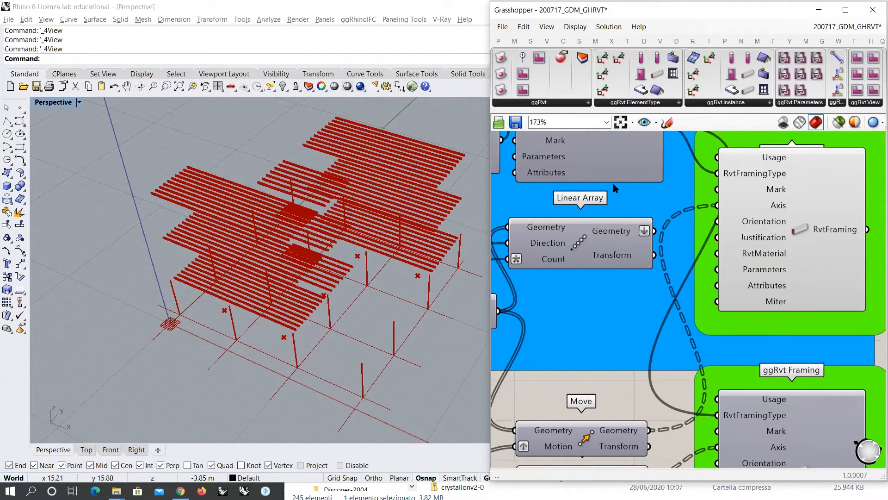
right_drag(596, 184, 754, 296)
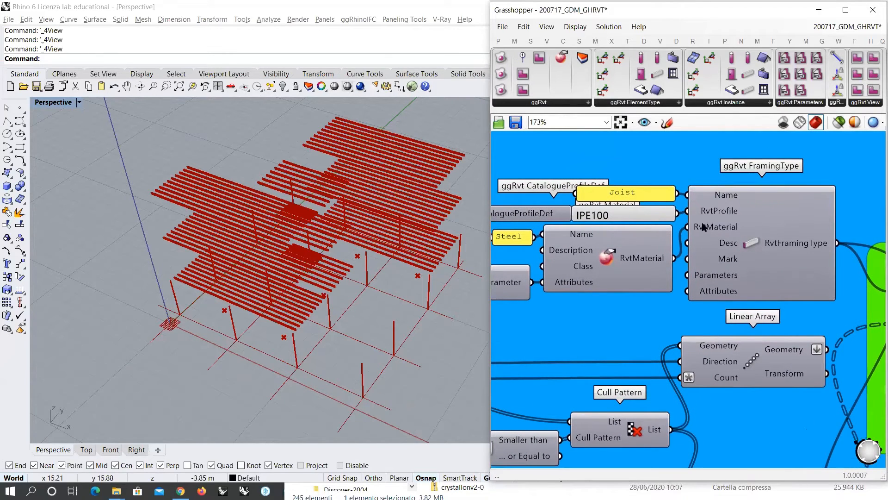
scroll(587, 185, down, 1)
right_drag(611, 245, 588, 235)
scroll(571, 194, down, 1)
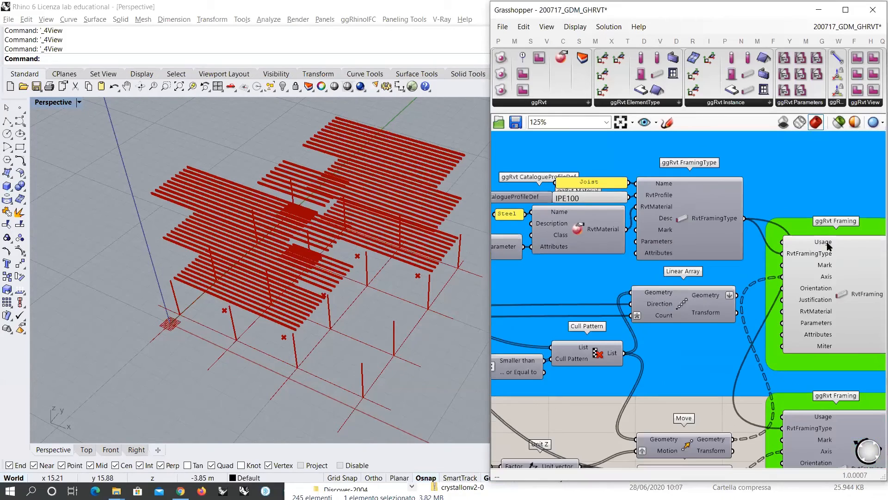
right_drag(821, 257, 741, 229)
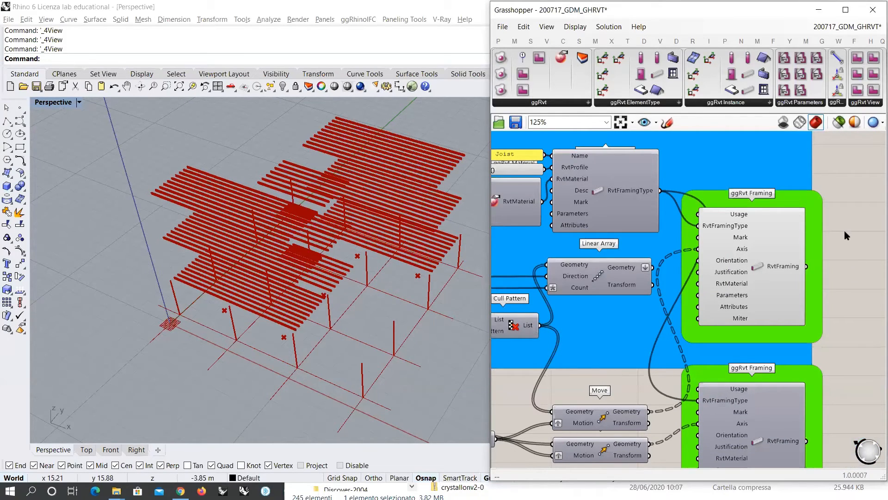
Select both ggRvt Framing components of the REVIT BEAMS - JOIST group and show the joist previews for both directions.
click(759, 256)
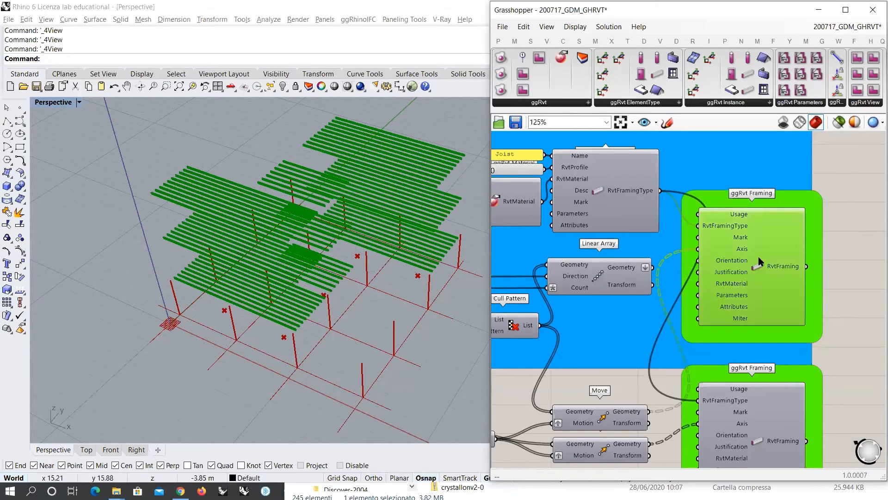
scroll(823, 235, down, 4)
shift+click(790, 322)
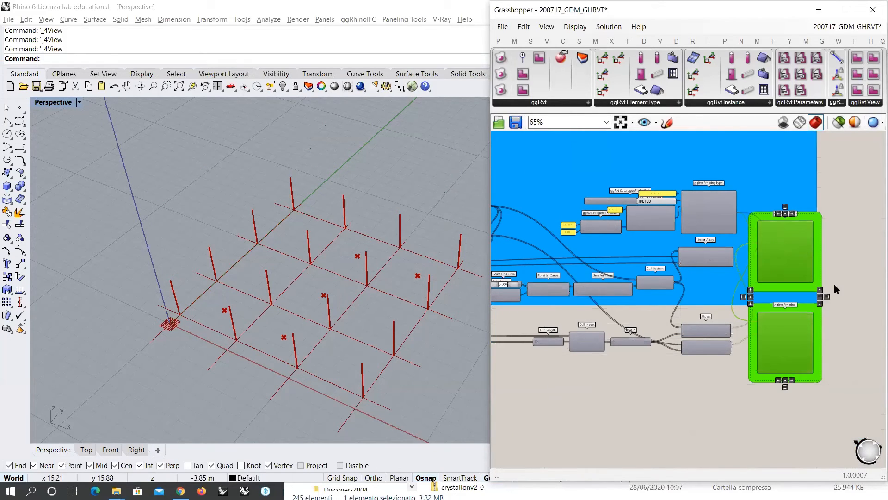
scroll(832, 281, down, 4)
scroll(620, 303, up, 6)
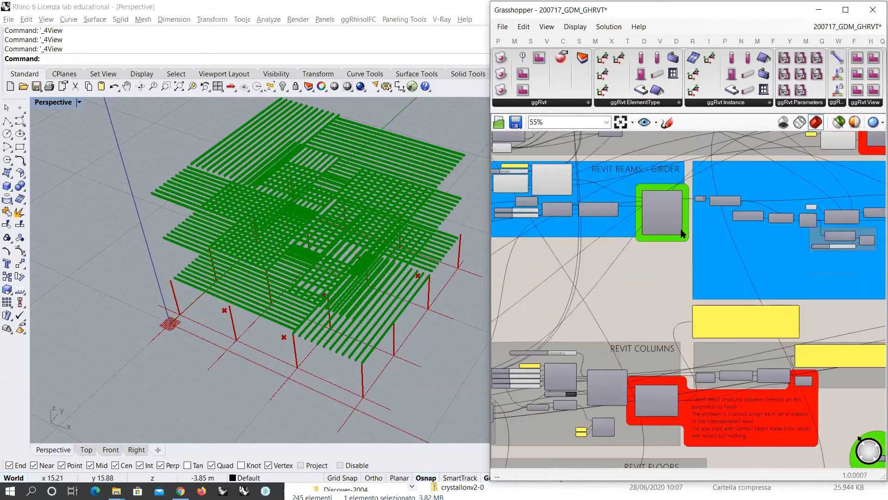
Show the preview of the ggRvt Framing component in the REVIT BEAMS - GIRDER group together with the joists.
click(642, 198)
key(ctrl+q)
click(647, 284)
Examine the combined girder and joist framing on all floors from above, from below and from the side in the perspective view.
right_drag(331, 224, 414, 330)
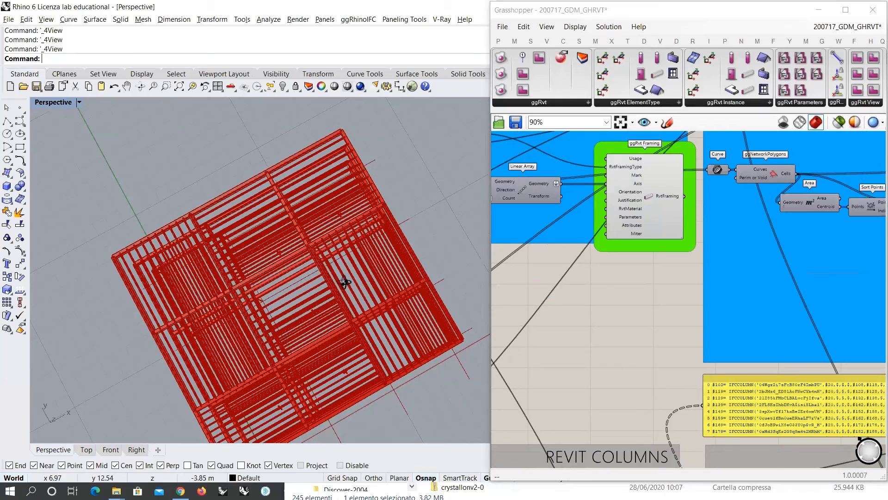
right_drag(345, 282, 390, 193)
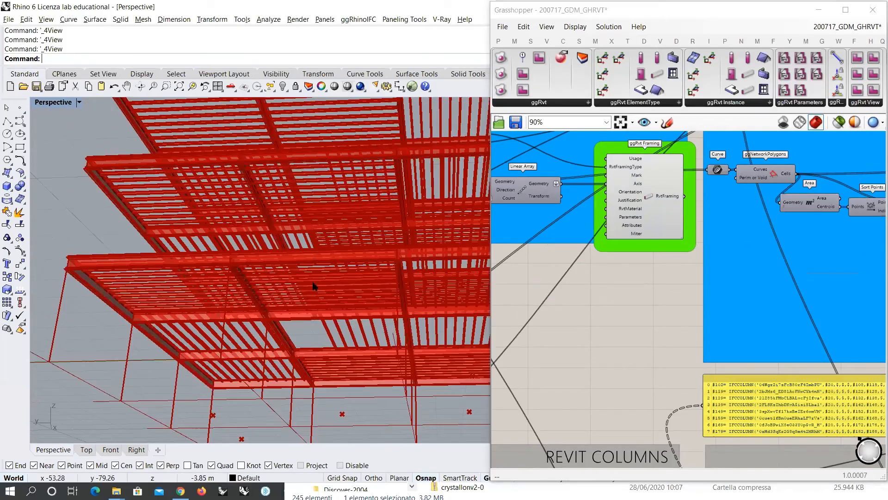
right_drag(313, 286, 291, 225)
right_drag(274, 290, 347, 245)
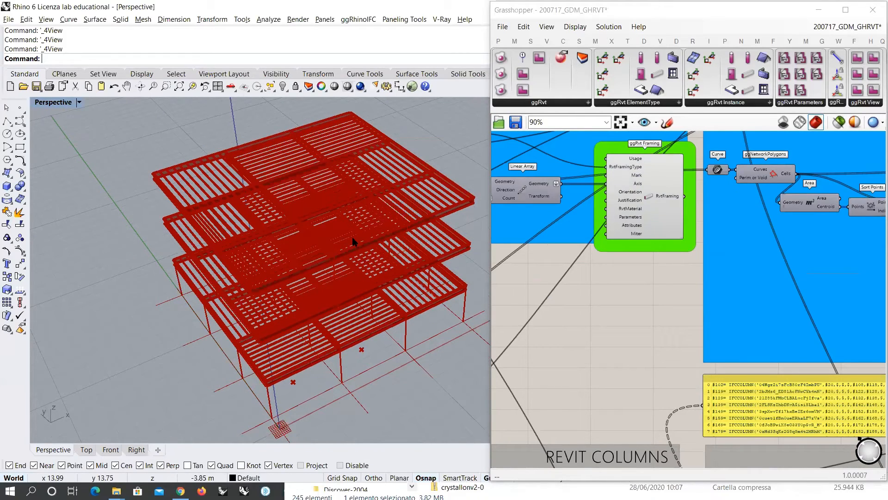
right_drag(365, 245, 349, 250)
shift+right_drag(328, 286, 298, 319)
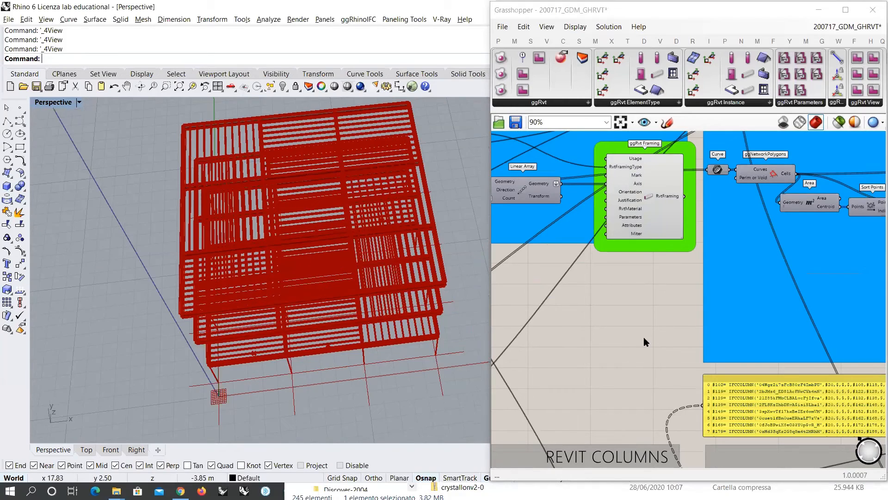
right_drag(439, 286, 301, 176)
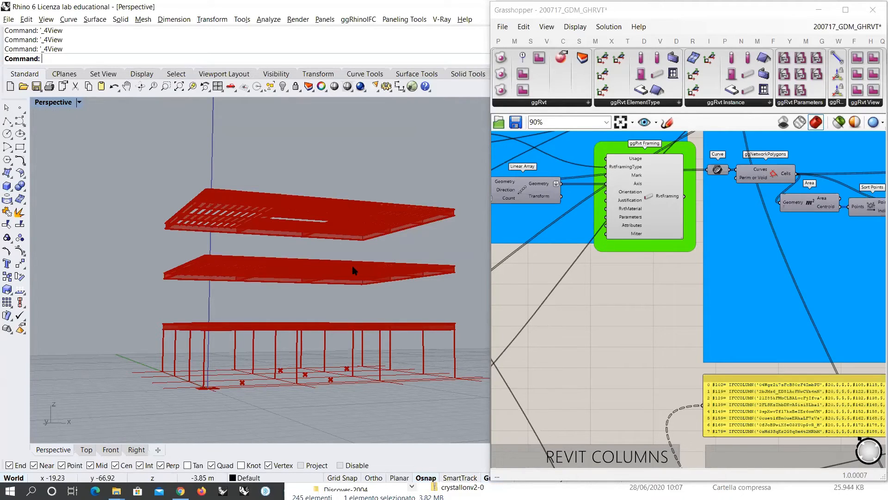
click(669, 296)
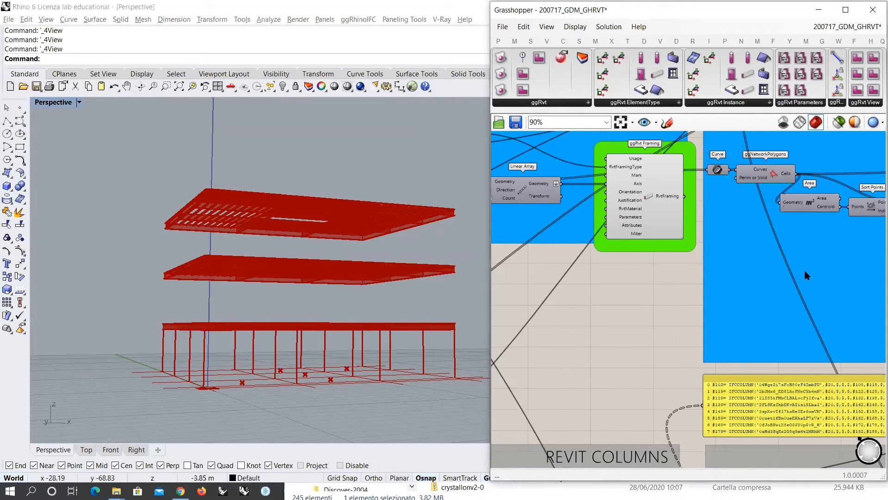
right_drag(381, 227, 364, 297)
Hide the previews of the girder ggRvt Framing component and of both joist ggRvt Framing components.
right_drag(658, 341, 657, 341)
scroll(657, 341, down, 6)
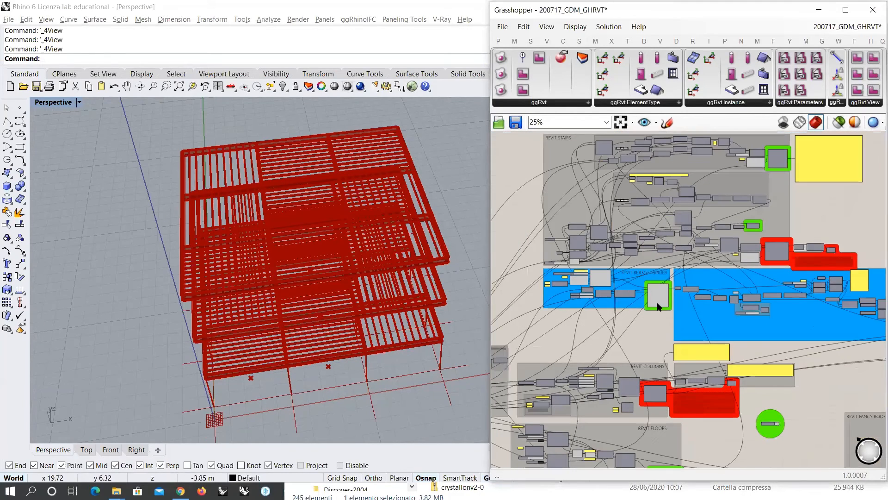
scroll(755, 336, up, 4)
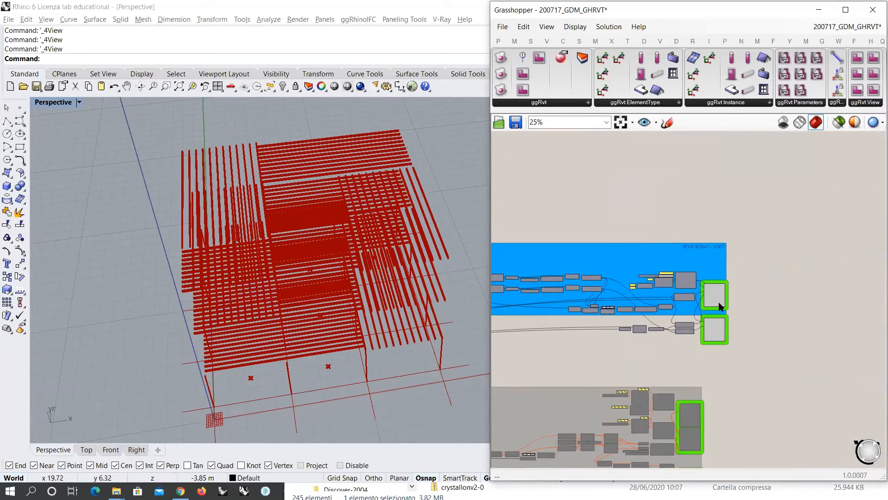
click(716, 284)
shift+click(720, 341)
key(ctrl+q)
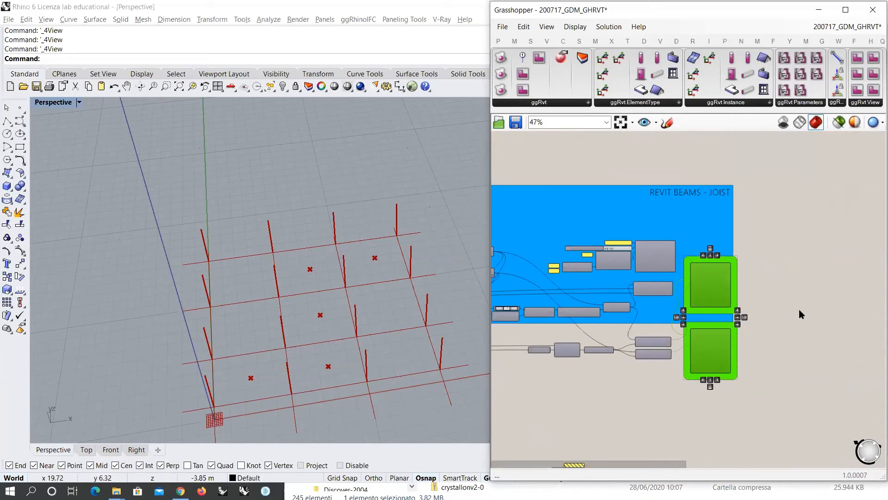
Review the REVIT BEAMS - GIRDER group and its FramingType component, and view the columns and grids from a lower angle.
scroll(813, 277, down, 5)
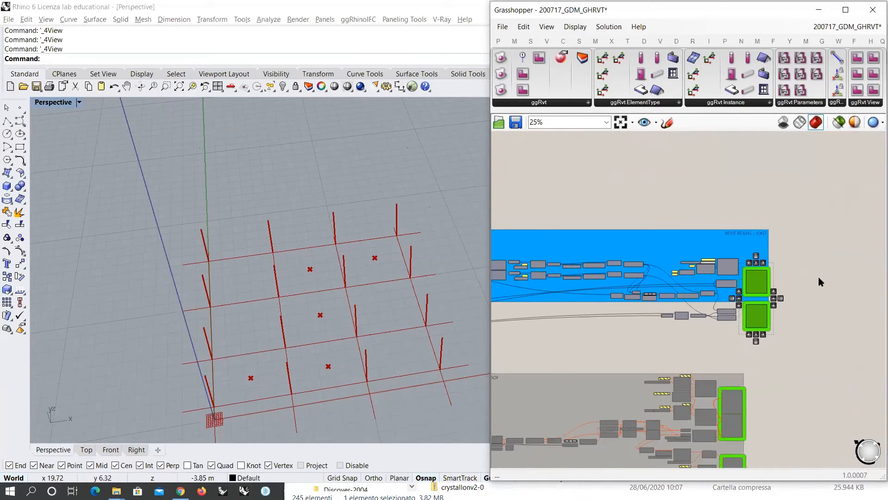
right_drag(583, 316, 804, 311)
scroll(614, 250, up, 6)
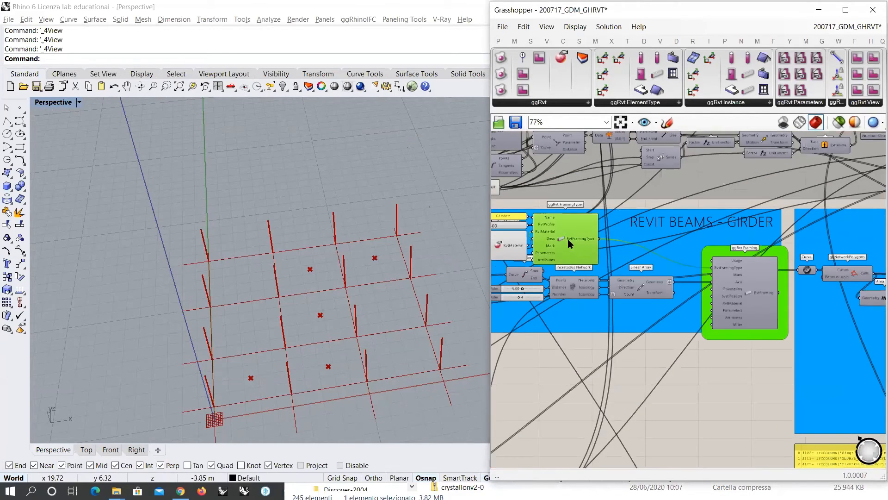
scroll(607, 313, down, 3)
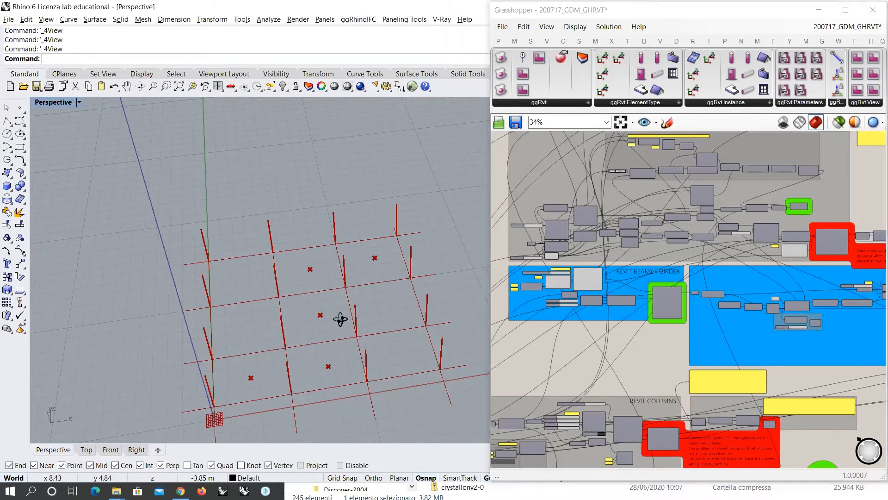
right_drag(342, 318, 326, 345)
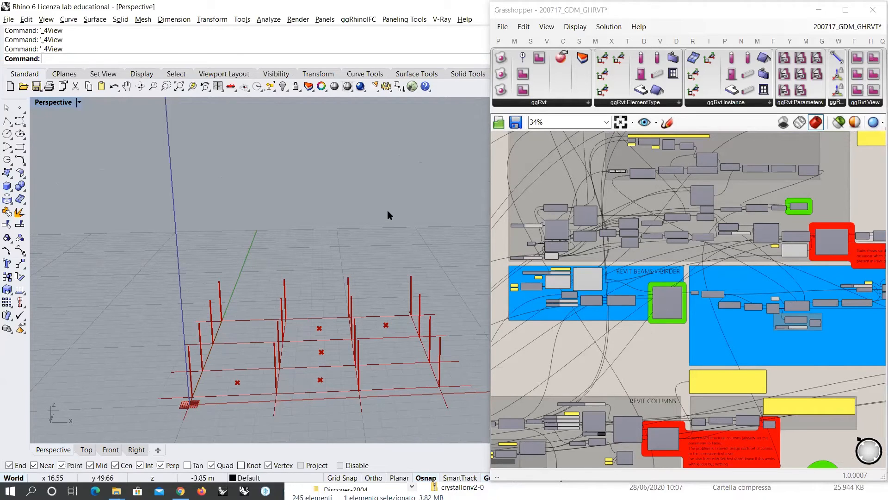
Switch to Revit, cancel the save reminder, and open the Level 2 floor plan.
key(alt+Tab)
key(alt+Tab)
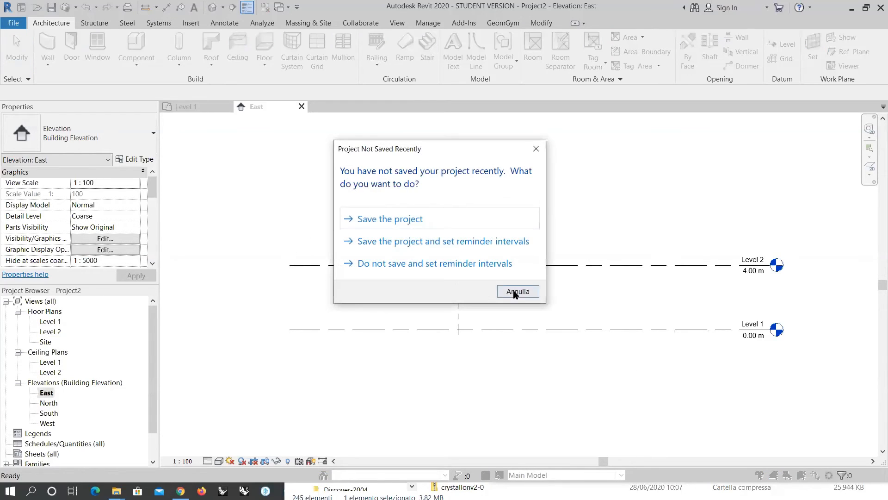
click(520, 292)
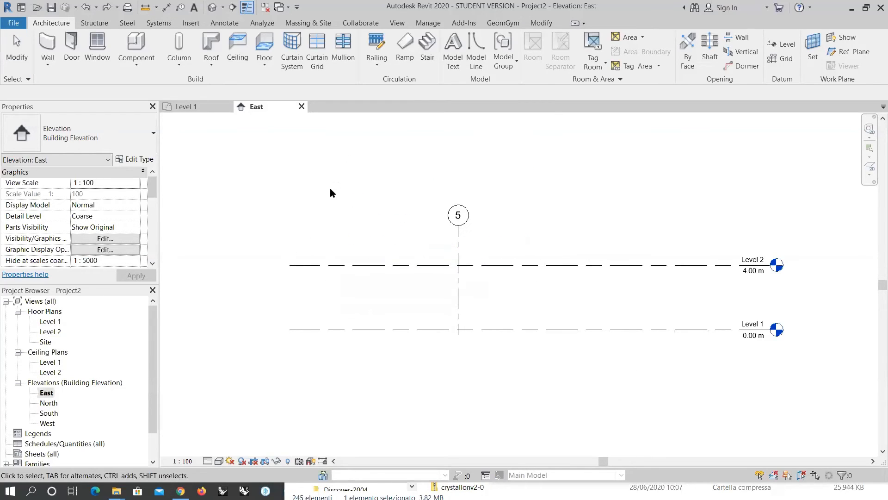
double_click(48, 322)
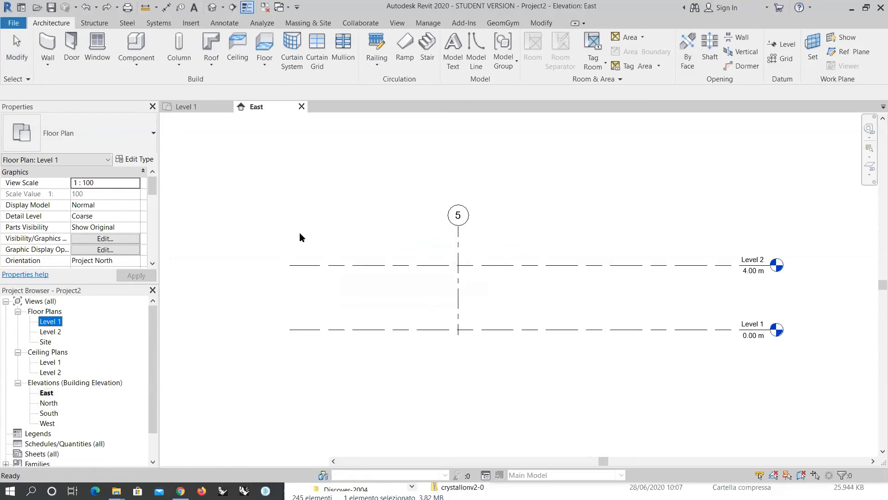
double_click(50, 332)
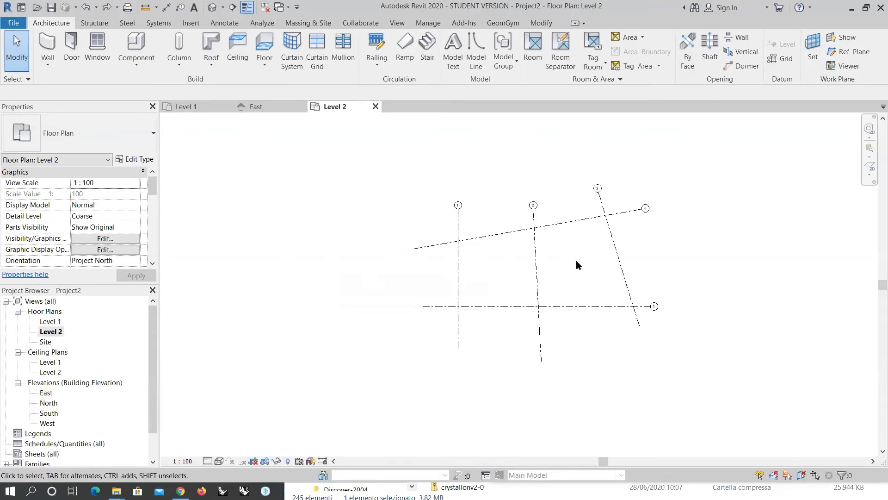
scroll(573, 252, up, 3)
middle_drag(595, 254, 562, 259)
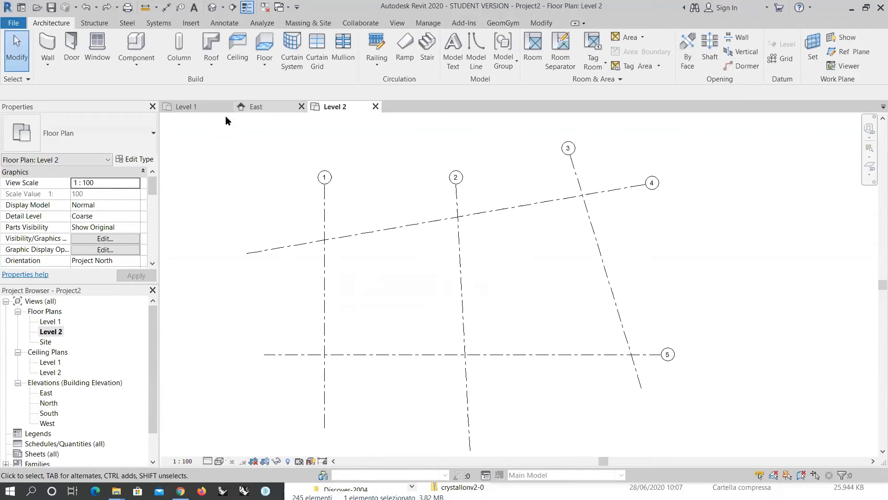
Create a Generic Floor - 400mm on Level 2 with its corners at the intersections of grids 1, 3, 4 and 5, and check it in the East elevation.
click(264, 44)
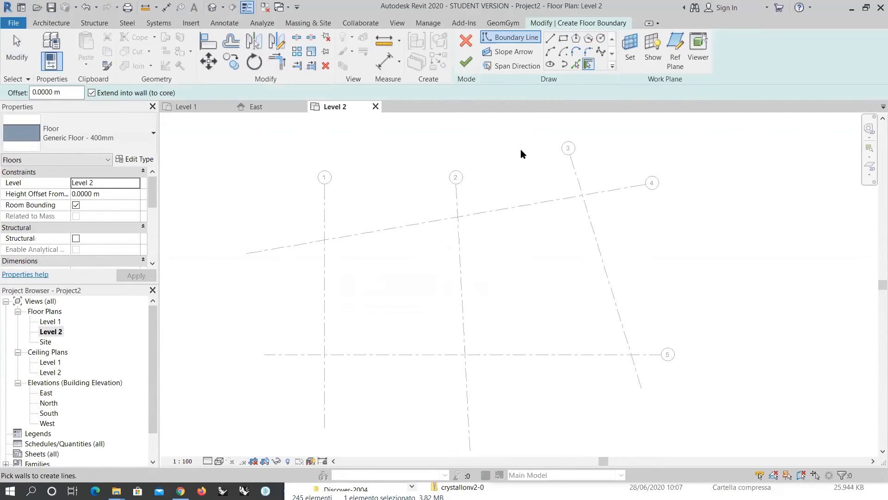
click(550, 38)
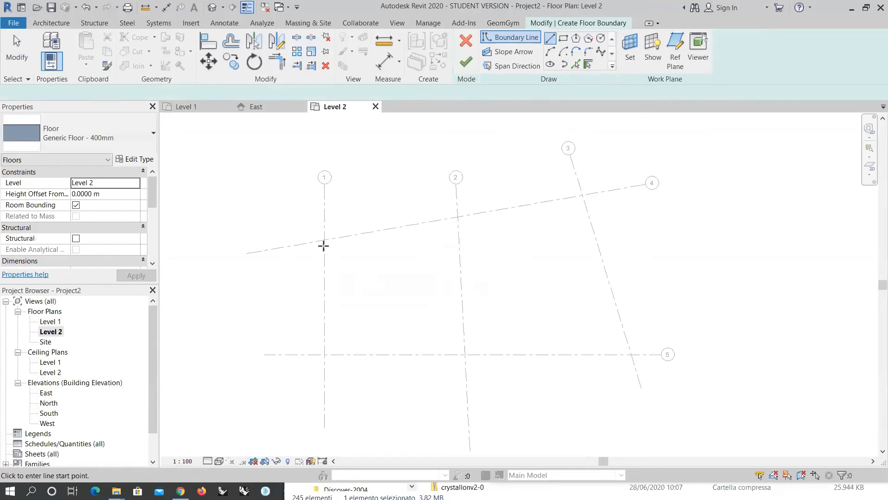
click(325, 240)
click(324, 354)
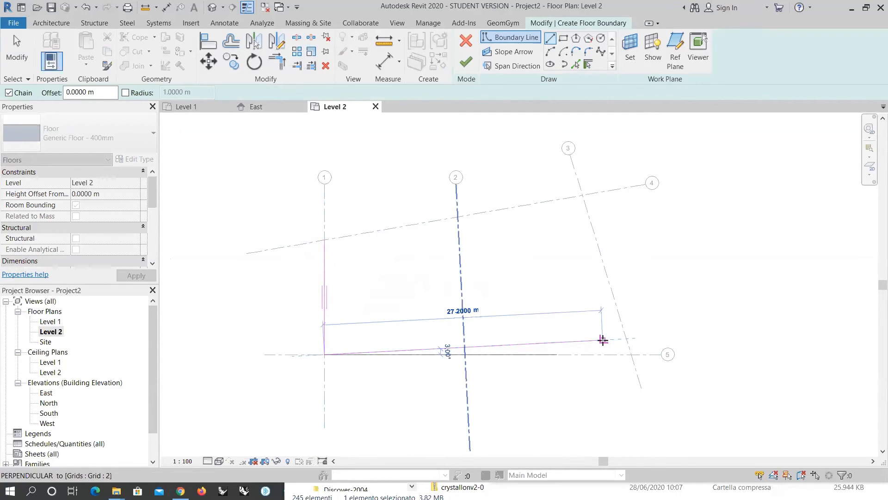
click(632, 355)
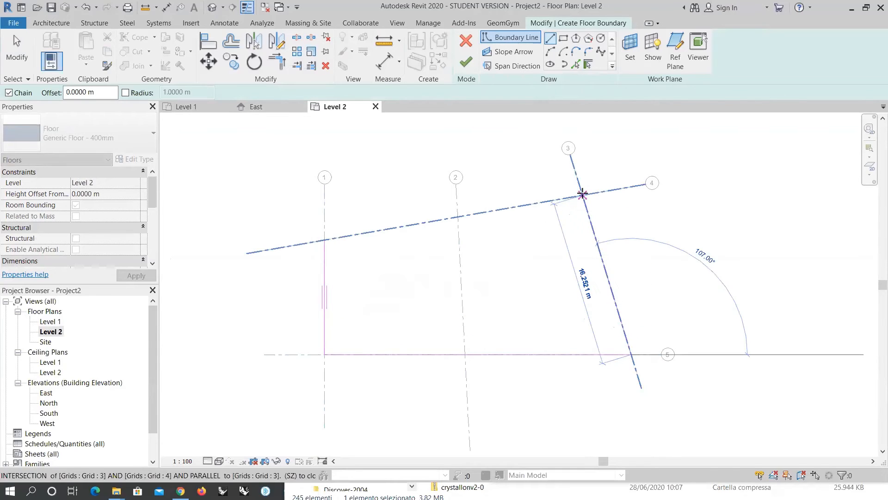
click(583, 194)
click(325, 241)
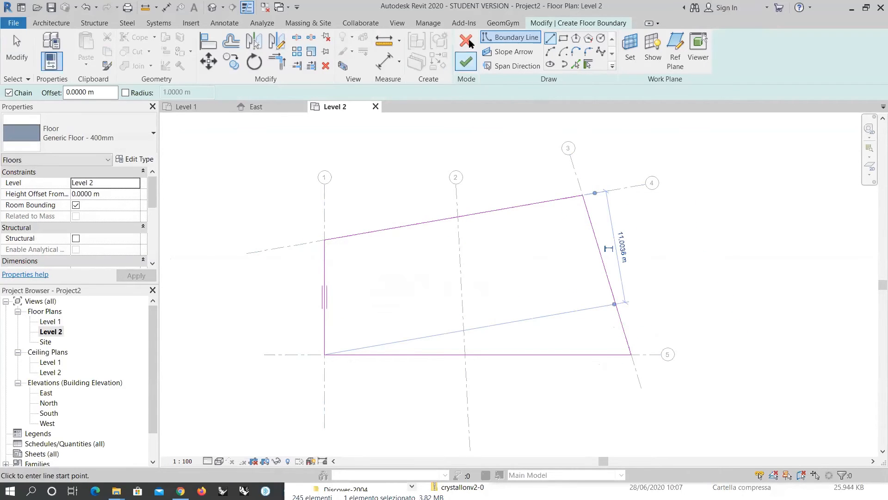
click(466, 62)
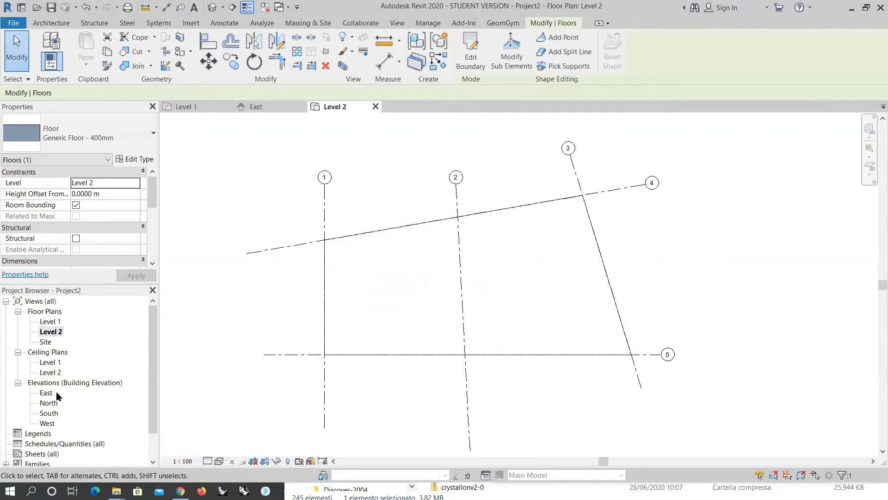
click(263, 108)
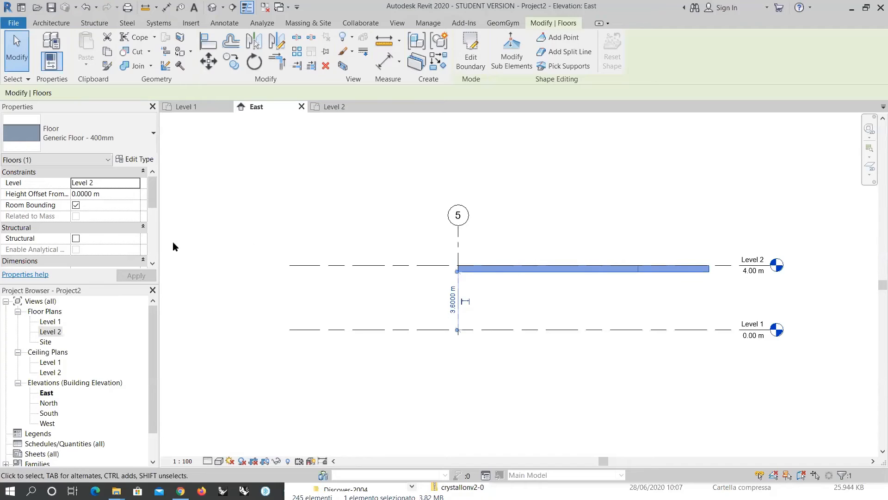
In the Site plan, draw a horizontal section line across the floor, from outside grid 1 to beyond grid 3, and open the section view.
double_click(46, 342)
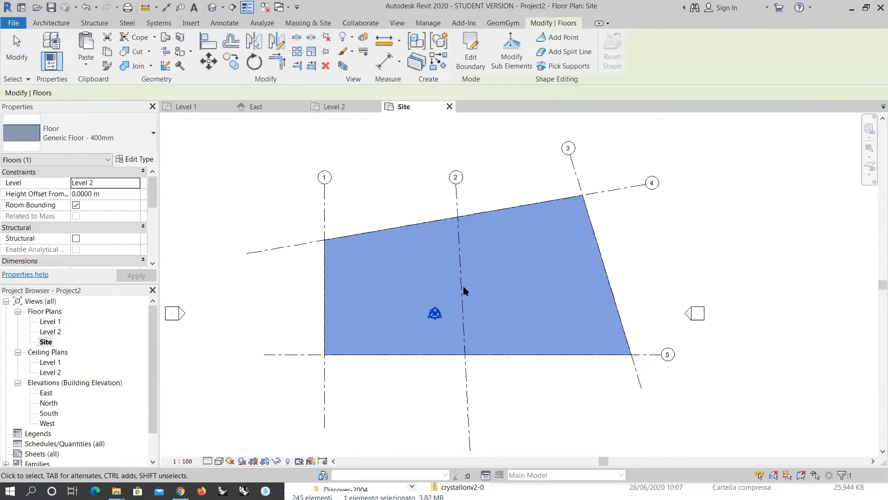
click(395, 141)
click(232, 7)
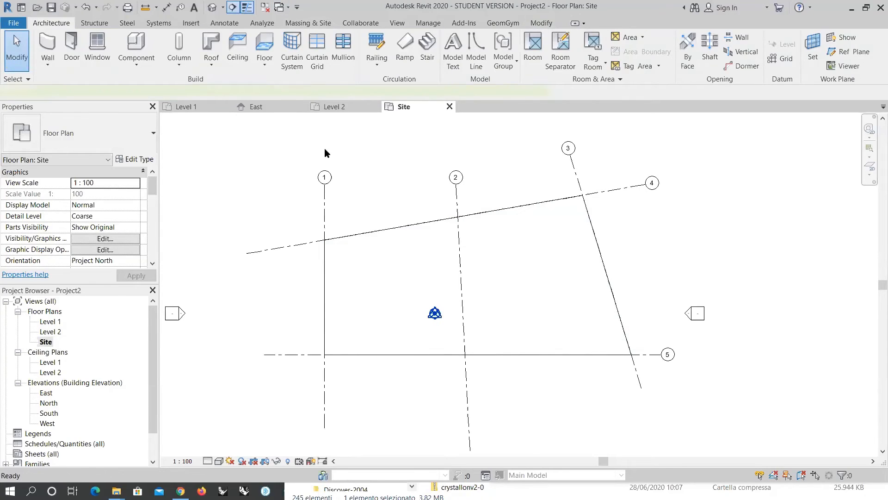
click(276, 288)
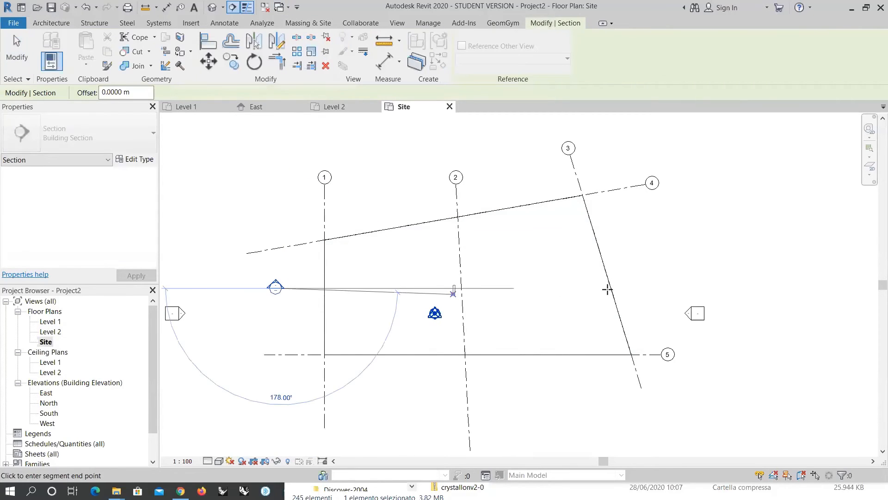
click(656, 284)
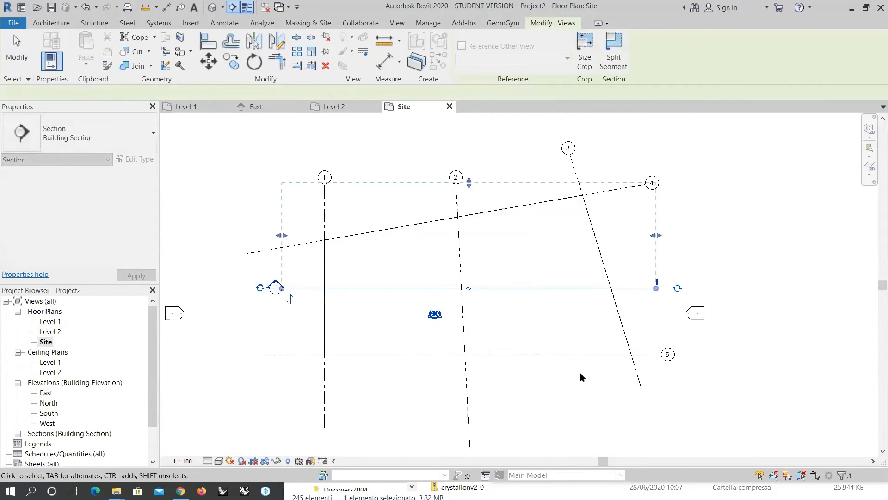
key(Escape)
click(251, 395)
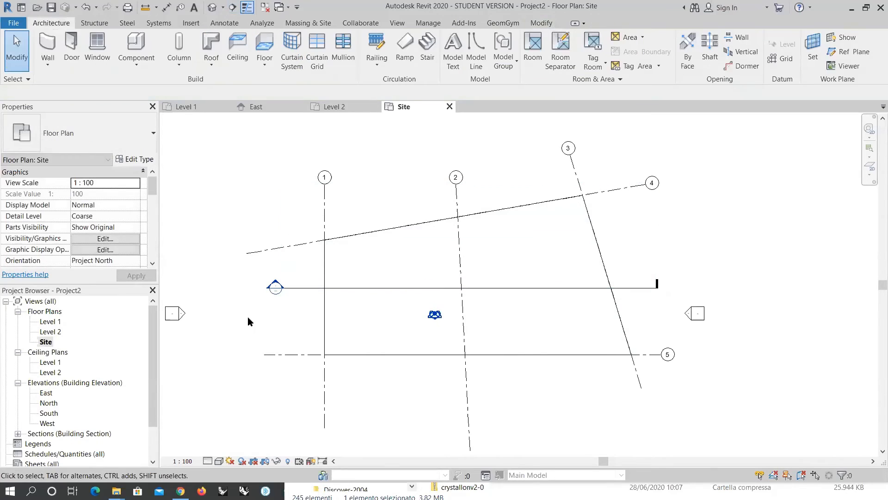
double_click(275, 288)
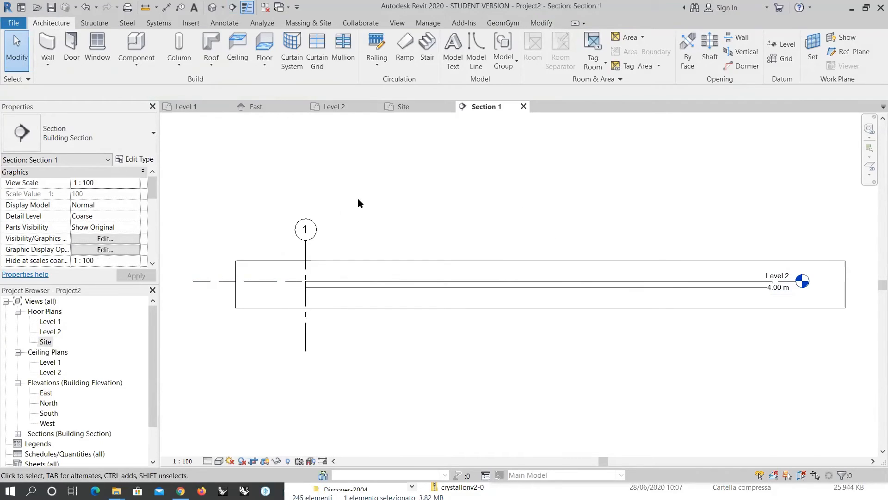
Set the section view's detail level to Fine, preview the floor in the Shaded style, and return it to Hidden Line.
click(207, 461)
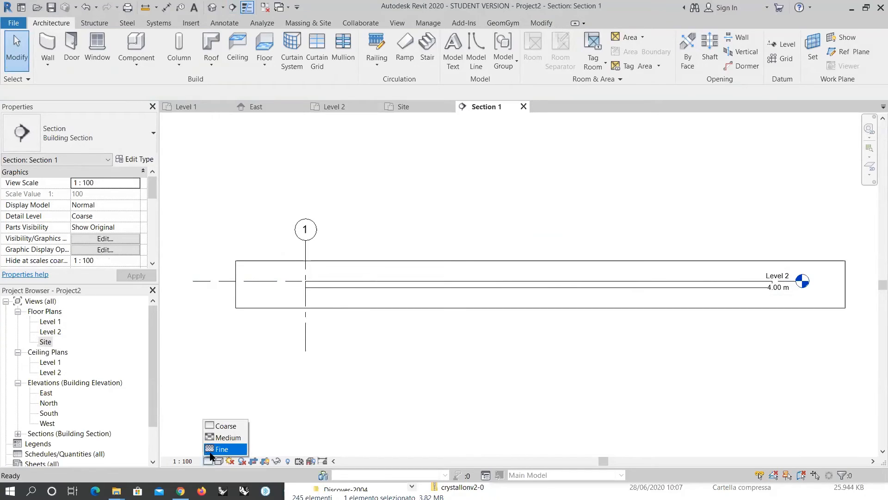
click(218, 448)
click(219, 461)
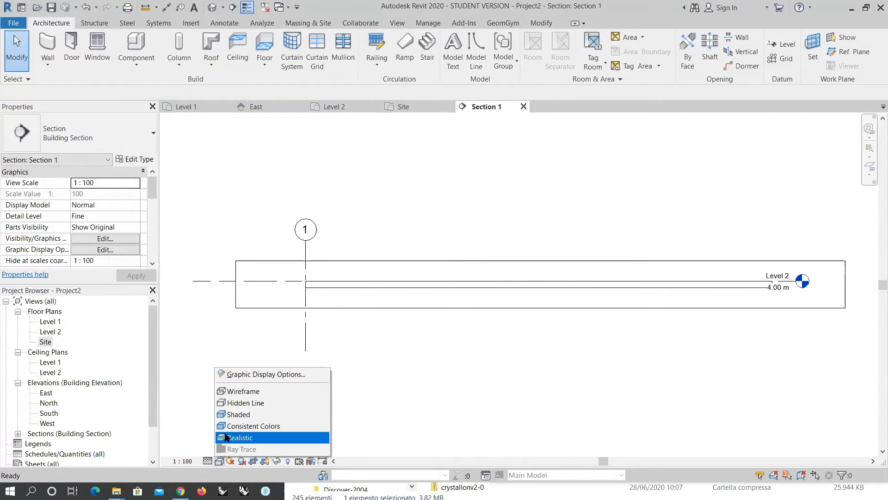
click(245, 414)
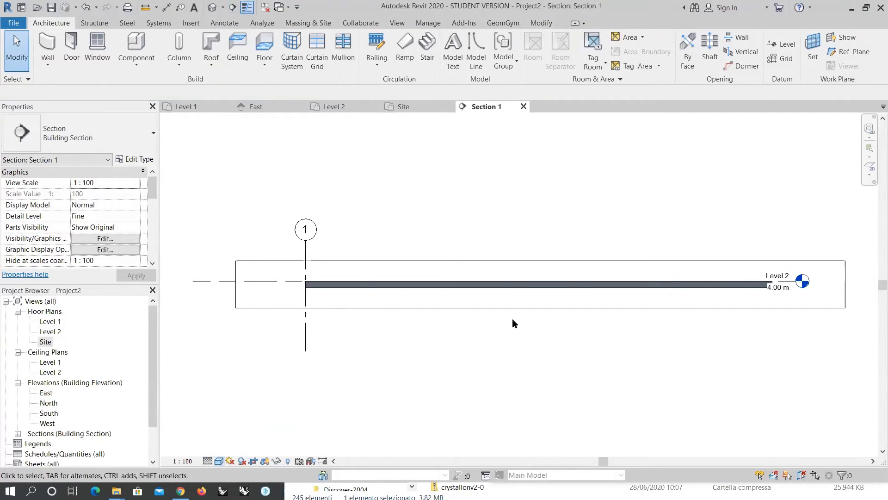
click(218, 461)
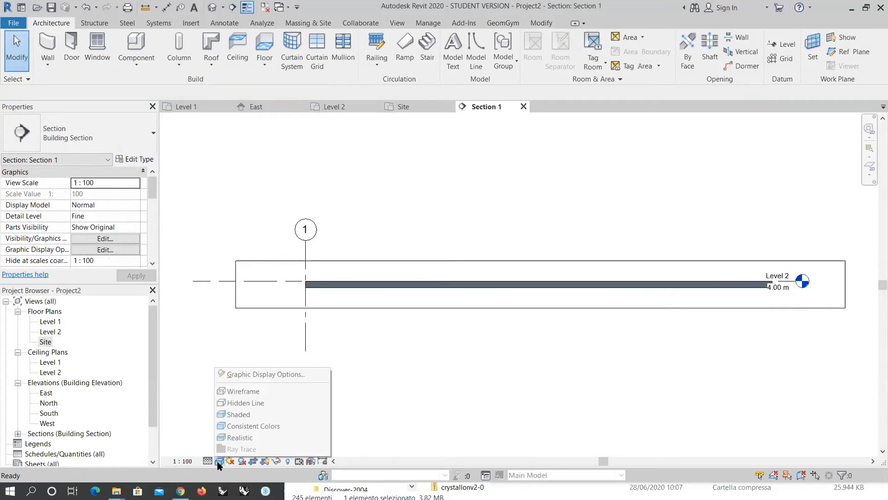
click(231, 402)
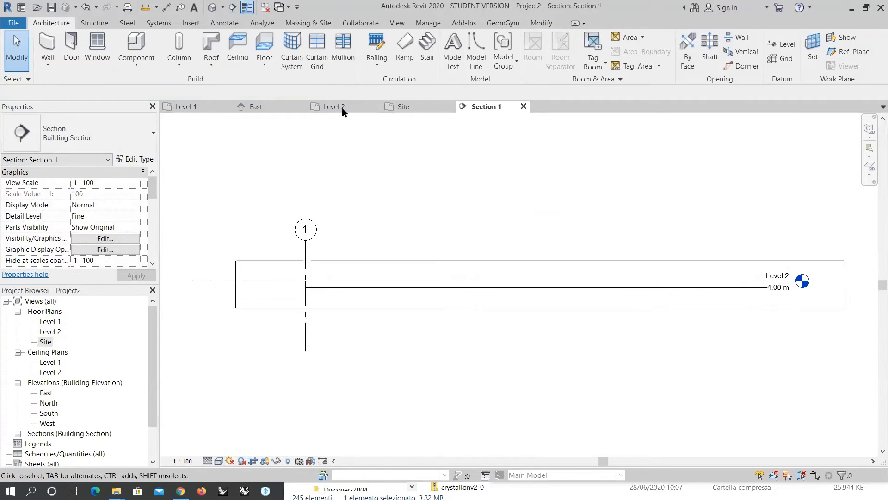
Turn off thin line display and change the sectioned floor's type to Steel Bar Joist - VCT on LW Concrete.
click(247, 7)
scroll(303, 294, up, 3)
scroll(303, 294, up, 3)
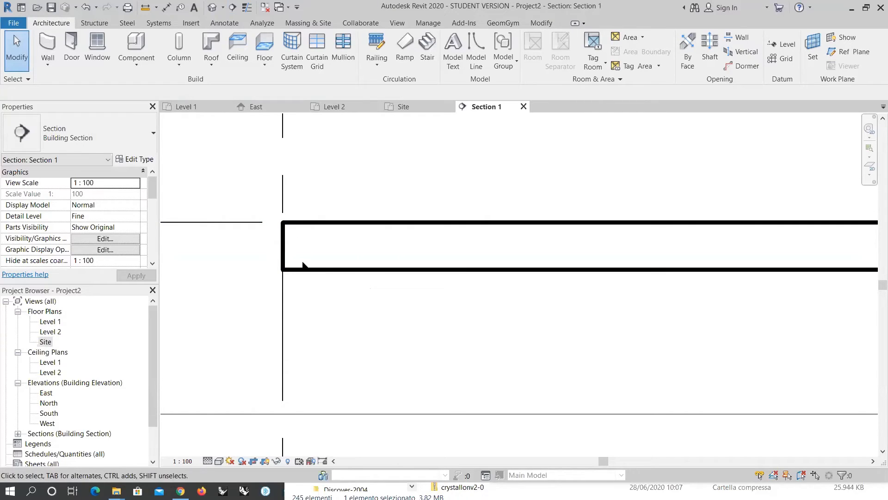
click(310, 270)
click(110, 135)
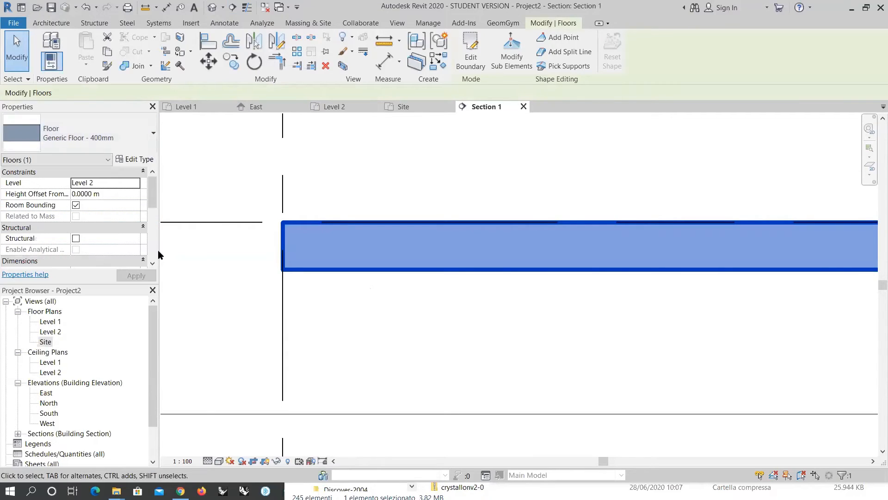
click(243, 274)
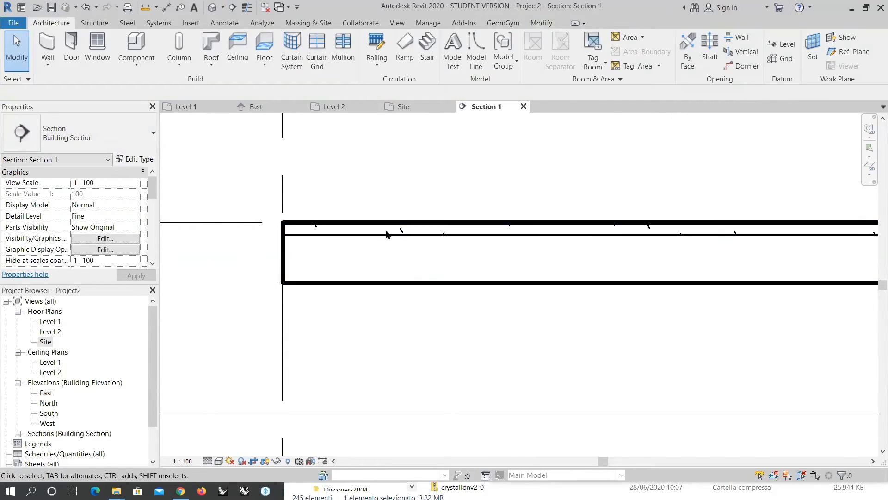
click(394, 269)
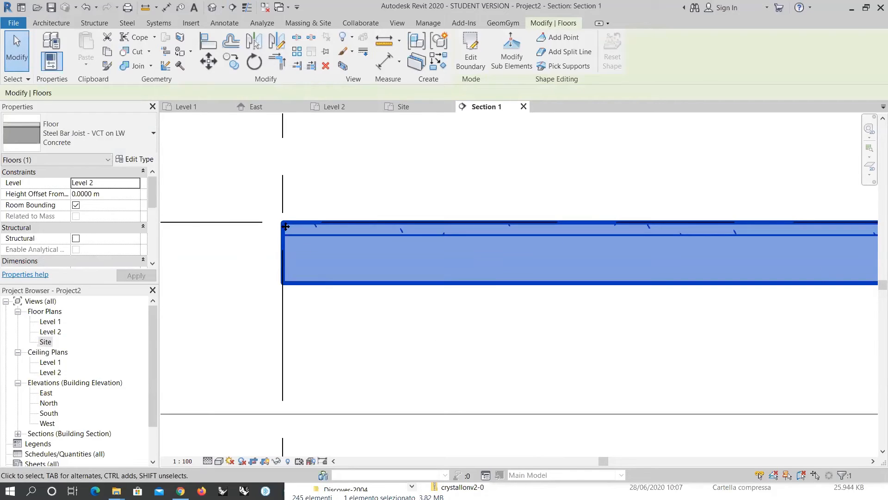
scroll(285, 221, down, 3)
click(390, 184)
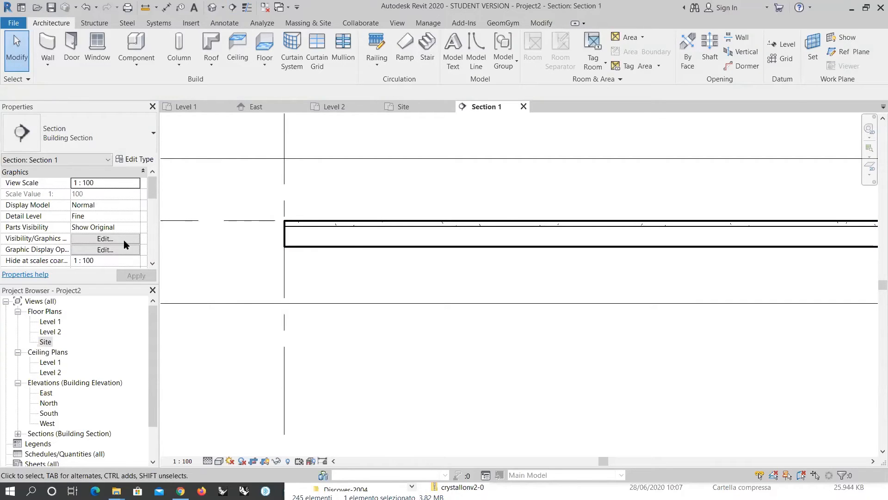
Look over the Level 2 and Level 1 plans, and in the East elevation add a full-width level at 8.00 m above Level 2.
click(52, 333)
double_click(52, 333)
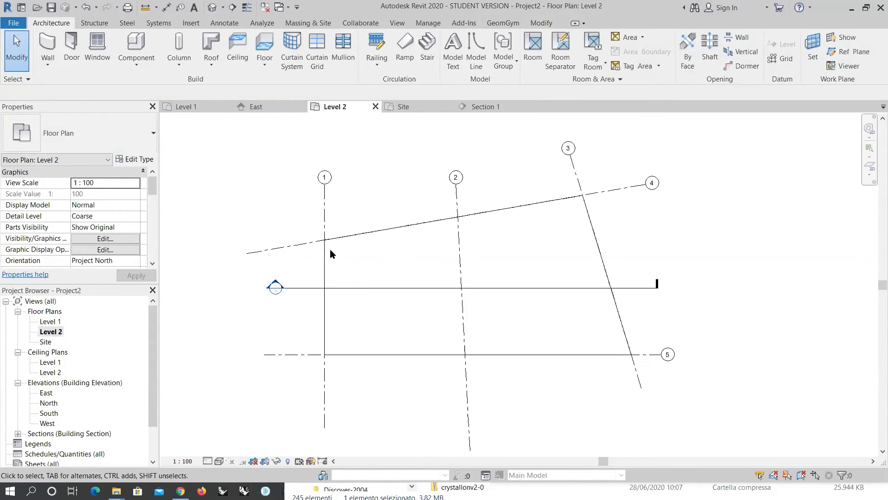
double_click(55, 322)
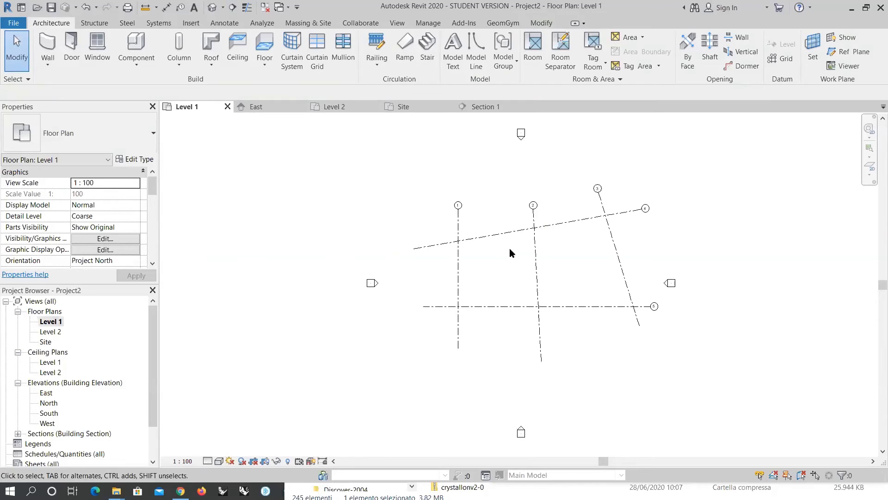
scroll(60, 338, down, 1)
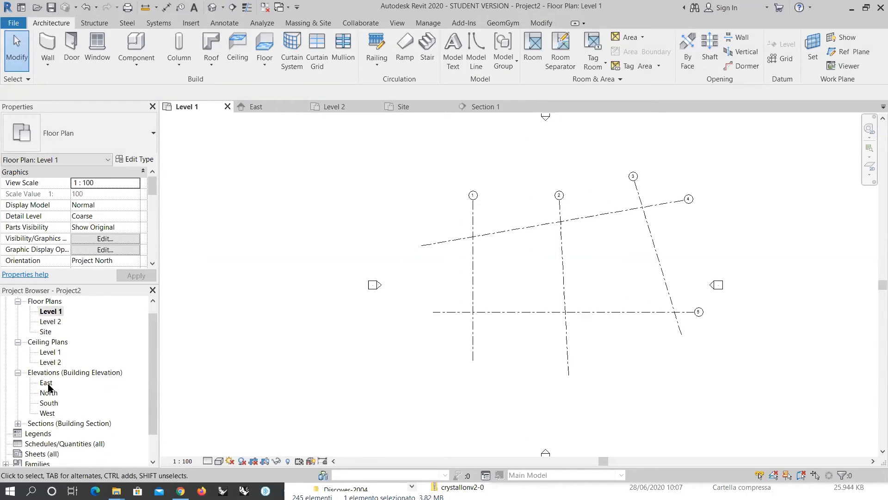
double_click(48, 383)
scroll(693, 221, up, 1)
middle_drag(693, 223, 633, 258)
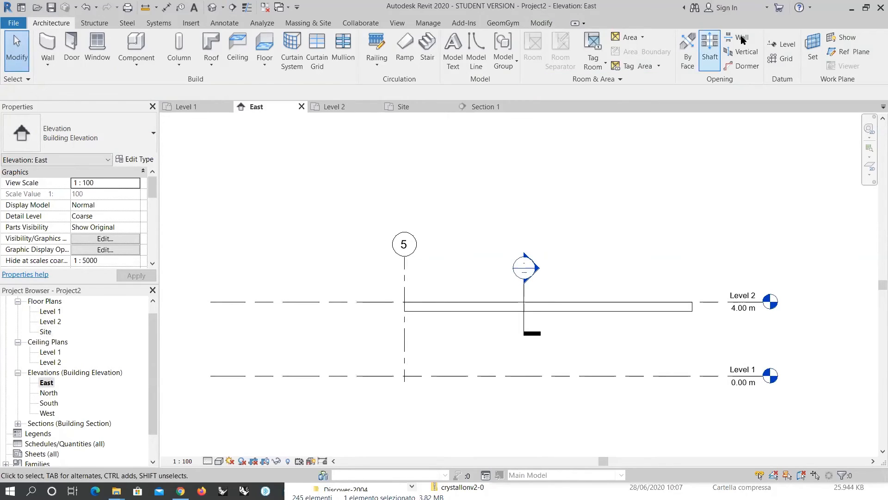
click(783, 44)
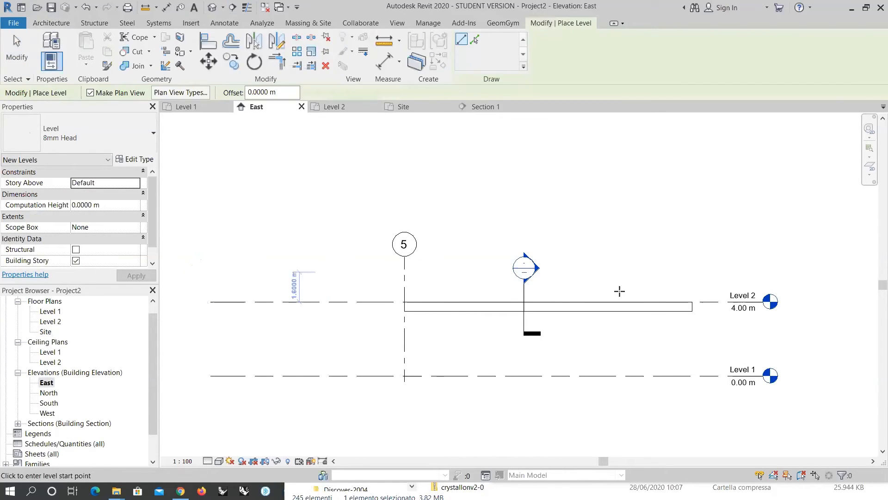
click(208, 226)
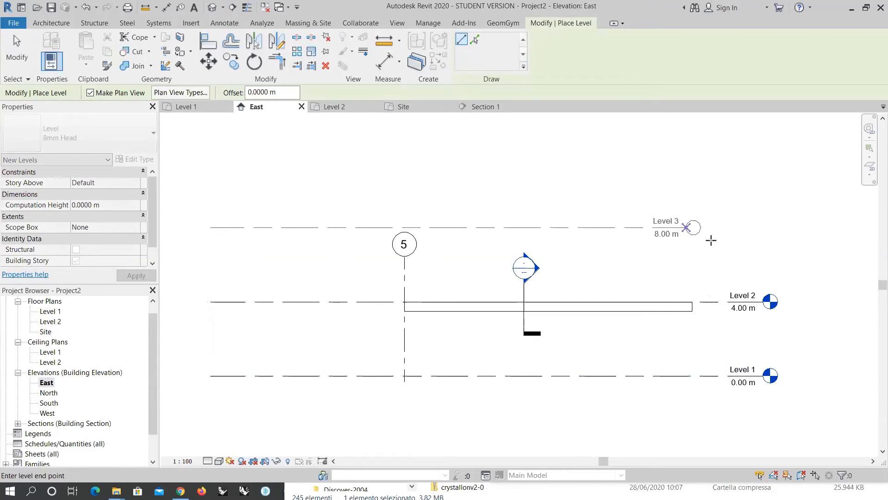
click(763, 228)
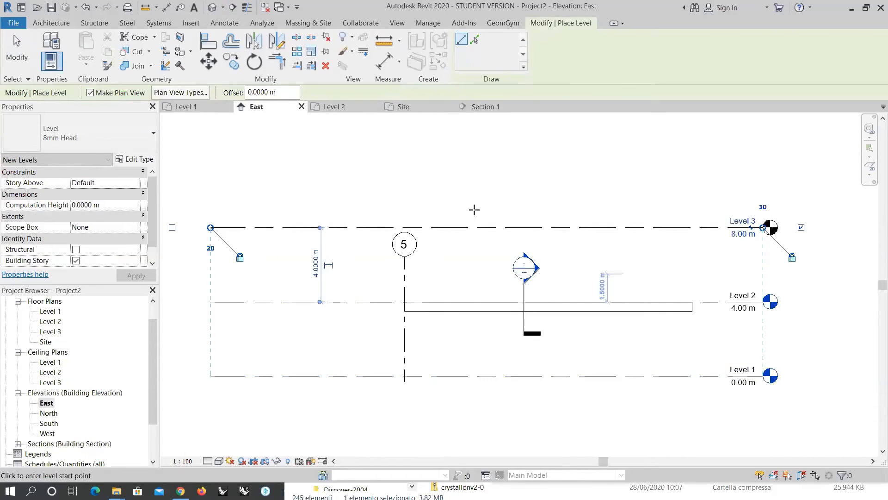
click(11, 52)
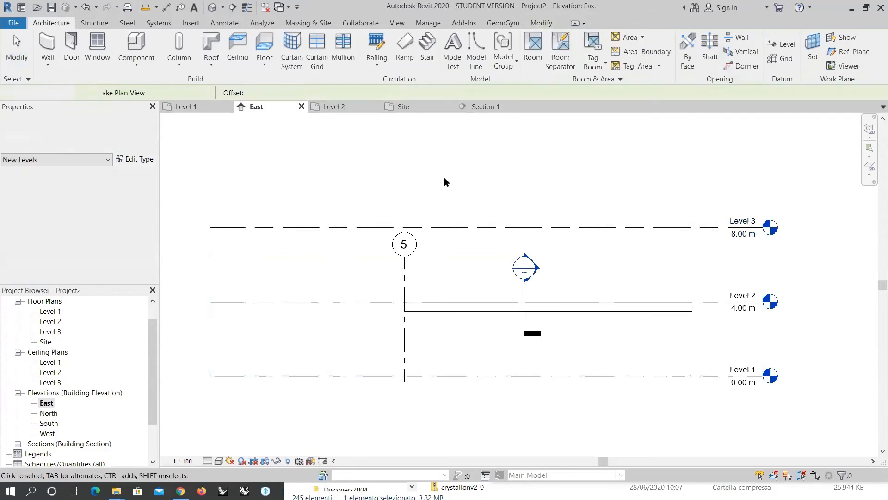
Open the Level 3 floor plan and set its underlay base level to Level 1.
double_click(50, 331)
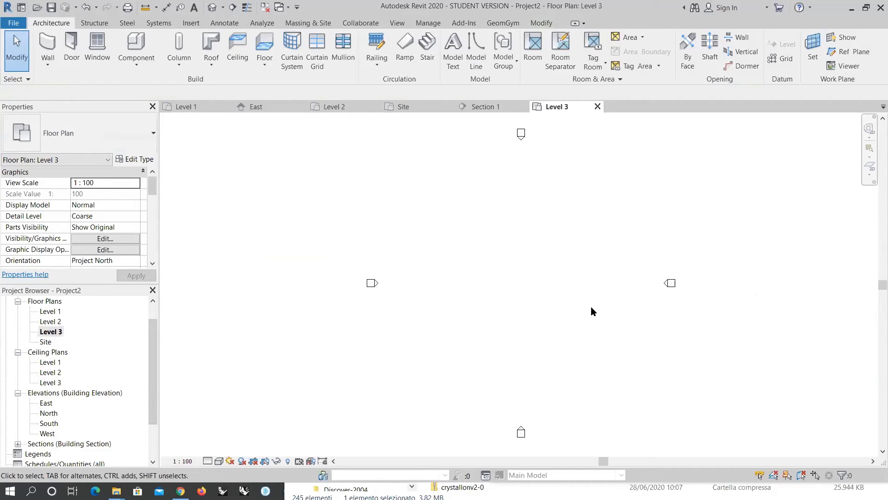
middle_drag(571, 249, 532, 248)
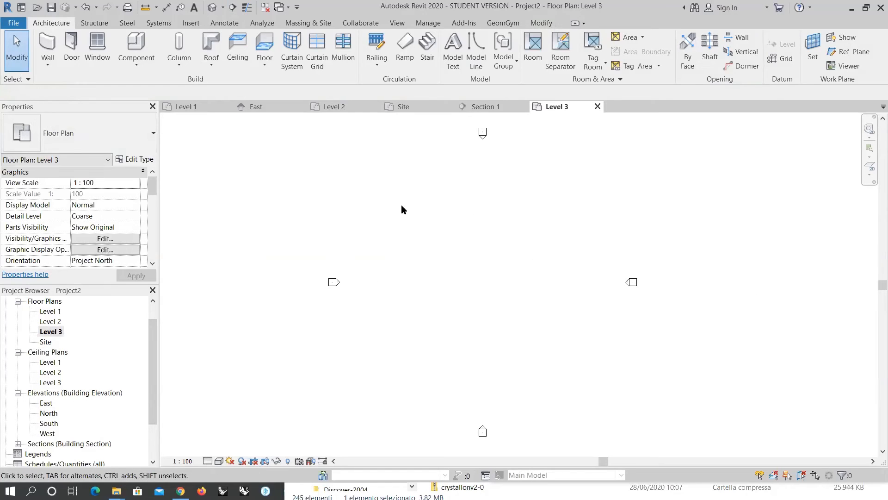
drag(152, 186, 155, 221)
scroll(156, 230, up, 2)
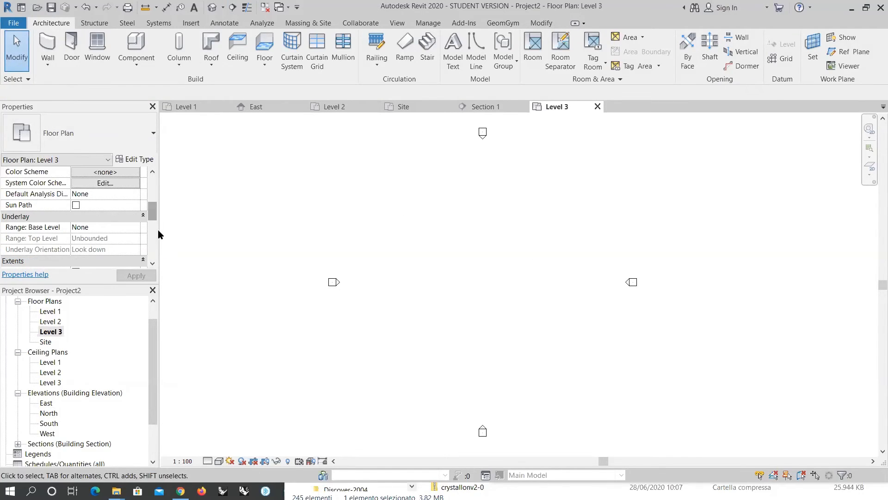
click(134, 227)
click(135, 227)
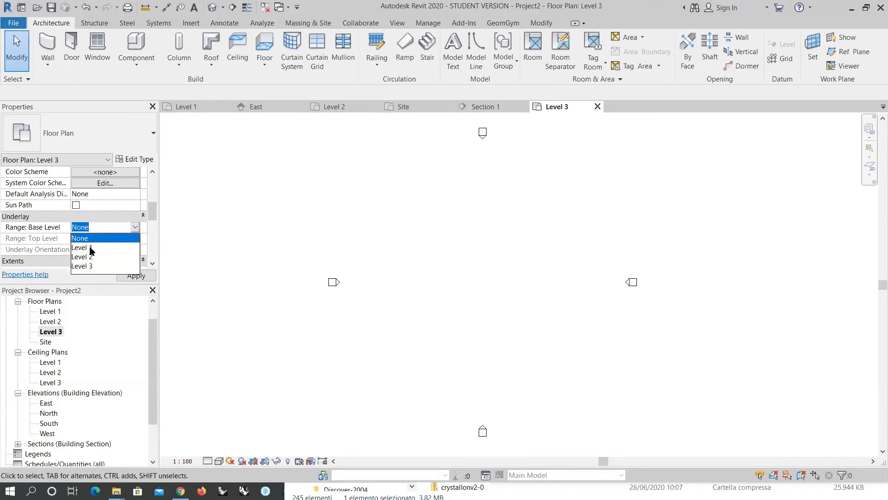
click(91, 251)
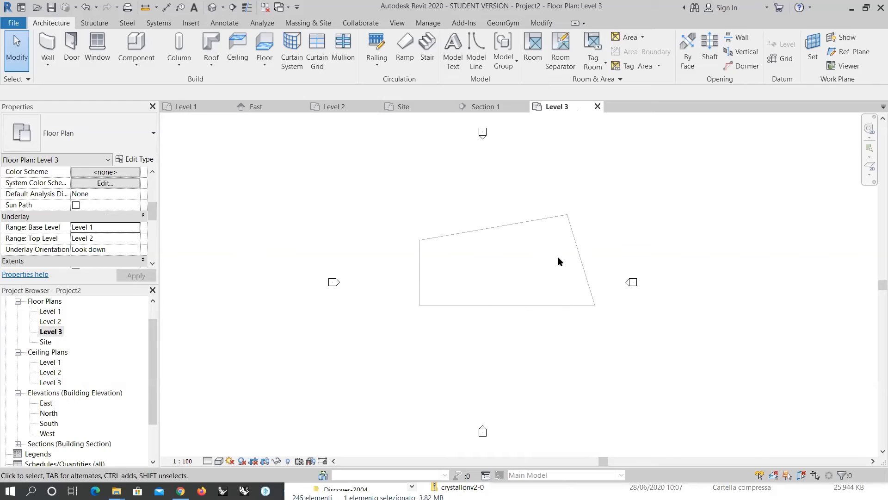
scroll(557, 261, up, 2)
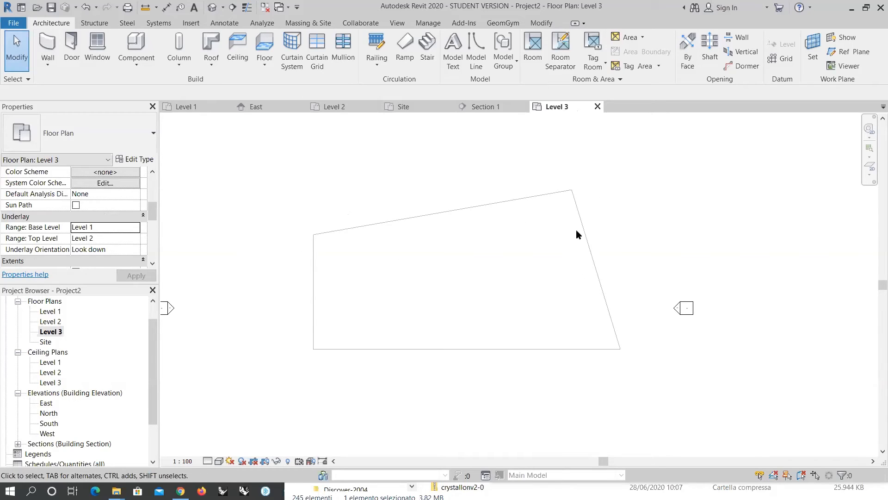
Create a Generic Floor - 400mm on Level 3 with straight boundary lines traced over the four corners of the underlaid floor outline.
click(264, 45)
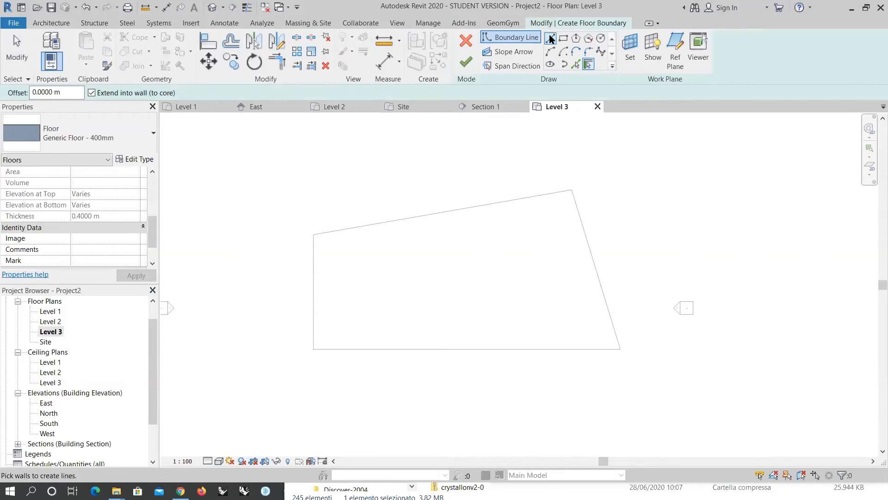
click(550, 38)
click(313, 233)
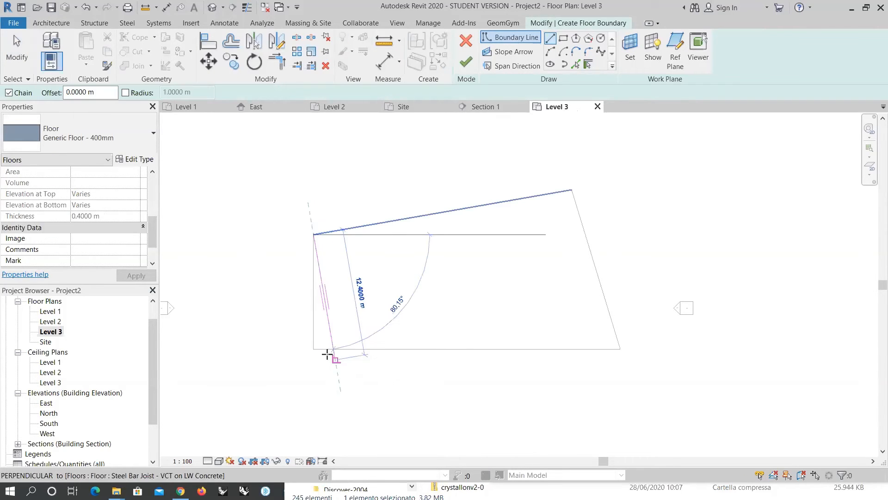
click(314, 348)
click(620, 349)
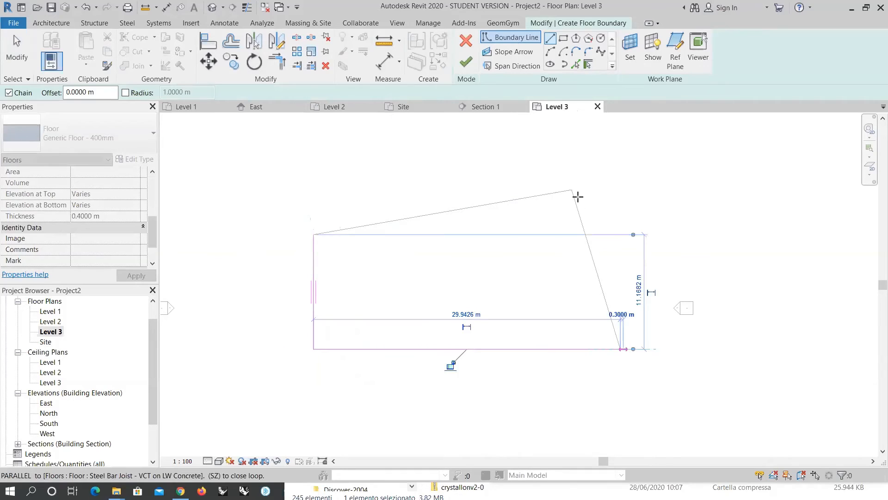
click(572, 190)
click(313, 233)
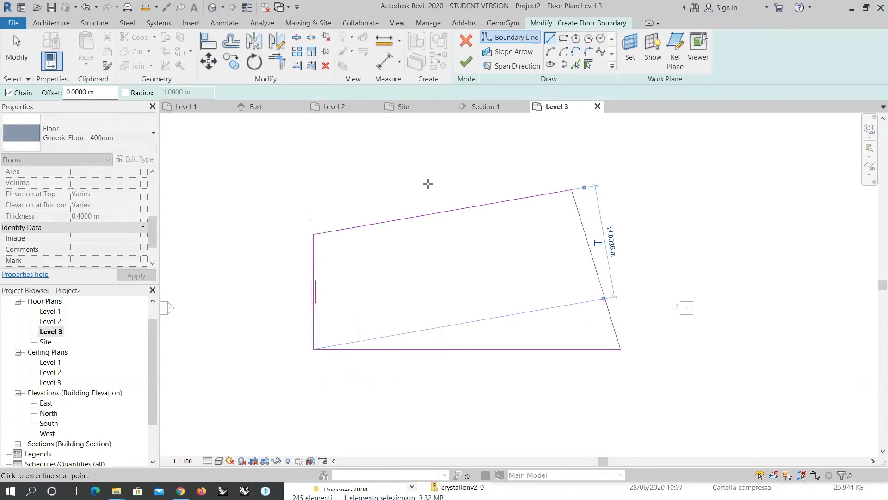
click(466, 62)
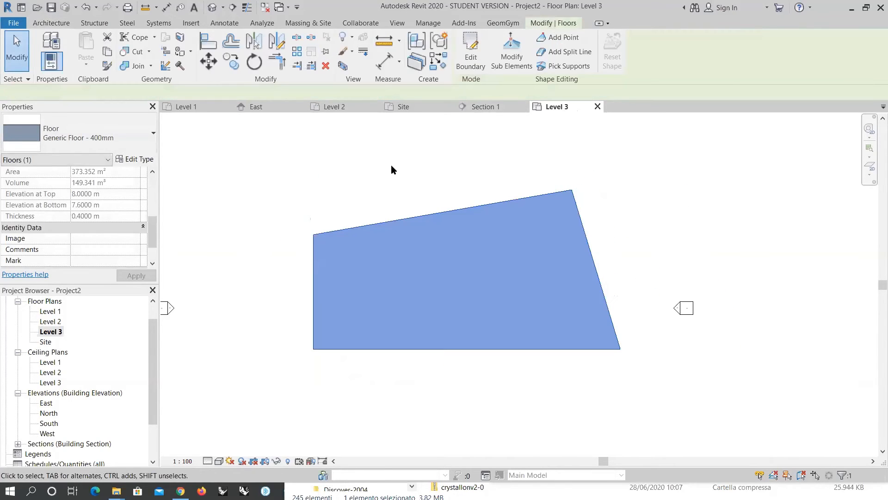
click(391, 166)
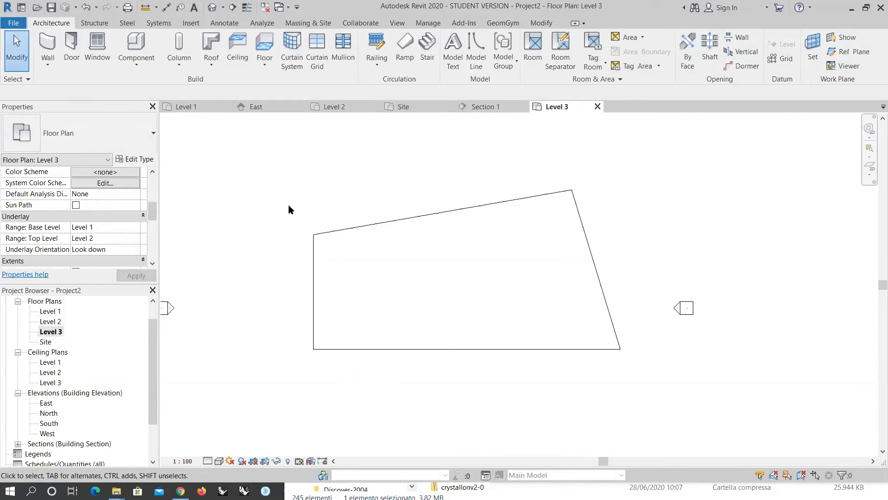
scroll(458, 306, down, 4)
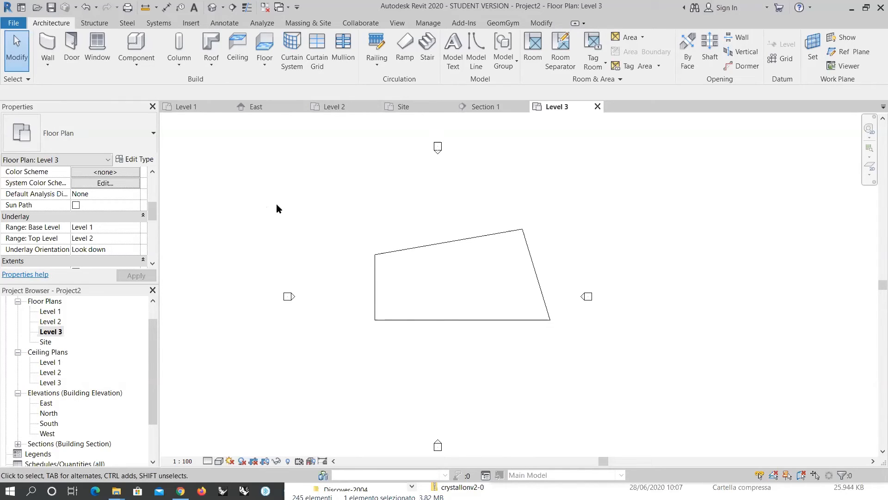
Extend the crop region of Section 1 upward and downward so that it takes in Levels 1, 2 and 3.
click(483, 106)
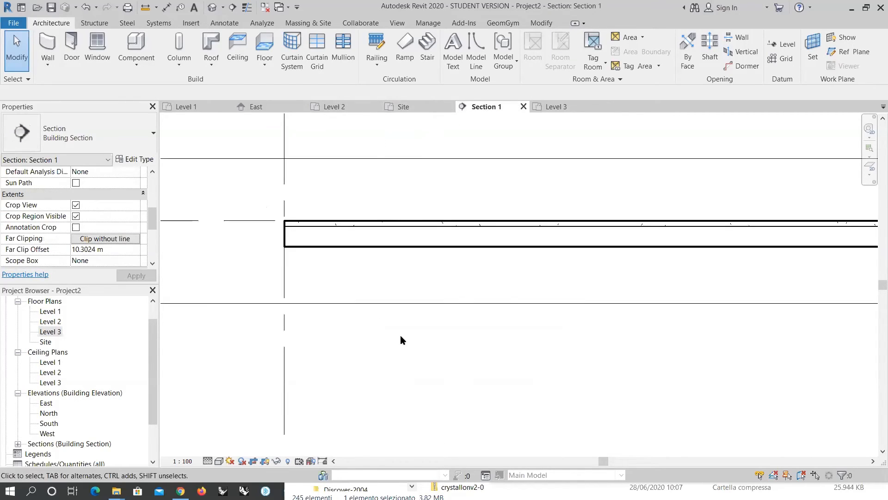
scroll(358, 332, down, 2)
click(447, 306)
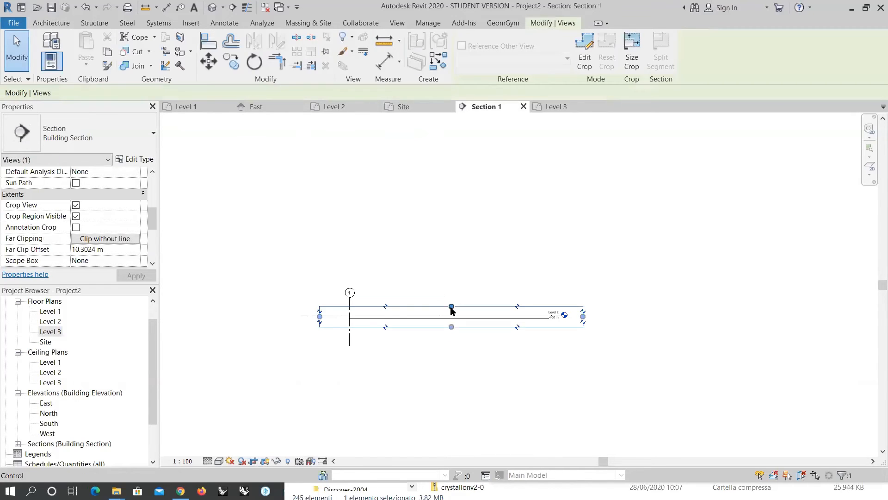
drag(452, 306, 461, 243)
drag(451, 327, 450, 392)
scroll(466, 313, up, 2)
key(Escape)
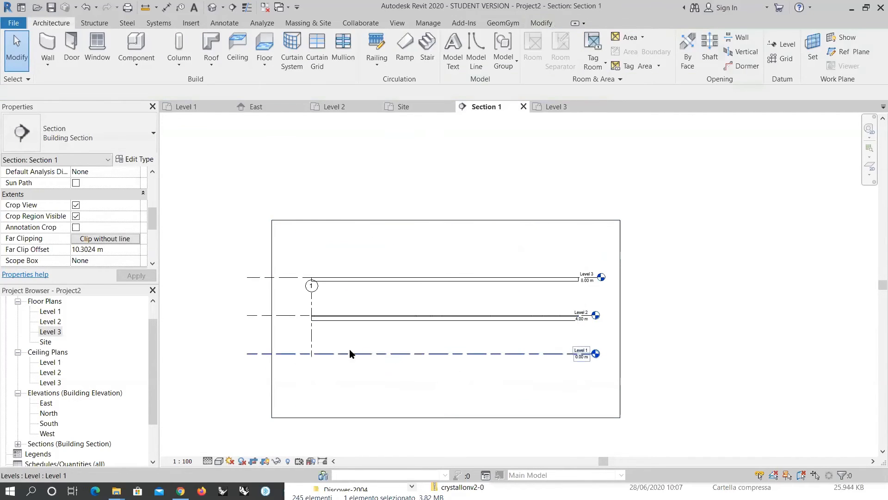
Change the Level 3 floor's type to Steel Bar Joist - VCT on LW Concrete in Section 1.
click(356, 284)
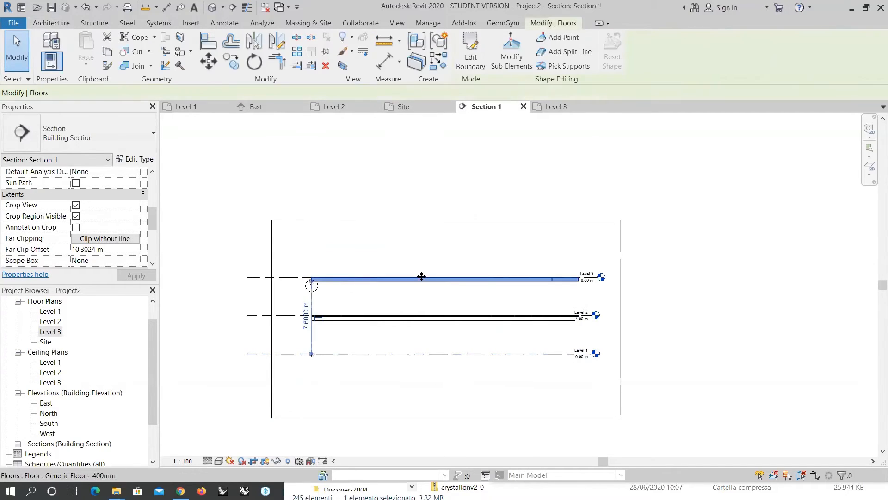
click(41, 148)
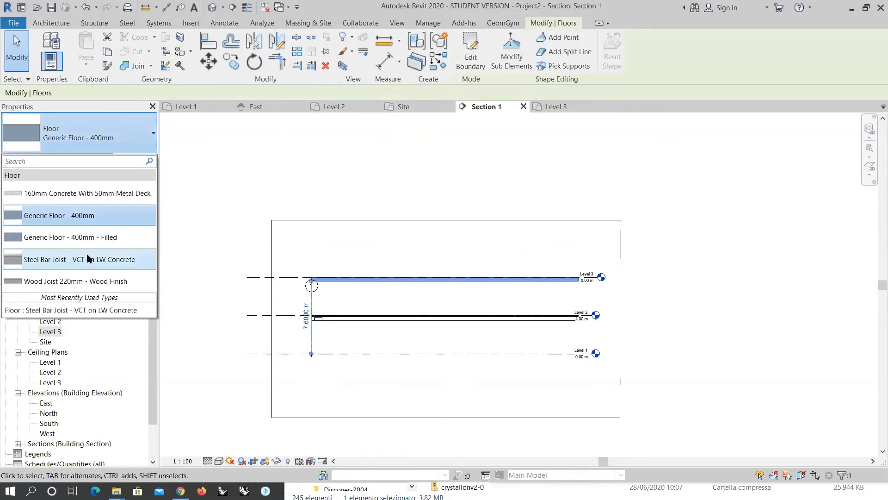
click(79, 259)
click(399, 202)
scroll(320, 300, up, 4)
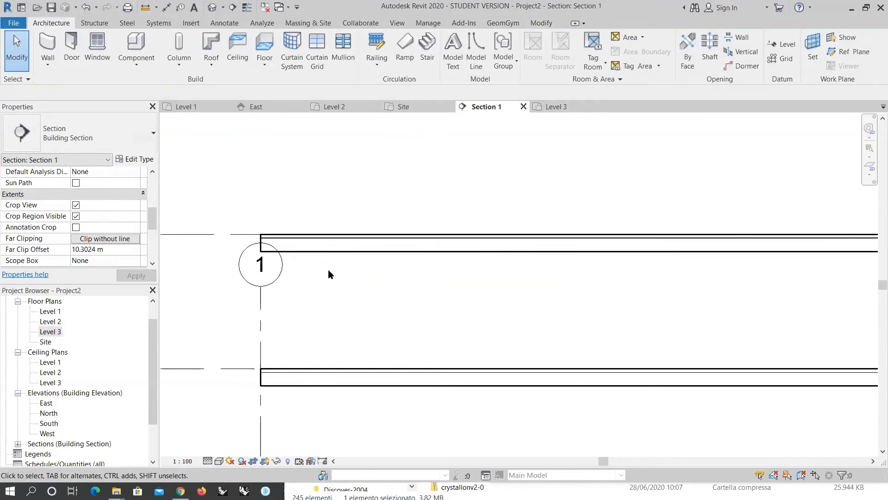
scroll(250, 252, down, 3)
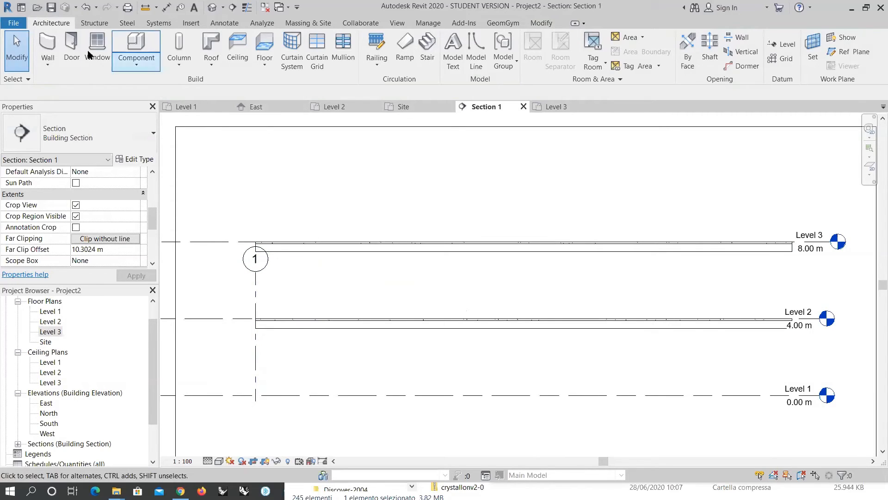
Create a straight assembled stair, 1 m wide, between grids 1 and 2 on the Level 2 floor plan and check it in Section 1.
double_click(51, 321)
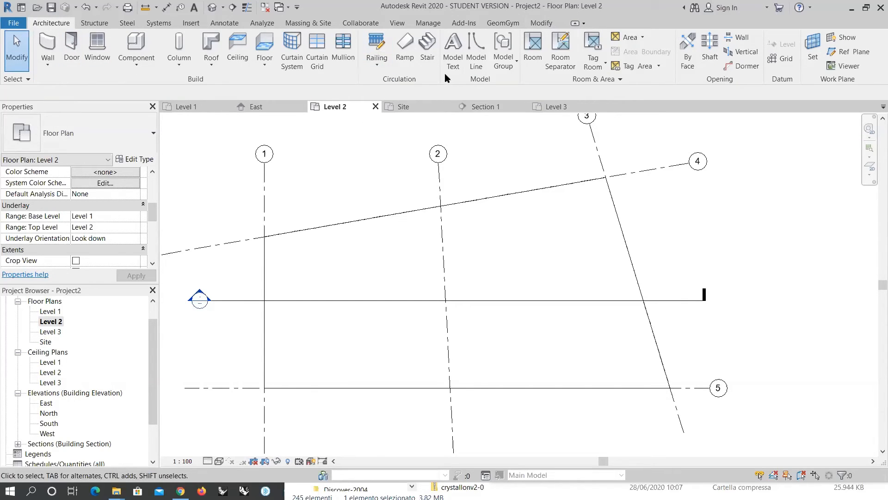
click(427, 45)
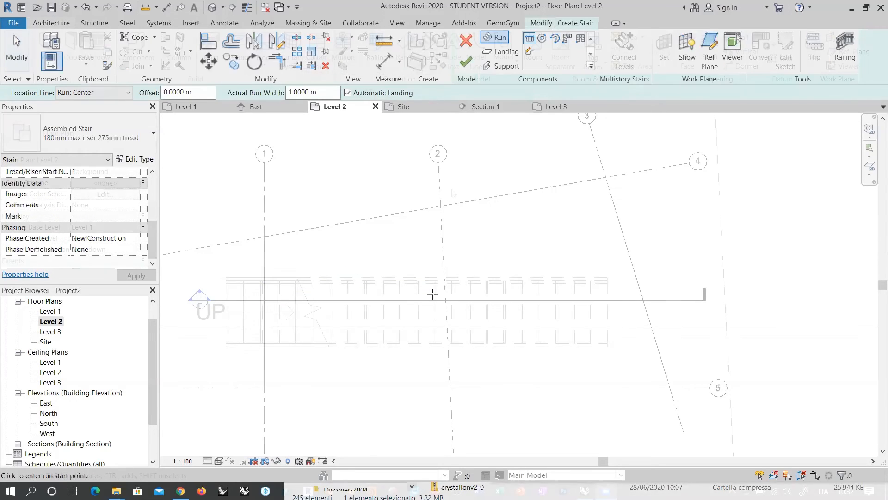
click(466, 62)
scroll(331, 287, up, 4)
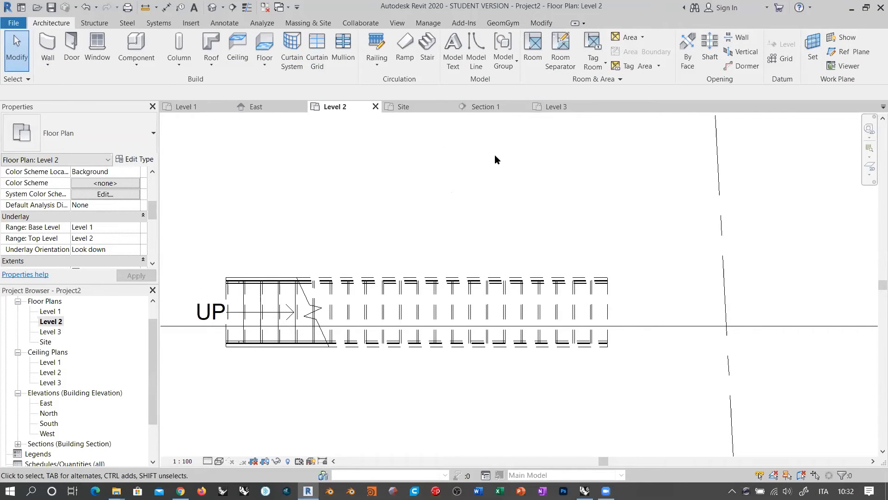
click(477, 108)
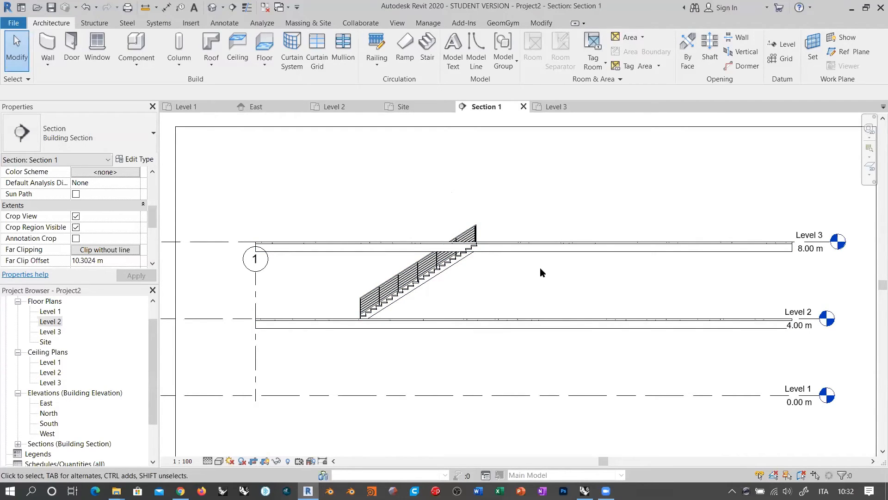
Create a shaft opening on the Level 2 plan with a rectangular boundary of 6.05 by 1.10 m around the stair.
click(334, 110)
middle_drag(420, 231, 465, 216)
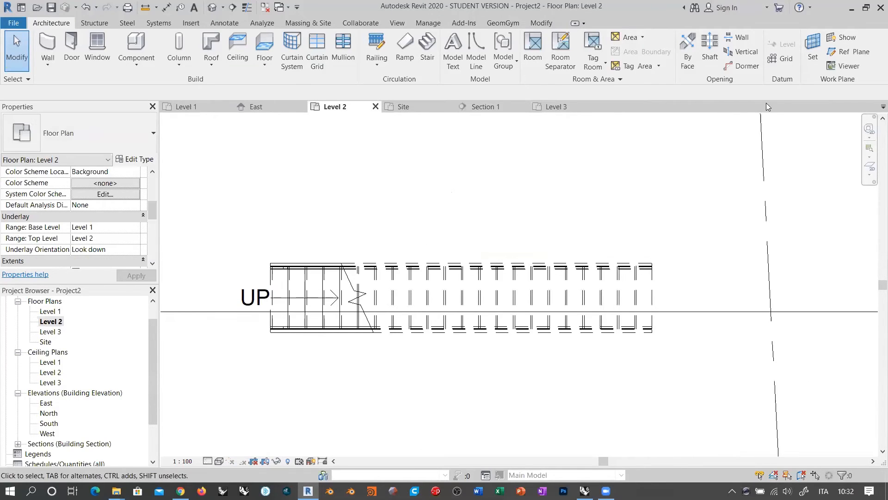
click(711, 51)
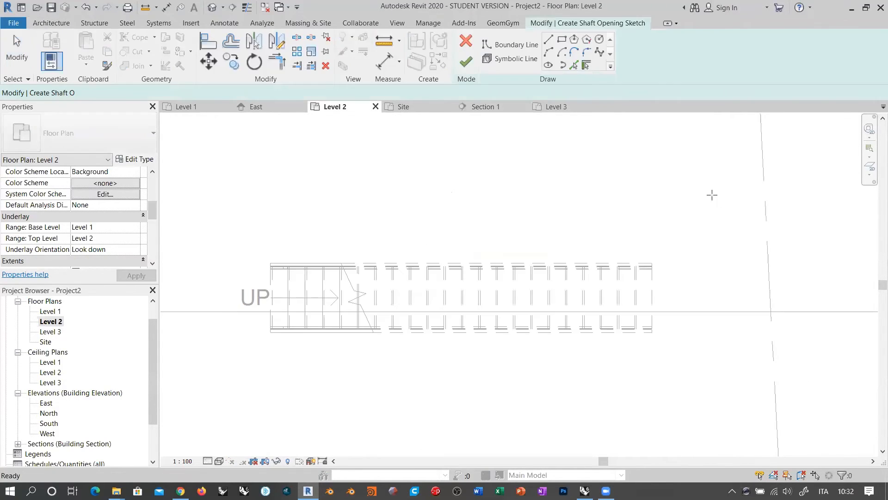
click(270, 262)
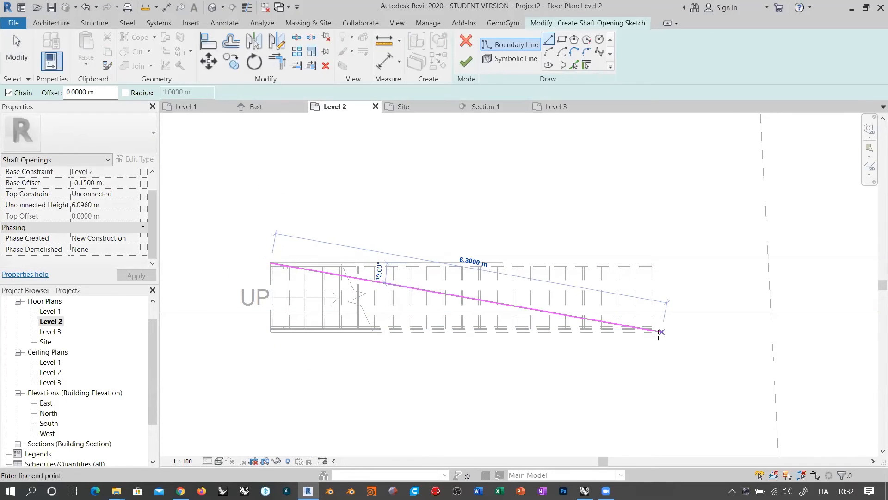
click(624, 262)
click(562, 39)
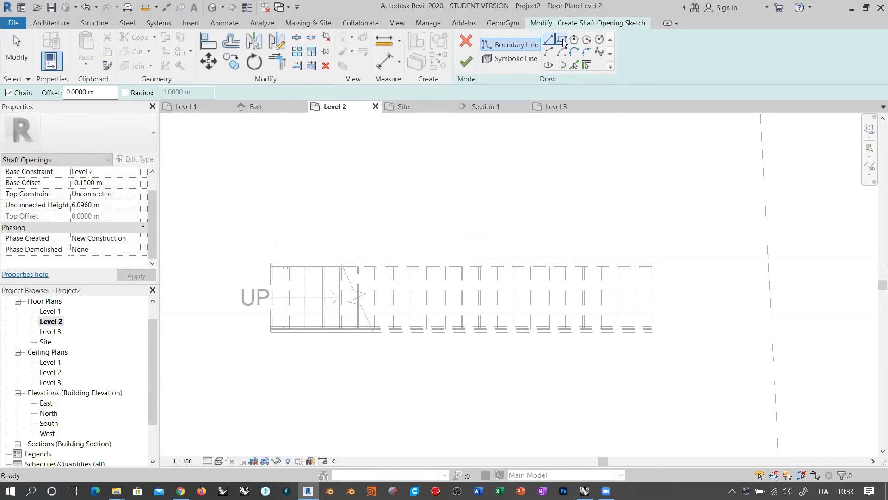
click(271, 264)
click(652, 332)
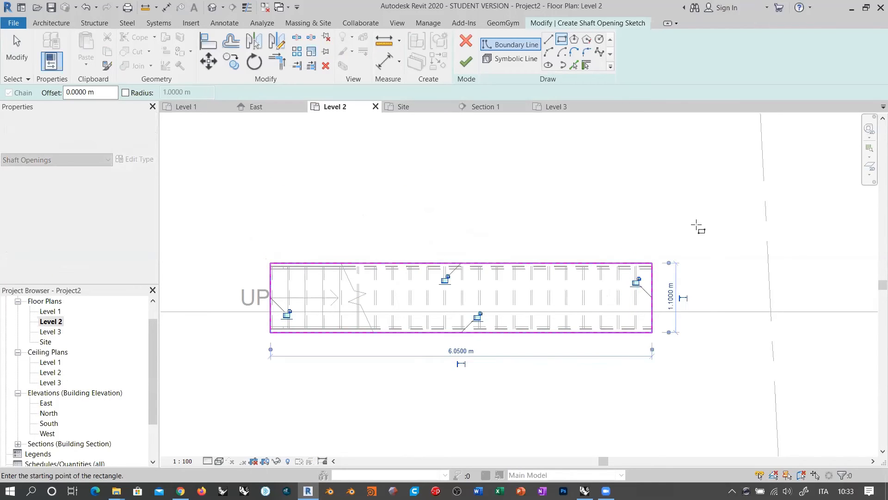
click(465, 61)
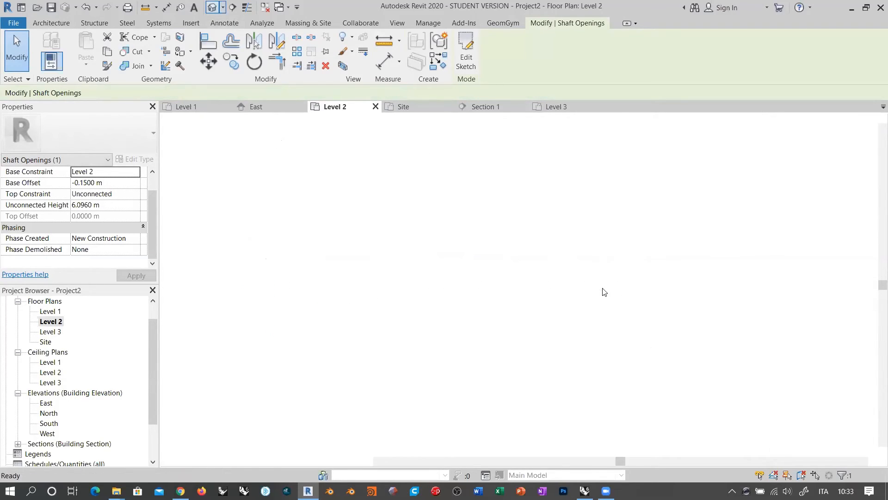
In the 3D view, set the shaft opening's base constraint to Level 1 with a base offset of 0 m.
shift+middle_drag(434, 370, 554, 234)
scroll(532, 241, up, 8)
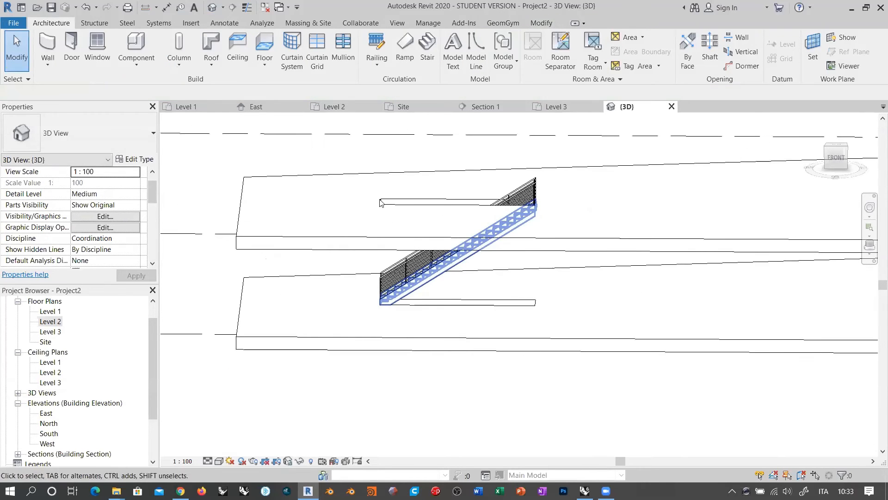
click(389, 155)
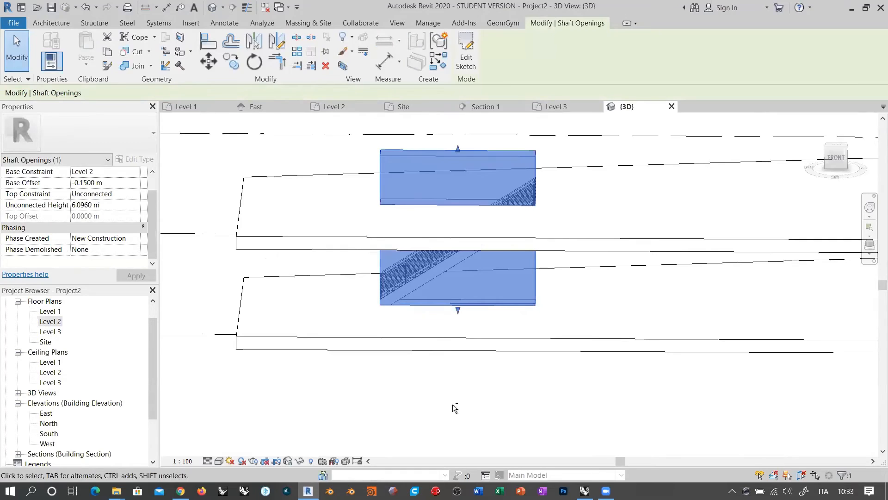
shift+middle_drag(452, 404, 476, 393)
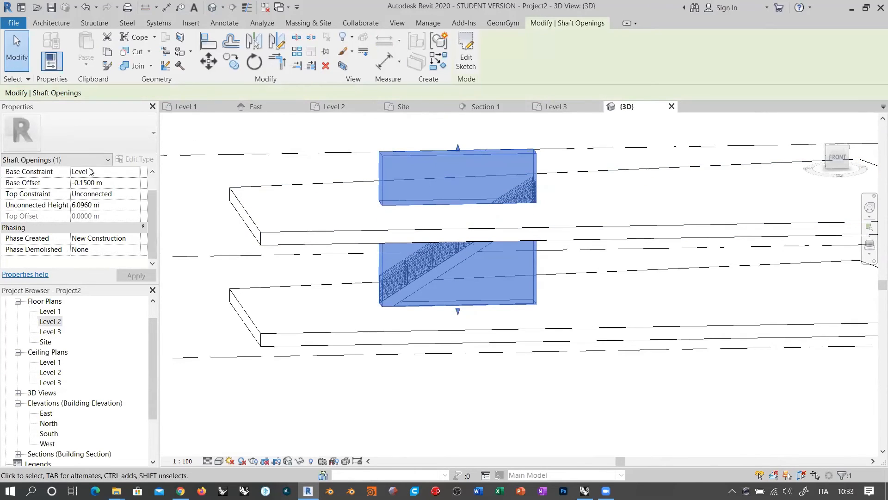
click(104, 172)
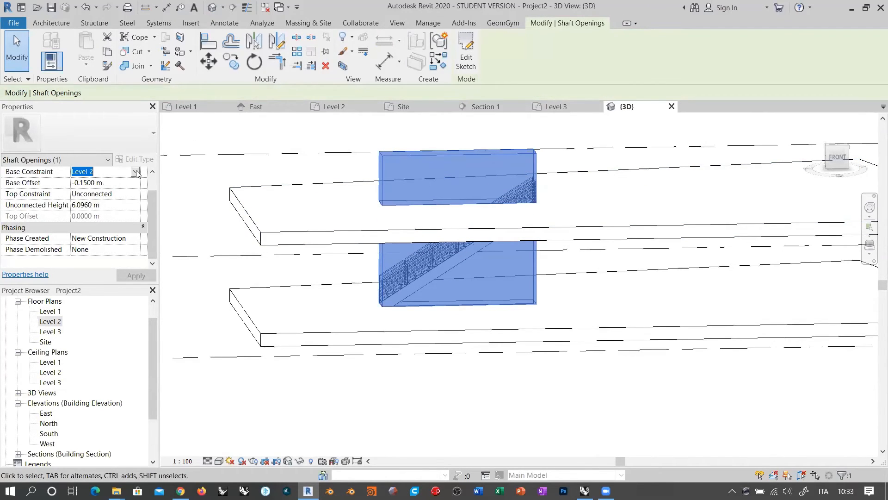
click(104, 172)
click(93, 183)
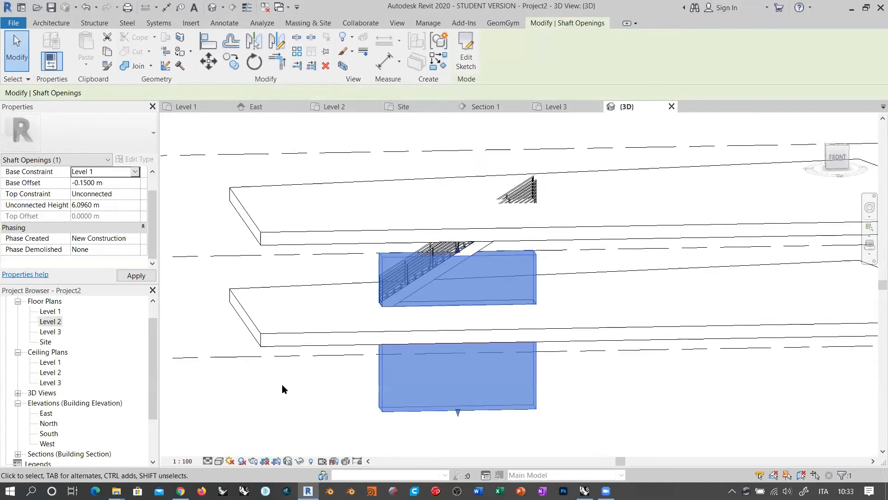
click(111, 183)
text(0)
key(Return)
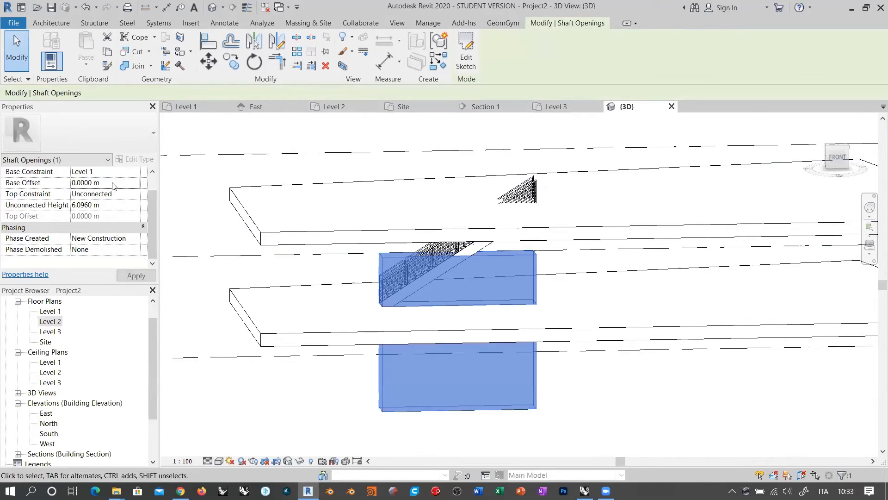
Set the shaft opening's top constraint to Up to level: Level 3 and apply it.
click(124, 194)
click(135, 194)
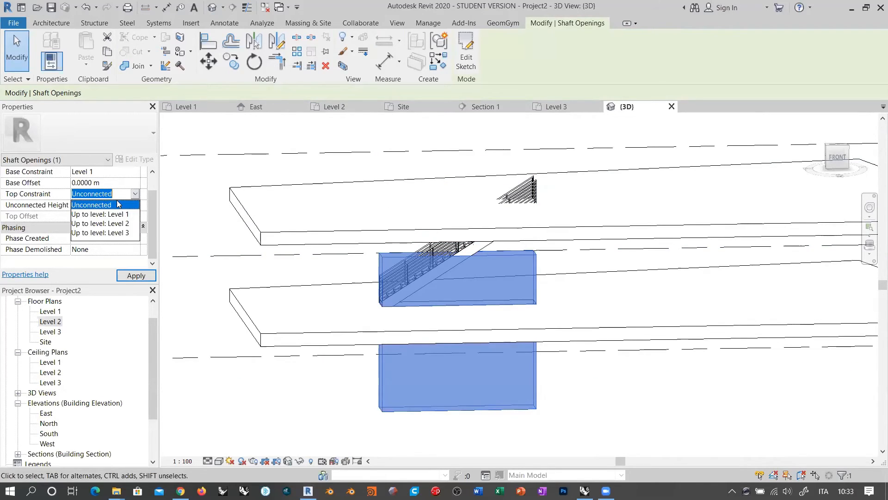
click(119, 233)
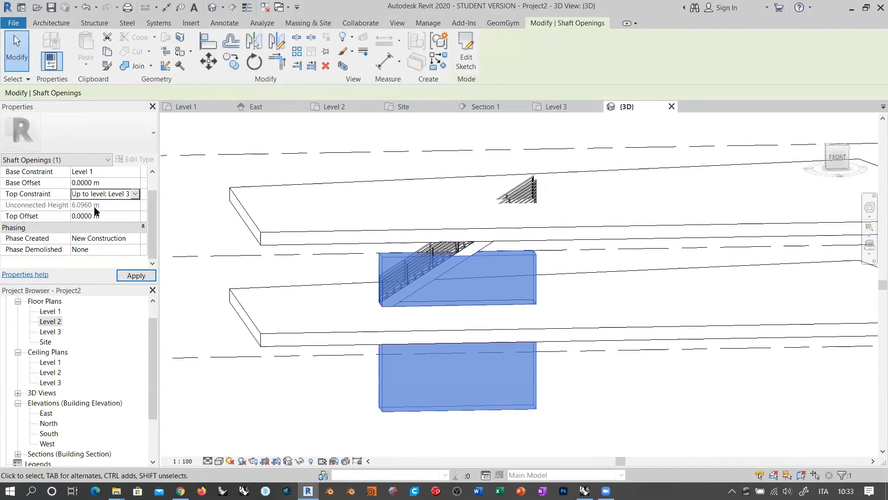
click(134, 276)
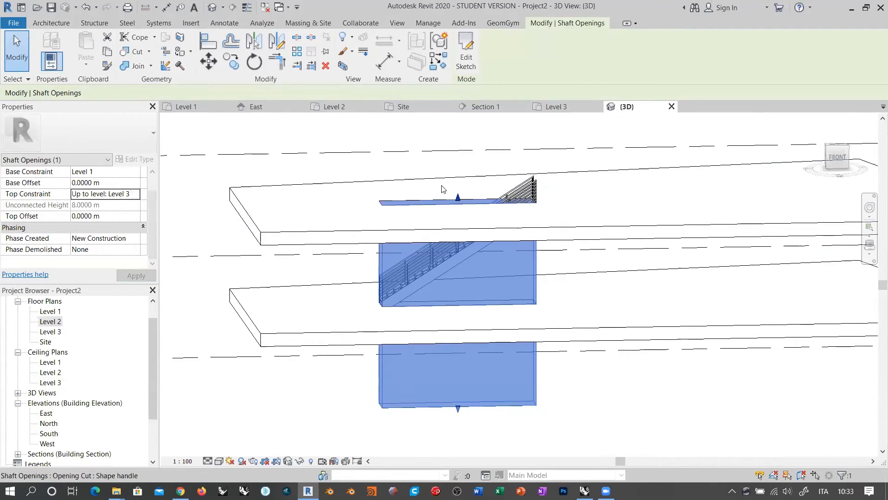
click(472, 188)
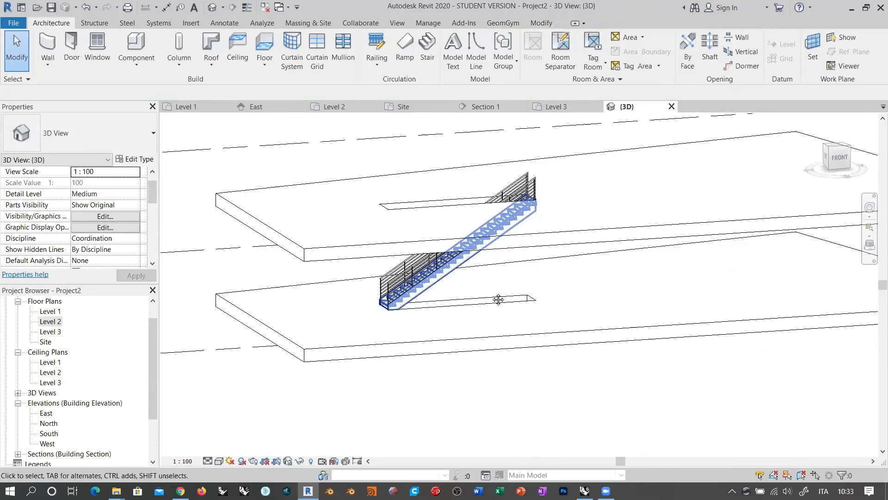
Examine the shaft cuts through both floors in 3D, and how the stair's base meets the Level 2 slab in Section 1.
shift+middle_drag(498, 301, 434, 223)
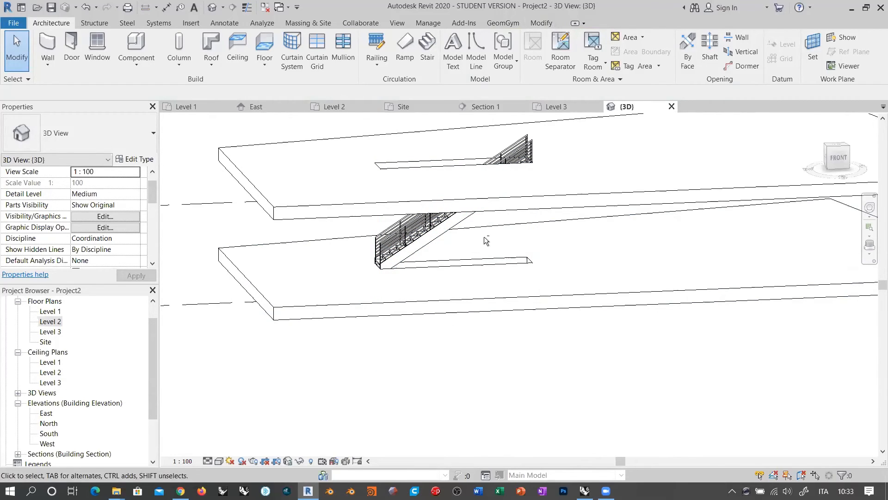
shift+middle_drag(486, 240, 464, 195)
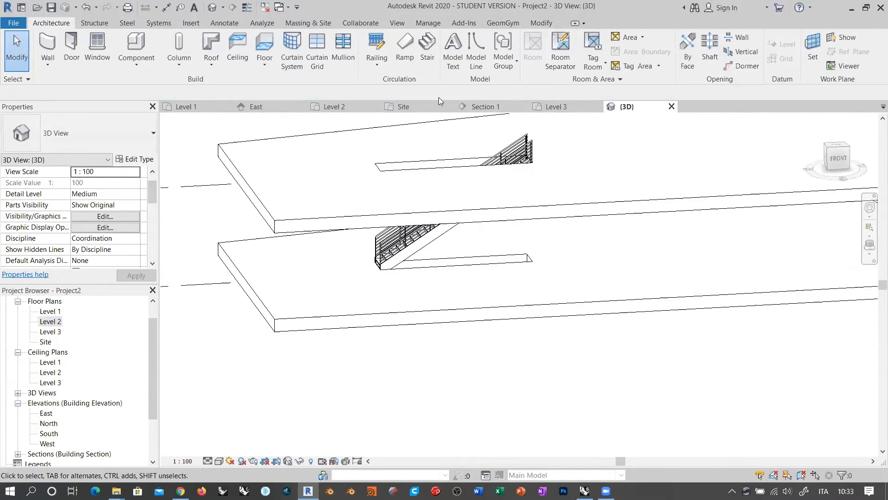
click(485, 106)
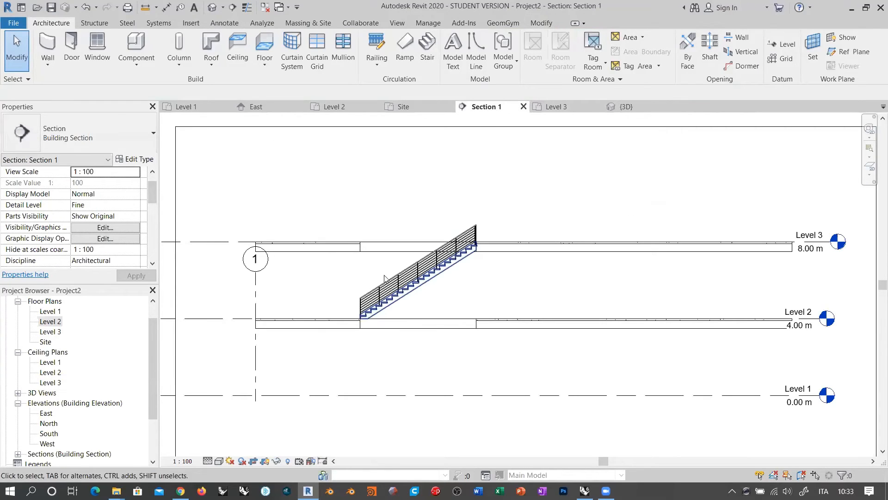
scroll(384, 278, up, 3)
scroll(341, 395, up, 4)
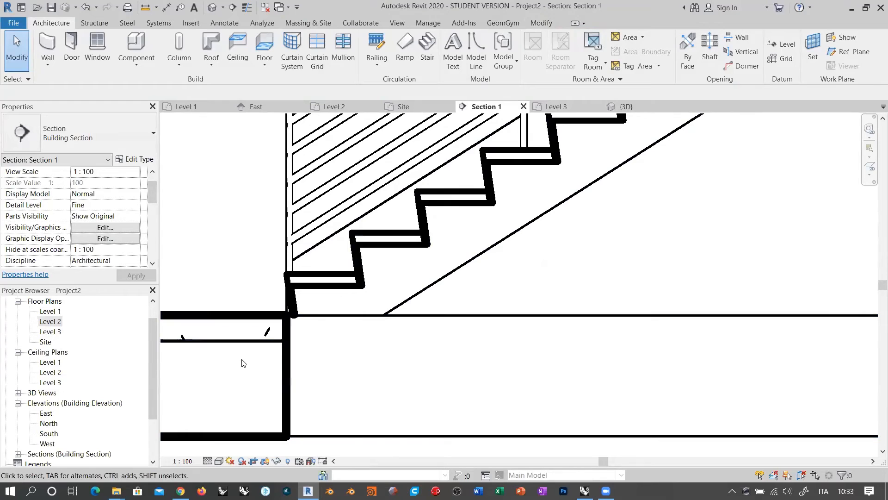
scroll(214, 362, down, 5)
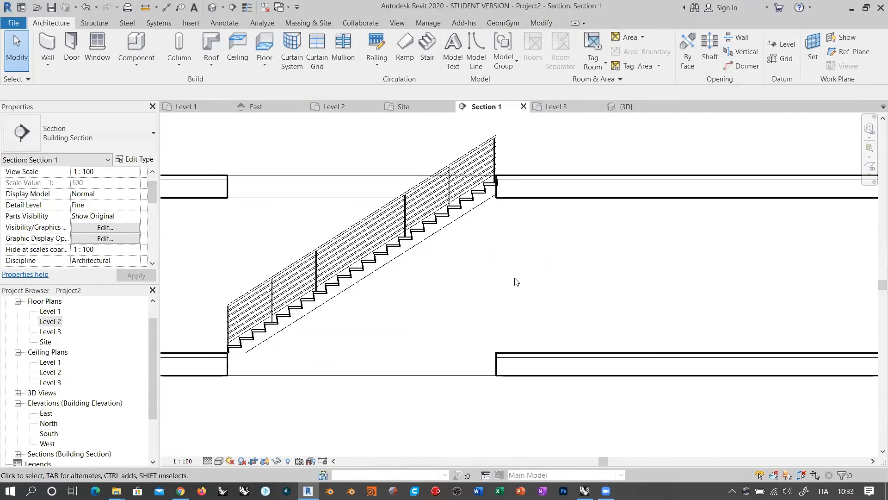
middle_drag(516, 281, 505, 288)
Turn on Thin Lines to inspect the stair's top connection with the Level 3 slab in Section 1.
scroll(484, 283, up, 4)
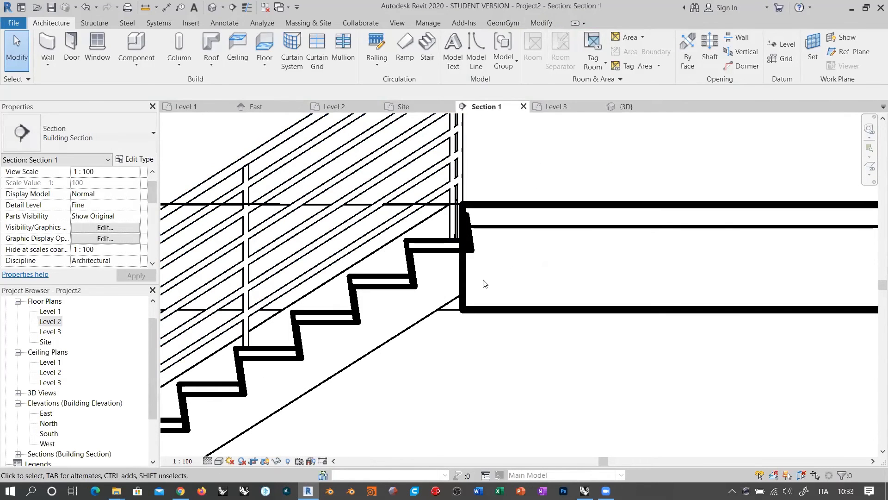
scroll(470, 234, up, 1)
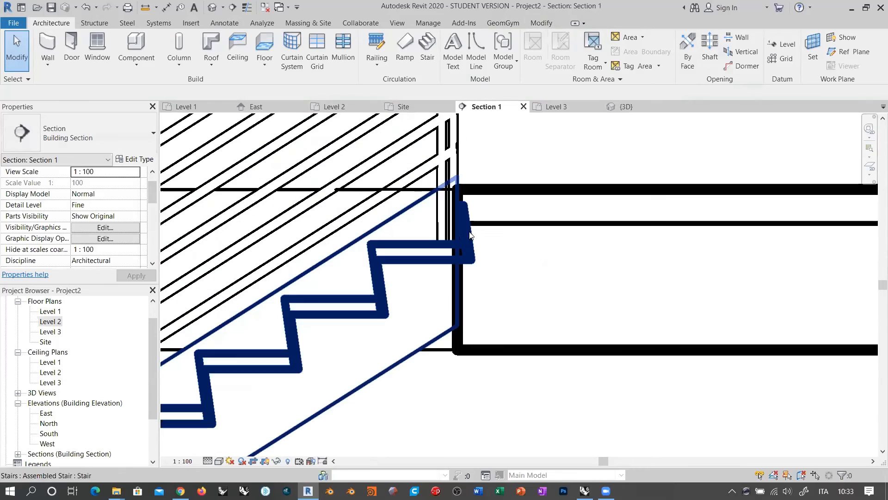
click(247, 8)
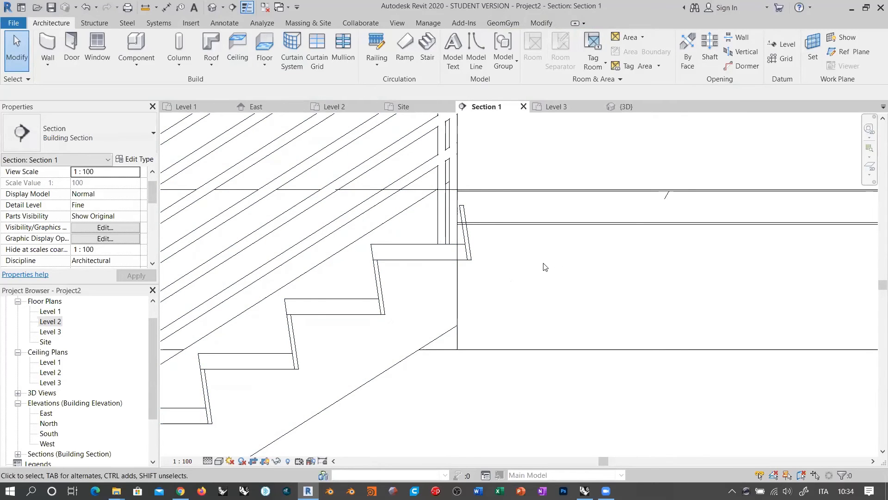
Examine the stair's base and the whole flight between the two cut floor slabs in Section 1.
scroll(666, 204, down, 5)
scroll(398, 357, up, 5)
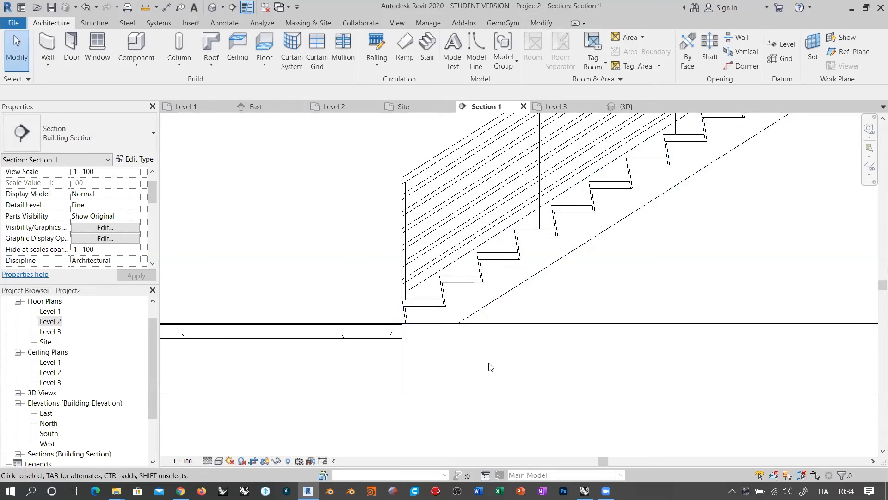
scroll(418, 339, down, 5)
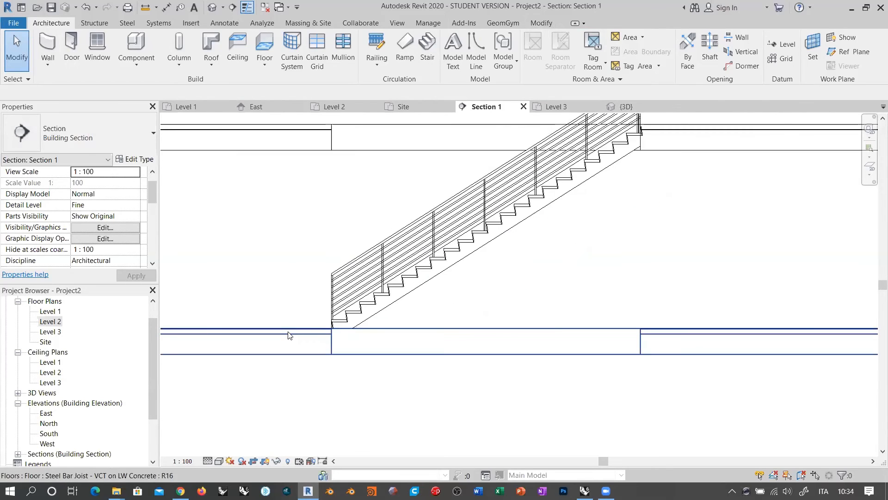
middle_drag(535, 260, 553, 280)
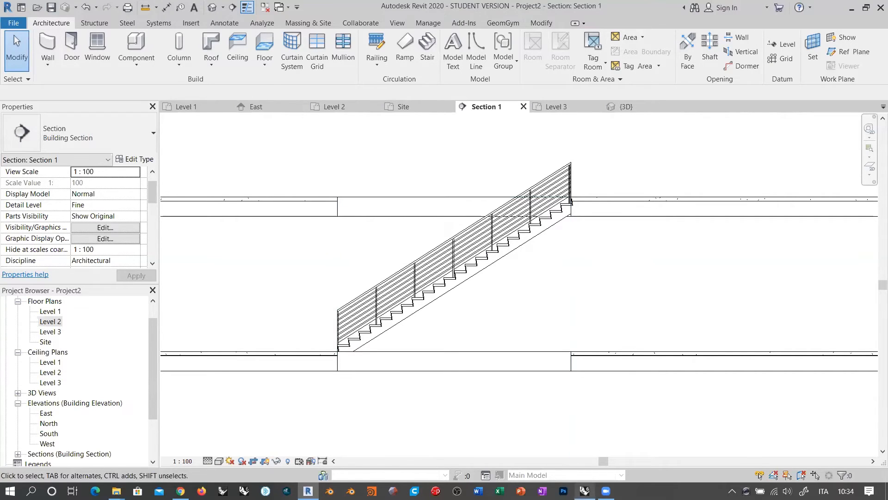
Switch to Rhino with Grasshopper and widen the Grasshopper window while keeping the structural grid in view.
click(584, 490)
click(654, 345)
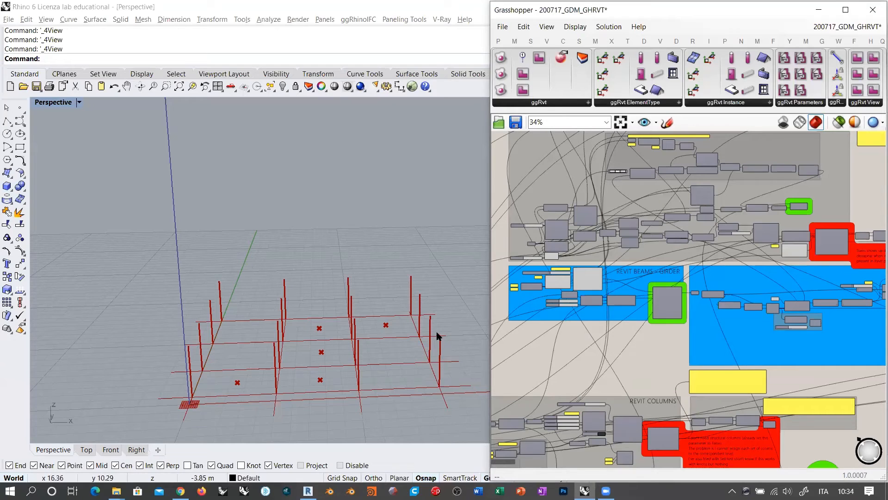
drag(489, 232, 272, 240)
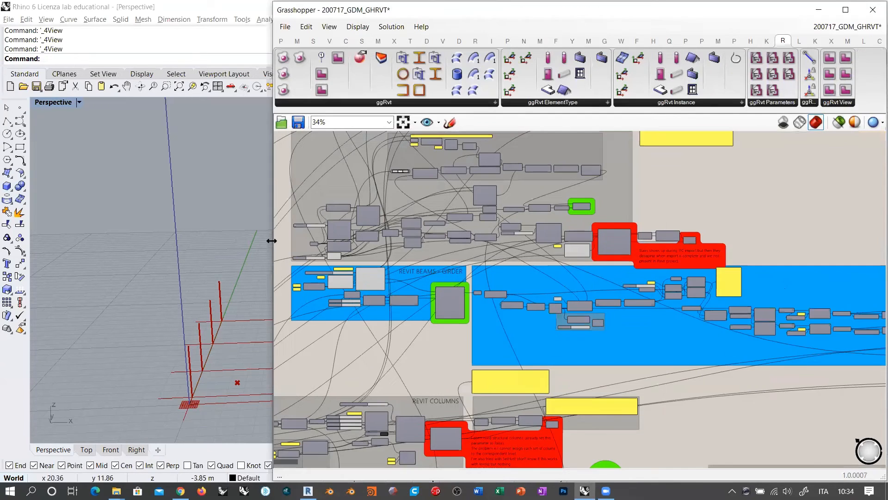
right_drag(201, 284, 181, 295)
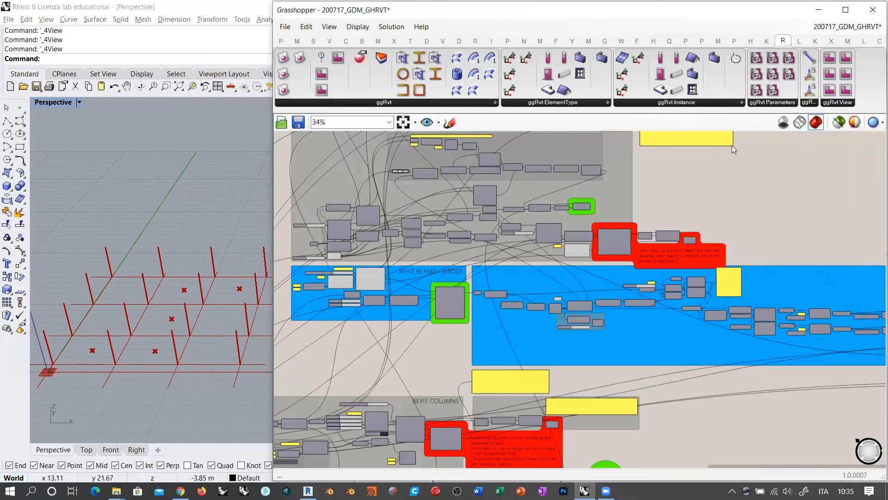
Preview the ggRvt ArchDirectShape stair geometry, hide it again, and examine the REVIT STAIRS group of the definition.
click(651, 104)
click(616, 241)
click(693, 204)
scroll(615, 232, up, 10)
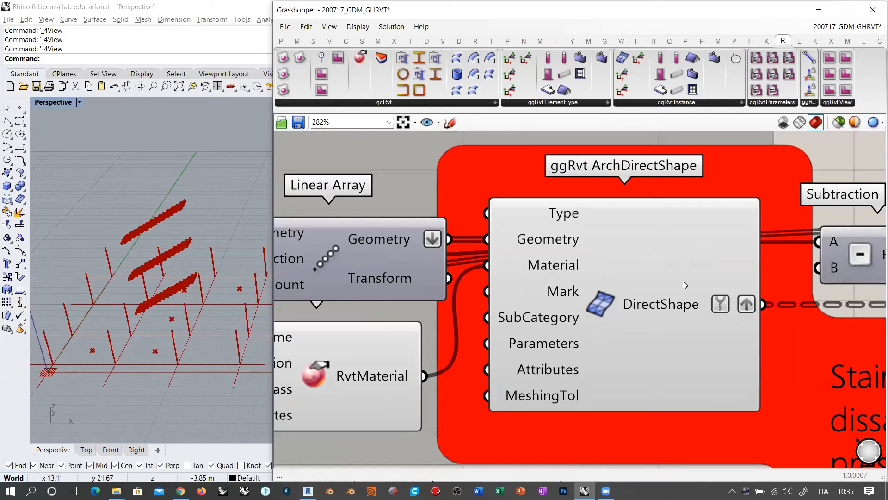
click(623, 304)
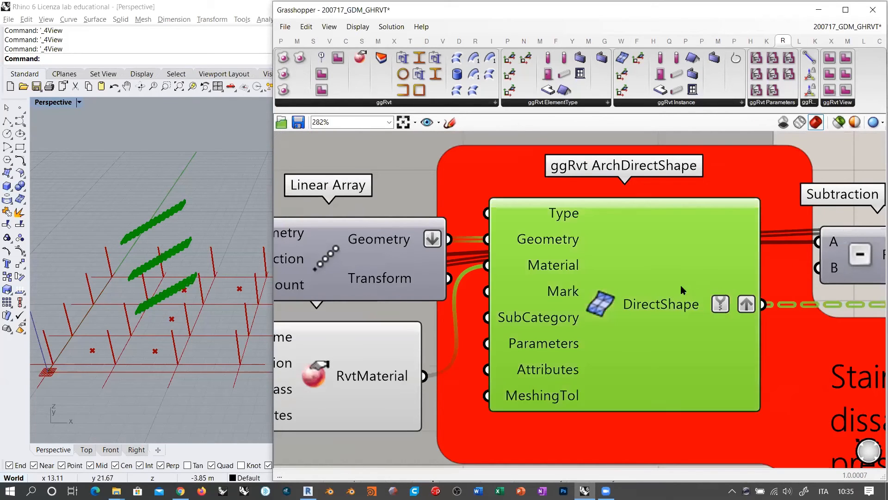
scroll(683, 284, down, 6)
scroll(695, 289, down, 2)
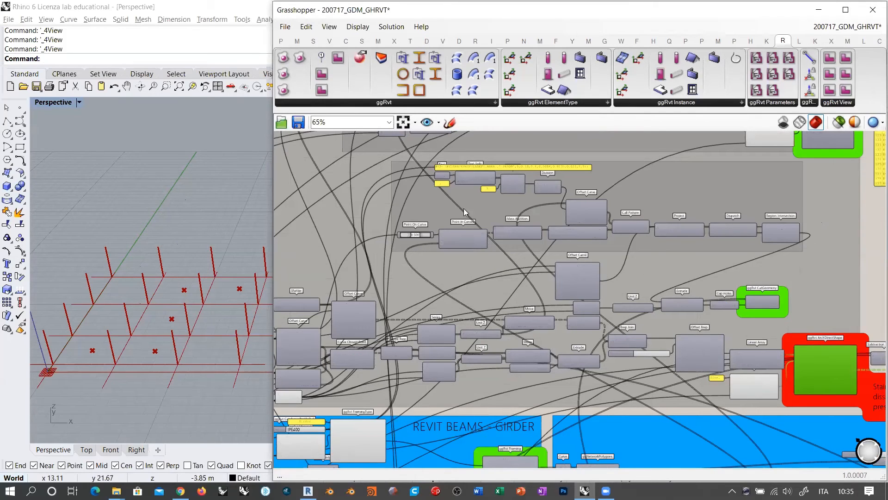
scroll(533, 278, down, 2)
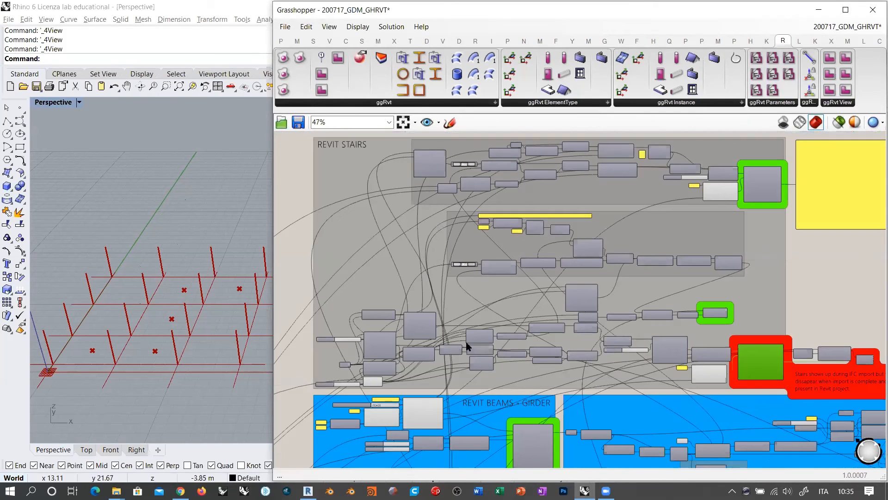
right_drag(217, 299, 152, 294)
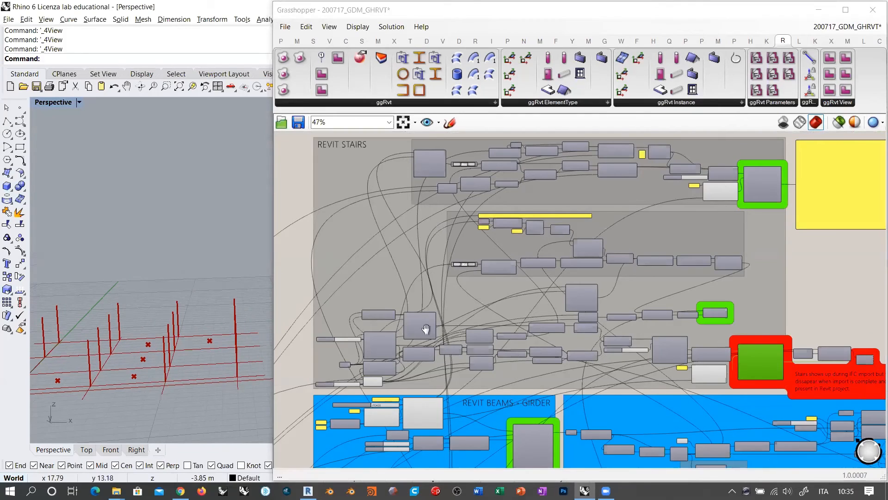
Preview the Line parameter that starts the stairs definition and view it in Rhino's Top view.
scroll(438, 277, up, 2)
scroll(438, 277, up, 3)
scroll(396, 330, up, 1)
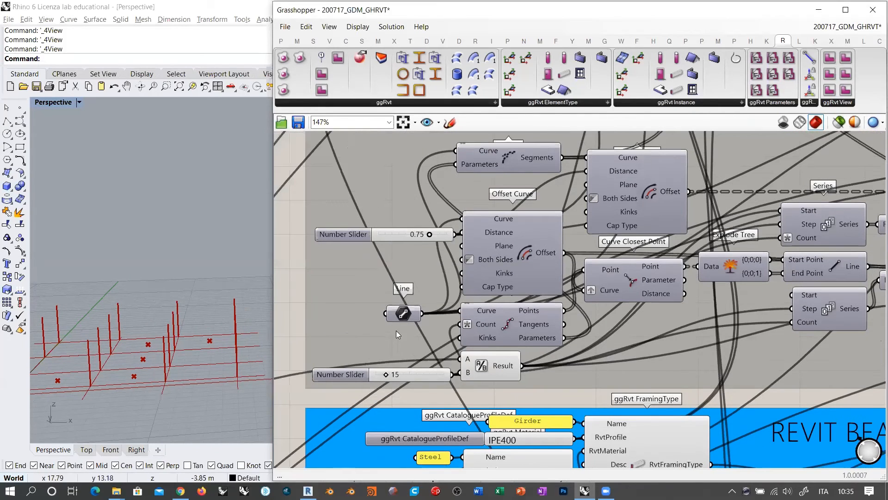
click(404, 314)
key(ctrl+q)
click(347, 330)
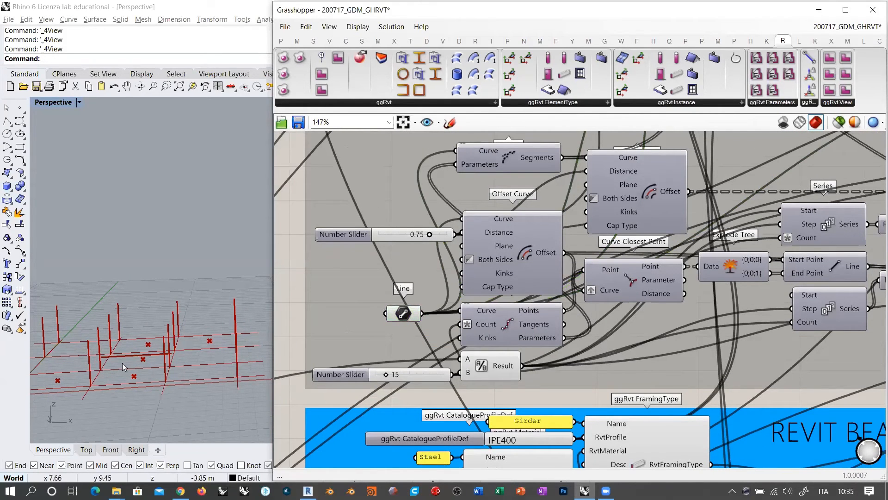
click(86, 449)
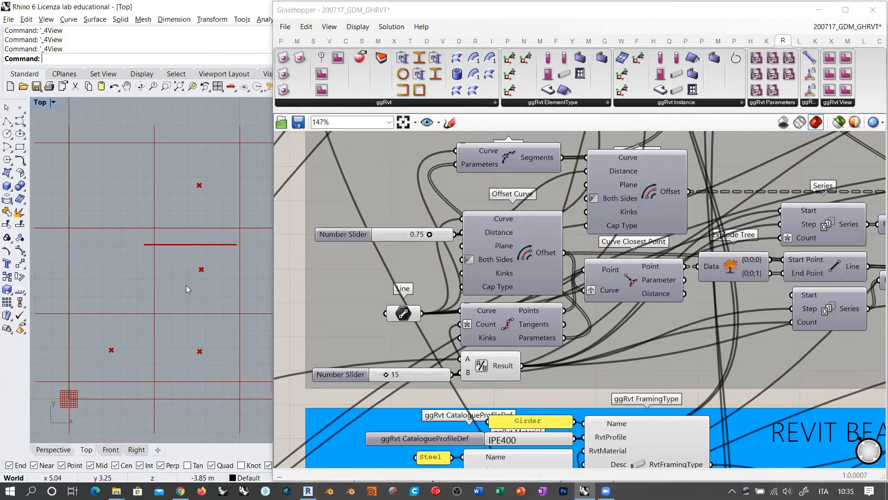
scroll(134, 269, down, 1)
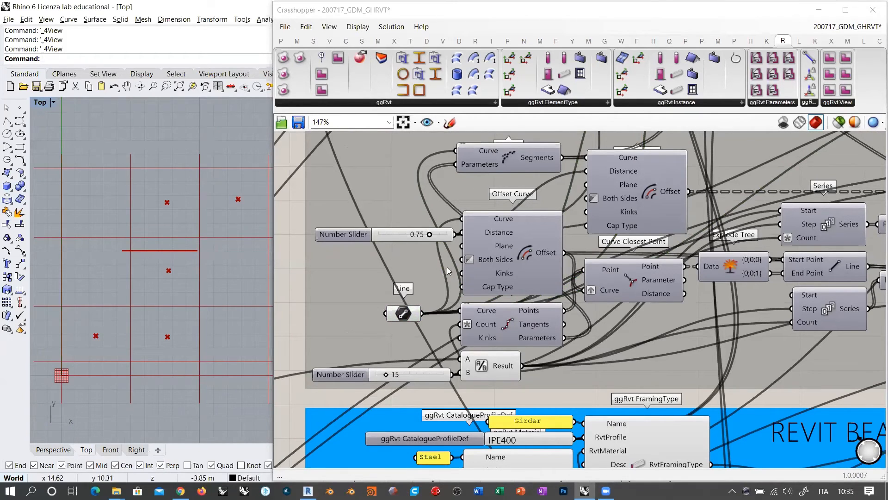
right_drag(490, 284, 469, 294)
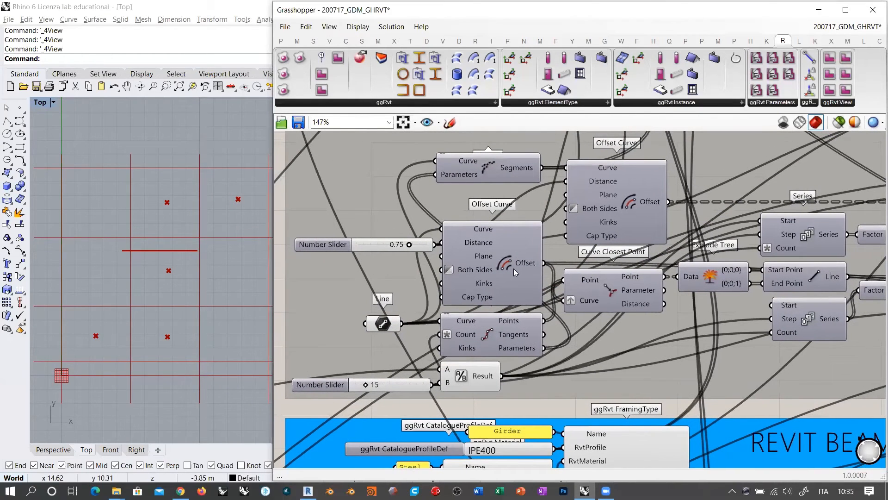
Swap the preview from the Line parameter to the Offset Curve it feeds and inspect its distance slider.
click(383, 325)
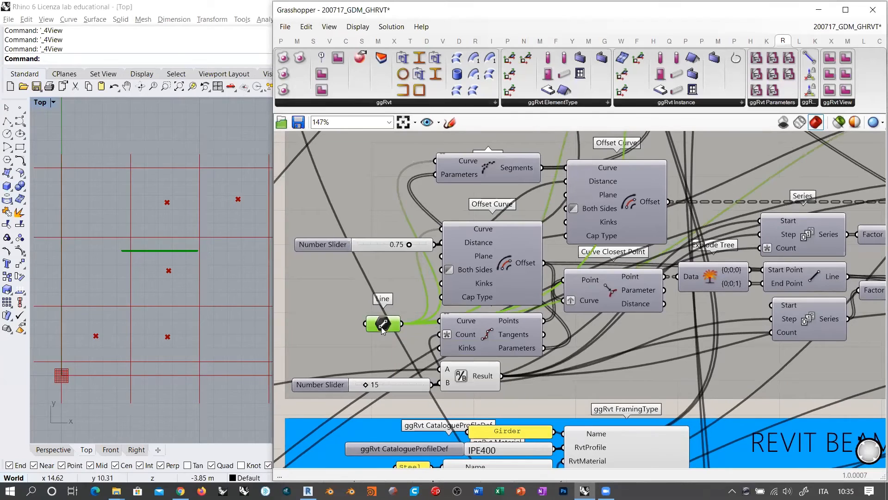
click(508, 269)
key(ctrl+q)
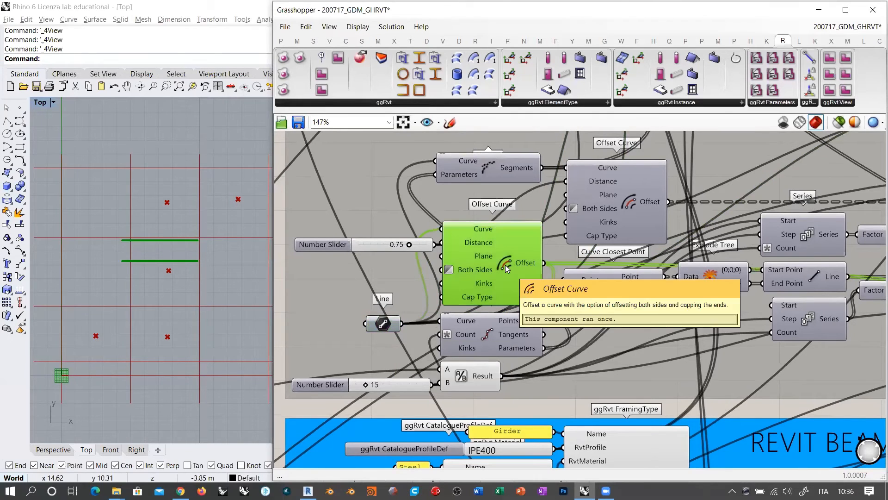
click(511, 266)
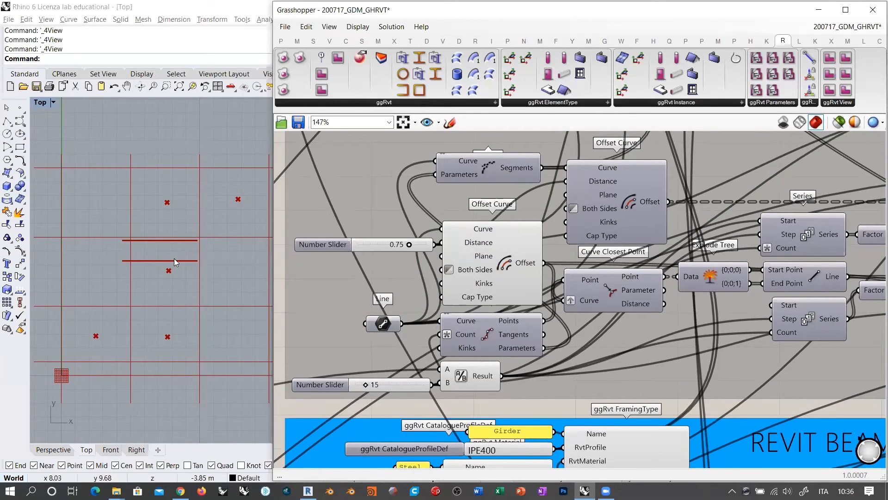
drag(373, 245, 370, 243)
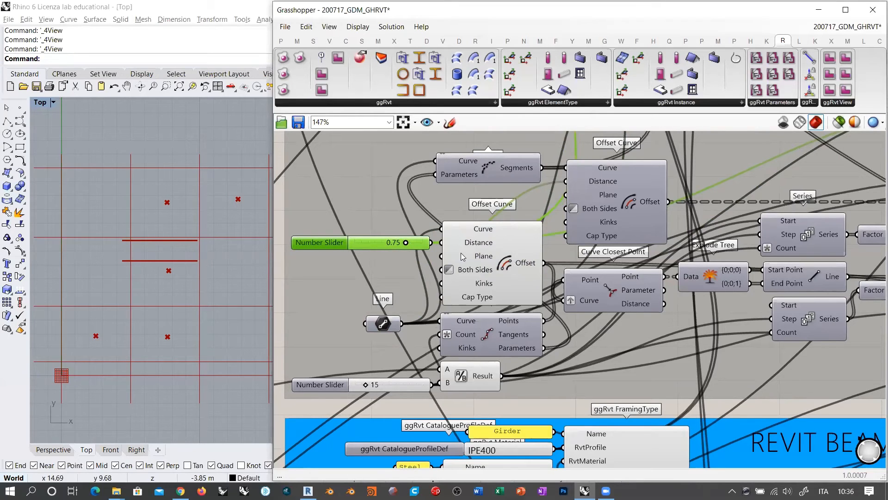
Swap the preview from the first Offset Curve to the second one, which offsets the Shatter segments.
click(498, 258)
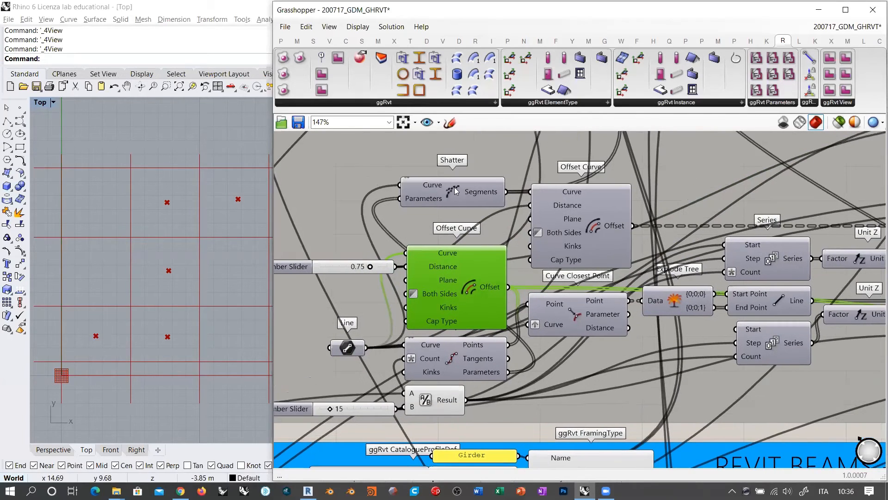
click(455, 187)
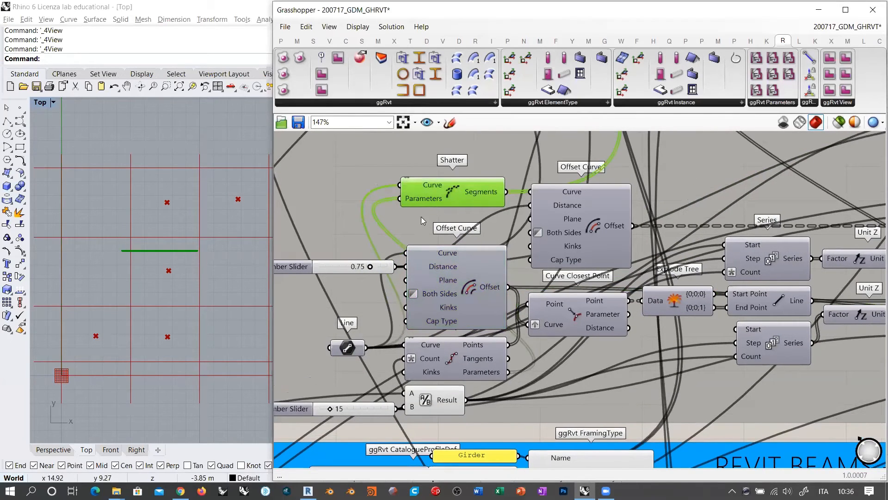
click(596, 221)
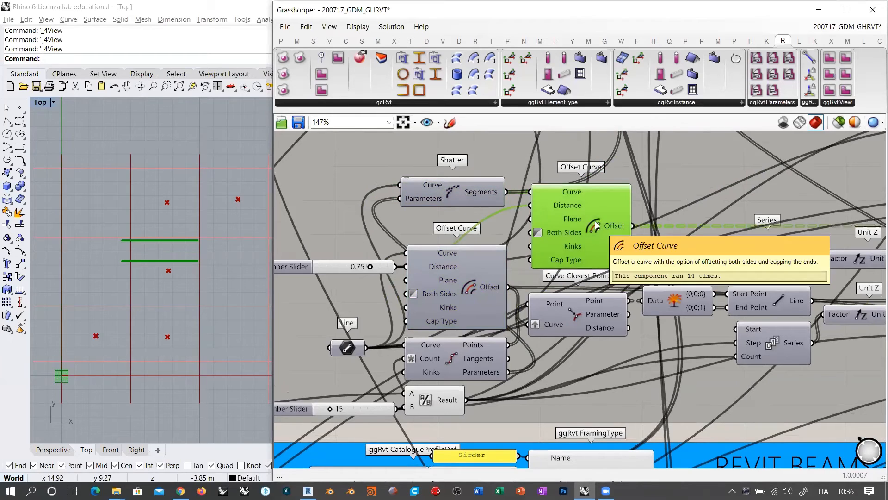
click(466, 288)
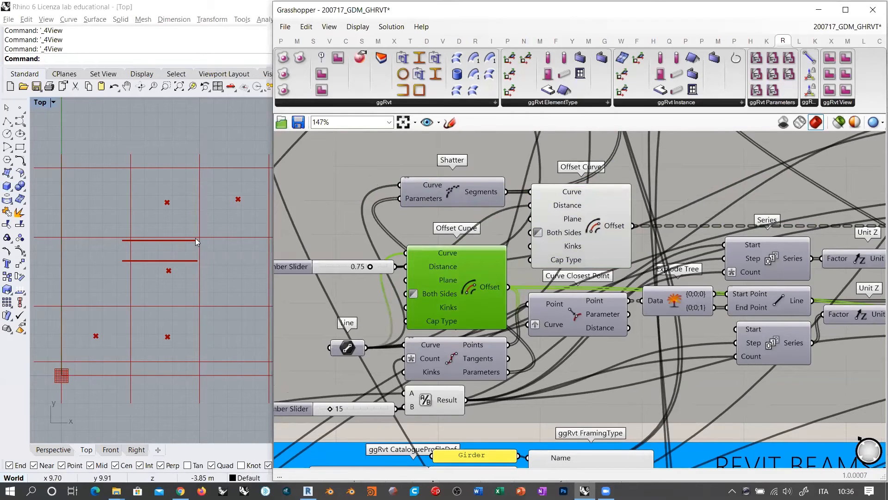
click(587, 220)
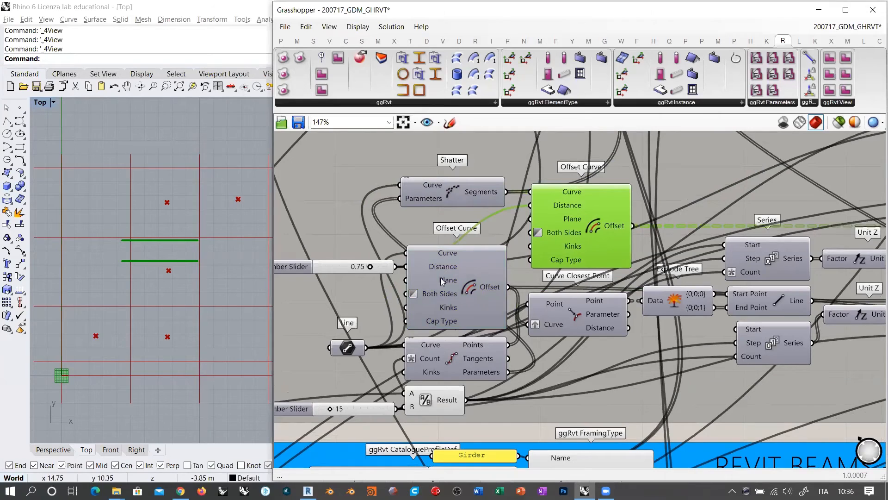
mouse_move(349, 350)
scroll(587, 227, down, 3)
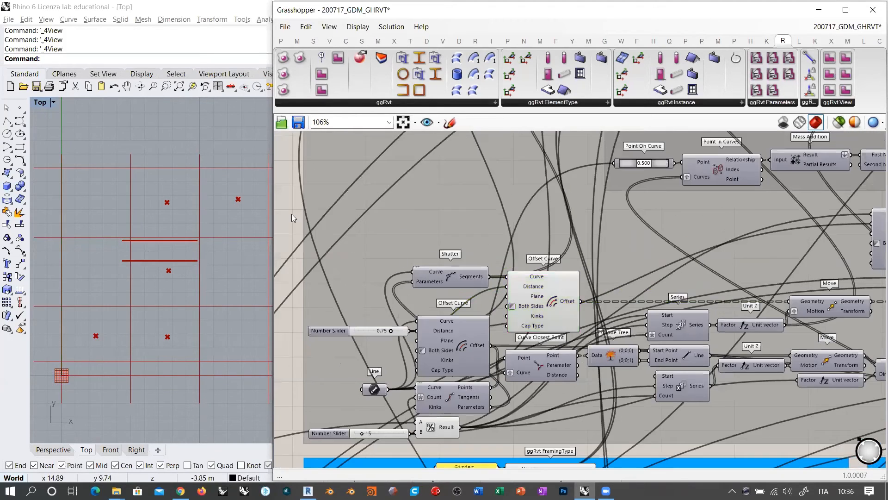
Add an End Points component and place it beside the second Offset Curve.
double_click(291, 214)
text(enf)
key(BackSpace)
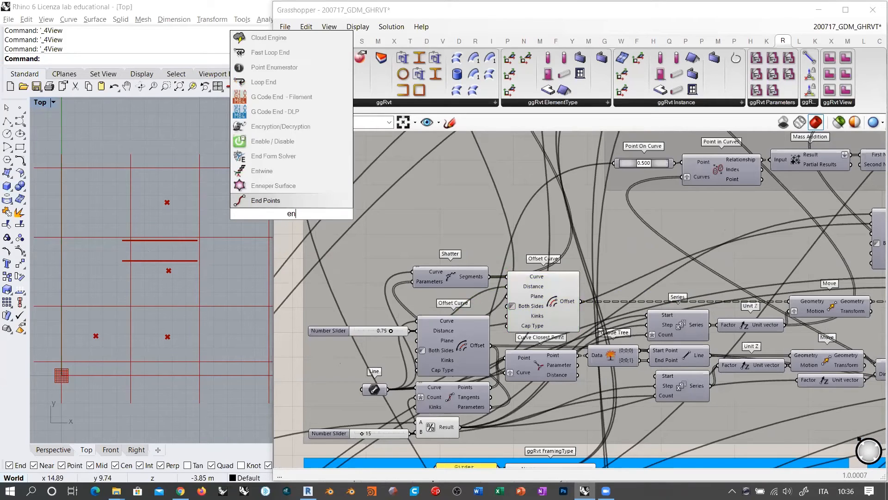
text(d)
click(278, 202)
drag(287, 211, 643, 259)
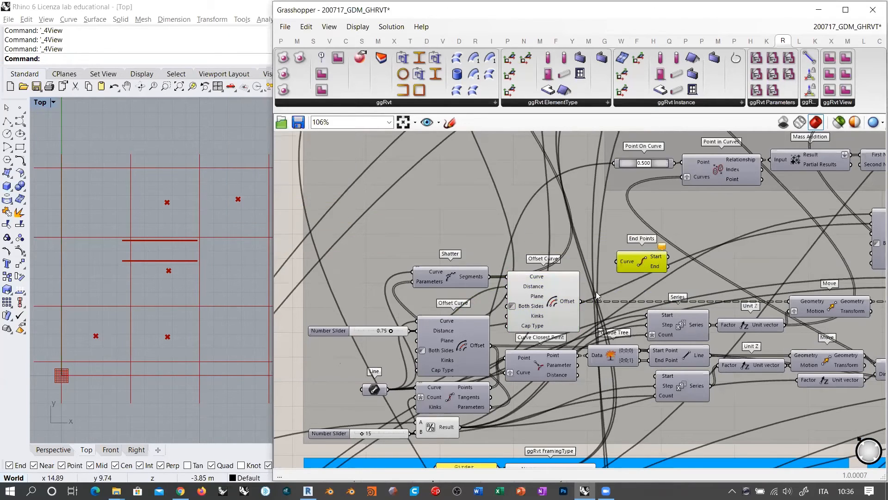
Connect the second Offset Curve's output to End Points and inspect the segment end points in the Top view.
scroll(596, 297, up, 4)
click(455, 299)
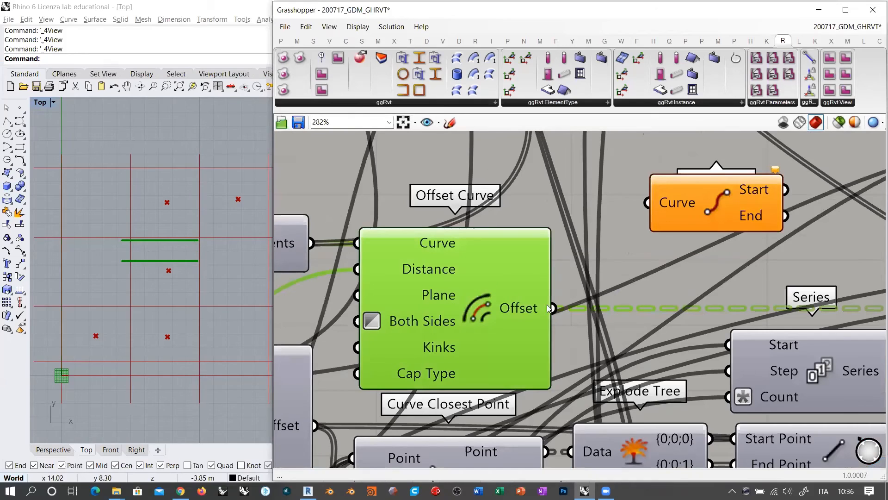
drag(553, 308, 648, 202)
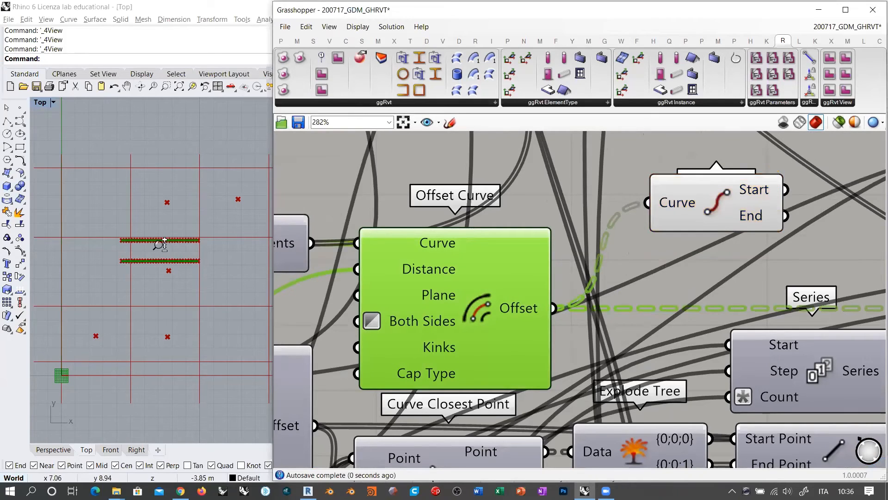
scroll(151, 249, up, 5)
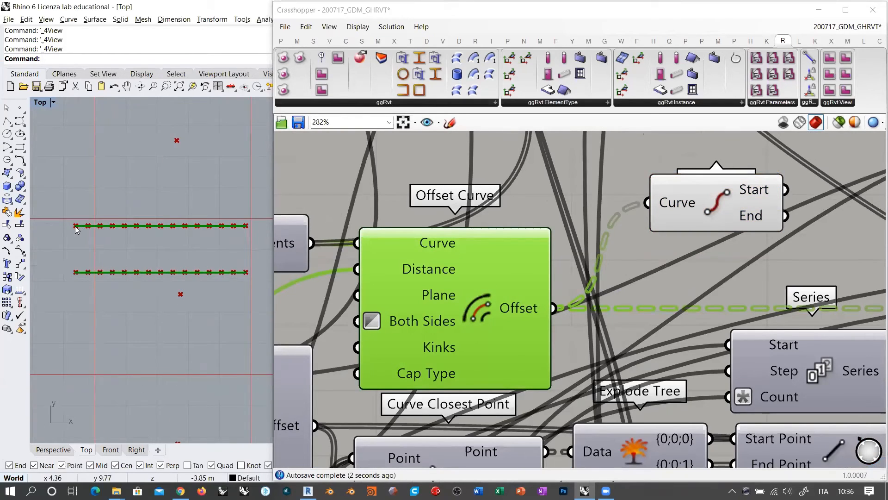
scroll(81, 227, up, 5)
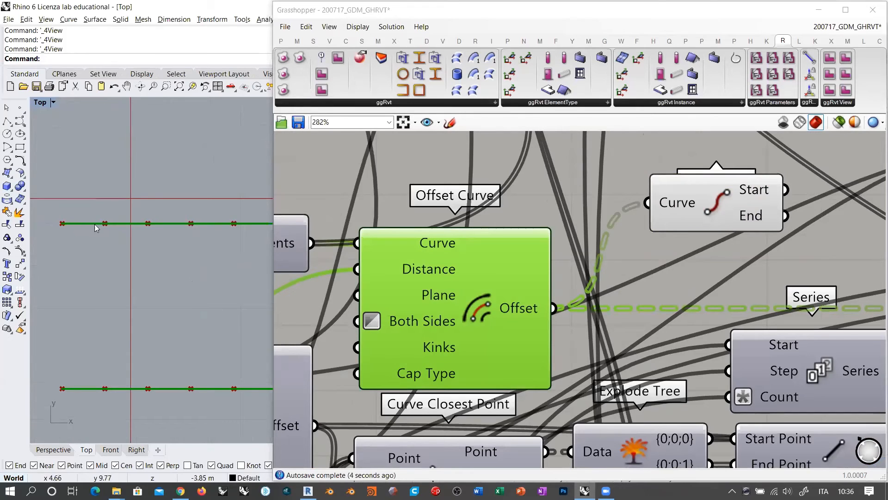
scroll(79, 240, down, 5)
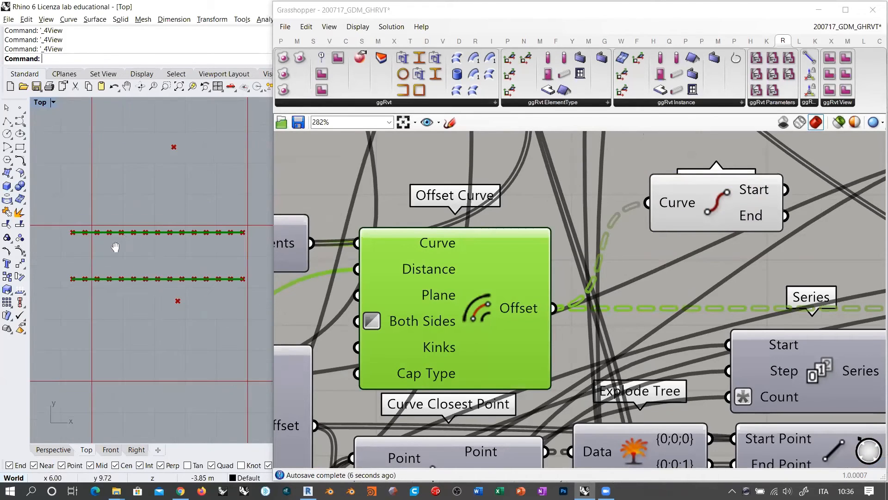
Delete the End Points component and hide the second Offset Curve's preview.
click(709, 199)
key(Delete)
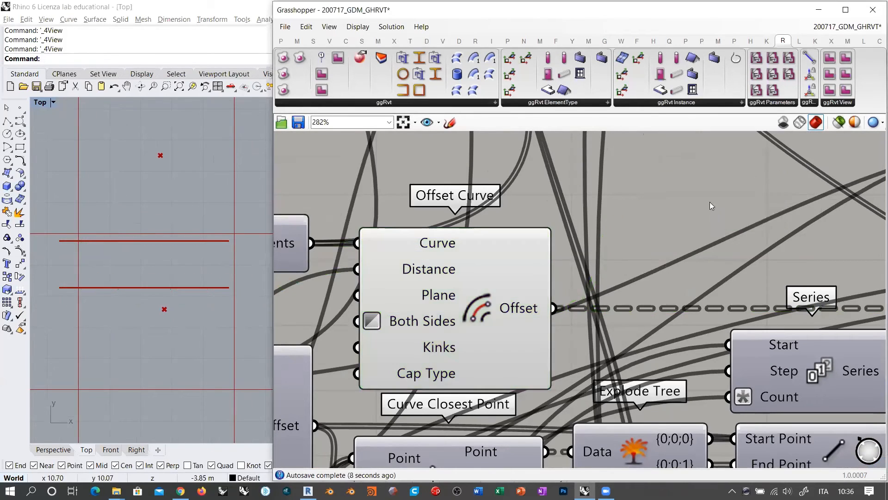
click(485, 293)
scroll(450, 238, down, 4)
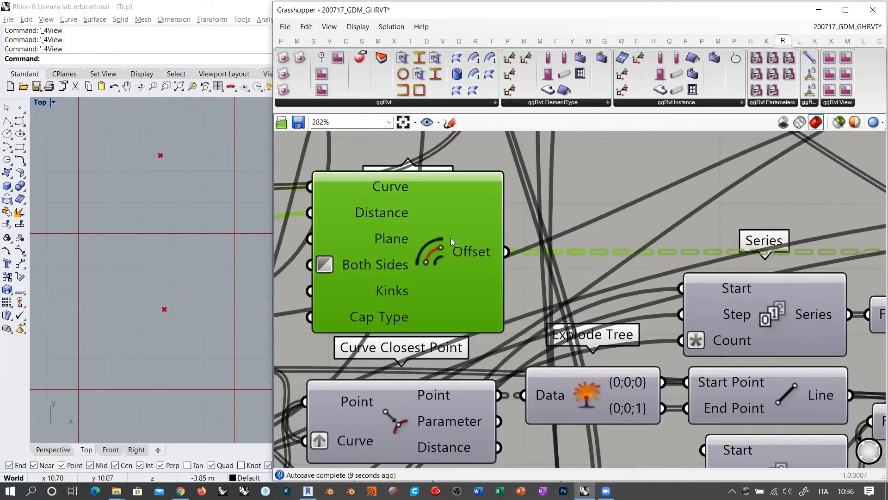
Preview the Loft component's tread surfaces in the Top view and hide them again.
scroll(702, 265, up, 1)
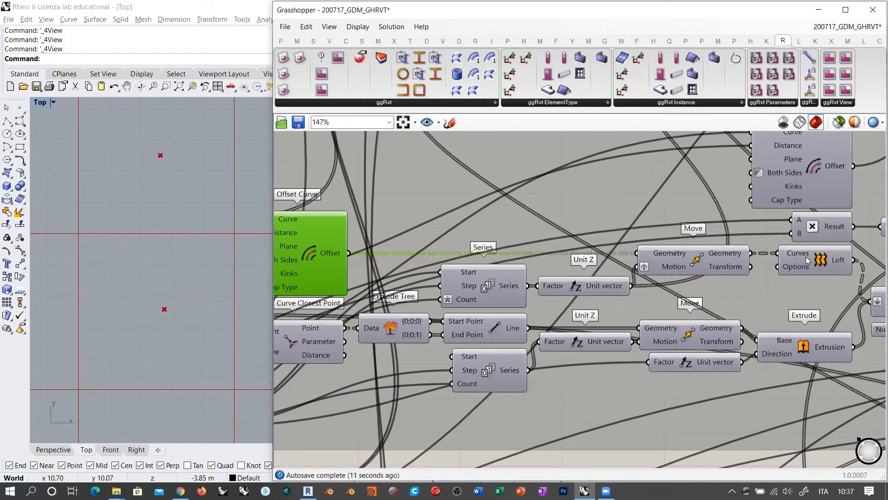
click(824, 260)
key(ctrl+q)
click(766, 292)
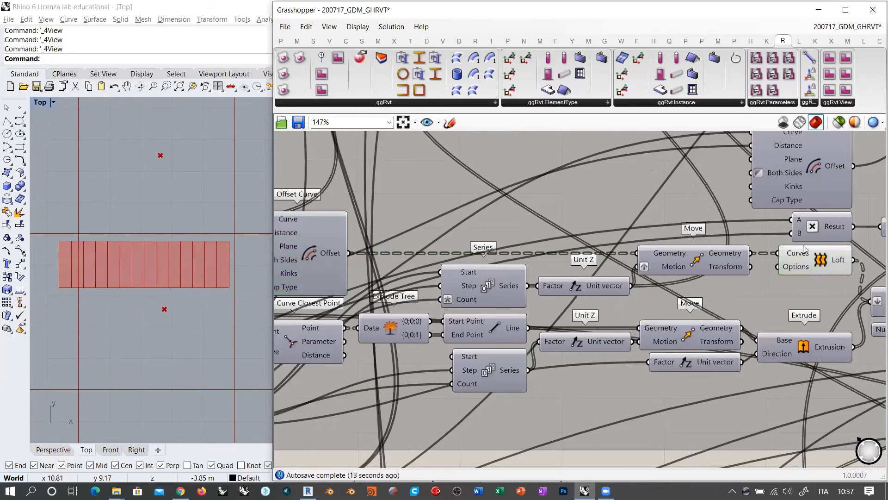
click(826, 255)
scroll(792, 265, down, 1)
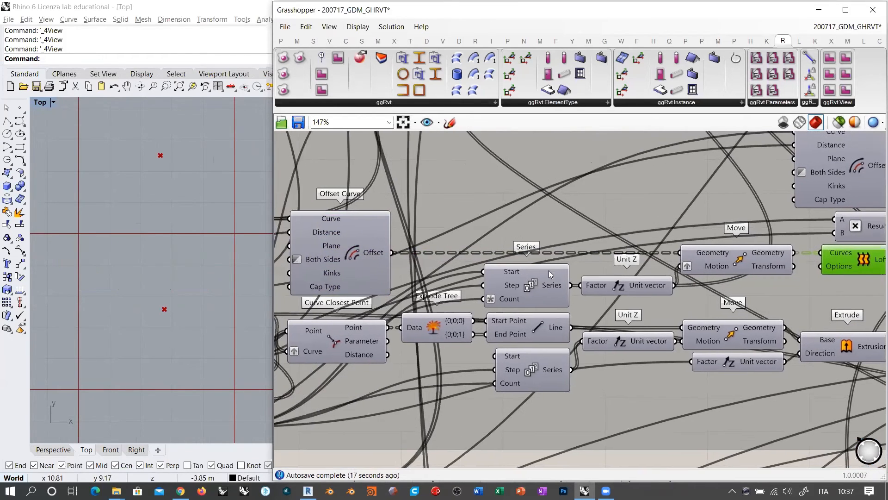
Examine the stepped curves of the upper Move component and the Loft surfaces in the Front view.
click(721, 266)
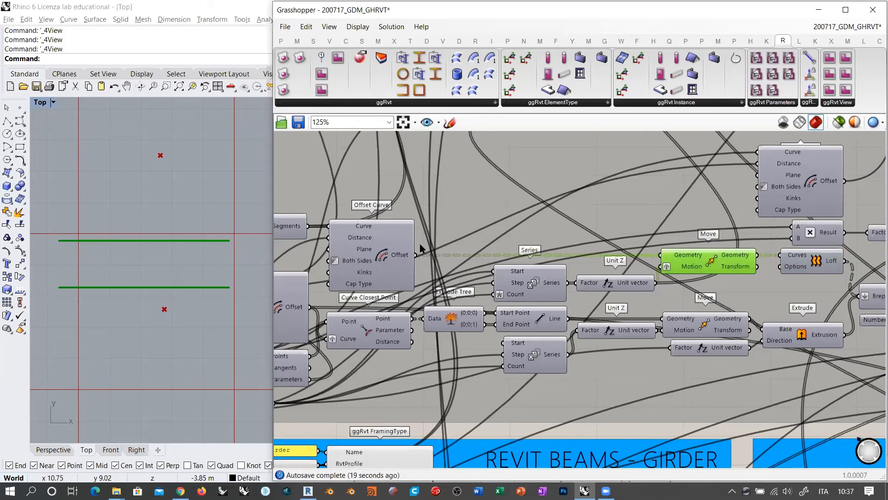
click(111, 450)
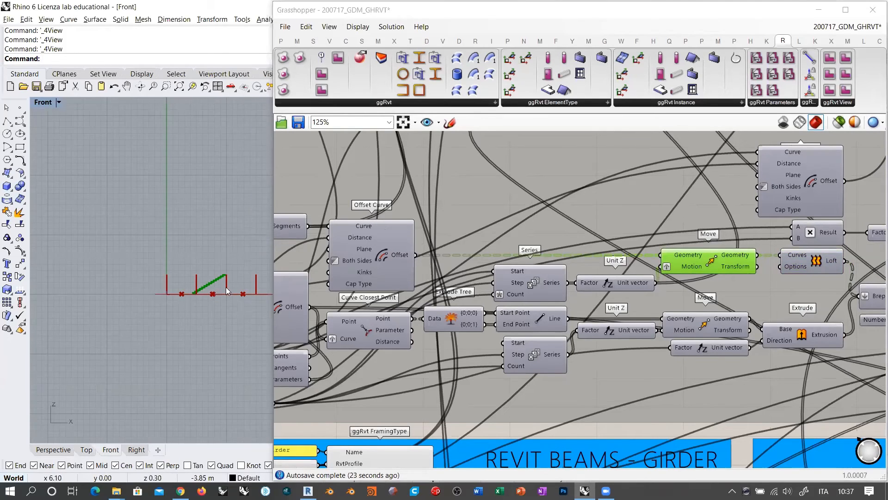
right_drag(108, 278, 137, 276)
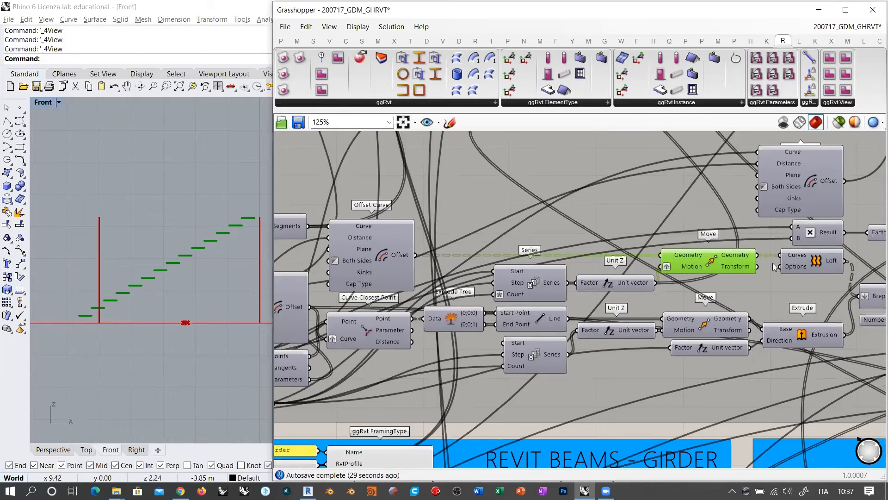
click(813, 260)
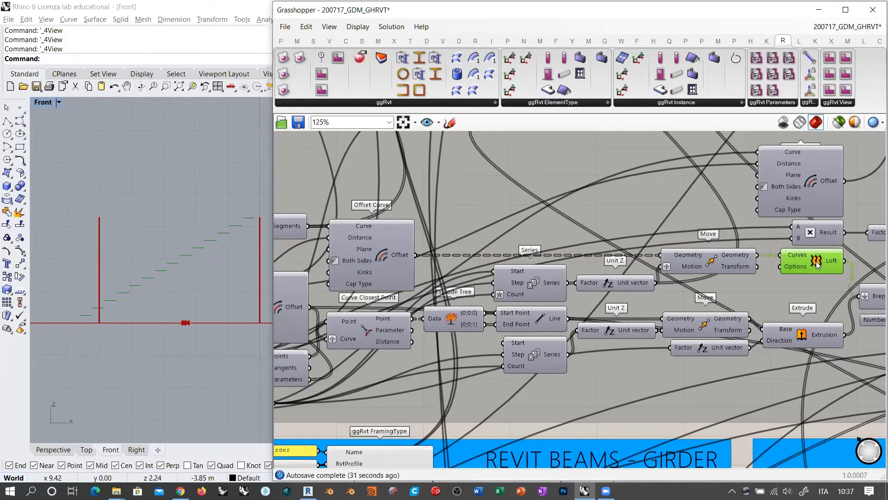
scroll(673, 218, down, 2)
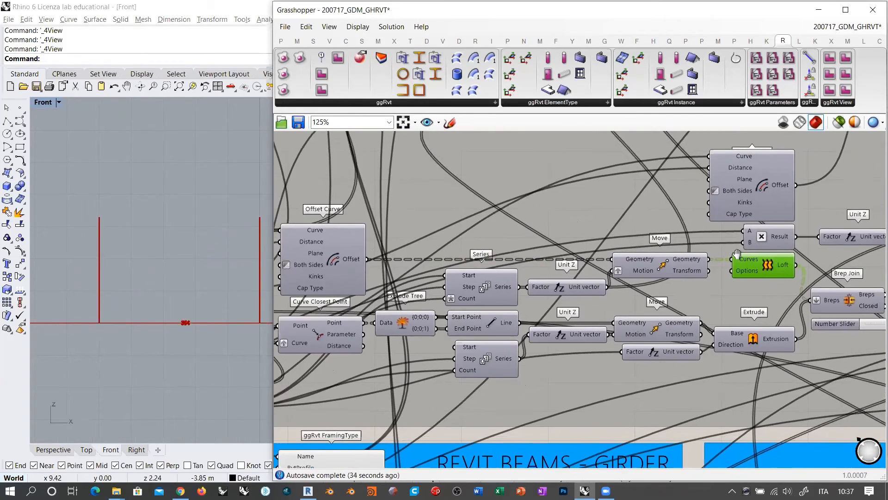
Preview the first Offset Curve's two lines in the Perspective view and turn the preview off again.
right_drag(583, 240, 650, 209)
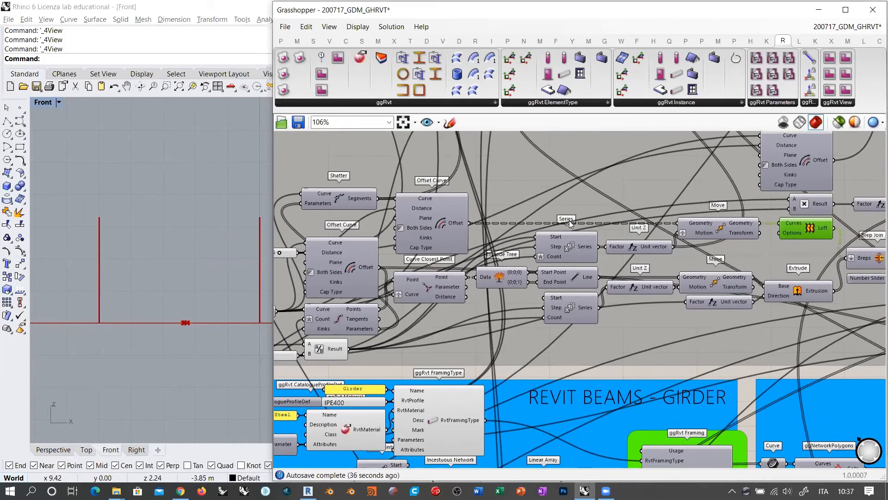
click(352, 268)
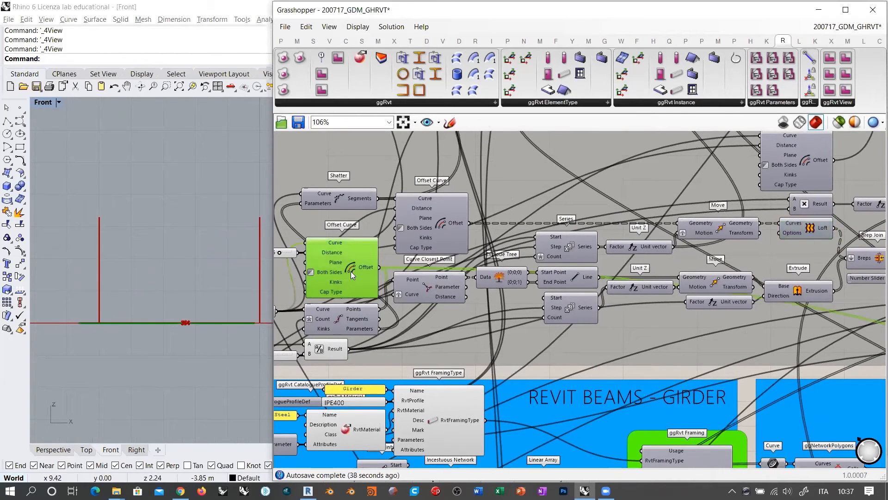
click(70, 451)
right_drag(177, 326, 176, 335)
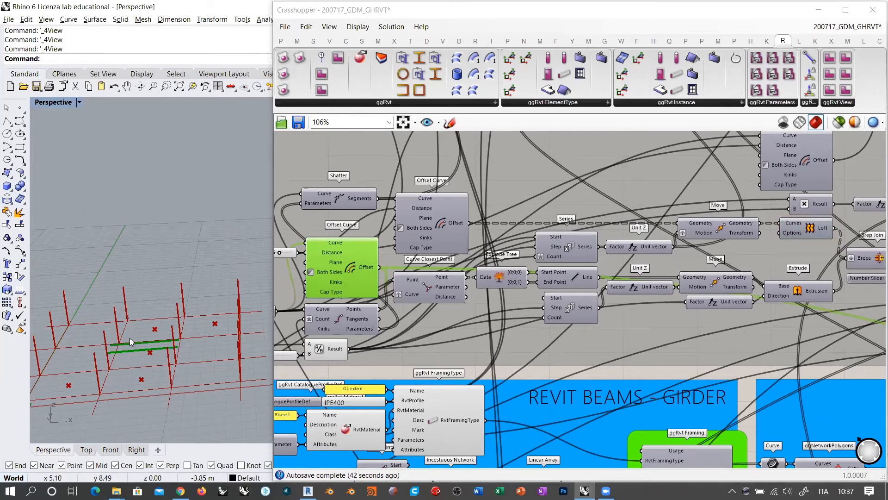
click(355, 269)
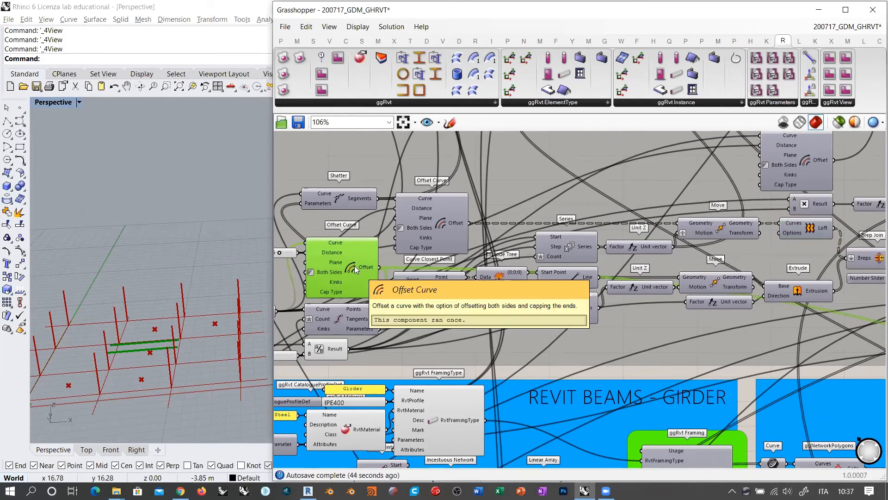
key(ctrl+q)
Preview the Brep Join component's stair surface in the Perspective view from closer up and hide it again.
mouse_move(420, 283)
right_down()
mouse_move(437, 268)
mouse_move(416, 267)
right_up()
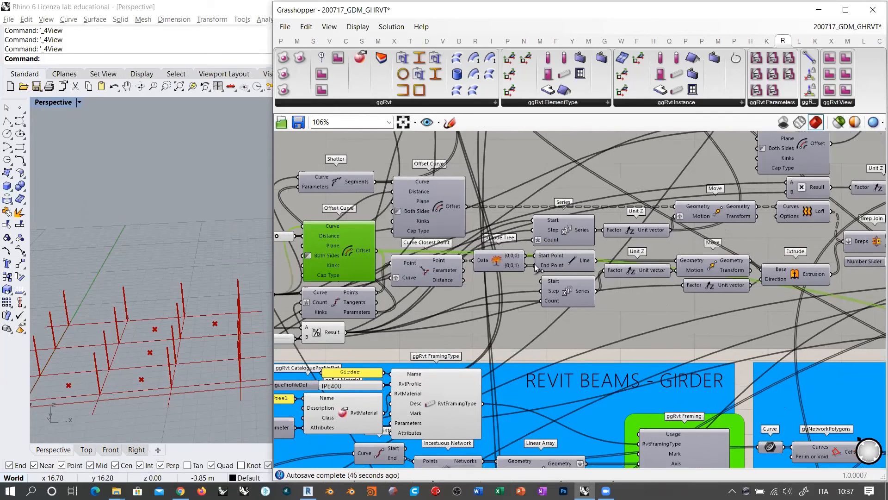
right_drag(535, 292, 332, 291)
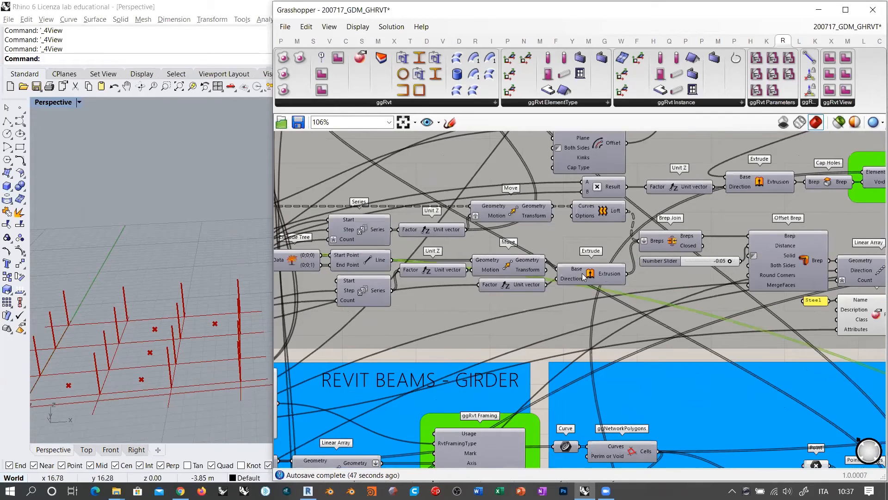
click(673, 245)
key(ctrl+q)
click(659, 303)
right_drag(168, 345, 184, 303)
scroll(169, 308, up, 5)
scroll(166, 298, down, 1)
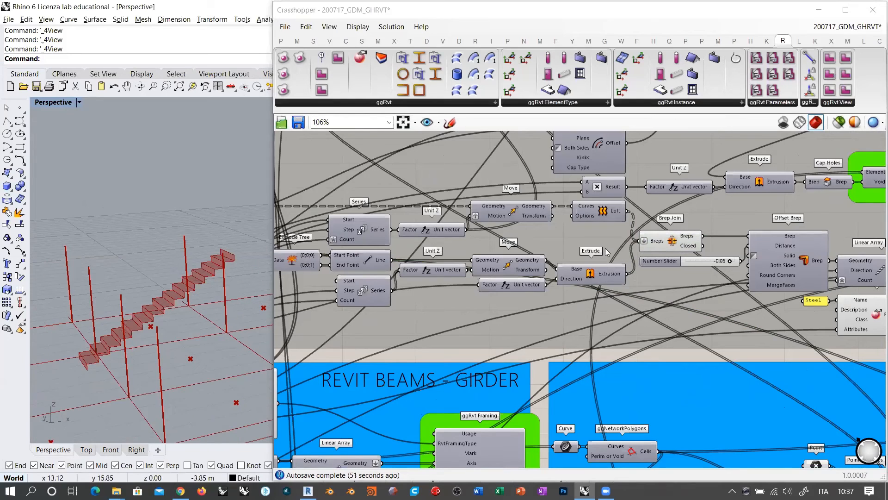
click(675, 241)
key(ctrl+q)
Turn on the first Offset Curve's preview and check the base Line and its division points, hiding the points again.
right_drag(500, 286, 632, 280)
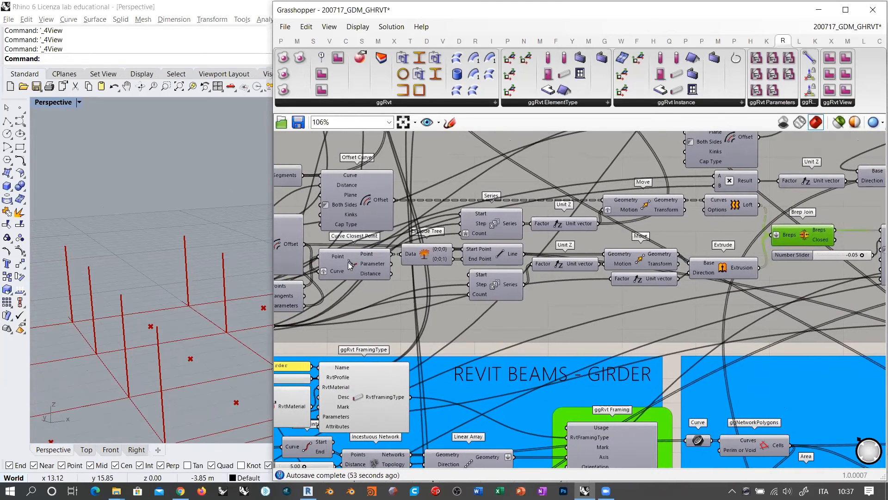
right_drag(348, 262, 394, 265)
click(331, 253)
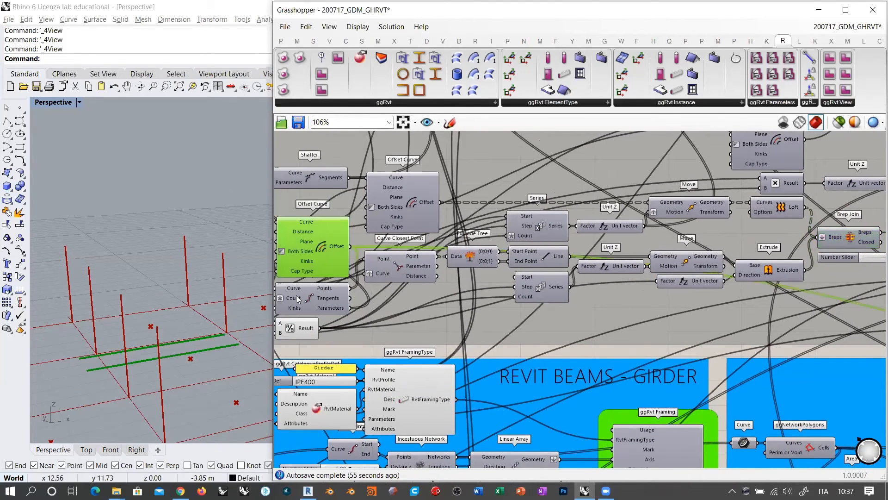
right_drag(296, 296, 483, 295)
click(419, 289)
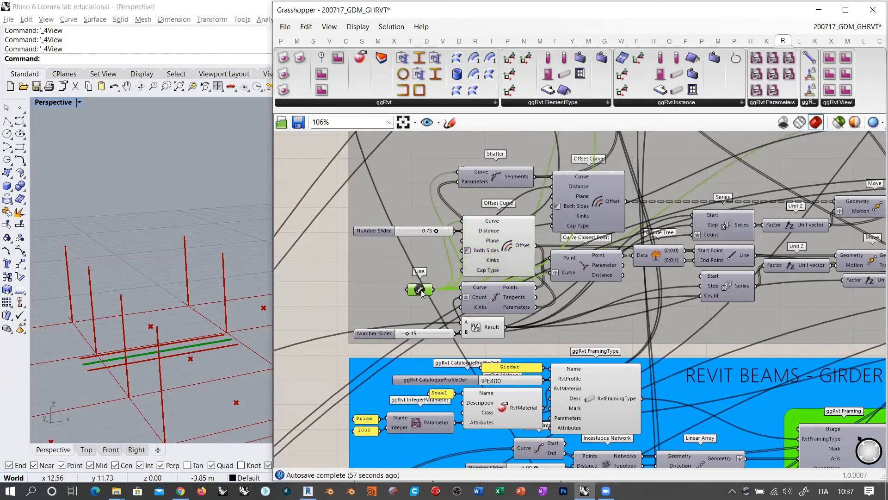
click(500, 298)
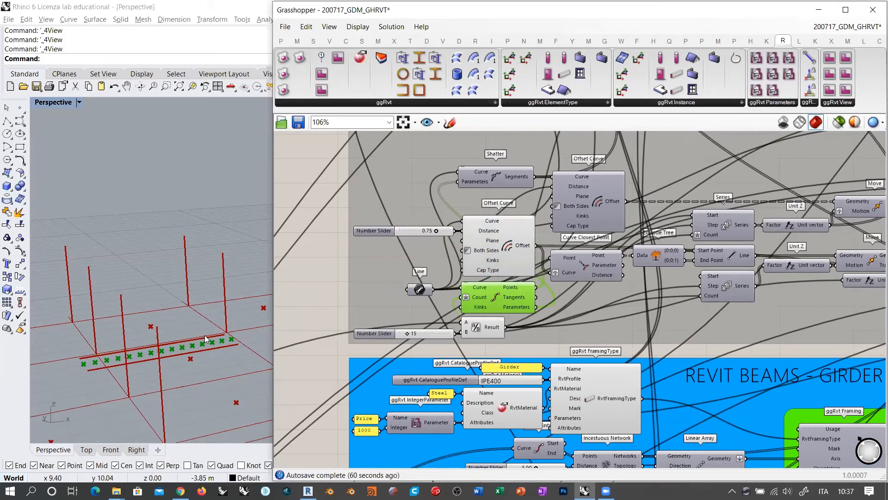
key(ctrl+q)
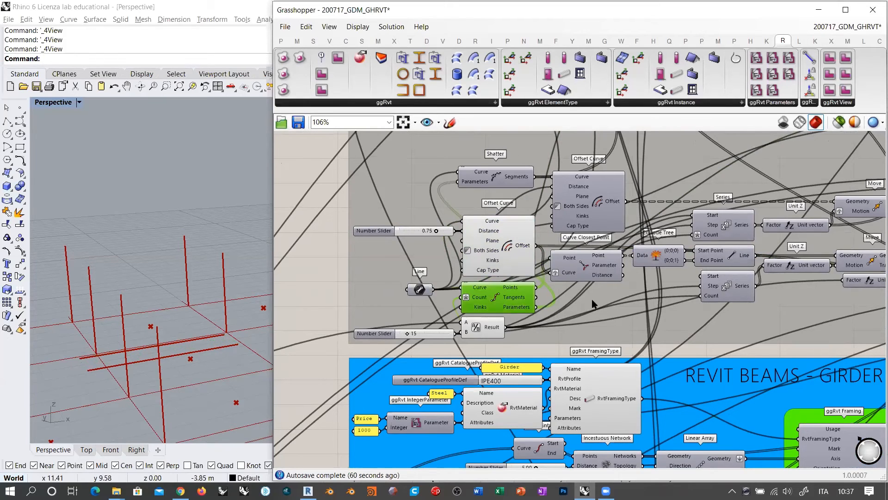
Preview the Curve Closest Point component's projected points along the two offset lines.
right_drag(597, 298, 510, 317)
scroll(510, 317, up, 3)
click(527, 280)
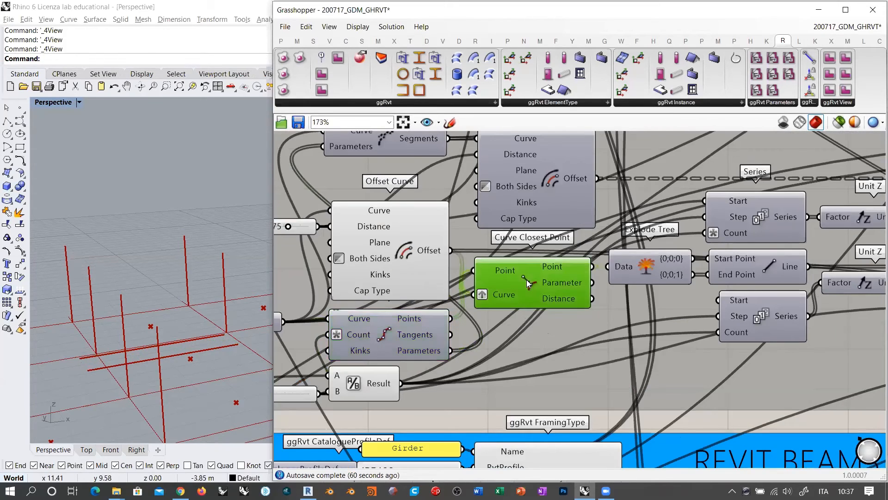
click(404, 244)
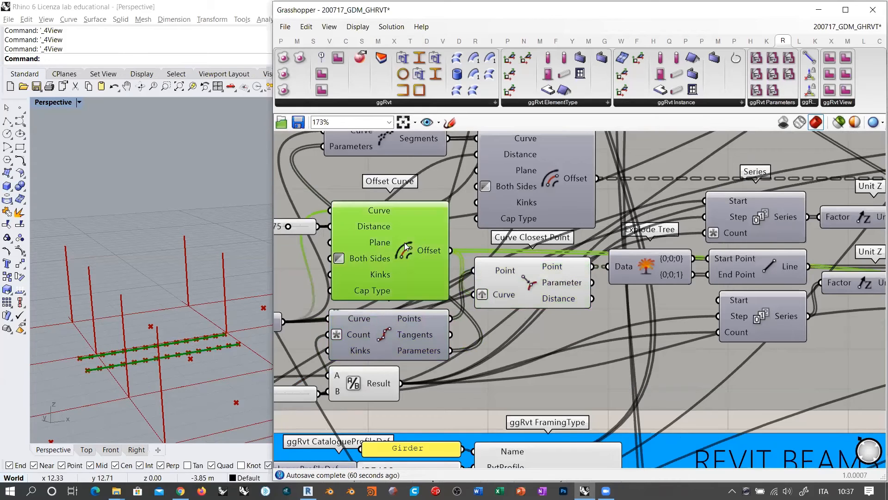
click(529, 275)
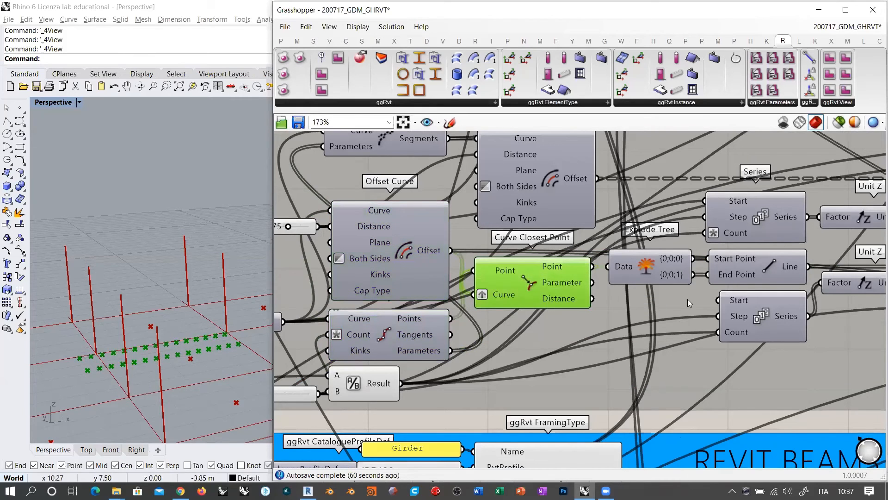
Swap the Curve Closest Point preview for the Line component's segments and compare them with the first Offset Curve.
right_drag(672, 302, 499, 311)
click(587, 267)
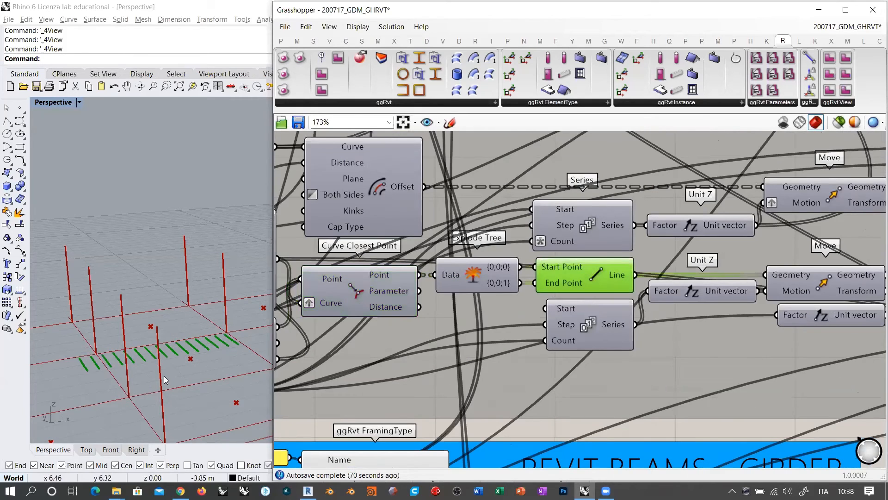
right_drag(583, 307, 729, 313)
click(365, 270)
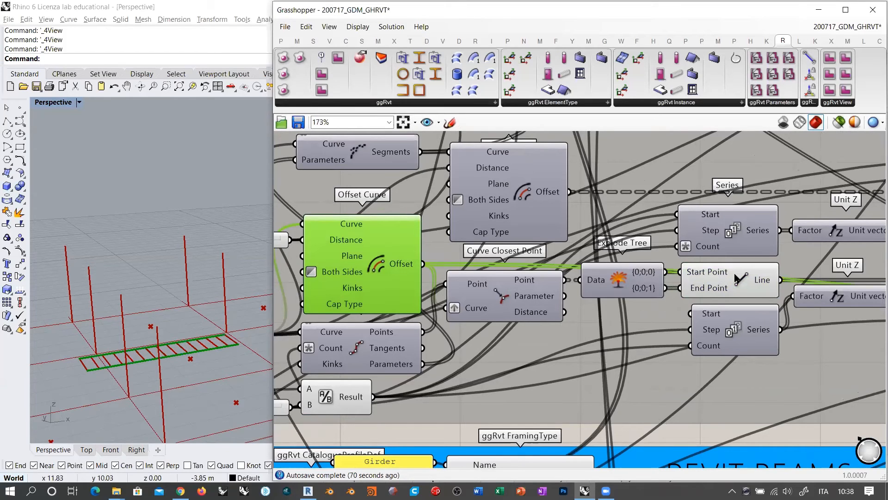
Hide the Line component's preview and inspect the values output by the lower Series component.
click(718, 283)
right_drag(718, 283, 371, 283)
mouse_move(399, 330)
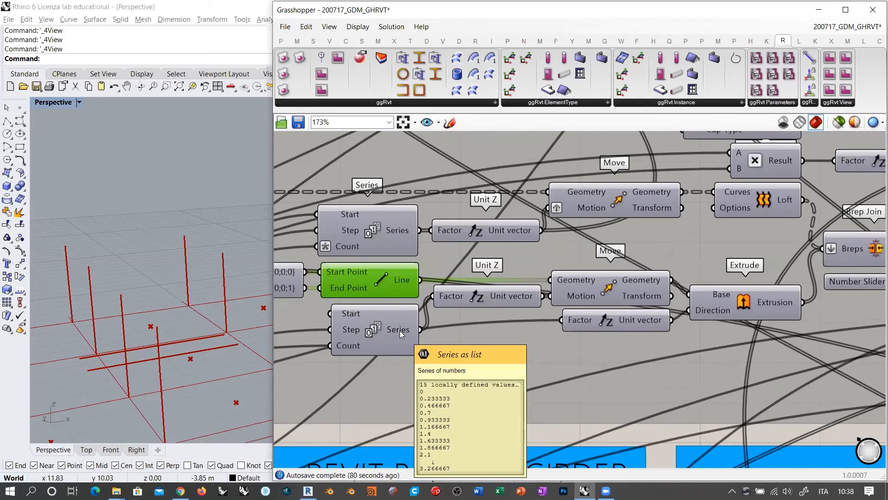
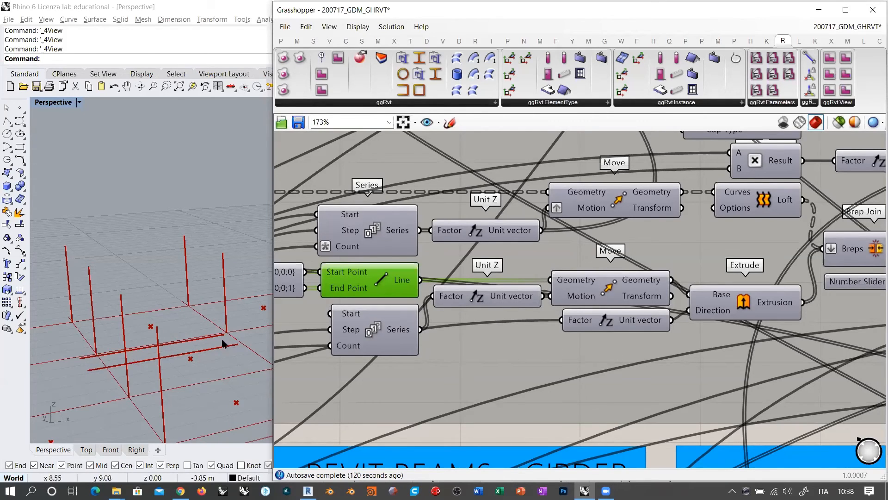
Preview the risers from the lower Extrude together with the Loft treads in the Perspective view.
click(752, 306)
mouse_move(121, 301)
right_down()
mouse_move(153, 305)
mouse_move(131, 309)
right_up()
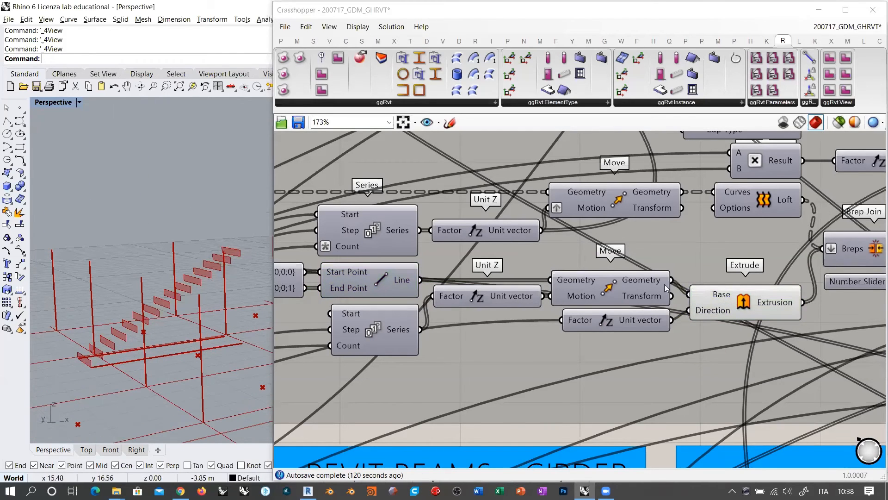
right_drag(744, 303, 550, 348)
click(567, 246)
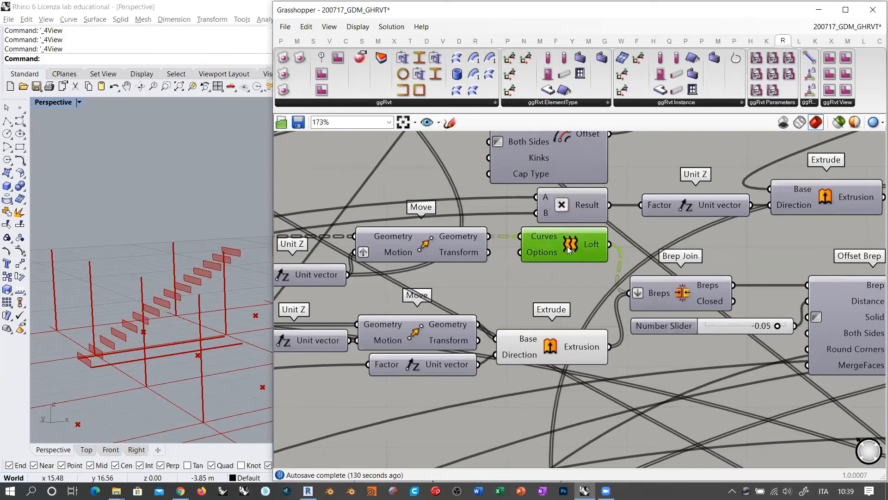
double_click(567, 246)
scroll(191, 289, up, 5)
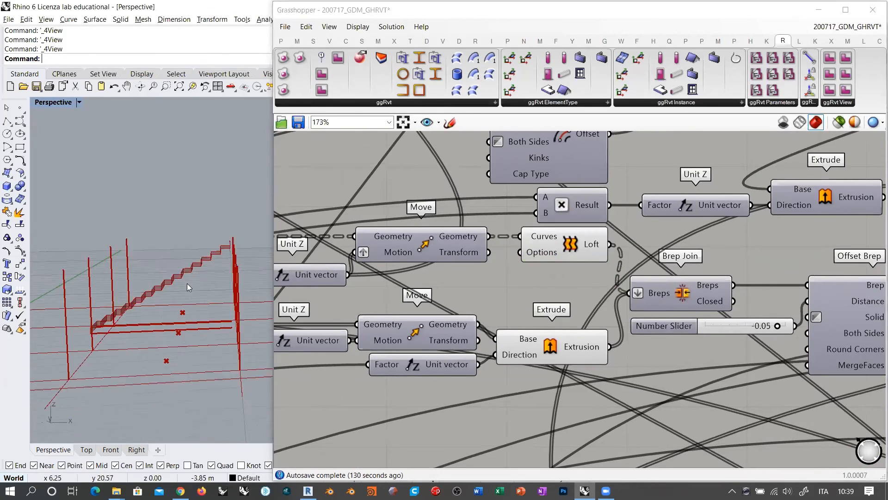
Swap the Loft and lower Extrude previews for the Brep Join's joined stair surface and hide it after inspection.
click(603, 250)
shift+click(559, 338)
key(ctrl+q)
click(683, 296)
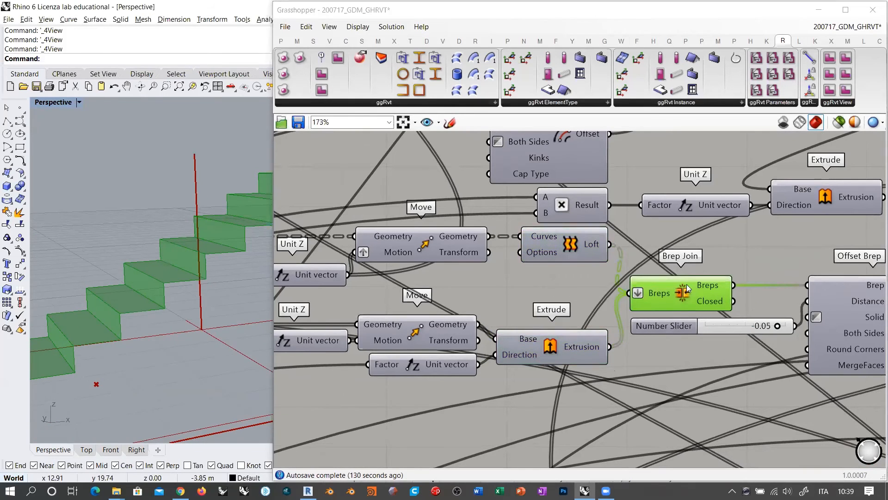
key(ctrl+q)
Locate the Offset Brep component's source in the component library and select the component on the canvas.
right_drag(686, 286, 339, 269)
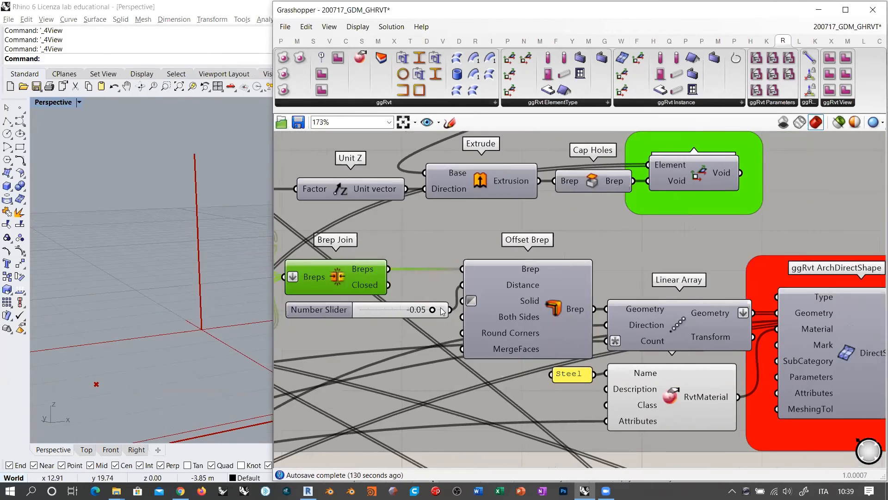
ctrl+alt+click(551, 308)
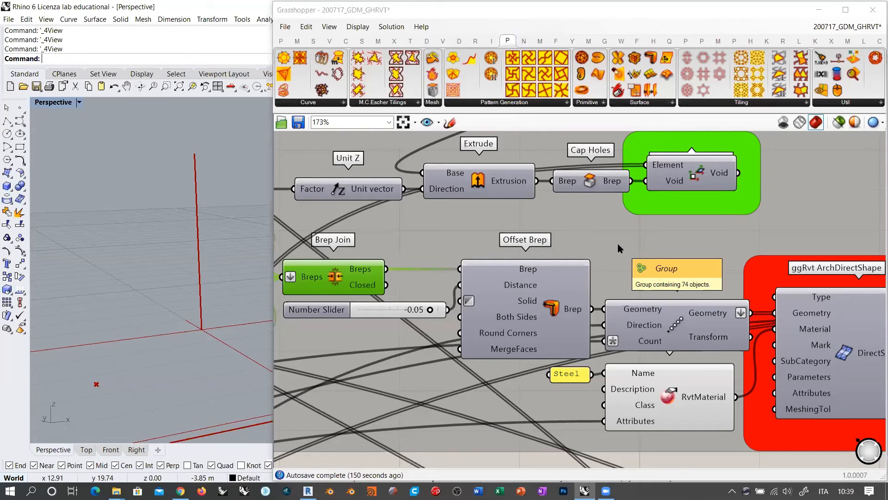
click(639, 102)
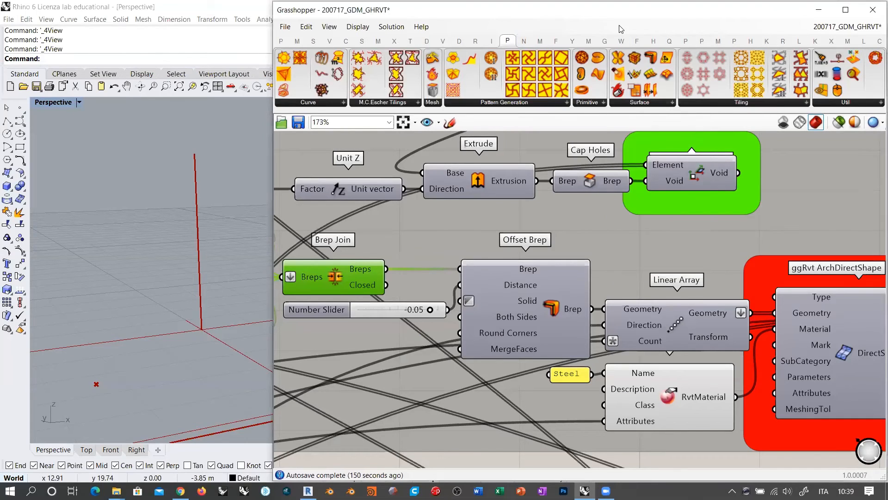
click(549, 315)
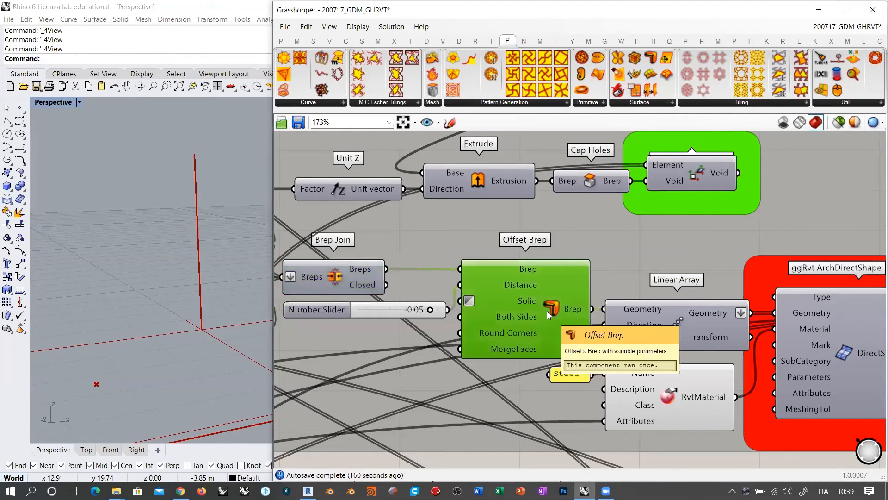
Inspect the Offset Brep's thickened stair solid in the Perspective view and hide the component's preview.
right_drag(215, 252, 194, 248)
scroll(183, 251, down, 5)
scroll(158, 259, up, 5)
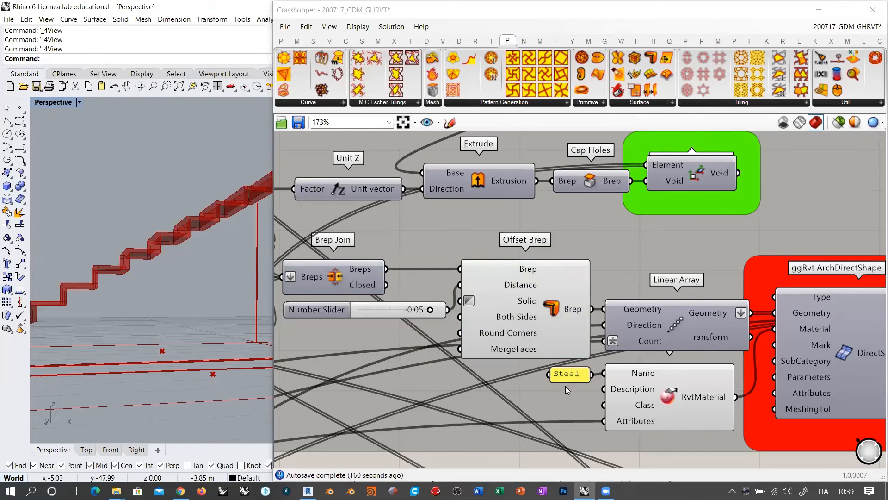
right_drag(149, 266, 193, 243)
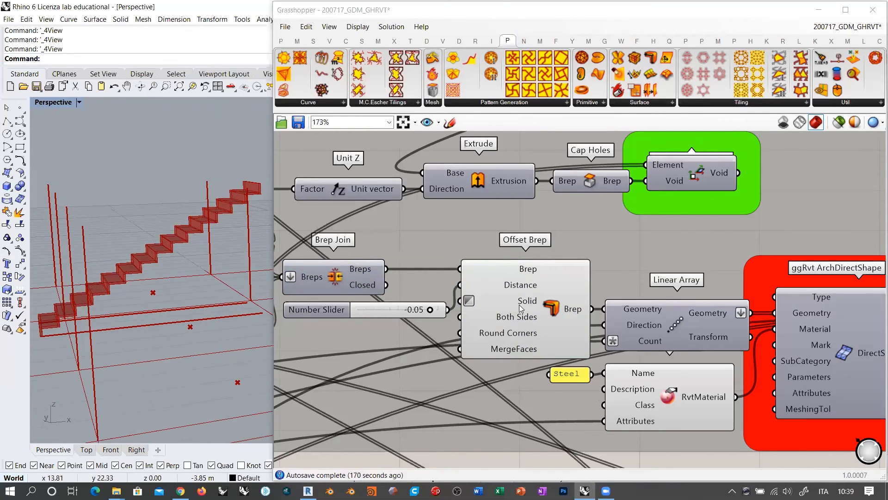
click(553, 304)
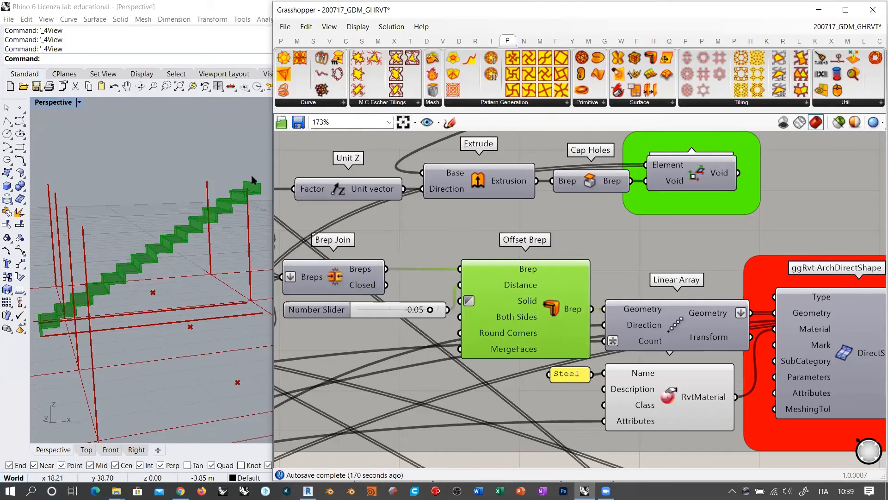
key(ctrl+q)
Check the Linear Array component and turn on the preview of the stairs in ggRvt ArchDirectShape.
right_drag(606, 285, 499, 247)
click(578, 283)
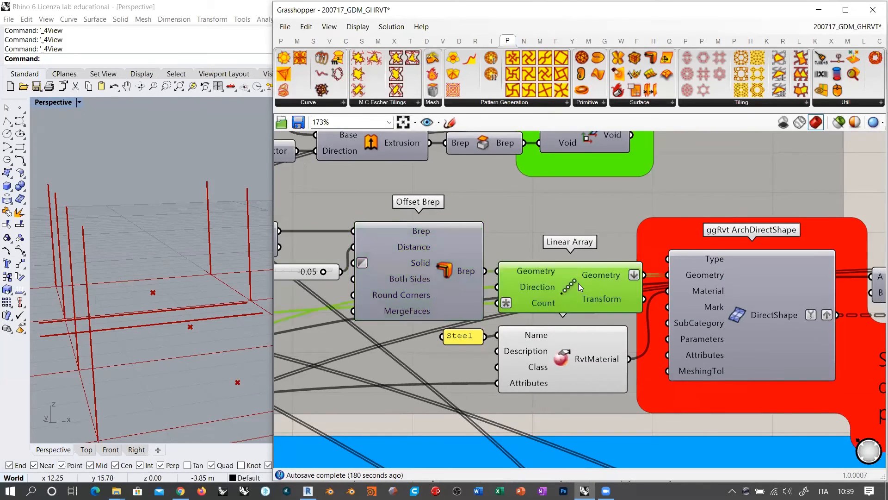
key(ctrl+q)
right_drag(696, 270, 610, 248)
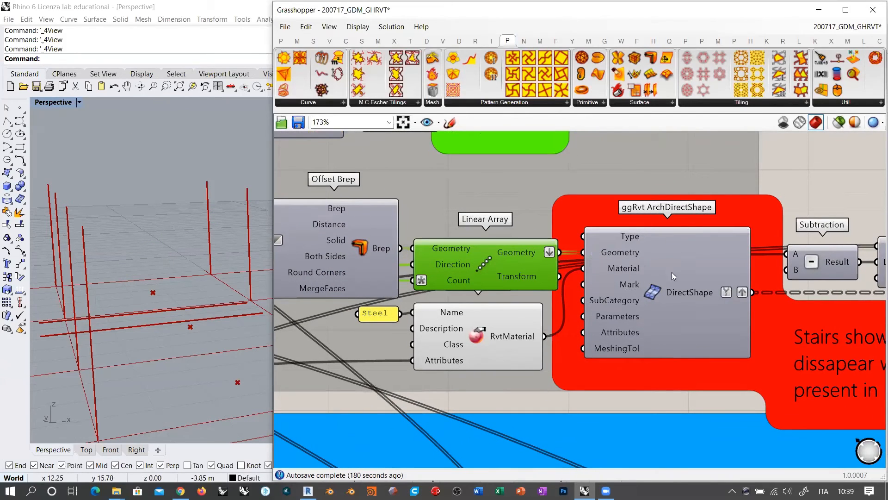
click(667, 287)
key(ctrl+q)
ctrl+click(667, 290)
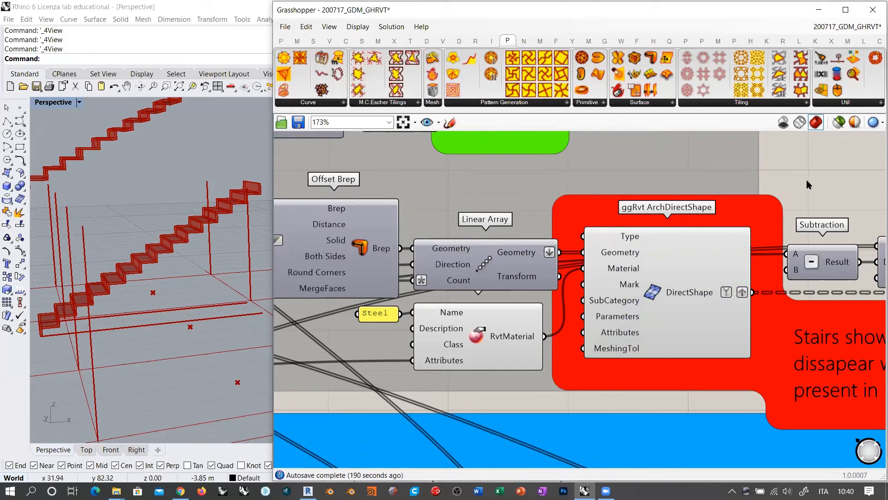
Examine the Revit category options offered by the Type input of the ggRvt ArchDirectShape component.
right_click(629, 238)
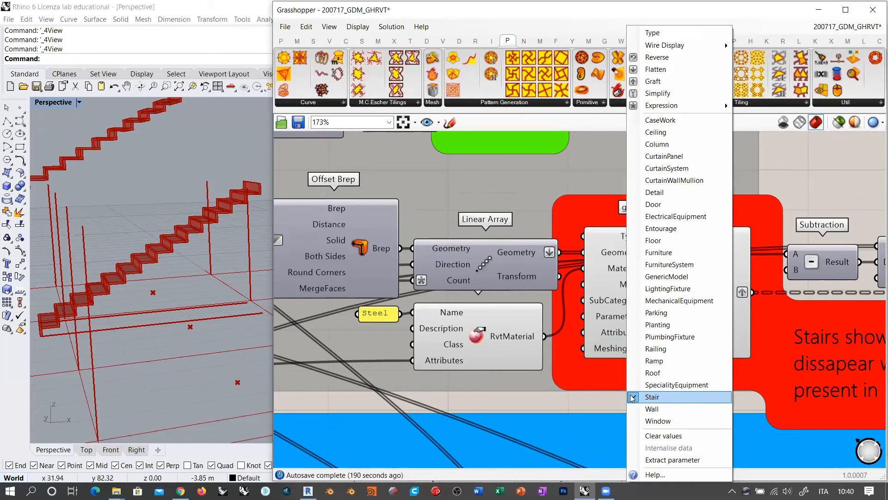
click(755, 172)
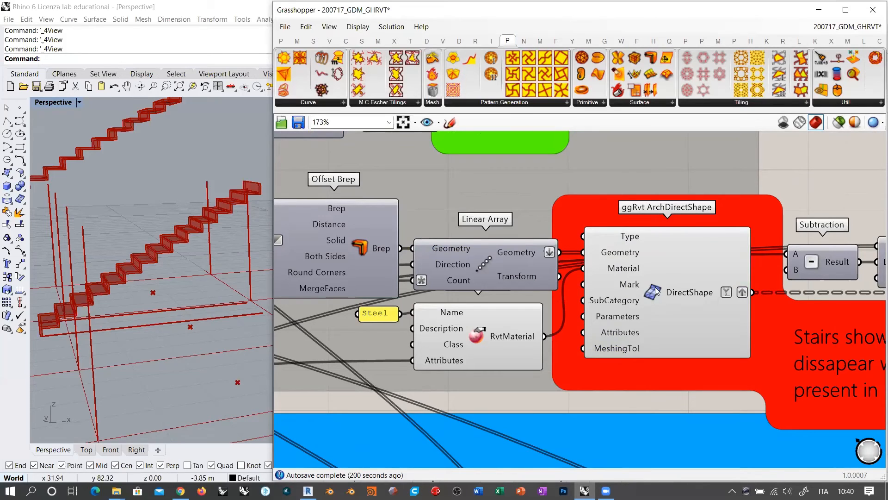
right_click(640, 290)
click(623, 242)
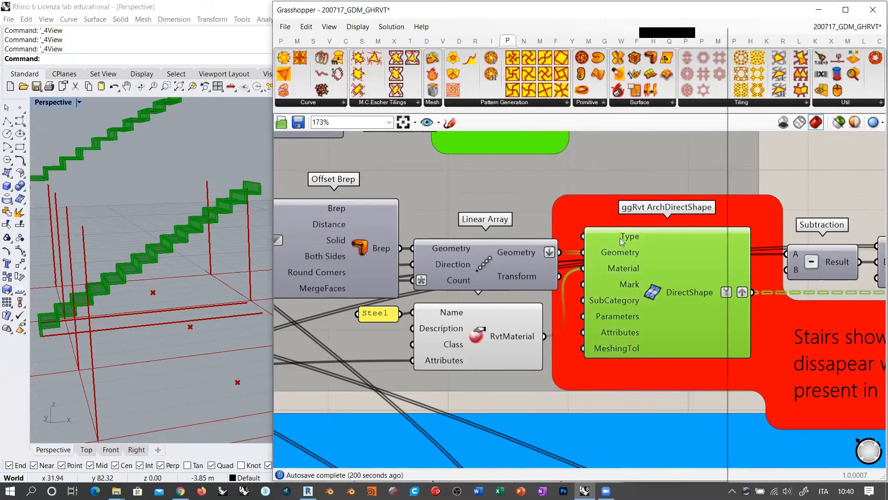
right_click(620, 238)
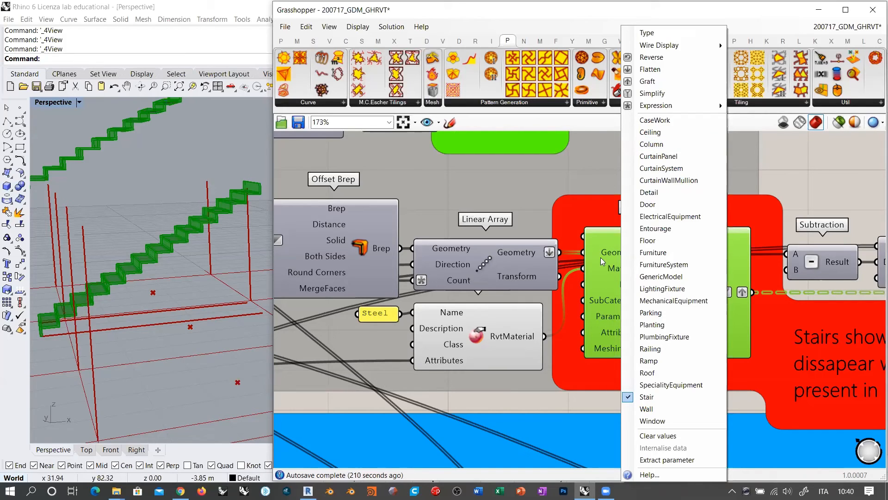
click(612, 274)
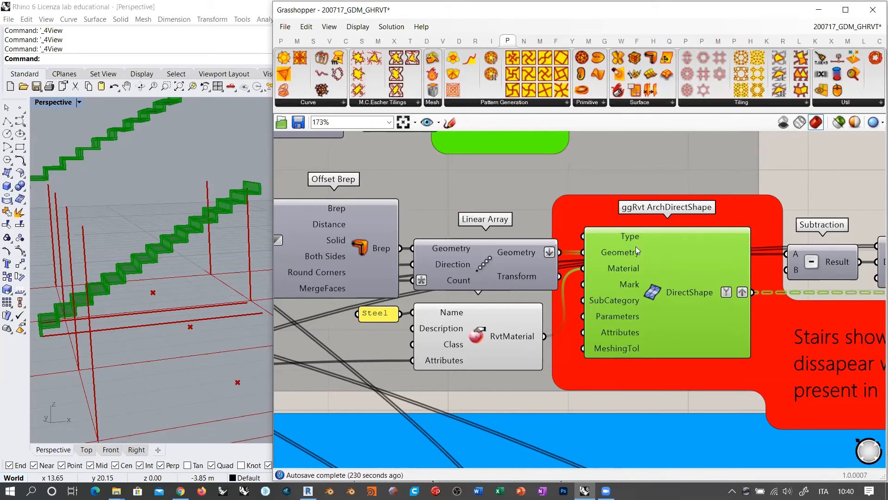
scroll(659, 253, down, 4)
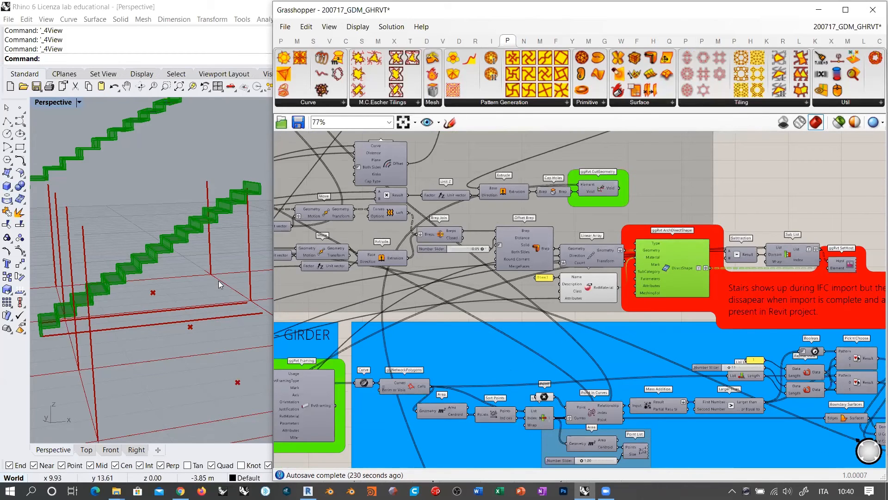
right_drag(648, 250, 617, 305)
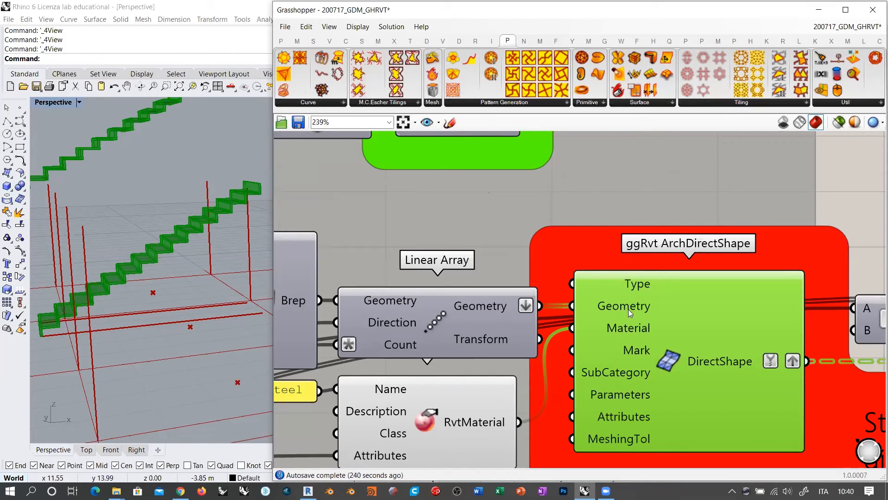
right_click(636, 286)
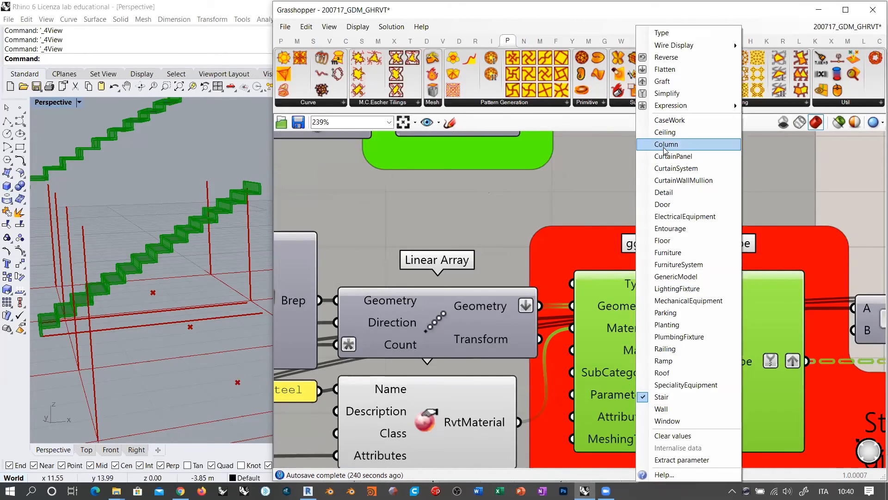
click(603, 290)
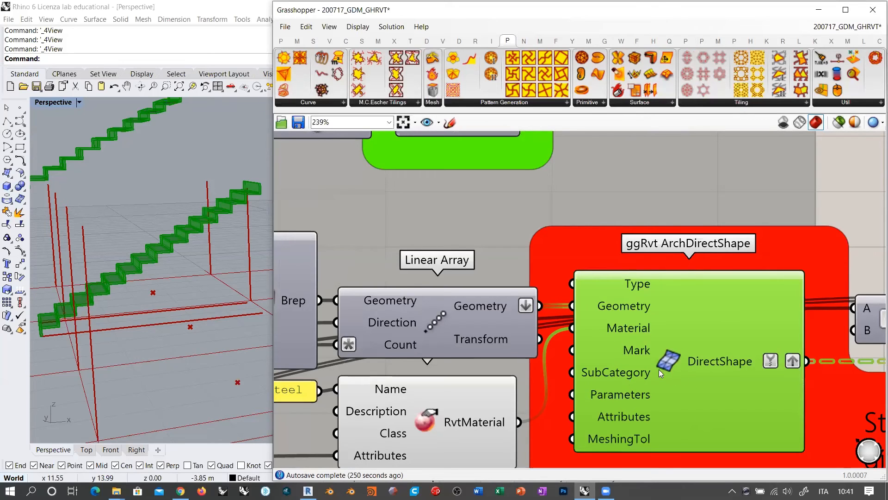
scroll(684, 288, down, 4)
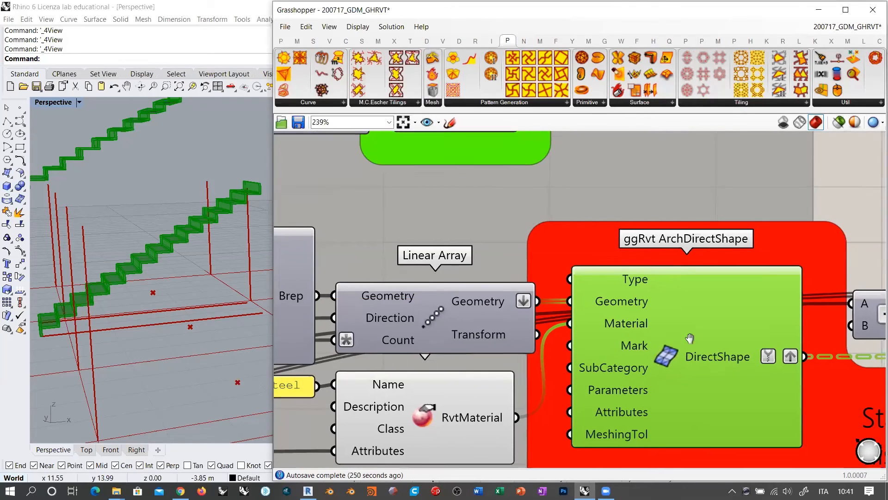
right_click(569, 245)
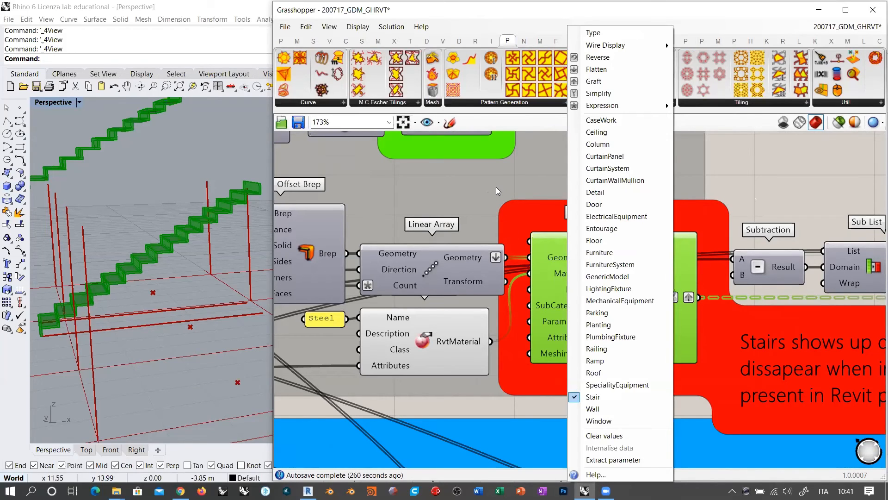
click(550, 242)
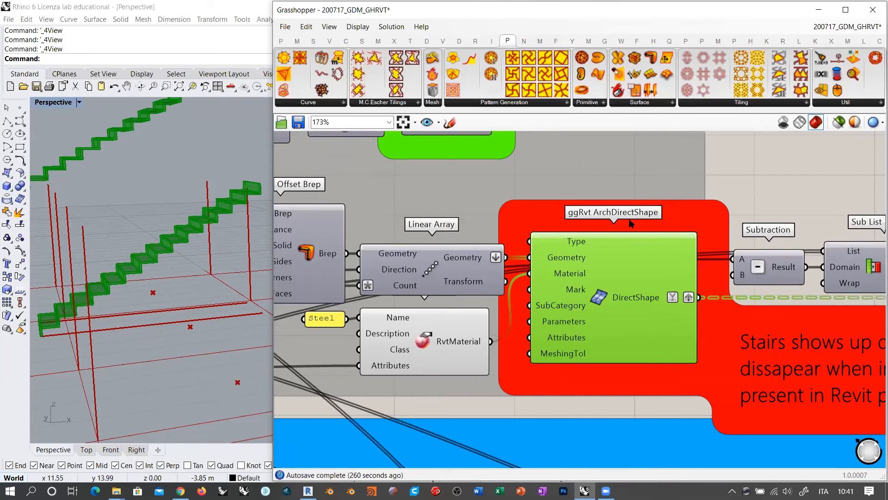
right_click(600, 283)
right_click(574, 242)
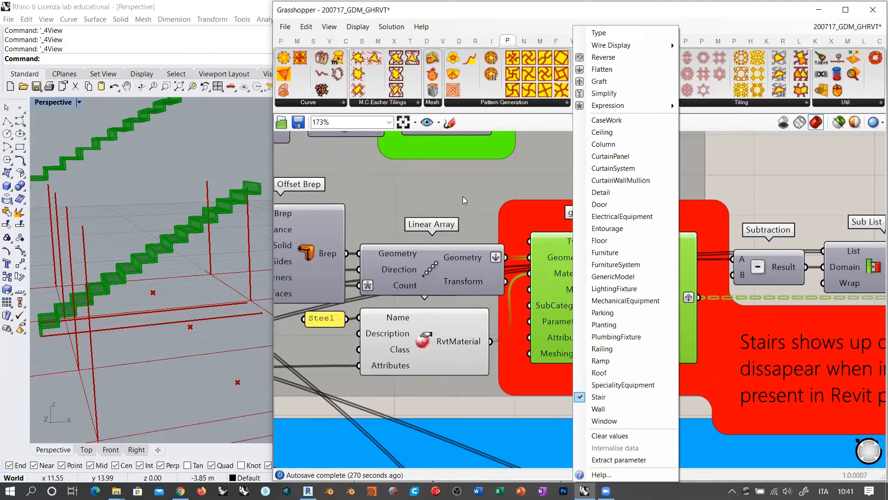
click(773, 183)
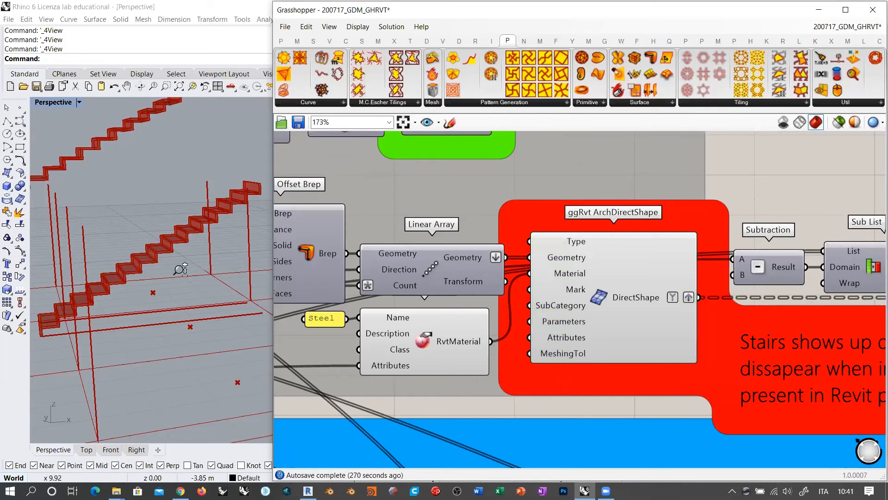
Examine the arrayed stair flights in the Perspective view and the Subtraction, Sub List and ggRvt SetHost components following ArchDirectShape.
scroll(179, 267, down, 6)
right_drag(184, 297, 213, 319)
right_drag(764, 205, 440, 192)
scroll(442, 196, down, 1)
scroll(736, 265, up, 2)
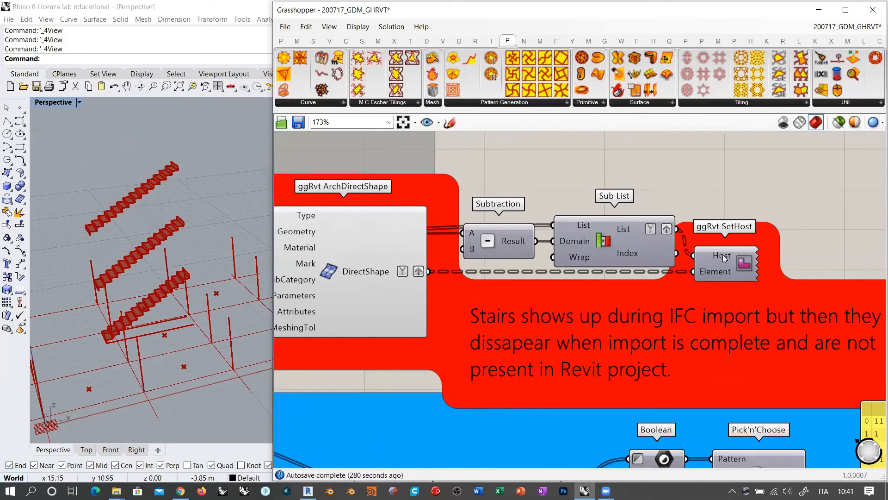
right_drag(112, 346, 136, 294)
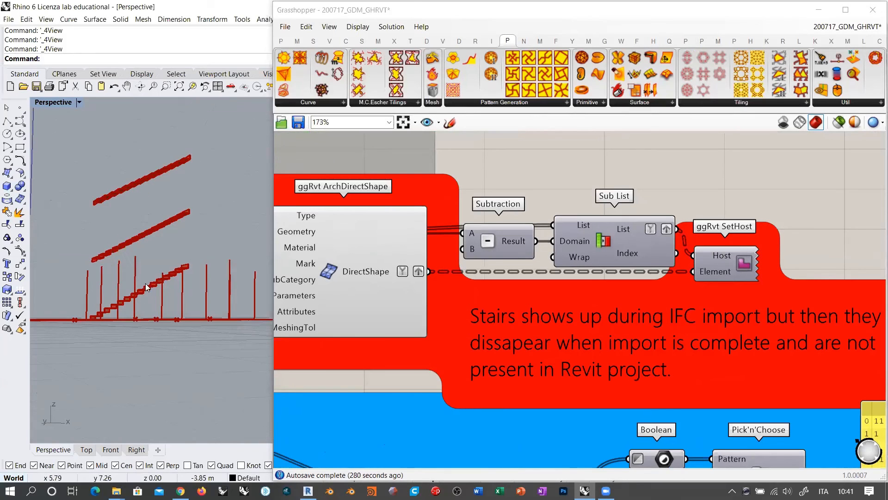
Hide the previews of the ggRvt ArchDirectShape and RvtMaterial components.
scroll(599, 241, down, 4)
click(597, 242)
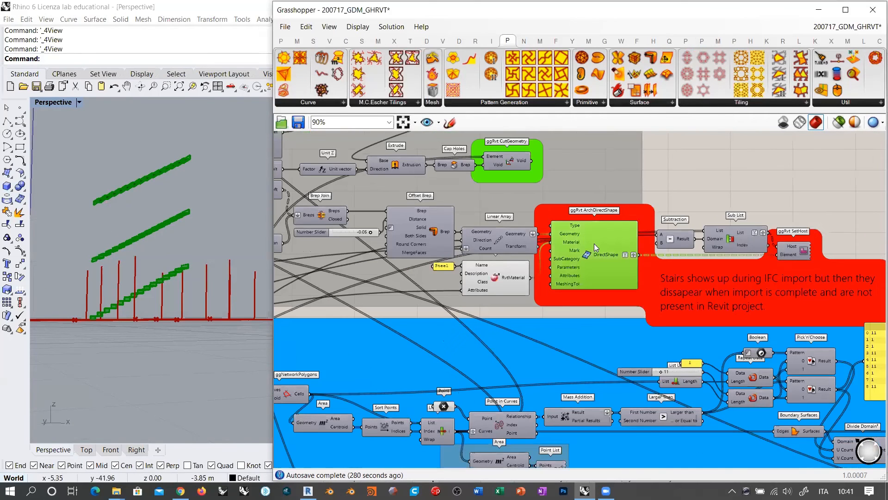
click(510, 278)
scroll(748, 259, down, 5)
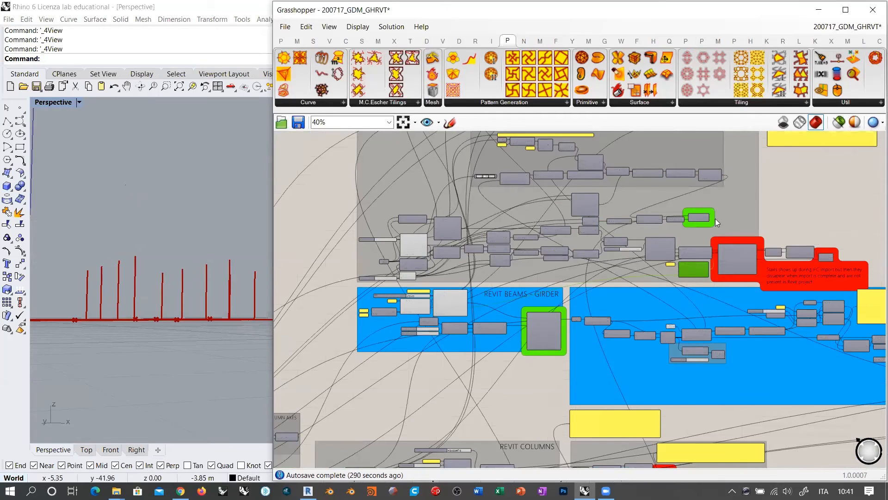
right_drag(134, 259, 162, 361)
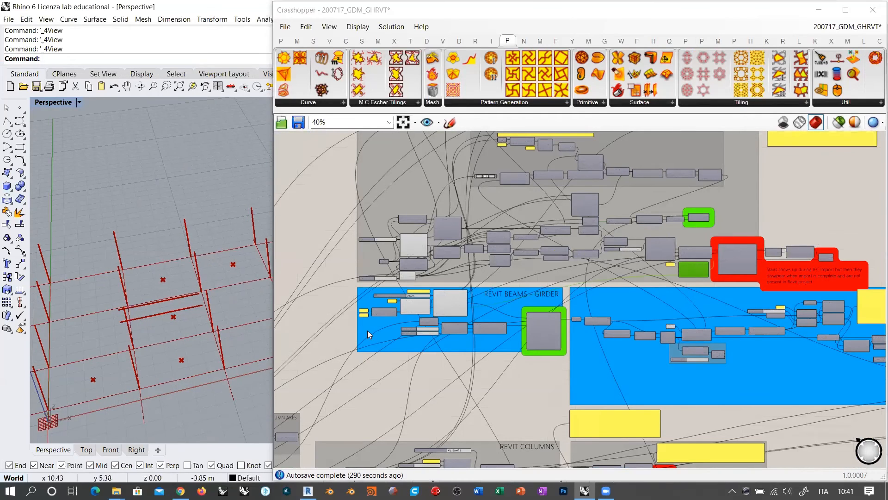
Hide the previews of the components still shown at the start of the REVIT STAIRS and REVIT BEAMS - GIRDER groups.
click(409, 245)
key(ctrl+q)
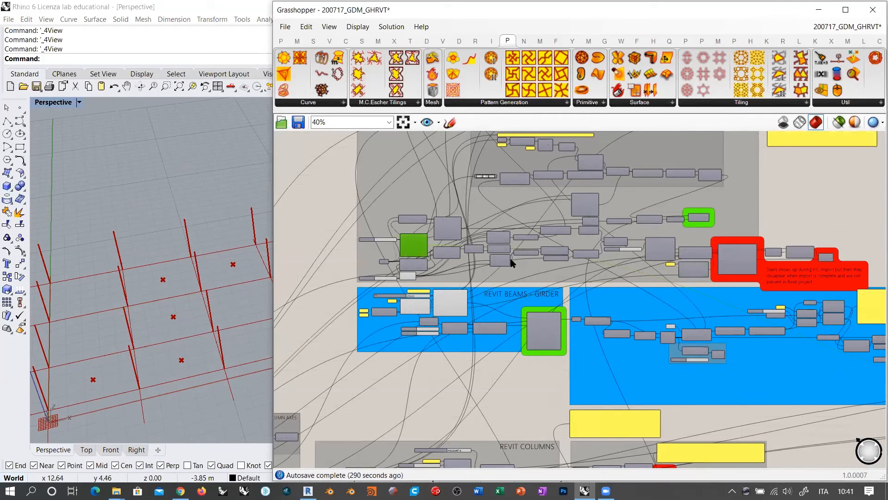
click(451, 303)
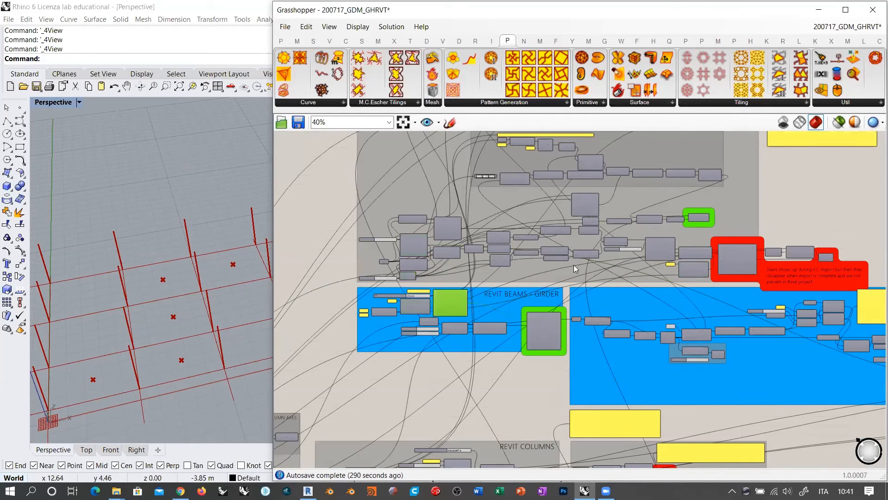
key(ctrl+q)
Focus on the ggRvt CutGeometry component and widen the Grasshopper window with the ggRvt component library displayed.
right_drag(640, 275, 650, 382)
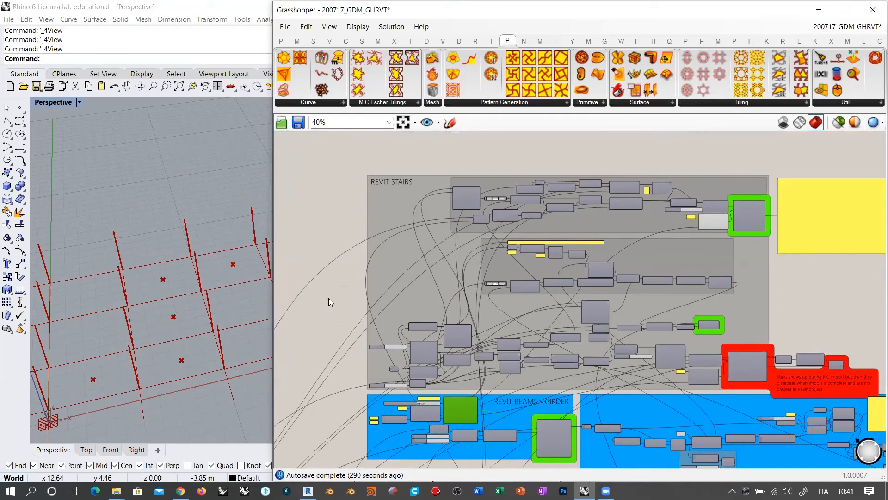
scroll(706, 329, up, 8)
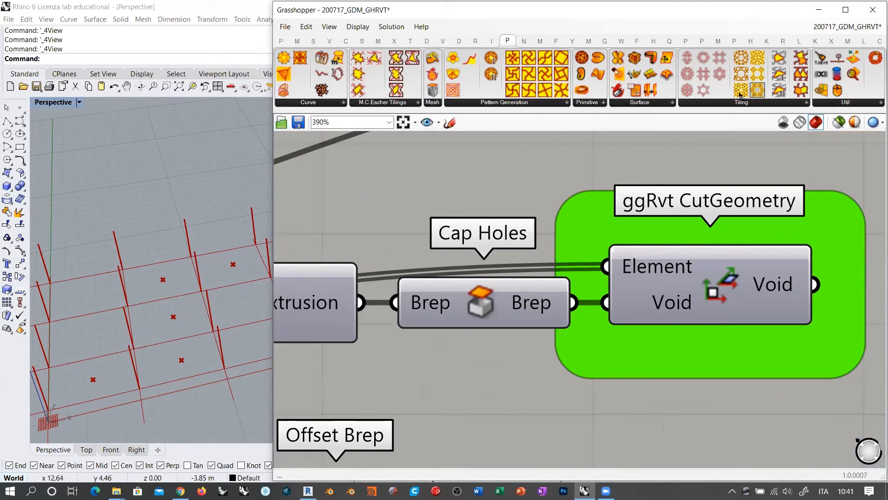
click(782, 40)
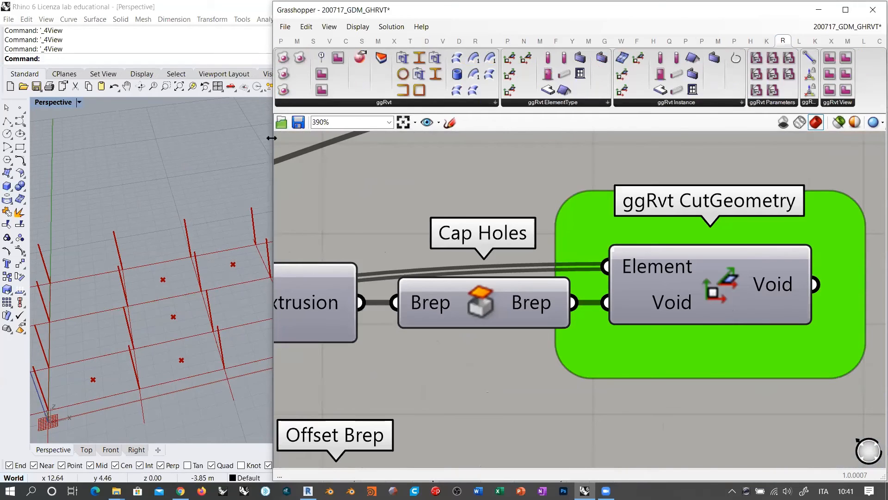
drag(271, 137, 77, 138)
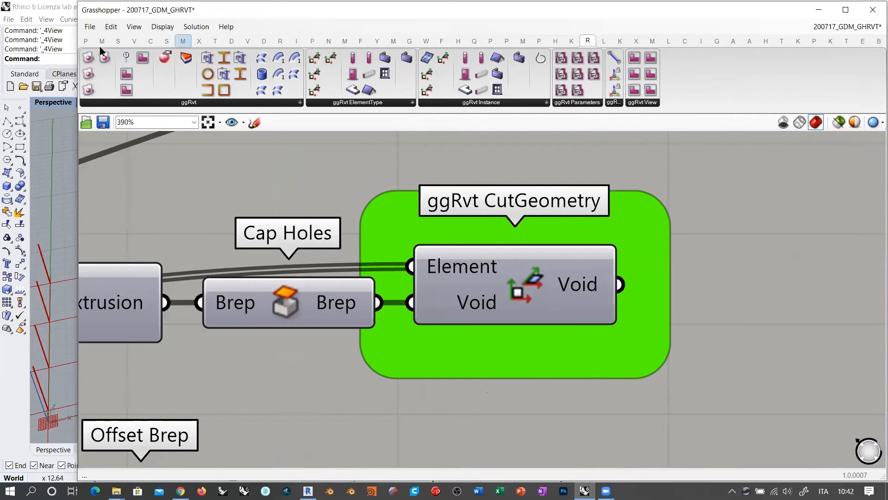
Examine the ggRvt, ggRvt View and ggRvt Instance component lists and locate ggRvt CutGeometry among them.
click(151, 103)
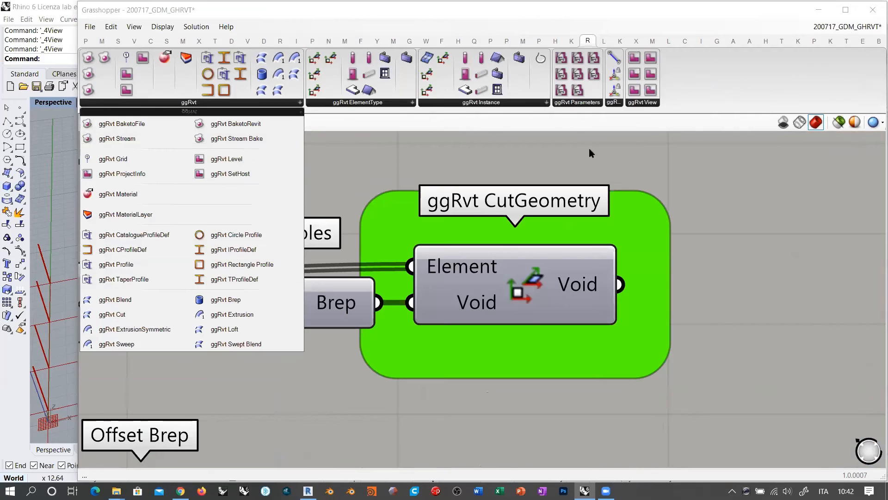
click(635, 102)
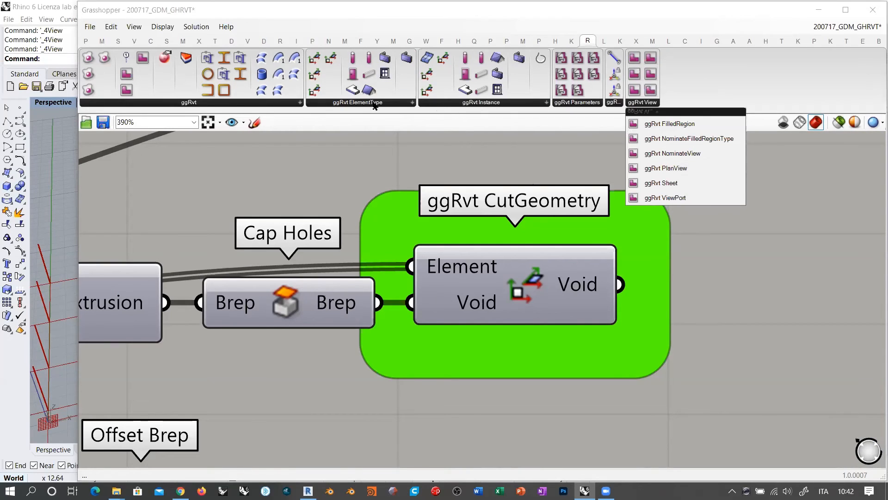
click(447, 104)
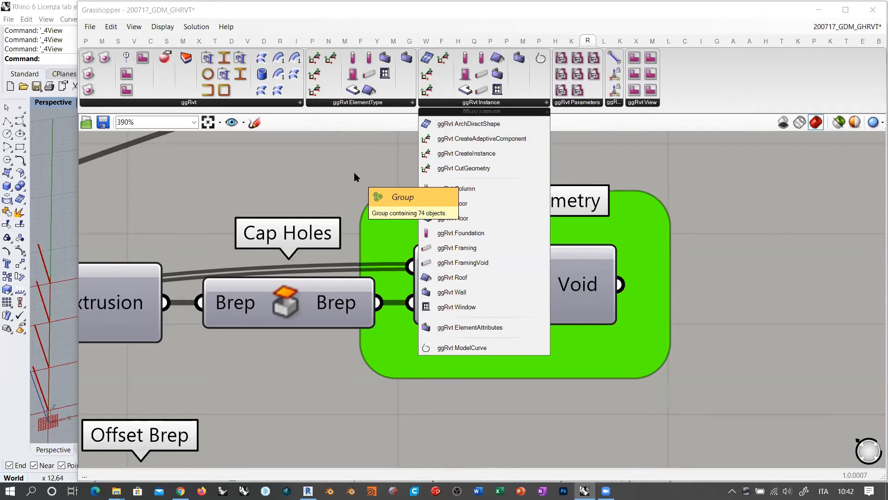
click(460, 169)
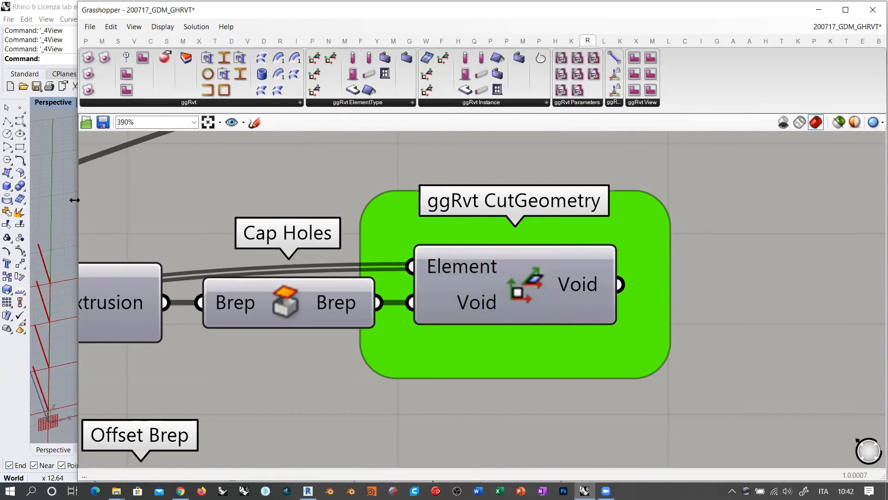
Narrow the Grasshopper window to uncover the Rhino viewport and preview the void box of ggRvt CutGeometry from several angles.
drag(74, 199, 338, 199)
scroll(712, 240, down, 5)
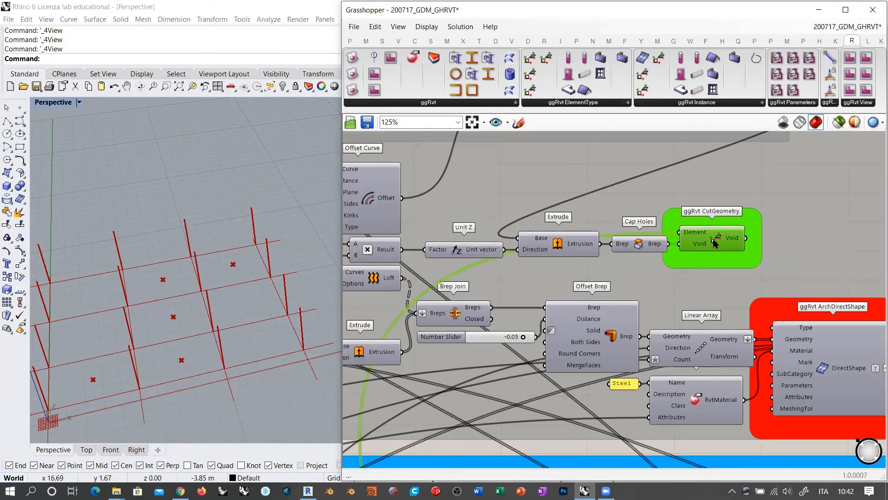
click(715, 243)
right_drag(598, 258, 665, 229)
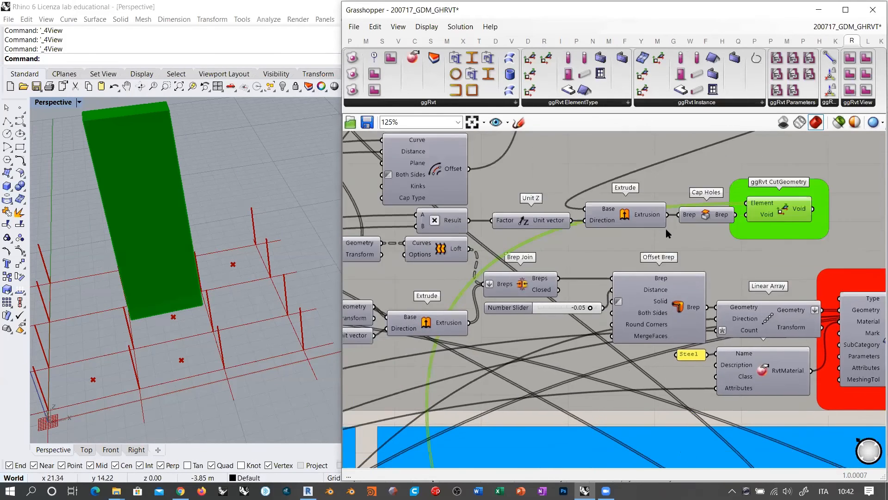
scroll(665, 228, down, 5)
right_drag(213, 199, 236, 232)
click(707, 222)
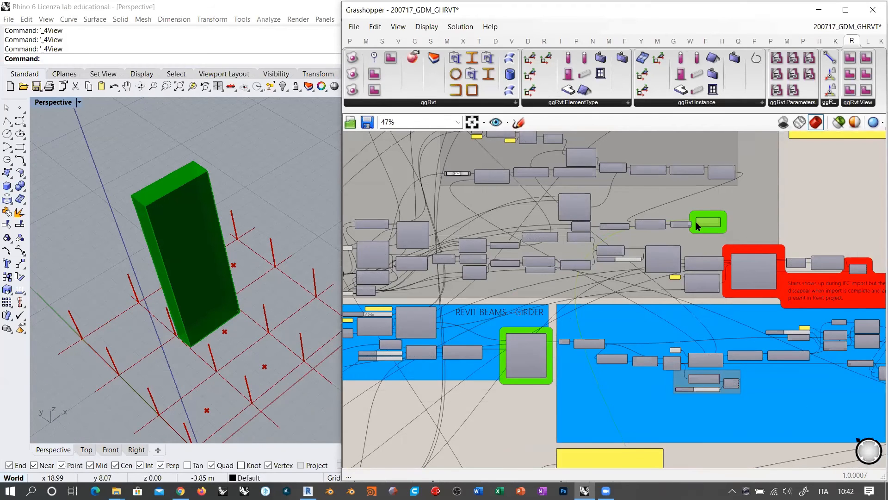
scroll(699, 226, up, 3)
right_drag(205, 245, 167, 254)
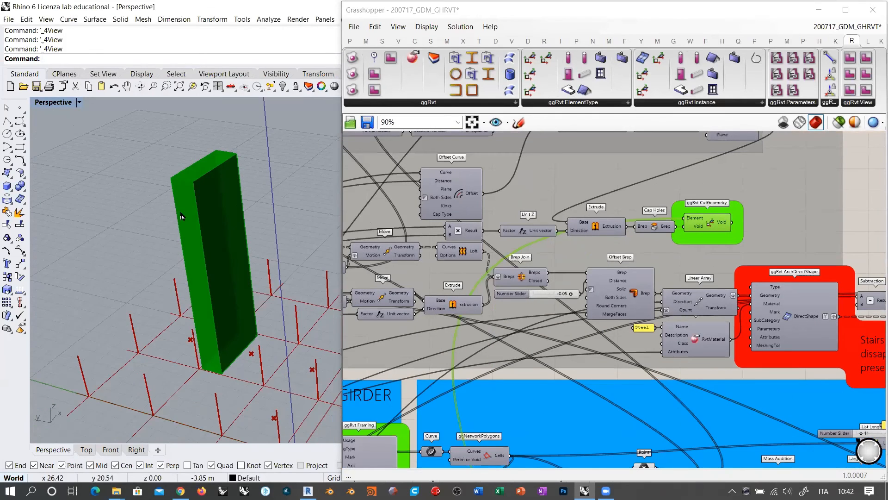
Hide the preview of ggRvt CutGeometry and show the preview of ggRvt Floor in the REVIT FLOORS group.
click(715, 219)
key(ctrl+q)
scroll(690, 190, down, 5)
right_drag(580, 324, 593, 199)
scroll(579, 398, up, 9)
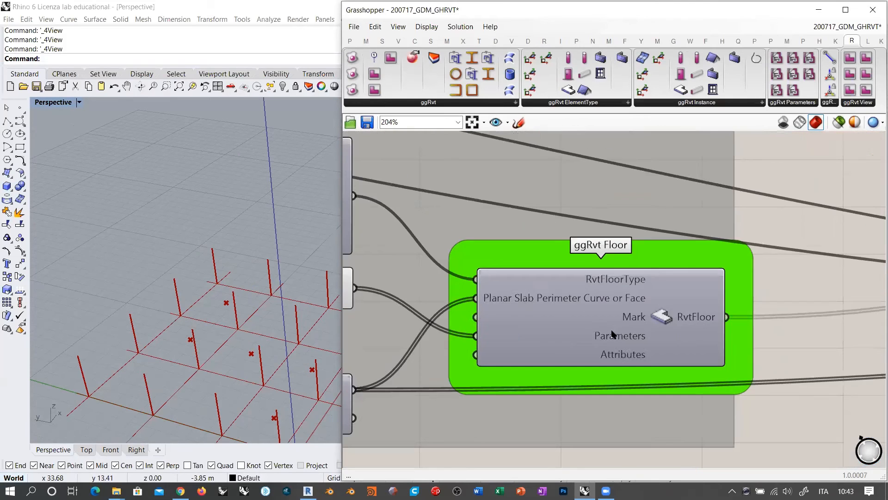
key(ctrl+q)
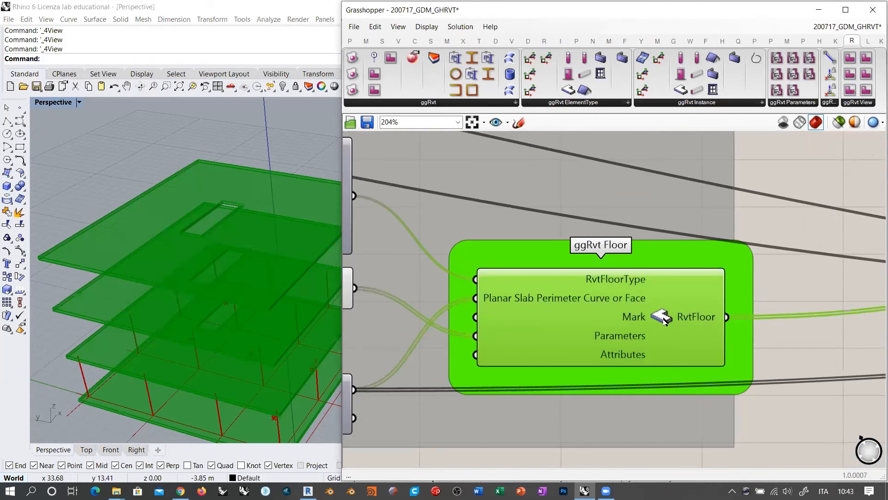
Examine the stair openings in the previewed floor slabs and locate ggRvt Floor and ggRvt CutGeometry in the definition.
click(412, 268)
right_drag(247, 234, 298, 298)
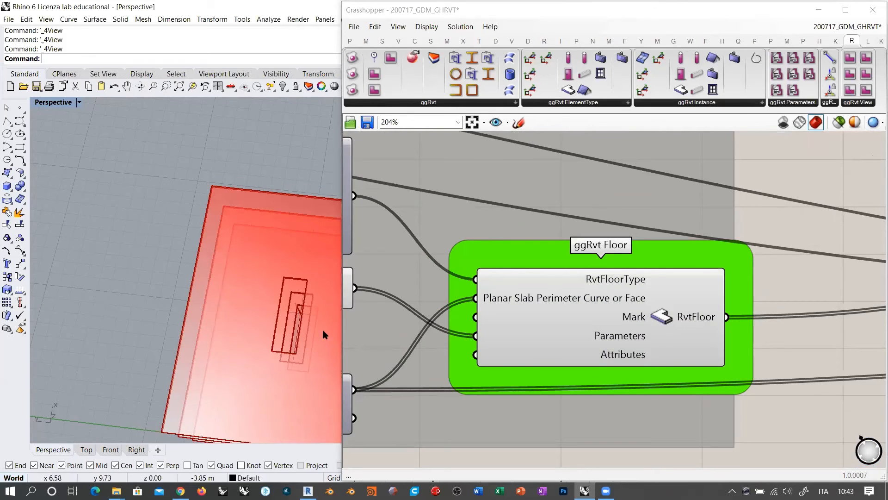
scroll(461, 269, down, 10)
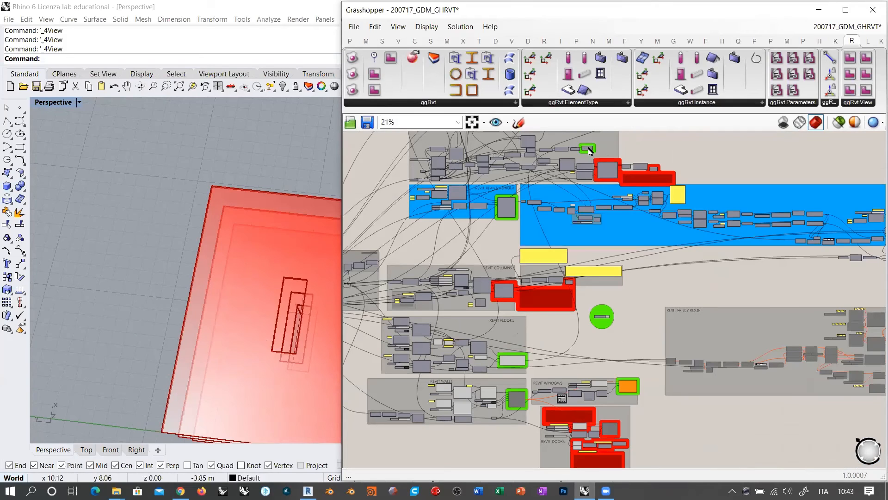
scroll(512, 362, up, 8)
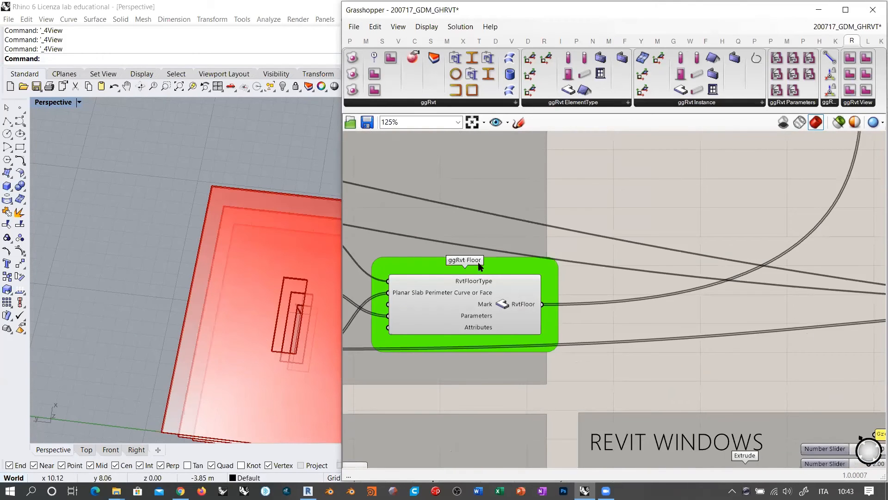
scroll(481, 356, down, 8)
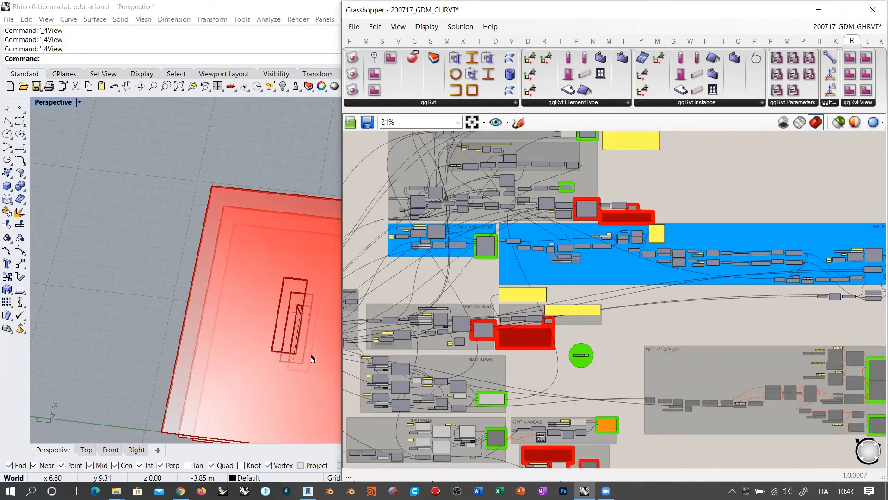
right_drag(313, 357, 290, 220)
scroll(296, 234, up, 3)
scroll(296, 232, down, 2)
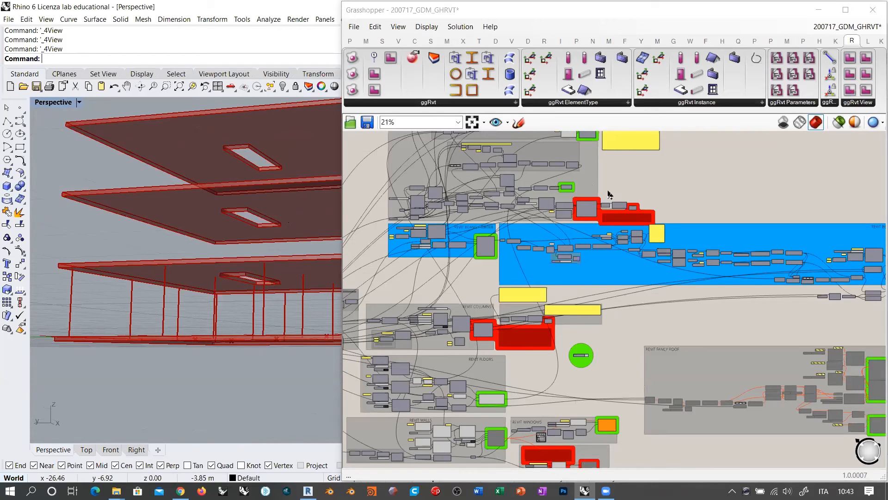
Hide the preview of ggRvt Floor.
click(569, 189)
key(ctrl+q)
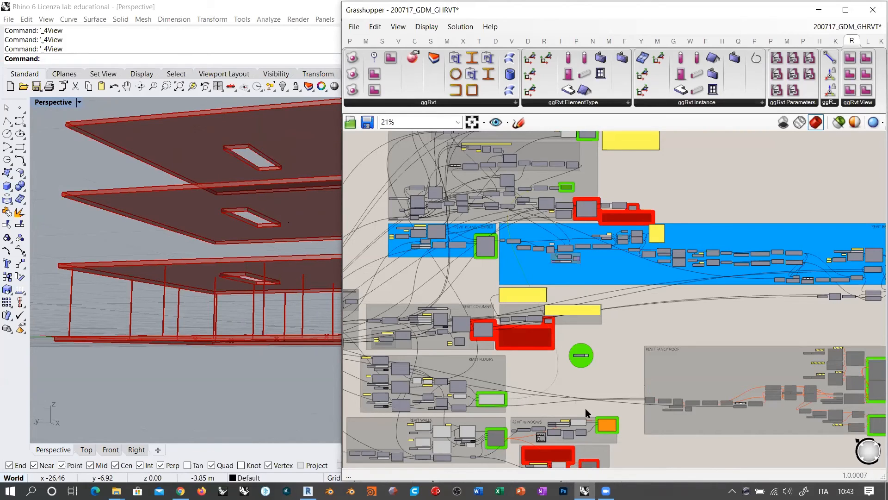
click(493, 400)
click(543, 368)
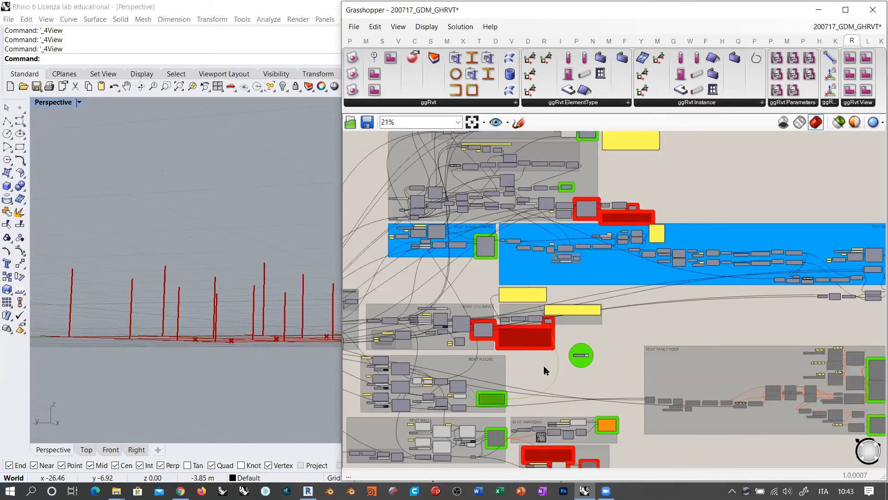
Show the previews of ggRvt CutGeometry and of the Offset Curve component driven by the 0.75 slider.
scroll(583, 194, up, 5)
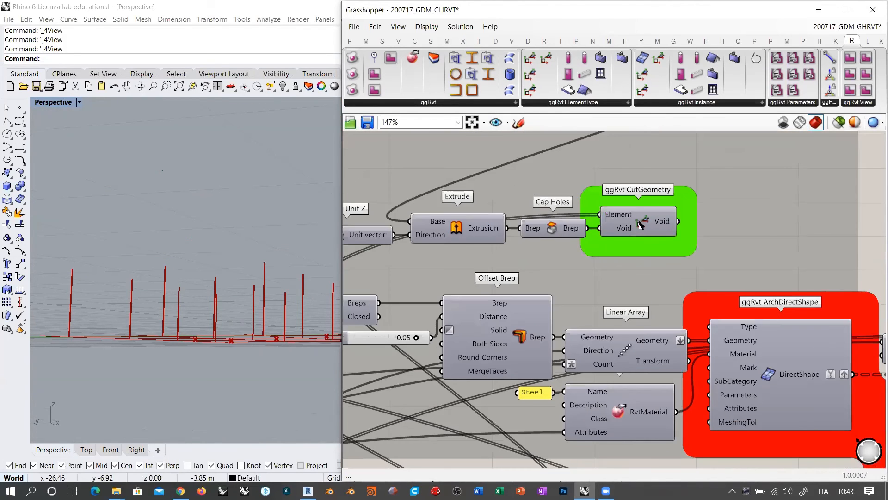
click(640, 226)
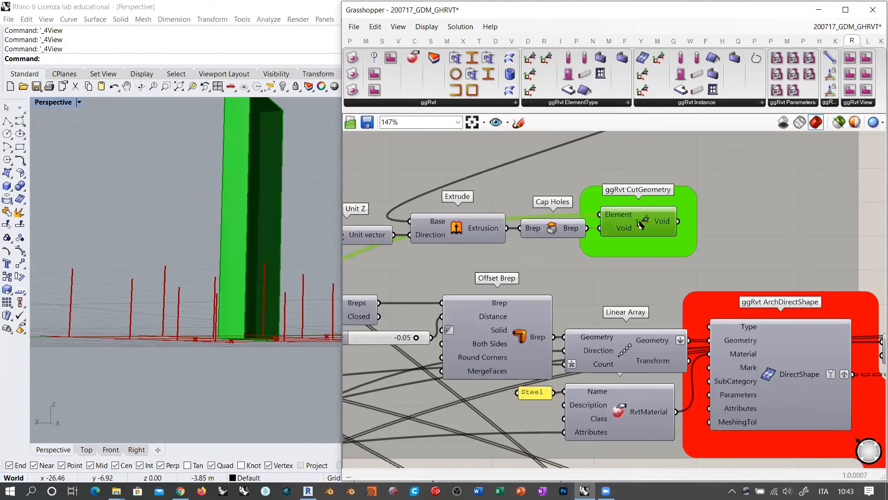
scroll(641, 225, down, 3)
scroll(515, 248, down, 2)
right_drag(530, 239, 670, 215)
right_drag(532, 263, 680, 234)
scroll(530, 236, up, 3)
click(570, 224)
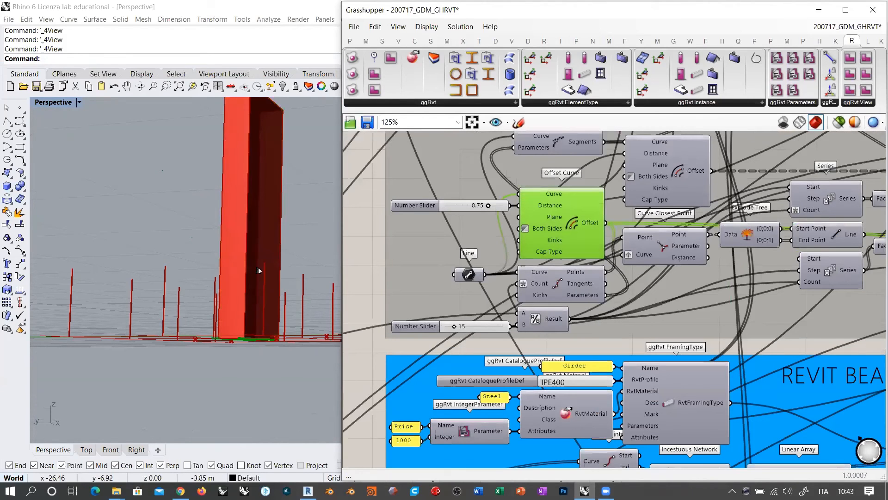
right_drag(271, 314, 224, 357)
Compare the two offset lines with the base of the void box by toggling the Offset Curve preview, leaving it hidden.
click(587, 219)
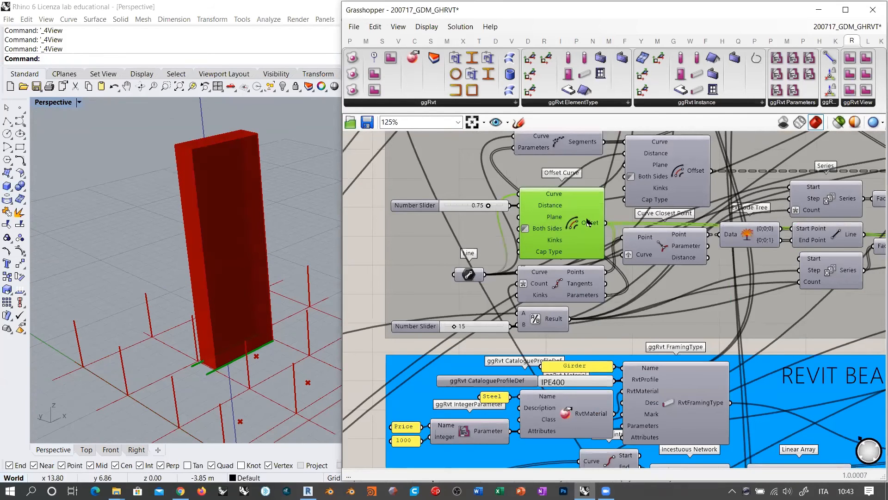
key(ctrl+q)
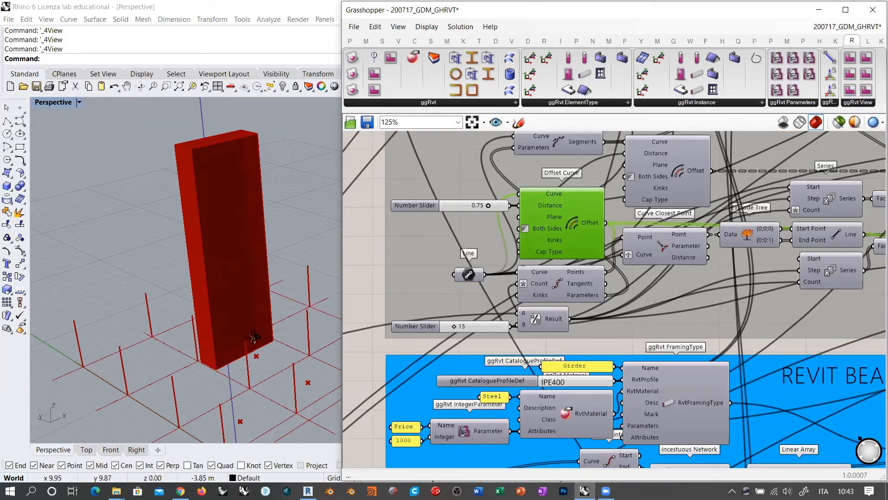
right_drag(225, 358, 210, 360)
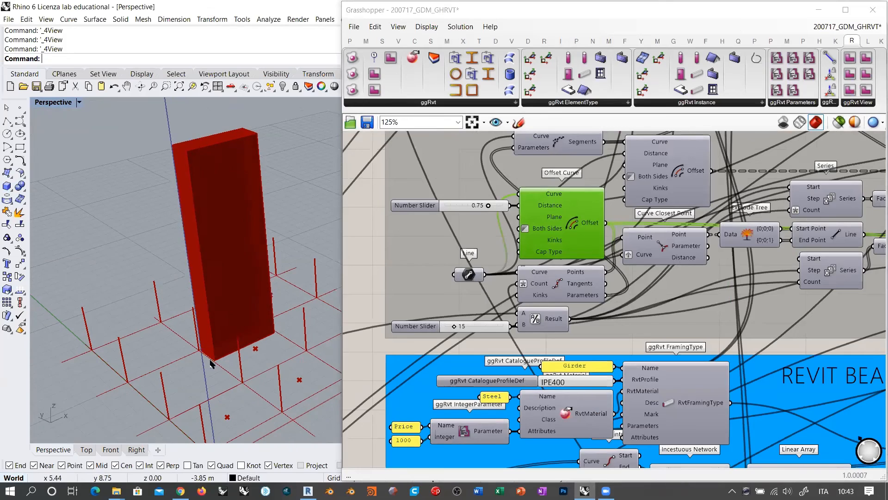
click(575, 224)
key(ctrl+q)
scroll(213, 310, up, 5)
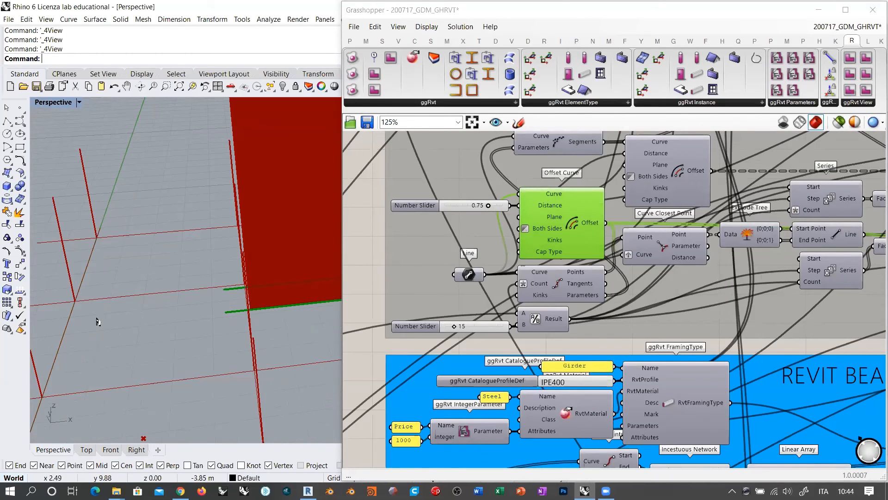
shift+right_drag(204, 322, 110, 322)
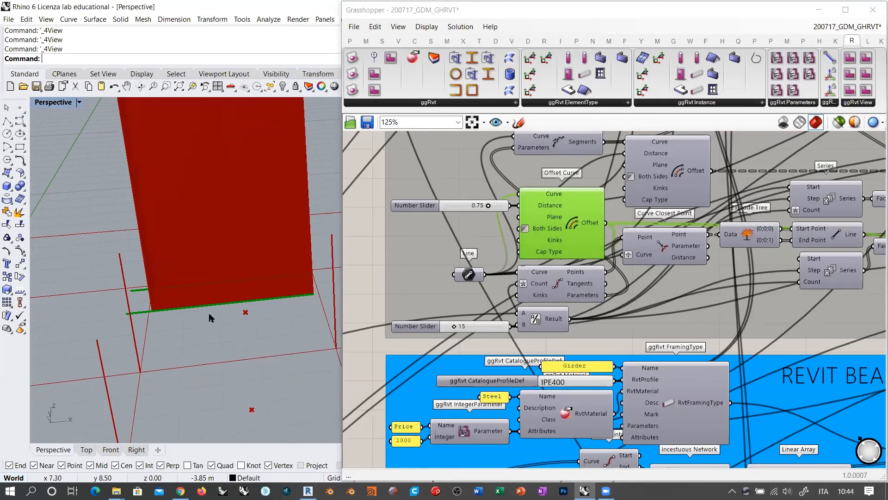
shift+right_drag(187, 315, 213, 319)
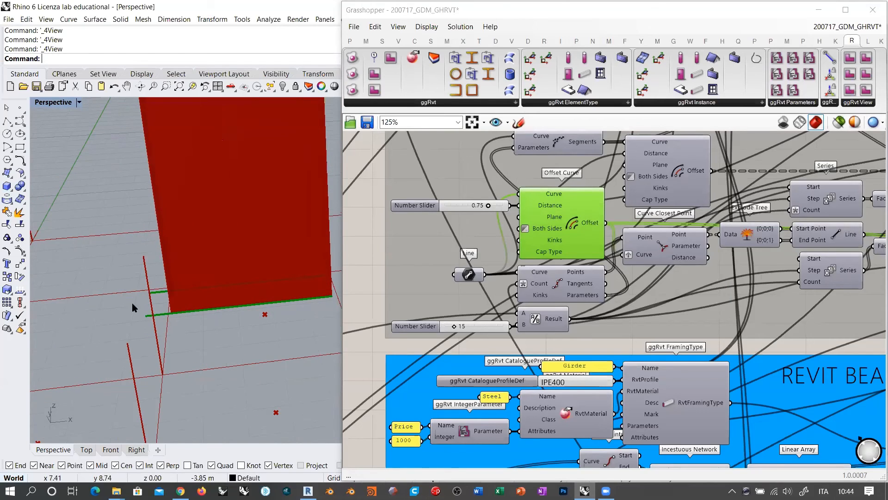
right_drag(173, 302, 169, 205)
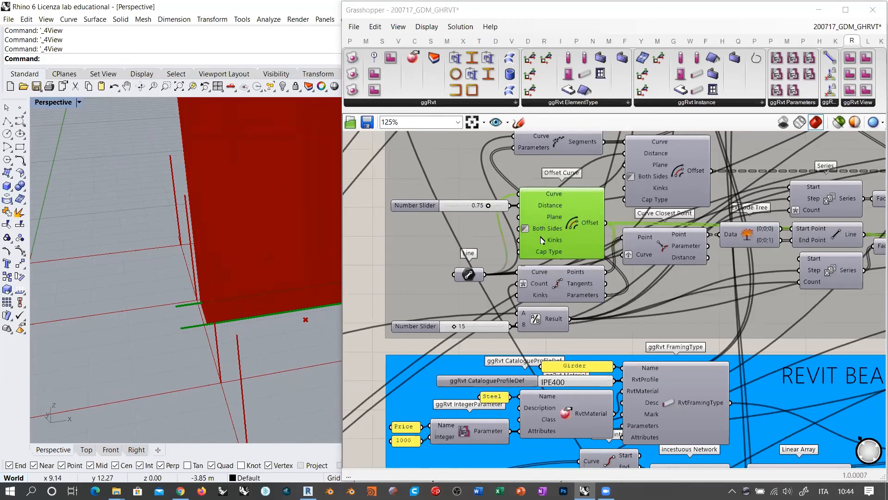
click(565, 232)
key(ctrl+q)
Show the preview of Region Intersection and hide the preview of ggRvt CutGeometry.
right_drag(565, 232, 429, 259)
scroll(428, 259, down, 2)
right_drag(710, 244, 571, 271)
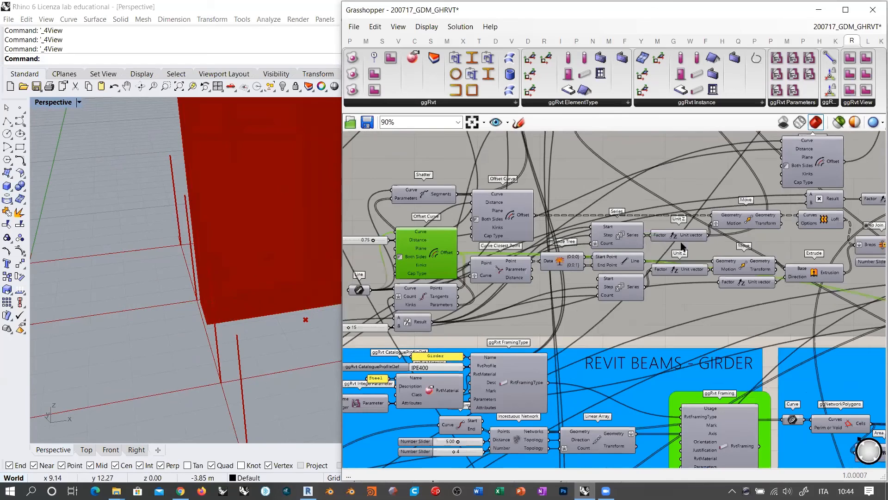
scroll(766, 230, down, 1)
scroll(766, 229, up, 2)
right_drag(677, 238, 677, 293)
scroll(677, 293, down, 1)
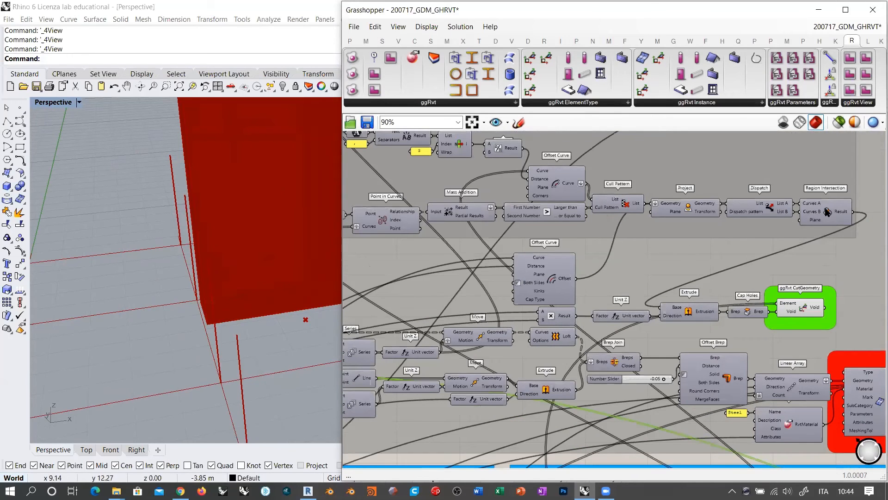
right_drag(231, 291, 312, 284)
click(809, 312)
key(ctrl+q)
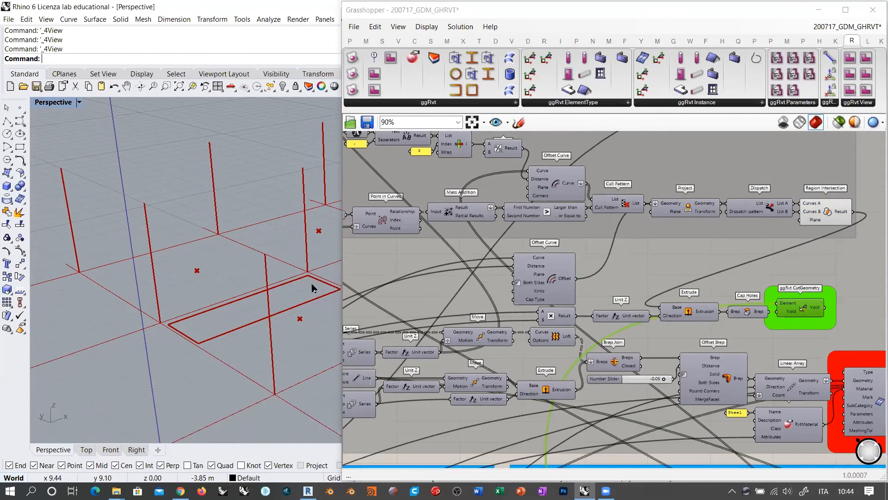
Check the Offset Curve and Line previews against the Region Intersection outline, hiding each one again.
right_drag(403, 345, 455, 339)
click(379, 340)
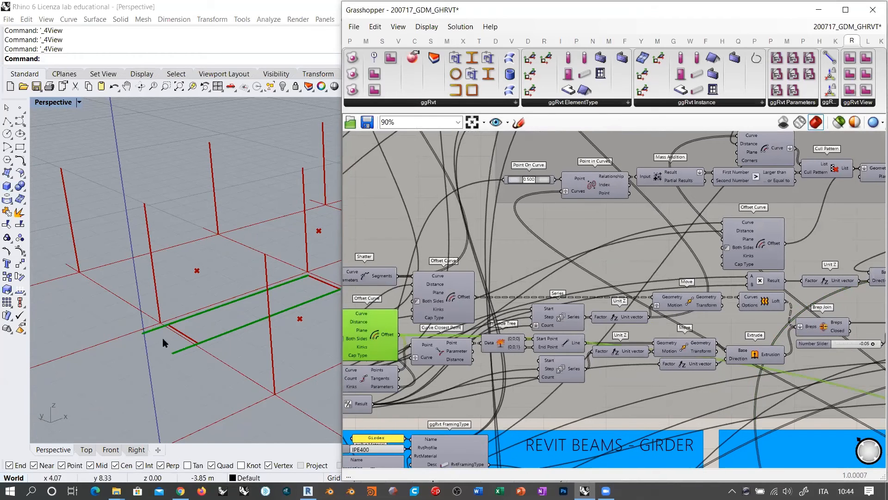
click(562, 260)
right_drag(551, 266, 447, 330)
right_drag(609, 285, 551, 292)
scroll(607, 286, down, 3)
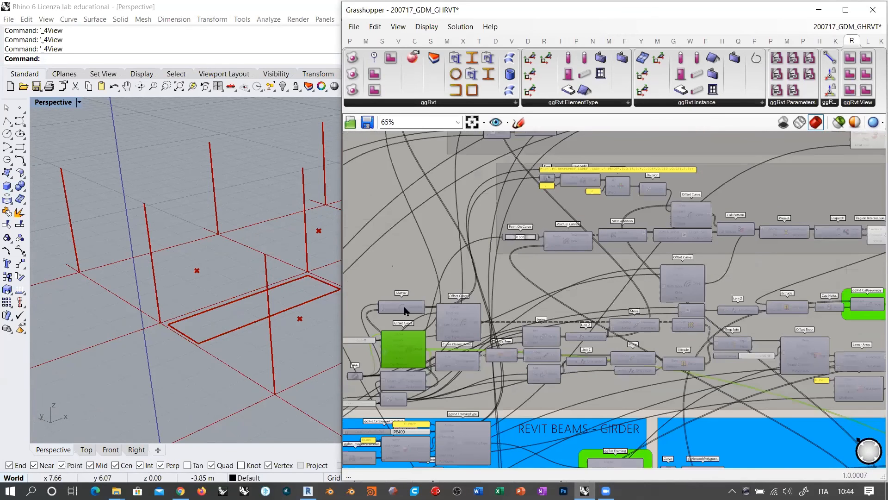
click(356, 376)
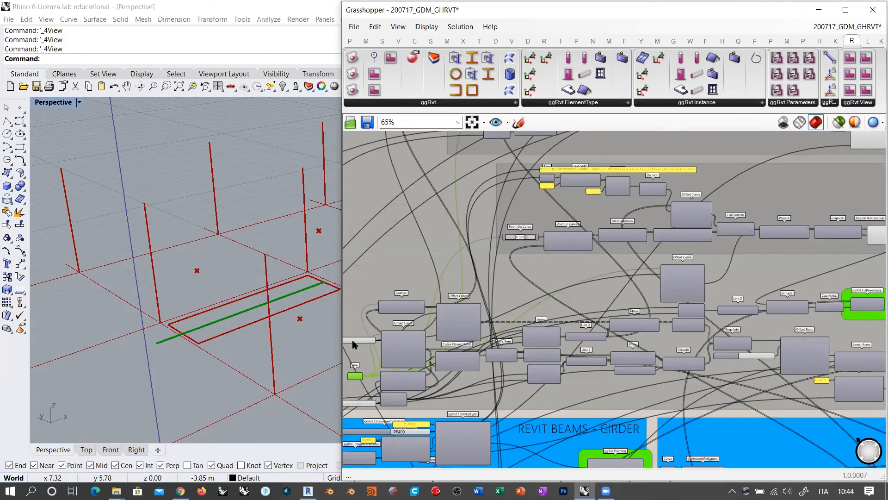
click(531, 241)
Inspect the Point On Curve and Point in Curves components that feed Mass Addition.
scroll(506, 297, up, 5)
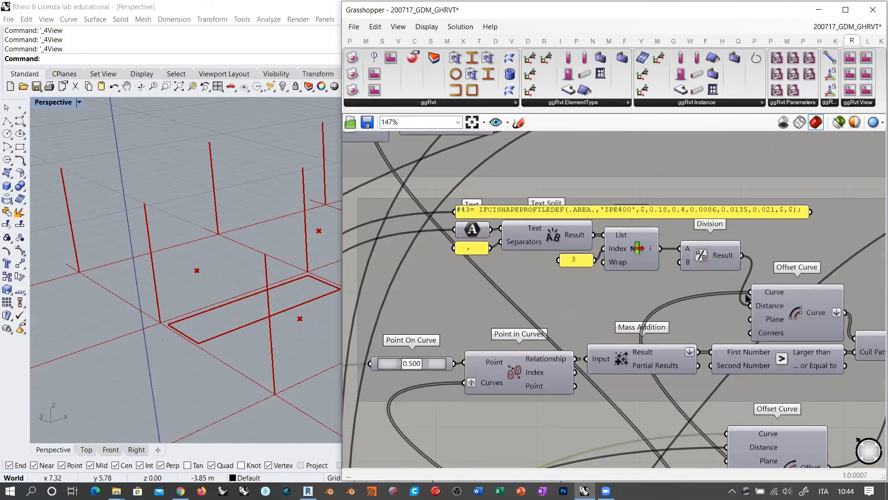
click(433, 366)
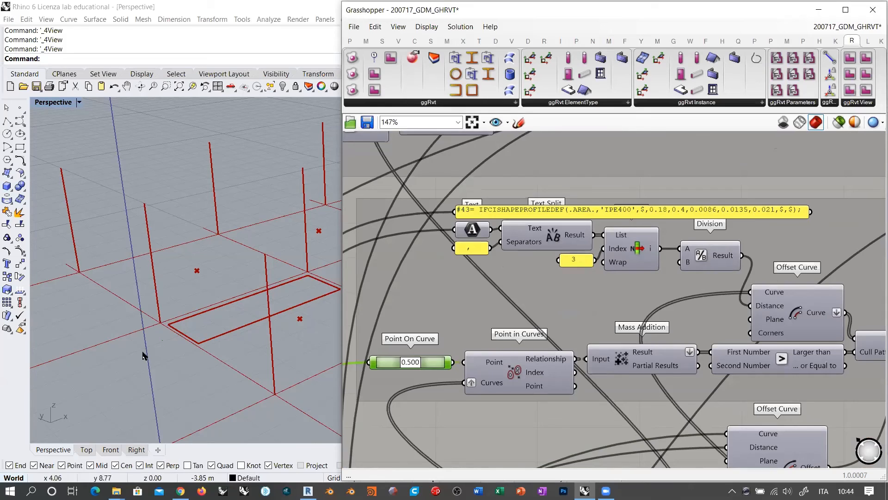
click(509, 373)
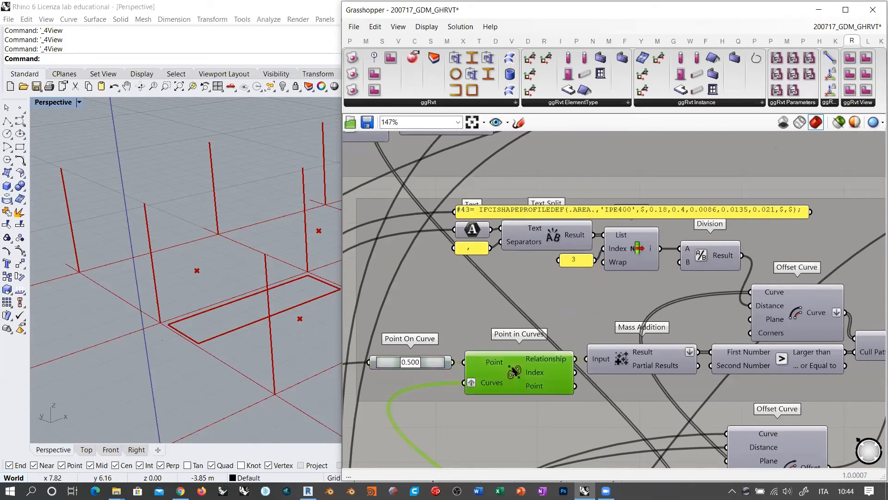
Show the preview of Cull Pattern and examine its outline above the stair opening in the perspective view.
right_drag(643, 359, 473, 322)
click(739, 309)
key(ctrl+q)
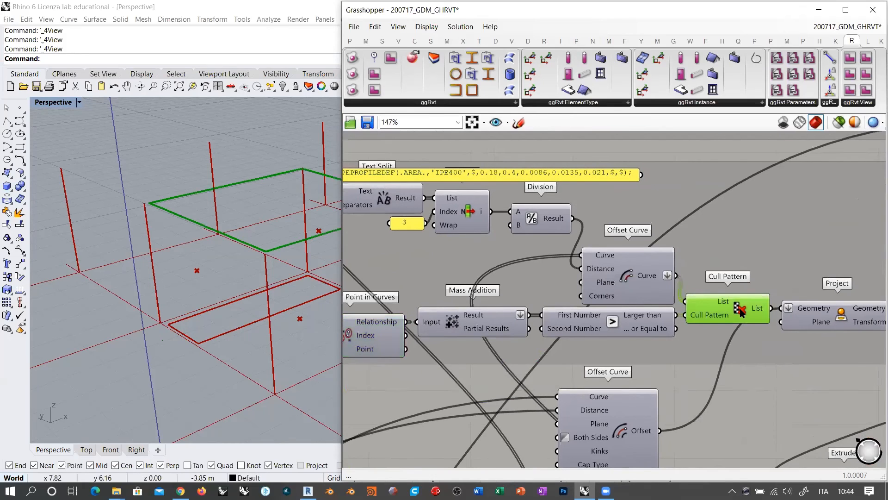
click(726, 334)
scroll(223, 238, down, 2)
shift+right_drag(324, 236, 309, 200)
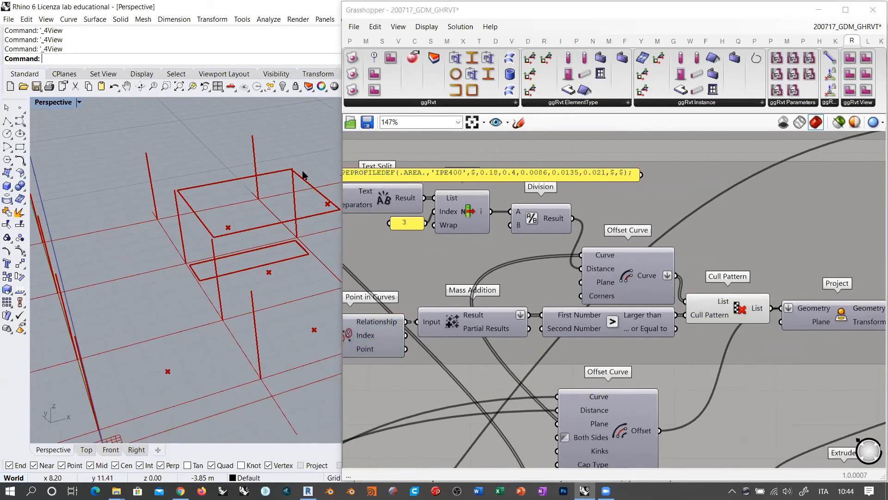
click(726, 310)
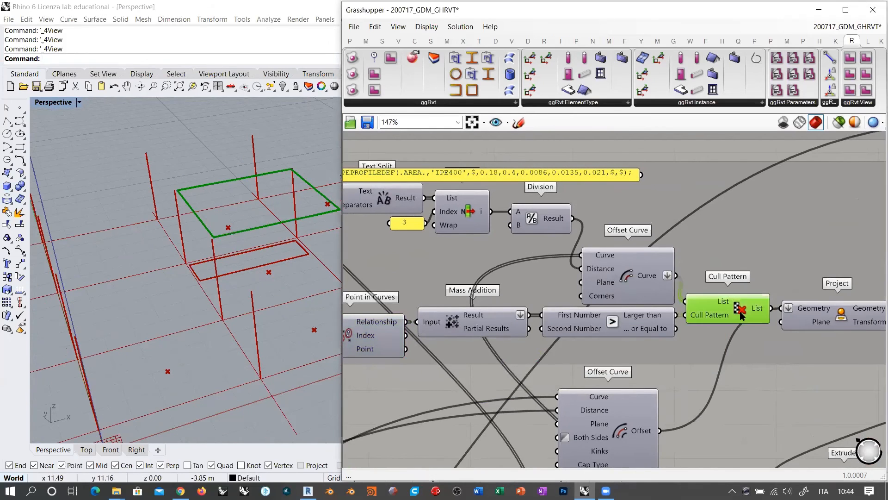
Hide the Cull Pattern preview and show the Project preview to examine the outlines flattened onto the base plane.
key(ctrl+q)
right_drag(796, 339, 576, 264)
click(612, 243)
key(ctrl+q)
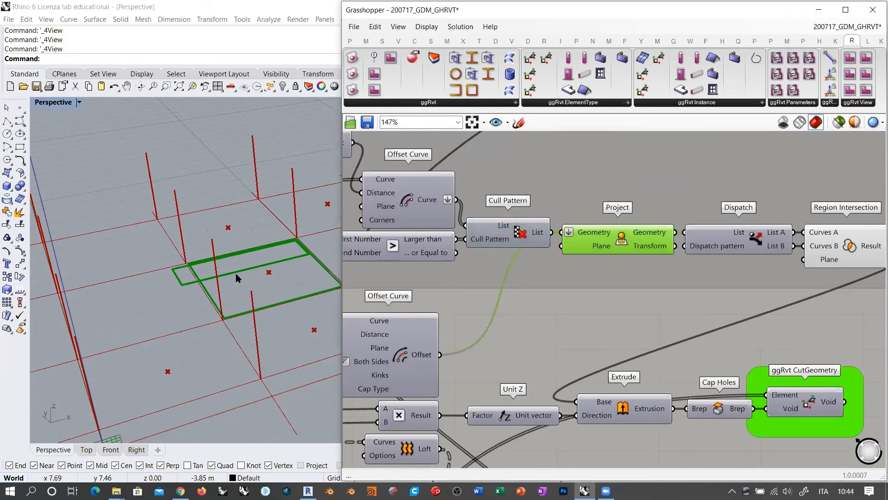
right_drag(619, 243, 654, 241)
click(549, 301)
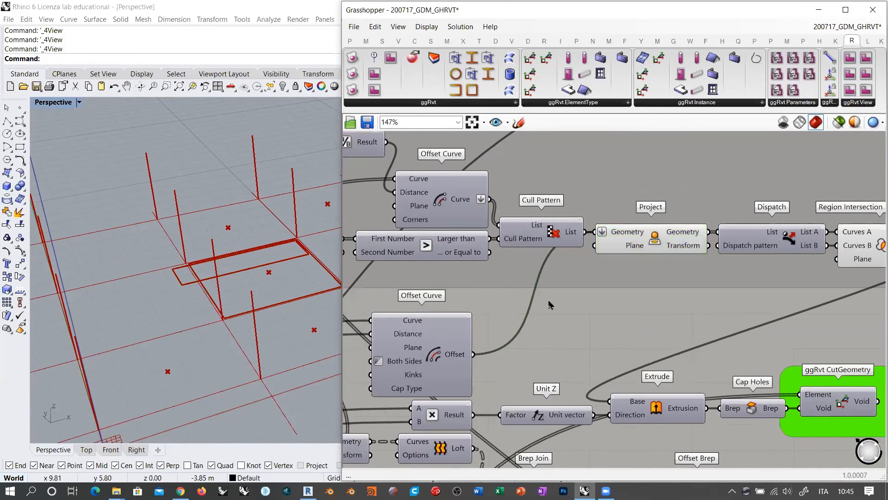
Examine the lower Offset Curve's outline around the stair and check the integer set for its Cap Type input.
right_drag(549, 300, 580, 296)
click(459, 339)
key(ctrl+q)
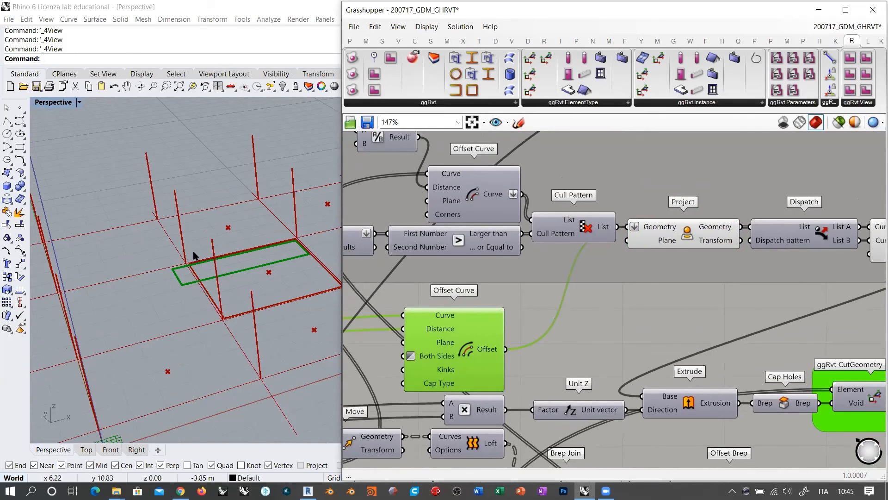
right_click(438, 384)
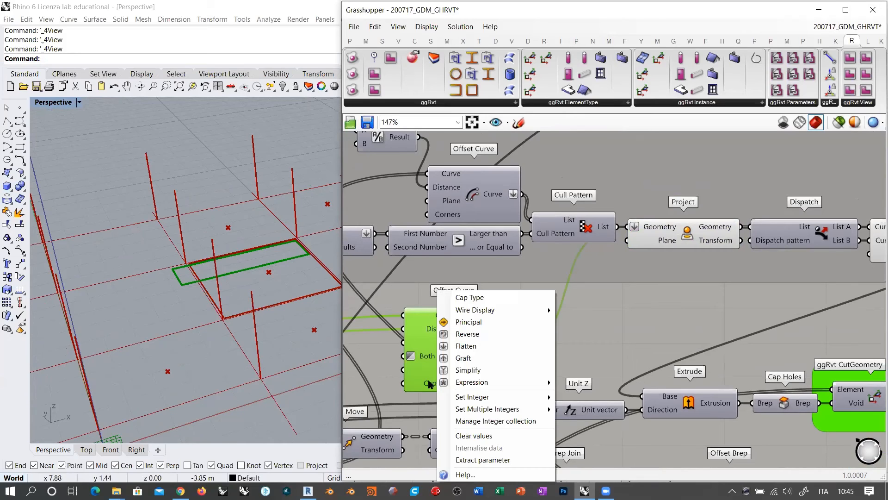
mouse_move(471, 398)
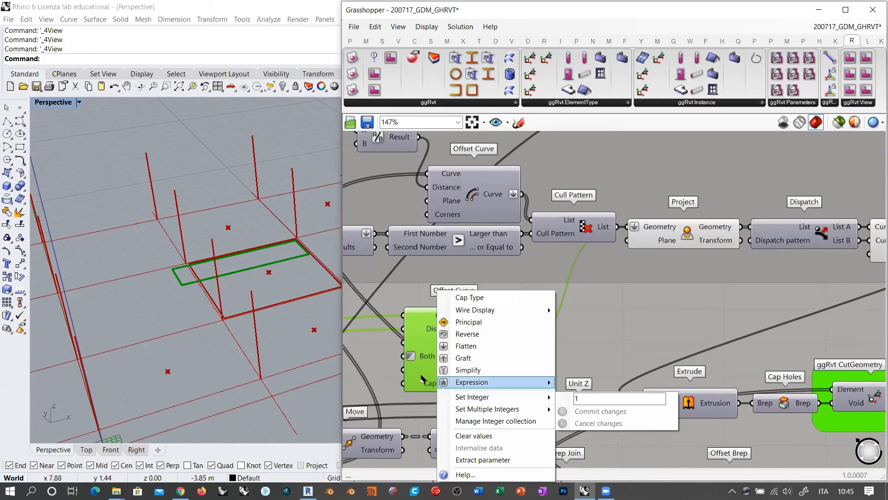
click(424, 380)
mouse_move(426, 384)
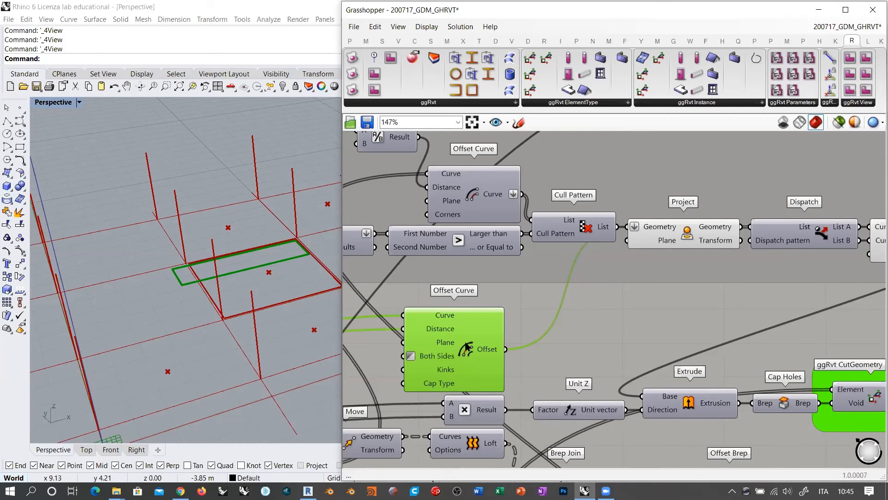
Compare the Project outlines with the Cull Pattern outline, leaving both previews hidden.
click(559, 270)
click(680, 237)
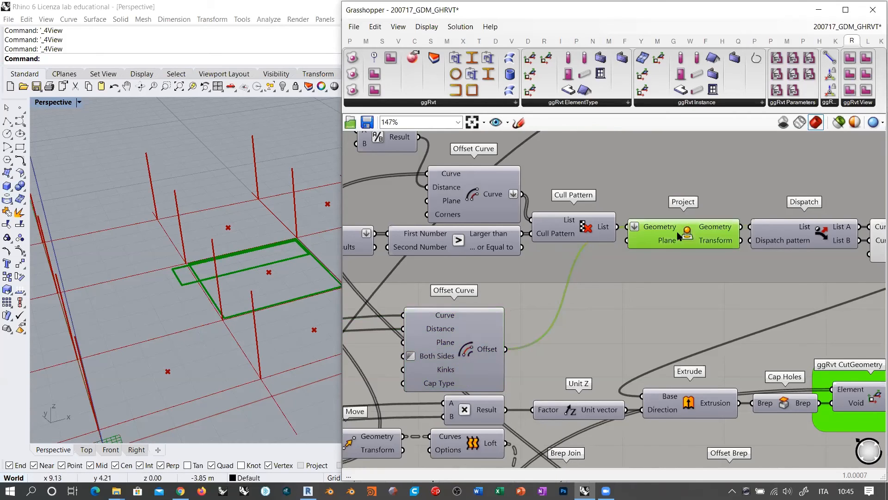
click(562, 226)
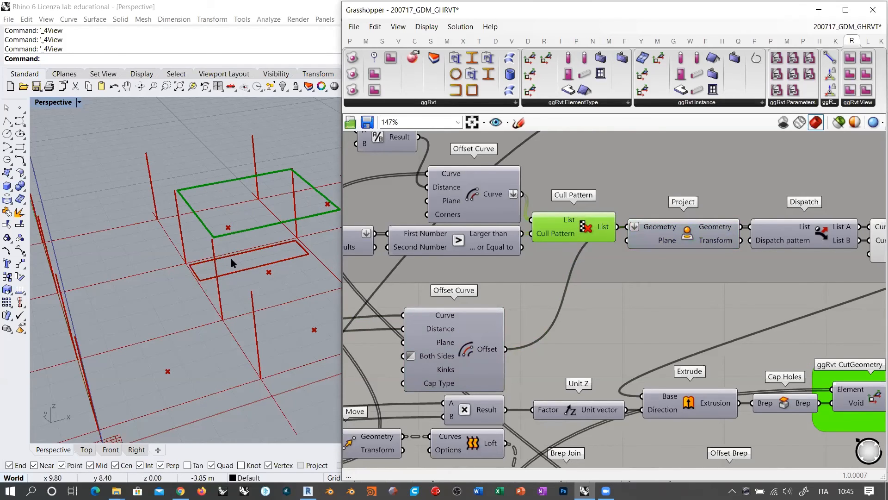
key(ctrl+q)
right_drag(588, 230, 357, 230)
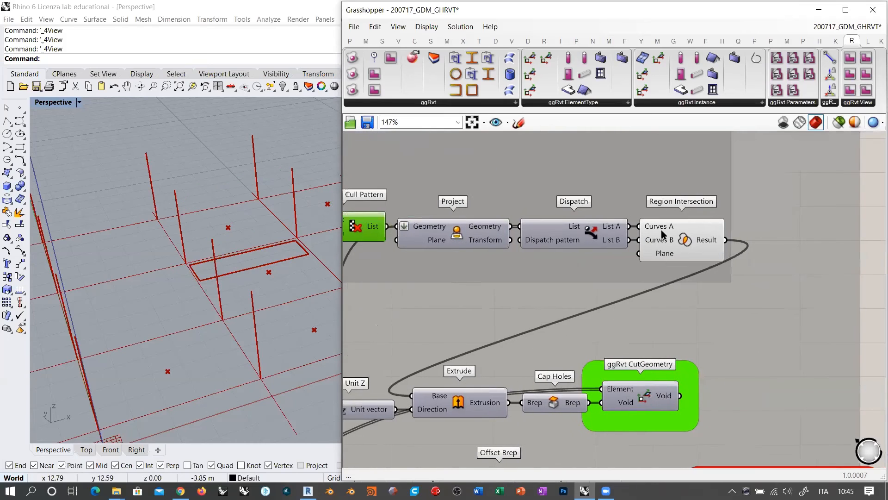
Hide the Region Intersection preview and check the capped void extrusion that feeds ggRvt CutGeometry, leaving it hidden.
click(685, 239)
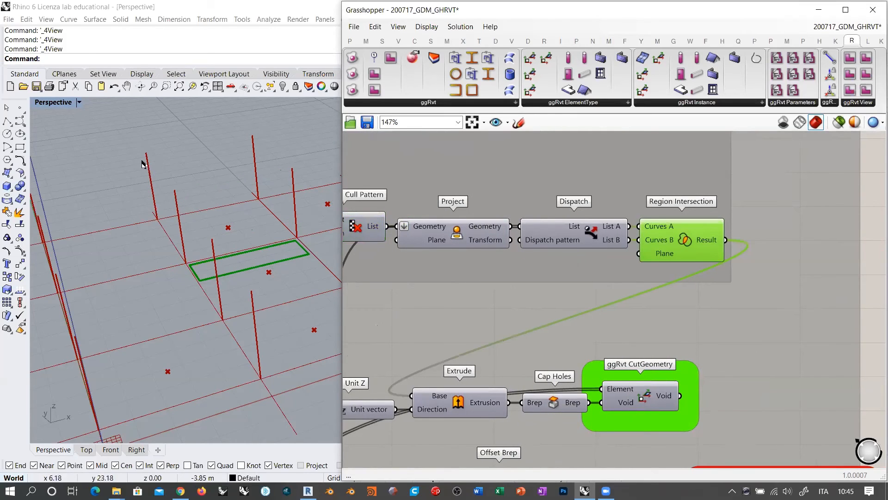
click(448, 410)
key(ctrl+q)
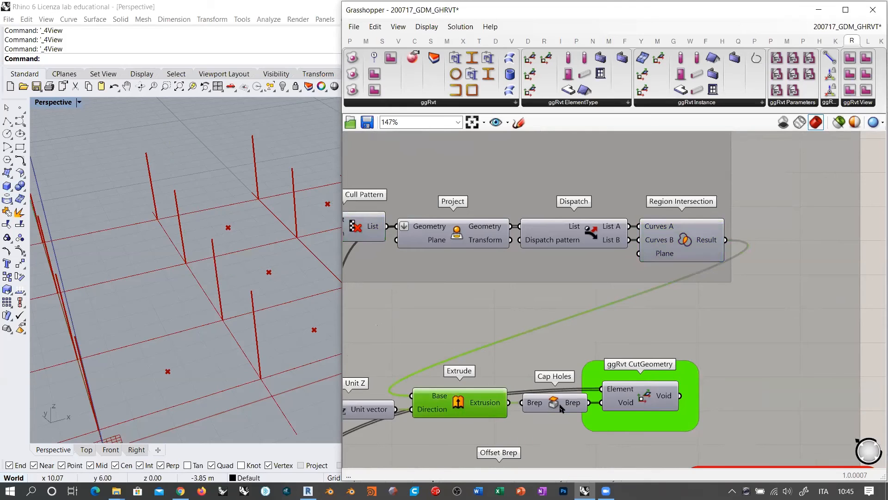
click(560, 404)
key(ctrl+q)
click(651, 403)
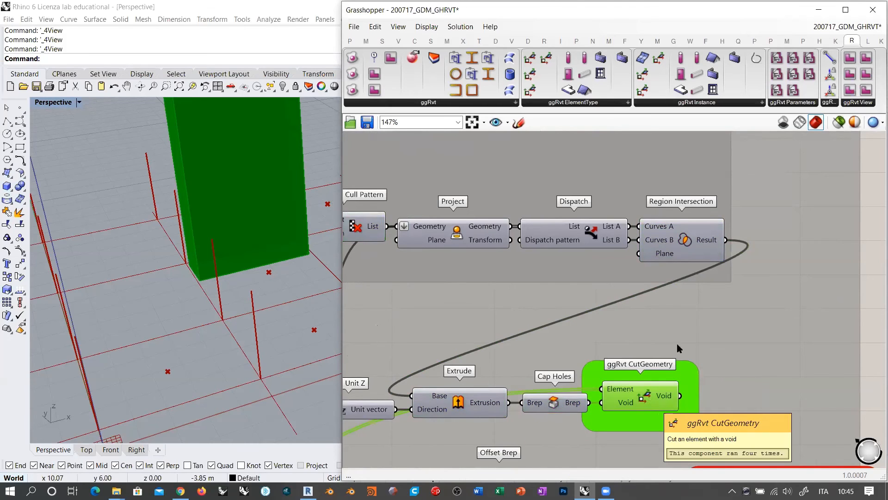
key(ctrl+q)
Show the preview of the stairs' ggRvt ArchDirectShape component.
scroll(676, 343, down, 4)
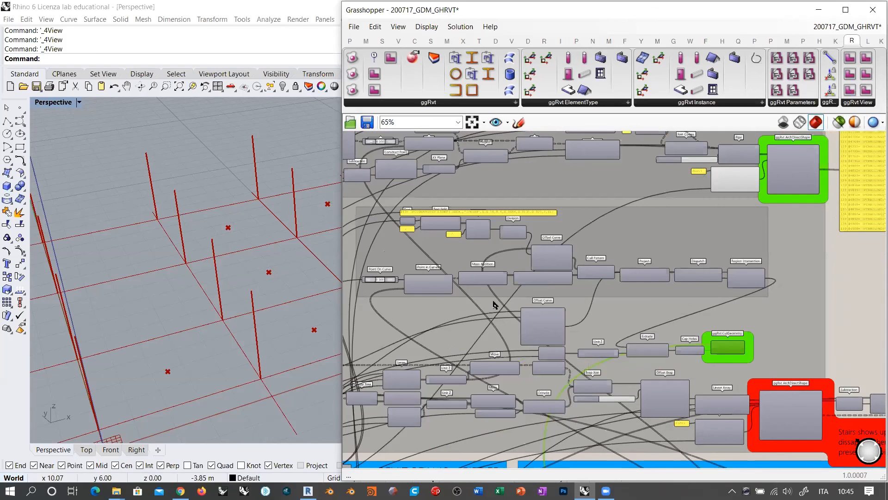
right_drag(262, 280, 267, 267)
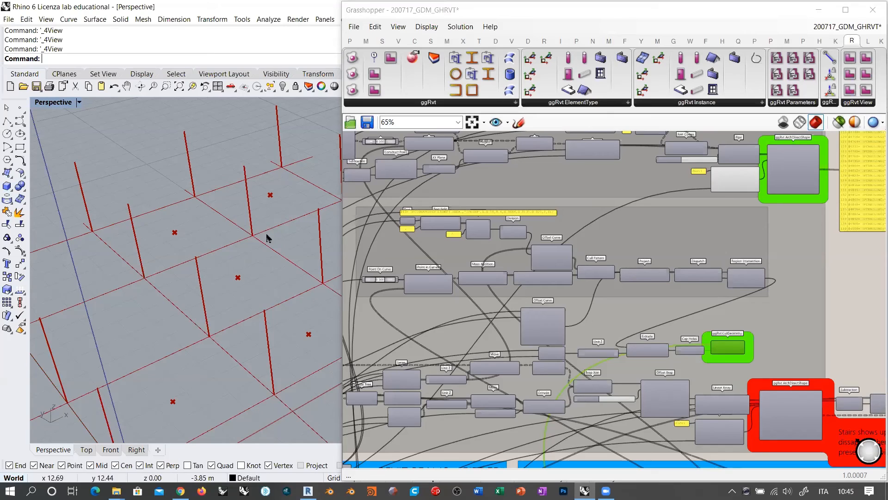
right_drag(257, 247, 254, 216)
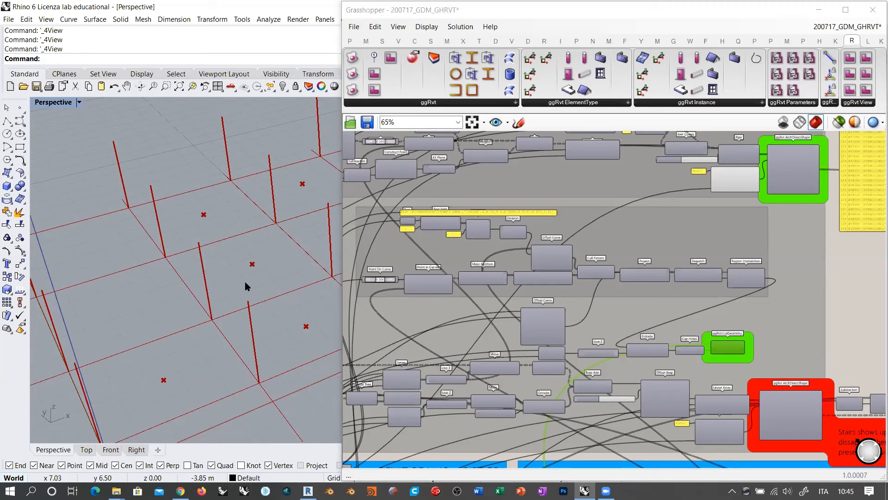
shift+right_drag(245, 282, 239, 265)
right_drag(655, 337, 678, 312)
click(818, 393)
key(ctrl+q)
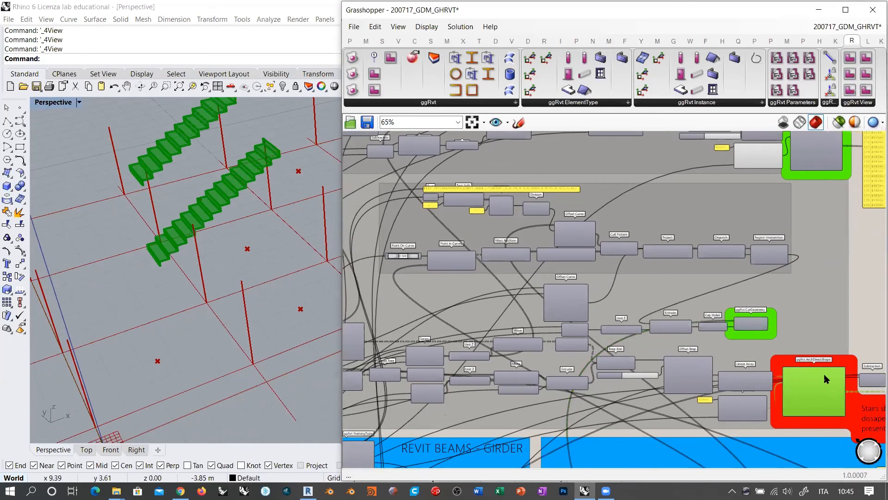
ctrl+click(798, 387)
Examine the stair flights in the perspective and top views against the structural grid.
shift+right_drag(186, 242, 206, 227)
scroll(161, 257, down, 4)
drag(206, 222, 226, 240)
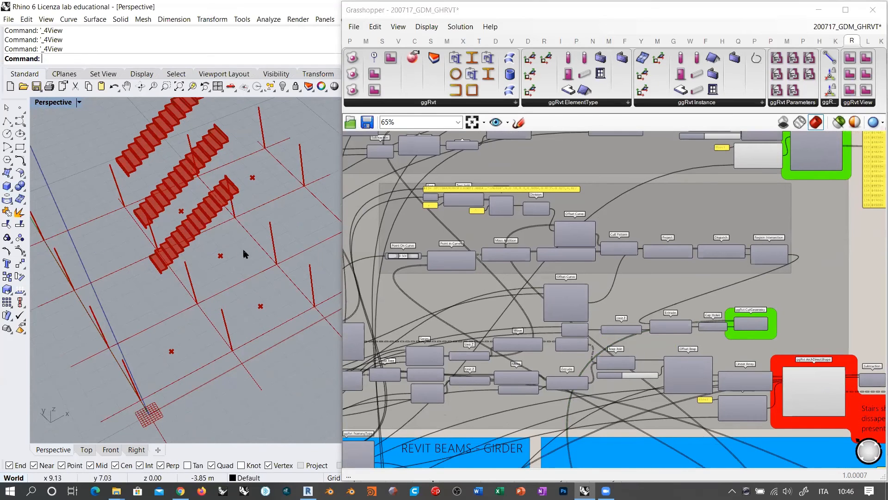
right_drag(253, 231, 302, 265)
click(86, 449)
scroll(265, 264, down, 8)
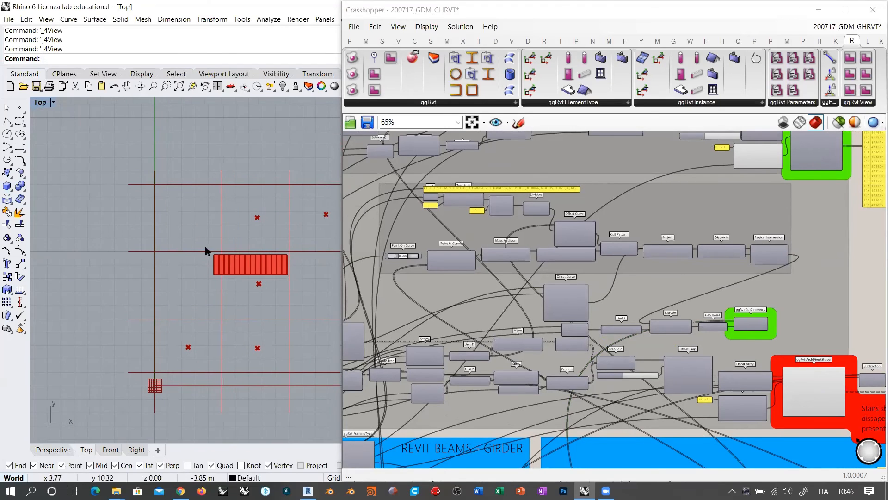
scroll(207, 255, up, 8)
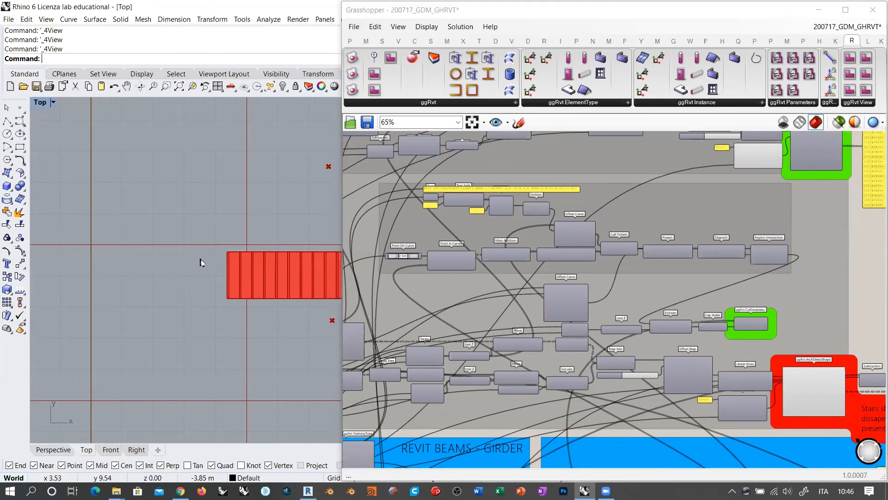
scroll(202, 262, down, 6)
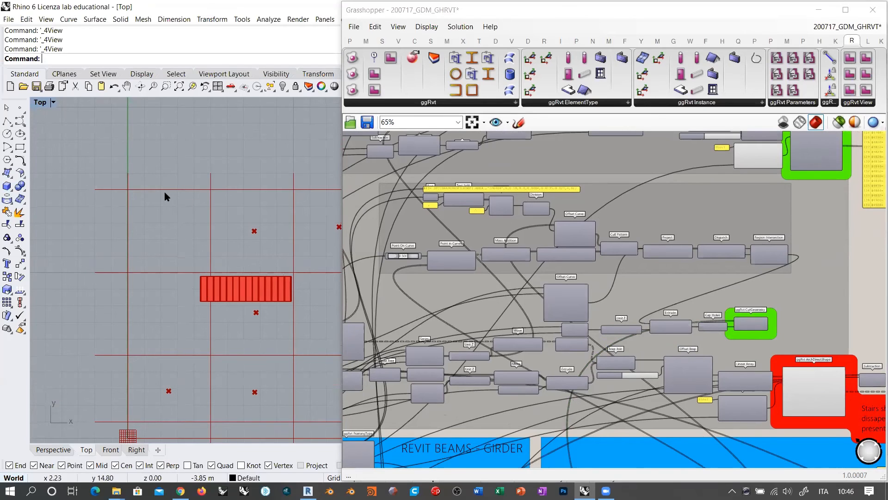
right_drag(205, 308, 175, 263)
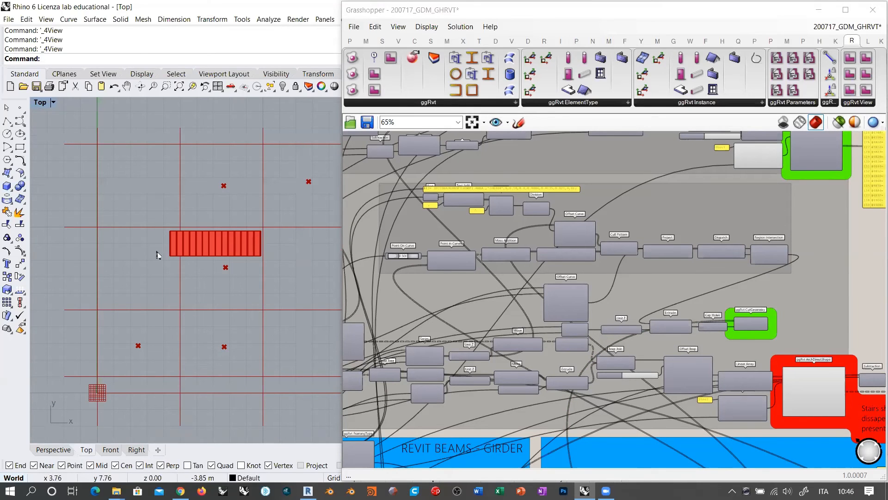
Redefine the stairs' Line parameter with a new line about 5.28 m long, drawn along the Y direction in the first grid column.
right_drag(415, 290, 518, 286)
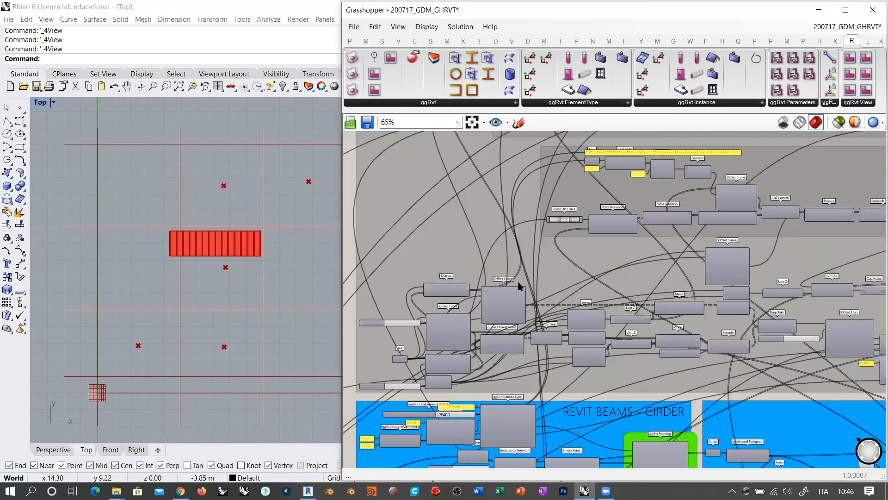
scroll(407, 329, up, 5)
click(474, 334)
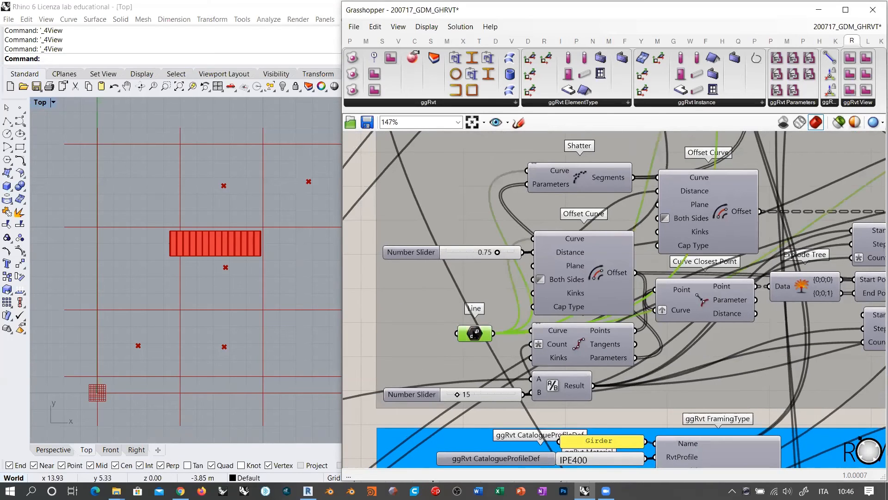
right_click(473, 334)
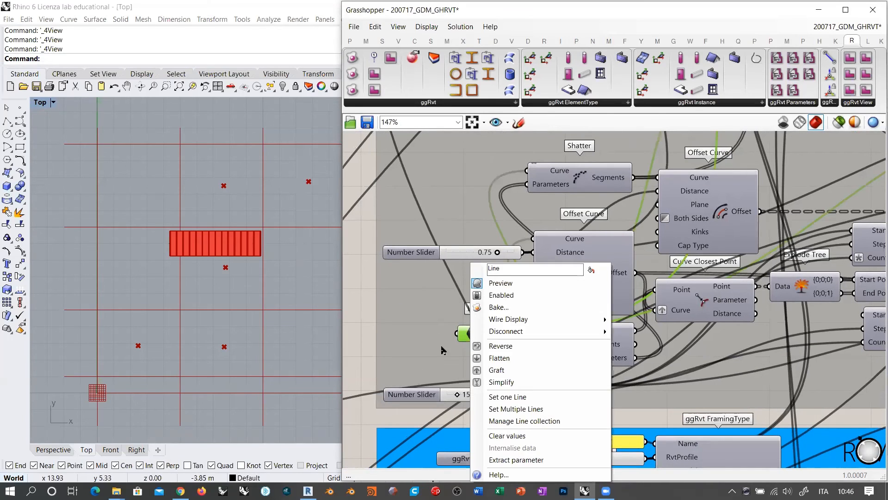
click(498, 397)
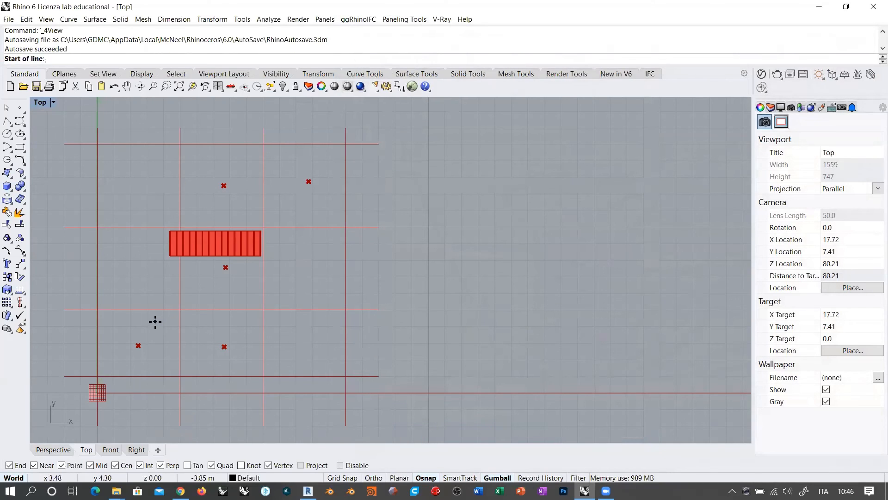
click(155, 322)
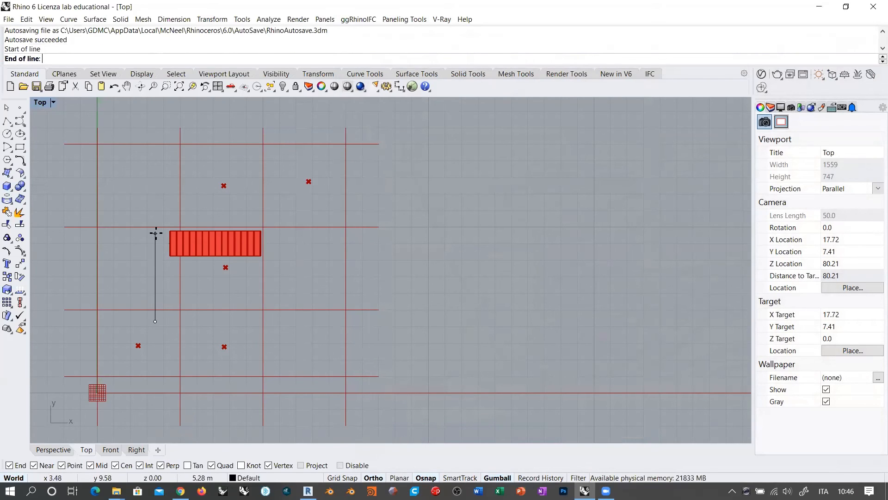
click(155, 233)
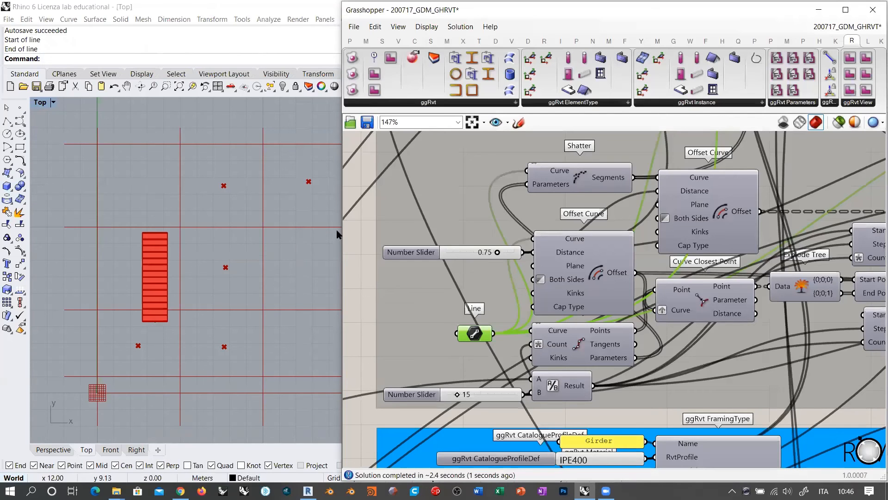
click(354, 238)
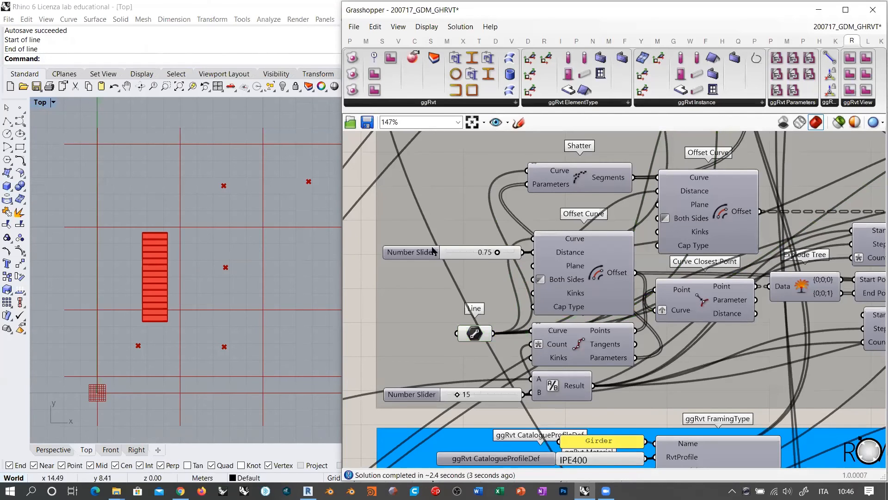
Show the previews of the two ggRvt Framing components that build the IPE100 joists.
scroll(672, 272, down, 6)
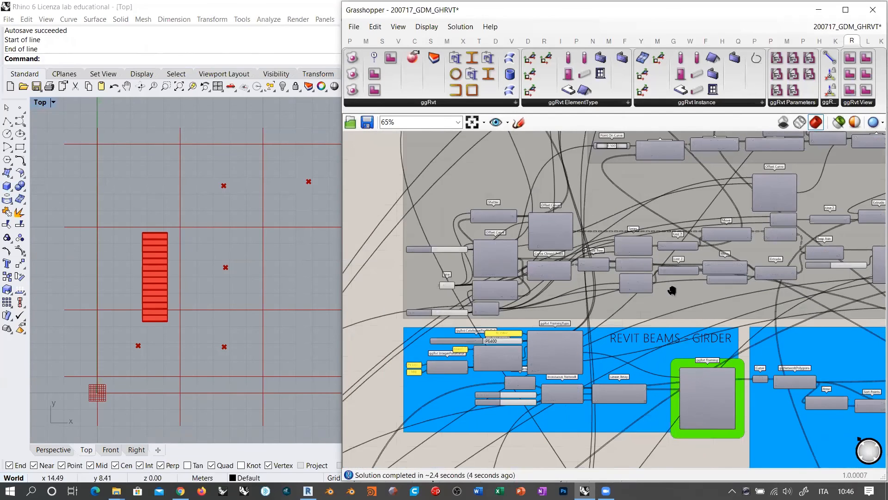
right_drag(536, 284, 500, 257)
scroll(495, 250, down, 4)
right_drag(727, 306, 480, 290)
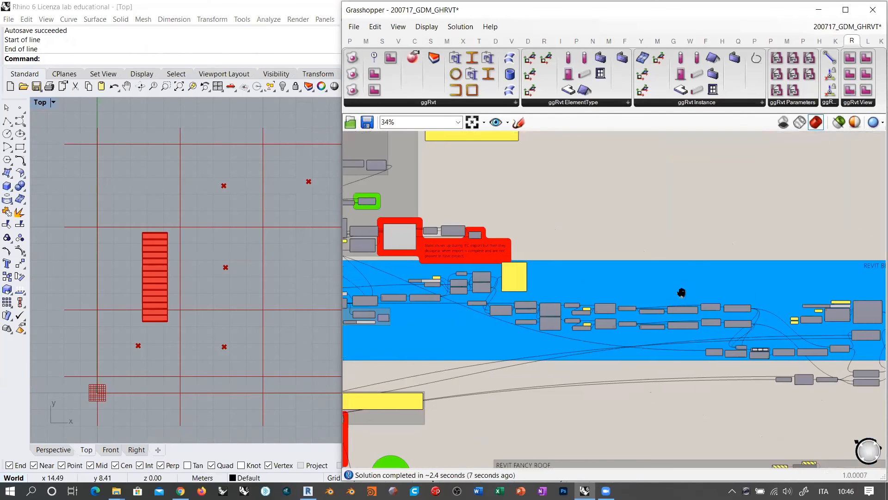
right_drag(685, 295, 465, 278)
scroll(663, 292, up, 5)
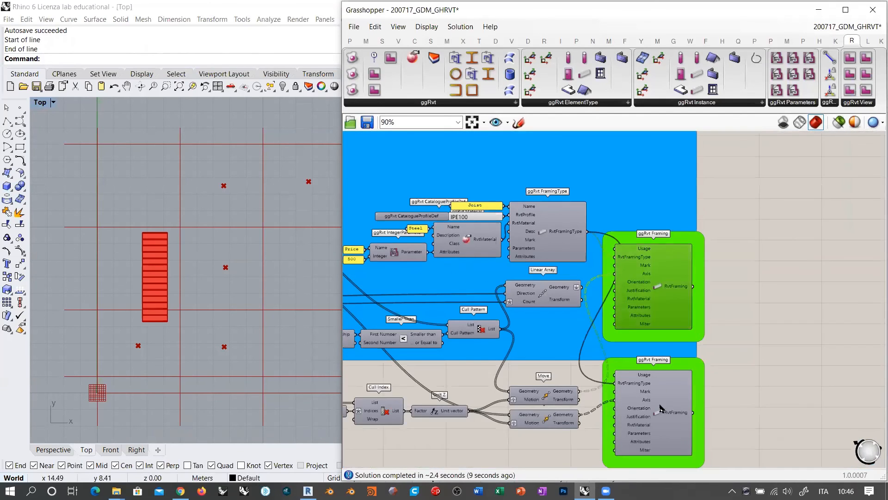
click(725, 278)
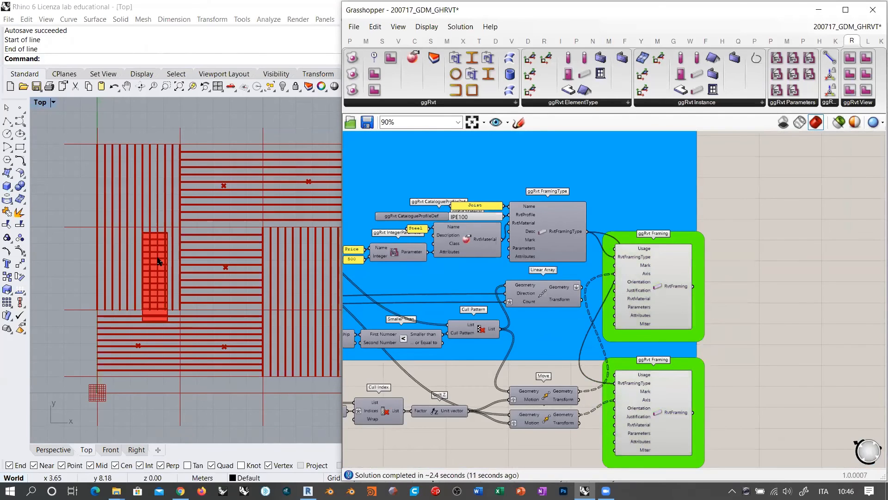
Inspect how the joists run around the relocated stairs in the top and perspective views.
right_drag(155, 250, 171, 246)
scroll(171, 246, up, 2)
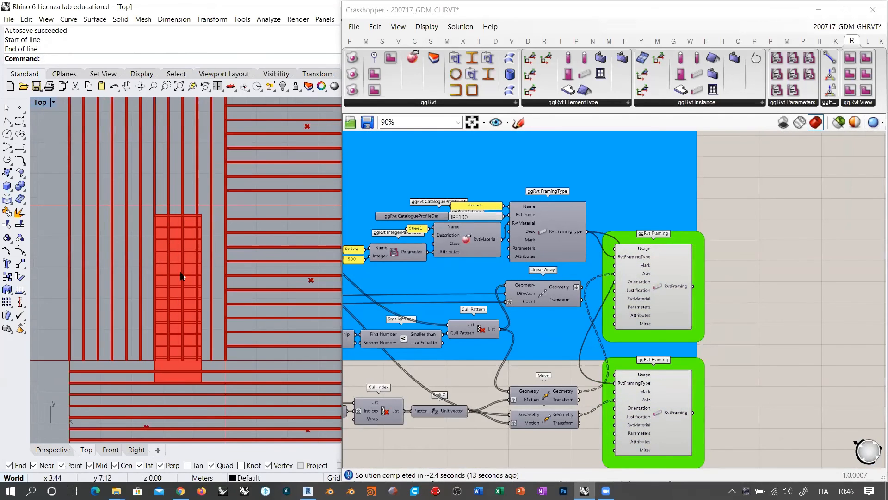
click(63, 448)
right_drag(218, 267, 217, 169)
scroll(230, 243, up, 2)
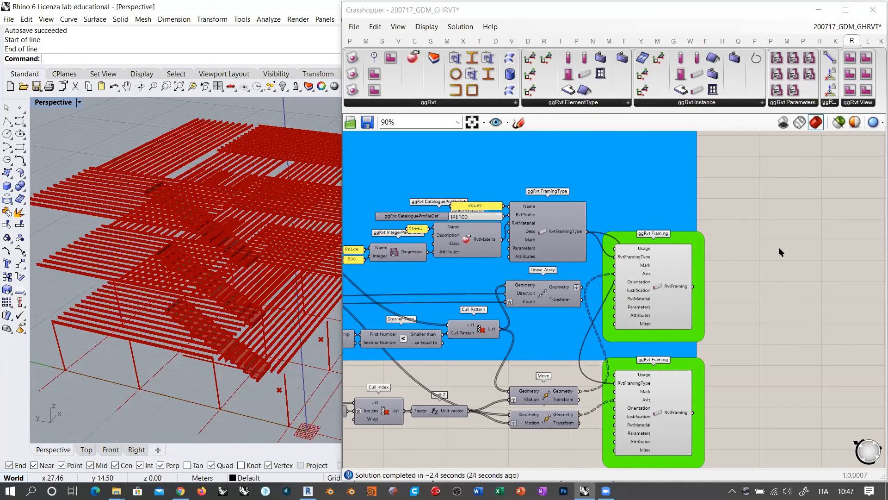
click(798, 244)
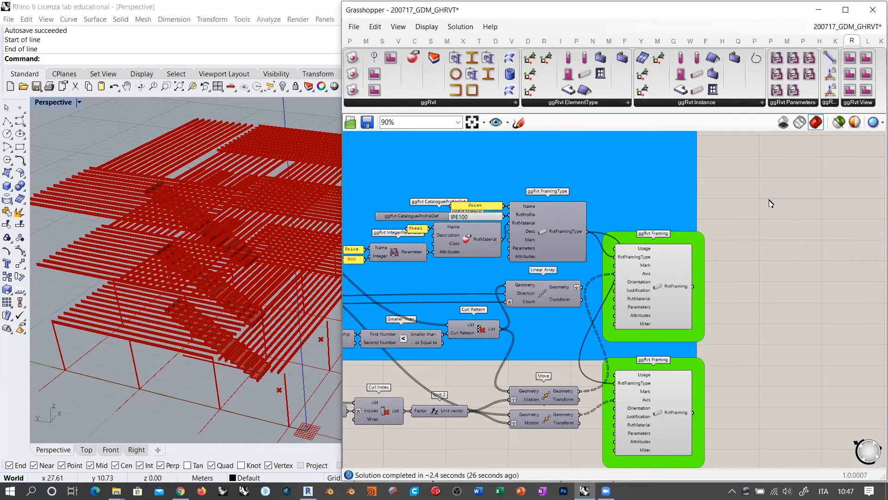
Recompute the Grasshopper solution and check the joists around the relocated stairs in the perspective view.
mouse_move(279, 214)
right_down()
mouse_move(272, 242)
mouse_move(277, 199)
right_up()
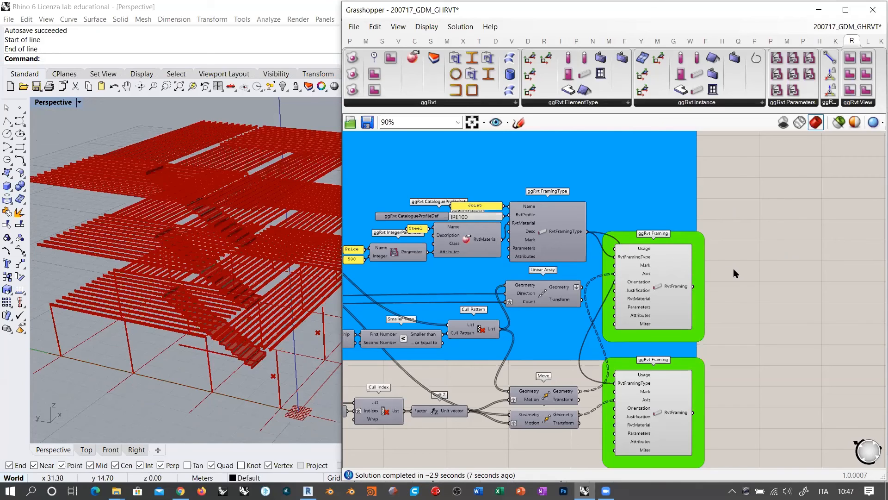
click(460, 26)
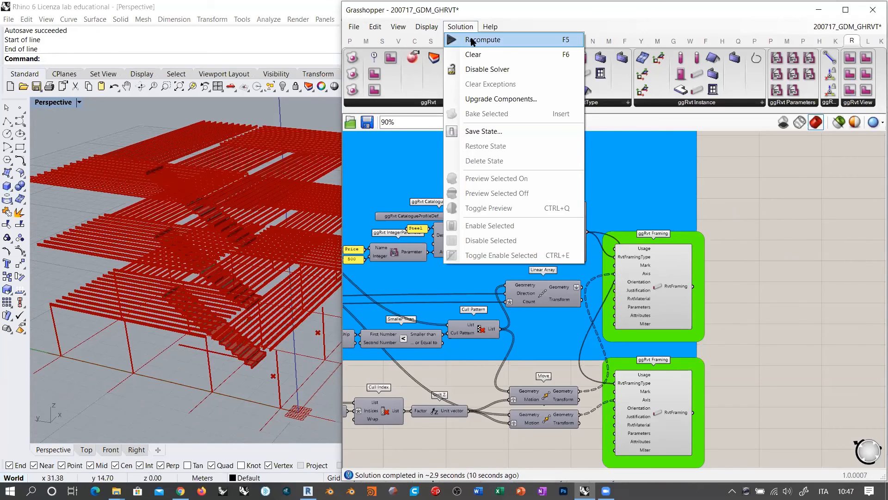
click(455, 37)
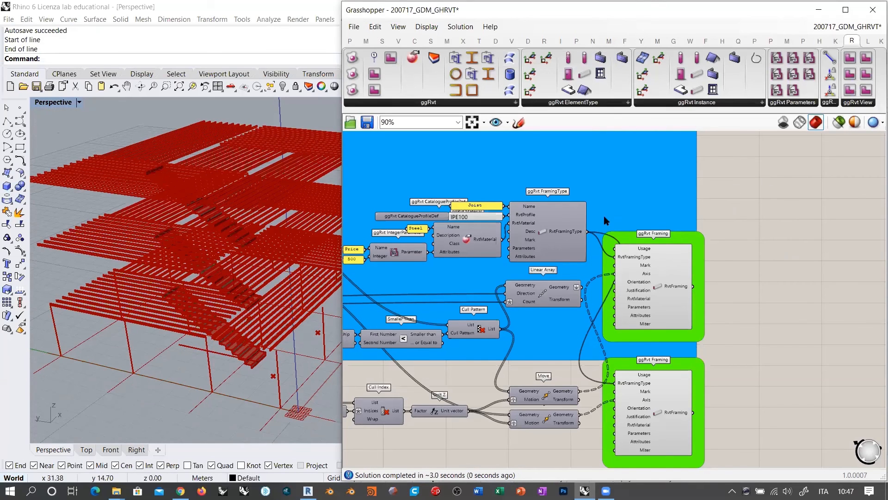
right_drag(267, 274, 229, 254)
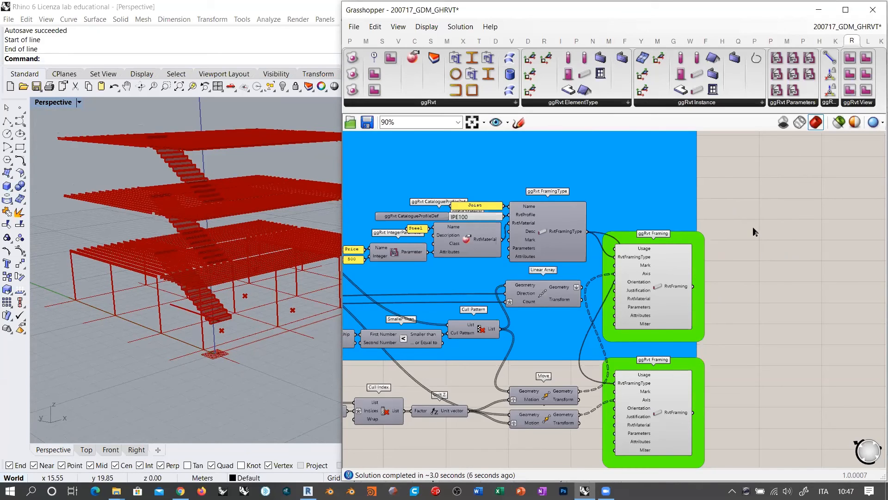
Show the preview of the ggRvt CutGeometry component to view the stair void against the joists.
scroll(744, 218, down, 5)
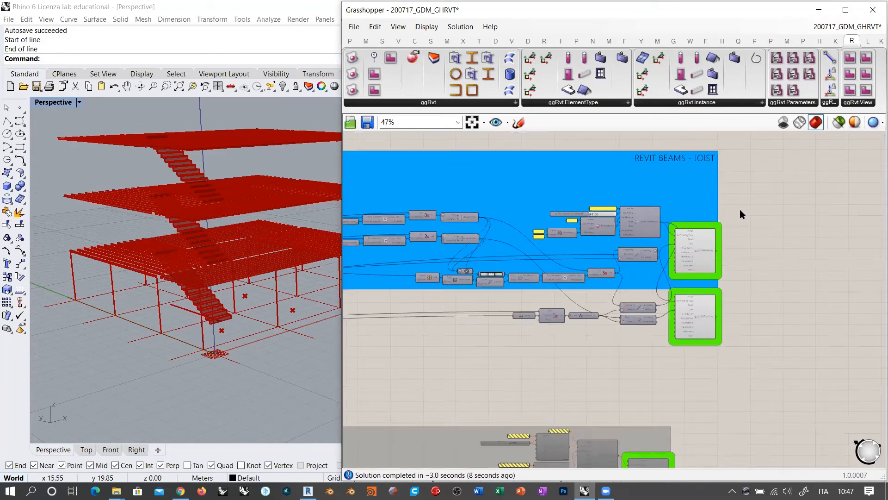
right_drag(260, 234, 597, 239)
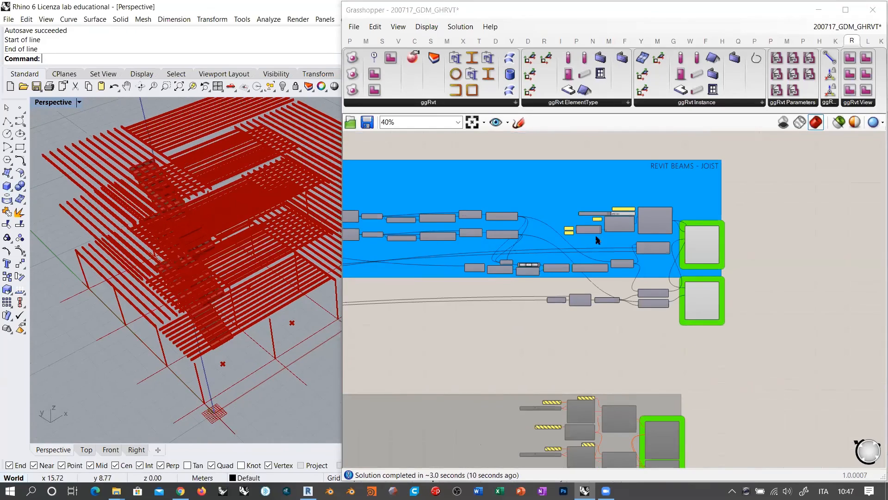
scroll(604, 289, up, 6)
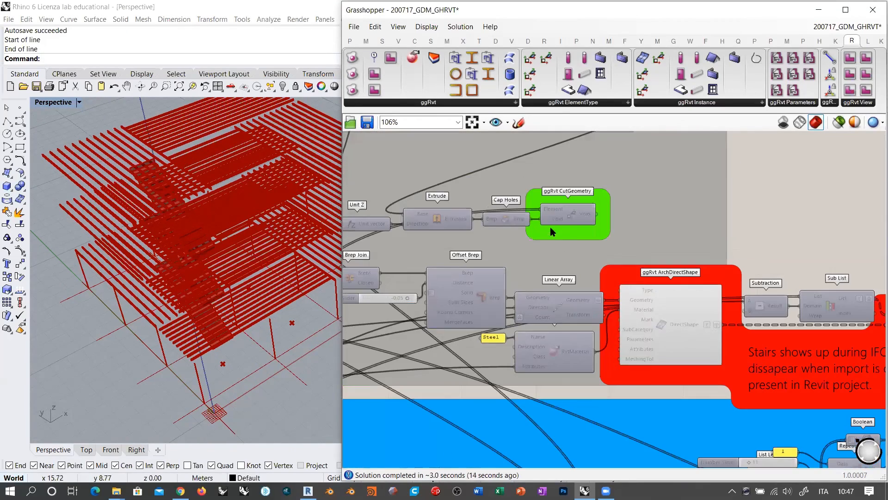
click(570, 215)
key(ctrl+q)
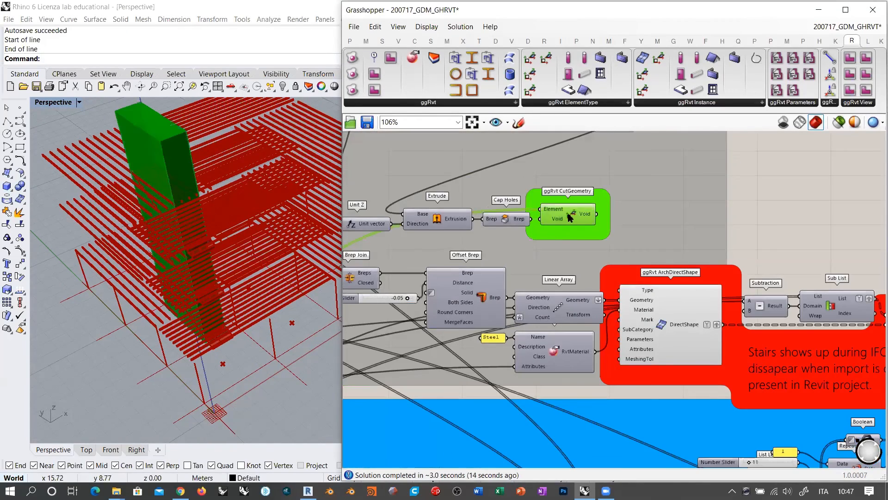
click(504, 243)
right_drag(221, 248, 189, 303)
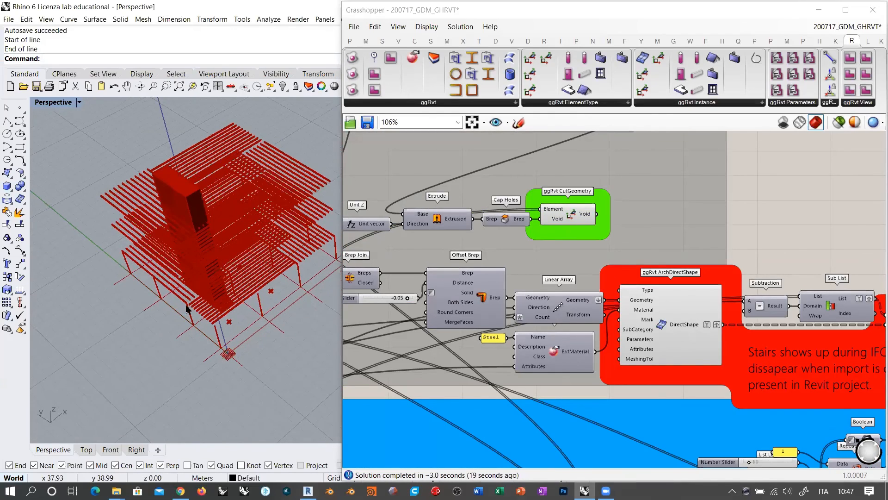
Show the preview of the ggRvt Framing component in the REVIT BEAMS - GIRDER group and view the girders against the void.
right_drag(642, 391, 619, 259)
scroll(619, 259, down, 3)
right_drag(613, 295, 860, 250)
right_drag(612, 311, 661, 307)
click(570, 302)
key(ctrl+q)
click(565, 364)
right_drag(250, 252, 280, 173)
click(556, 289)
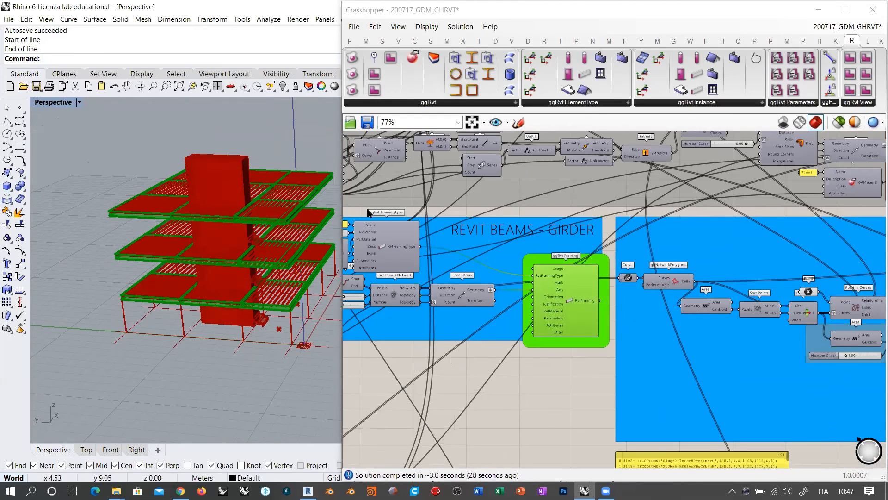
Hide the previews of the girder ggRvt Framing component and the ggRvt CutGeometry component.
click(572, 303)
key(ctrl+q)
scroll(646, 259, down, 3)
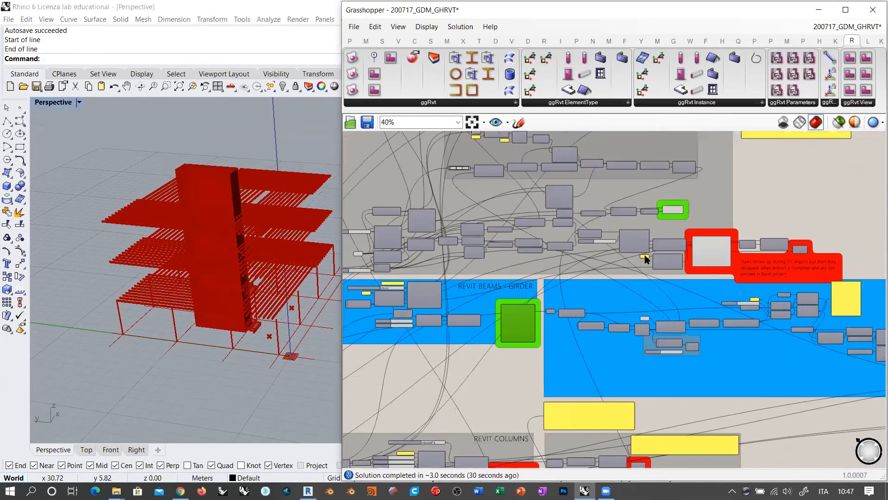
click(671, 210)
key(ctrl+q)
Toggle the preview of the ggRvt Floor component in REVIT FLOORS to check the slabs against the relocated stairs.
right_drag(458, 342, 479, 250)
right_drag(484, 338, 504, 199)
right_drag(535, 360, 552, 223)
scroll(583, 257, up, 3)
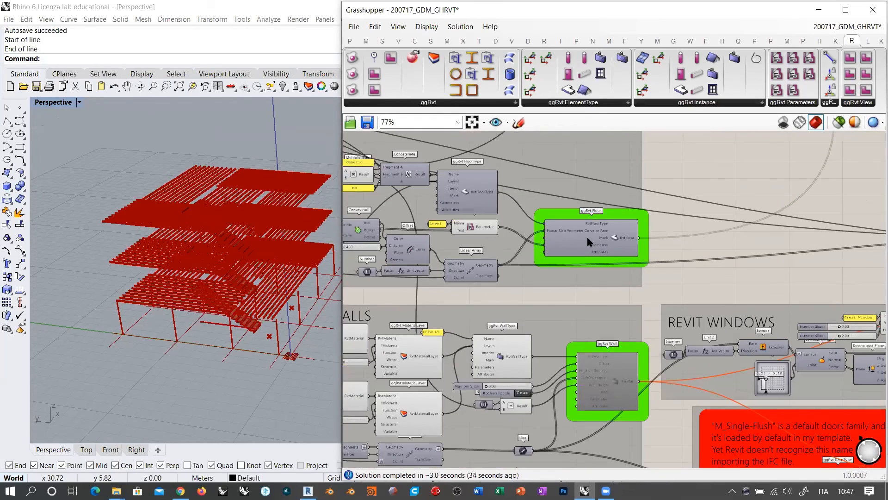
click(587, 237)
key(ctrl+q)
click(713, 253)
right_drag(225, 232, 216, 216)
scroll(178, 246, up, 5)
click(608, 241)
Inspect the joists around the stair flights up close from above.
right_drag(186, 249, 142, 210)
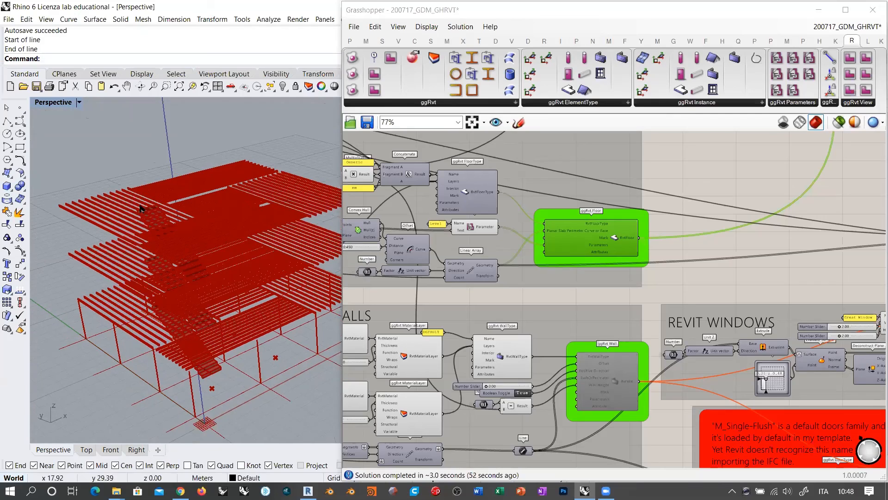
right_drag(234, 234, 281, 279)
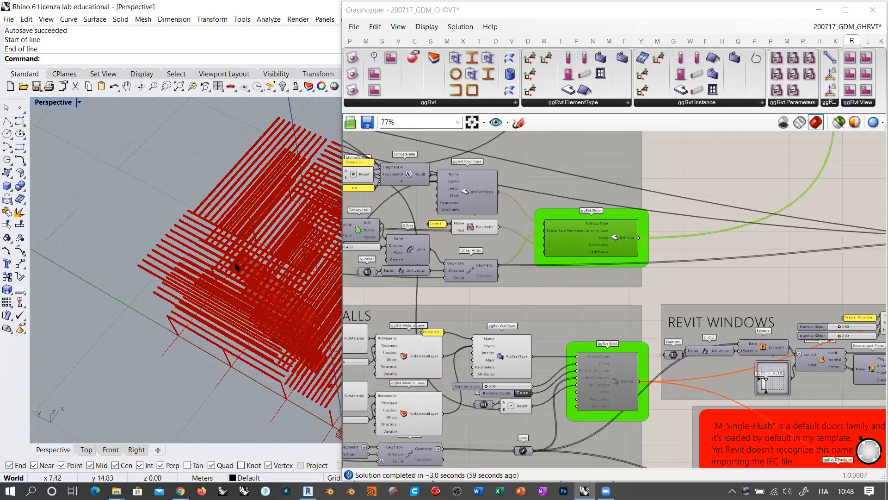
scroll(246, 264, up, 8)
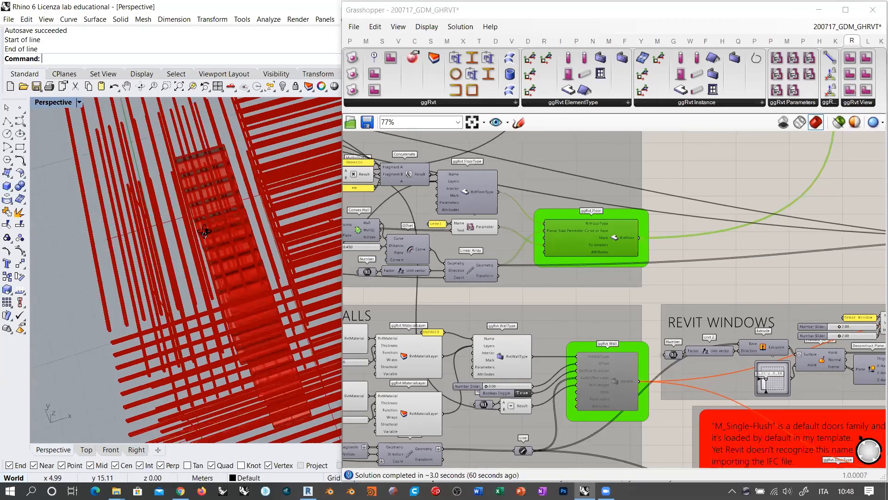
scroll(194, 183, down, 6)
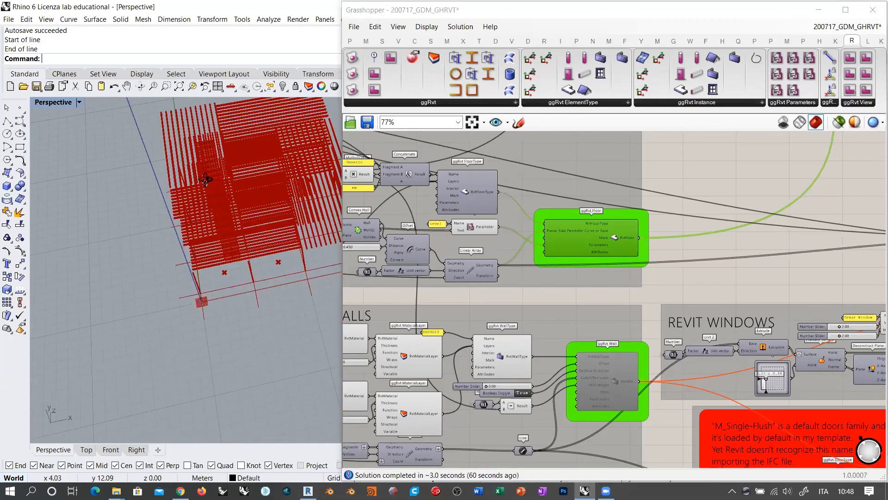
Examine which joist lines come from the final Cull Pattern and the two removeDuplicateLines components in the REVIT BEAMS - JOIST group.
right_drag(750, 239, 581, 236)
scroll(581, 237, down, 4)
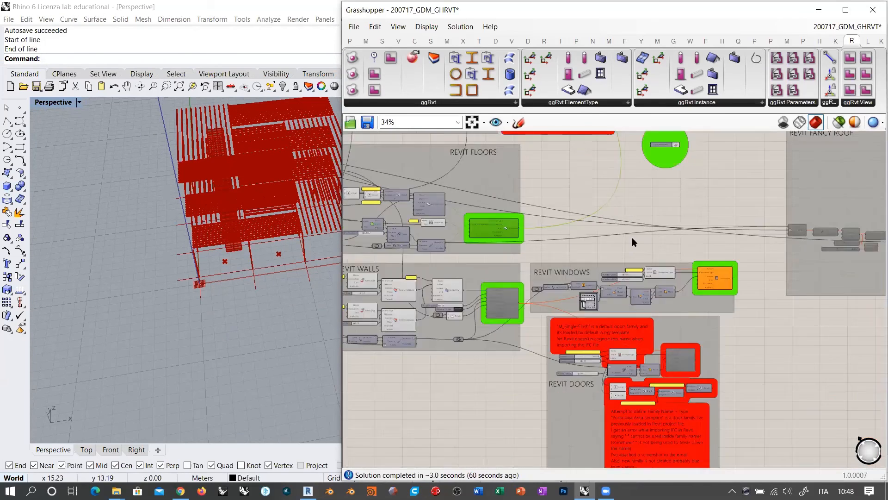
right_drag(753, 274, 518, 327)
right_drag(760, 246, 618, 400)
scroll(728, 266, up, 5)
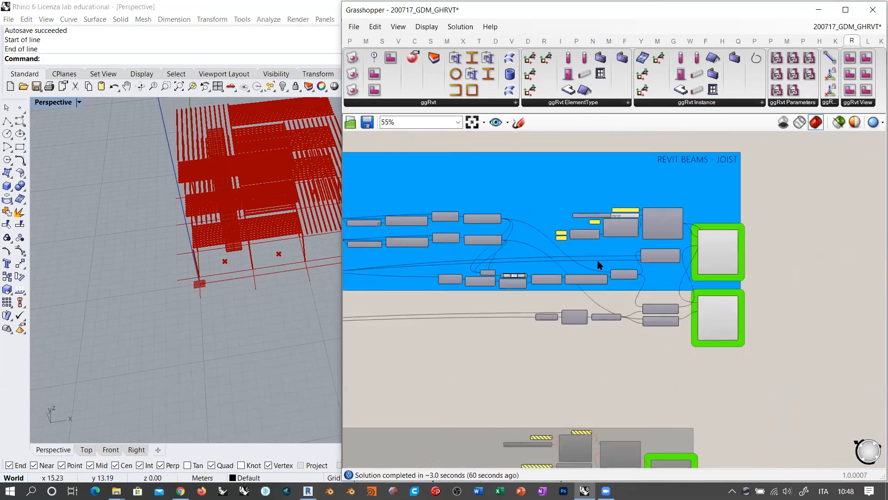
scroll(677, 256, down, 1)
right_drag(675, 260, 728, 258)
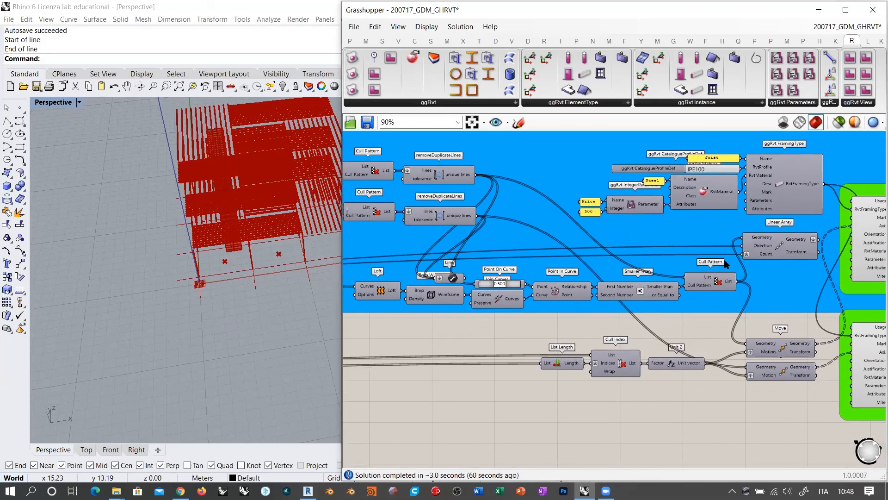
click(717, 287)
right_drag(300, 235, 296, 226)
scroll(296, 225, up, 6)
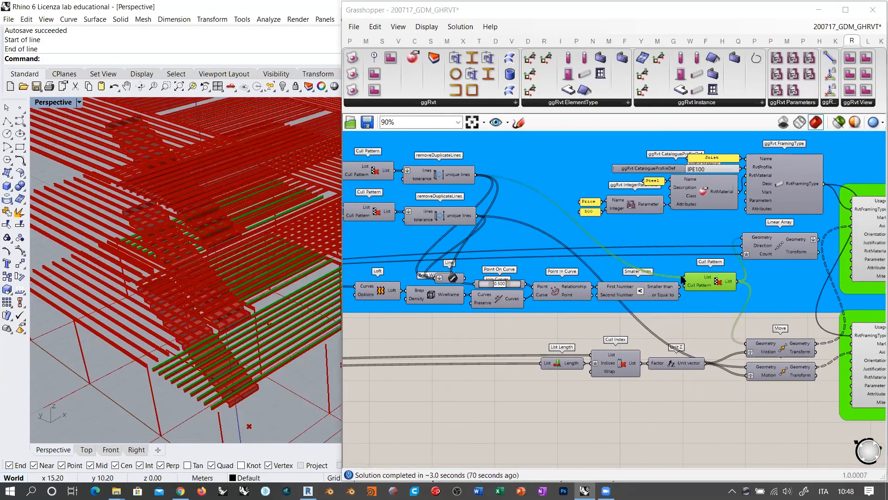
click(442, 169)
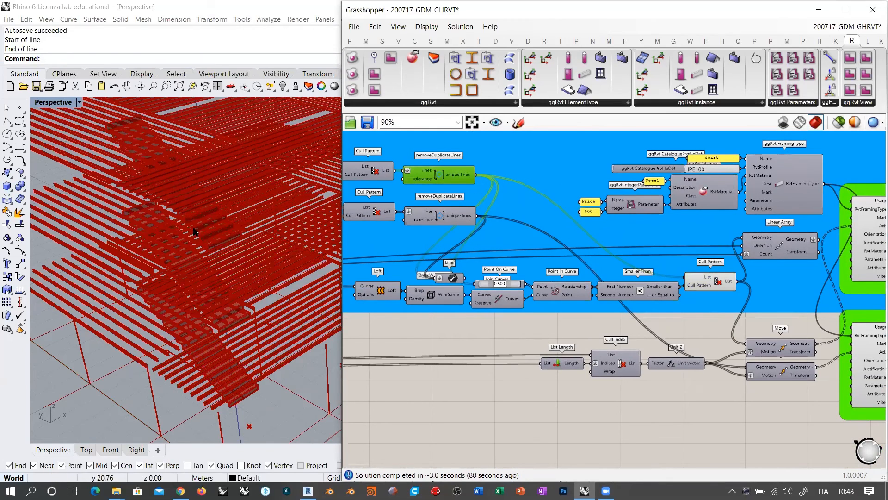
click(443, 220)
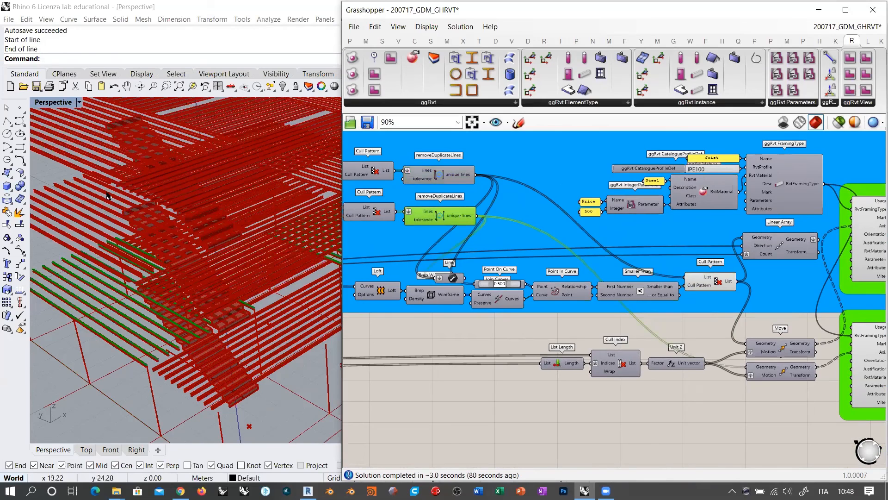
shift+right_drag(202, 345, 216, 264)
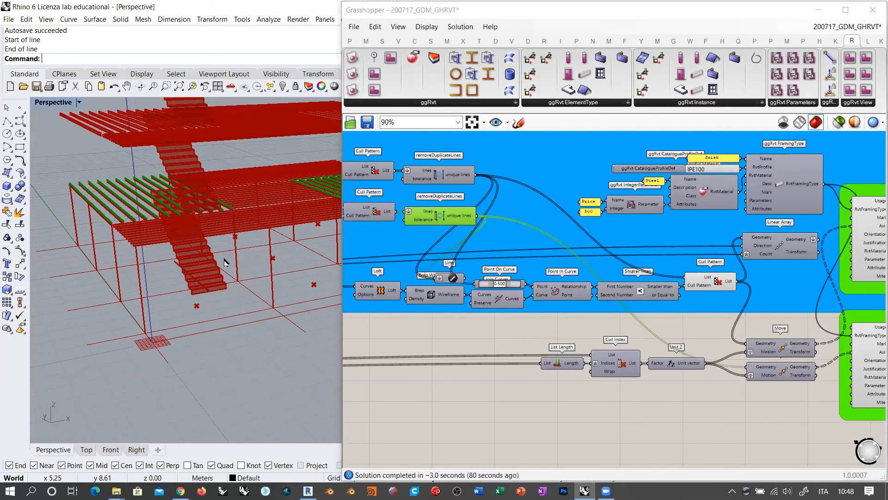
Move the List Length, Cull Index, Unit Z and two Move components lower to free space beneath the joist group.
right_drag(750, 385, 725, 343)
drag(756, 363, 510, 286)
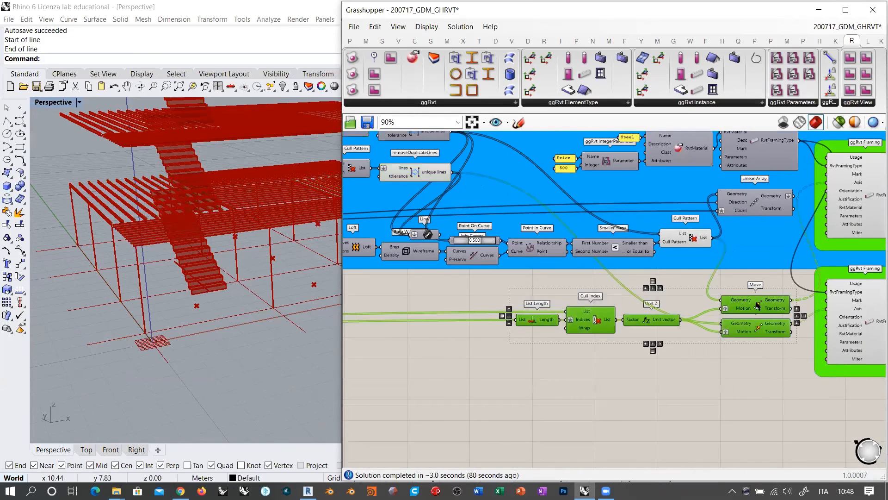
drag(756, 302, 757, 360)
click(642, 277)
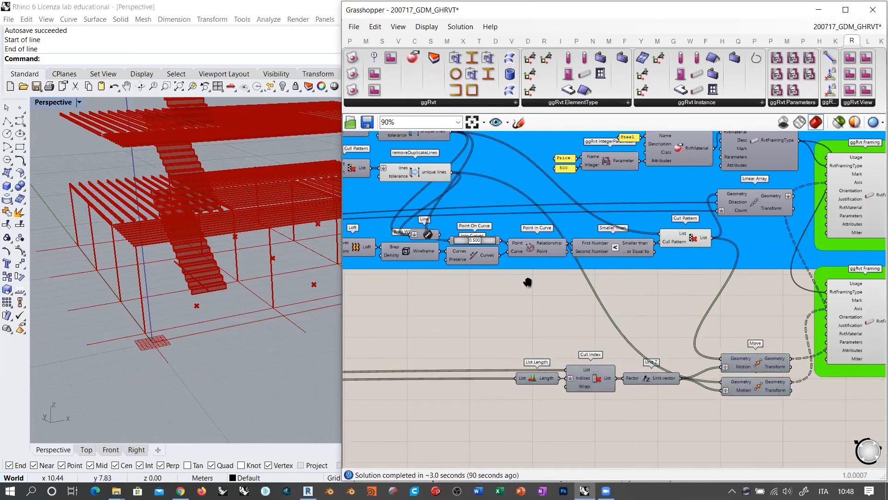
Duplicate the Cull Pattern fed by Smaller Than, placing the copy directly below the original with its input wires kept.
right_drag(528, 283, 604, 286)
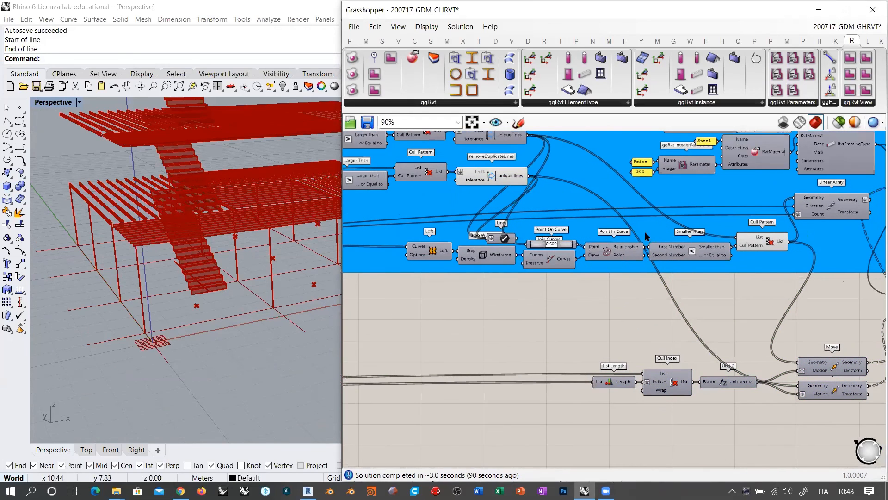
click(493, 179)
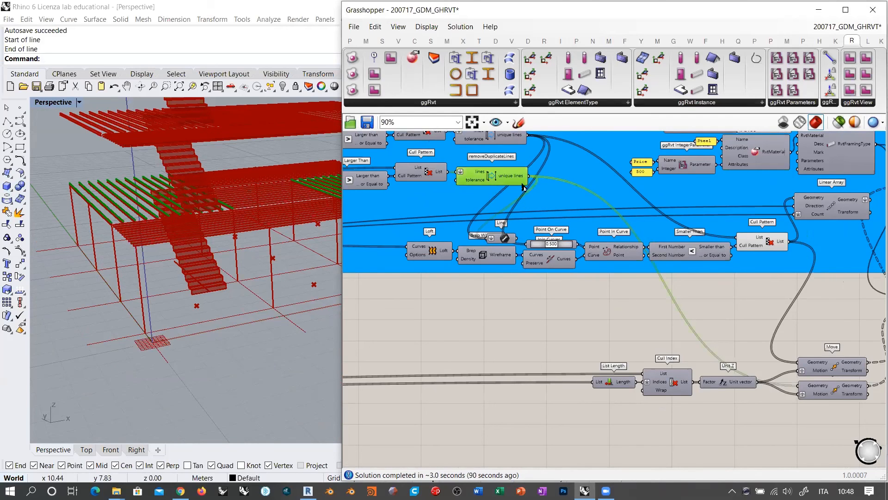
right_drag(549, 325, 508, 365)
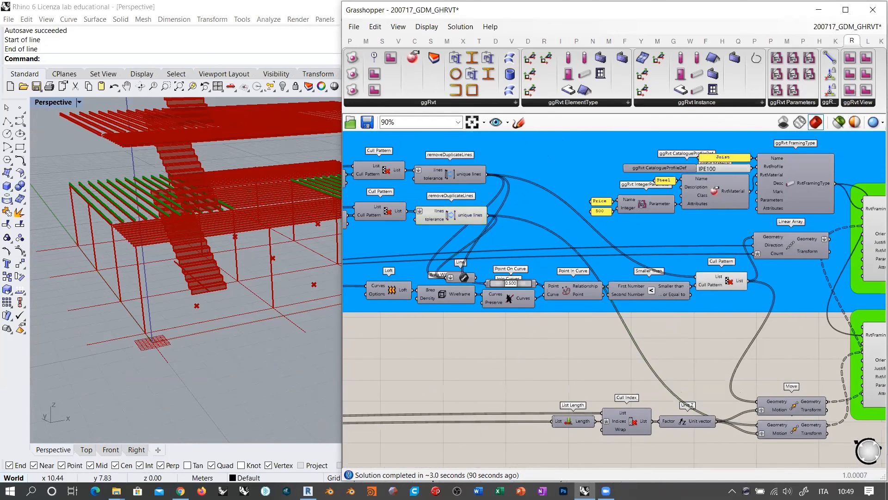
click(443, 176)
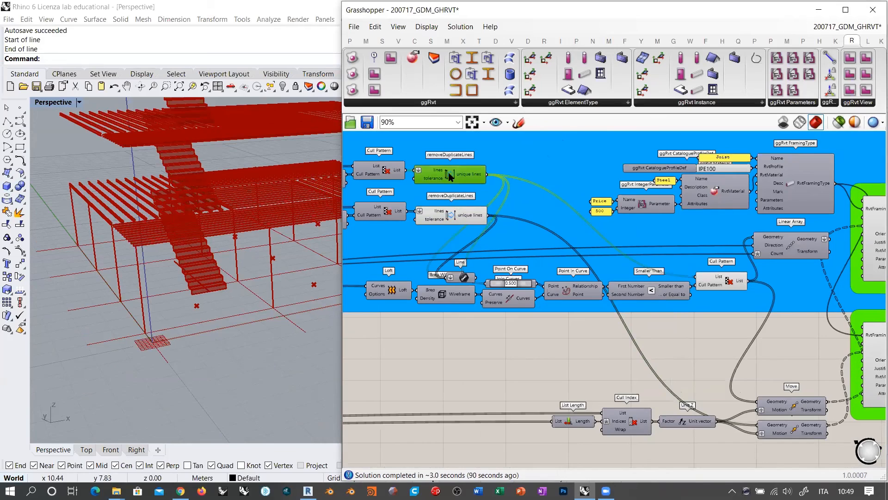
click(723, 284)
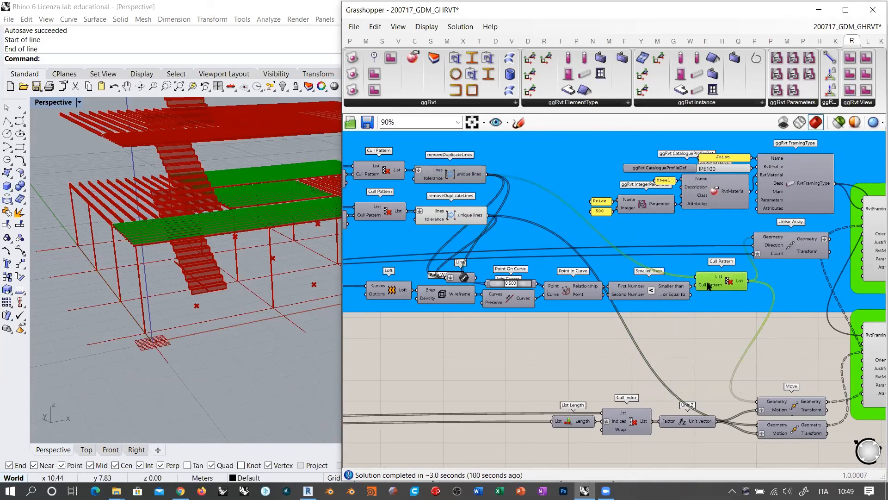
key(ctrl+q)
key(ctrl+q)
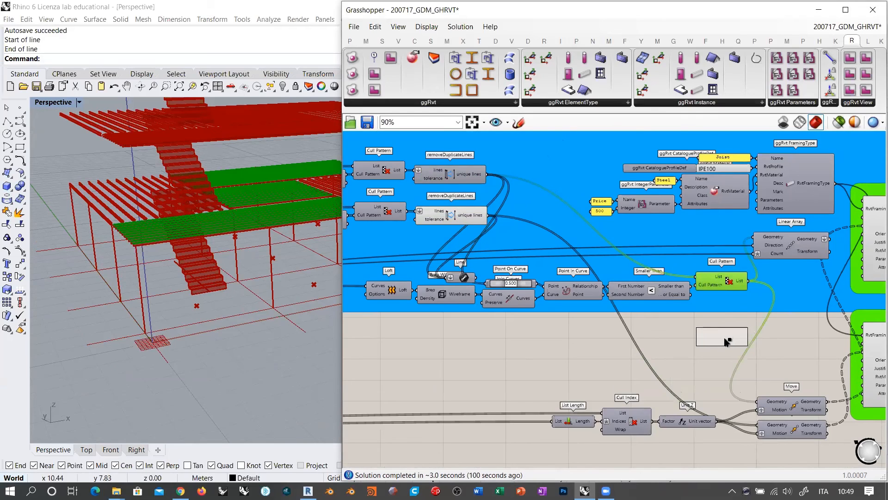
click(727, 341)
click(726, 284)
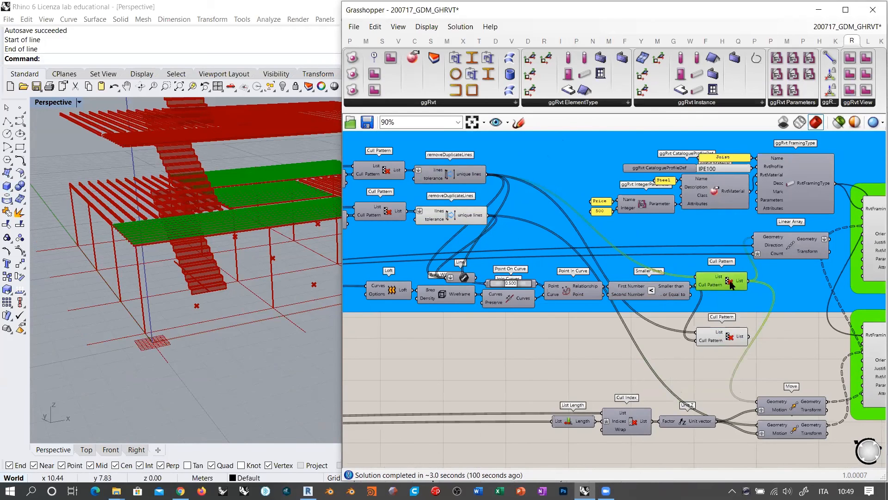
Connect the unique lines output of the lower removeDuplicateLines to the copied Cull Pattern's List input and check the selected joists.
click(729, 340)
drag(490, 221, 698, 335)
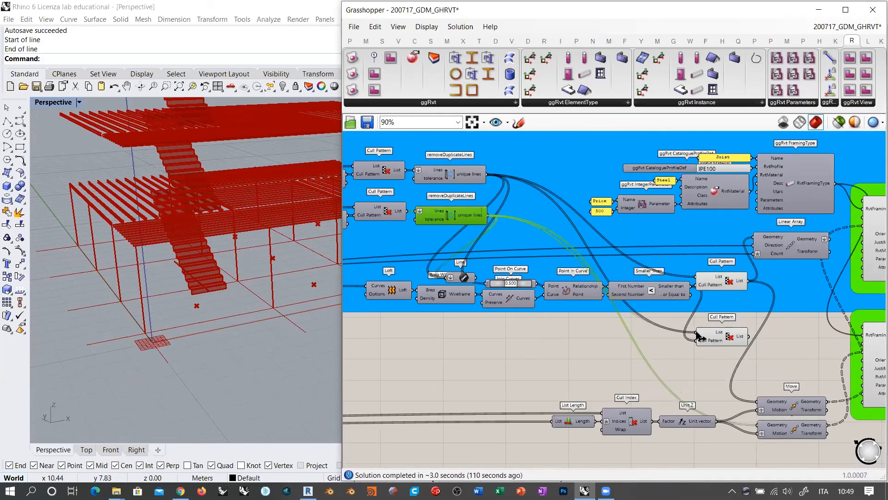
click(659, 363)
click(729, 337)
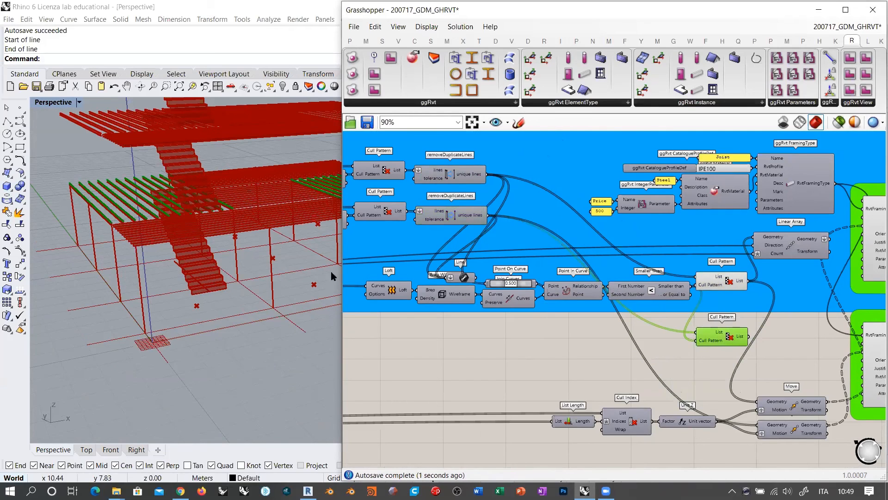
right_drag(331, 272, 238, 207)
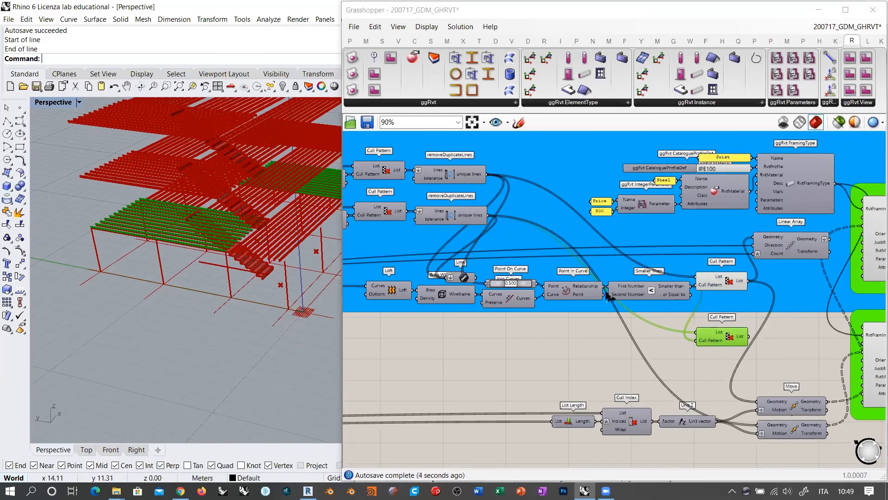
Examine the stair void outline produced by the Loft, Brep Wireframe and Join Curves components against the stairs in the model.
right_drag(550, 293, 607, 294)
click(457, 298)
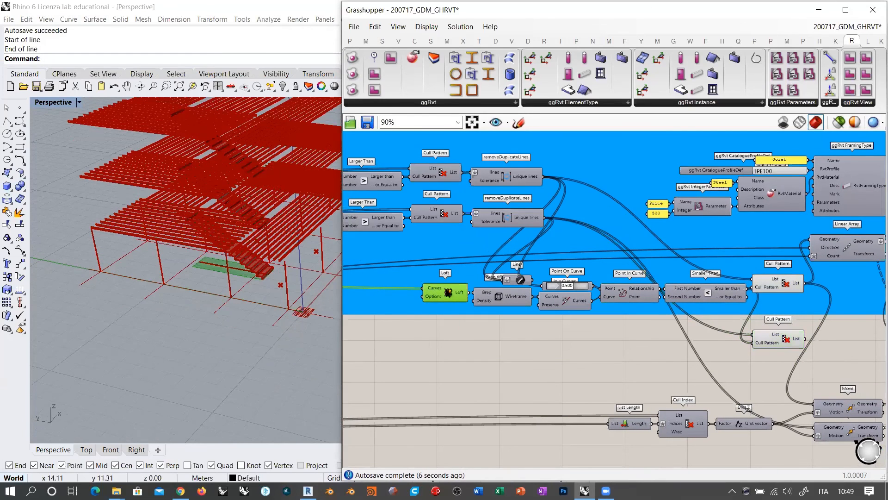
right_drag(252, 285, 166, 306)
scroll(166, 305, up, 3)
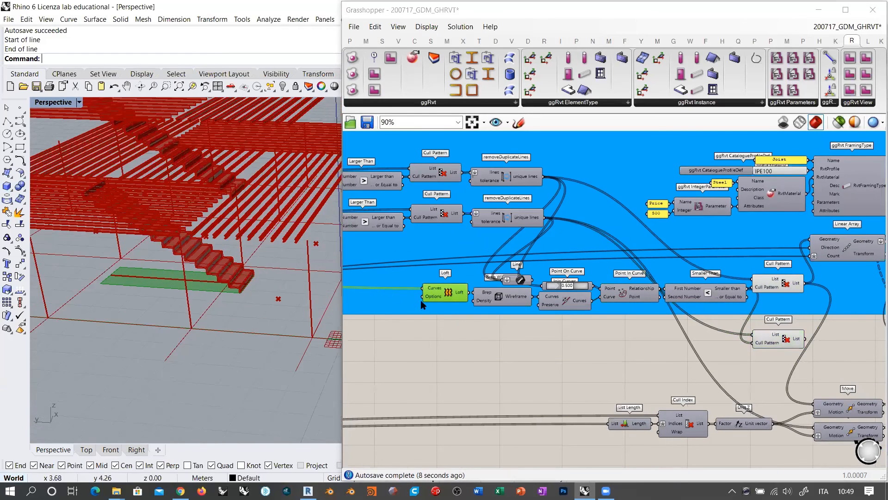
click(501, 301)
click(561, 306)
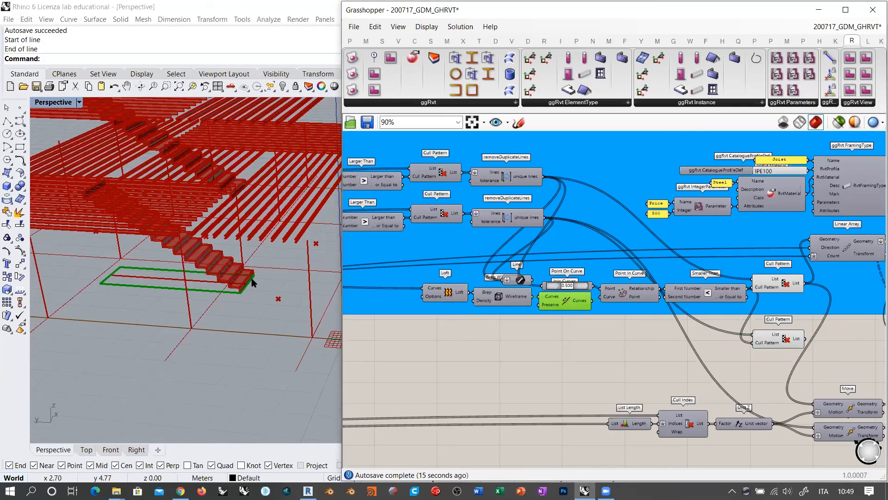
scroll(570, 315, up, 4)
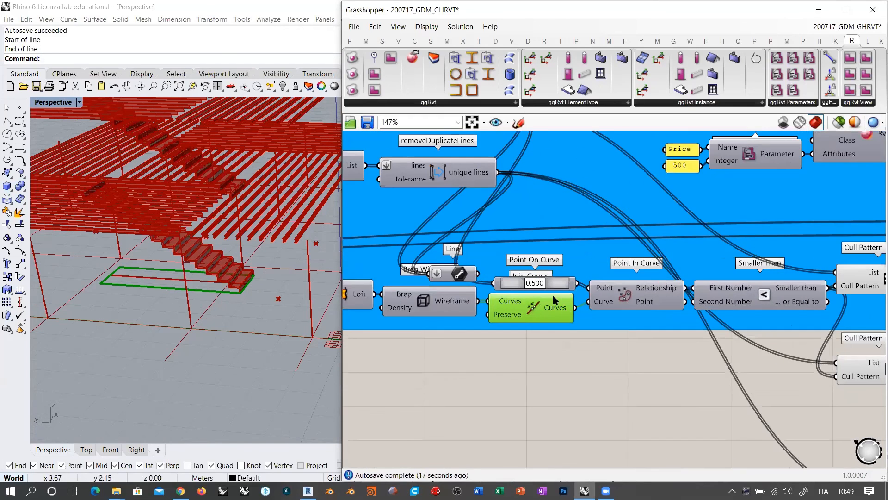
scroll(572, 314, down, 1)
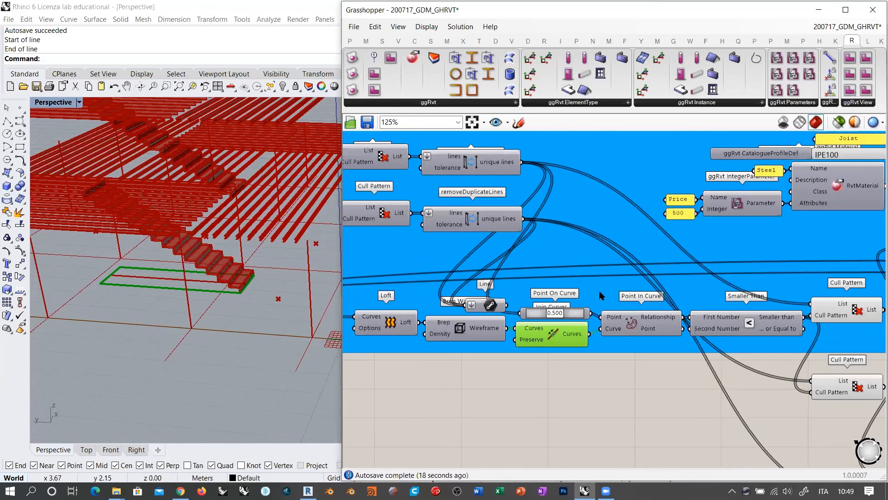
Feed the Line parameter that merges both unique-lines outputs into Point On Curve, replacing the upper removeDuplicateLines wire, and hide its preview.
click(470, 169)
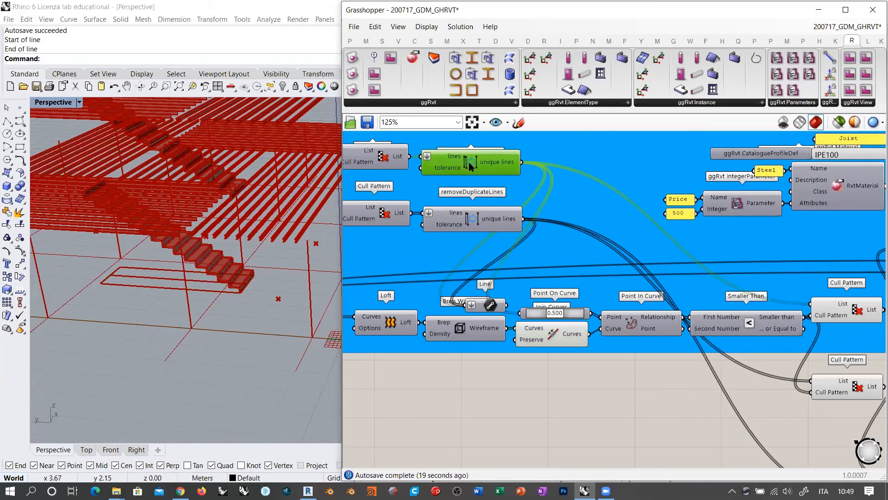
click(489, 306)
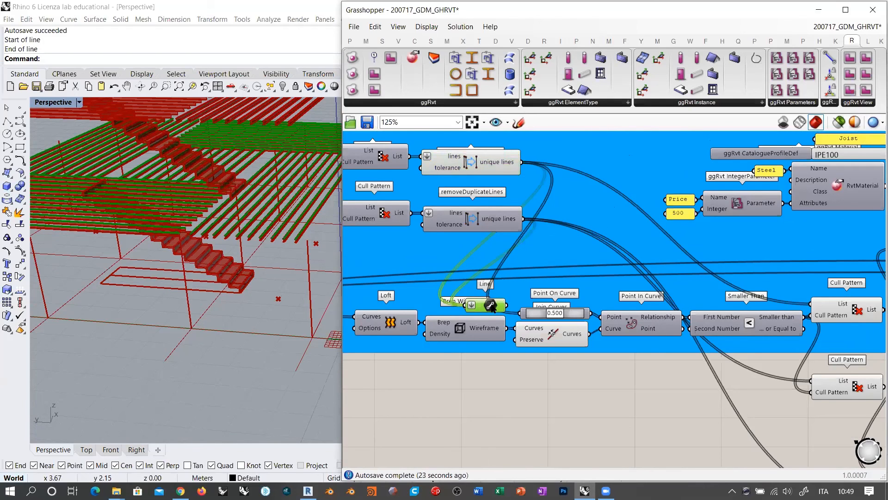
click(479, 165)
drag(479, 307, 445, 273)
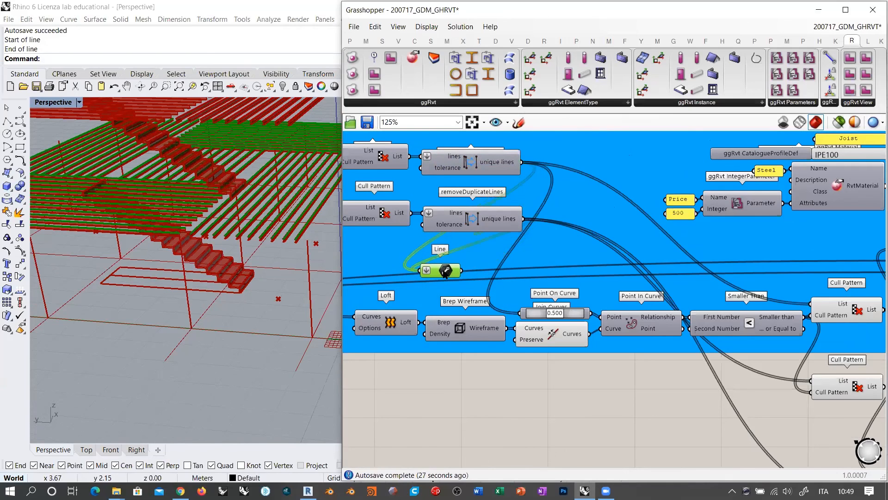
click(474, 164)
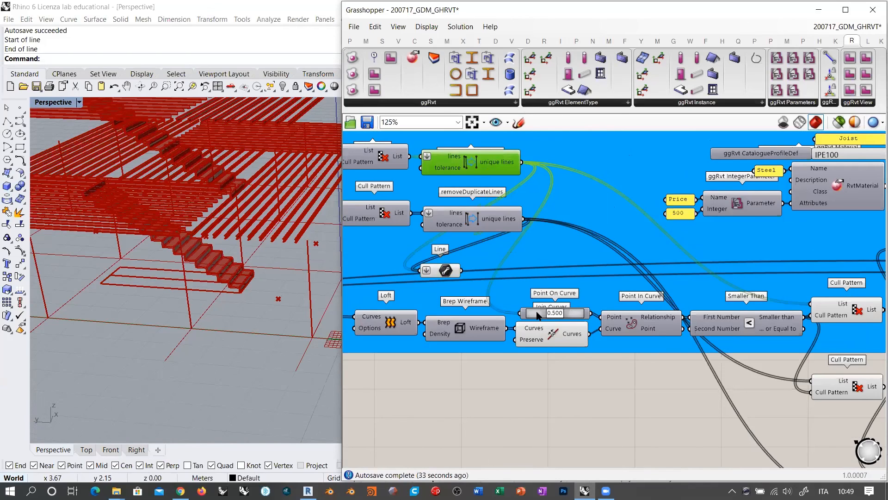
mouse_move(538, 315)
drag(444, 272, 521, 313)
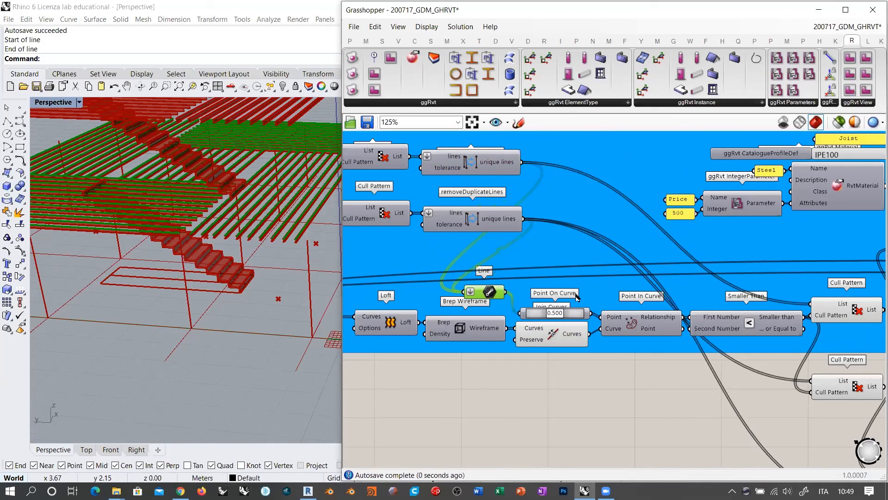
key(ctrl+q)
click(499, 385)
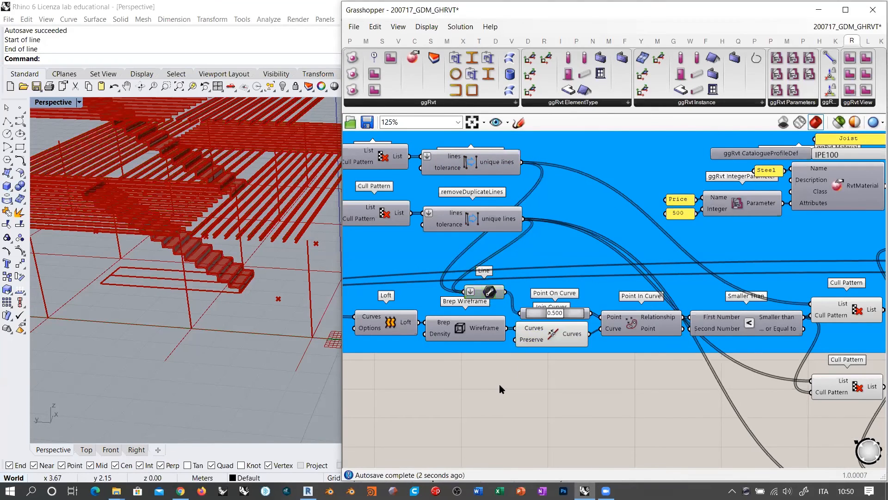
Check the Point On Curve, Point In Curve and both Cull Pattern components, comparing the copied Cull Pattern's joists with the stairs.
right_drag(541, 345, 476, 340)
click(476, 310)
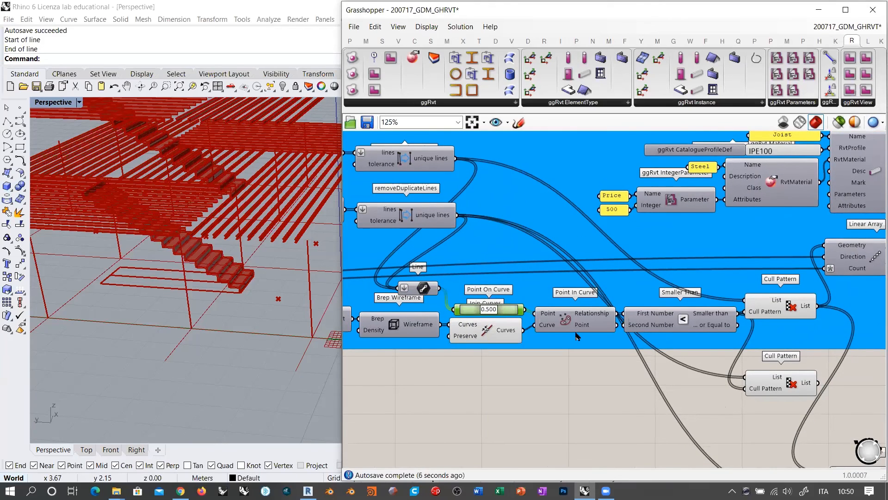
click(568, 319)
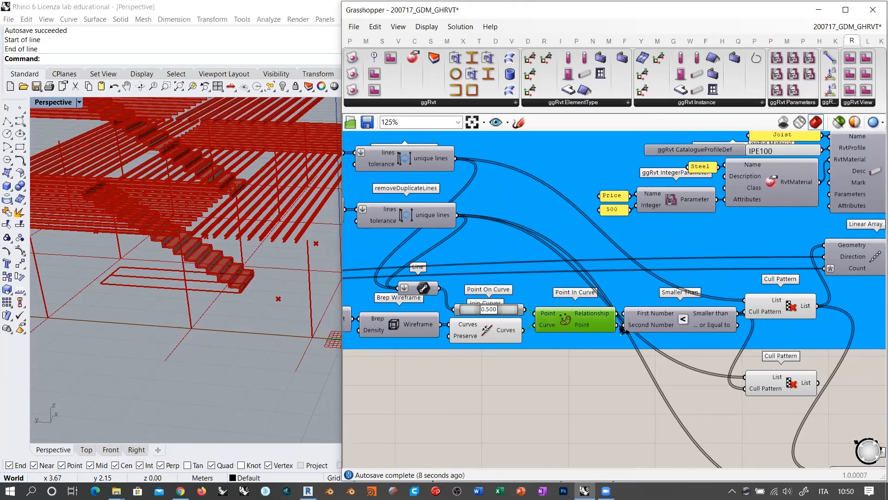
right_drag(685, 324, 598, 328)
click(600, 326)
click(689, 312)
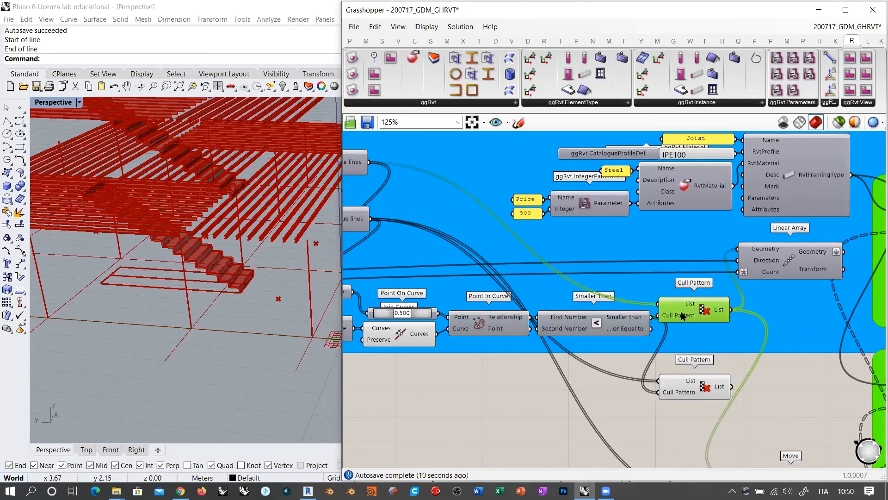
click(701, 391)
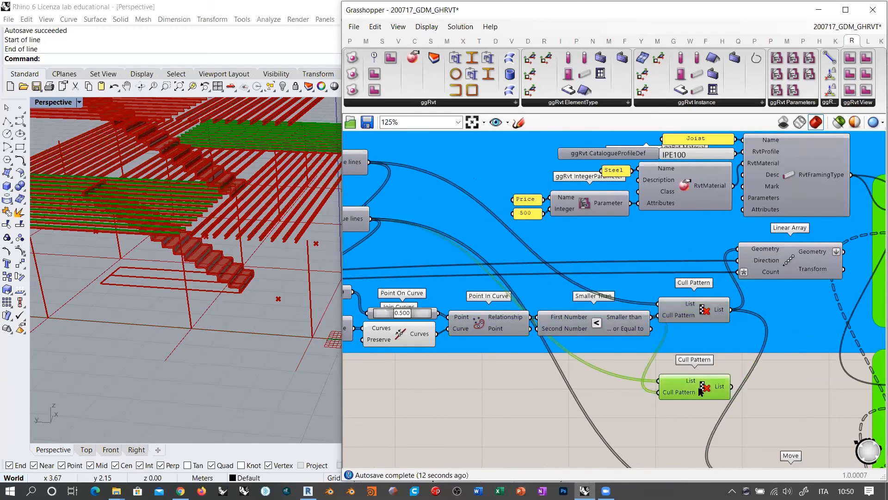
right_drag(183, 228, 251, 239)
scroll(235, 223, down, 3)
scroll(255, 229, down, 2)
right_drag(576, 351, 628, 317)
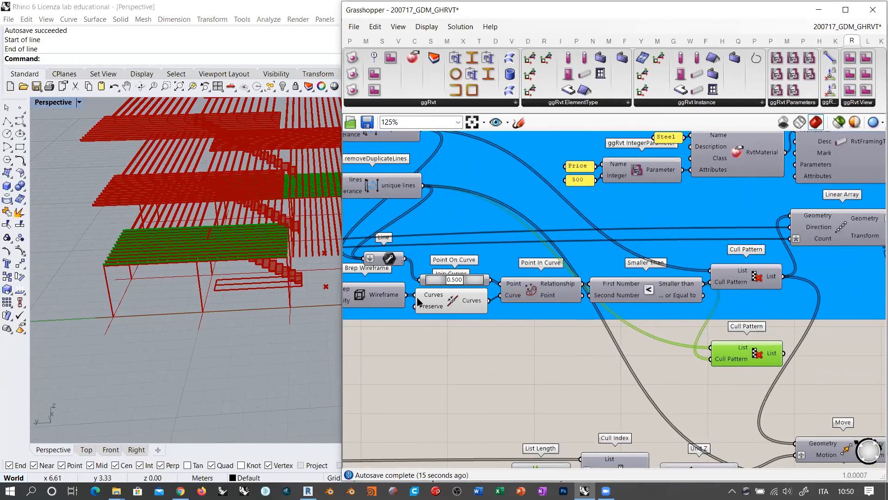
Connect the unique lines output of the lower removeDuplicateLines to Point On Curve and inspect the joists around the stairs.
right_drag(421, 274, 454, 287)
click(495, 365)
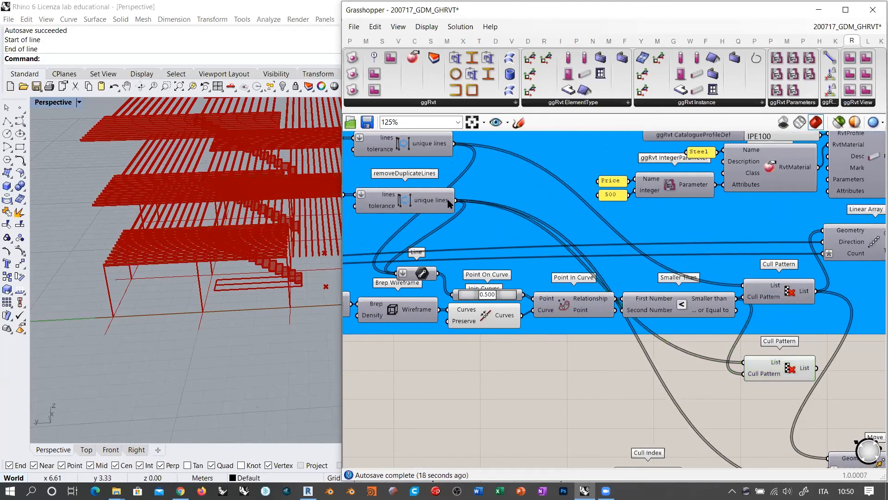
drag(457, 204, 451, 289)
right_drag(235, 272, 200, 226)
scroll(214, 234, up, 5)
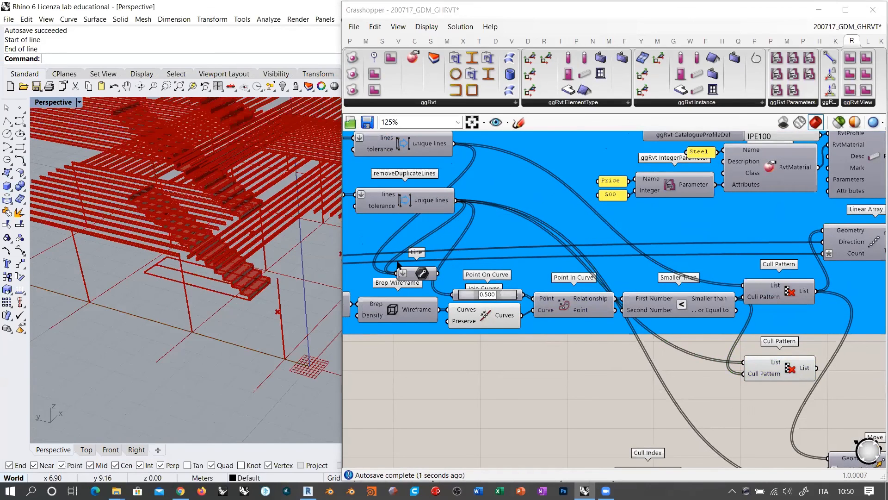
Hide the previews of both ggRvt Framing components and check the copied Cull Pattern's joist lines against the stairs.
right_drag(756, 324, 610, 319)
scroll(610, 318, down, 2)
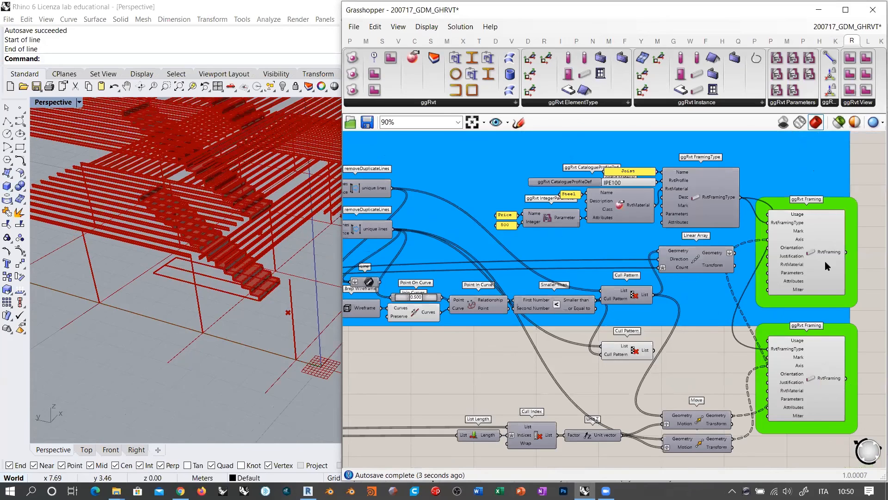
click(803, 253)
shift+click(805, 365)
key(ctrl+q)
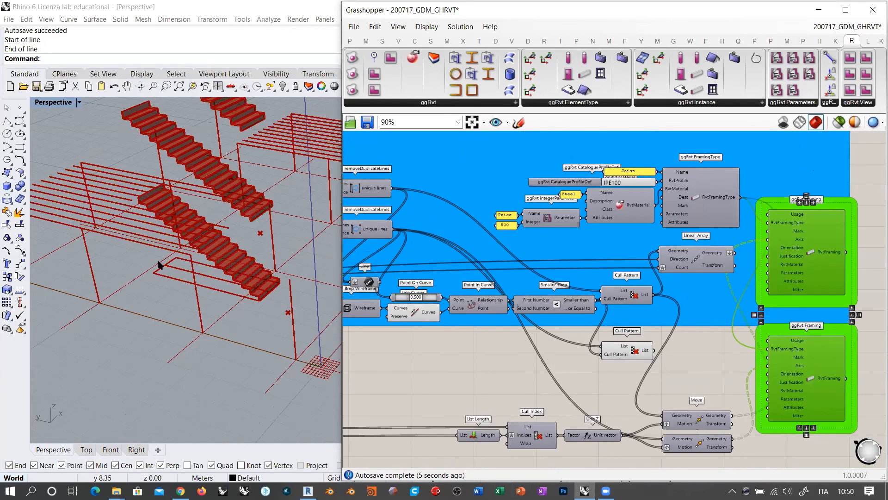
right_drag(159, 265, 256, 220)
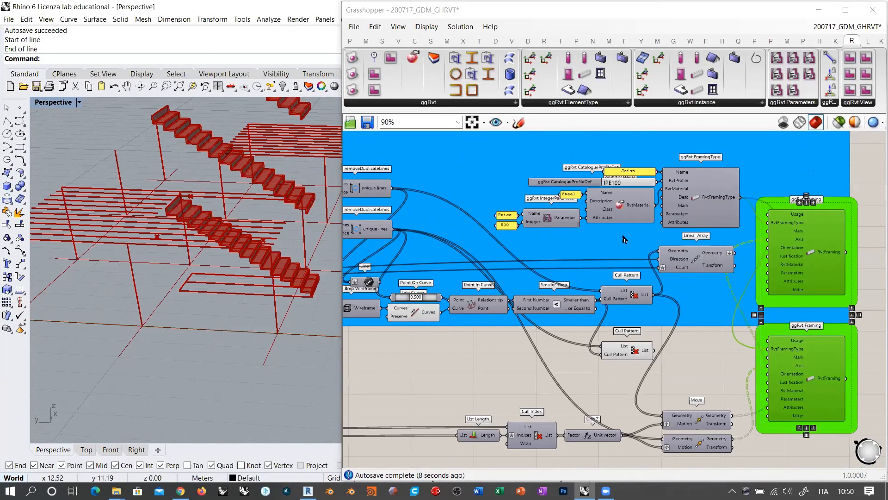
click(630, 356)
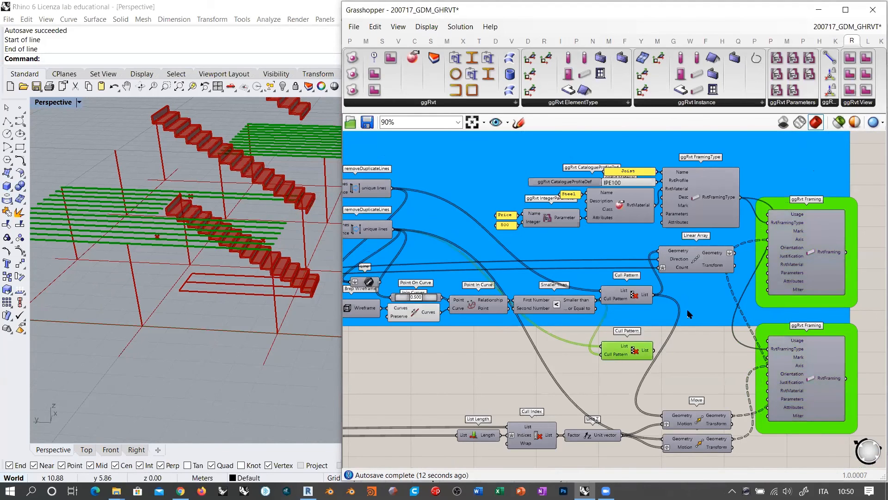
right_drag(224, 245, 233, 262)
click(475, 343)
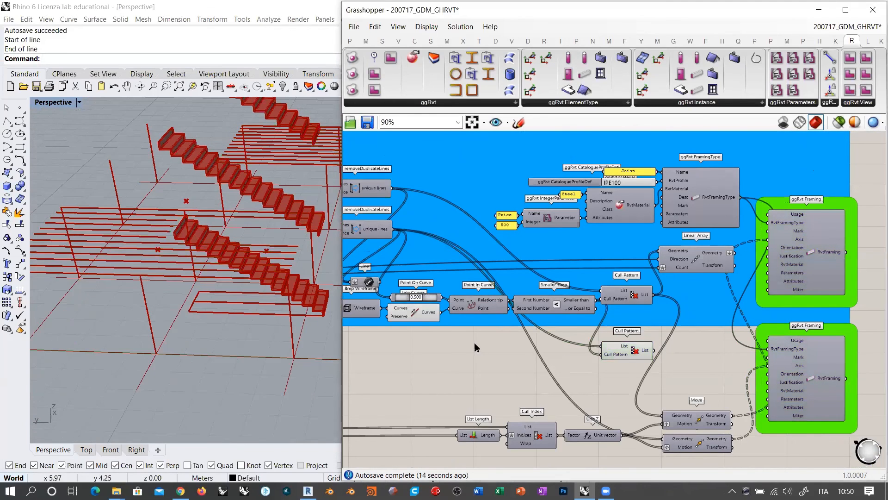
Rewire Point On Curve's input to the merged Line parameter instead of the lower unique lines output.
right_drag(475, 343, 496, 332)
scroll(409, 281, up, 4)
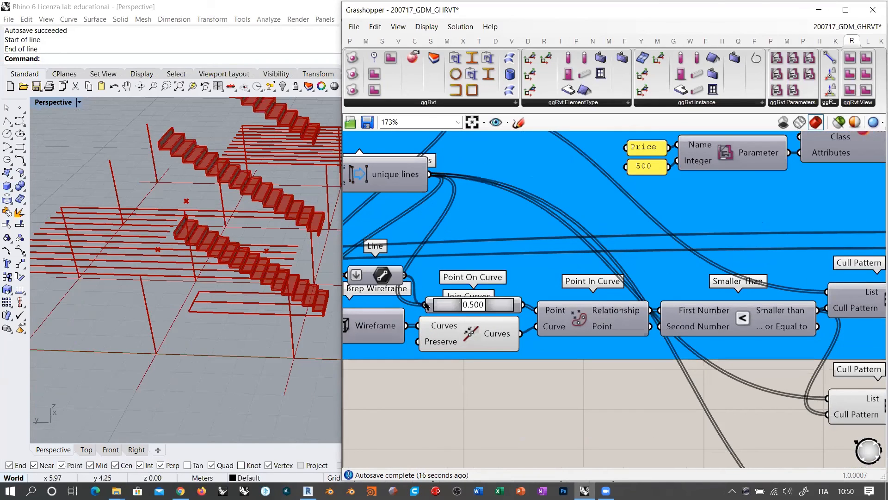
drag(424, 305, 406, 276)
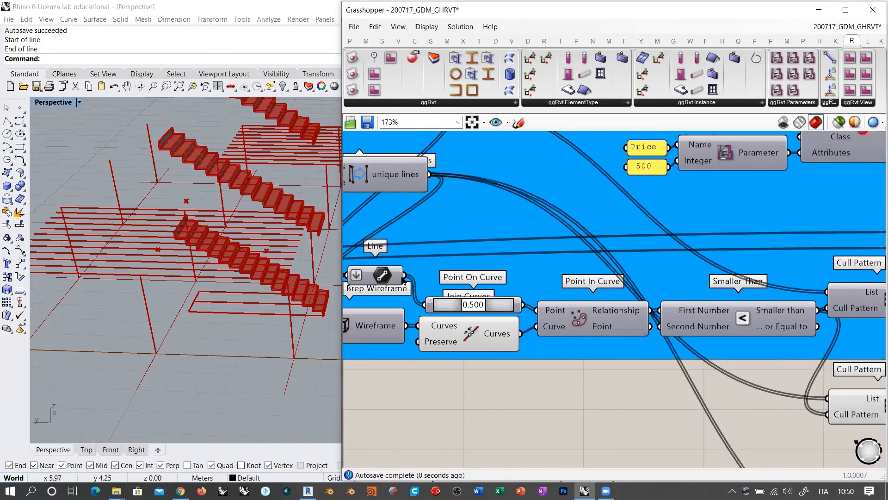
right_drag(469, 380, 490, 384)
scroll(485, 287, down, 3)
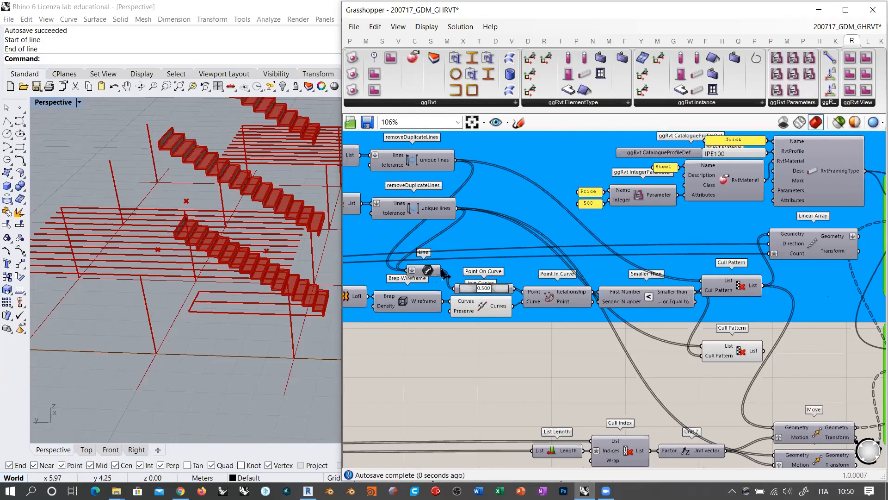
Connect the merged Line parameter to the copied Cull Pattern's List input, replacing its existing wire, and check the joists around the stairs.
drag(442, 273, 484, 273)
drag(681, 341, 687, 347)
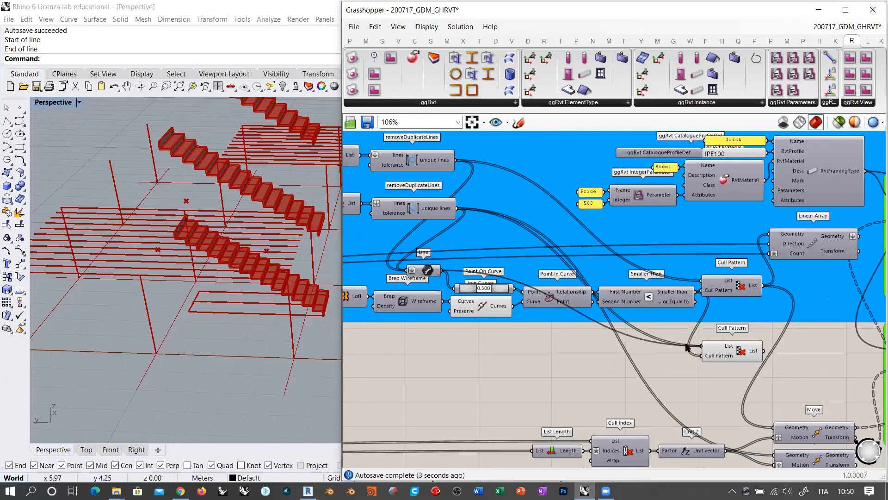
right_drag(241, 236, 245, 260)
scroll(206, 232, down, 4)
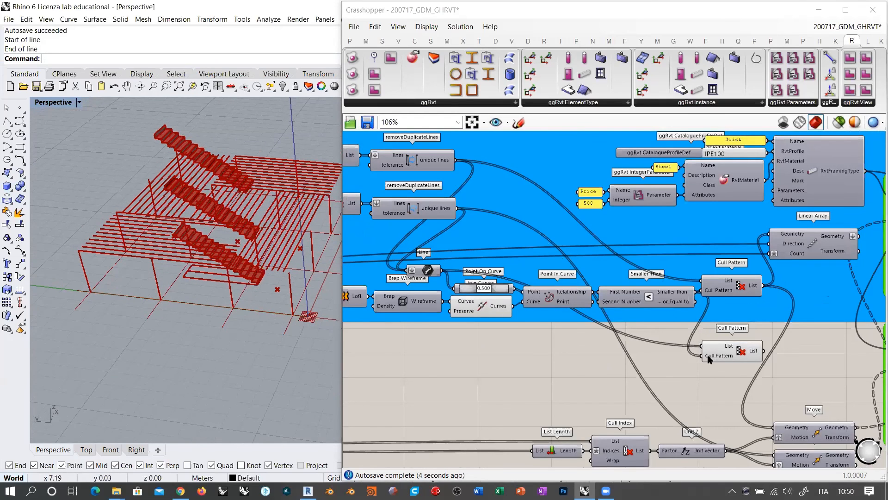
Hide the preview of the Join Curves component that outlines the stair void.
click(484, 308)
key(ctrl+q)
click(499, 340)
right_drag(475, 298, 551, 306)
scroll(520, 295, down, 1)
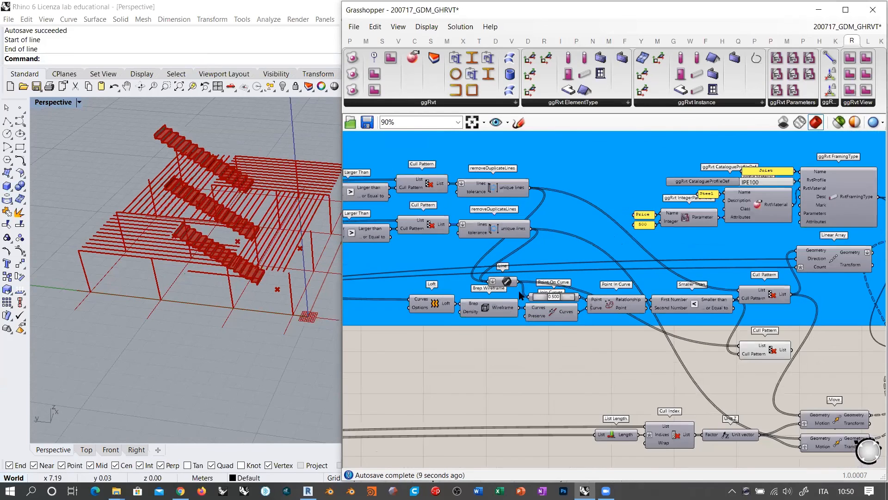
Switch the model to the top view and select the Line parameter that drives the stairs in the Revit Stairs group.
right_drag(262, 280, 218, 326)
click(90, 451)
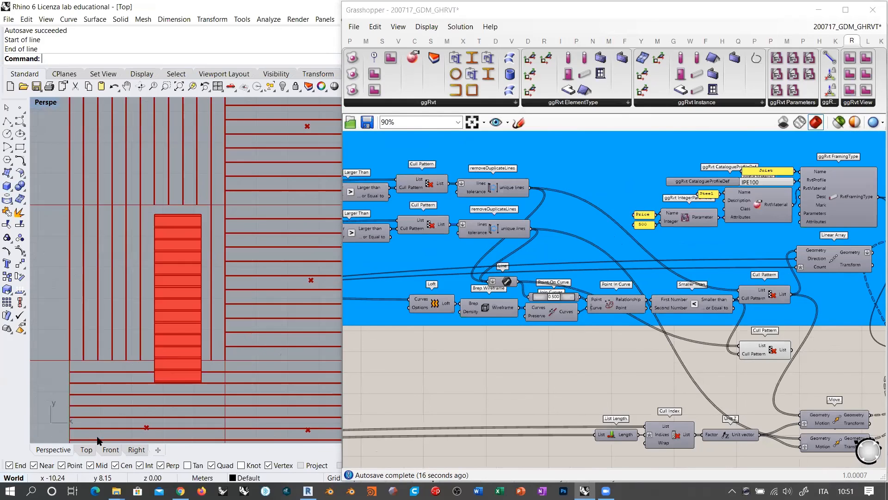
right_drag(442, 312, 678, 362)
scroll(678, 363, down, 3)
scroll(440, 306, up, 5)
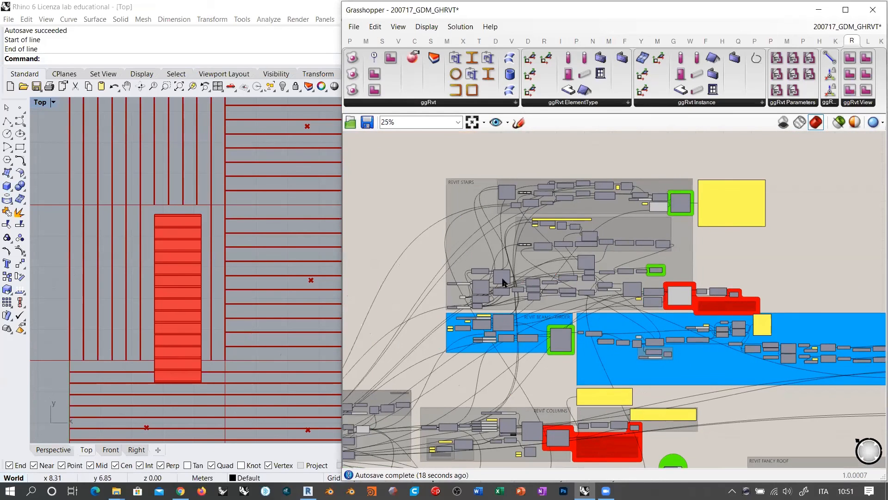
click(476, 289)
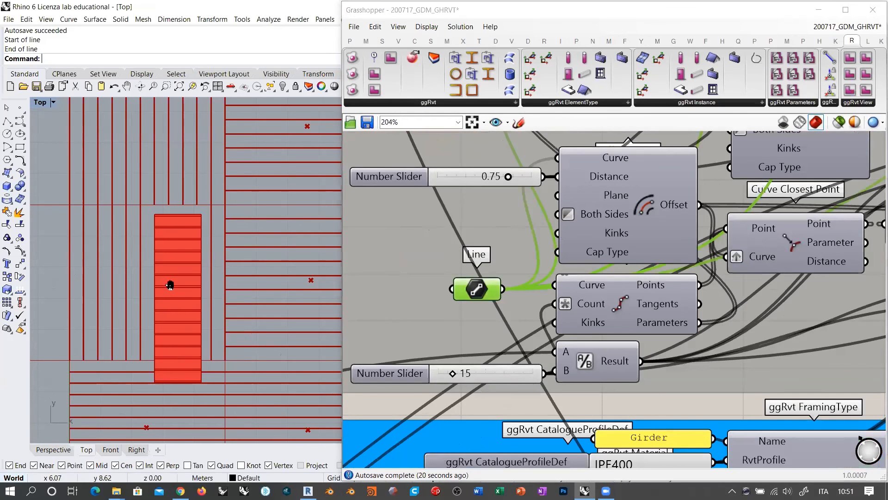
right_drag(170, 283, 115, 294)
scroll(116, 294, down, 8)
right_drag(189, 269, 169, 241)
Redefine the stairs' Line parameter with a vertical line about 5.5 m long in the eastern bays, starting from its upper end.
right_click(467, 283)
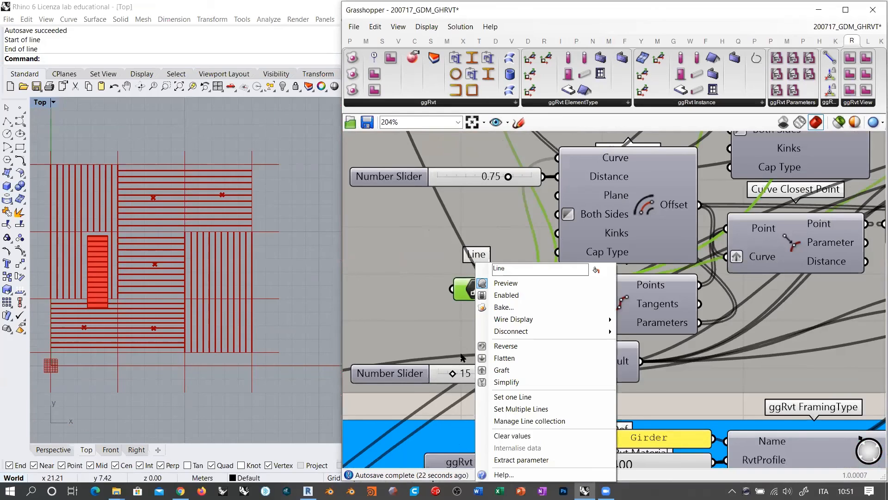
click(467, 397)
scroll(222, 240, up, 4)
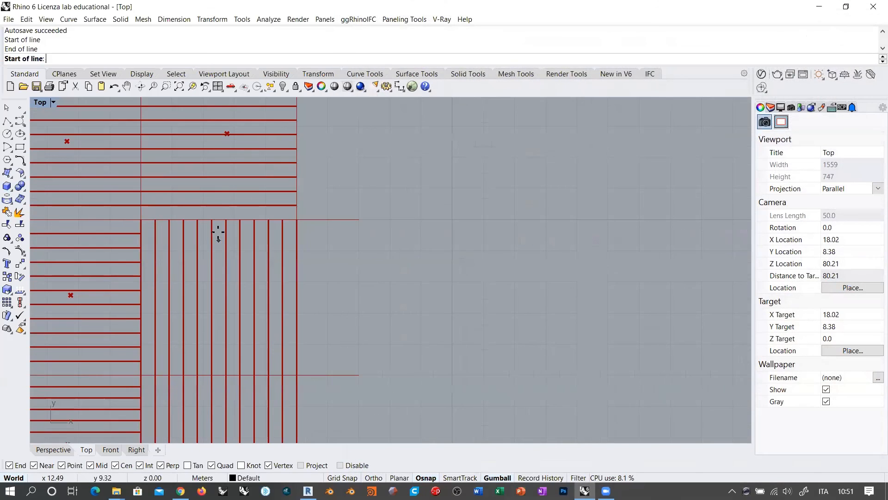
click(178, 198)
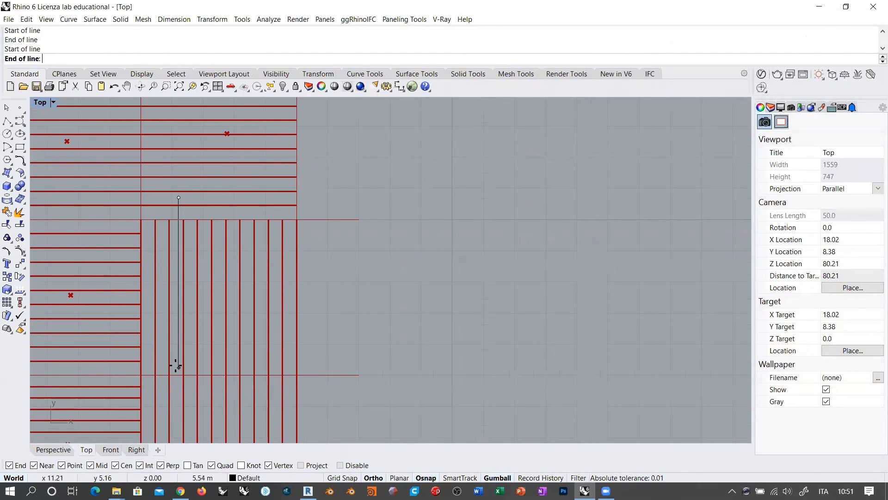
click(178, 366)
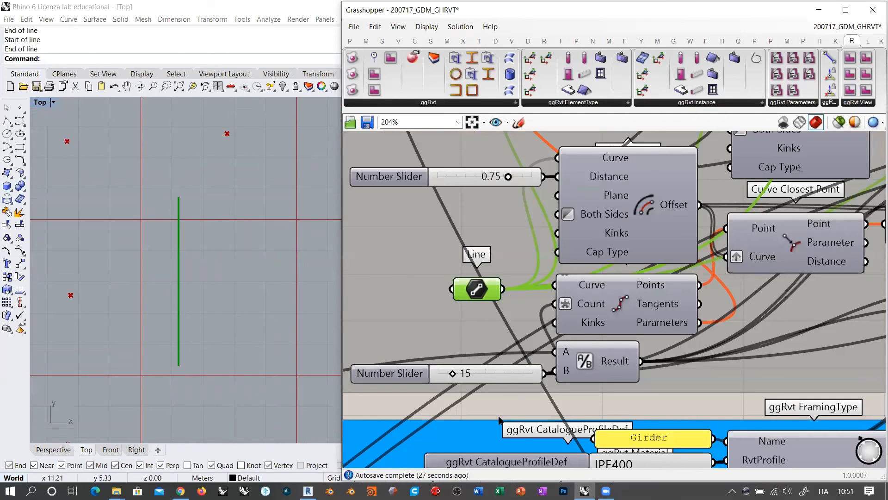
click(515, 403)
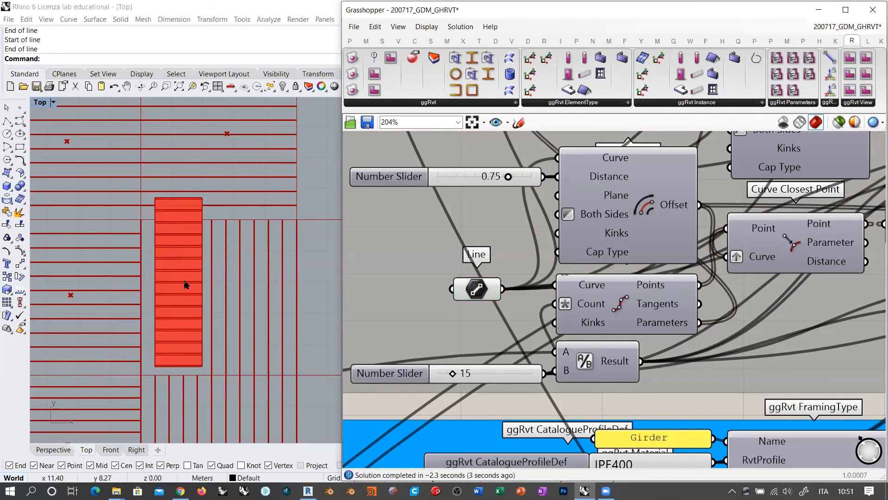
scroll(218, 283, down, 5)
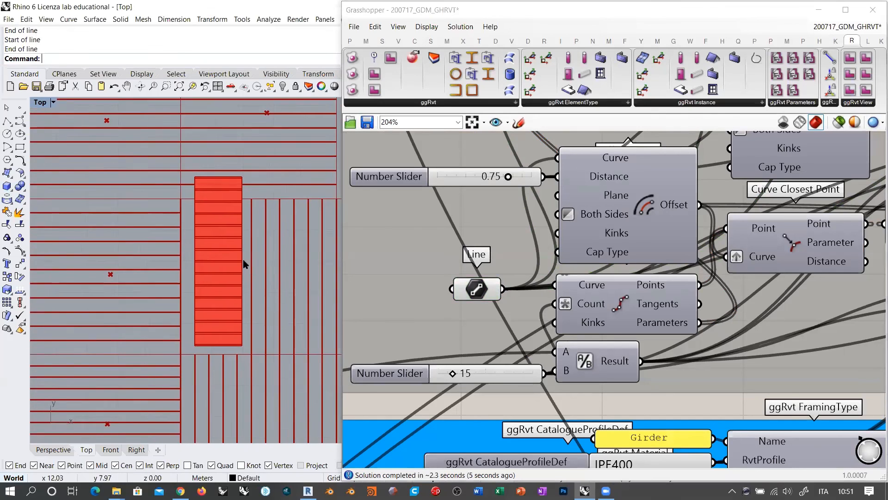
right_drag(256, 233, 264, 240)
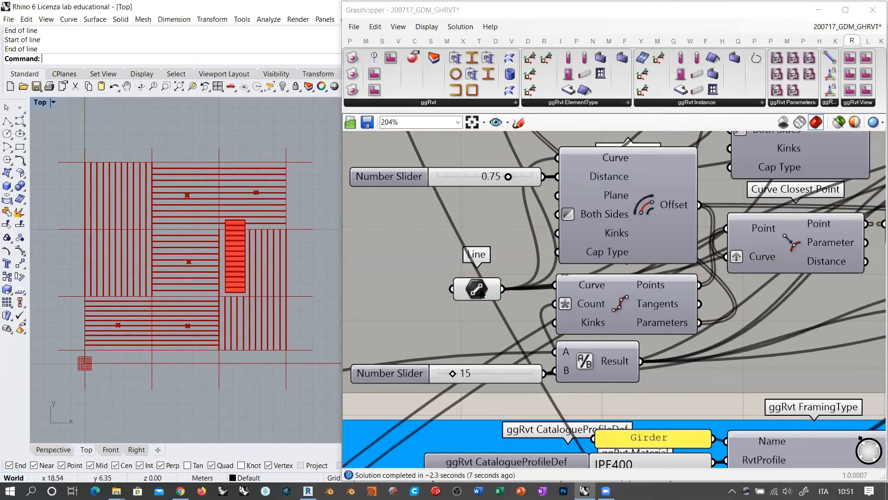
Redefine the stairs' Line parameter with a vertical line about 5.1 m long through the central bay, picked from its lower end upward.
right_click(481, 291)
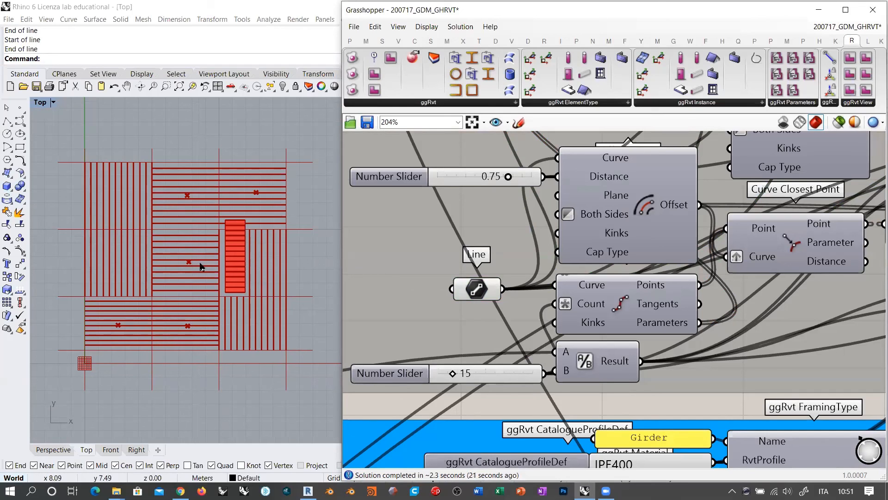
right_click(480, 290)
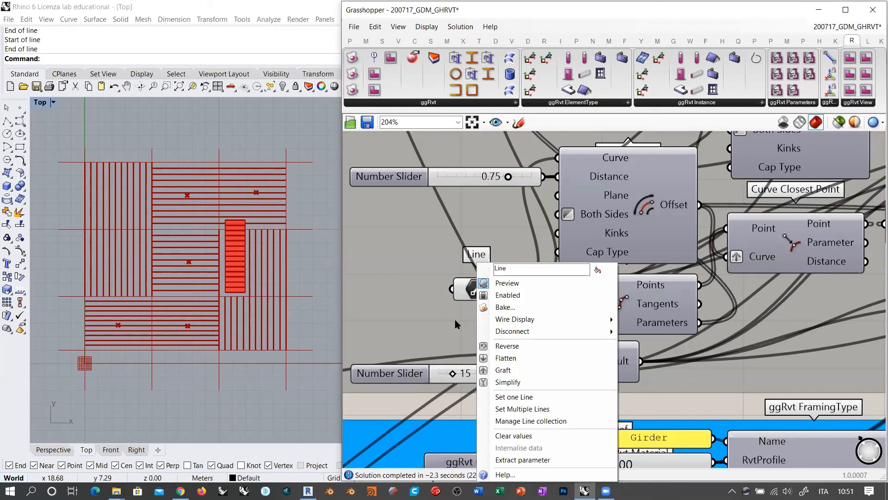
click(501, 396)
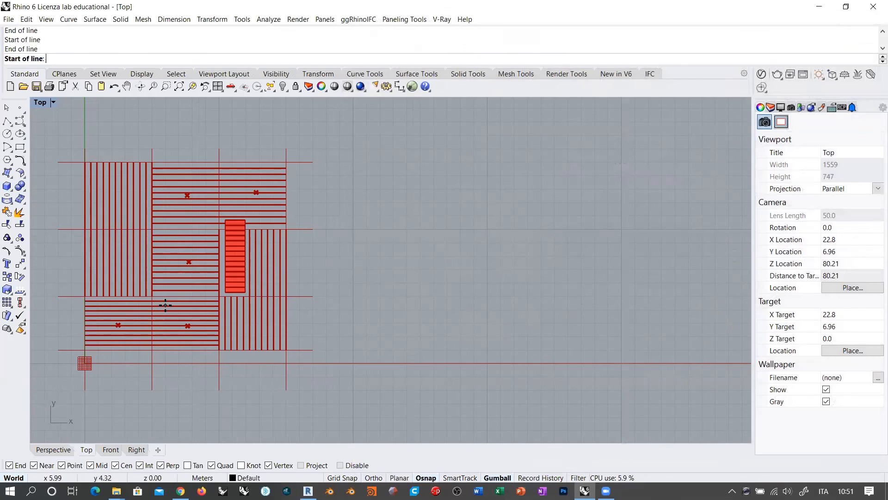
click(165, 305)
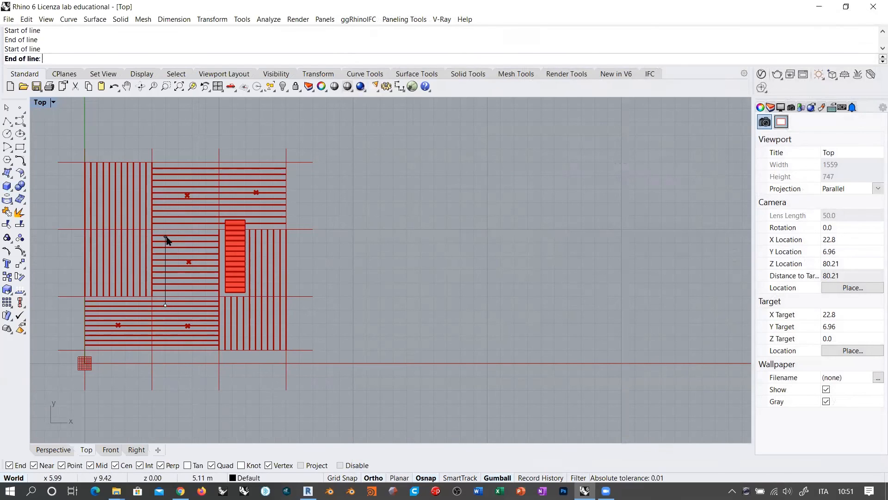
click(166, 238)
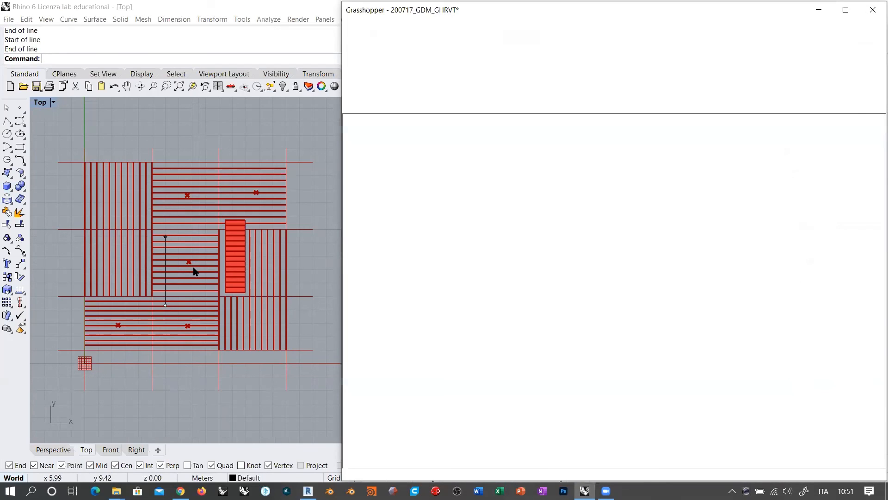
scroll(178, 267, up, 5)
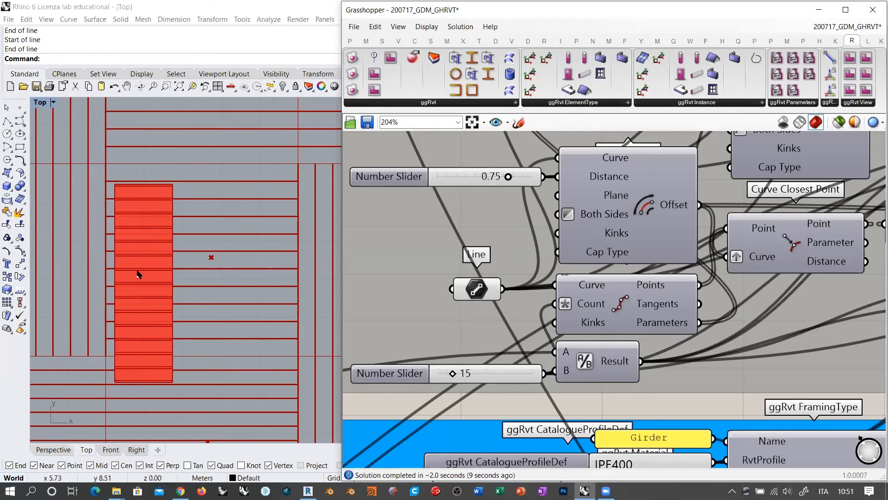
Select the joist-direction Point parameter and move its central bay point about 4.35 m in X into the neighbouring eastern bay.
scroll(197, 268, down, 5)
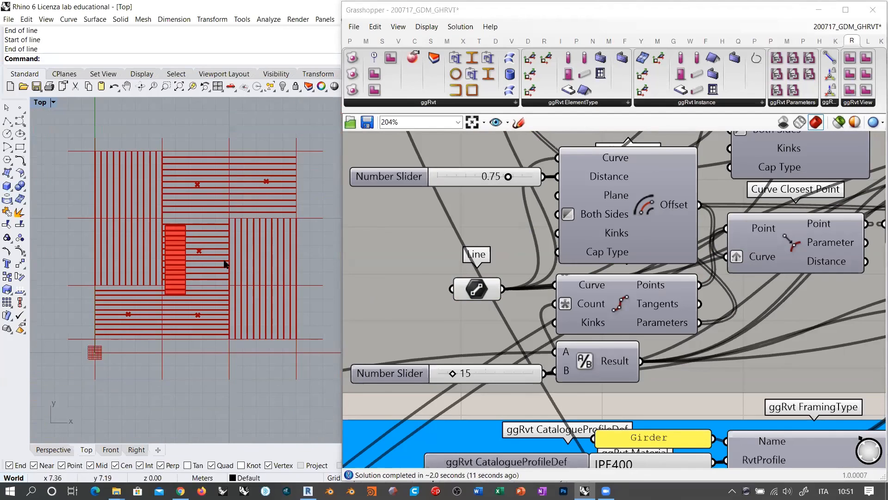
scroll(481, 266, down, 6)
scroll(473, 277, down, 1)
right_drag(657, 346, 446, 234)
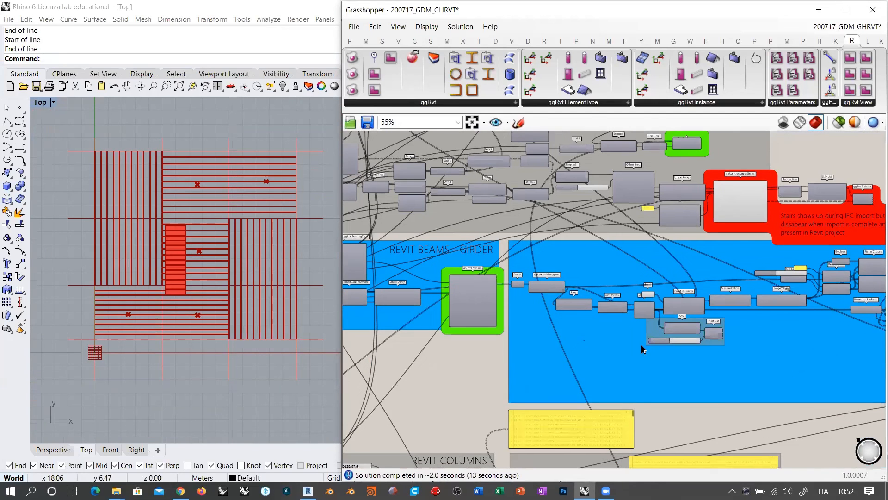
scroll(632, 308, up, 9)
click(636, 262)
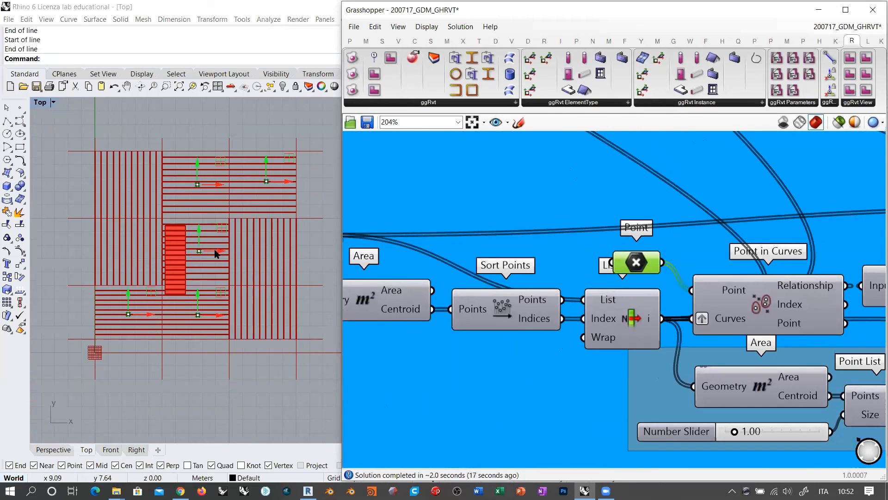
drag(214, 252, 272, 252)
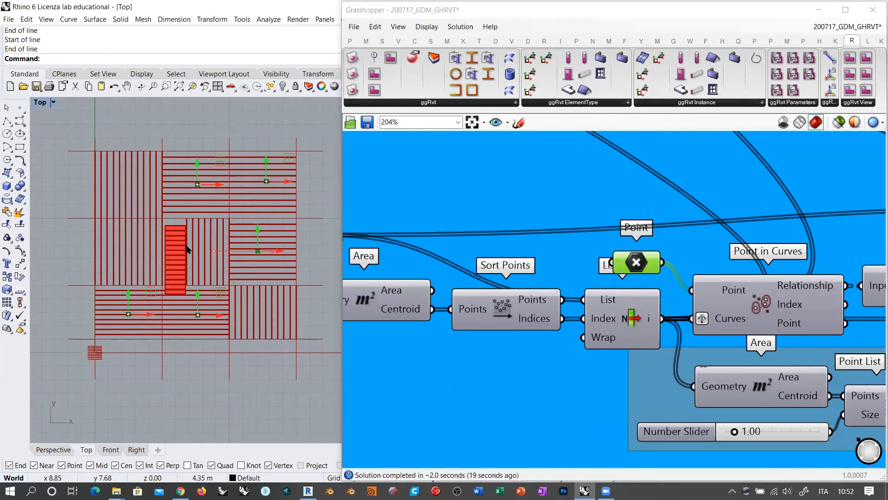
scroll(187, 268, up, 3)
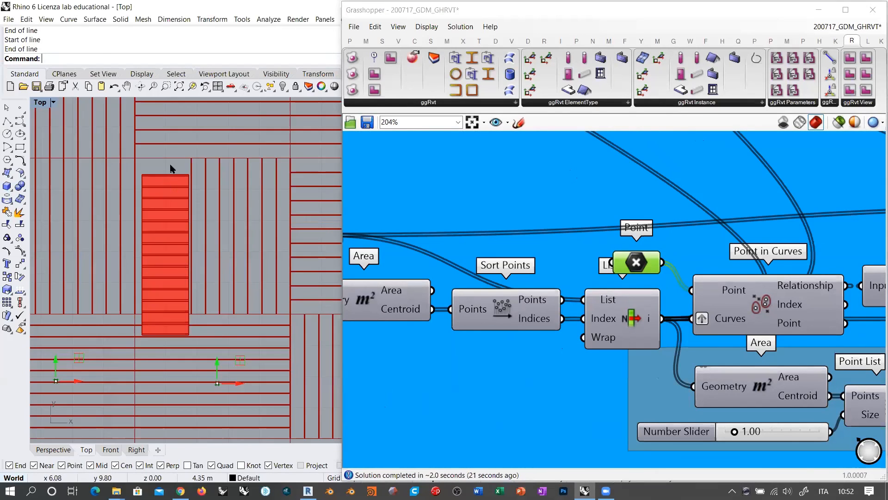
scroll(176, 234, down, 4)
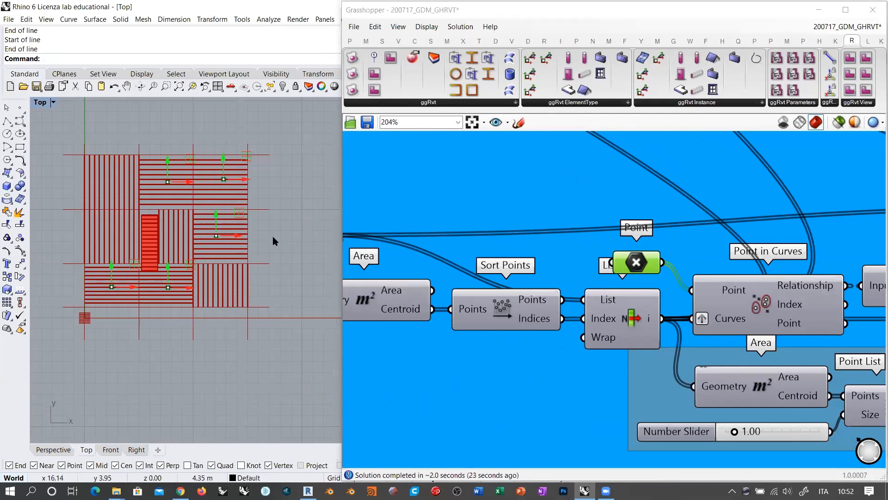
click(630, 263)
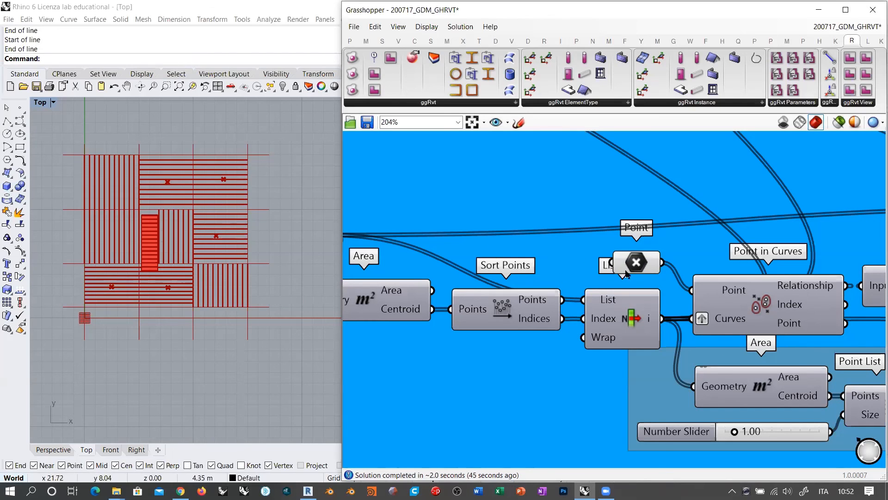
Examine the joists around the relocated stairs in the perspective view and highlight the stairs' Line parameter.
scroll(217, 222, up, 3)
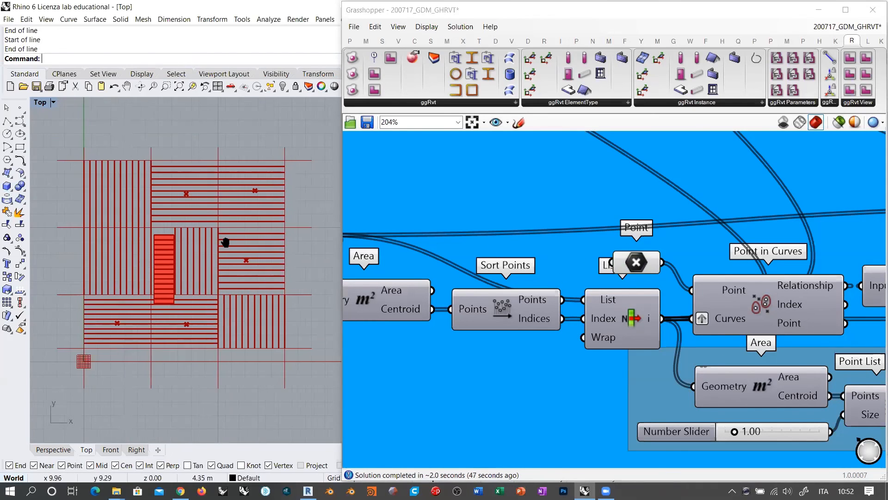
click(65, 448)
right_drag(238, 268, 221, 277)
scroll(610, 284, down, 6)
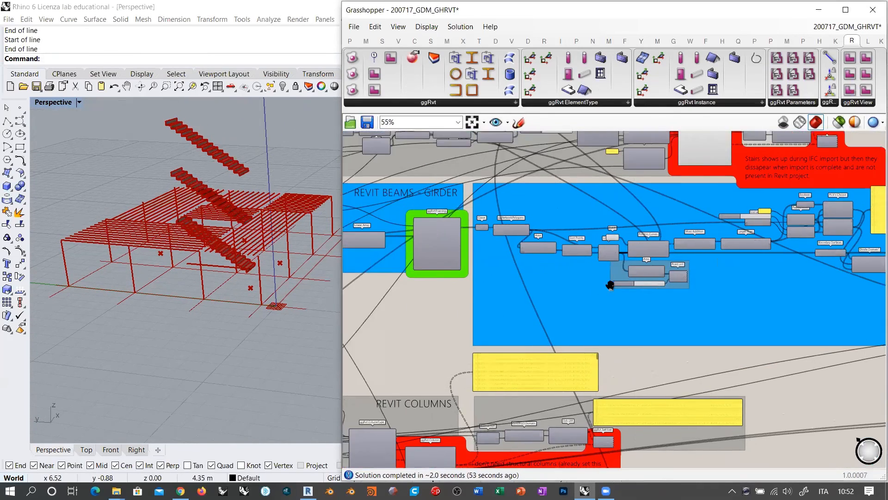
scroll(610, 285, down, 2)
scroll(435, 211, up, 3)
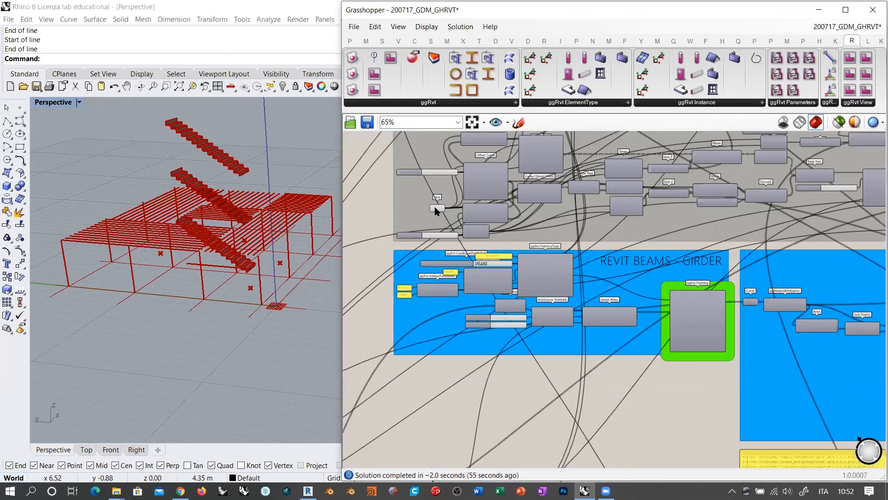
click(437, 208)
right_drag(221, 266, 260, 226)
scroll(484, 270, down, 5)
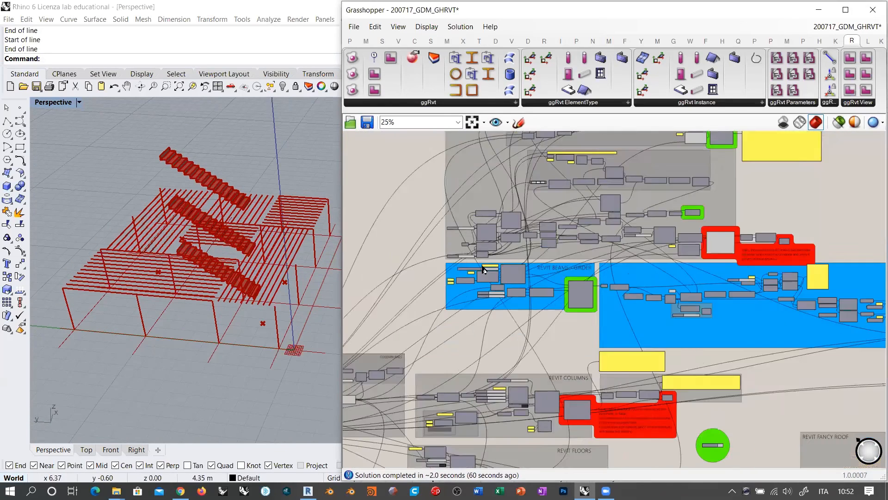
Locate the copied Cull Pattern below the joist group and highlight its joist lines in the model.
scroll(484, 270, down, 2)
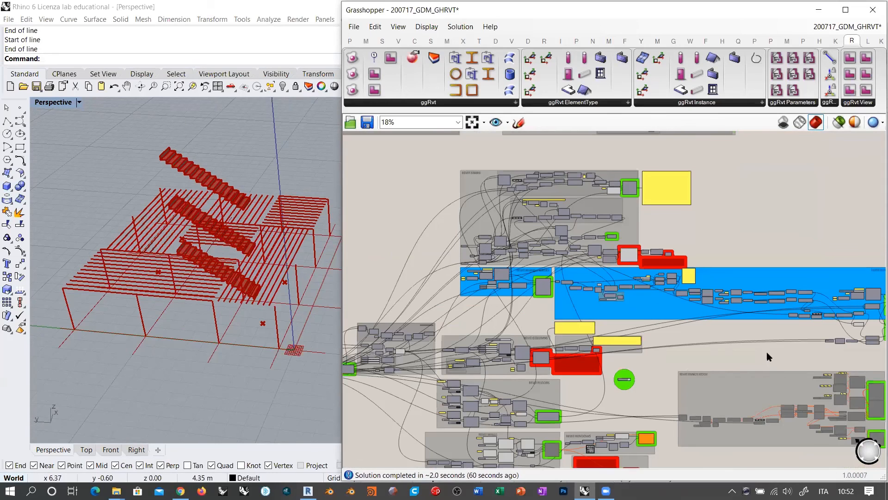
right_drag(762, 373, 599, 261)
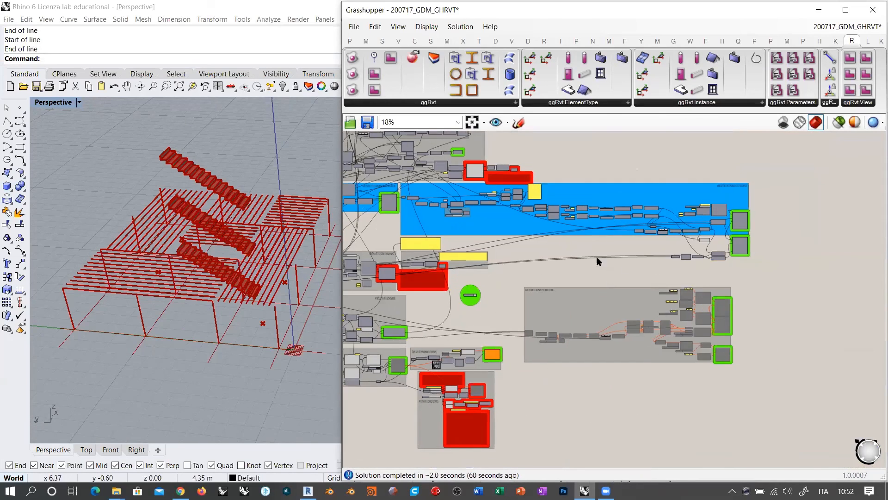
scroll(681, 229, up, 10)
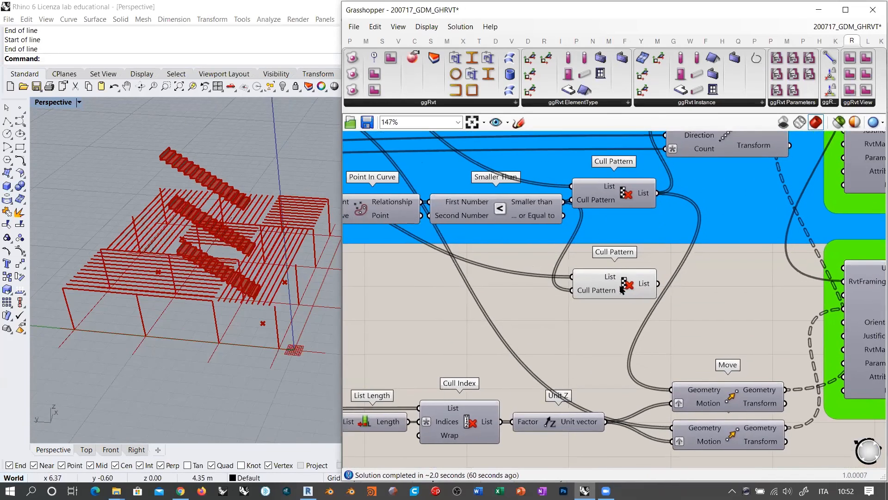
click(650, 280)
scroll(578, 298, down, 3)
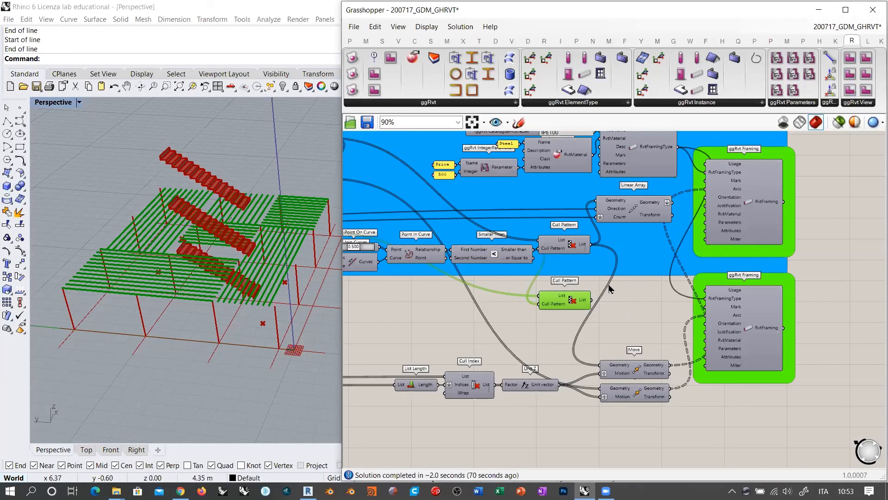
Reposition the copied Cull Pattern beneath the original one, slightly farther from the Move components.
right_drag(636, 259, 618, 257)
drag(545, 304, 543, 311)
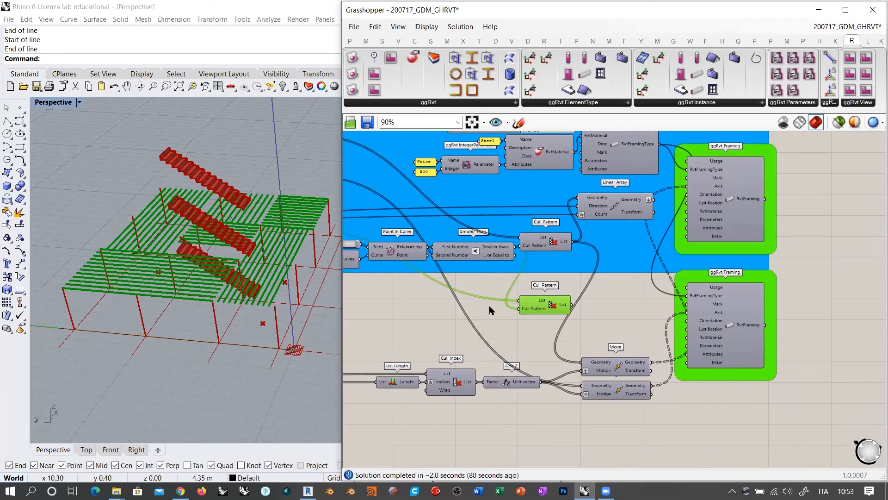
drag(555, 308, 556, 303)
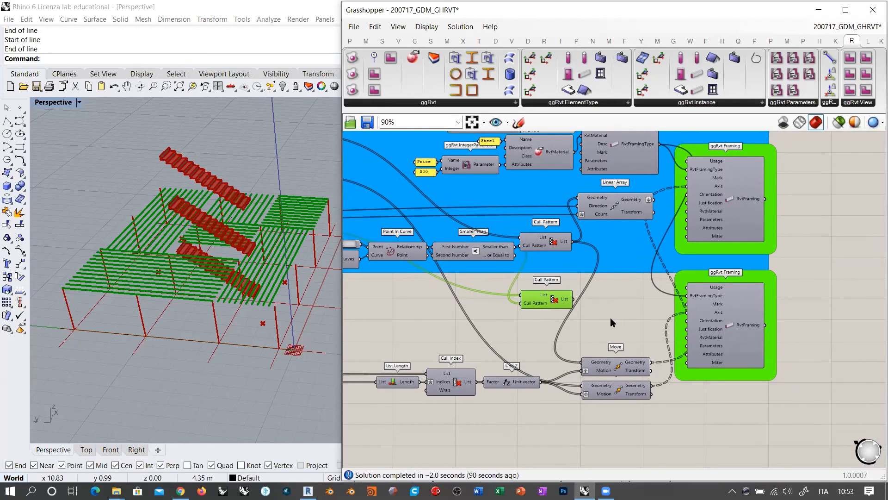
click(611, 289)
scroll(610, 289, up, 2)
right_drag(561, 312, 562, 263)
drag(546, 256, 522, 261)
scroll(601, 298, down, 2)
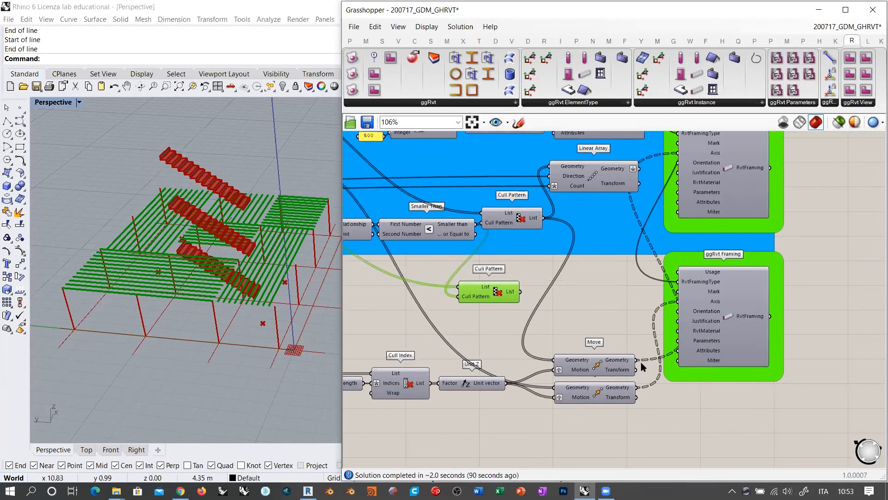
Disable the lower ggRvt Framing component.
click(730, 331)
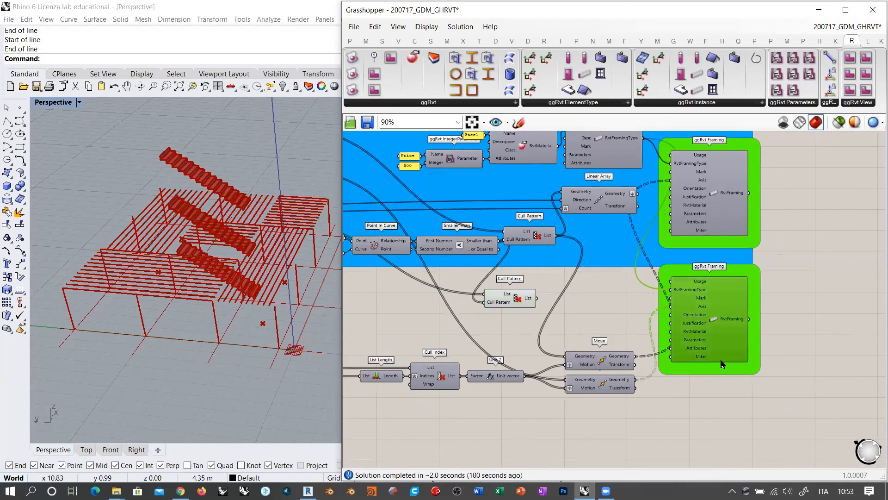
key(ctrl+e)
click(711, 406)
Place the upper Move component beside the copied Cull Pattern and connect that Cull Pattern's List output to its Geometry input, replacing the existing wire.
drag(589, 364, 558, 303)
click(543, 300)
click(516, 298)
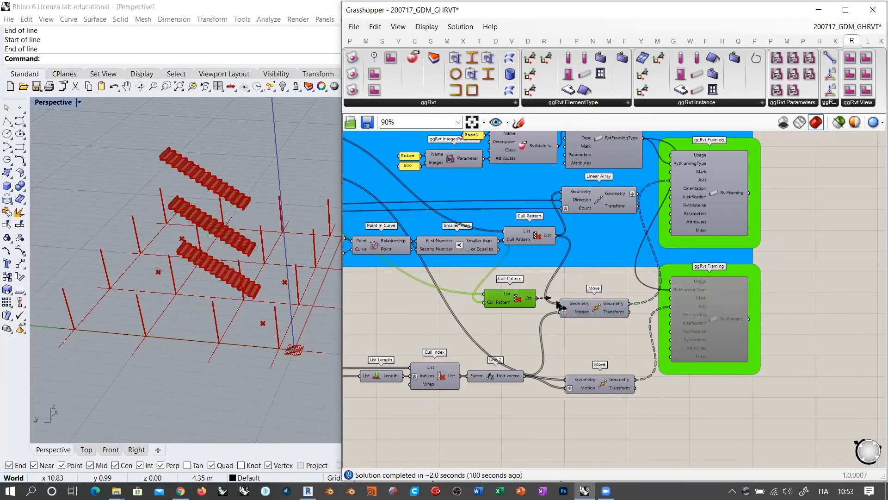
click(596, 336)
Turn on the preview of the upper ggRvt Framing component and inspect the joists on all levels around the stairs.
click(708, 199)
key(ctrl+q)
click(795, 245)
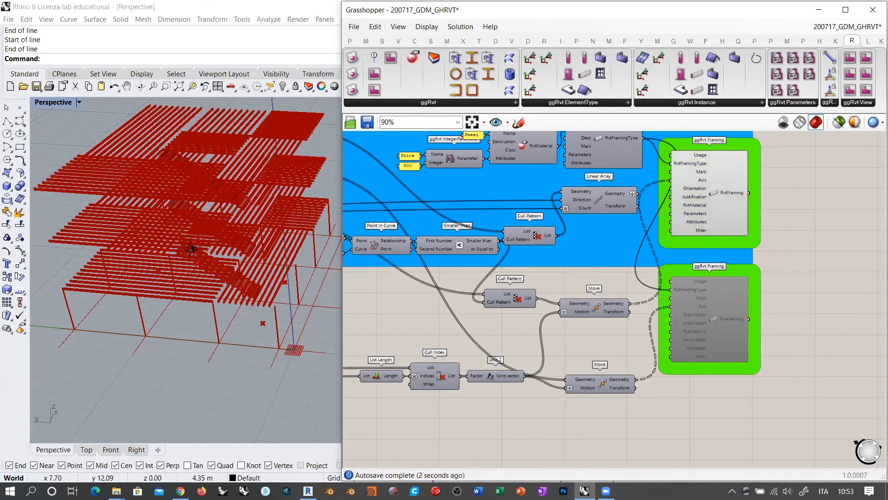
right_drag(240, 222, 221, 150)
scroll(263, 209, up, 8)
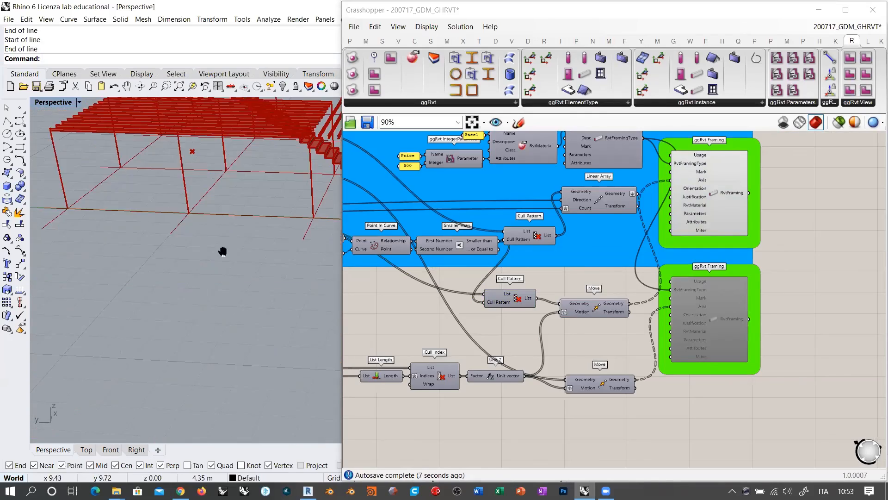
shift+right_drag(222, 250, 179, 317)
scroll(239, 268, down, 5)
right_drag(179, 318, 218, 333)
right_drag(218, 334, 220, 259)
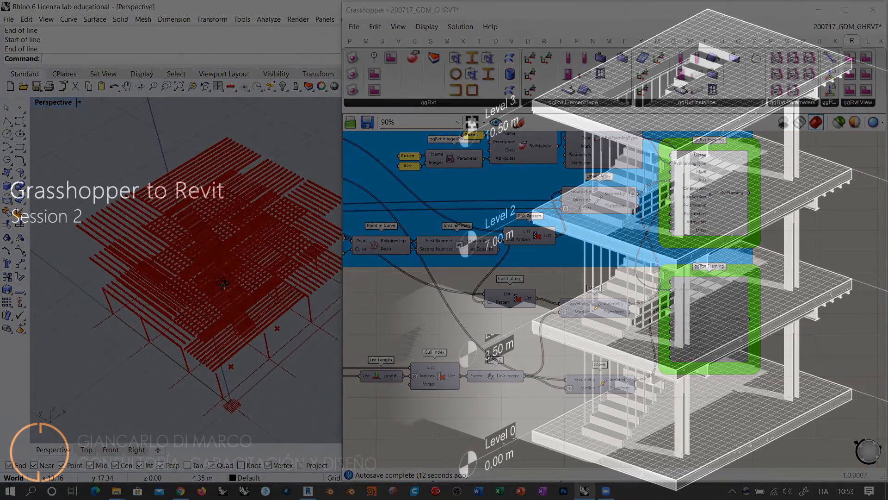